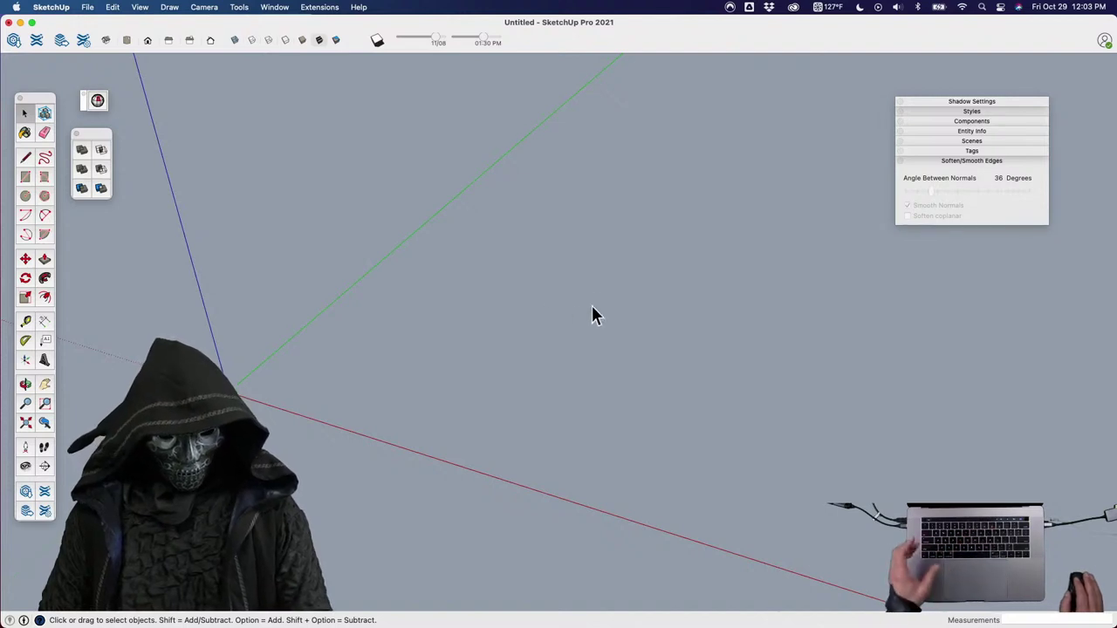
Draw a six-sided polygon with an inscribed radius of about 23' 4" on the ground plane near the origin.
key(shift+c)
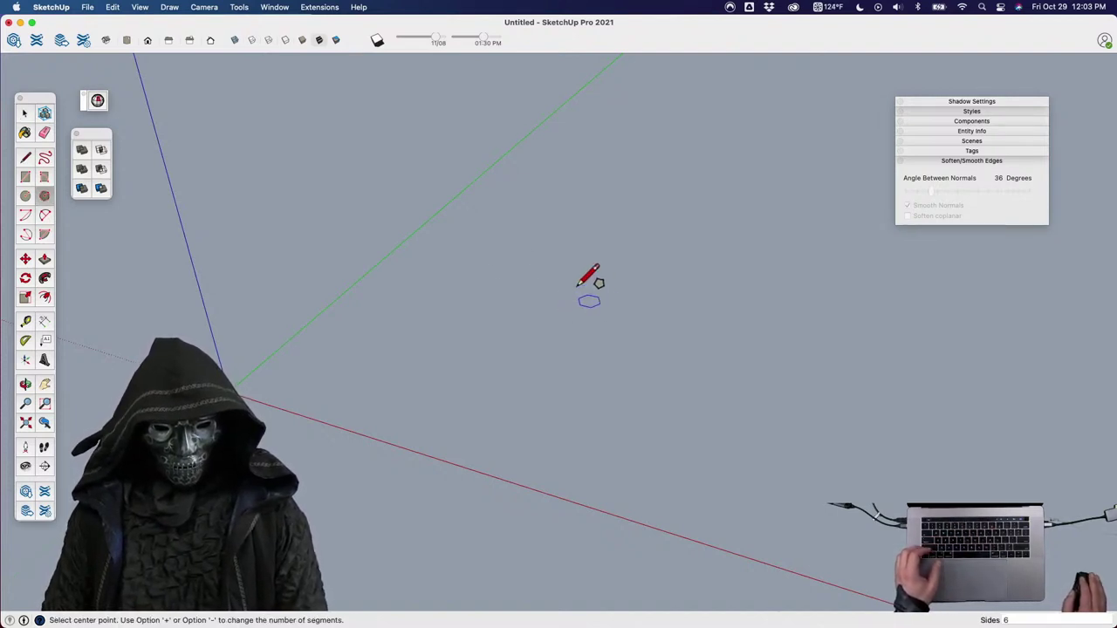
click(593, 319)
scroll(511, 316, down, 5)
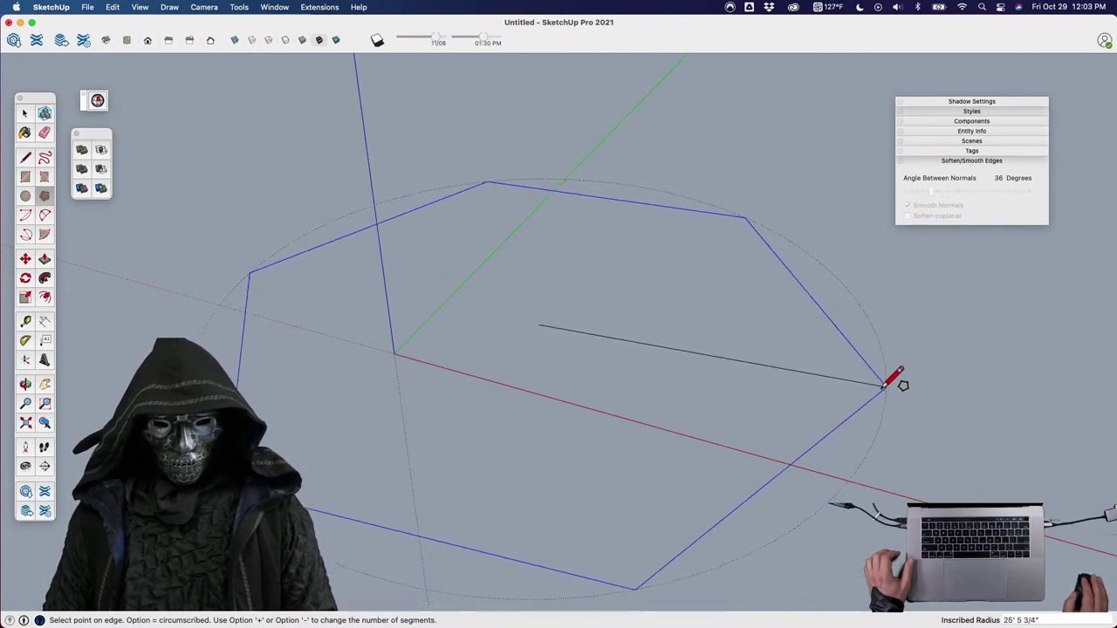
click(851, 401)
scroll(388, 255, down, 3)
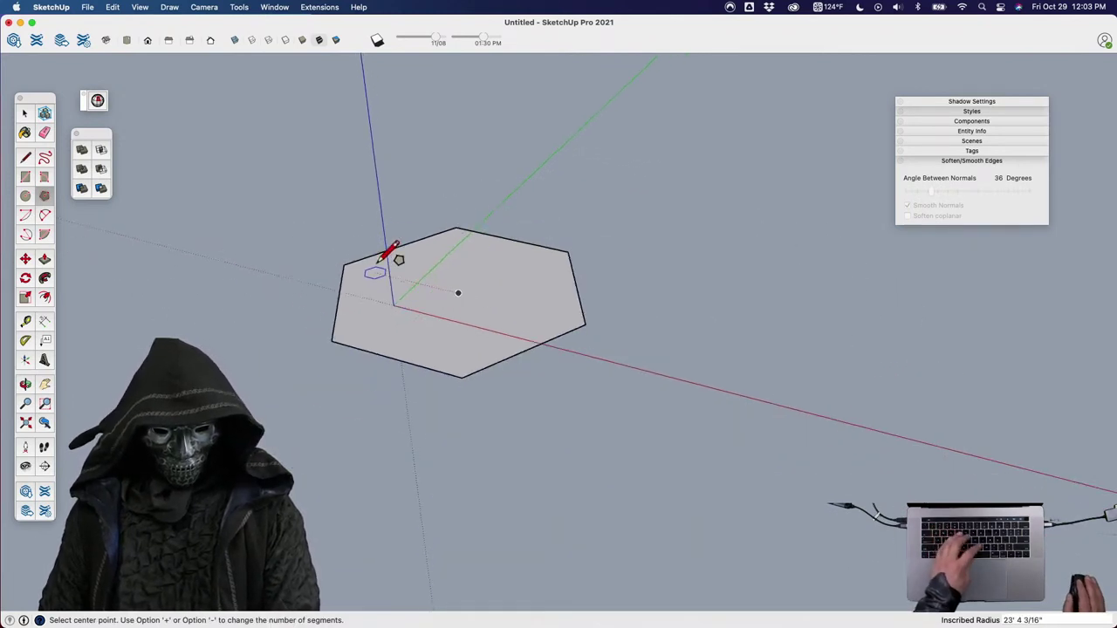
Move the hexagon by its center point away from the origin into the open area between the red and green axes.
key(space)
click(461, 317)
key(m)
click(458, 292)
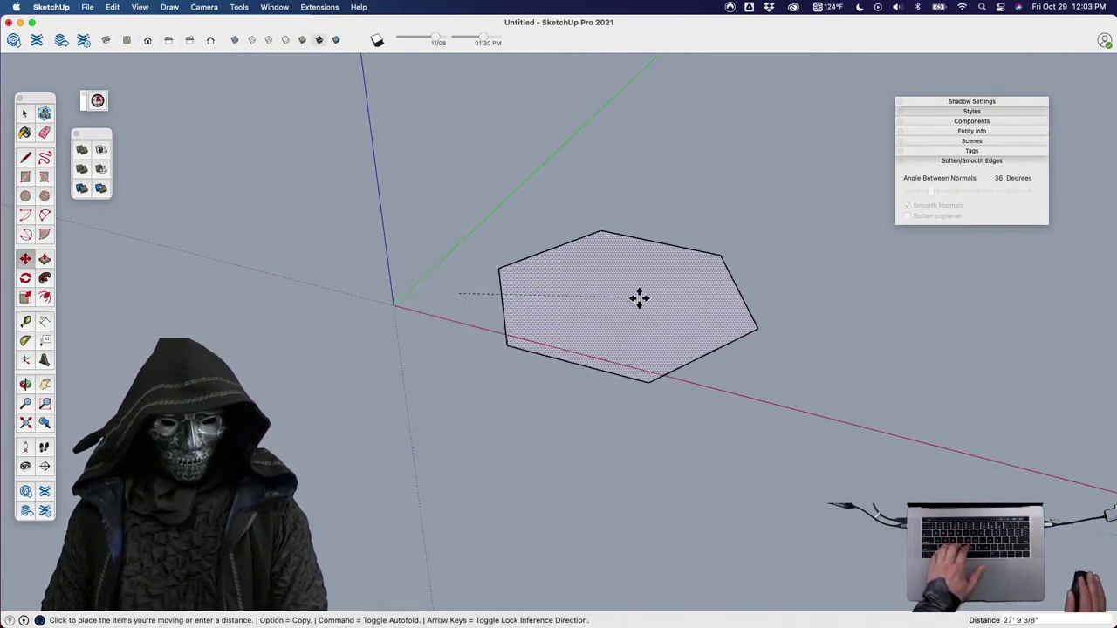
click(648, 227)
Select the hexagon's outline and set its number of segments to 9.
scroll(527, 259, down, 3)
shift+middle_drag(527, 259, 488, 288)
middle_drag(488, 288, 510, 405)
middle_drag(622, 293, 658, 321)
click(660, 316)
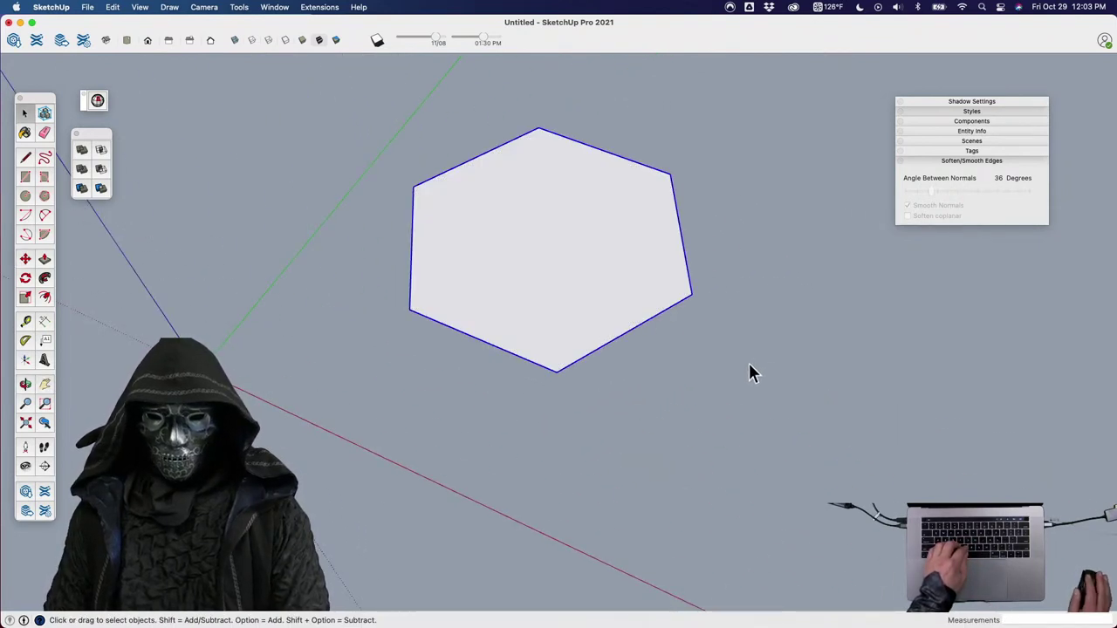
click(972, 131)
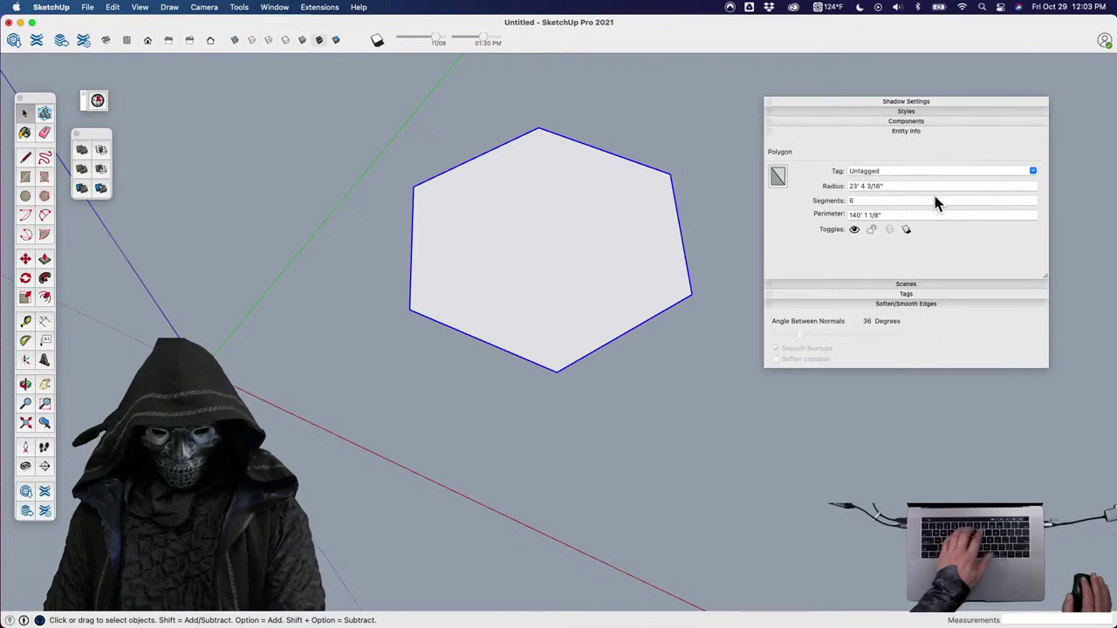
click(848, 200)
text(9)
key(Return)
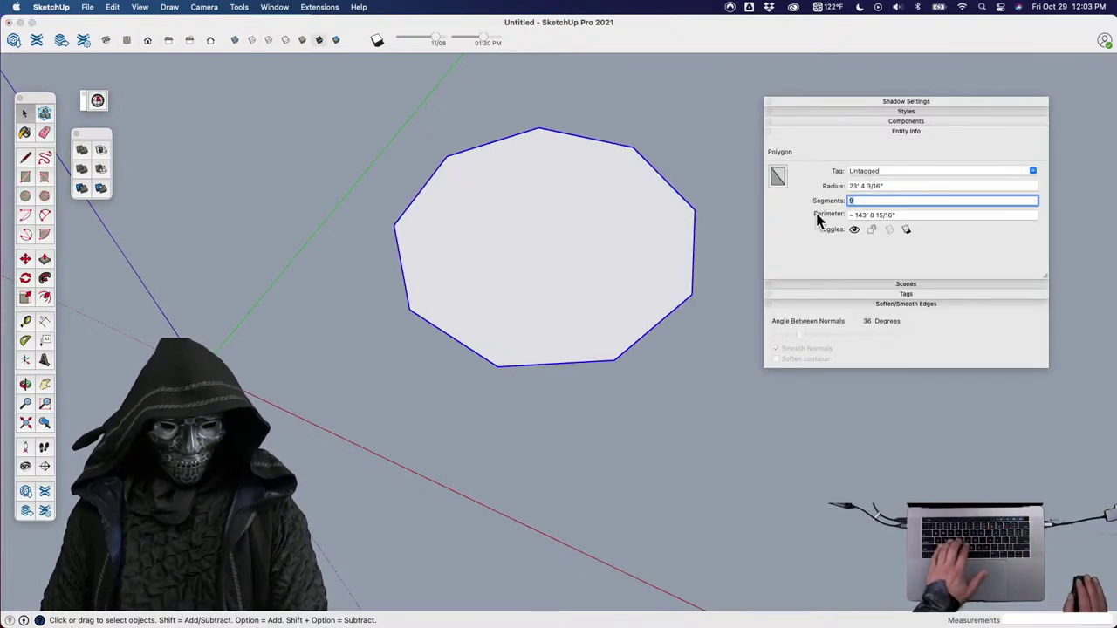
Draw a two-point arc bulging outward across one side of the nine-sided polygon and set it to 6 segments.
scroll(569, 279, down, 3)
scroll(616, 299, up, 5)
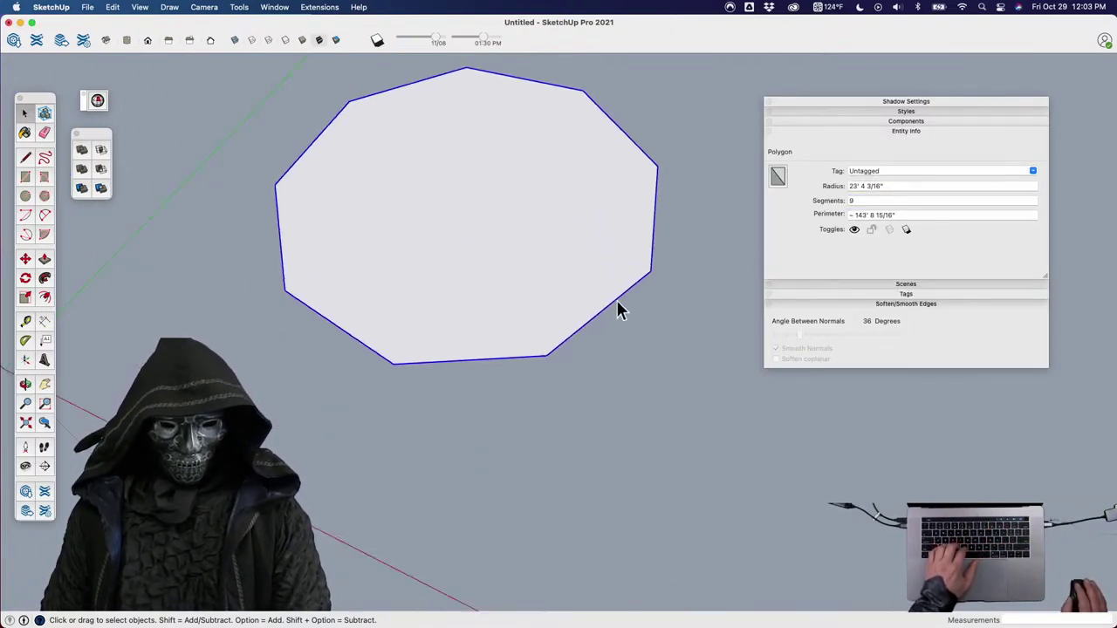
key(a)
click(538, 360)
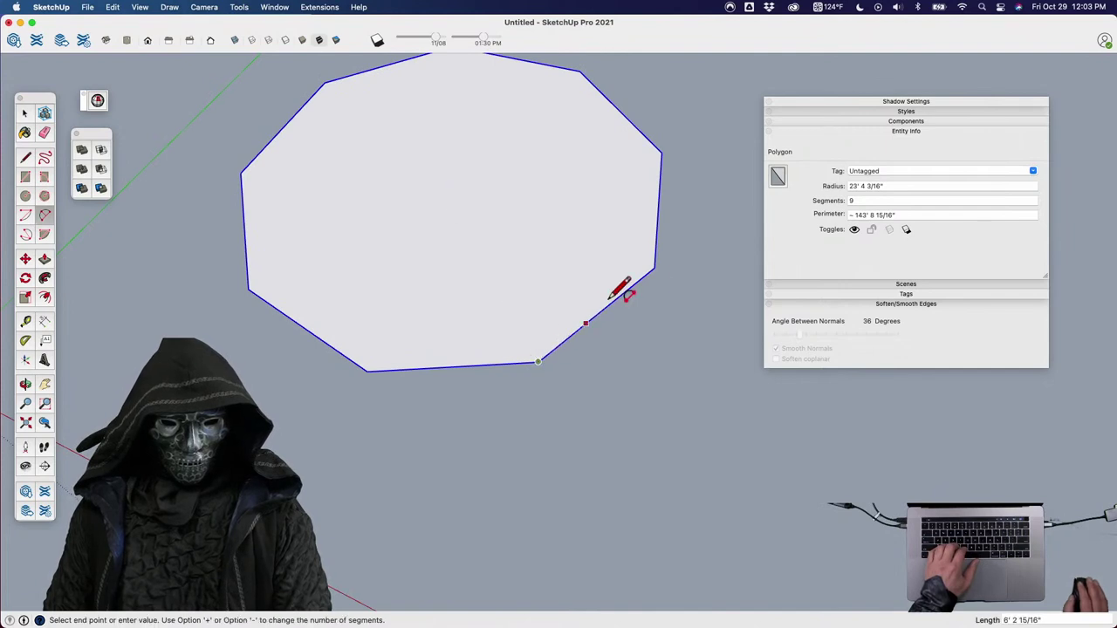
click(654, 267)
click(630, 326)
key(space)
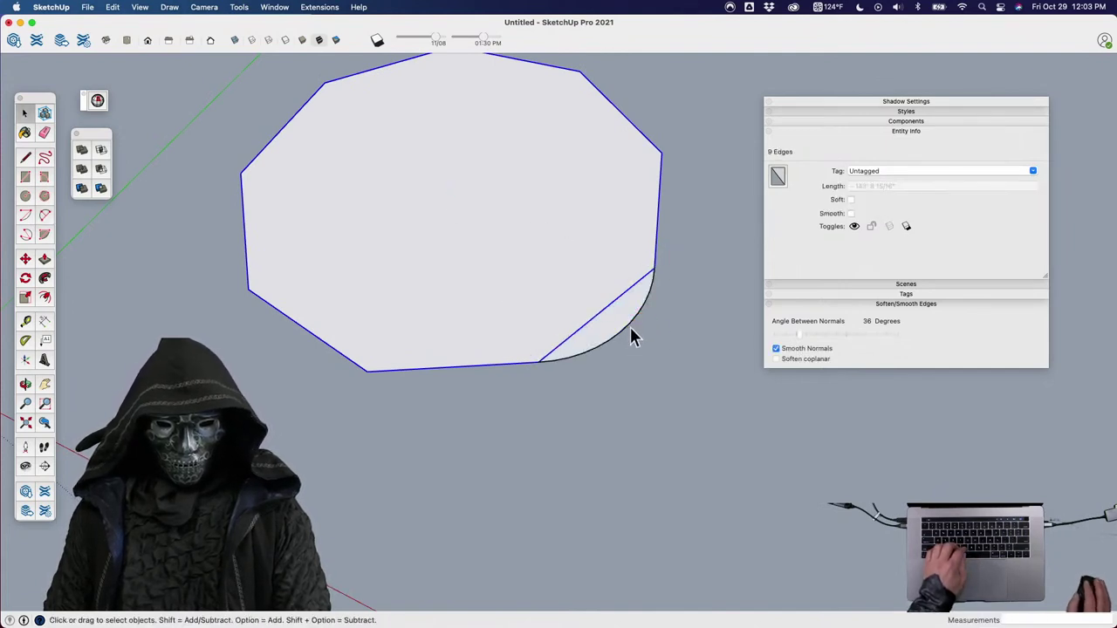
click(629, 326)
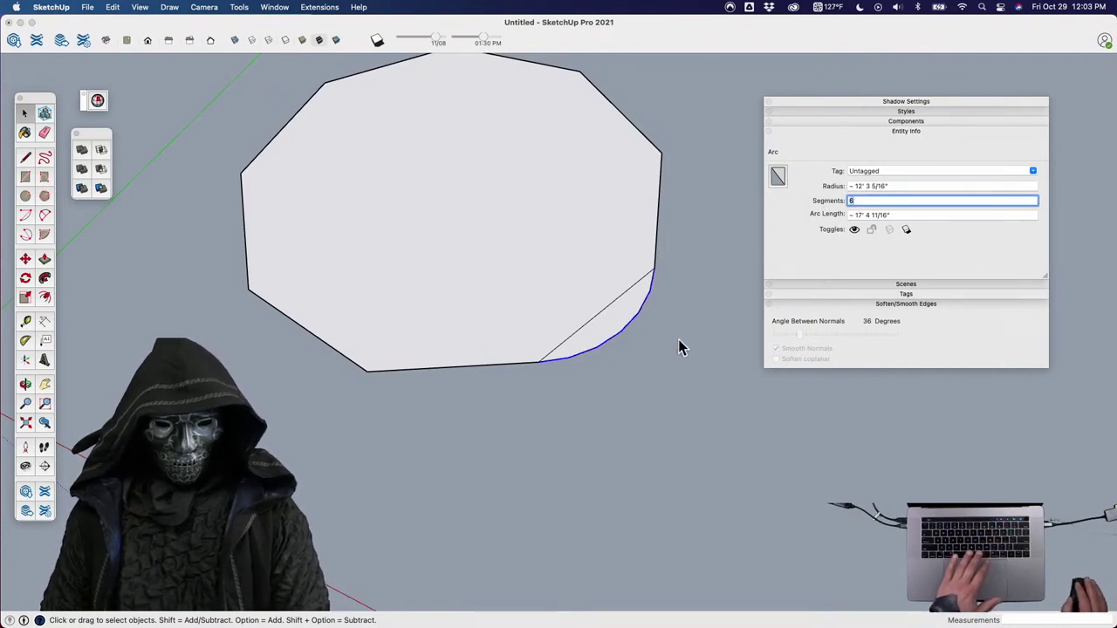
Rotate-copy the arc-shaped face about the polygon's center by 40 degrees and repeat it for 8 copies.
click(617, 329)
scroll(624, 357, down, 3)
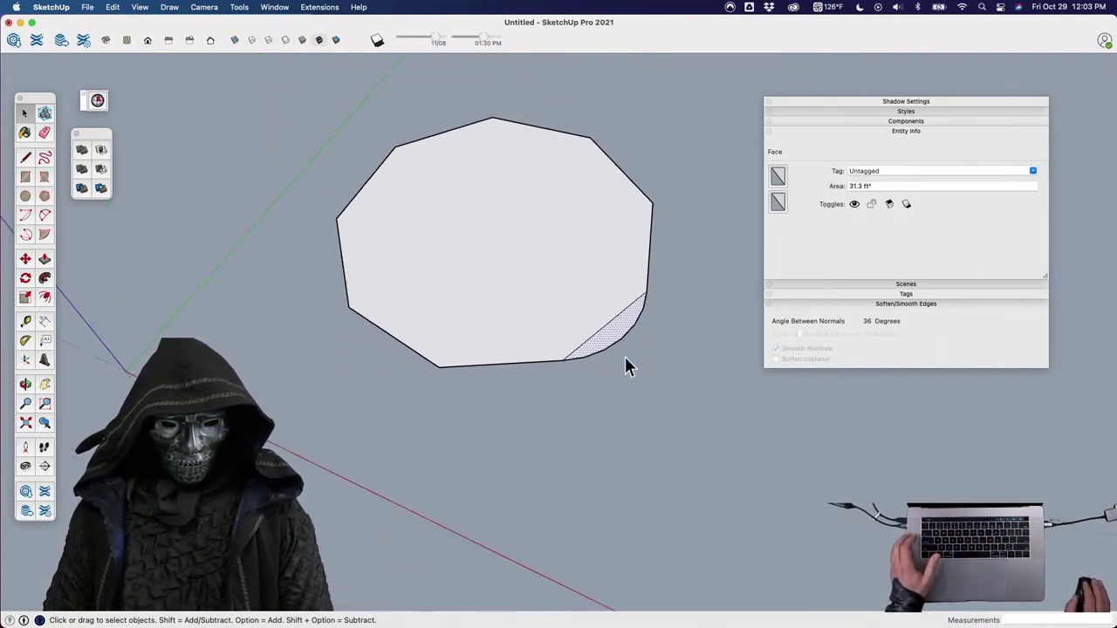
key(q)
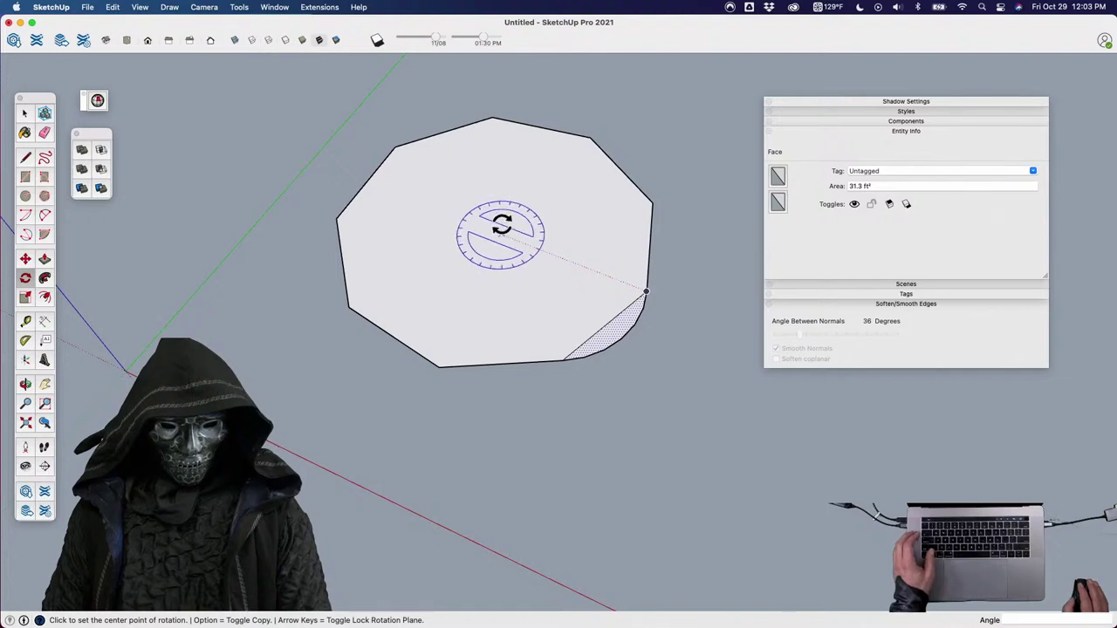
click(495, 233)
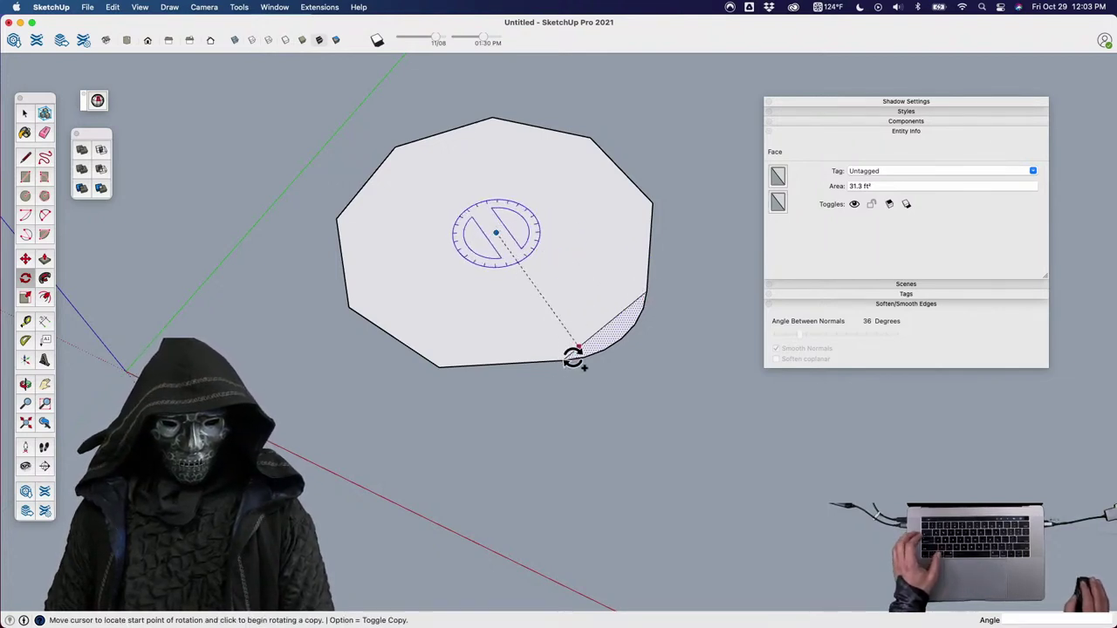
click(563, 361)
text(40)
key(Return)
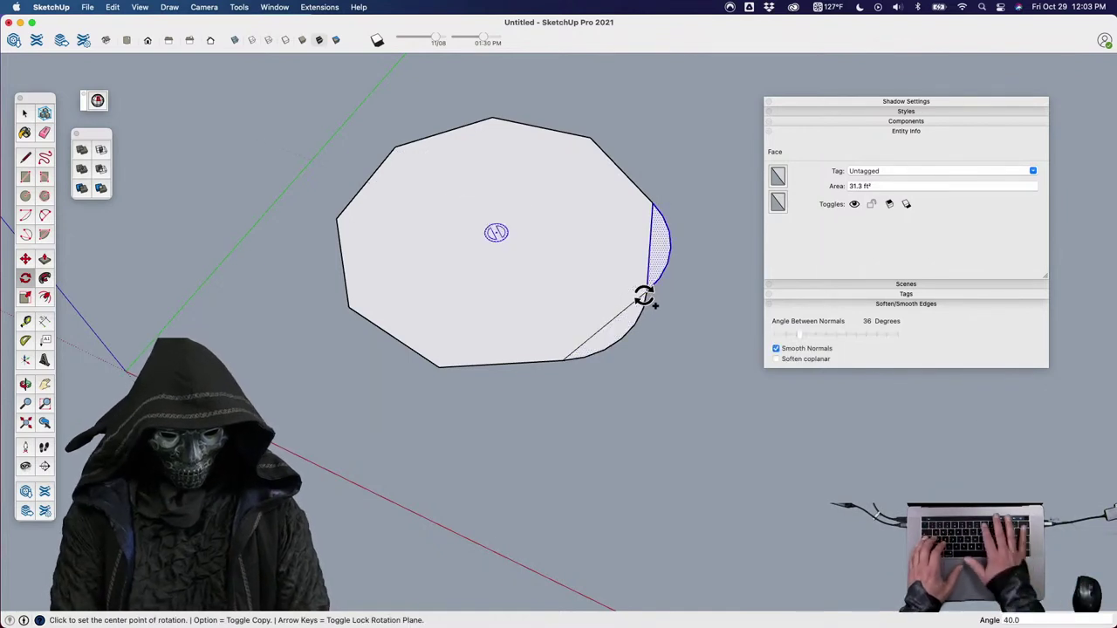
text(8x)
key(Return)
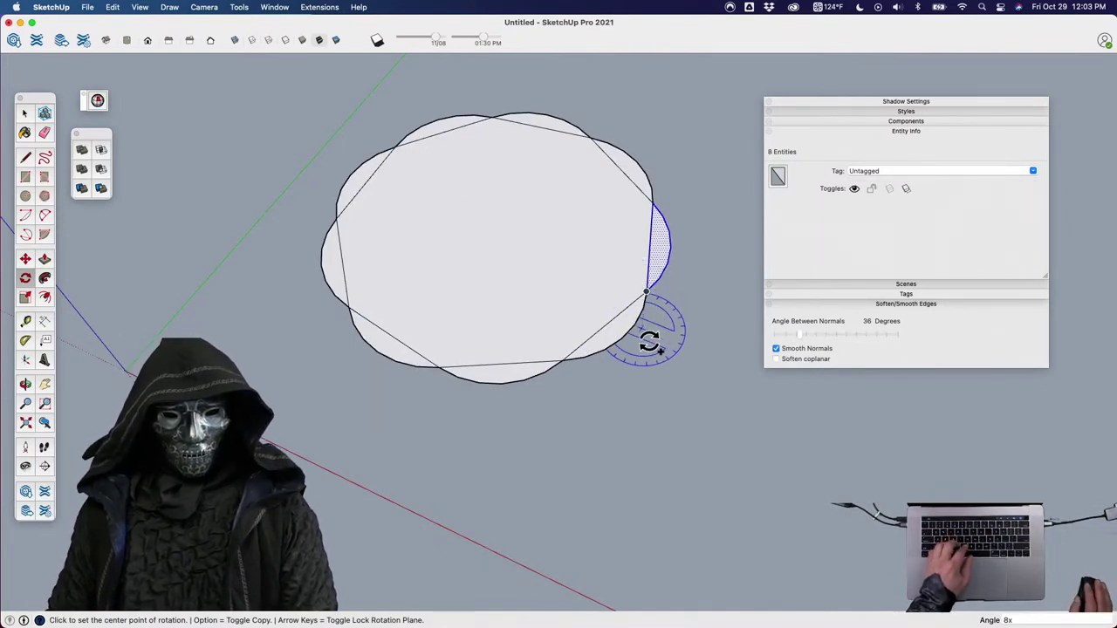
Erase the polygon's straight inner edges to merge everything into one scalloped face.
key(e)
click(650, 244)
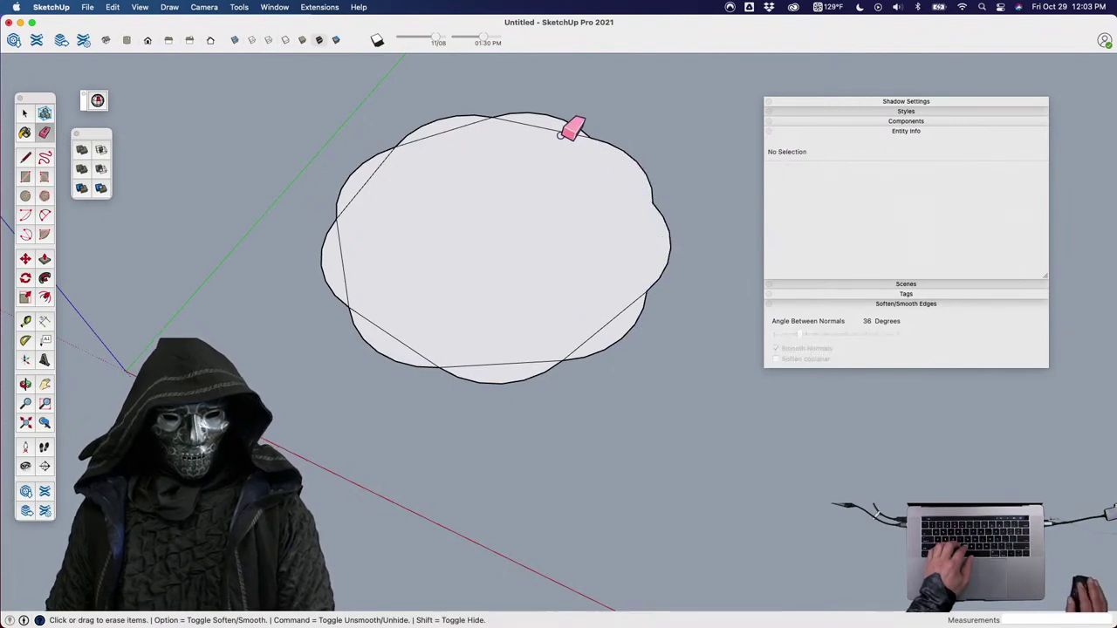
mouse_move(468, 121)
mouse_down()
mouse_move(376, 171)
mouse_move(340, 253)
mouse_move(376, 321)
mouse_move(496, 366)
mouse_move(608, 340)
mouse_move(606, 317)
mouse_move(540, 332)
mouse_up()
Extrude the scalloped face up about 6' 11" and scale its top face uniformly about the center by about 1.11.
mouse_move(540, 332)
middle_down()
mouse_move(501, 393)
mouse_move(492, 172)
mouse_move(511, 306)
middle_up()
key(p)
drag(514, 374, 516, 335)
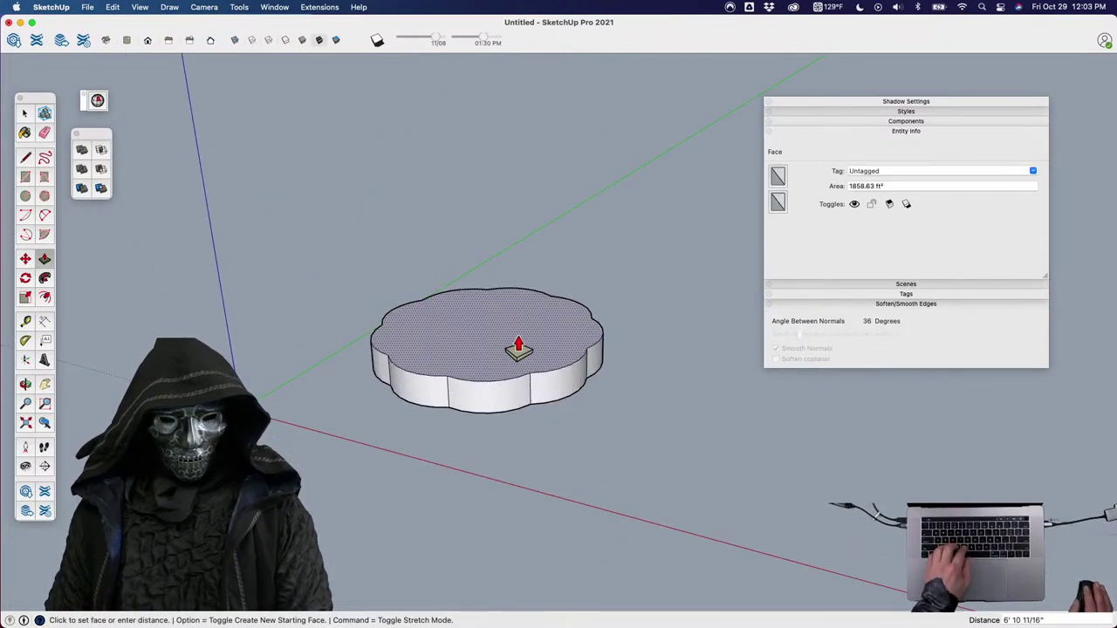
key(s)
key(o)
key(s)
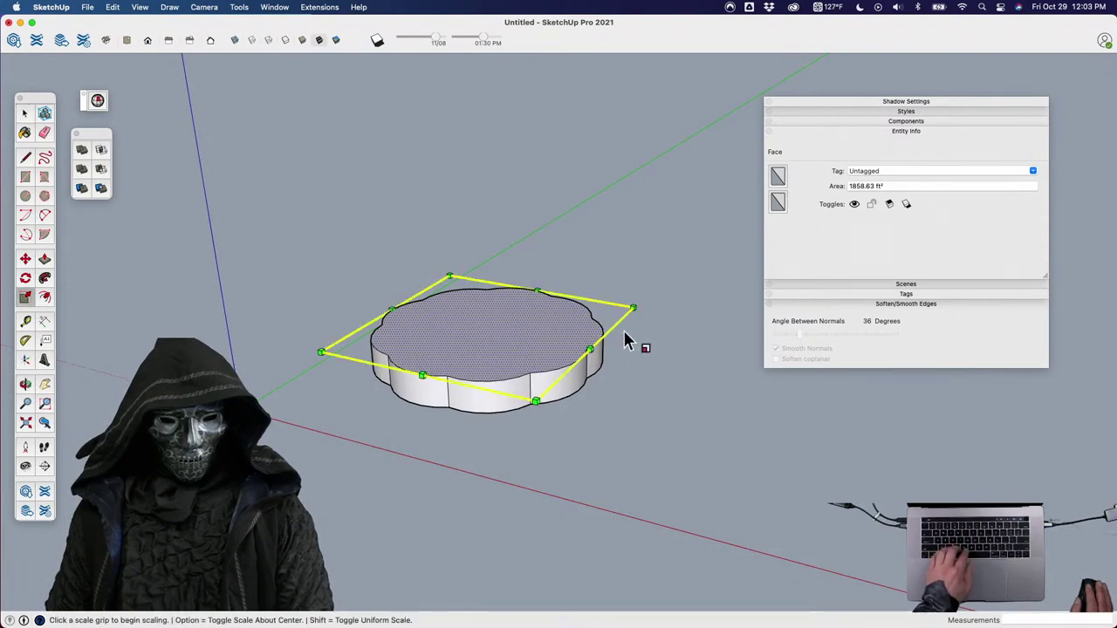
click(632, 309)
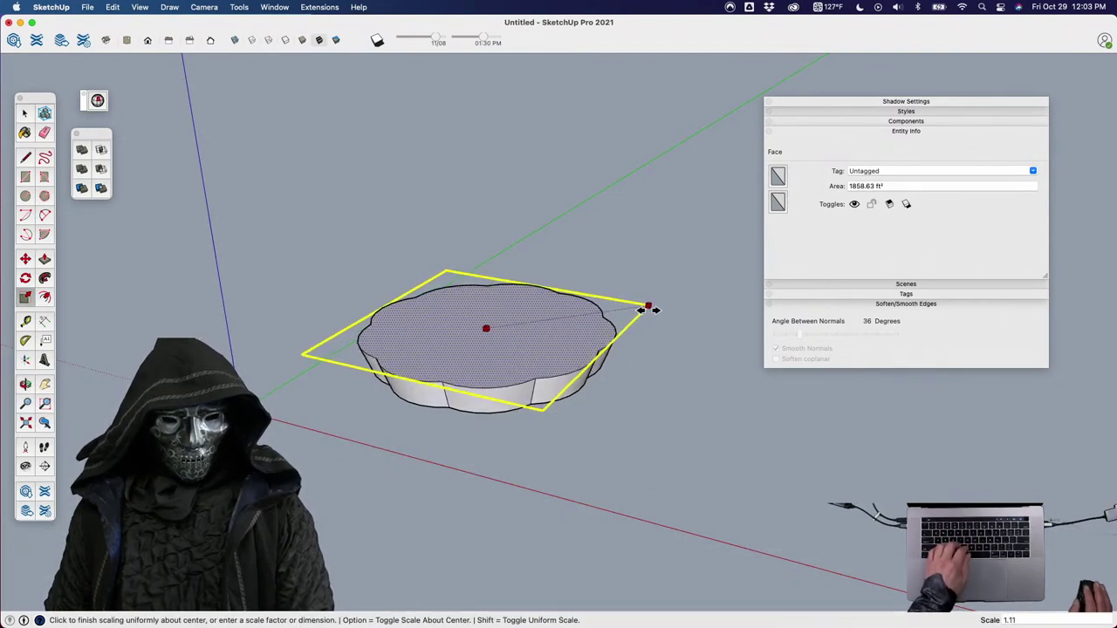
click(653, 309)
Extrude a second layer from the top face and scale its upper face uniformly about the center by about 1.06.
key(p)
click(577, 356)
click(579, 322)
key(space)
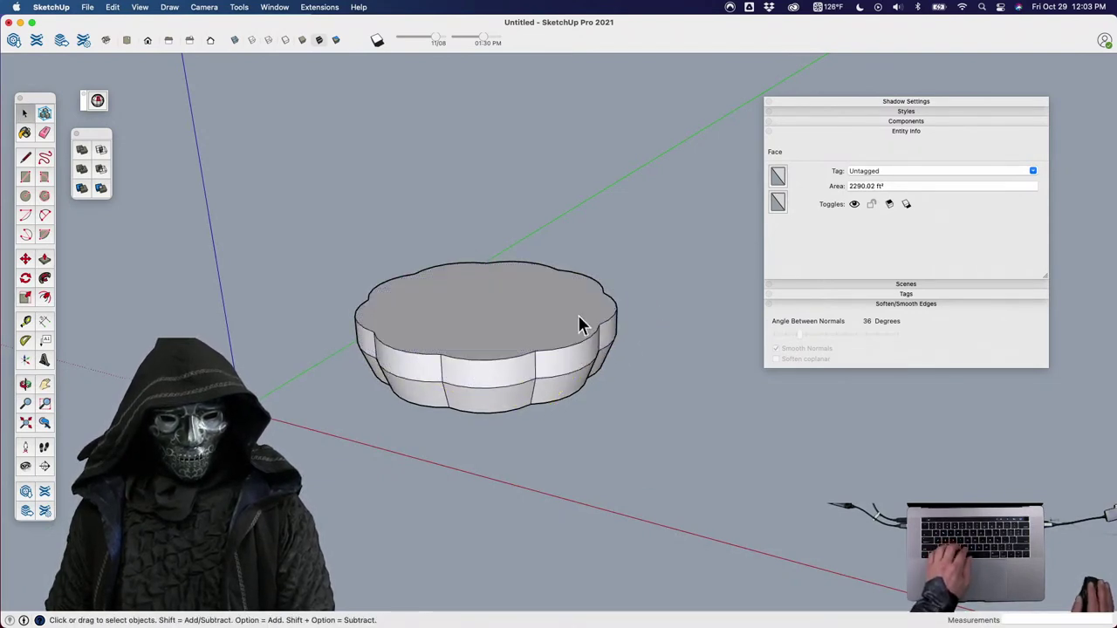
click(579, 319)
key(s)
click(650, 285)
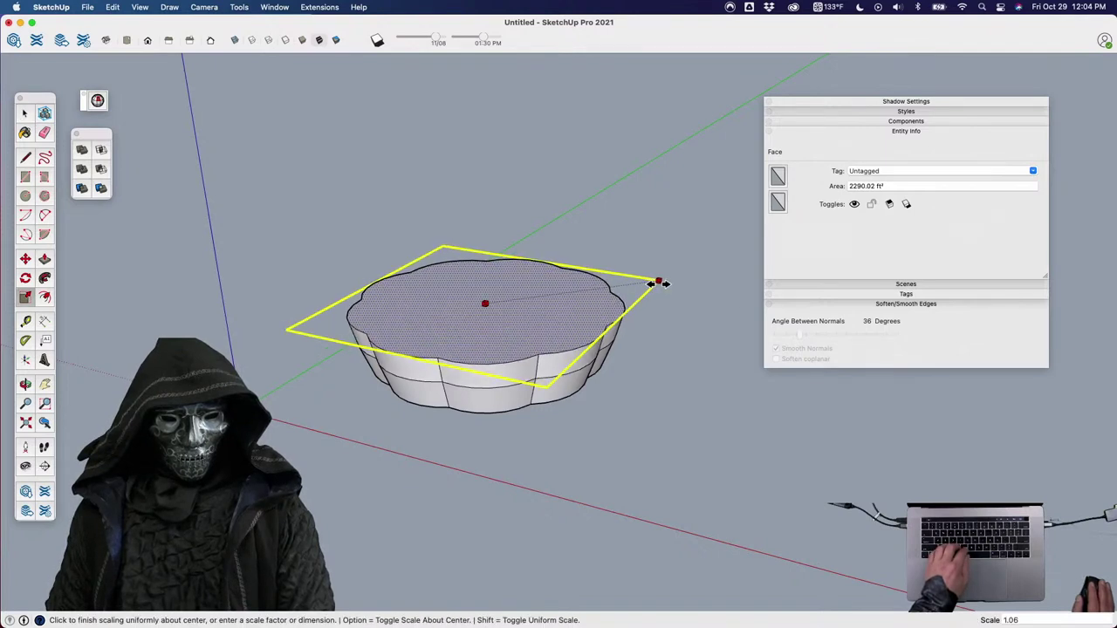
click(660, 283)
Extrude a third layer upward and enlarge its top face very slightly about the center.
key(p)
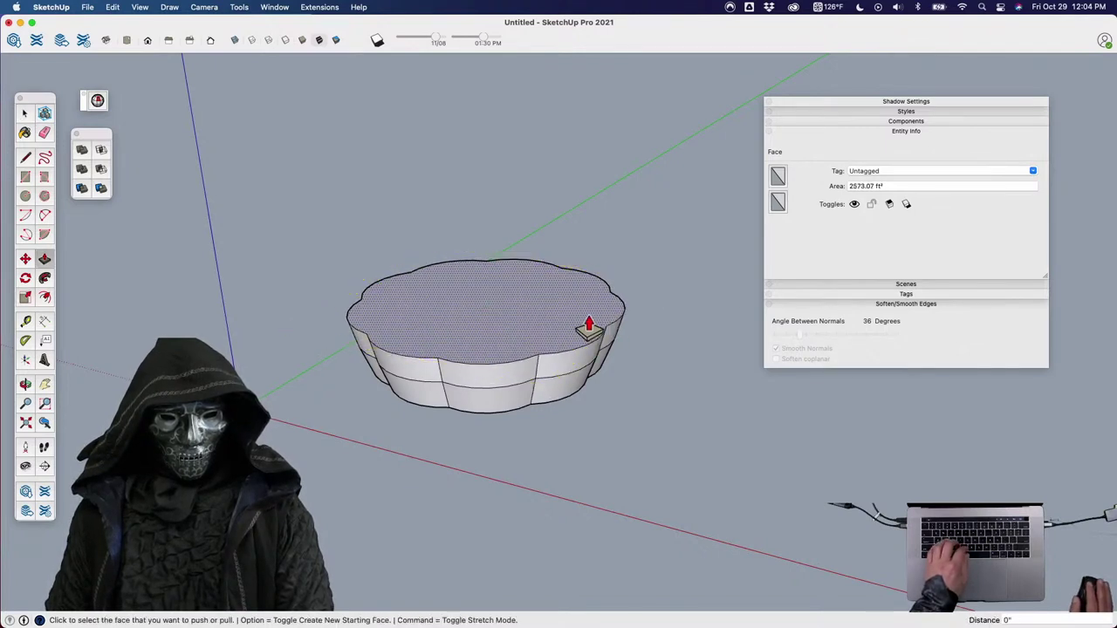
click(588, 324)
click(585, 295)
key(space)
key(s)
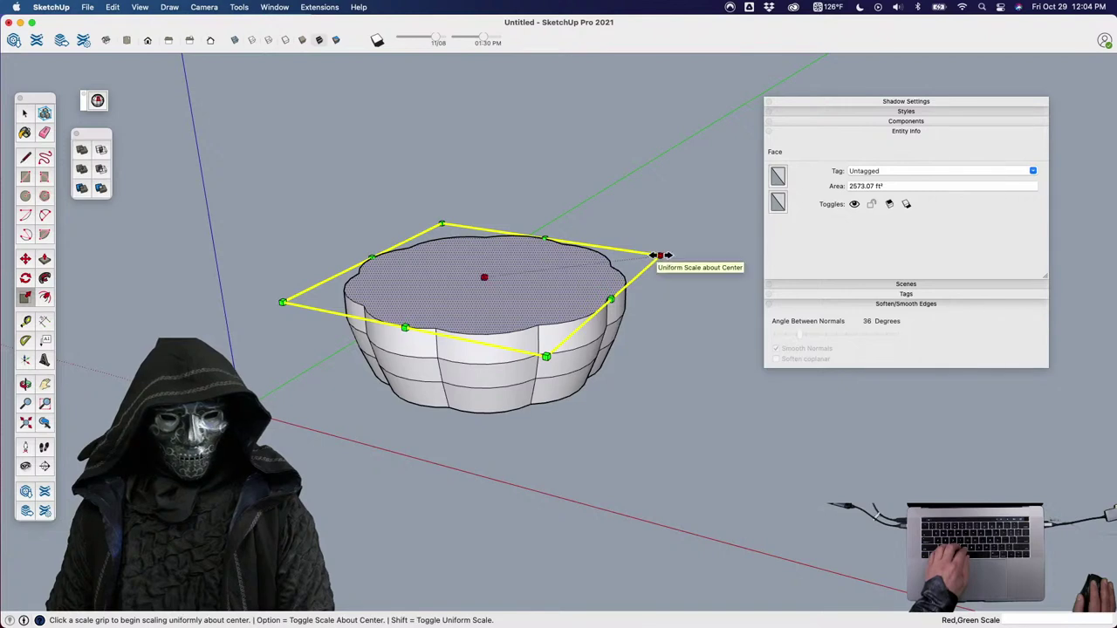
click(662, 253)
click(633, 305)
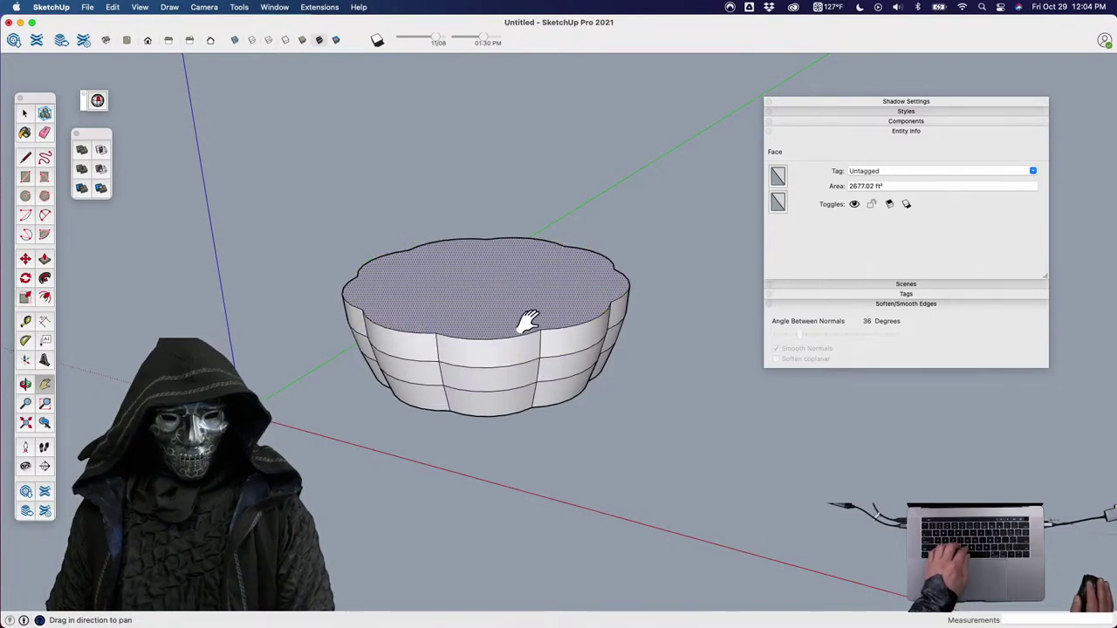
Extrude a fourth layer upward and scale its top face slightly inward about the center.
key(p)
click(528, 316)
click(541, 279)
key(space)
click(558, 262)
key(s)
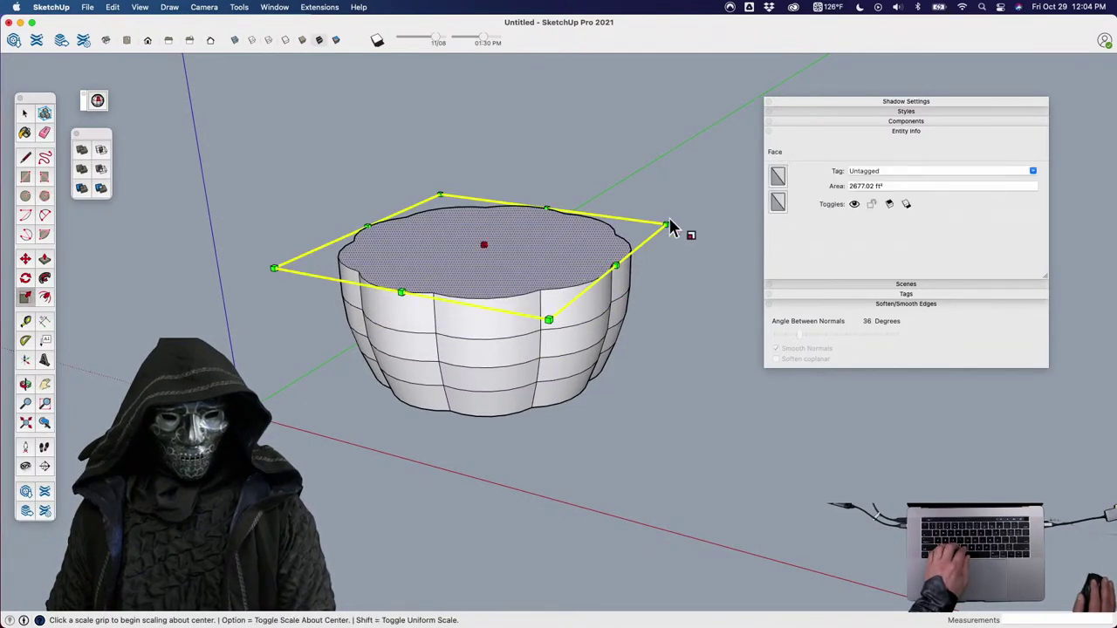
click(666, 227)
click(652, 242)
Extrude a shorter fifth layer upward and scale its top face further inward about the center.
key(p)
click(563, 270)
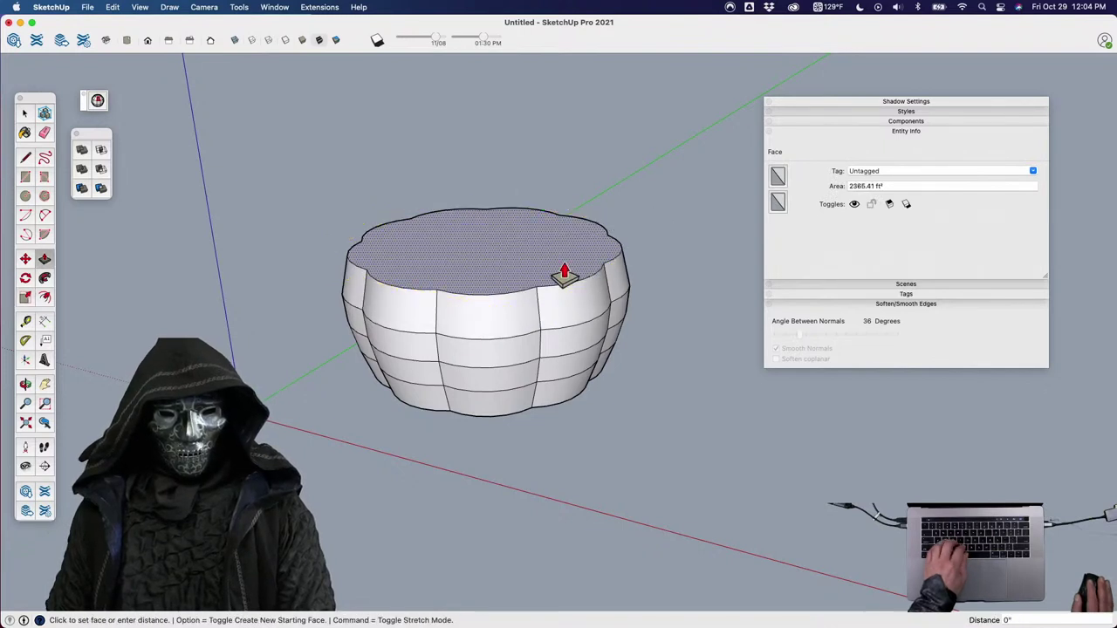
click(566, 251)
key(space)
click(655, 214)
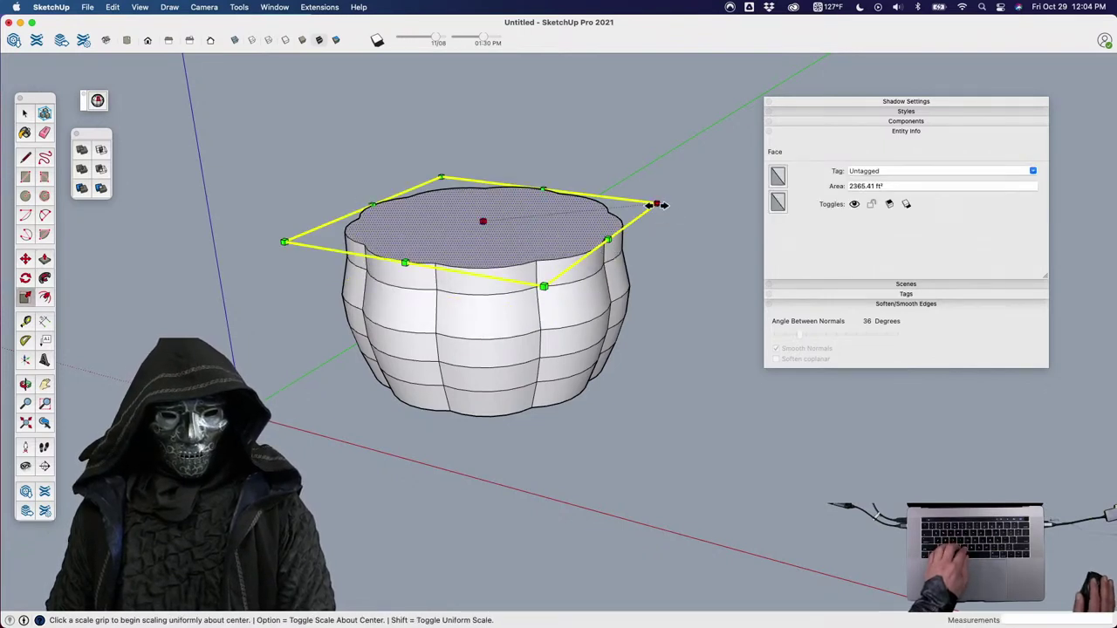
click(653, 218)
Extrude a sixth layer up about 3' 7" and shrink its top face about the center to round off the top.
key(p)
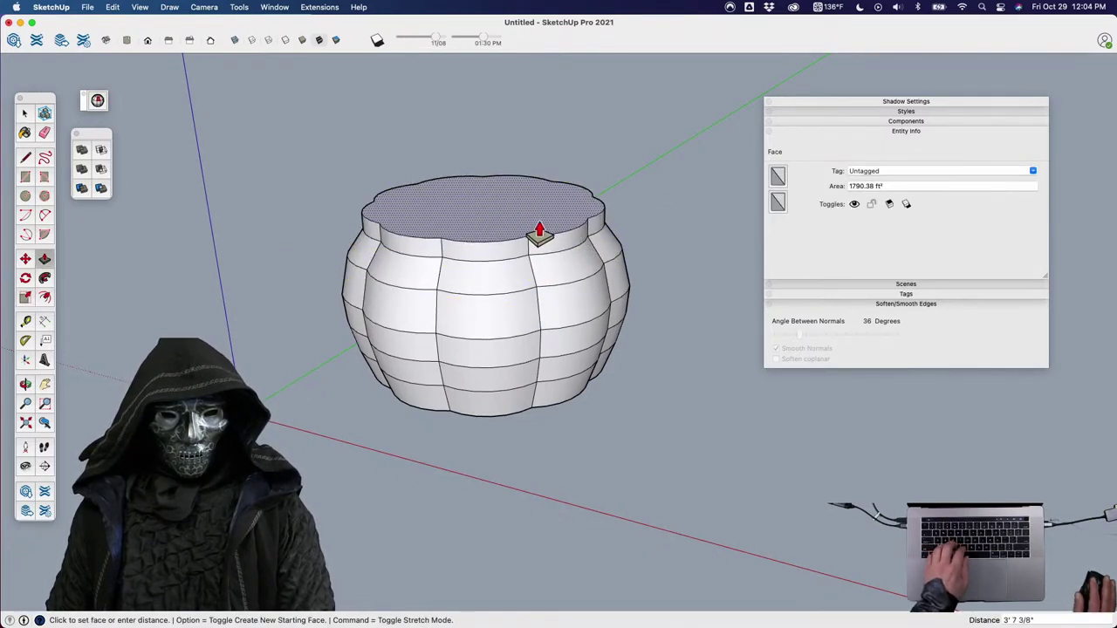
key(space)
key(s)
click(635, 186)
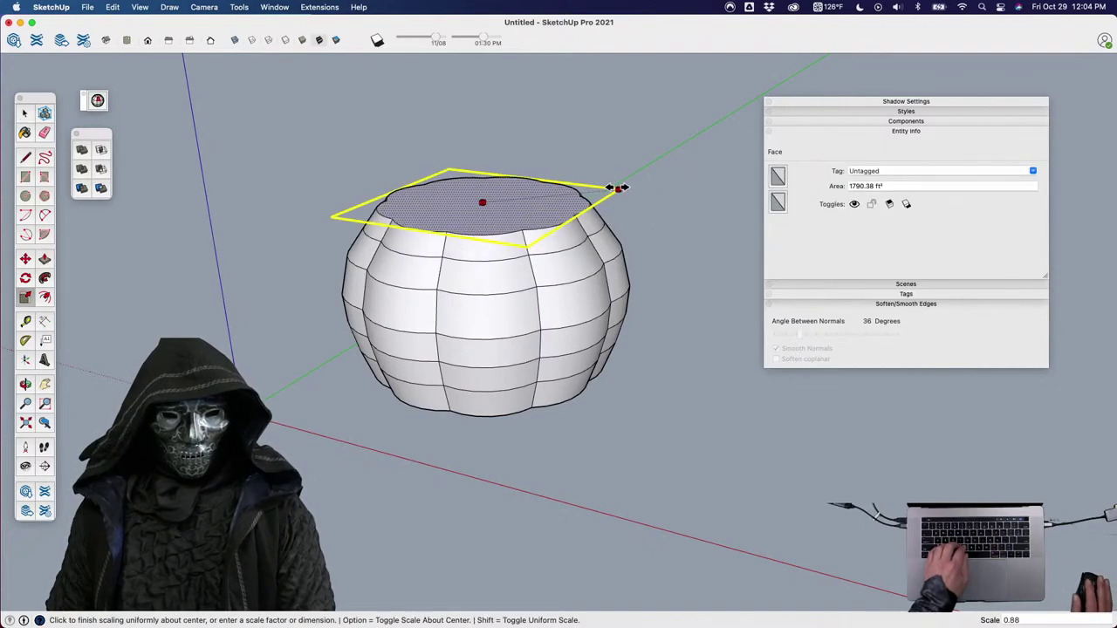
click(606, 189)
Extrude the bottom face down about 2' 8" and scale it uniformly inward about its center.
shift+middle_drag(517, 210, 528, 390)
click(528, 390)
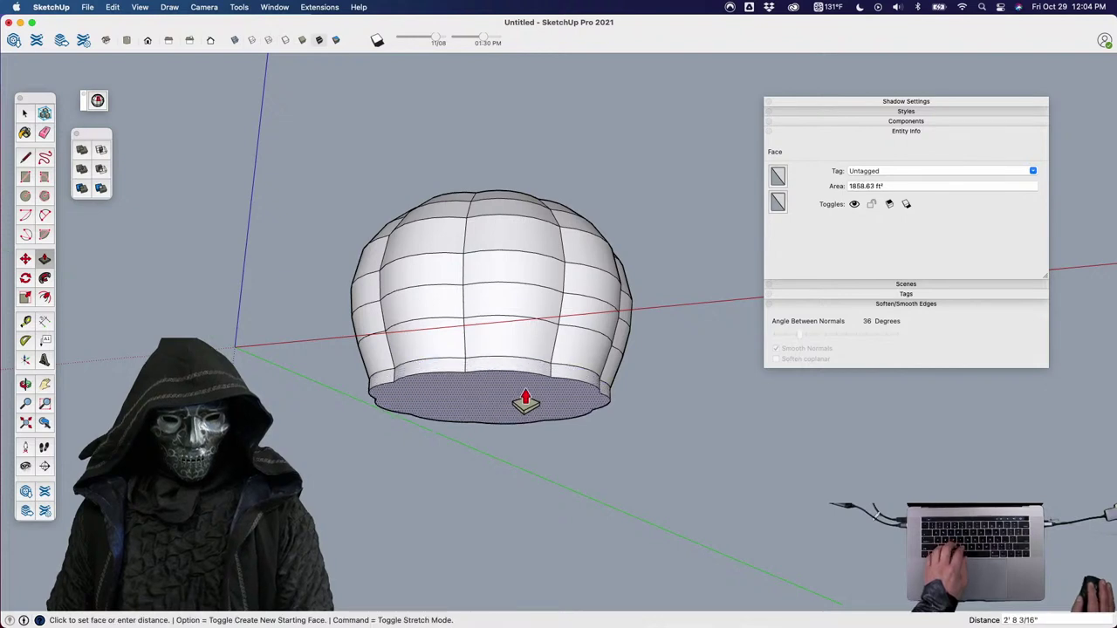
key(space)
click(523, 407)
key(s)
click(627, 422)
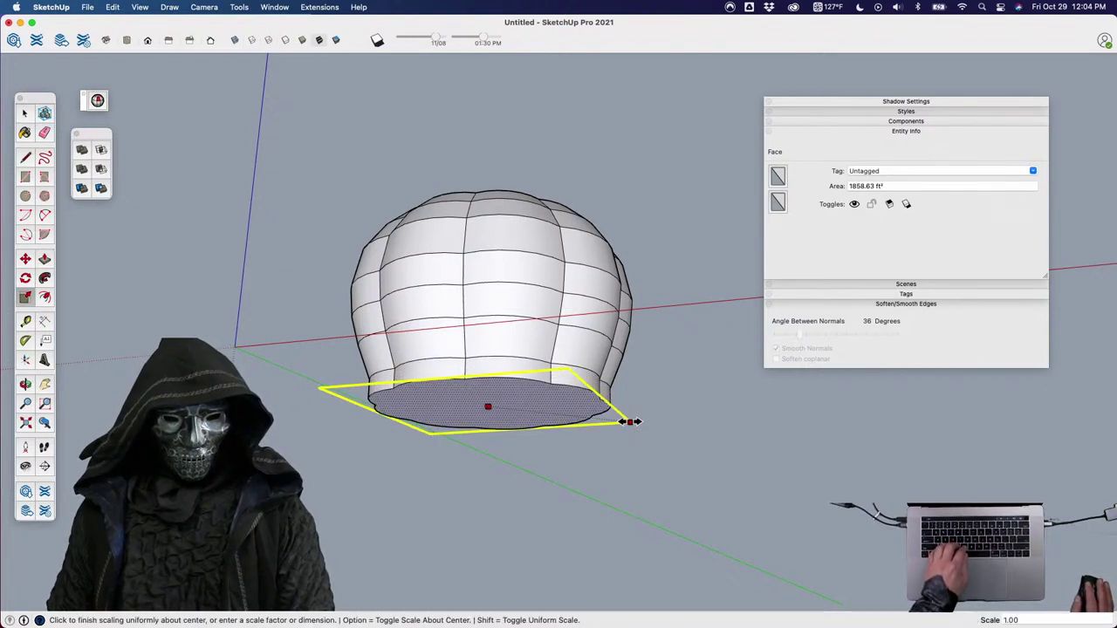
click(607, 419)
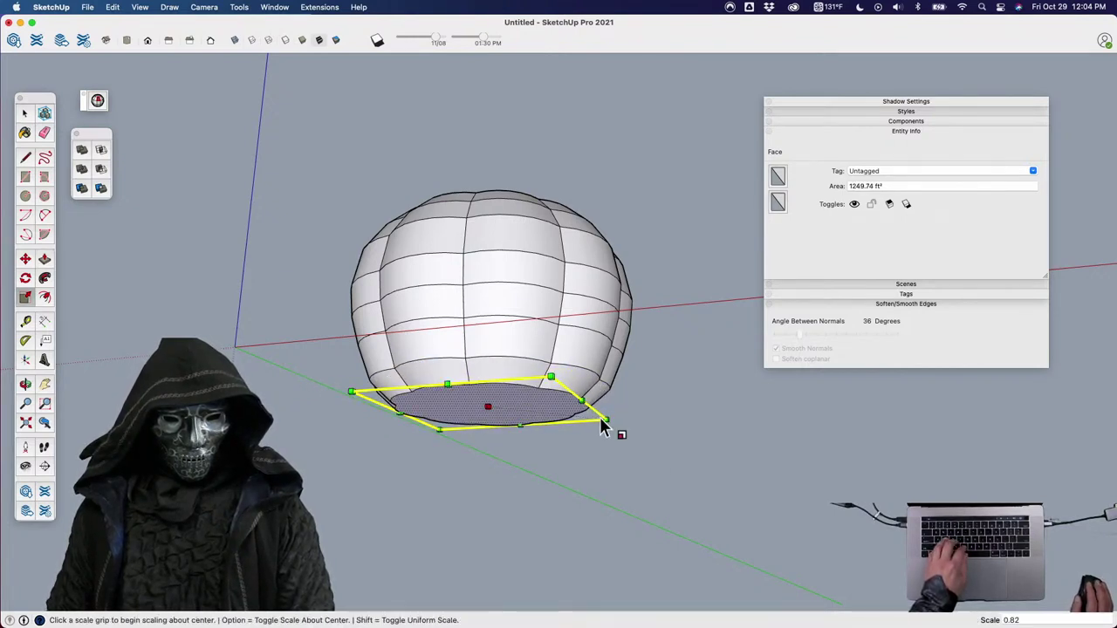
click(604, 420)
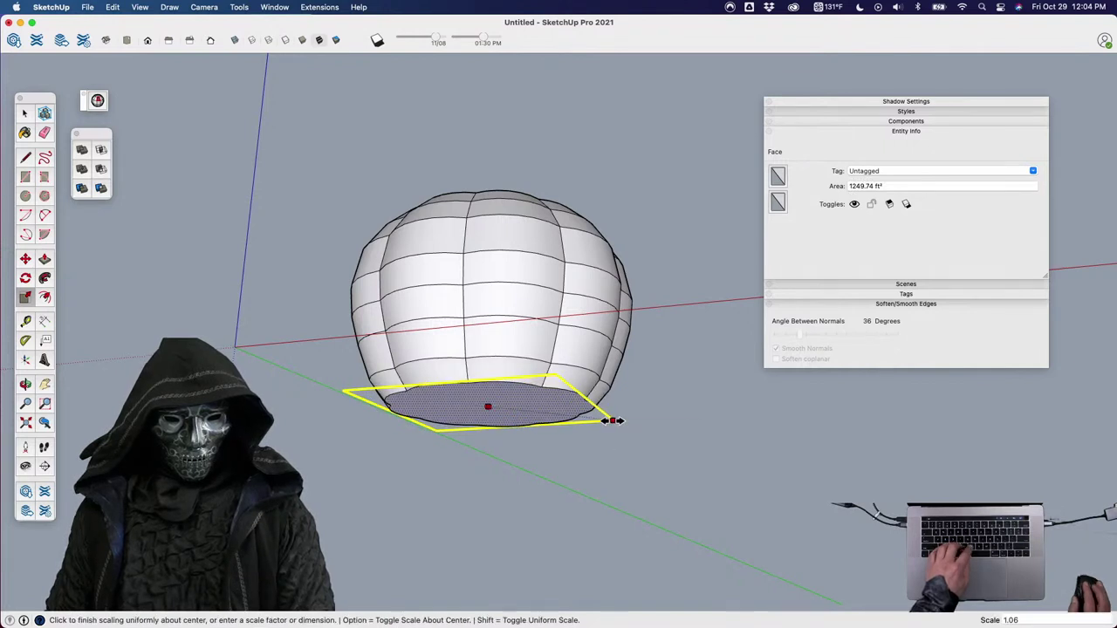
click(610, 420)
Extrude the bottom face slightly further down and scale it uniformly to about 0.69 about its center.
scroll(523, 410, up, 3)
key(p)
click(535, 428)
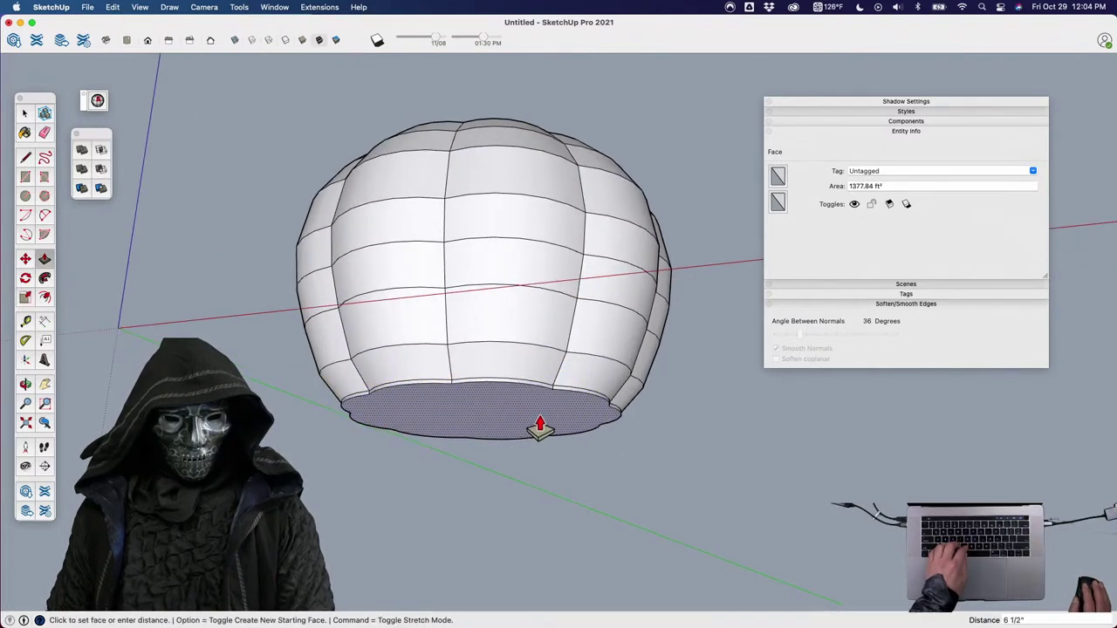
key(space)
key(s)
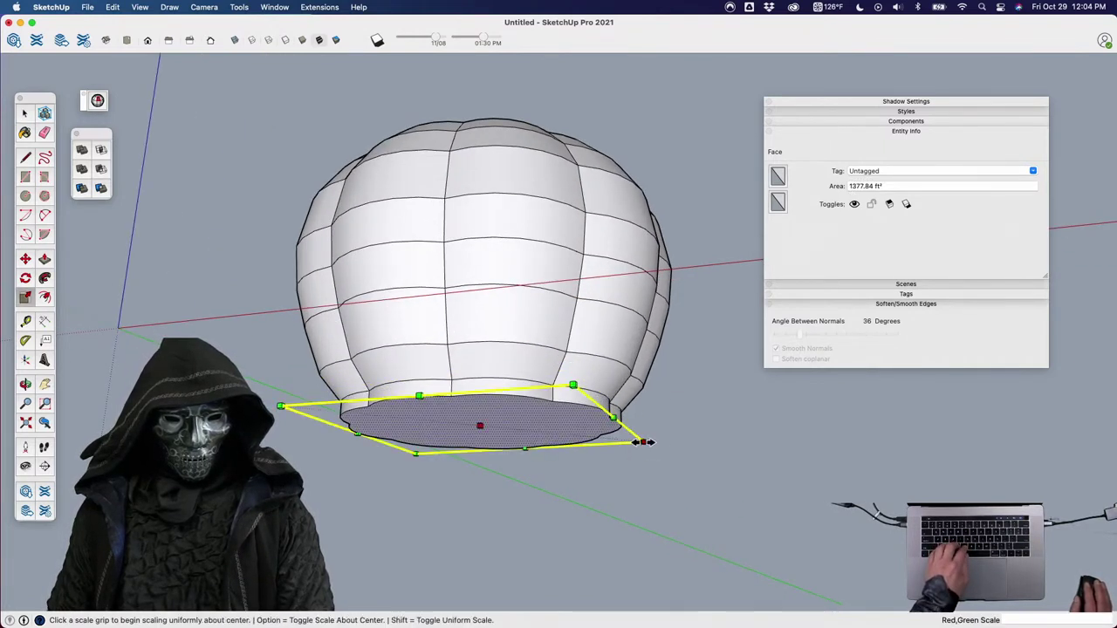
click(643, 441)
click(597, 431)
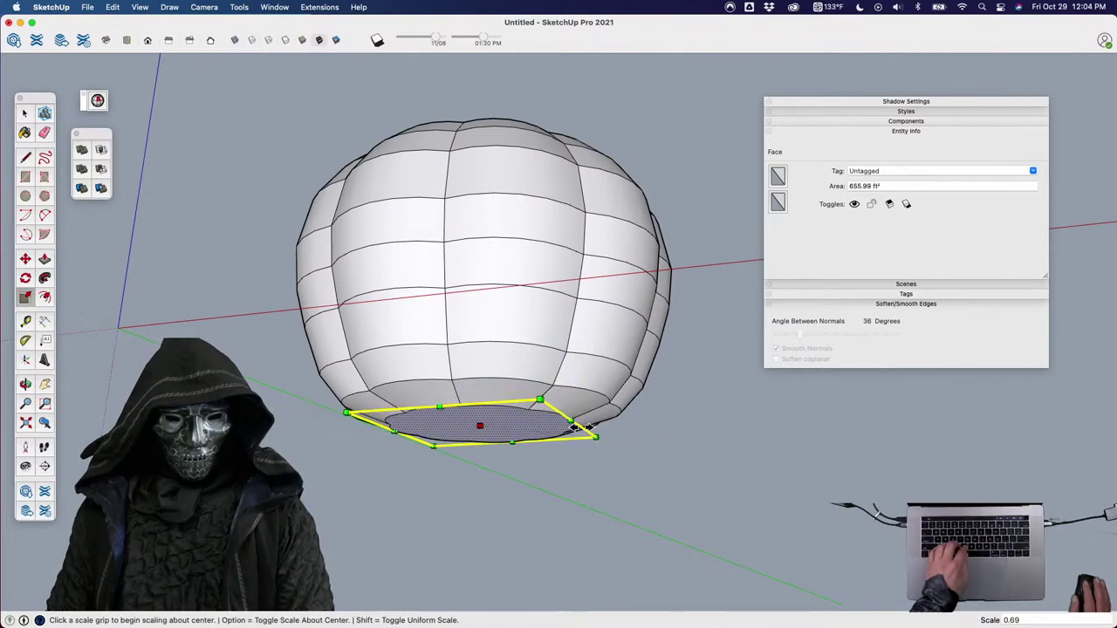
scroll(572, 451, down, 2)
middle_drag(571, 451, 541, 349)
scroll(541, 297, up, 3)
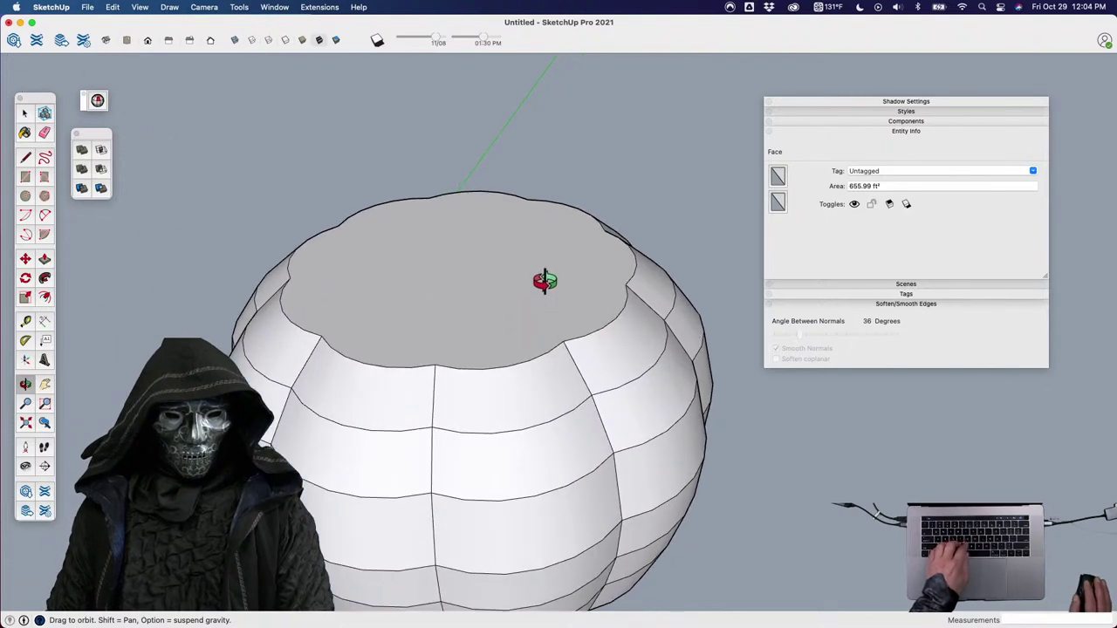
key(f)
click(556, 284)
key(space)
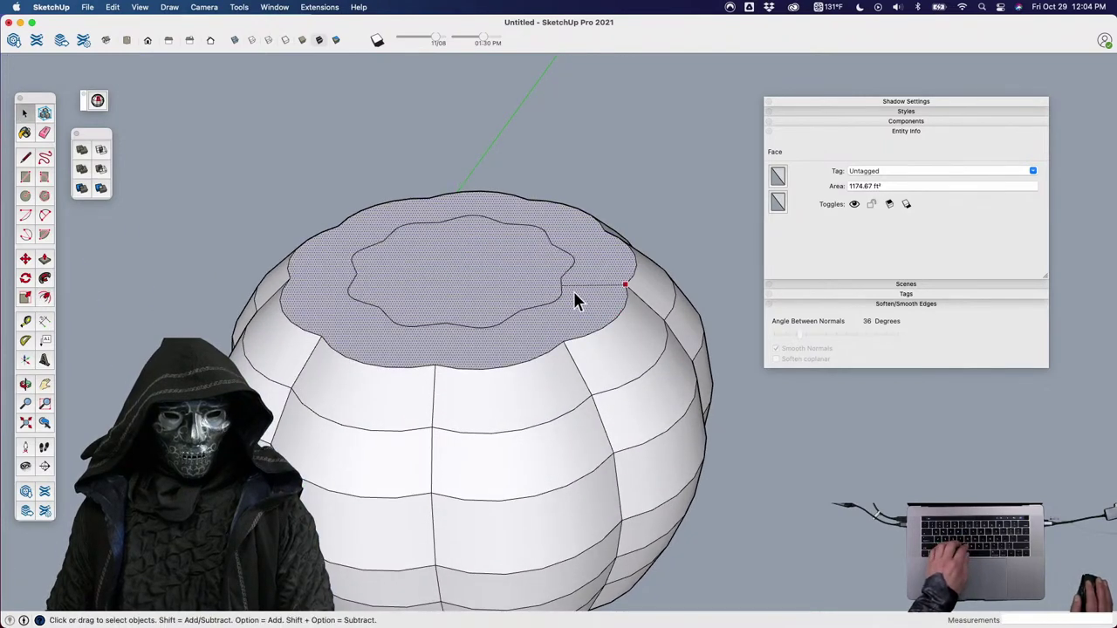
Extrude the body's top face slightly upward and scale it uniformly to about 0.66 about its center.
shift+middle_drag(574, 310, 574, 310)
key(p)
click(578, 310)
click(579, 290)
key(space)
click(580, 288)
key(s)
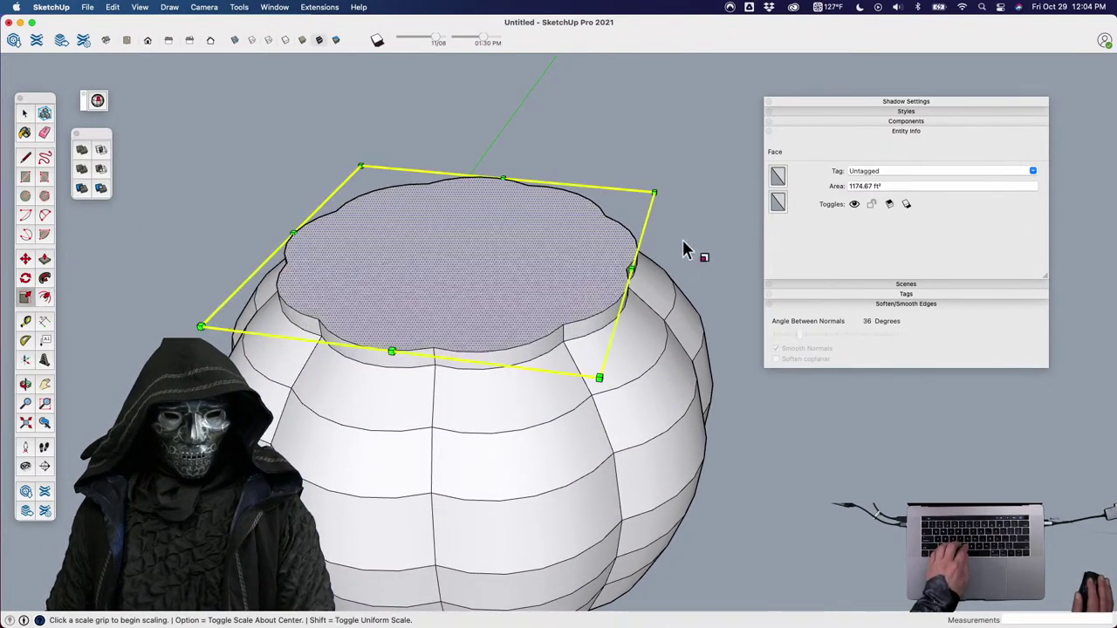
key(alt)
drag(656, 192, 595, 220)
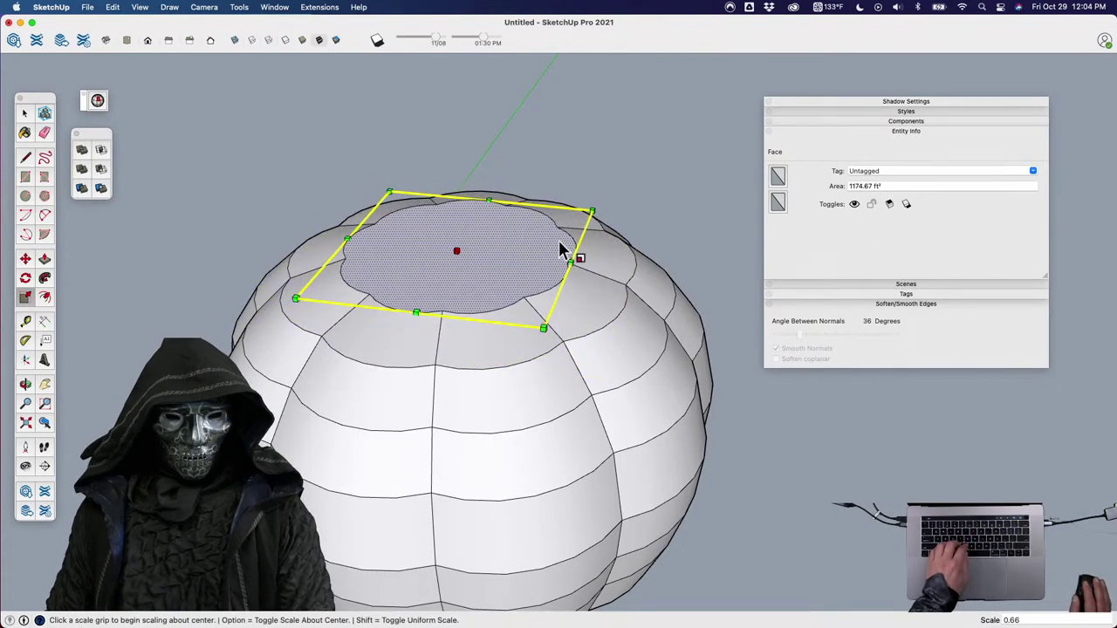
Offset the outline of the top face inward to leave a narrow scalloped rim around an inner face.
key(f)
click(537, 250)
click(554, 253)
middle_drag(553, 253, 446, 339)
scroll(524, 325, up, 3)
key(p)
key(space)
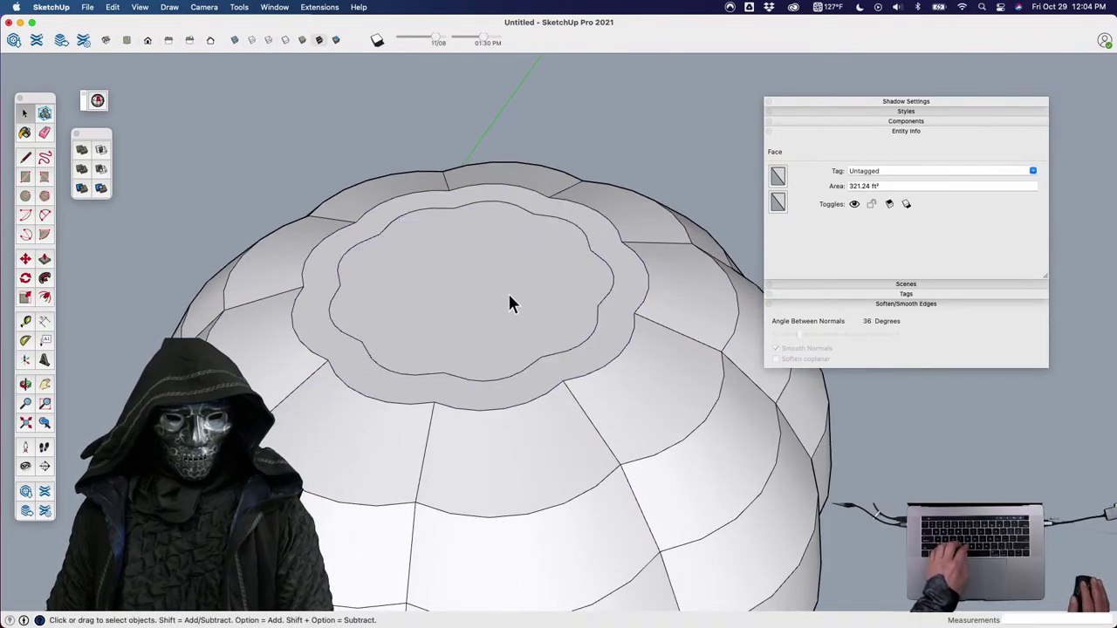
middle_drag(510, 301, 498, 242)
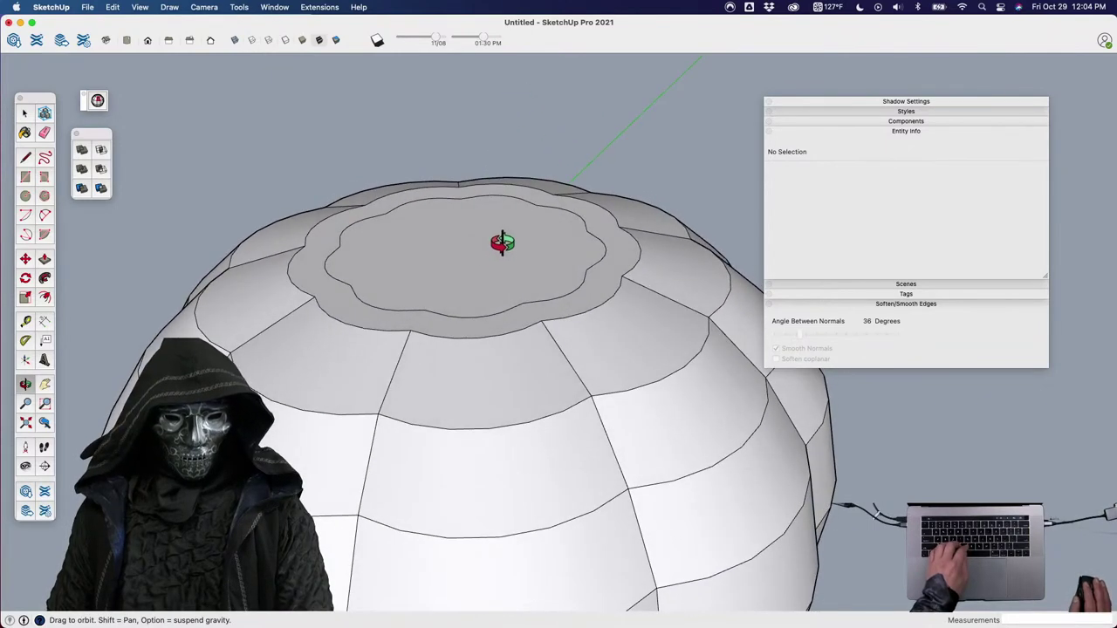
Push the inner top face down into a shallow recess and scale it uniformly to about 0.75 about its center.
key(p)
click(494, 243)
click(494, 250)
key(space)
click(493, 240)
key(s)
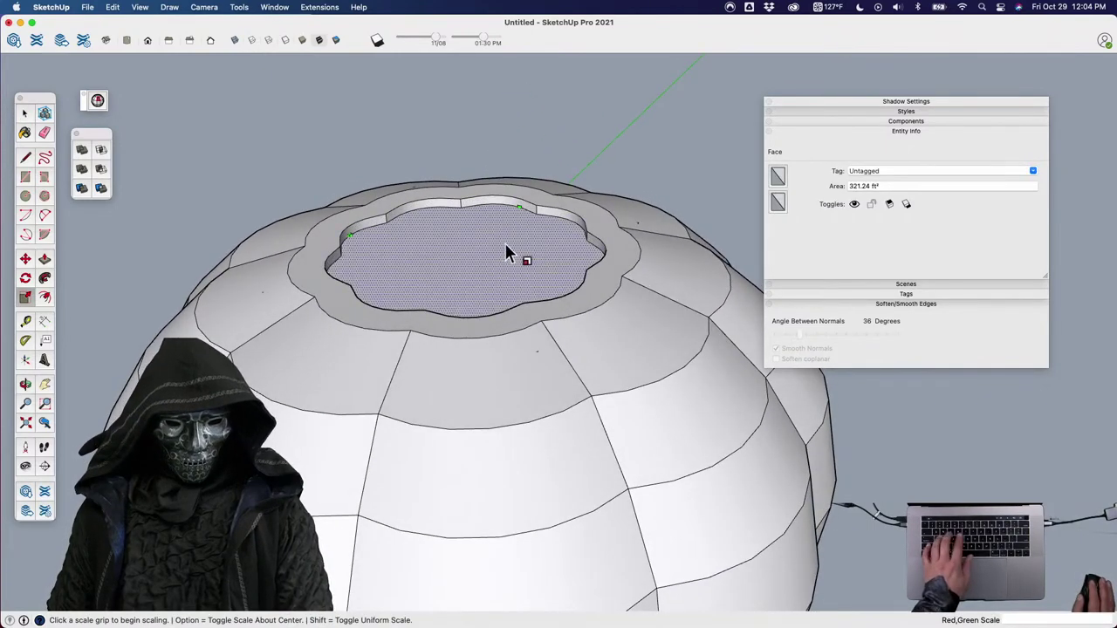
key(alt)
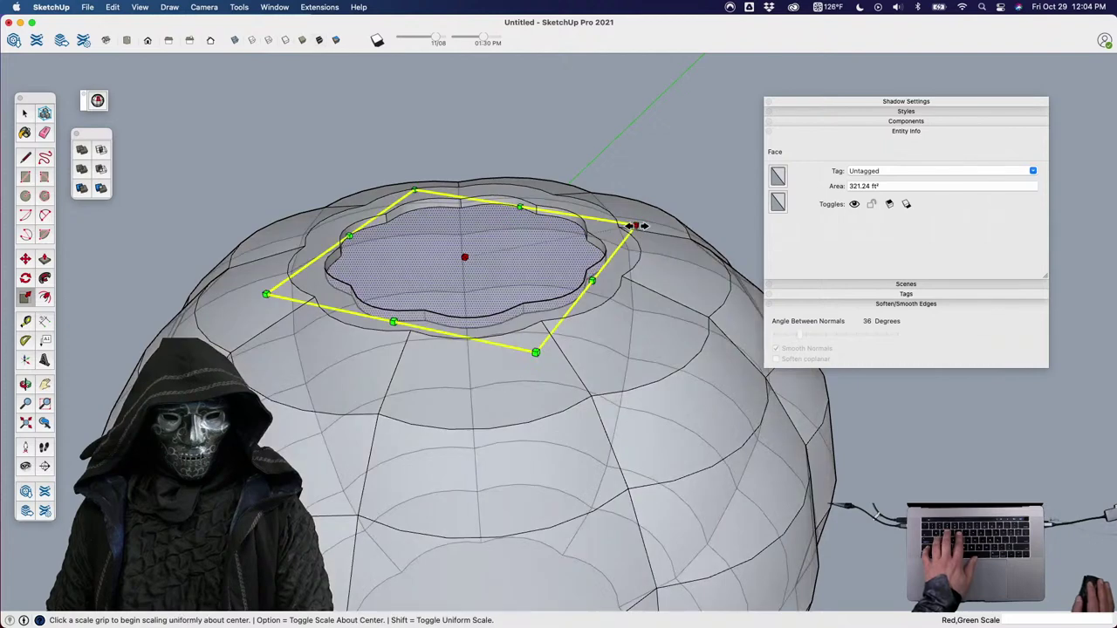
click(634, 225)
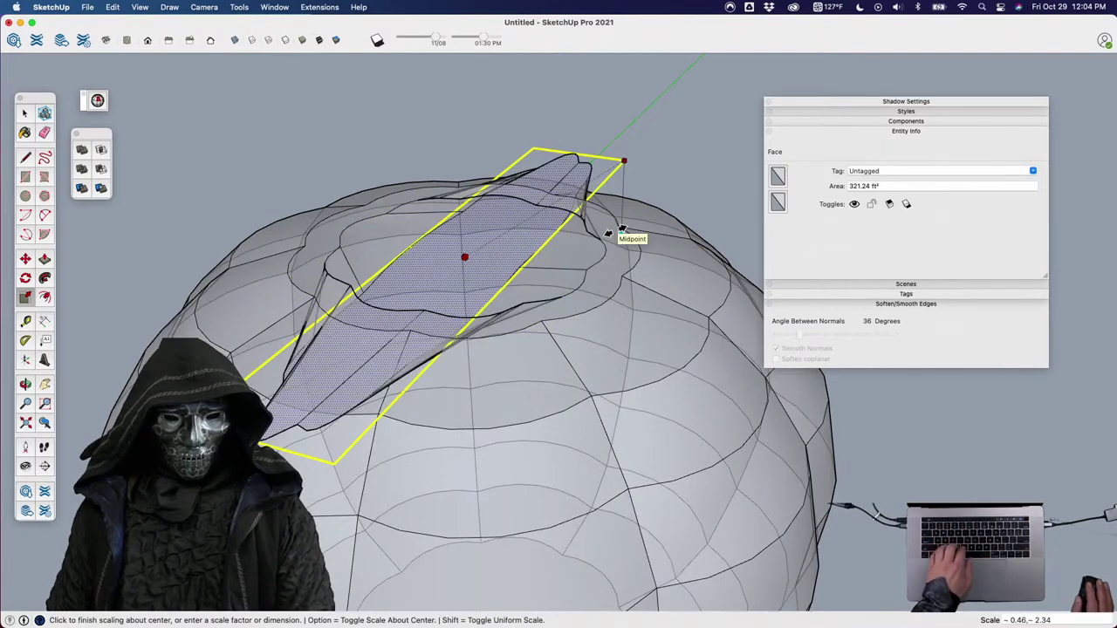
click(576, 268)
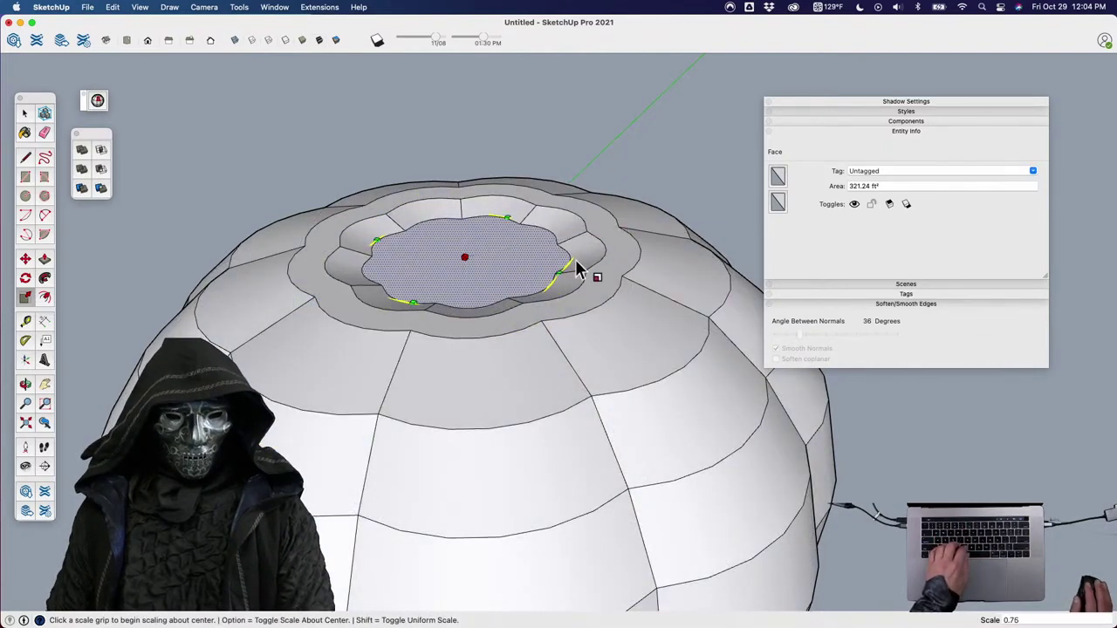
Select the whole pumpkin body and raise it about 6' 2" so its base sits at the origin's height.
scroll(494, 293, down, 3)
shift+middle_drag(494, 293, 488, 279)
key(space)
click(578, 199)
middle_drag(474, 445, 467, 382)
triple_click(467, 381)
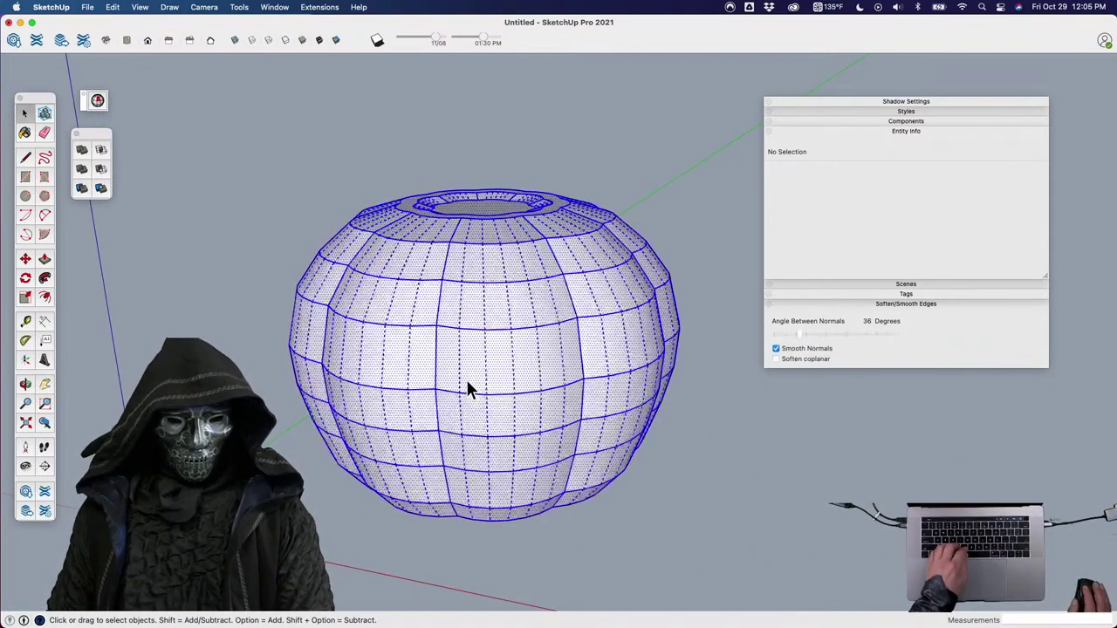
scroll(467, 384, down, 3)
middle_drag(496, 428, 484, 249)
key(m)
click(481, 433)
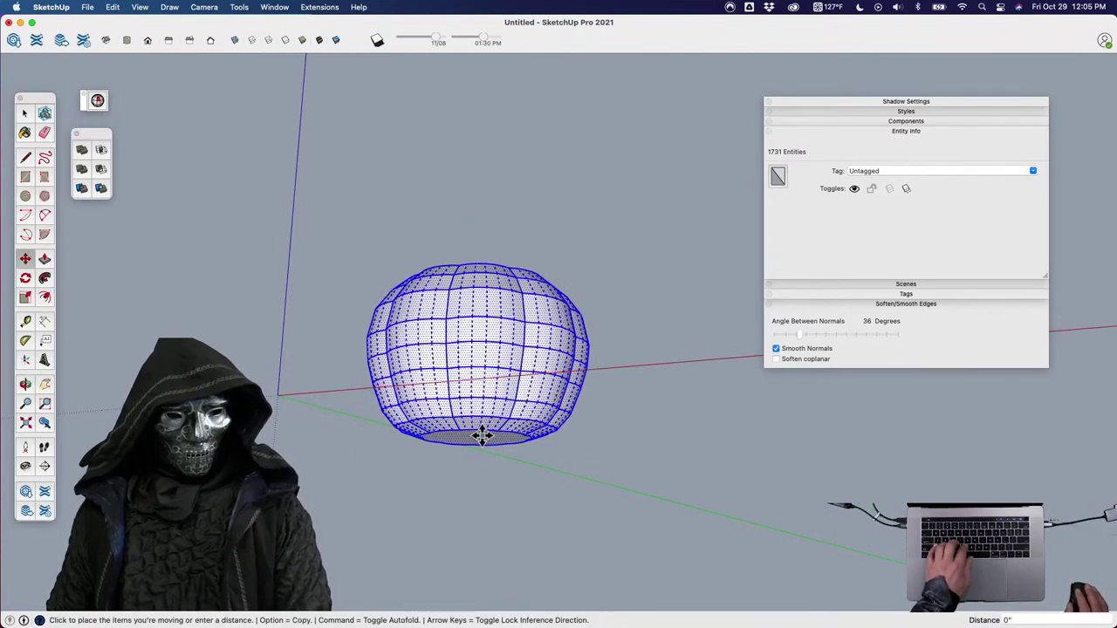
click(279, 393)
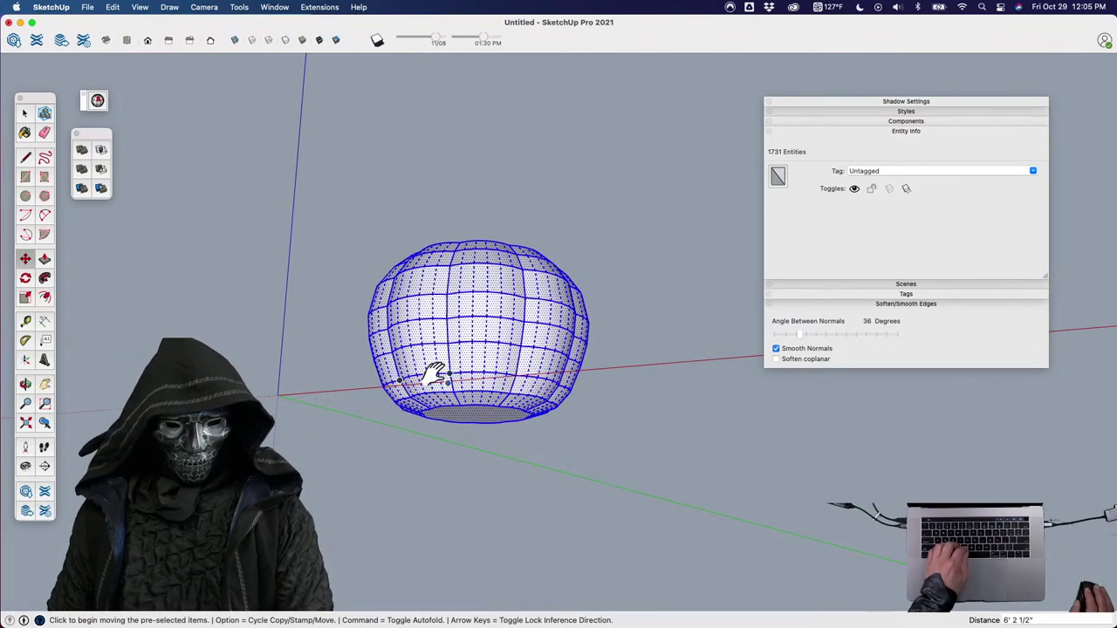
Make the selected pumpkin geometry a group.
middle_drag(436, 374, 485, 526)
key(super+g)
scroll(438, 419, down, 1)
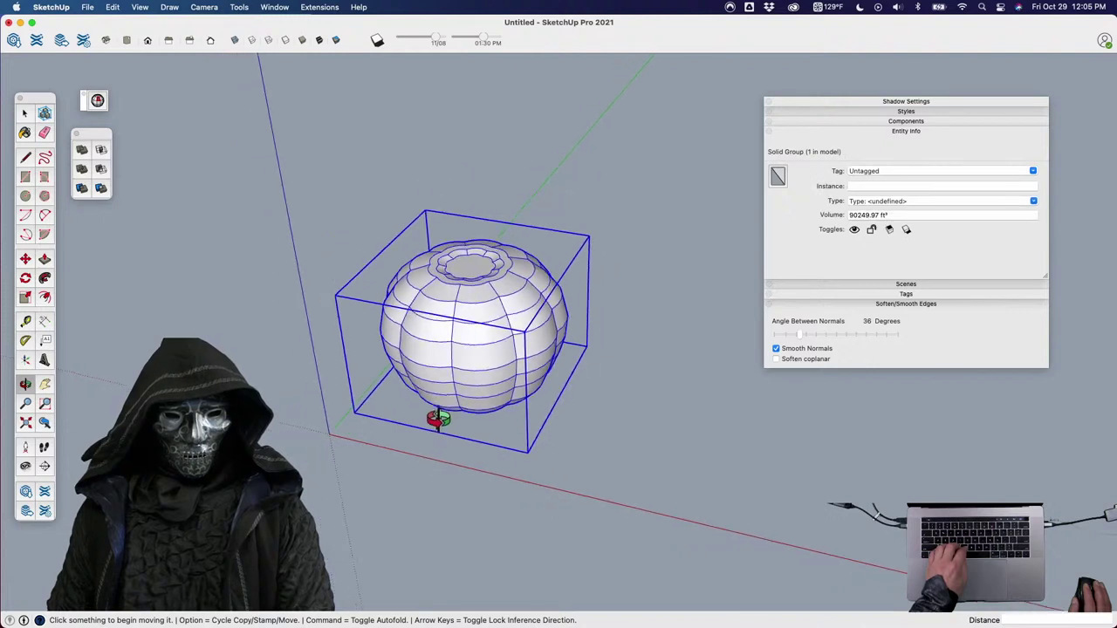
Soften all edges inside the pumpkin group with a 26-degree angle between normals, smoothing normals and softening coplanar edges.
key(space)
double_click(503, 310)
key(super+a)
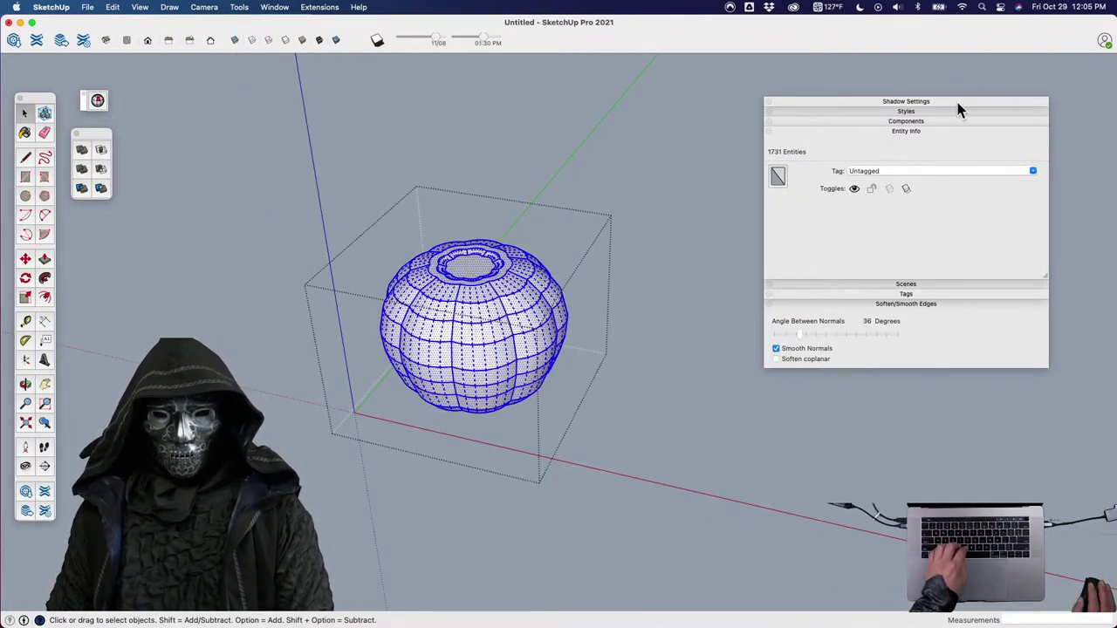
drag(957, 102, 959, 68)
mouse_move(796, 306)
mouse_down()
mouse_move(782, 302)
mouse_move(793, 304)
mouse_up()
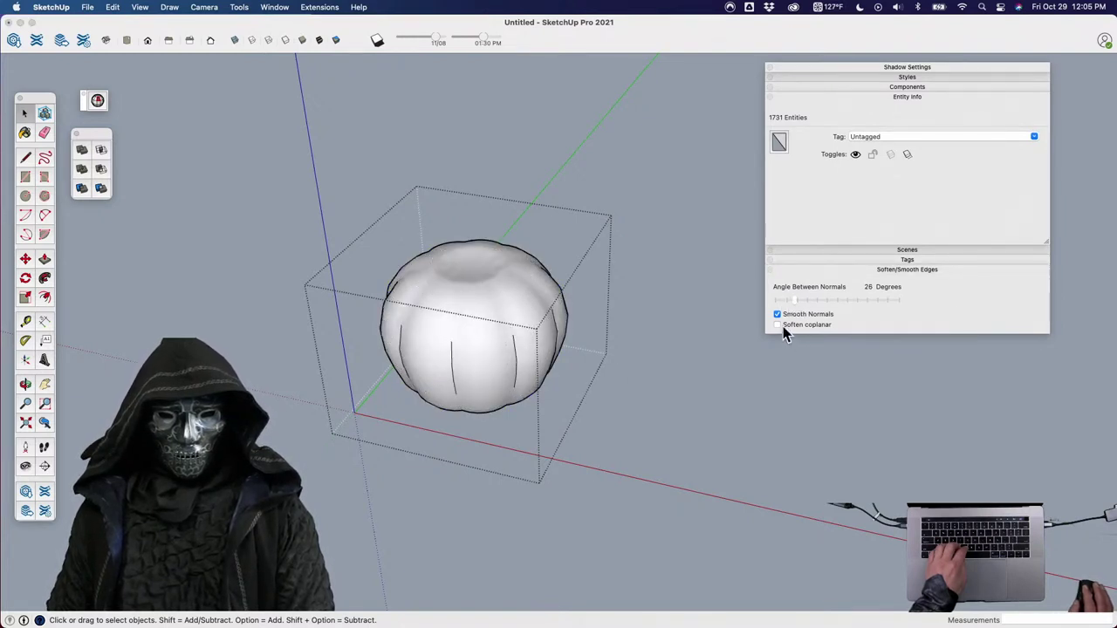
click(763, 372)
scroll(472, 305, up, 4)
middle_drag(472, 302, 373, 372)
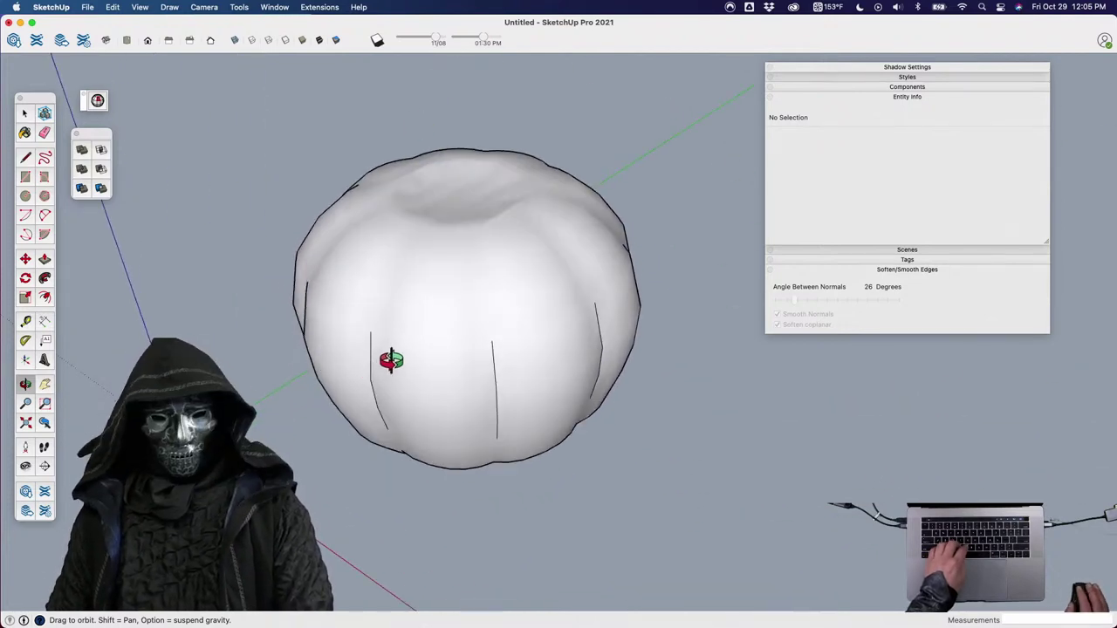
scroll(390, 356, down, 2)
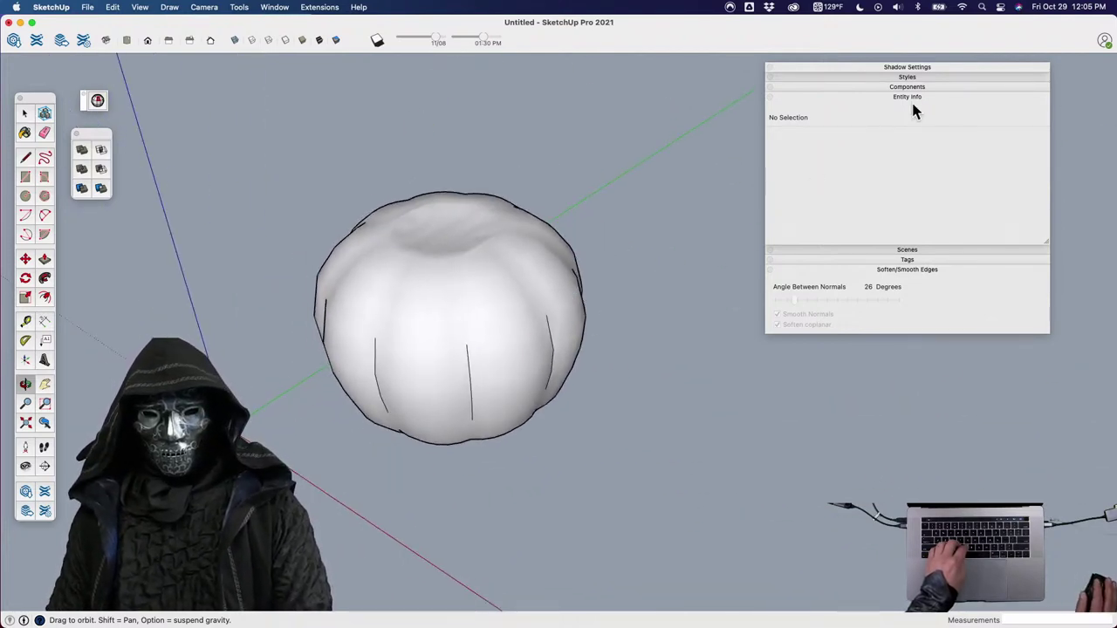
Copy the pumpkin group 80' along the red axis.
drag(957, 70, 1003, 74)
scroll(449, 311, down, 2)
click(449, 310)
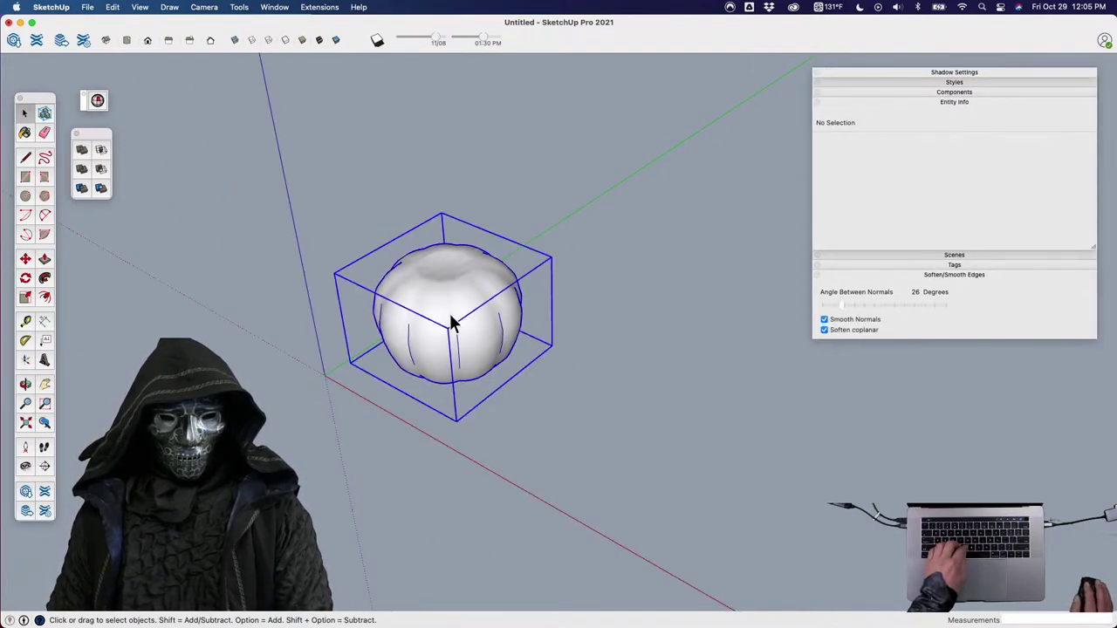
middle_drag(448, 310, 621, 369)
scroll(492, 394, up, 2)
key(m)
key(alt)
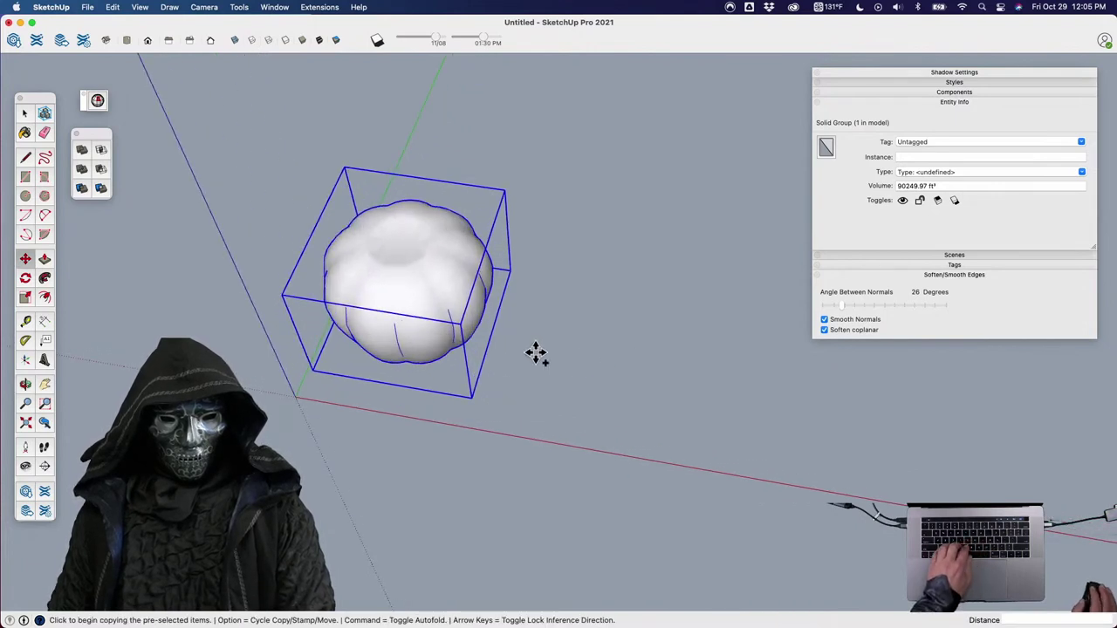
click(535, 353)
click(715, 381)
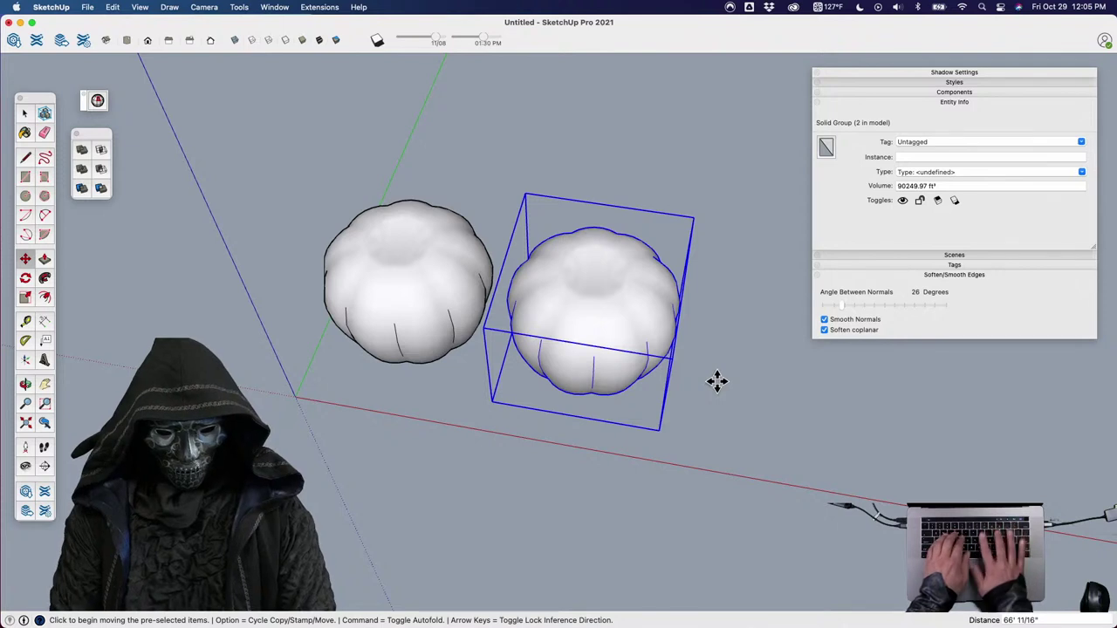
text(80)
key(Return)
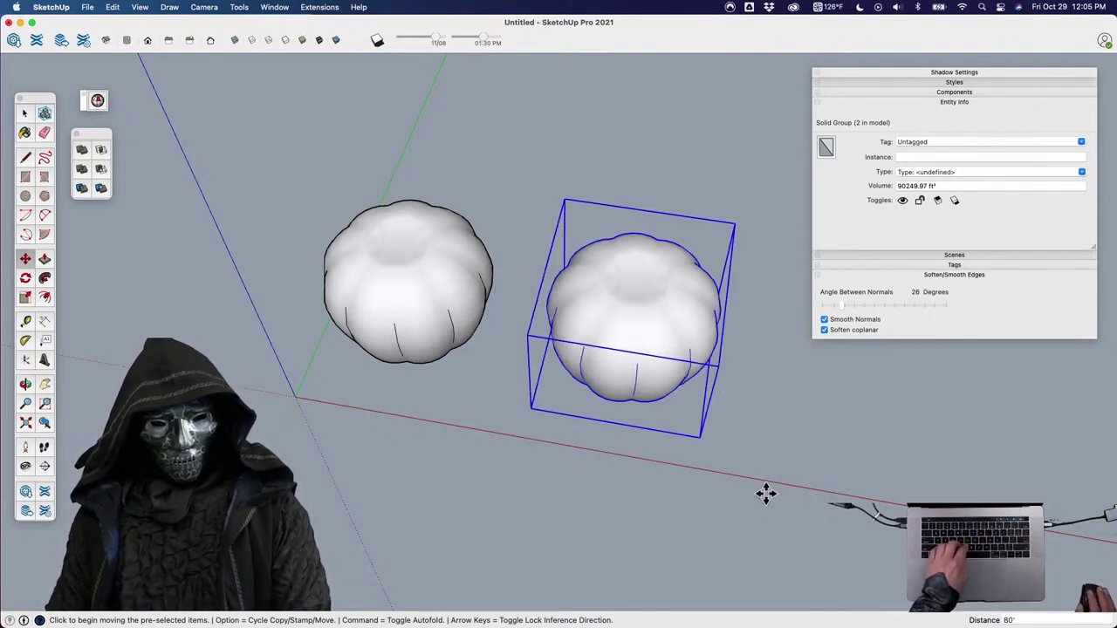
Scale the pumpkin copy uniformly to about 0.83 about its center.
scroll(668, 349, up, 3)
middle_drag(668, 349, 721, 214)
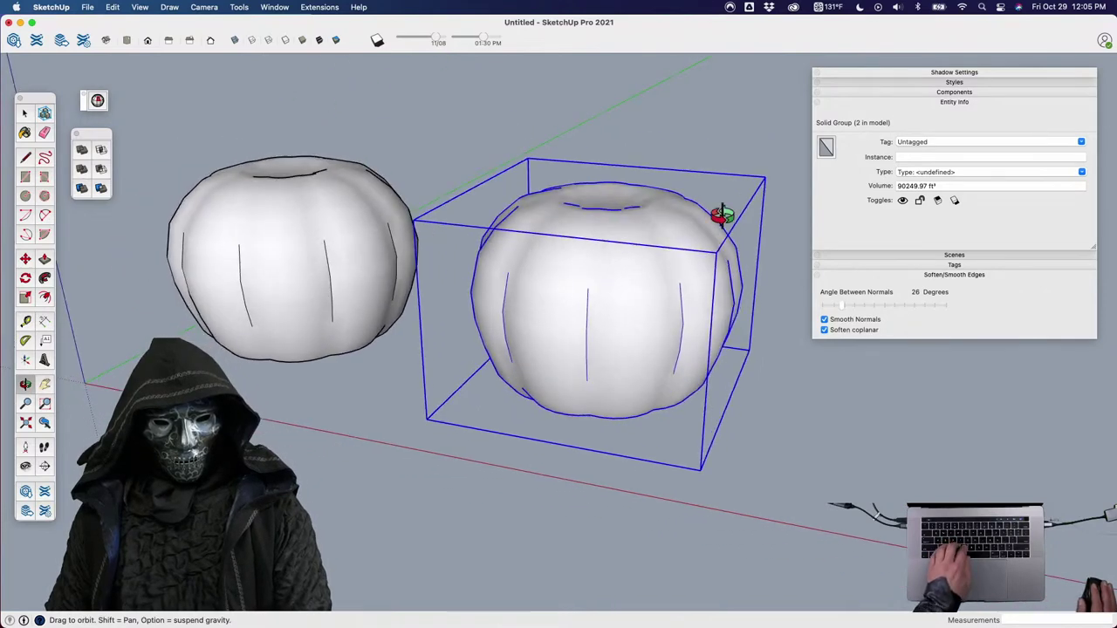
key(s)
click(765, 177)
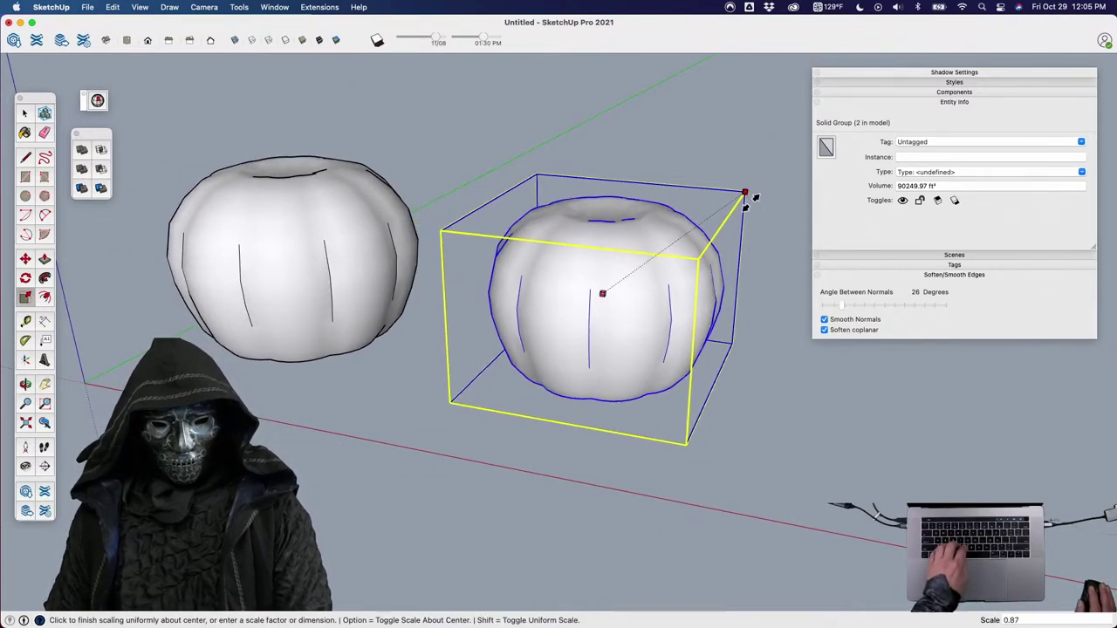
click(742, 210)
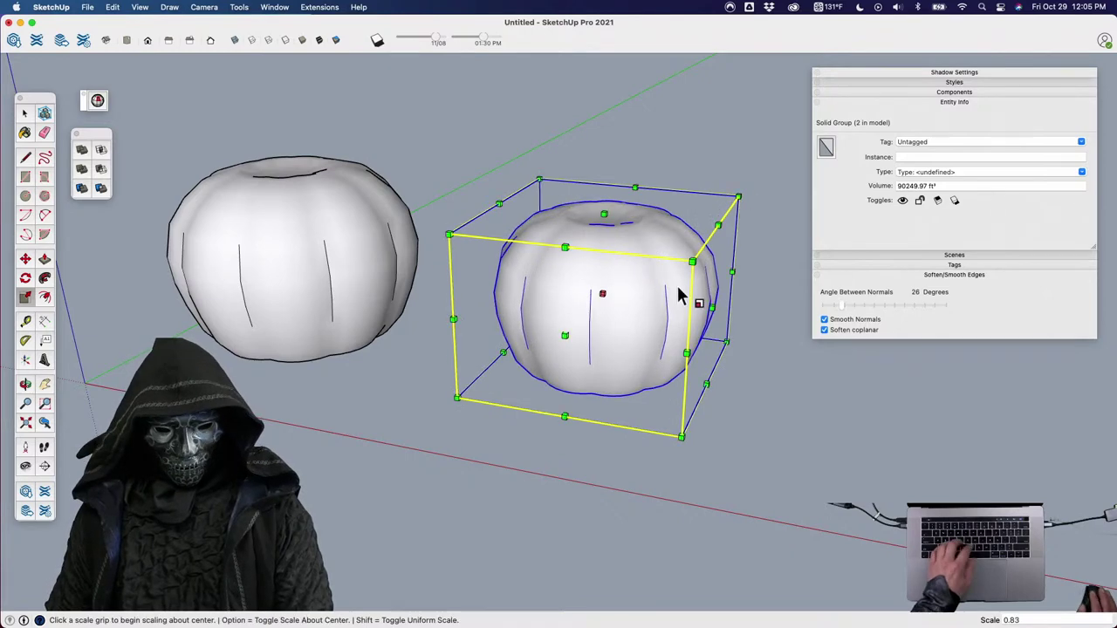
Move the smaller pumpkin copy 80' back along the red axis so it sits inside the original.
key(m)
middle_drag(640, 259, 690, 468)
click(640, 454)
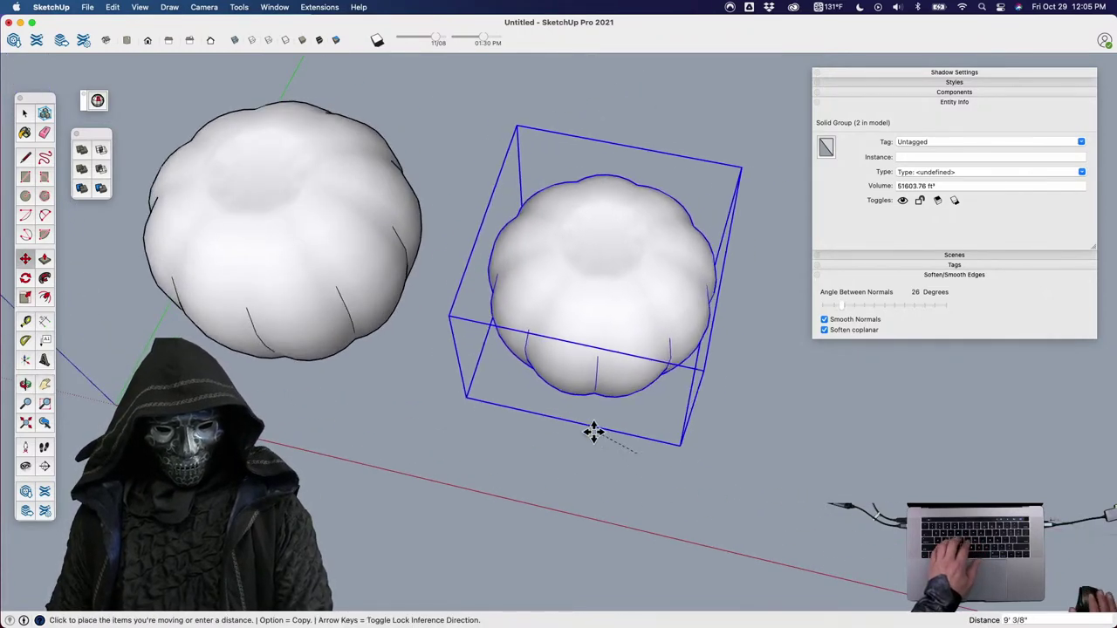
text(0)
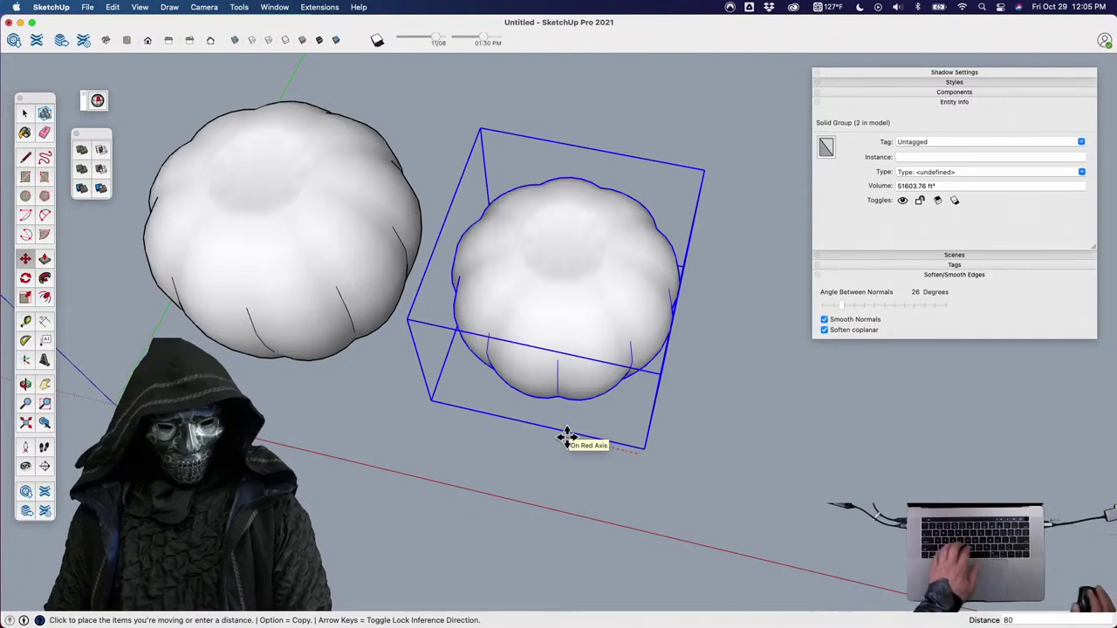
key(Return)
shift+middle_drag(349, 349, 568, 247)
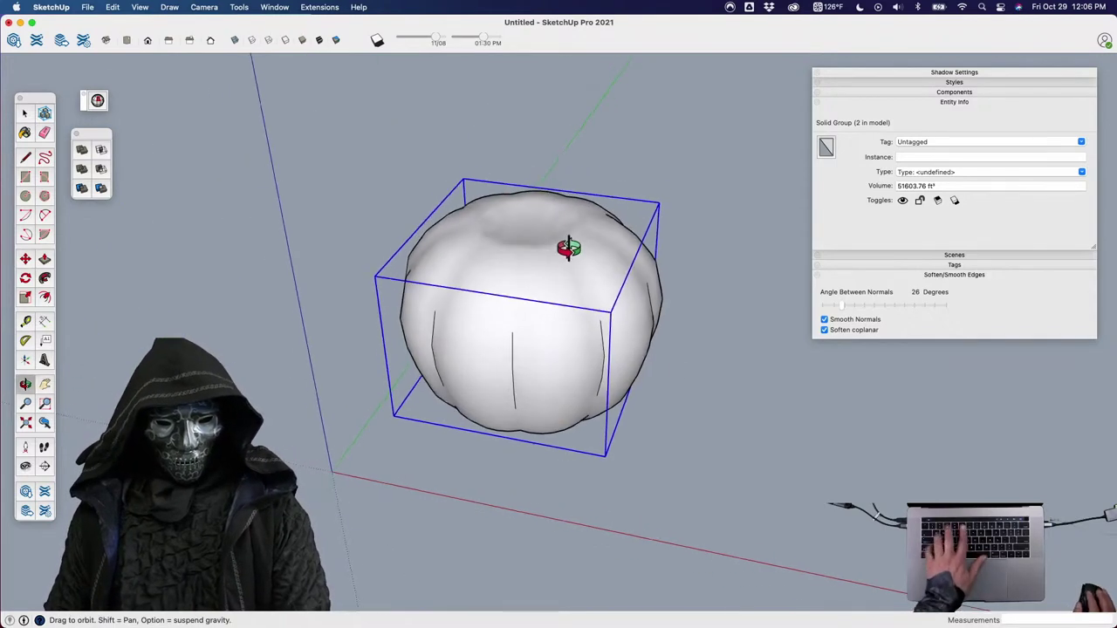
Clear the selection and turn on X-ray display to reveal the smaller pumpkin inside the outer one.
key(space)
click(673, 354)
key(x)
scroll(600, 346, up, 2)
shift+middle_drag(600, 345, 523, 324)
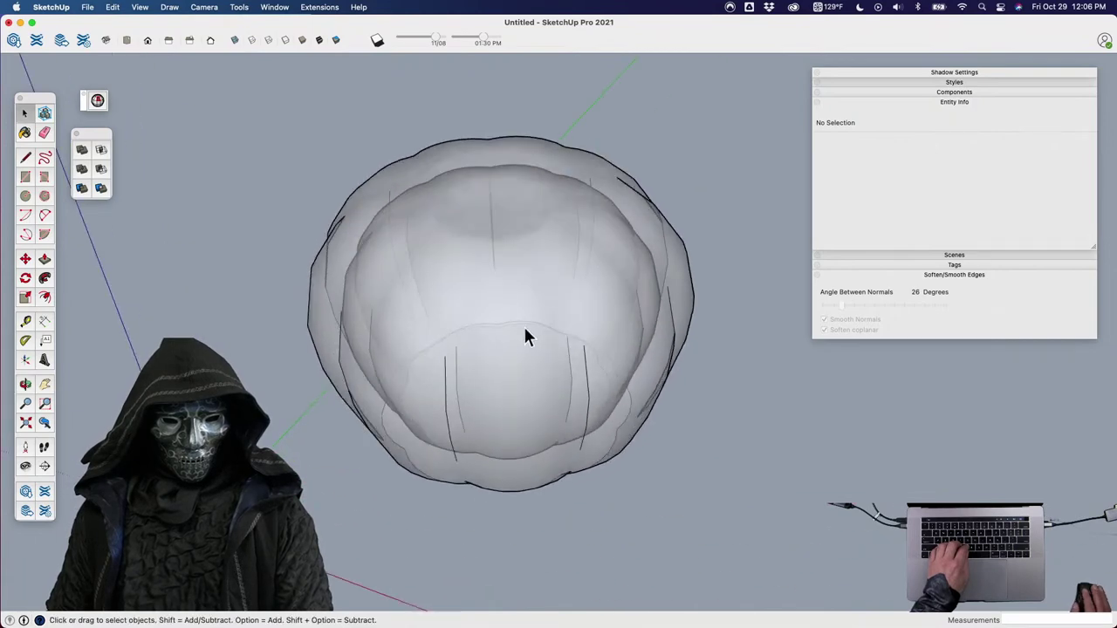
Scale the inner pumpkin up uniformly to about 1.07 about its center to thin the shell, and clear the selection.
click(524, 326)
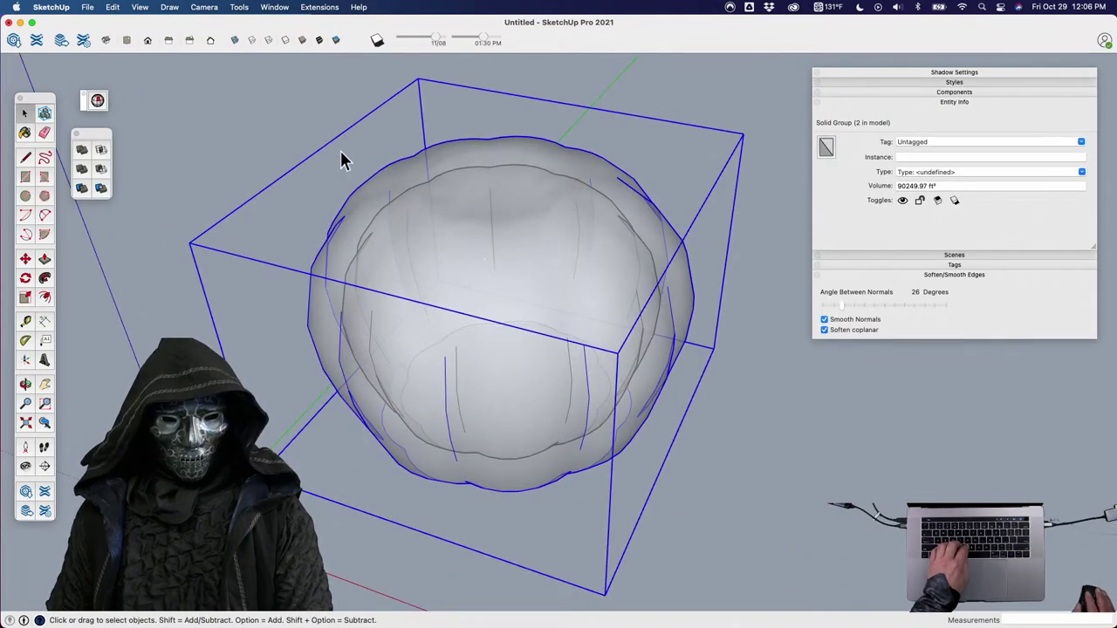
drag(506, 460, 674, 548)
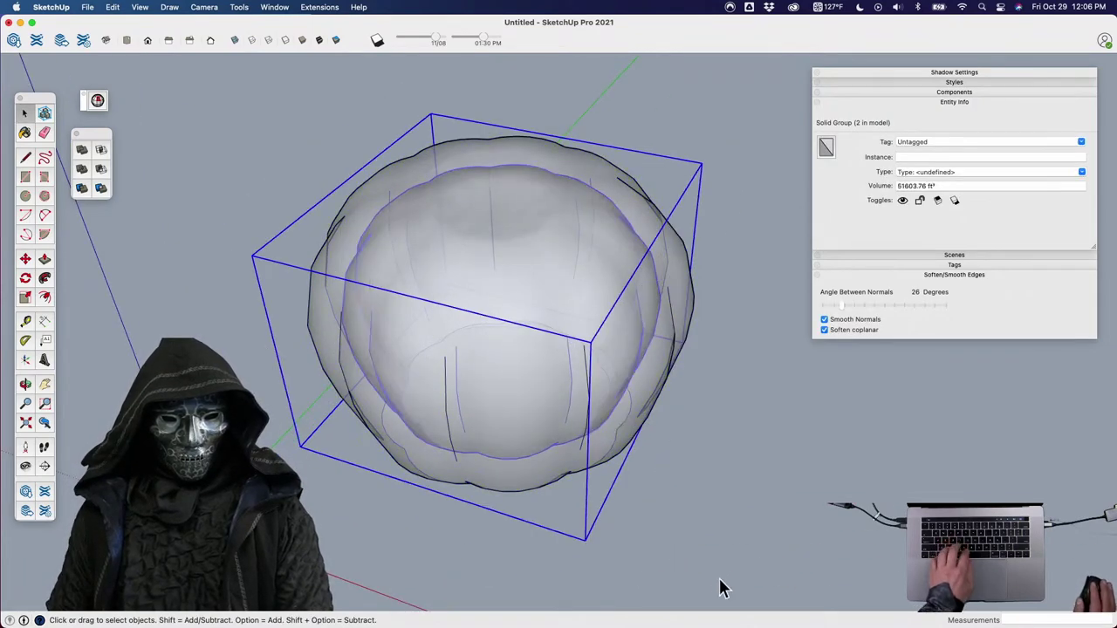
key(s)
click(703, 163)
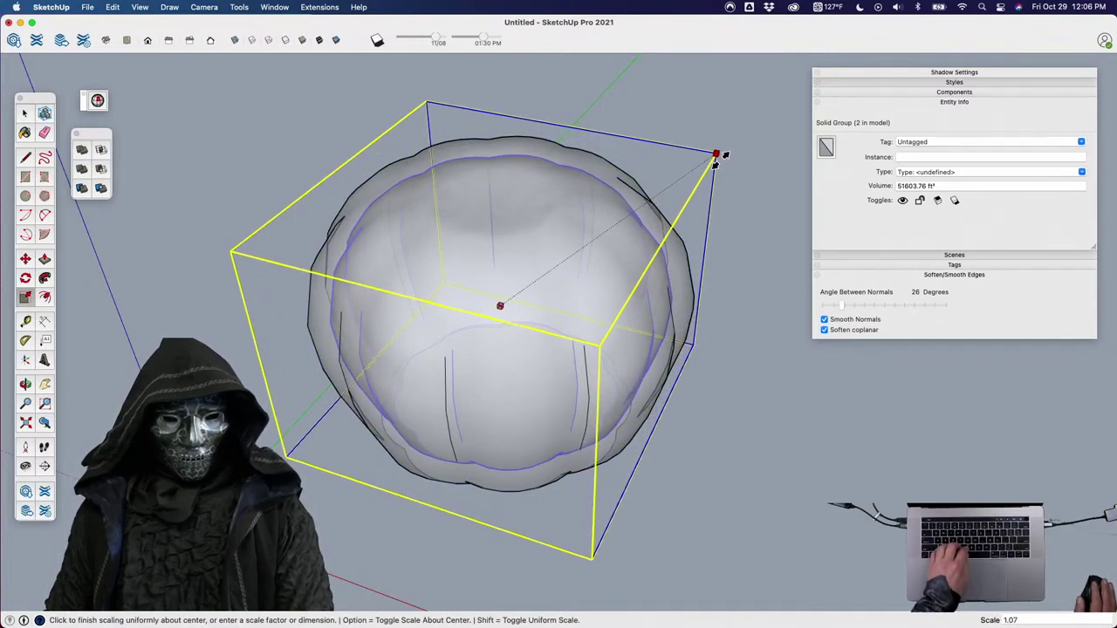
click(719, 155)
key(space)
click(663, 474)
scroll(558, 436, down, 2)
mouse_move(560, 438)
shift+middle_down()
mouse_move(468, 219)
mouse_move(573, 209)
mouse_move(623, 334)
mouse_move(566, 446)
shift+middle_up()
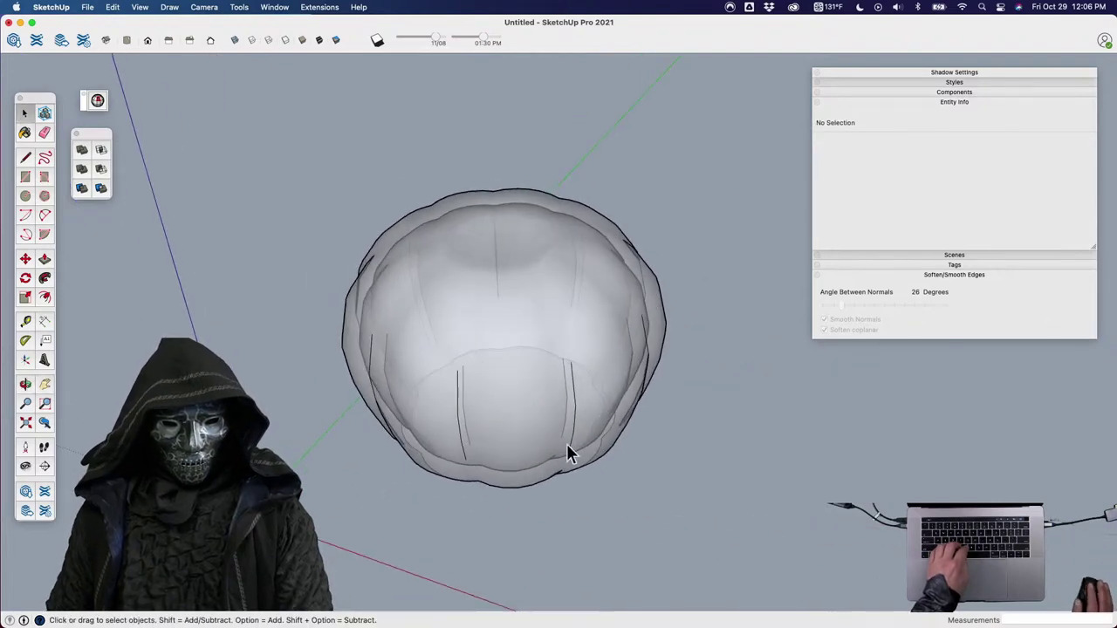
Explode the inner and outer pumpkin groups and regroup their geometry as one single group.
drag(612, 465, 560, 364)
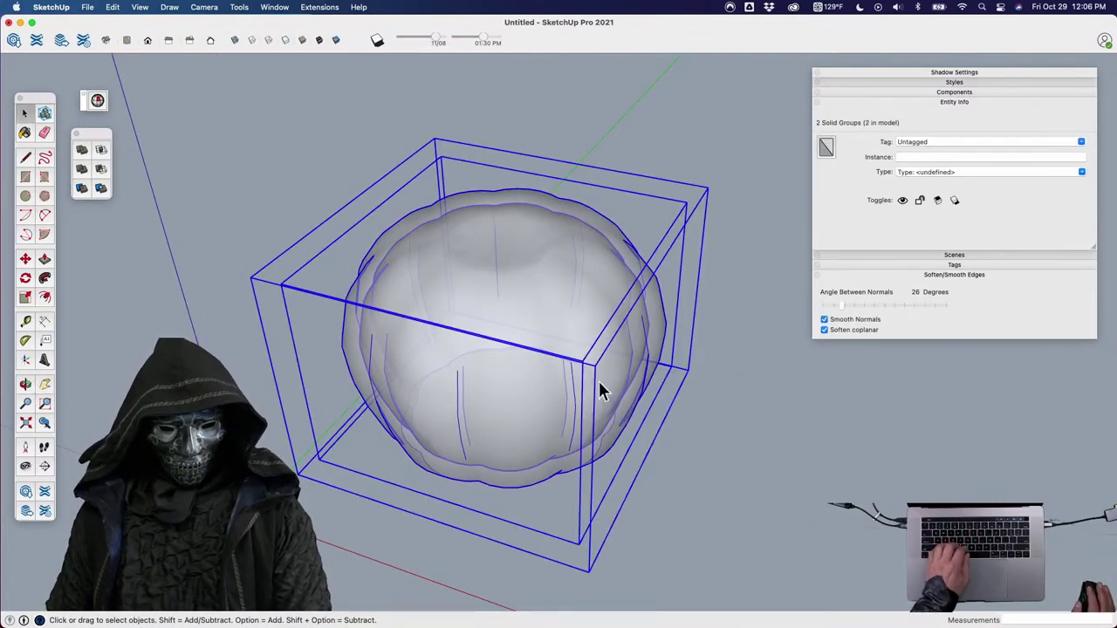
key(shift+x)
key(super+g)
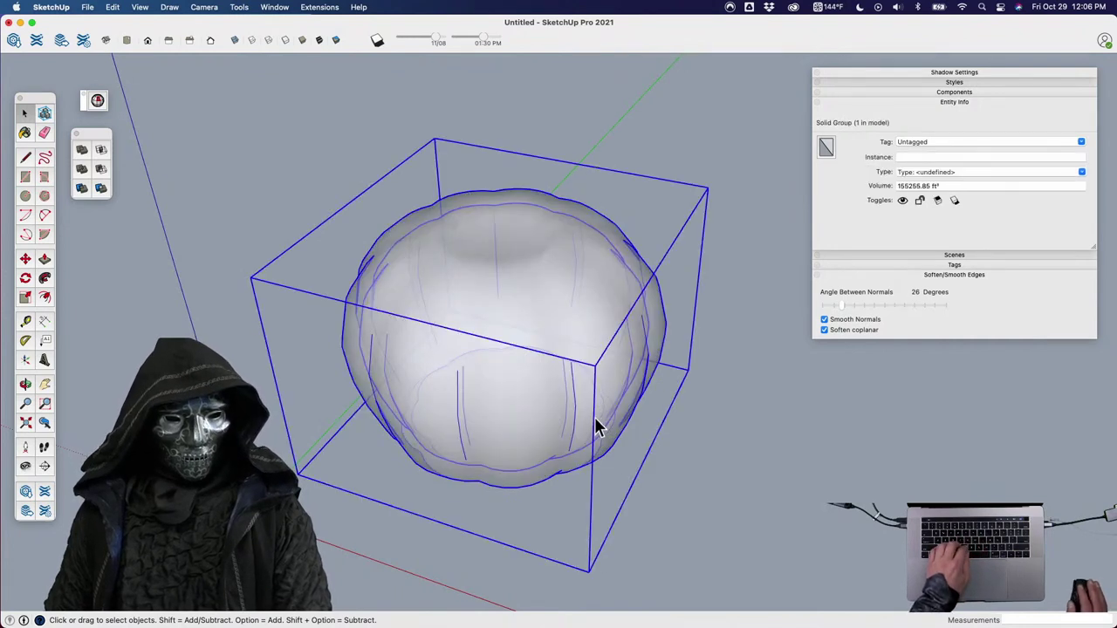
Check the combined pumpkin group for errors with Solid Inspector.
click(97, 101)
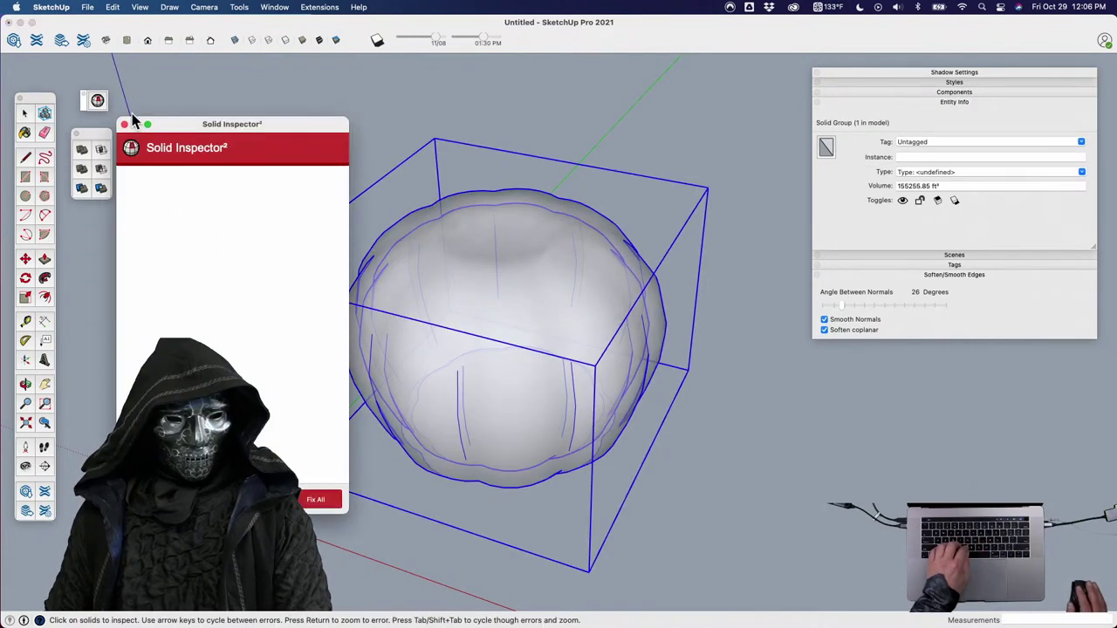
click(122, 117)
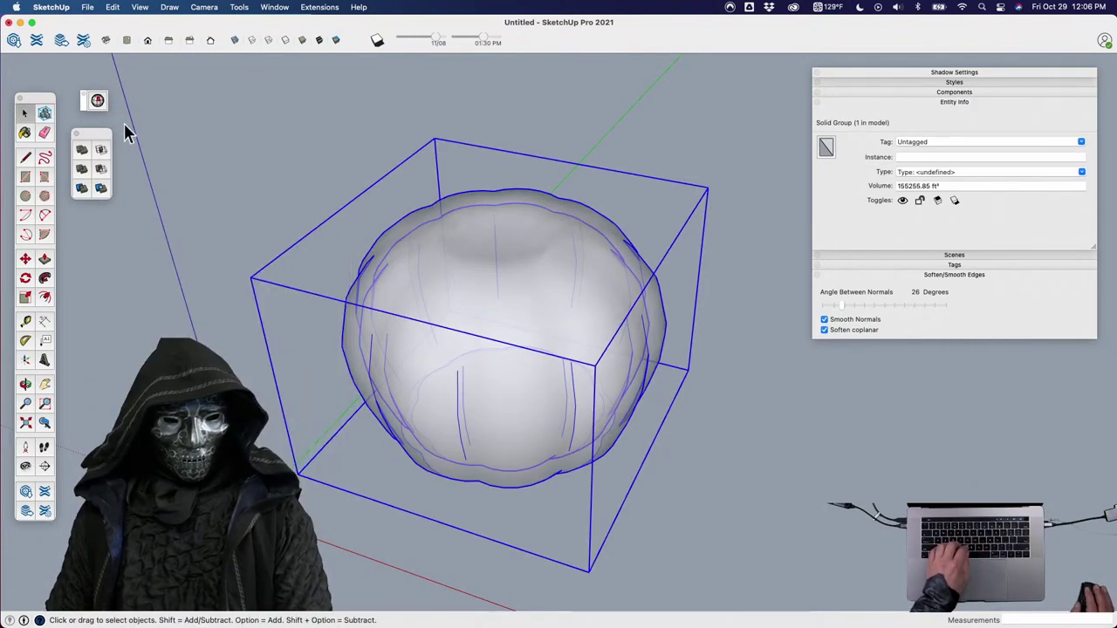
click(282, 189)
Turn off X-ray, show hidden geometry, and copy the flat scalloped face at the pumpkin's top from inside the group.
scroll(410, 305, down, 2)
middle_drag(452, 394, 514, 316)
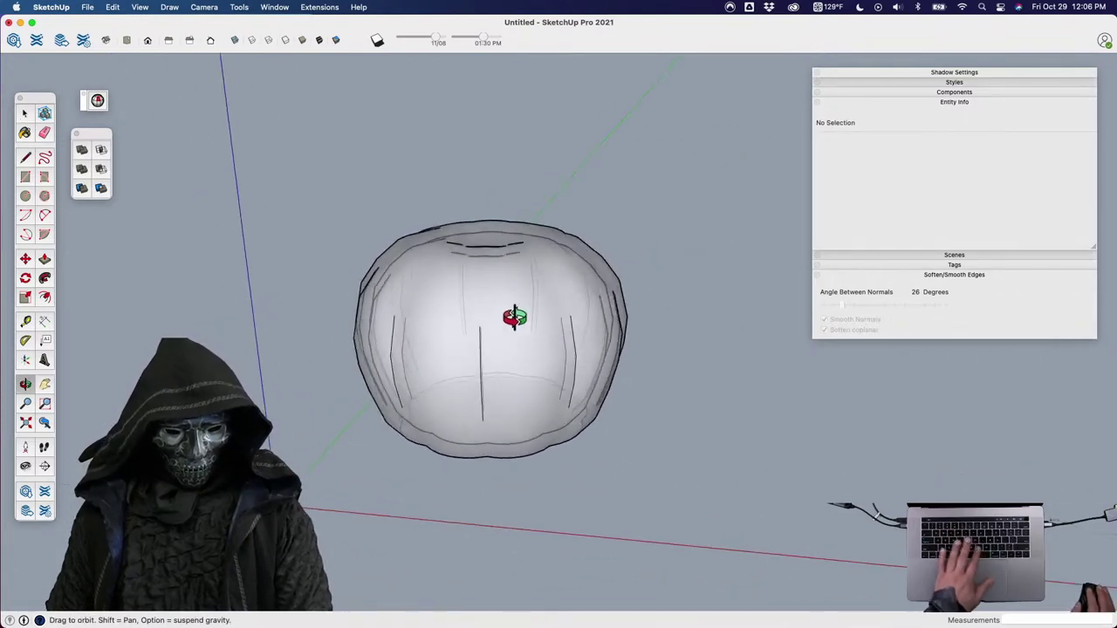
drag(514, 317, 514, 420)
scroll(508, 376, up, 15)
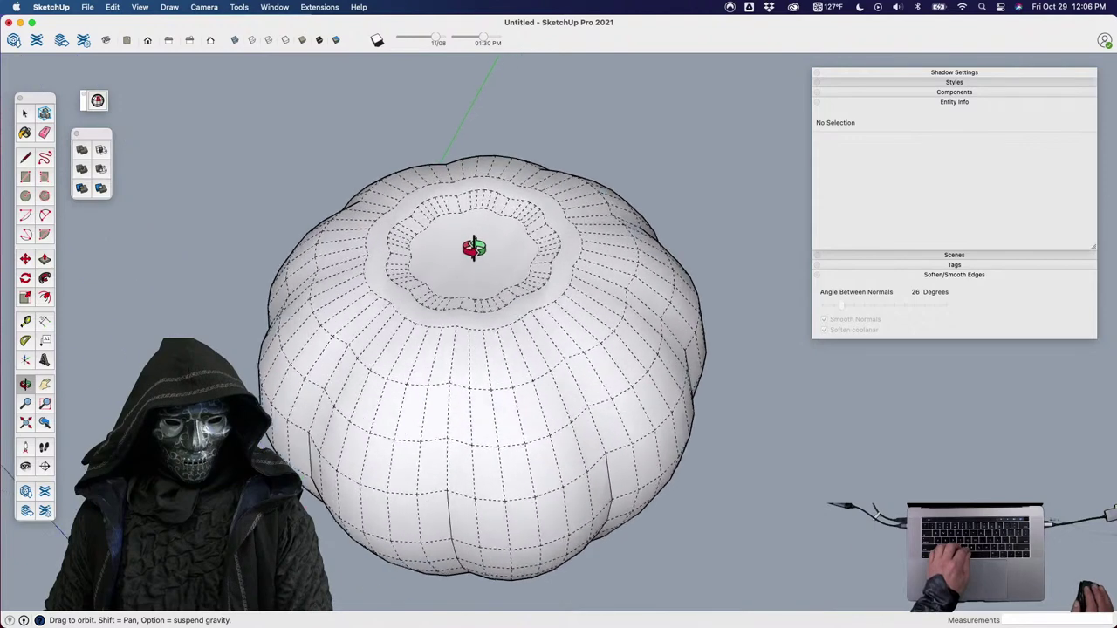
scroll(462, 252, up, 3)
key(space)
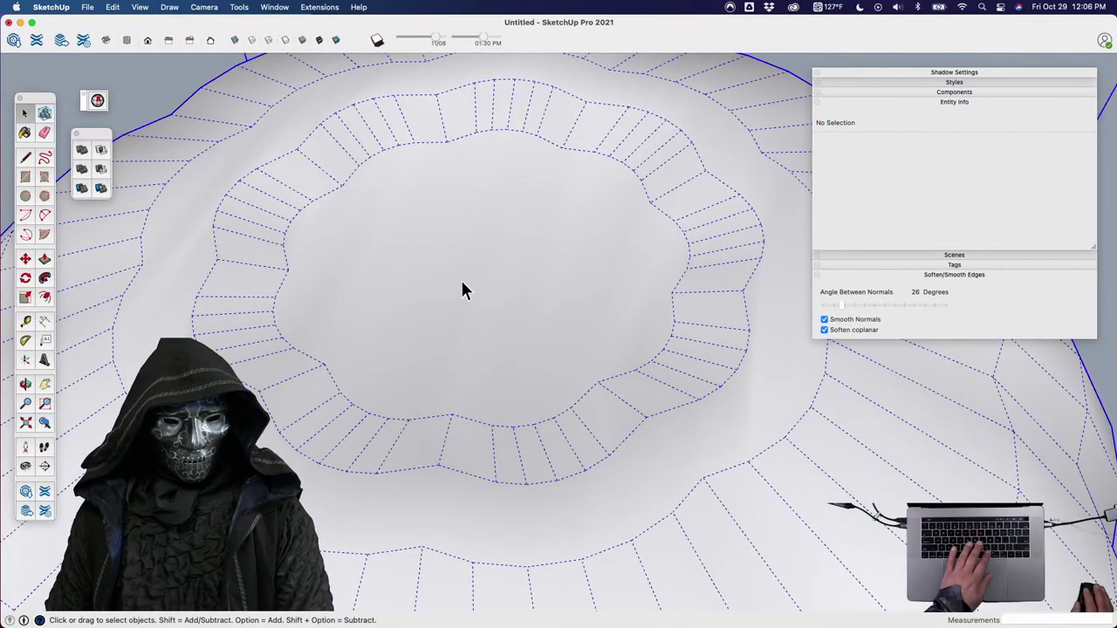
click(465, 274)
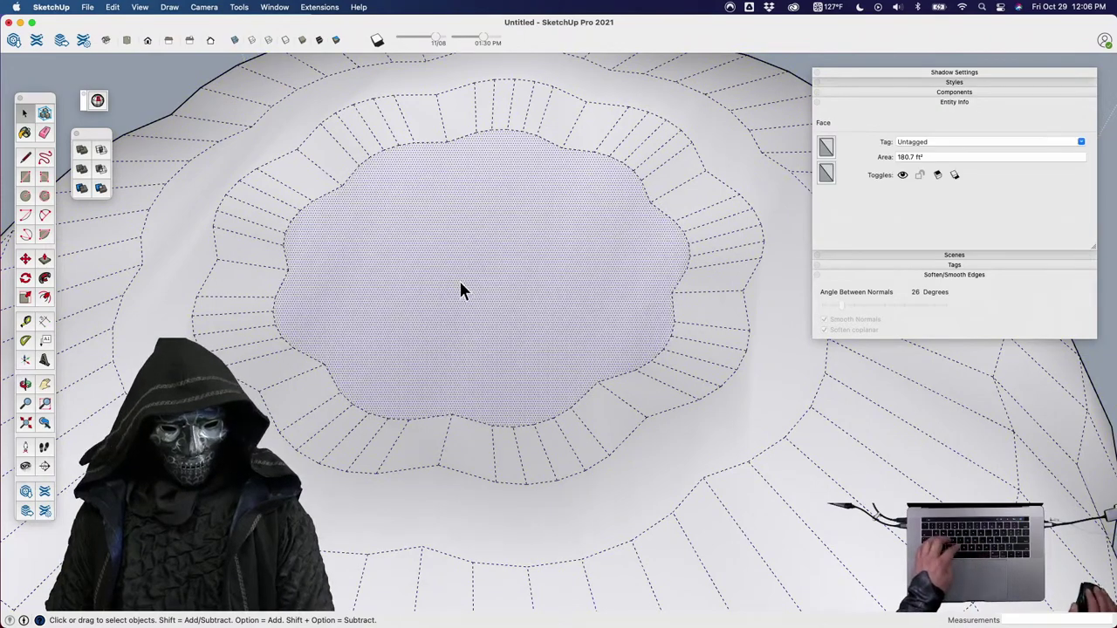
scroll(461, 288, down, 15)
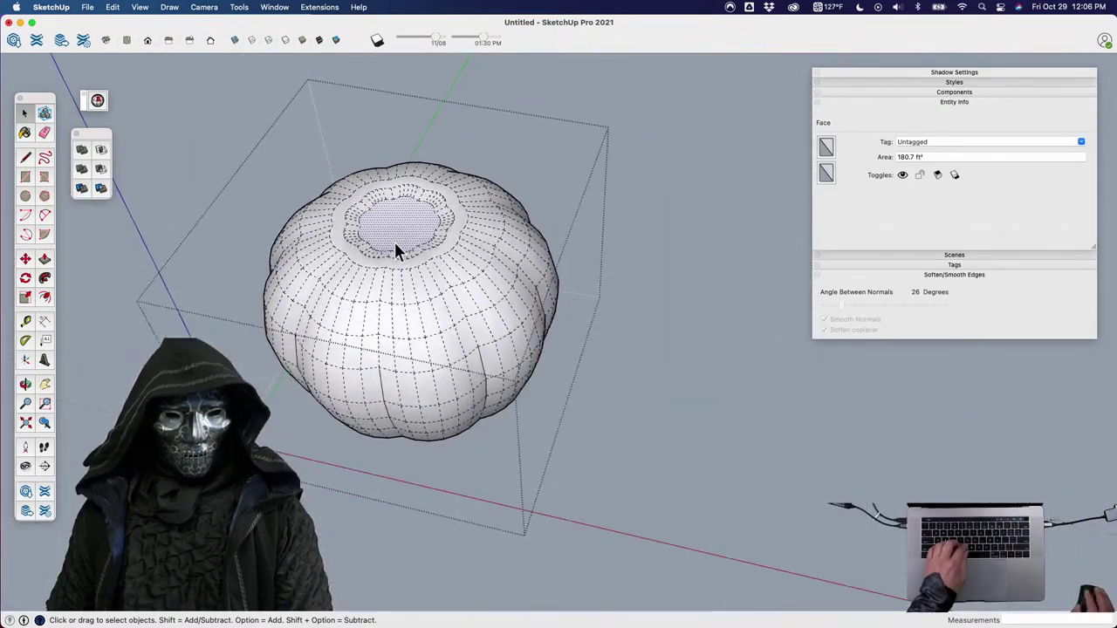
middle_drag(487, 367, 495, 388)
click(503, 361)
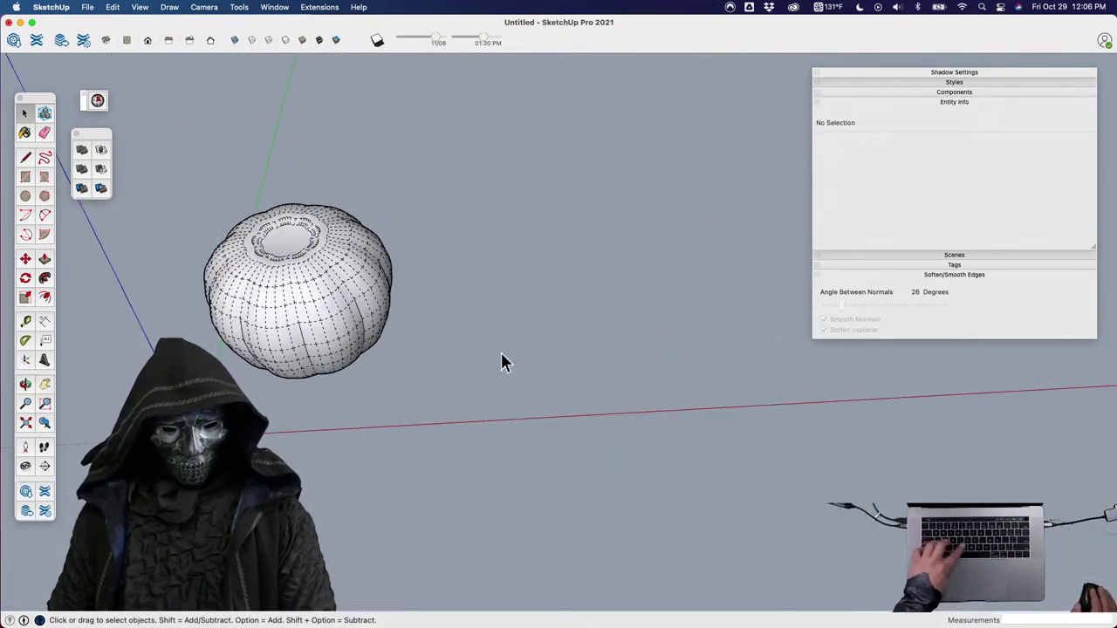
Paste the scalloped face in place outside the group and move it about 63' along the red axis, clear of the pumpkin.
key(super+alt+shift+v)
key(m)
click(433, 328)
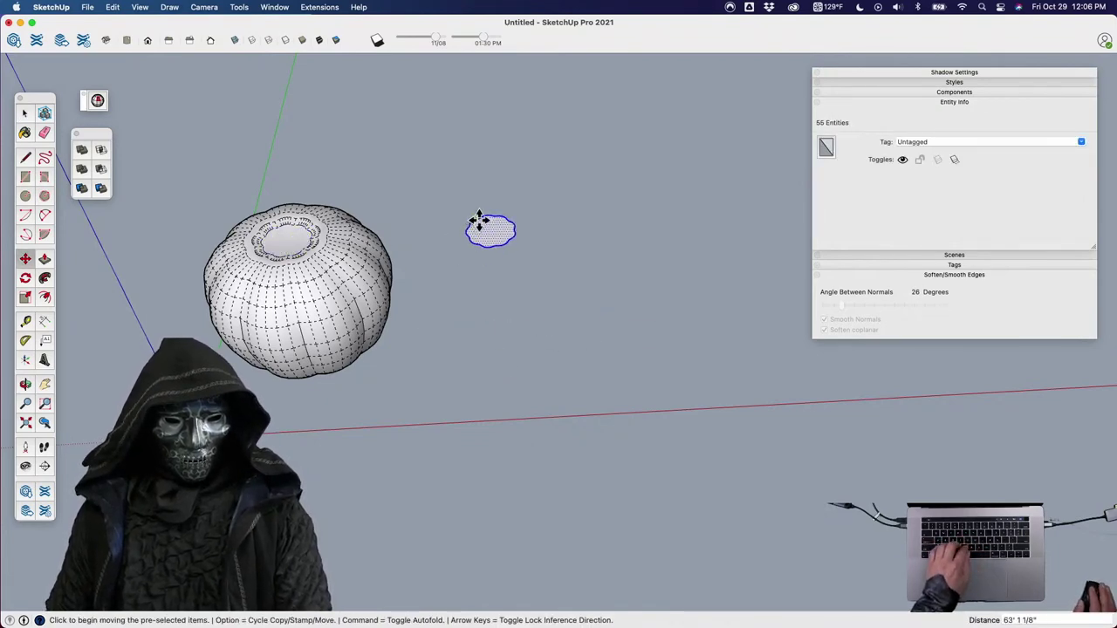
Shrink the scalloped face about its center in both directions, using a scale of about 0.88 along the red axis.
scroll(487, 222, up, 8)
middle_drag(546, 299, 384, 250)
scroll(532, 254, up, 3)
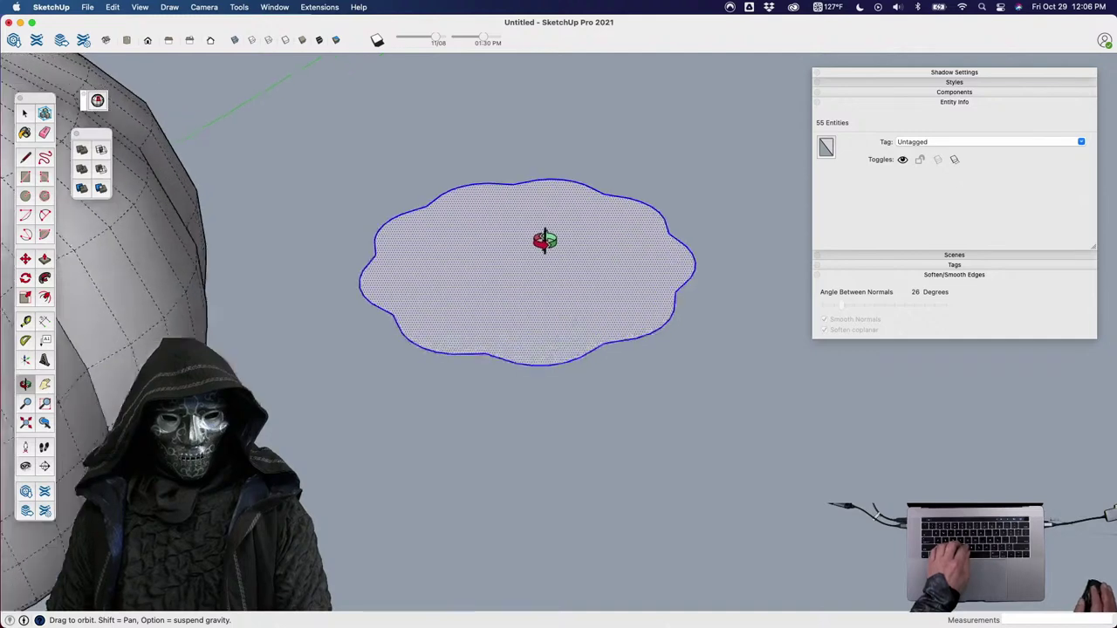
middle_drag(545, 240, 571, 297)
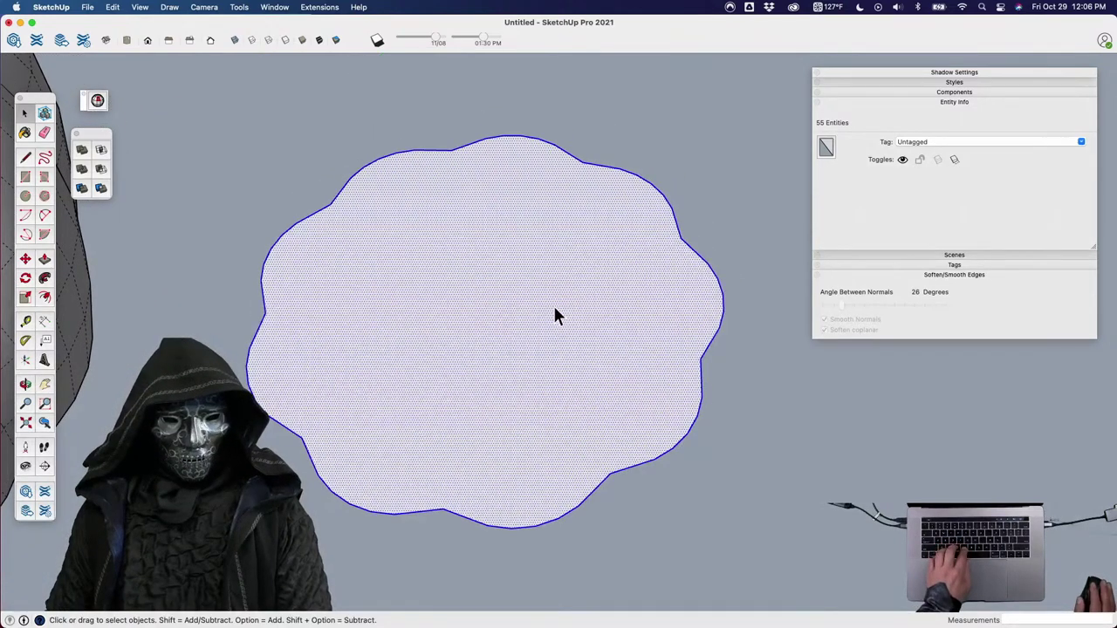
click(554, 316)
key(s)
drag(554, 140, 538, 171)
alt+drag(711, 361, 678, 350)
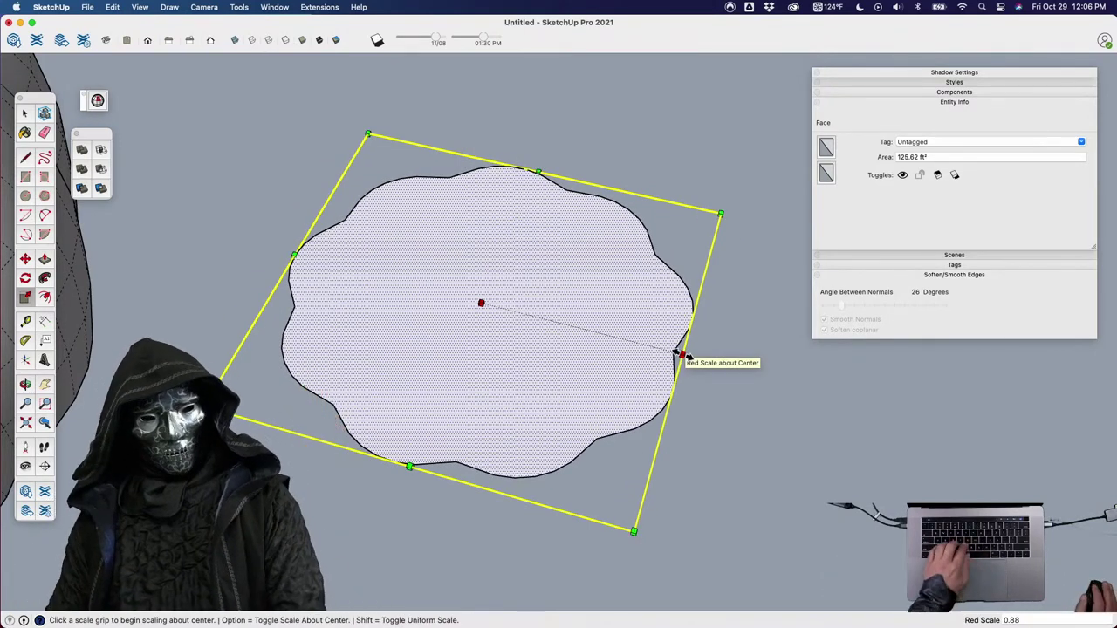
key(space)
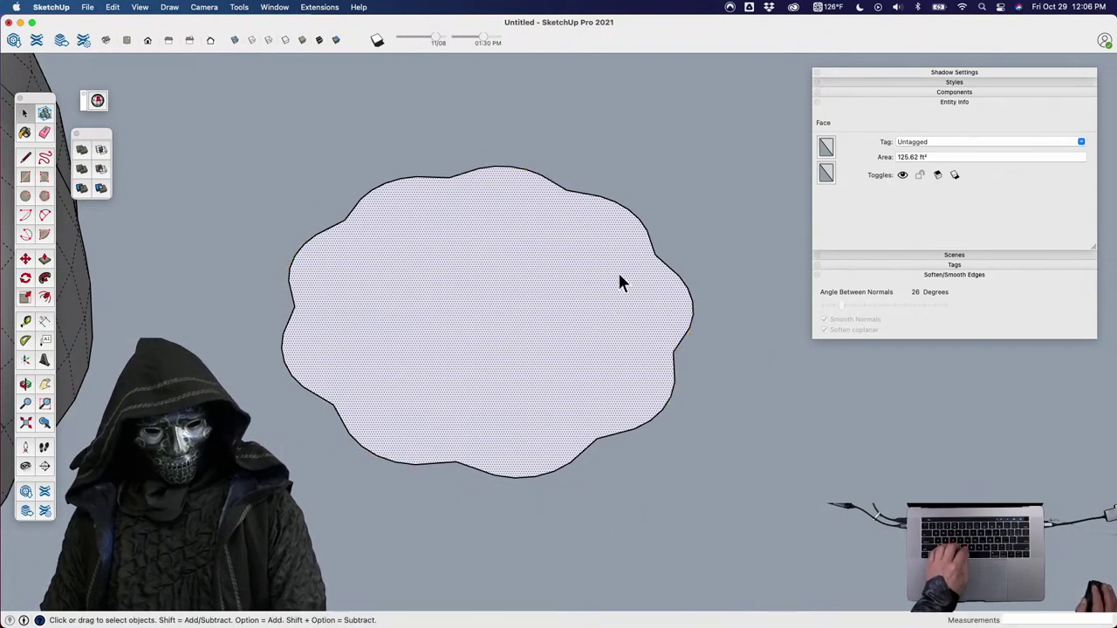
Draw five connected two-point arcs between notches of the scalloped outline to form a closed five-sided stem profile.
key(a)
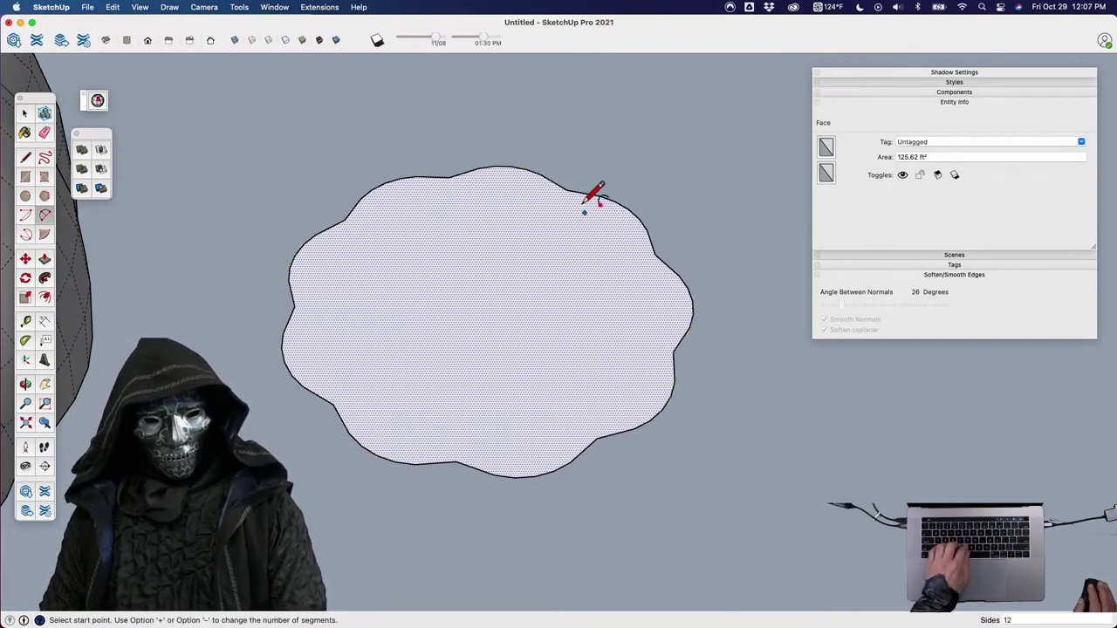
key(Escape)
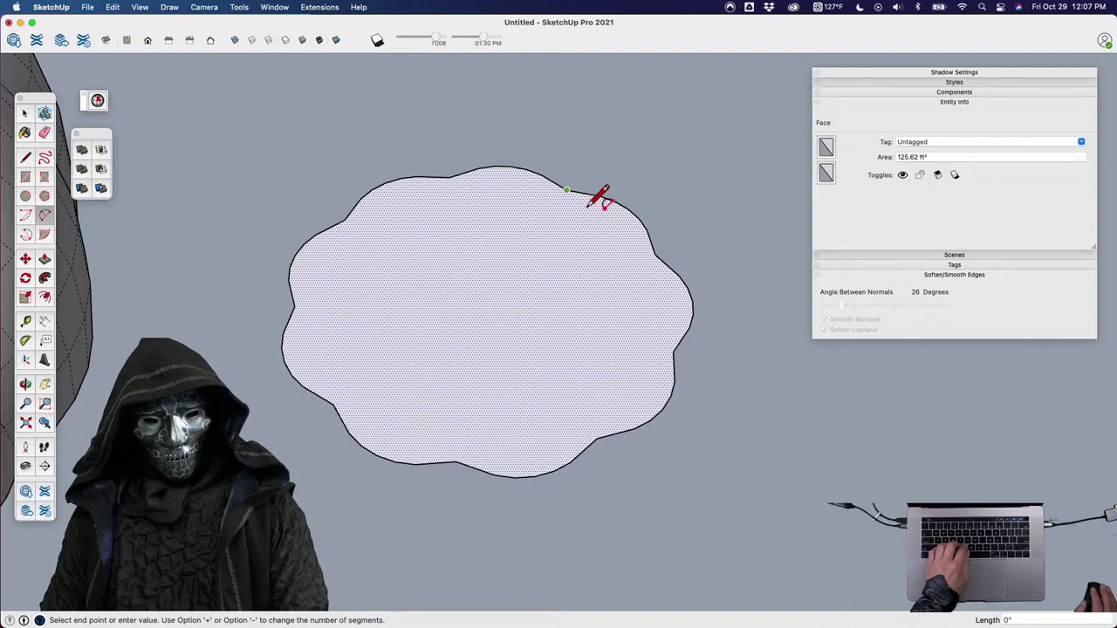
click(673, 351)
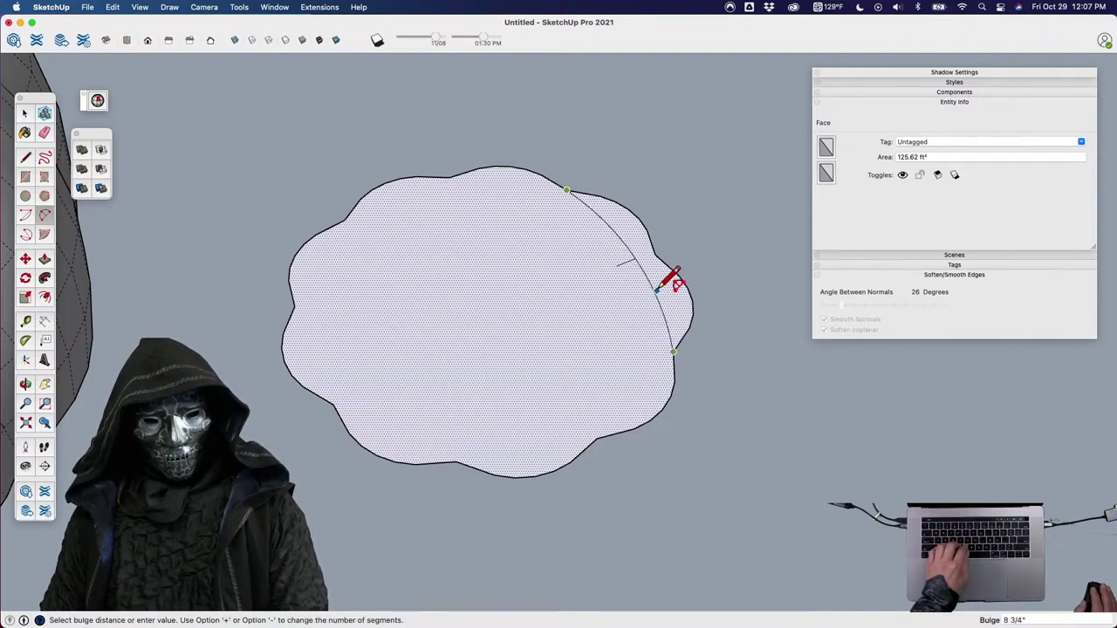
click(658, 289)
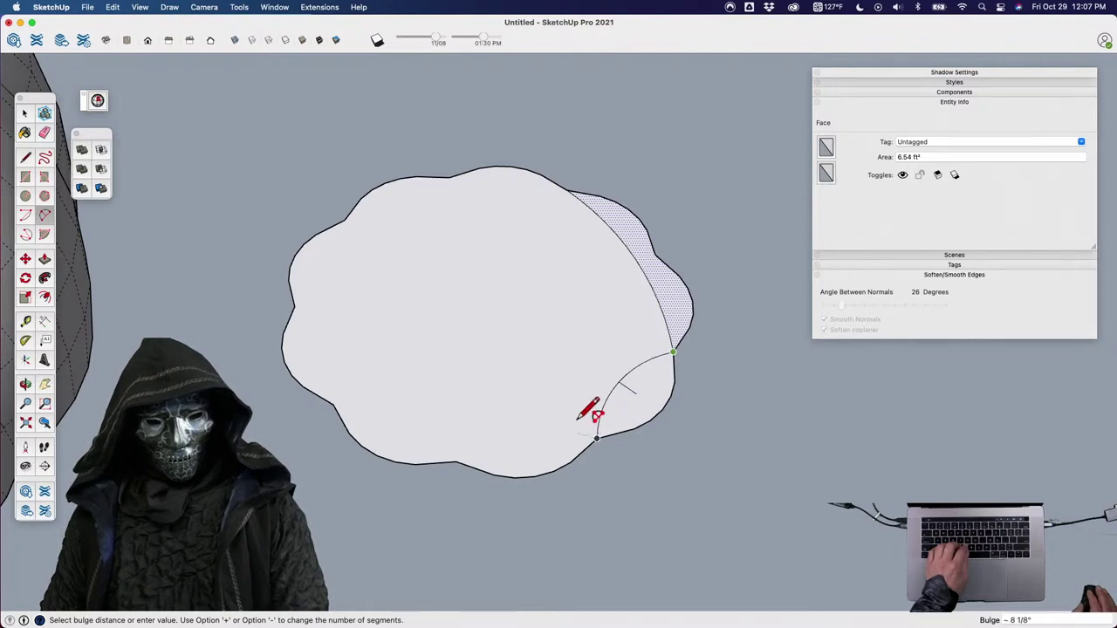
click(593, 417)
click(596, 438)
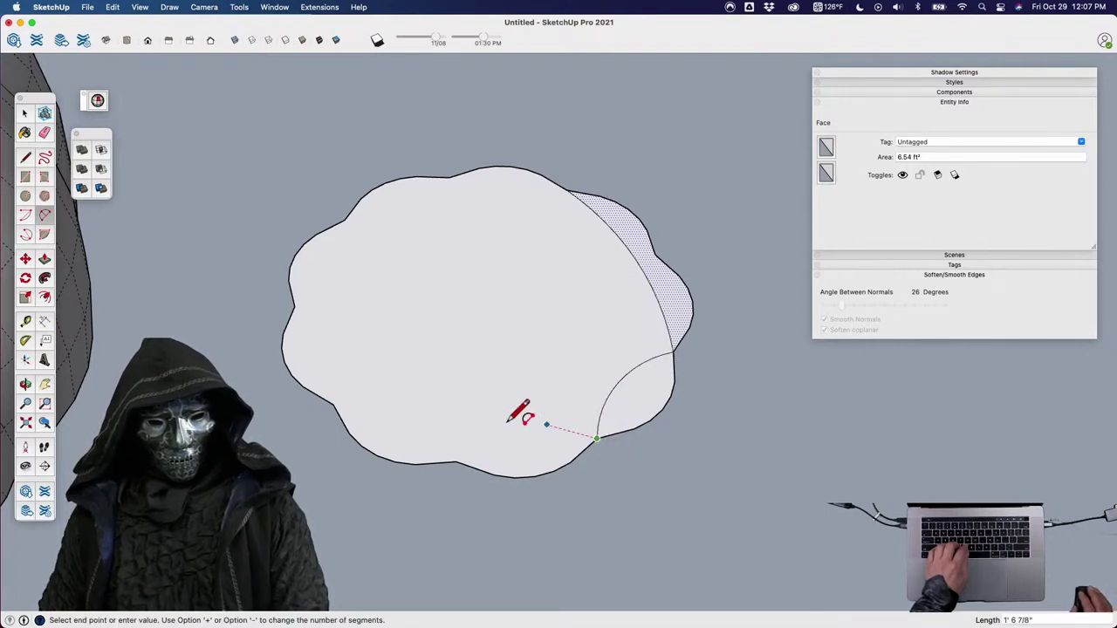
click(333, 404)
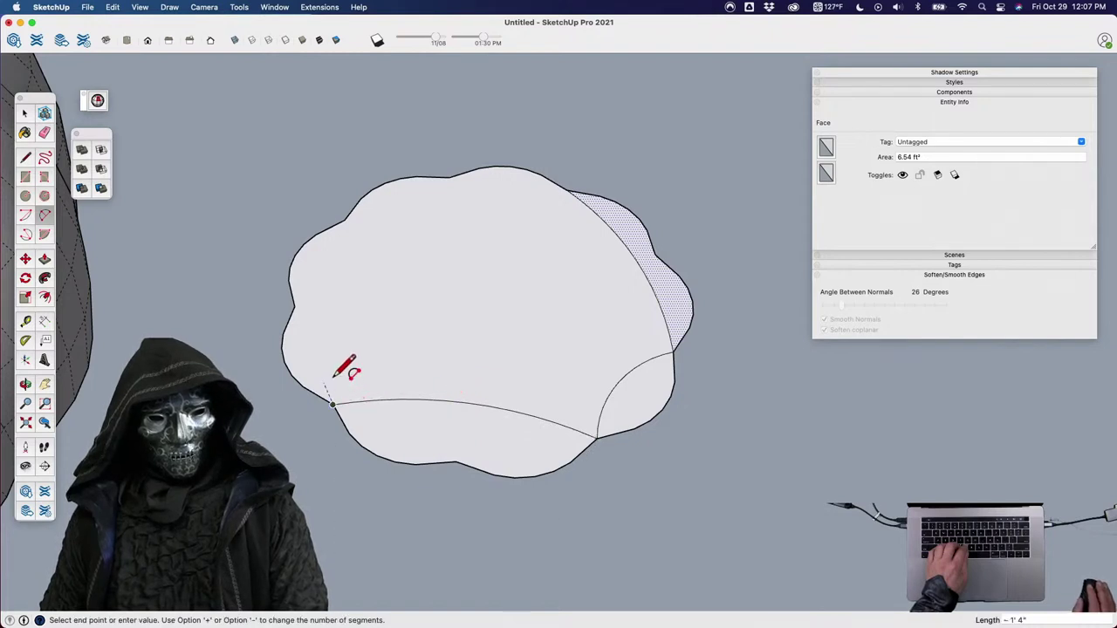
click(345, 219)
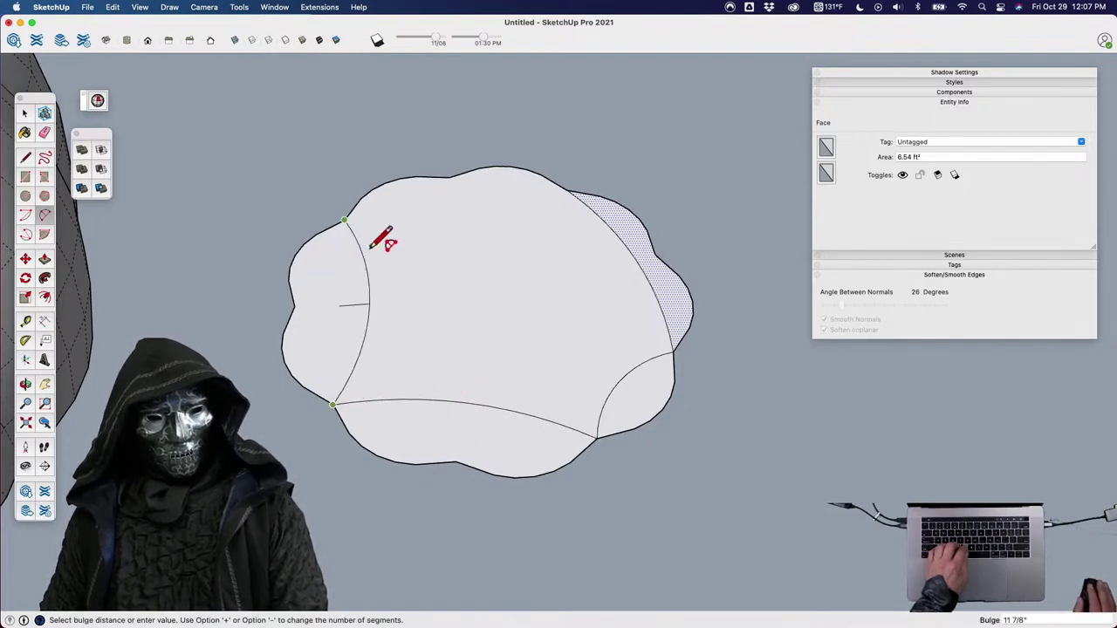
click(345, 219)
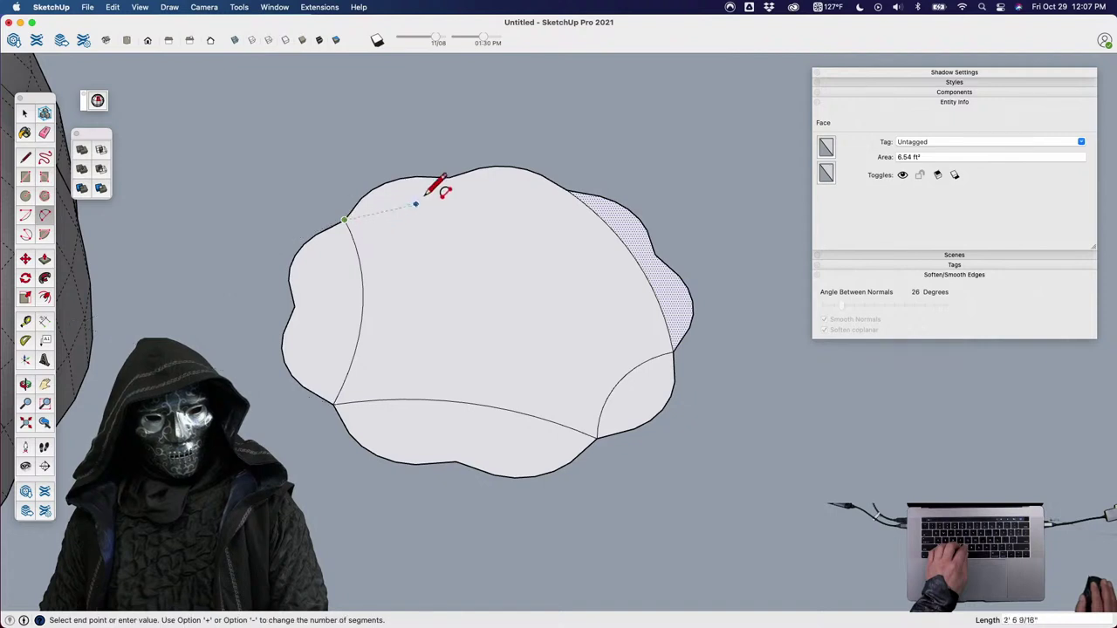
click(567, 191)
click(566, 206)
Erase the scalloped outline edges outside the five arcs, leaving only the stem profile face.
key(e)
drag(667, 284, 617, 209)
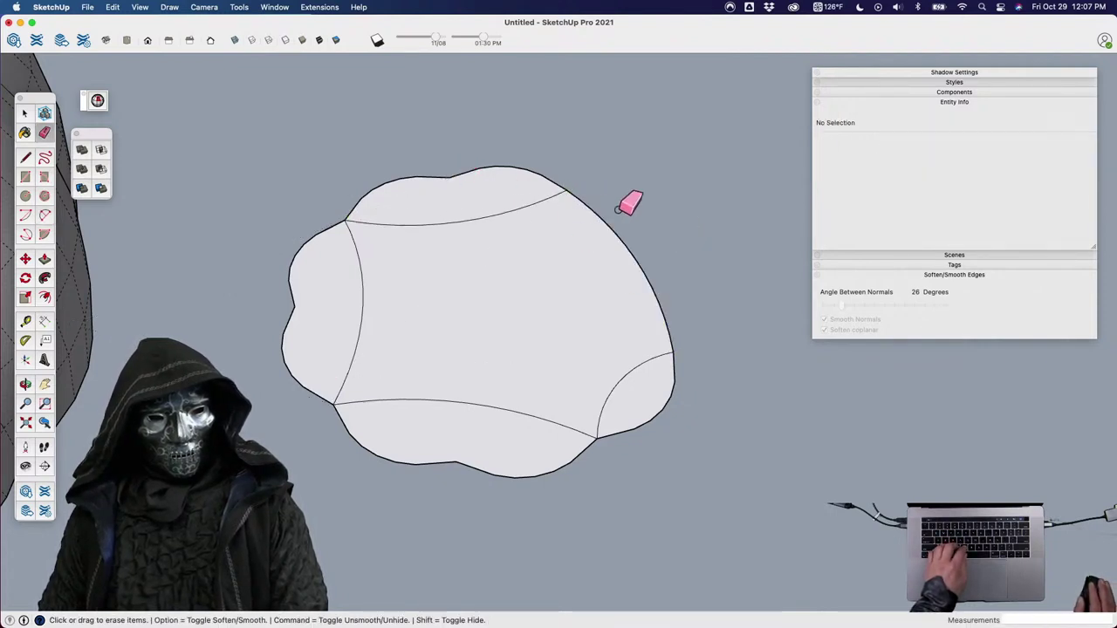
mouse_move(465, 161)
mouse_down()
mouse_move(357, 195)
mouse_move(312, 295)
mouse_up()
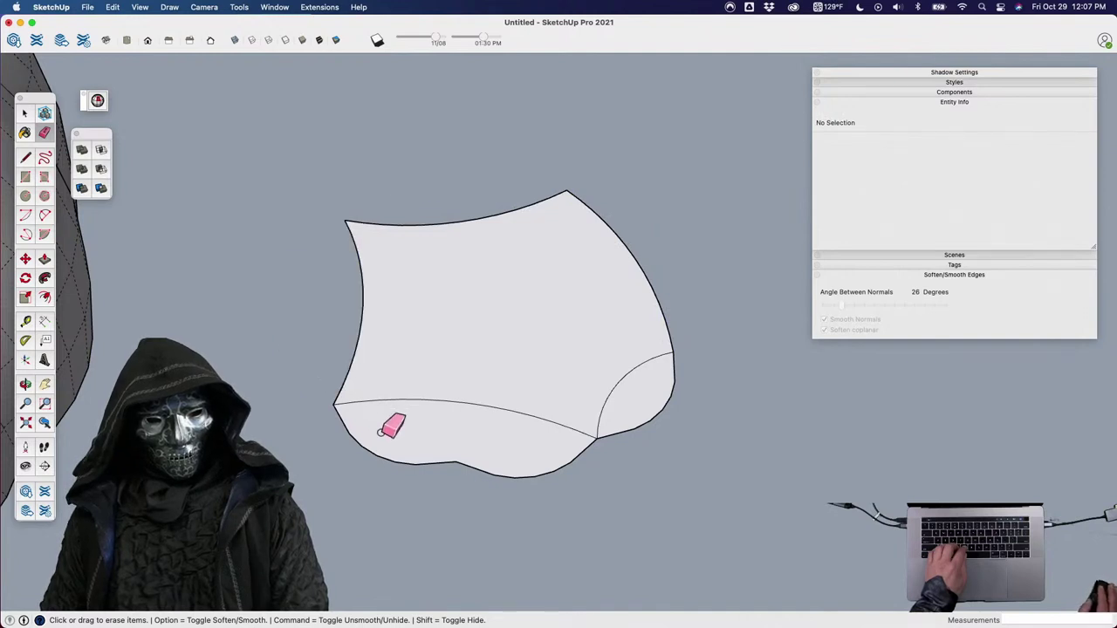
drag(380, 432, 645, 446)
drag(646, 403, 673, 449)
Extrude the five-sided stem profile upward into a short block with Push/Pull.
key(p)
middle_drag(537, 397, 544, 369)
click(544, 369)
click(548, 301)
key(space)
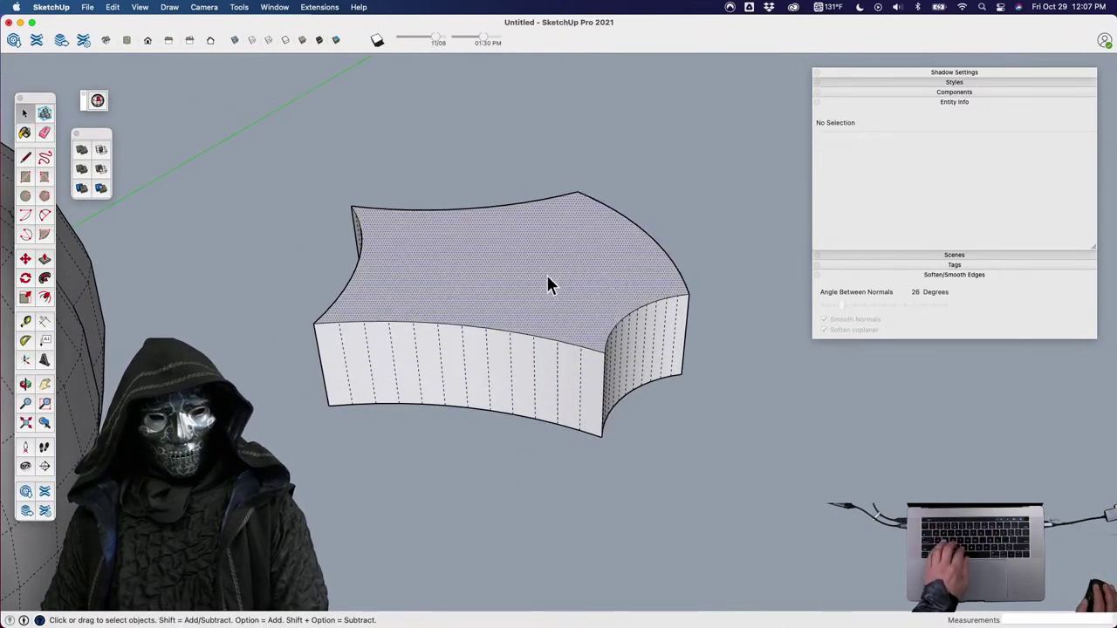
Scale the stem block's top face to about 0.84 about its center and extrude it up about 1' 3 1/4".
click(547, 275)
middle_drag(546, 275, 482, 321)
key(s)
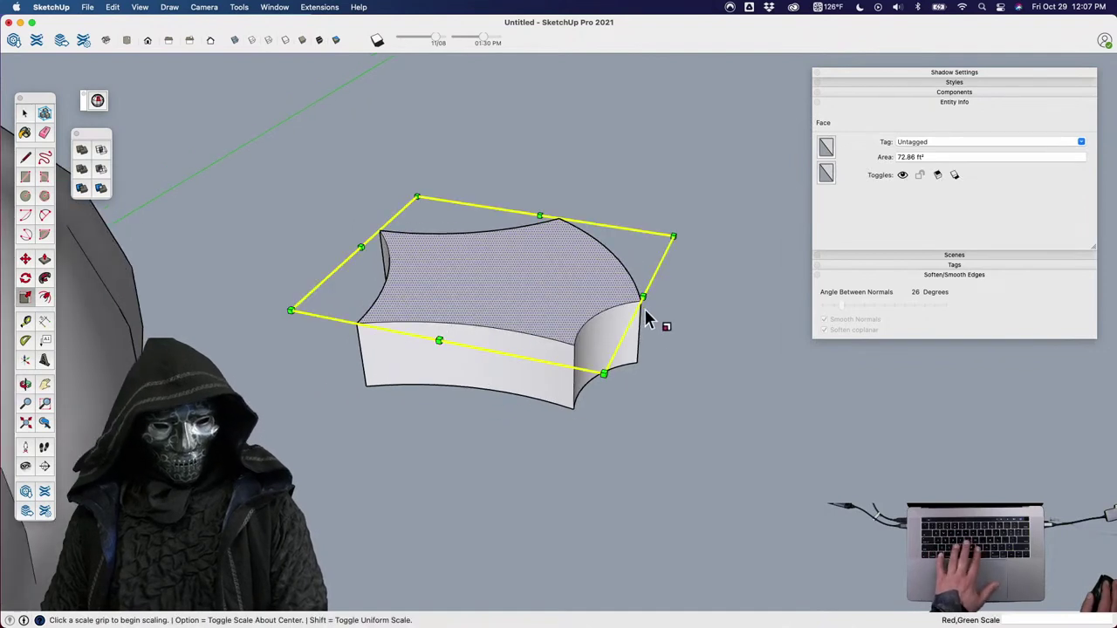
click(672, 239)
key(alt)
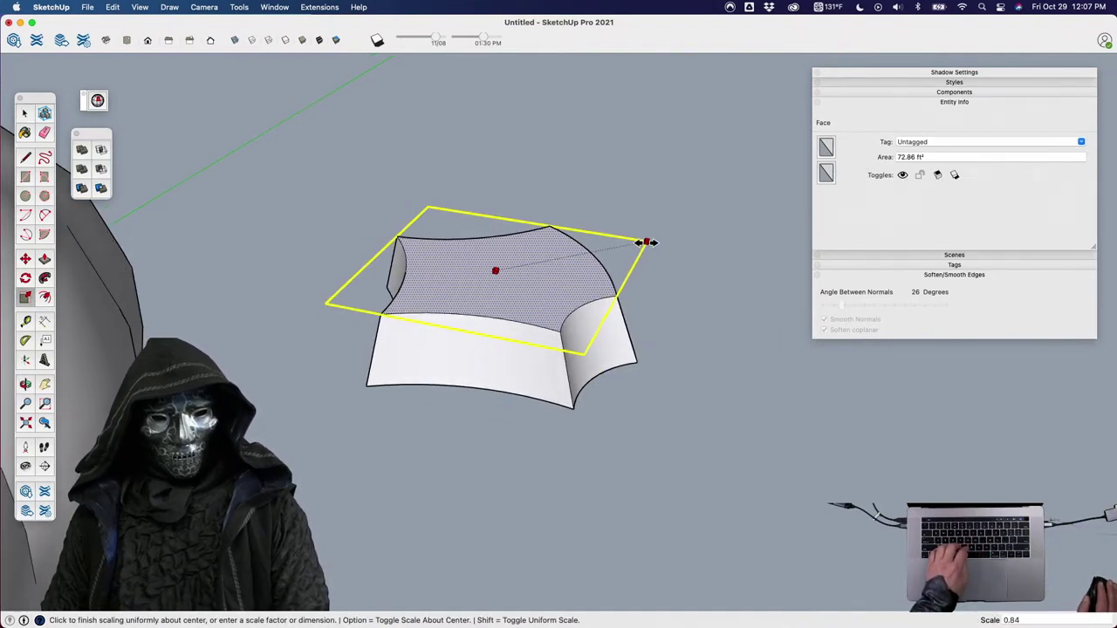
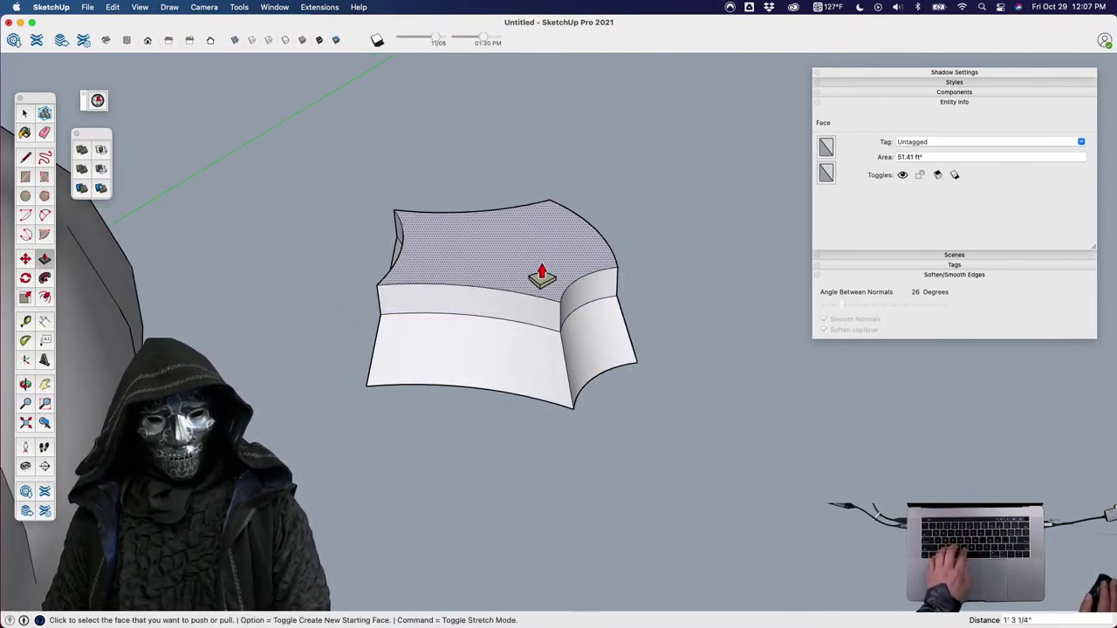
Scale the stem's top face slightly smaller about its center and extrude it up into another section.
key(s)
click(648, 216)
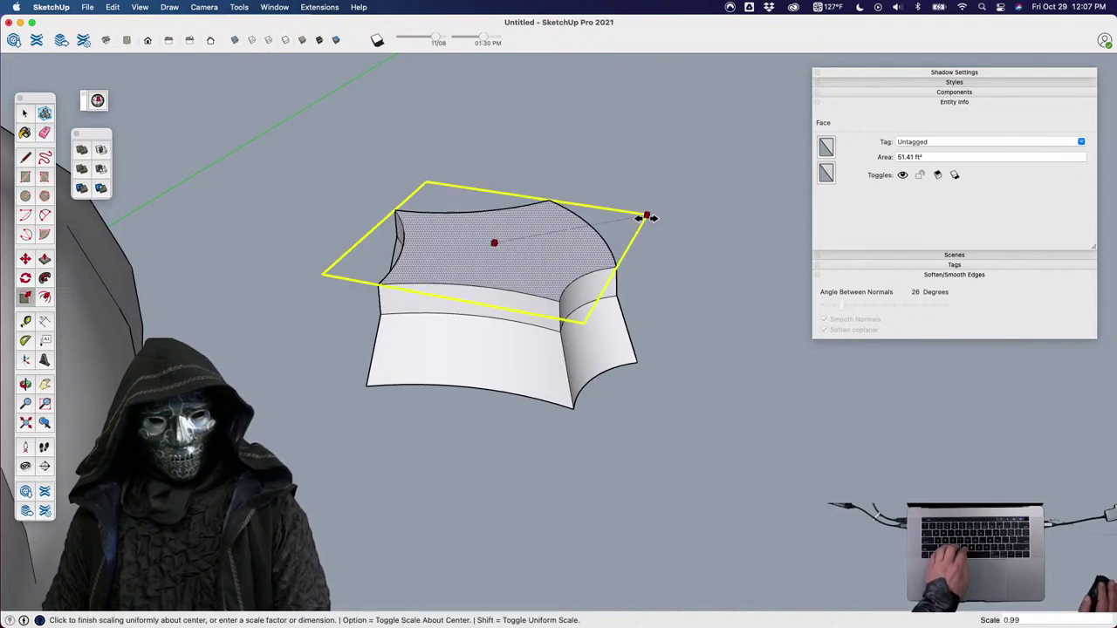
click(635, 217)
click(607, 262)
click(617, 267)
key(p)
click(531, 266)
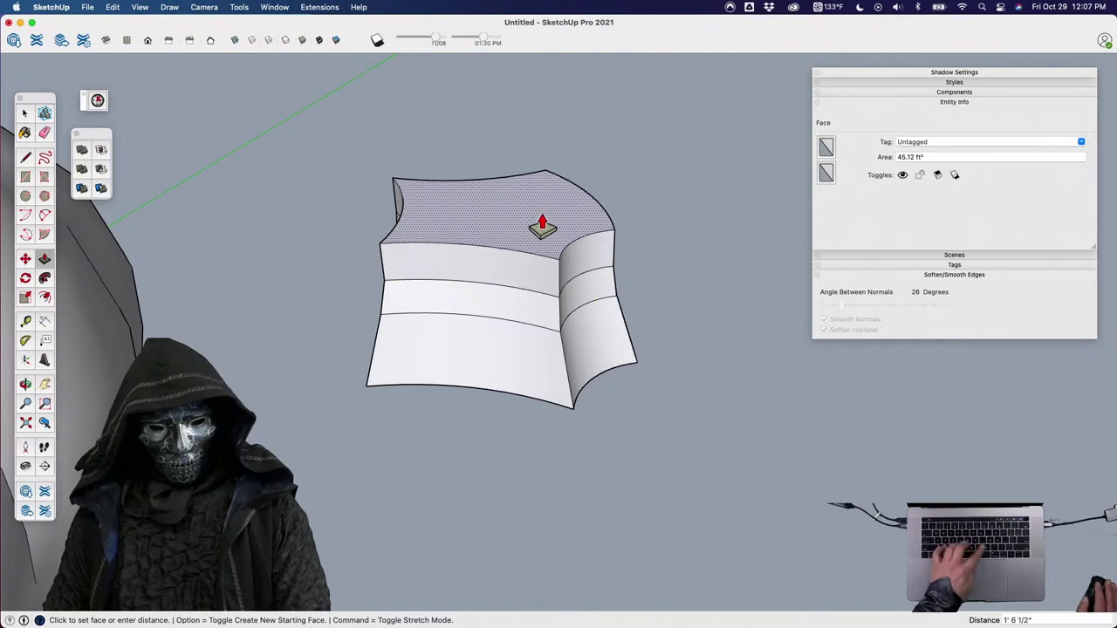
click(542, 229)
Shift the stem's top face sideways with Move so the upper section starts to lean.
key(space)
click(523, 220)
key(m)
click(524, 215)
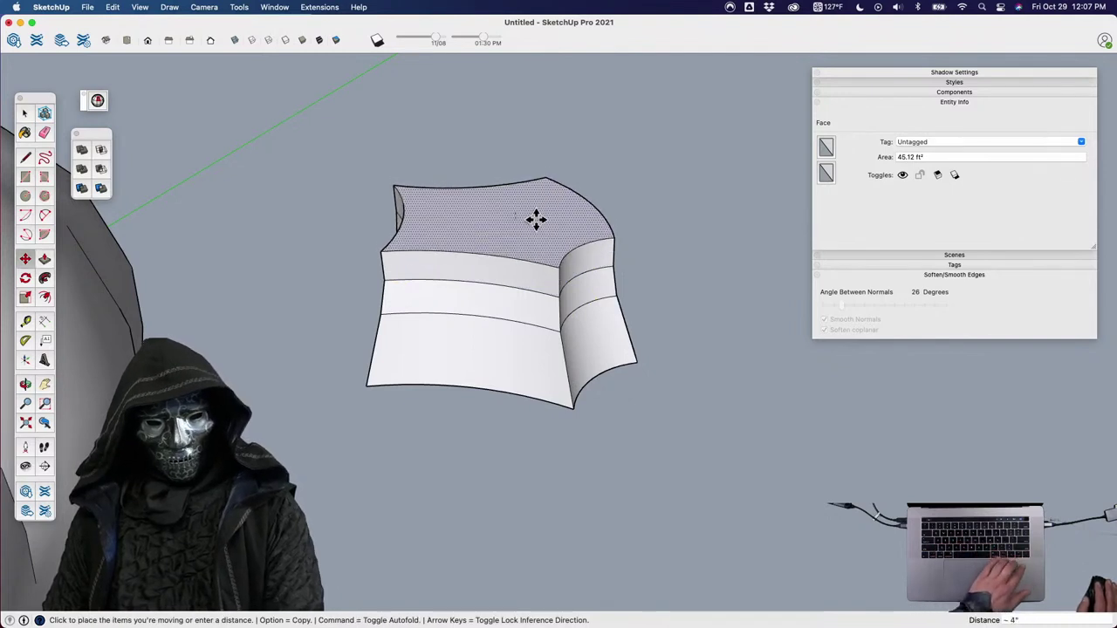
key(super)
click(536, 214)
Shrink the shifted top face about its center and extrude a further short section upward from it.
key(s)
click(654, 196)
key(alt)
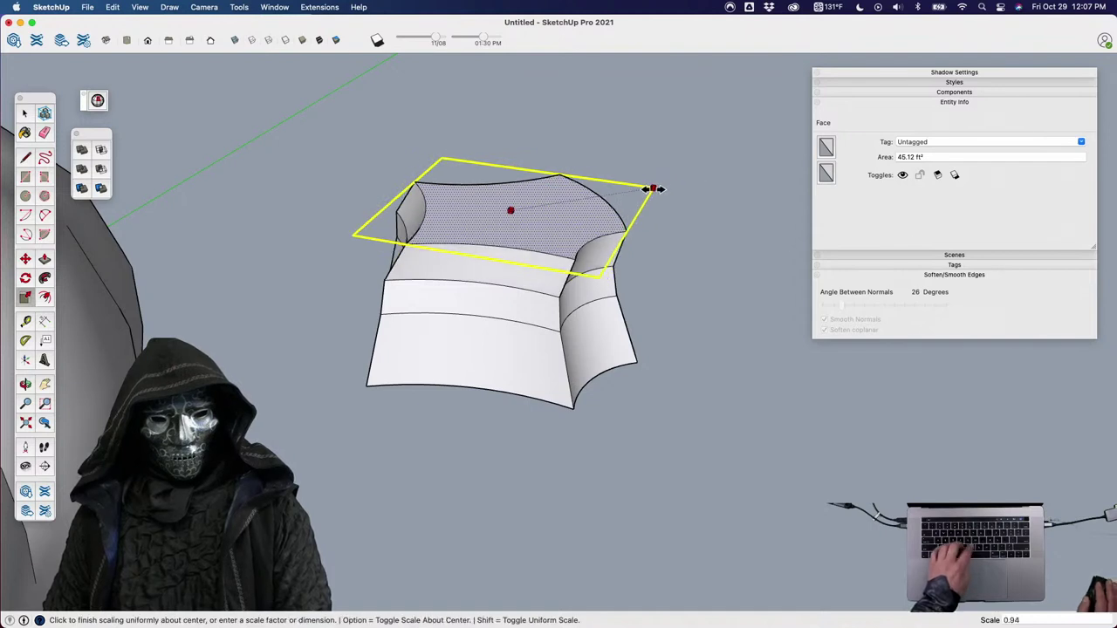
click(641, 192)
key(p)
click(553, 232)
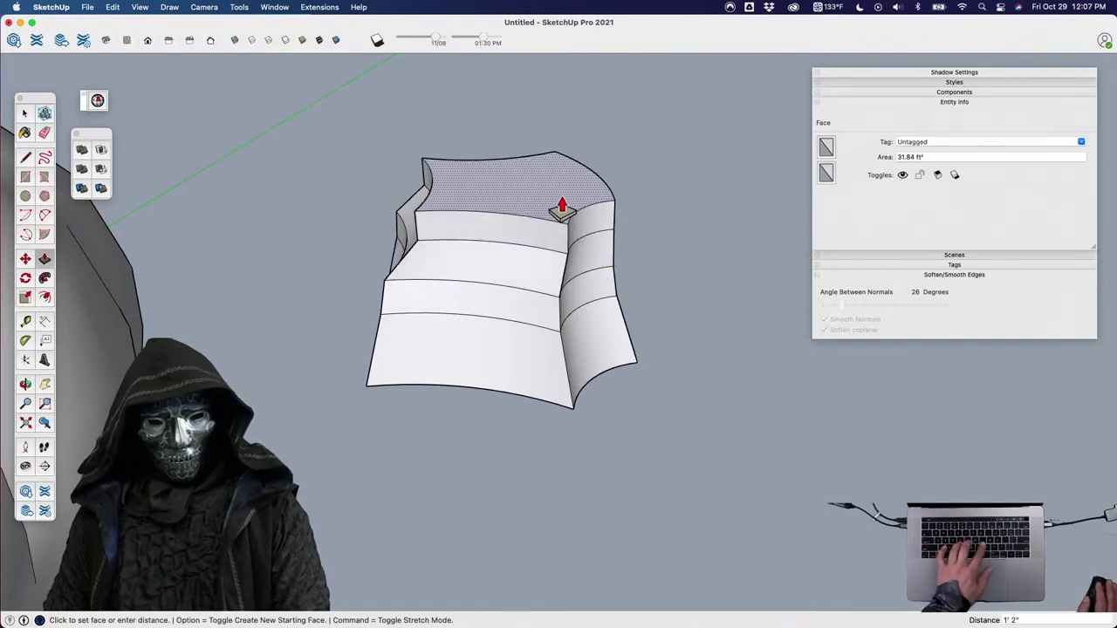
click(538, 192)
Move the stem's top face sideways about 1' 2" to strengthen the lean.
key(space)
key(m)
click(523, 178)
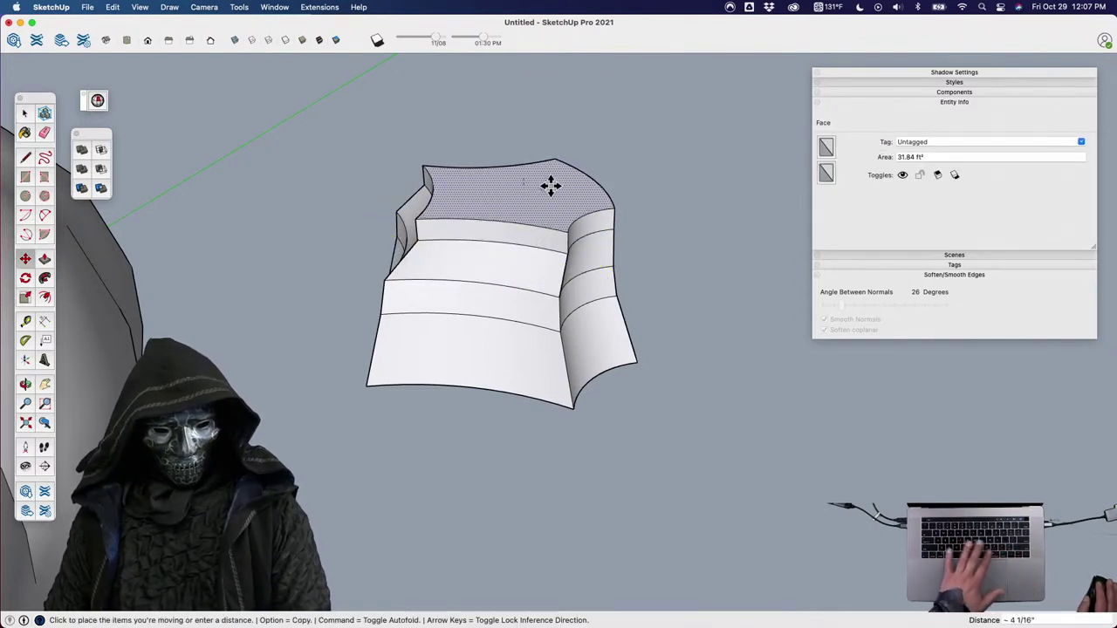
click(551, 183)
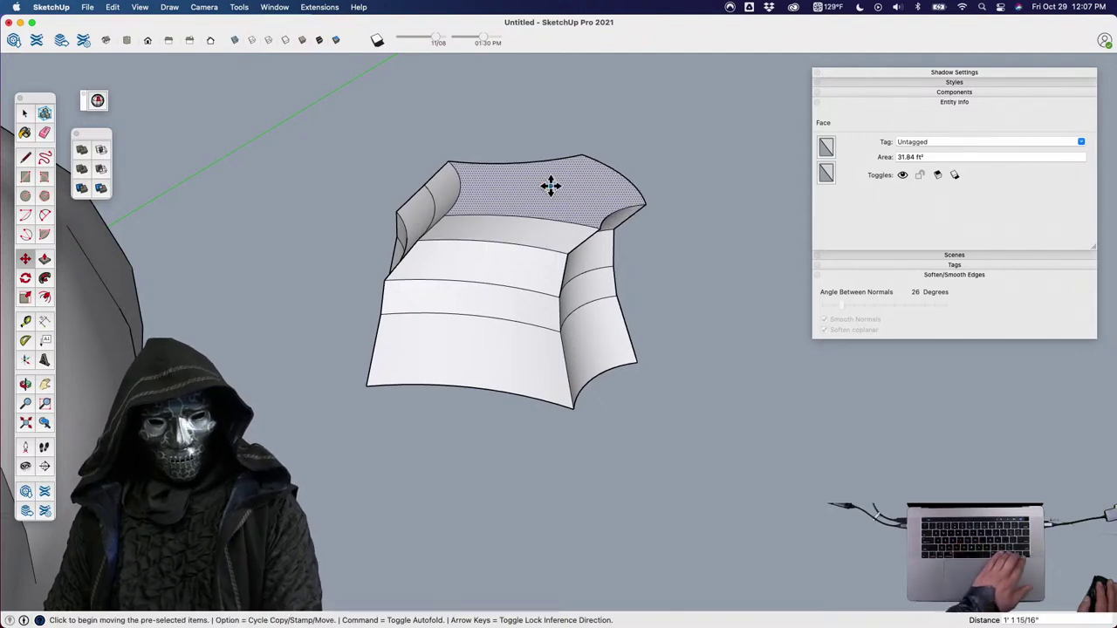
click(561, 180)
click(550, 185)
Scale the leaning top face down about its center and extrude one more section of the stem.
key(o)
drag(553, 249, 526, 252)
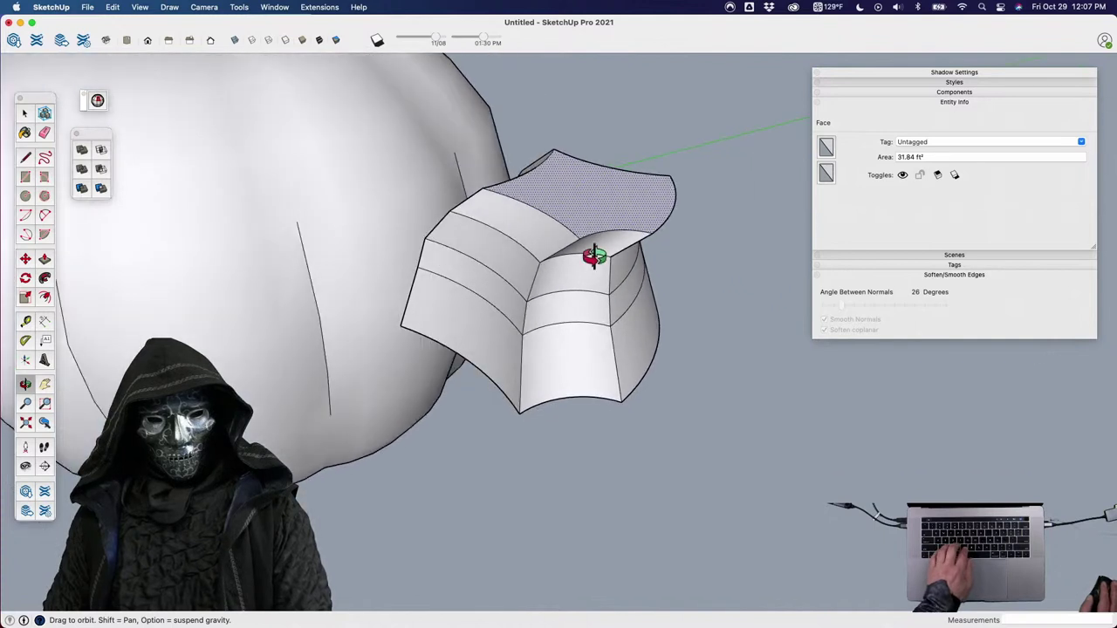
key(s)
drag(731, 211, 703, 204)
key(p)
key(space)
Reduce the newest top face with Scale and move it sideways to continue the stem's taper and bend.
key(s)
drag(698, 196, 681, 188)
key(m)
click(615, 177)
Offset the outline of the stem's top face inward to form a smaller inner face.
middle_drag(598, 218, 599, 253)
scroll(598, 253, up, 3)
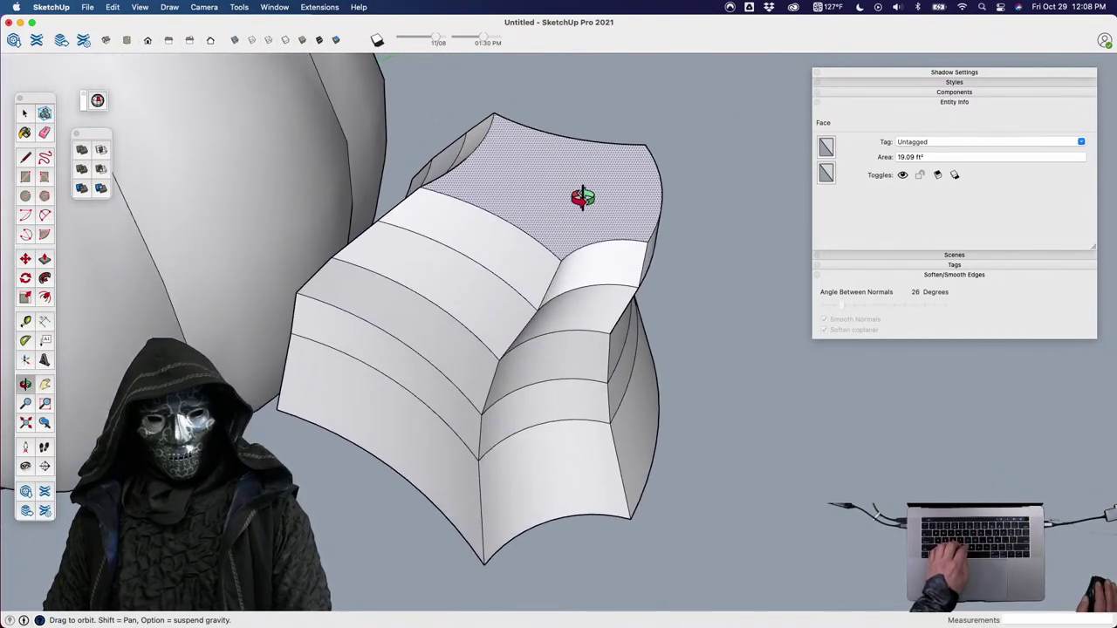
key(f)
click(584, 153)
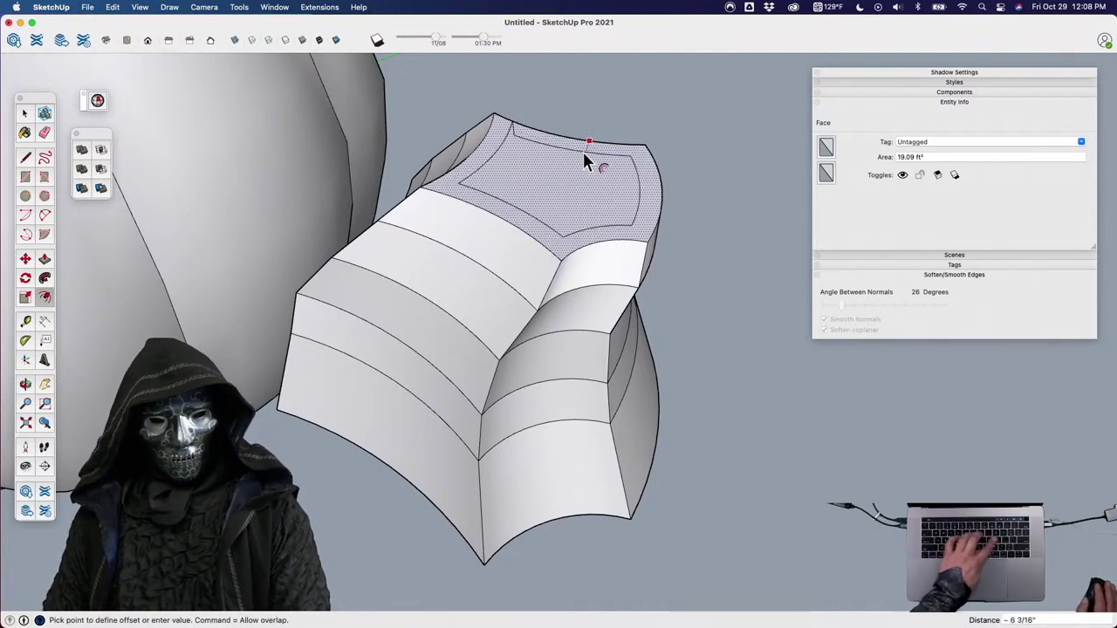
click(579, 156)
Erase the stray edges protruding from the back corner of the inner offset outline.
key(l)
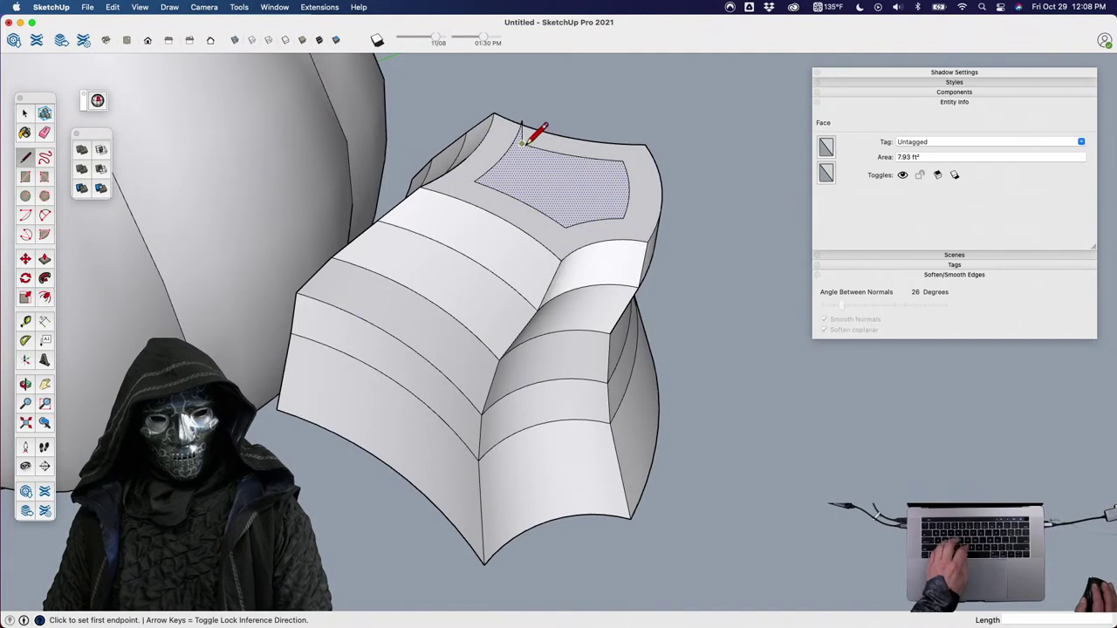
key(e)
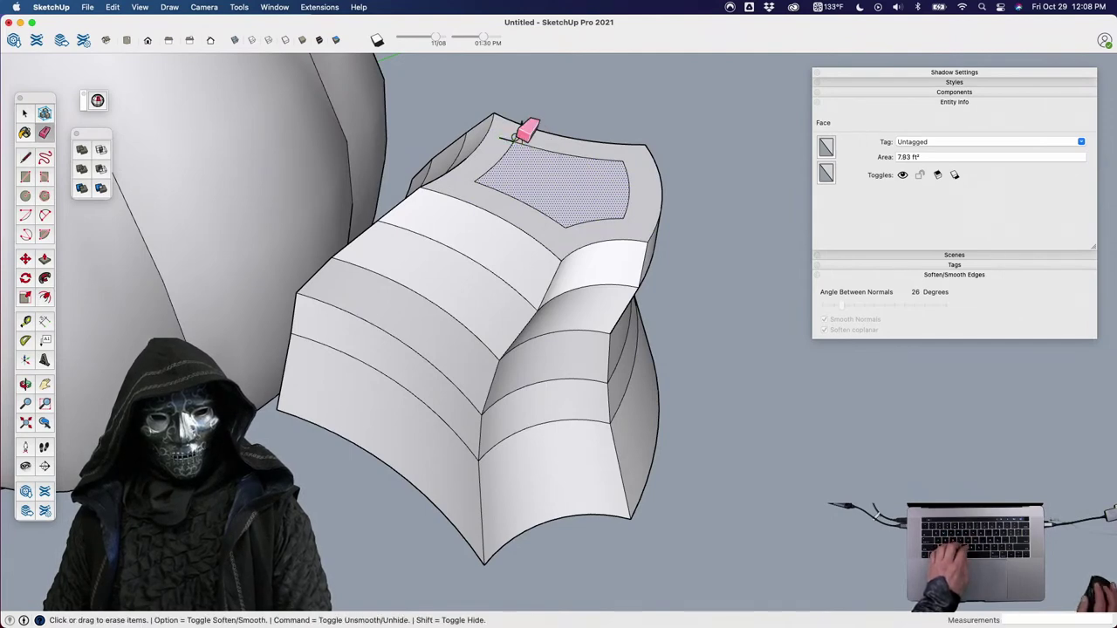
scroll(522, 112, up, 3)
scroll(517, 144, down, 4)
scroll(515, 170, up, 3)
scroll(512, 173, up, 3)
drag(511, 163, 514, 160)
Raise the inner face at the stem's tip about 9" with Move to give the end a slight dome.
scroll(502, 202, down, 3)
mouse_move(514, 253)
middle_down()
mouse_move(525, 283)
mouse_move(561, 270)
middle_up()
key(p)
key(space)
click(559, 262)
key(m)
click(559, 268)
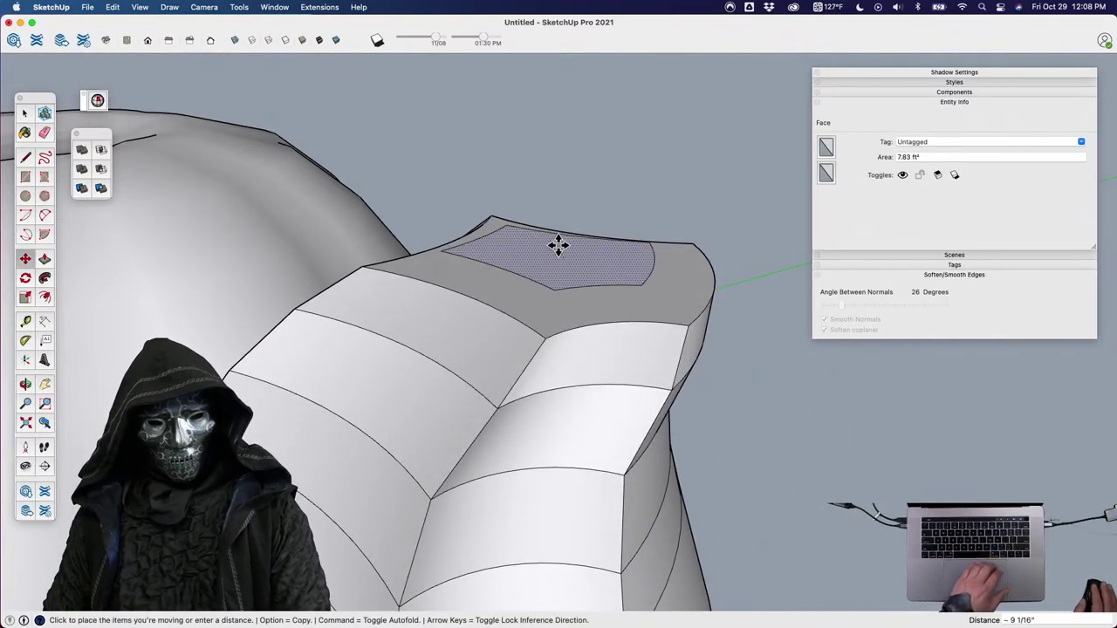
click(559, 243)
Select all the connected stem geometry and soften its edges with a 30-degree angle between normals.
key(space)
scroll(561, 257, down, 4)
shift+middle_drag(562, 257, 613, 404)
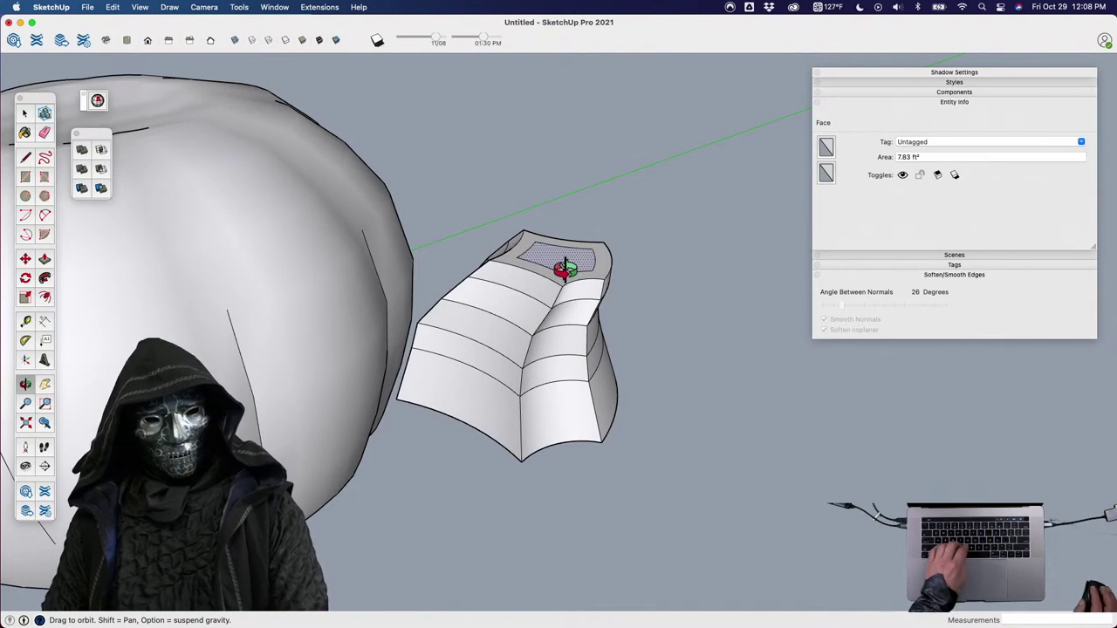
middle_drag(524, 255, 536, 351)
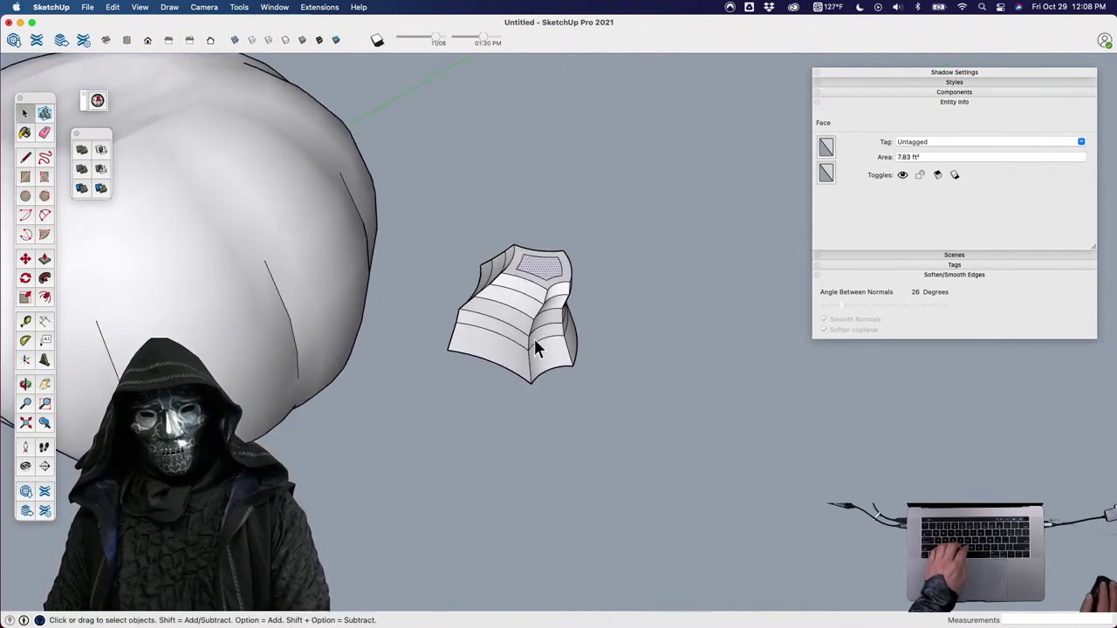
triple_click(537, 350)
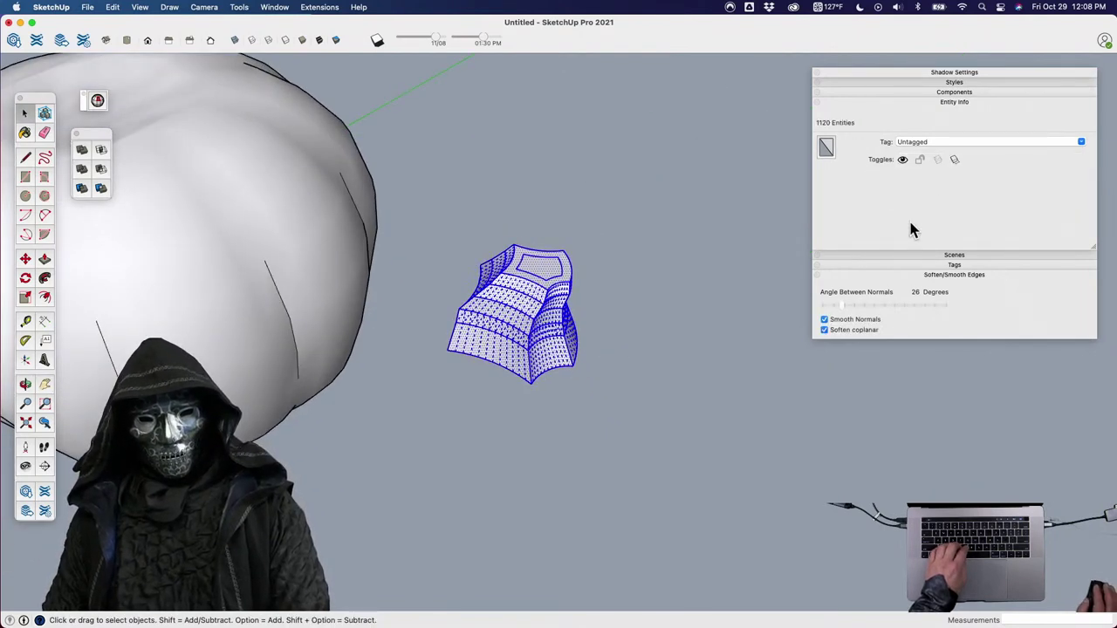
drag(841, 303, 843, 304)
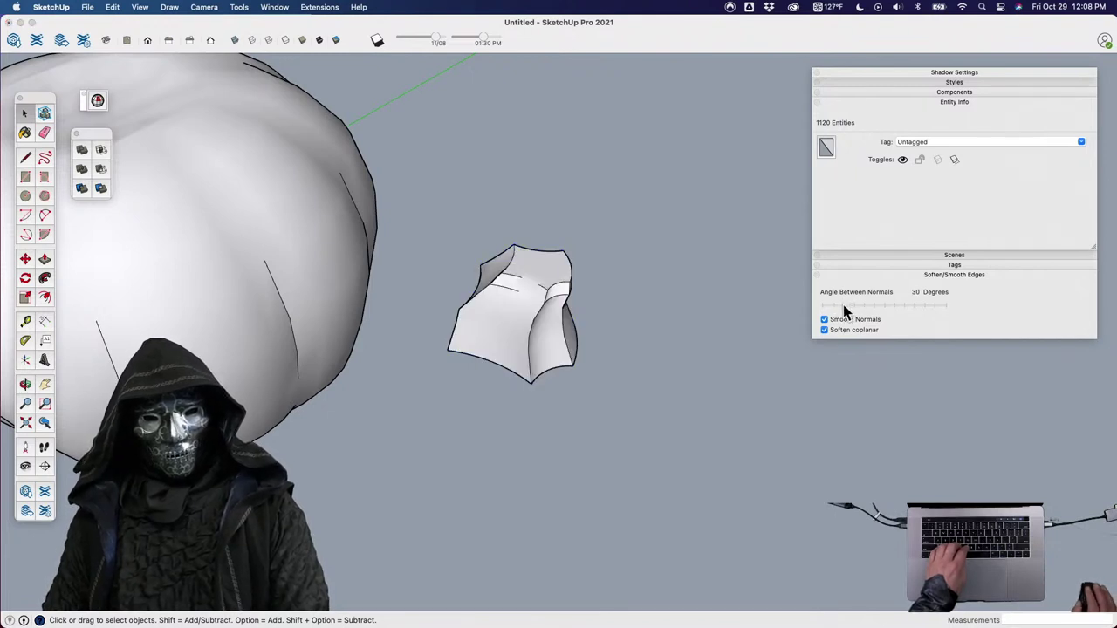
click(680, 389)
Select the complete softened stem and make it a group.
scroll(547, 337, down, 2)
click(531, 338)
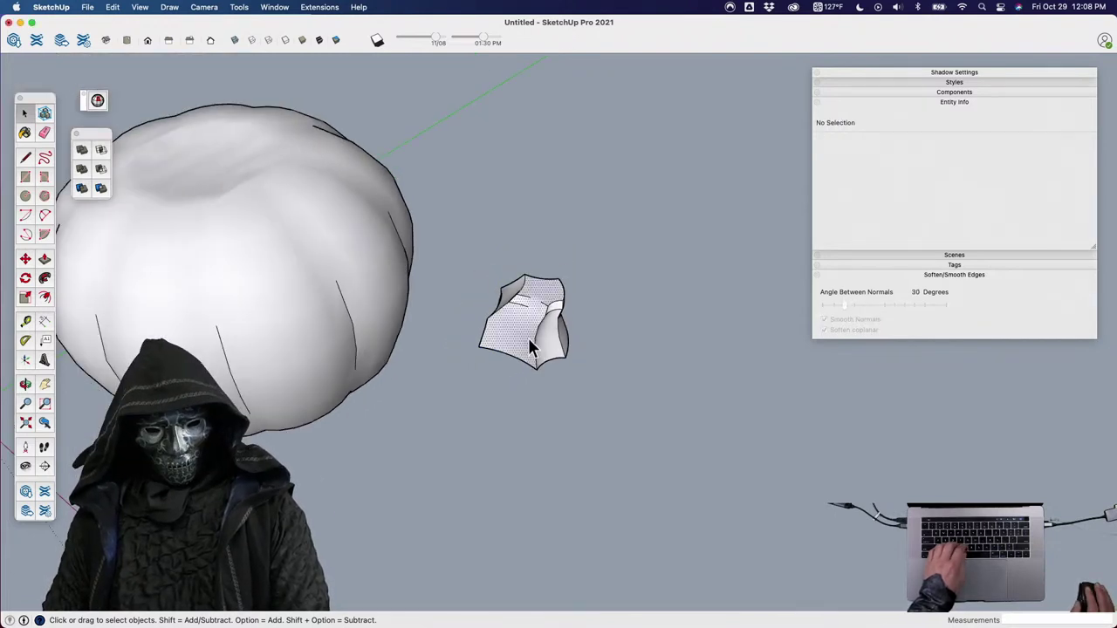
scroll(508, 329, down, 2)
key(g)
Move the stem group along the red axis about 64' onto the top center of the pumpkin.
middle_drag(503, 317, 643, 369)
key(m)
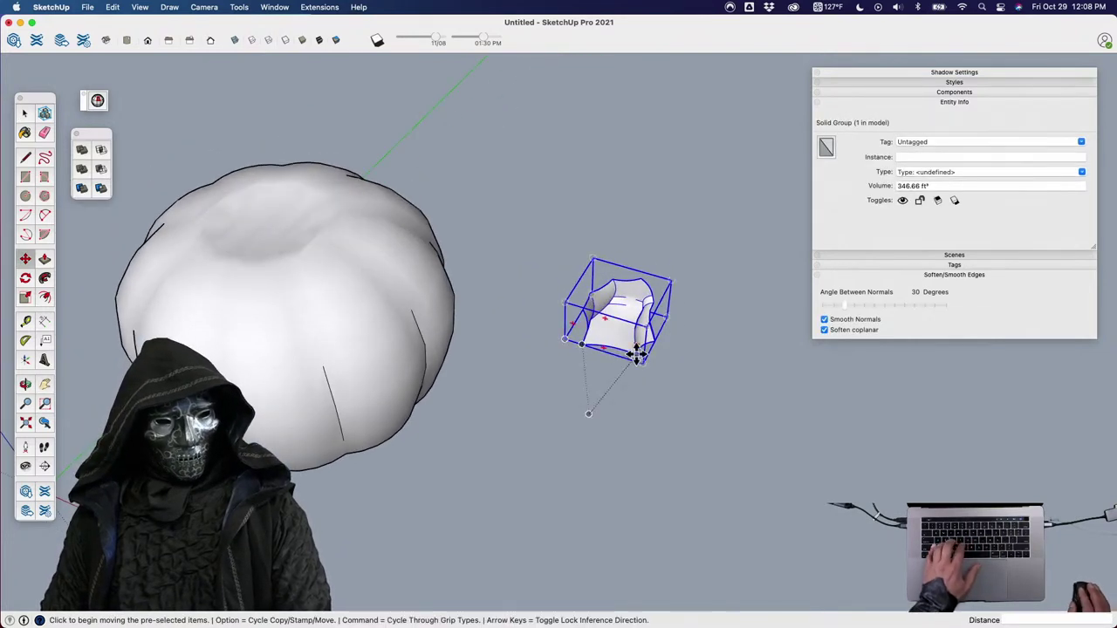
click(636, 355)
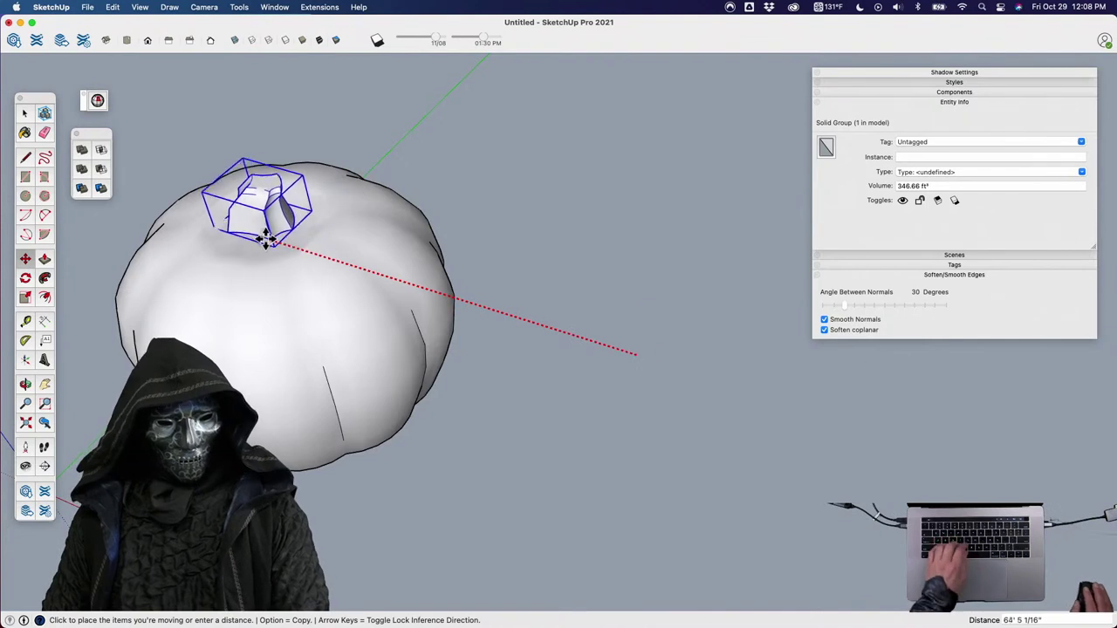
click(275, 240)
key(space)
click(530, 319)
middle_drag(530, 319, 491, 228)
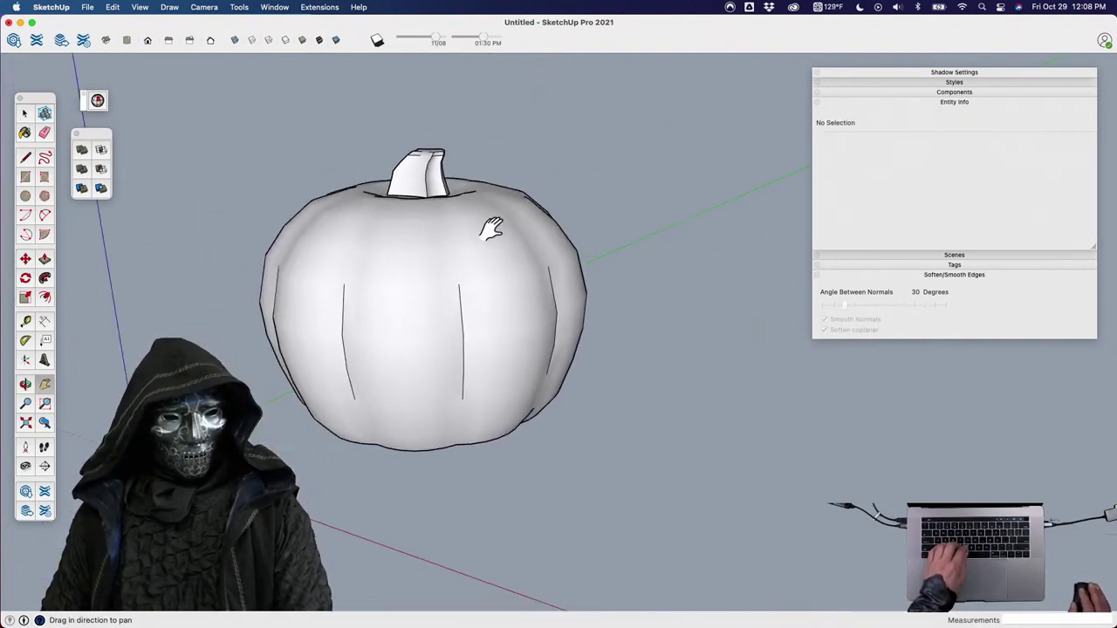
Pick a light orange from the color wheel and paint the pumpkin body with it.
click(26, 134)
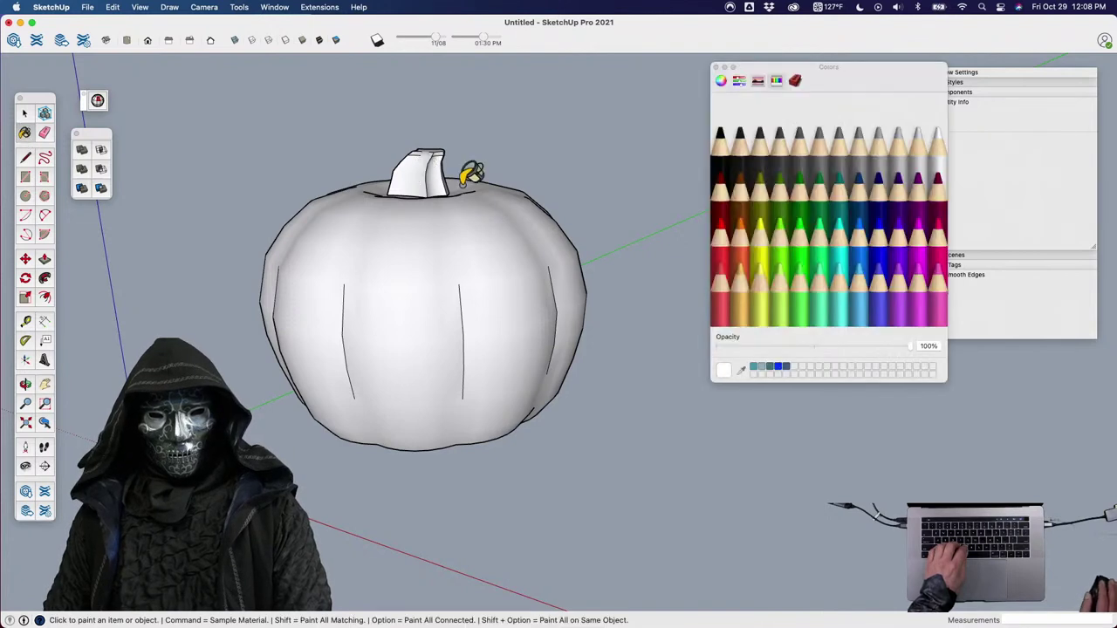
click(721, 81)
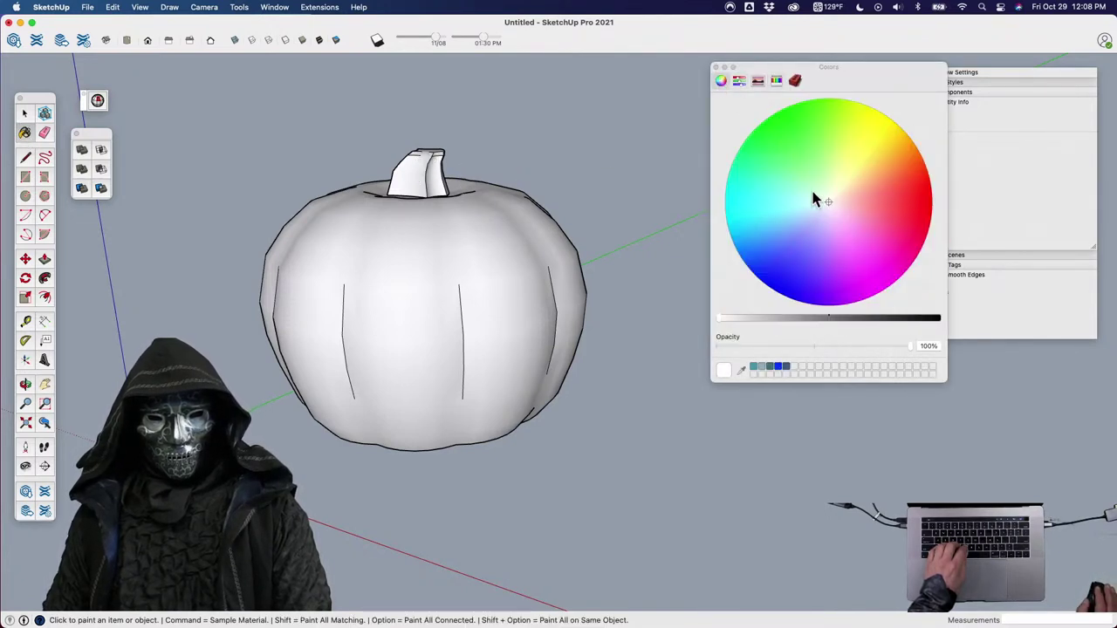
click(749, 319)
click(873, 186)
click(512, 253)
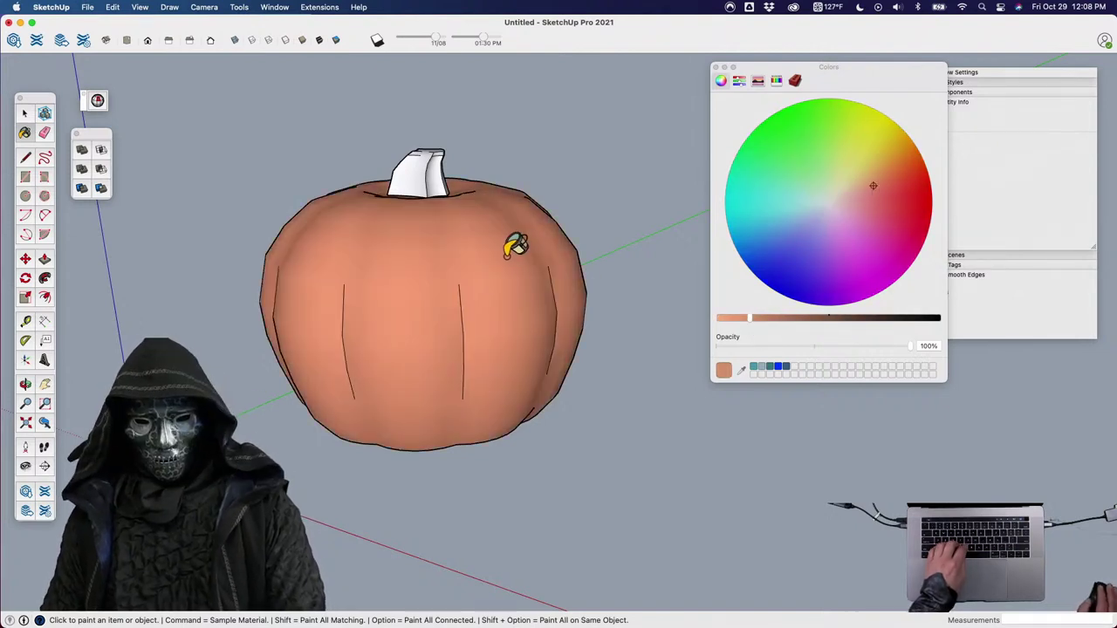
Darken the orange to brown, paint the stem with it, and close the color picker.
click(832, 319)
click(419, 171)
mouse_move(483, 209)
middle_down()
mouse_move(442, 264)
mouse_move(474, 354)
middle_up()
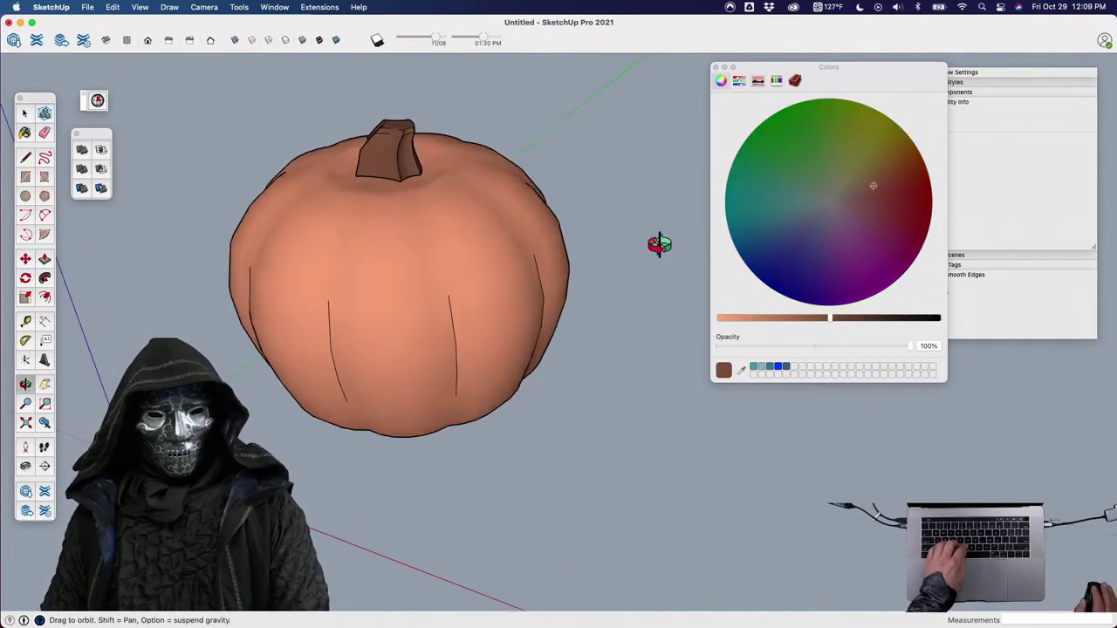
click(715, 67)
Draw a two-point arc on the ground beside the pumpkin, about 35' in radius and 39' long.
scroll(449, 224, down, 4)
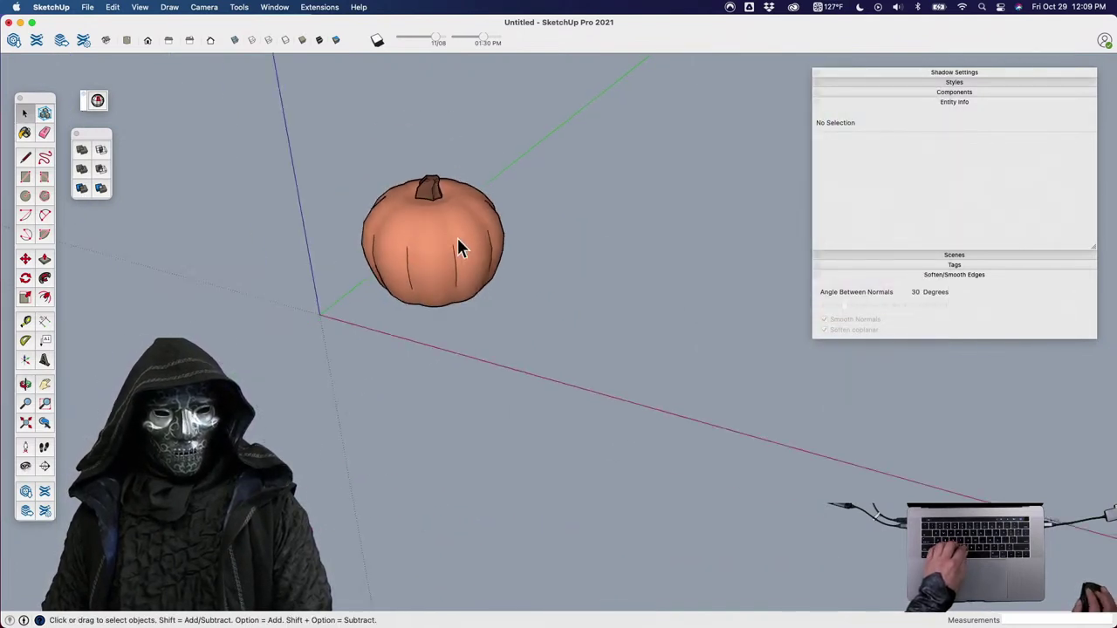
middle_drag(478, 317, 510, 393)
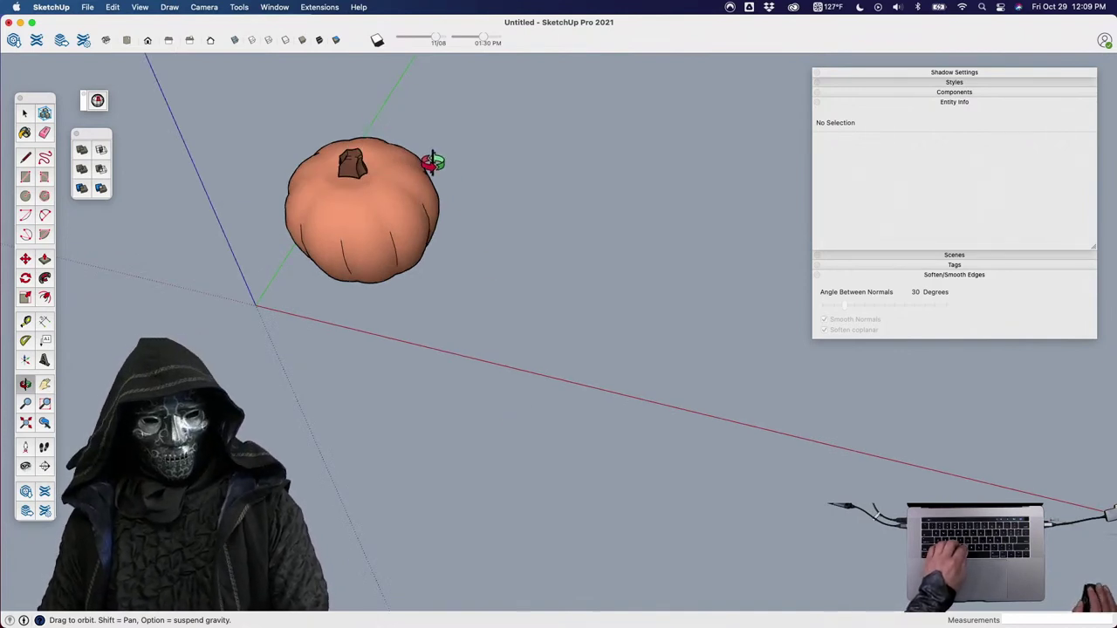
scroll(454, 257, up, 4)
key(h)
drag(430, 239, 305, 170)
drag(403, 210, 424, 234)
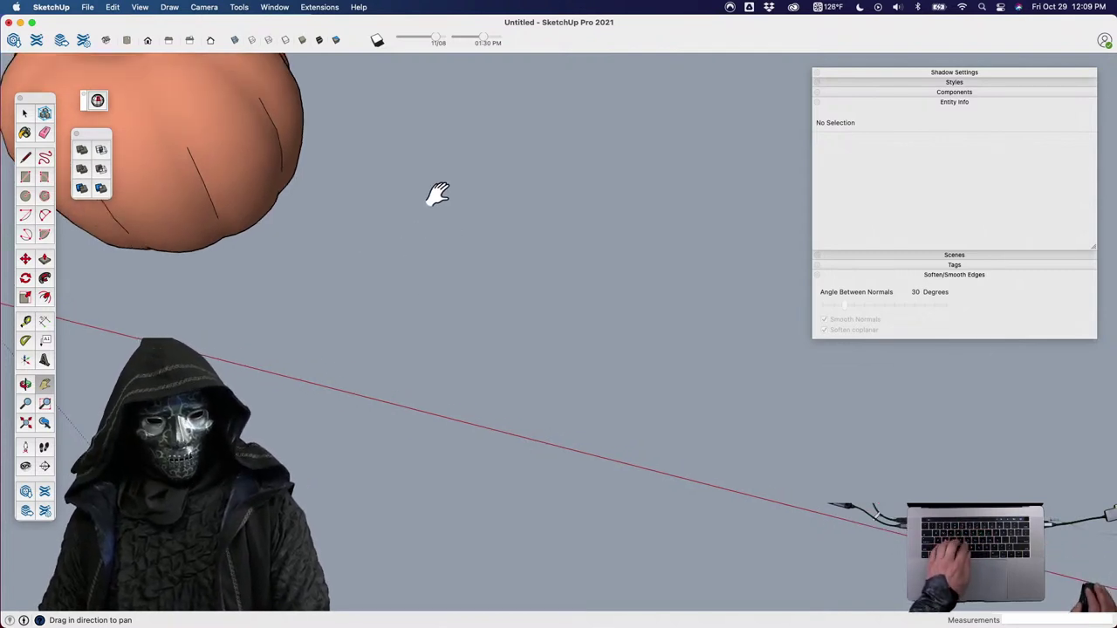
key(a)
click(402, 321)
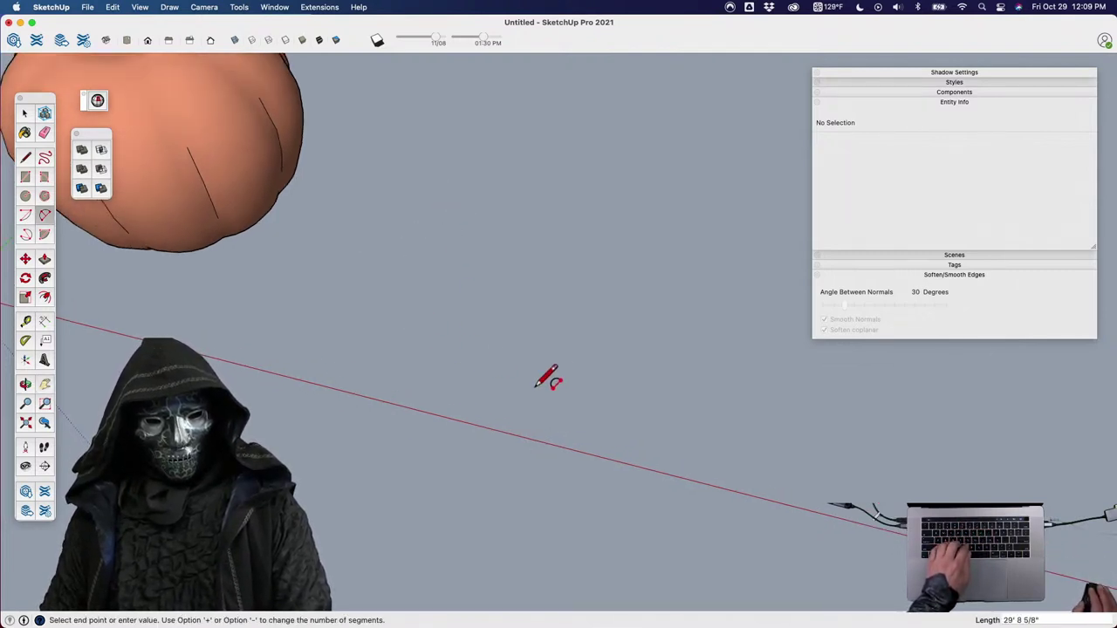
click(572, 362)
click(516, 370)
key(space)
key(z)
key(space)
Offset the arc about 8' 7" toward its inner side to make a second, smaller arc.
click(514, 369)
key(f)
click(483, 365)
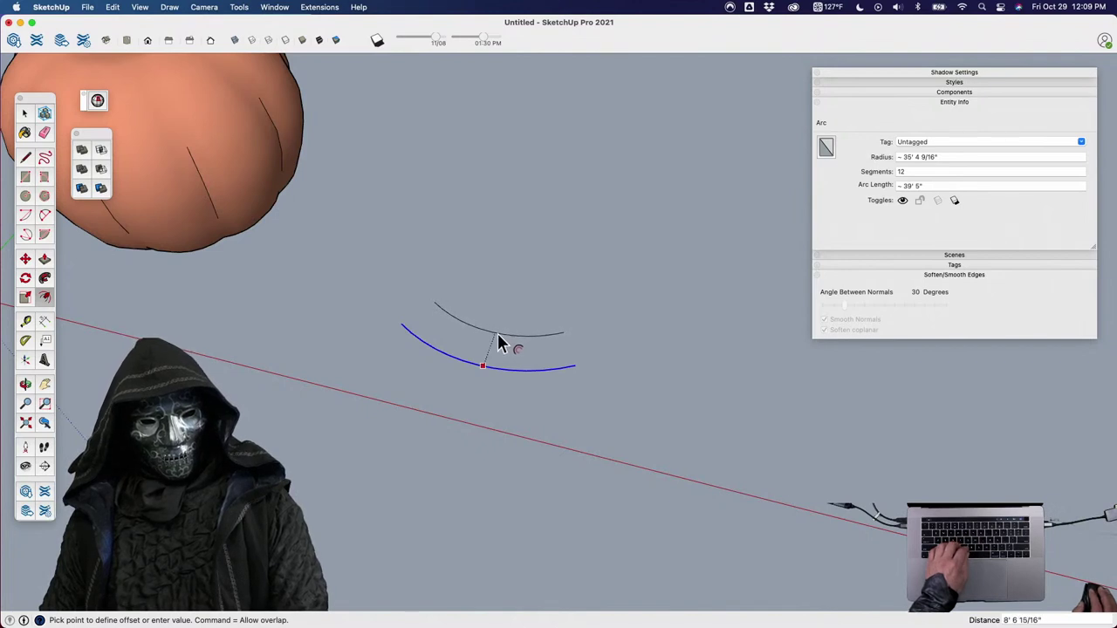
click(499, 338)
Stretch the inner arc by moving its right endpoint outward about 10' 10 1/2".
key(space)
click(542, 334)
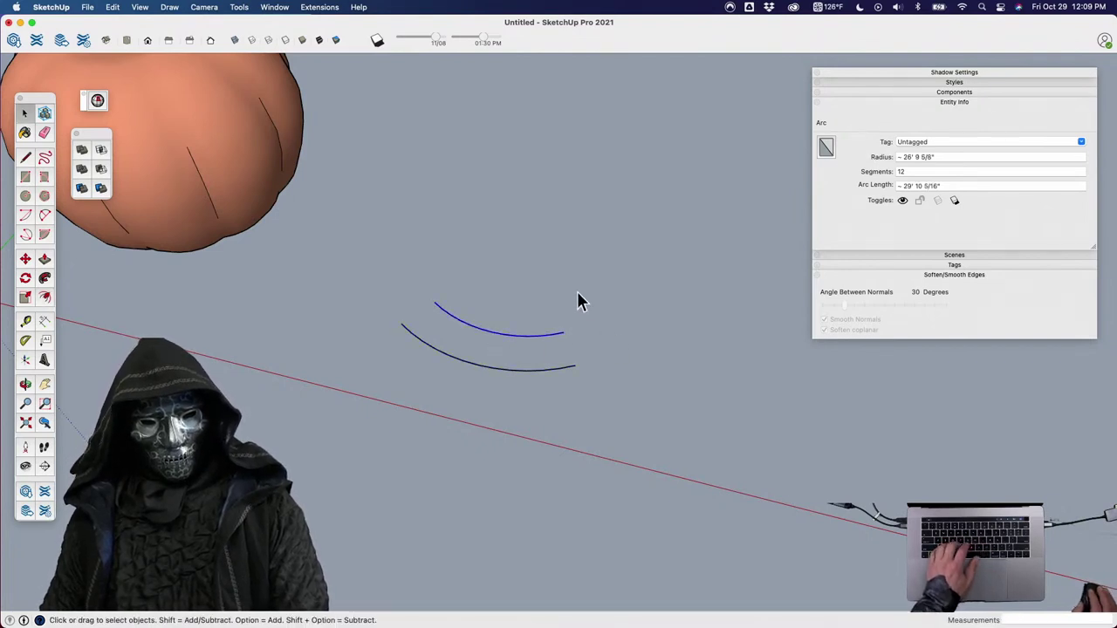
scroll(566, 336, up, 2)
key(m)
click(555, 353)
key(space)
click(583, 344)
key(m)
click(559, 353)
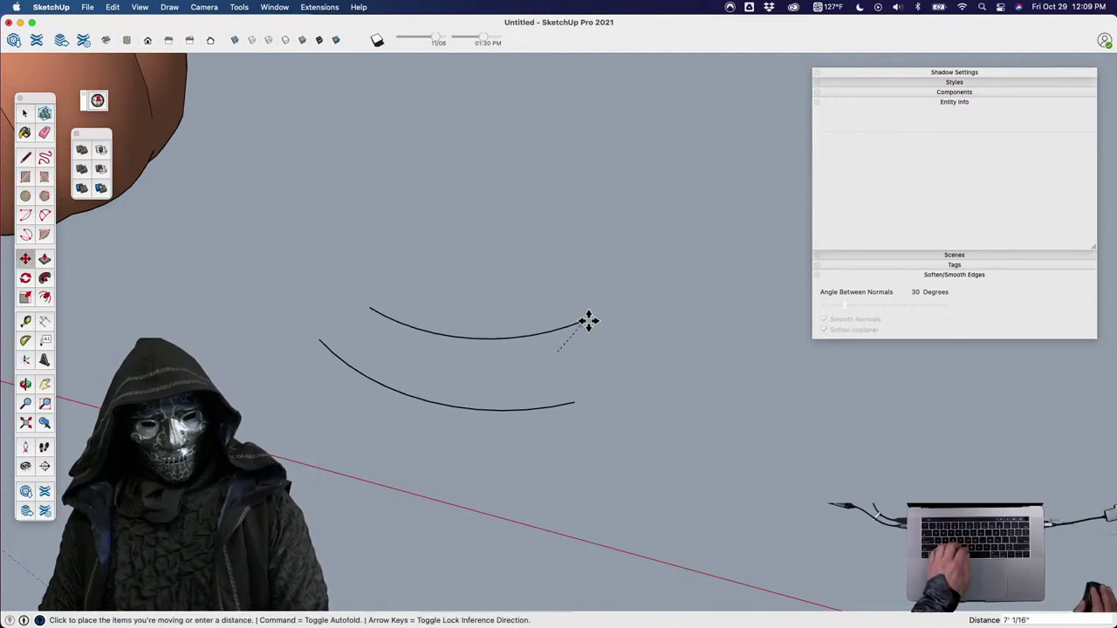
click(606, 305)
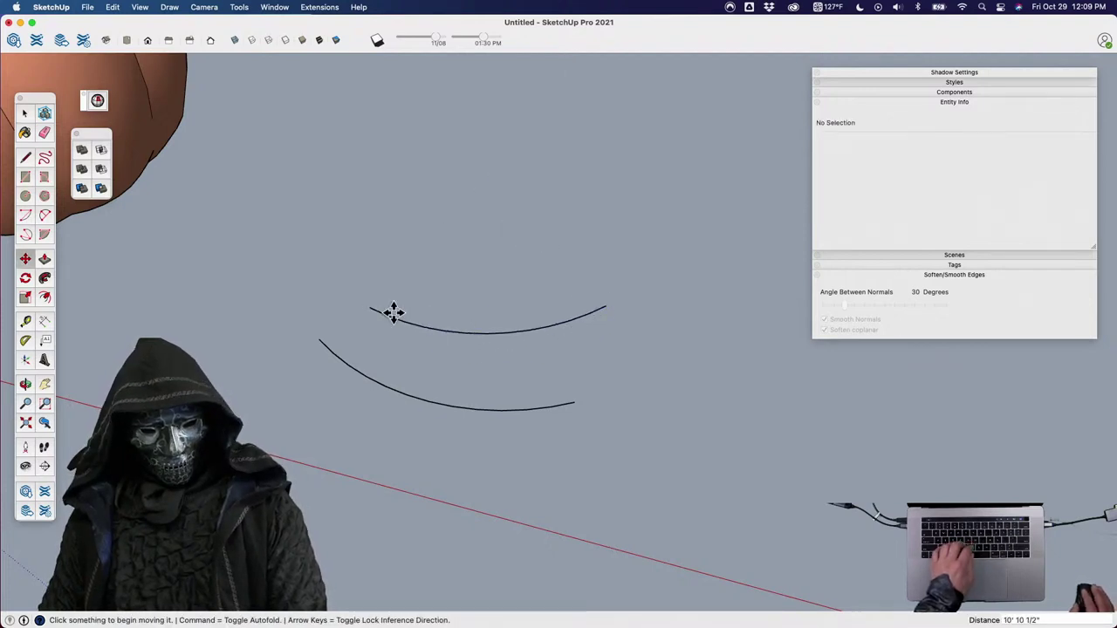
key(space)
click(368, 314)
key(m)
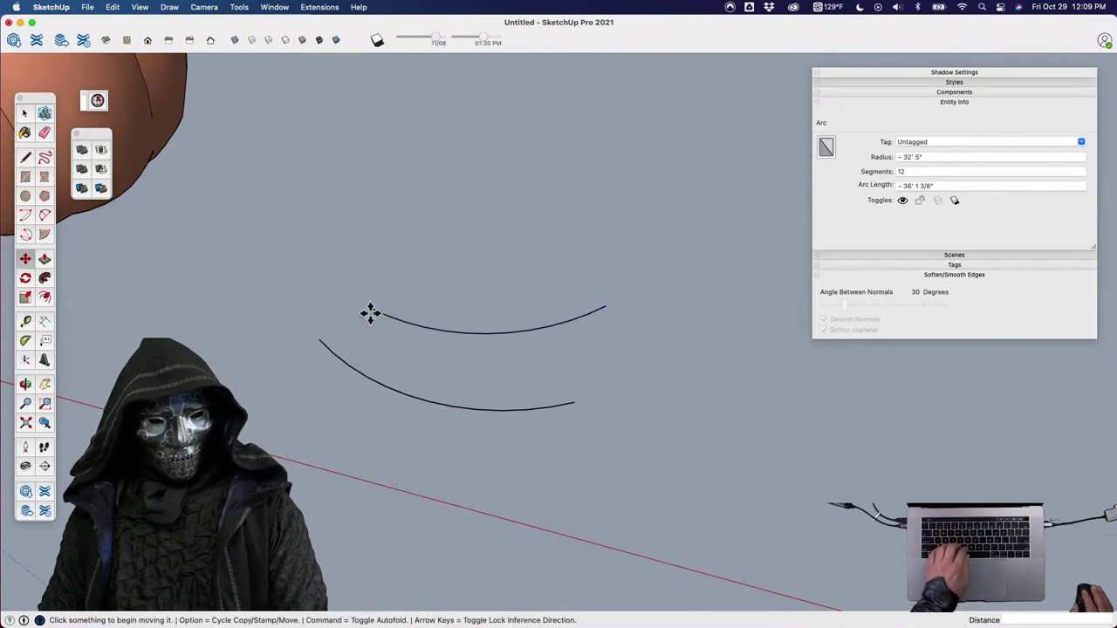
Join the left ends of the two mouth arcs with an outward two-point arc and set it to 6 segments.
key(a)
click(369, 307)
click(319, 339)
scroll(336, 323, up, 3)
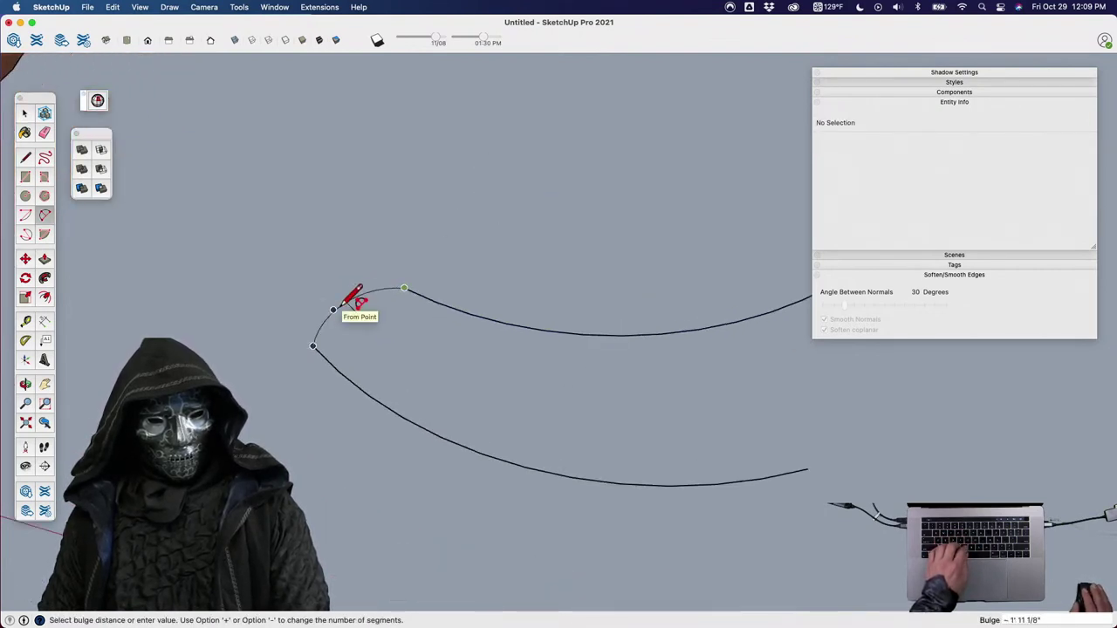
click(345, 305)
key(space)
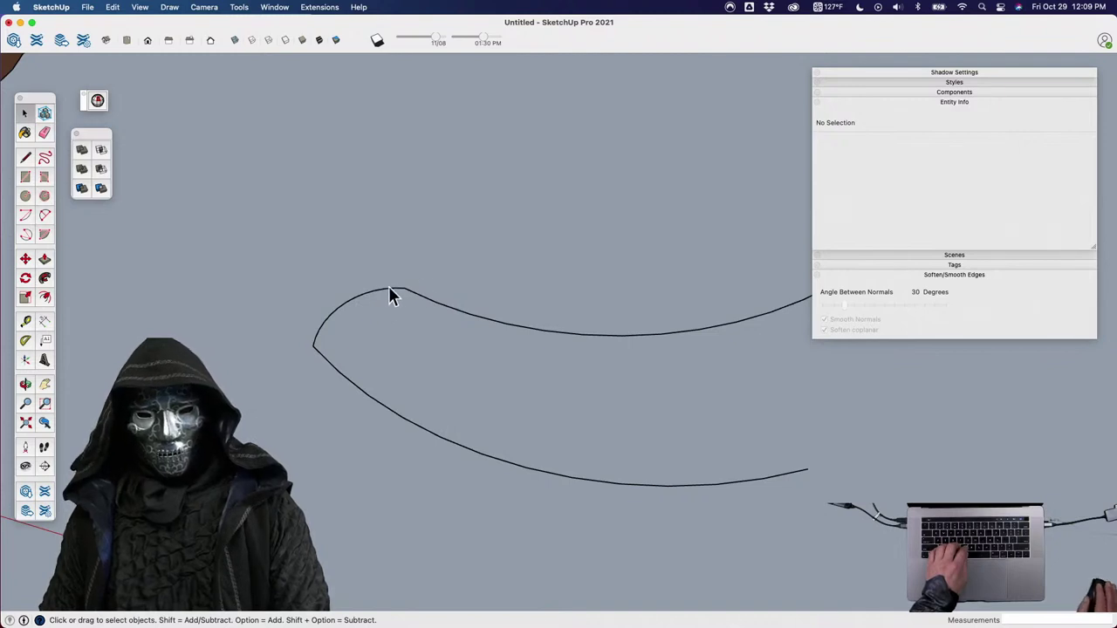
click(385, 291)
click(907, 172)
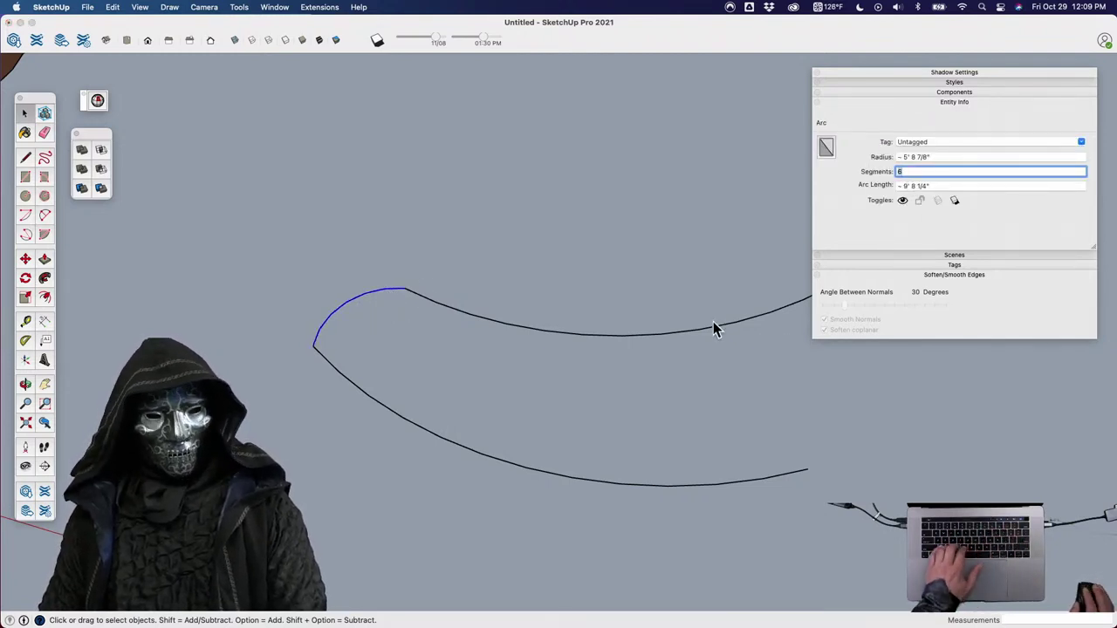
Close the right end of the mouth outline with an outward two-point arc bulging about 3'.
middle_drag(654, 379, 583, 243)
middle_drag(558, 395, 422, 376)
middle_drag(456, 410, 458, 327)
scroll(512, 364, down, 3)
shift+middle_drag(511, 364, 410, 275)
shift+middle_drag(621, 414, 581, 402)
key(a)
click(583, 412)
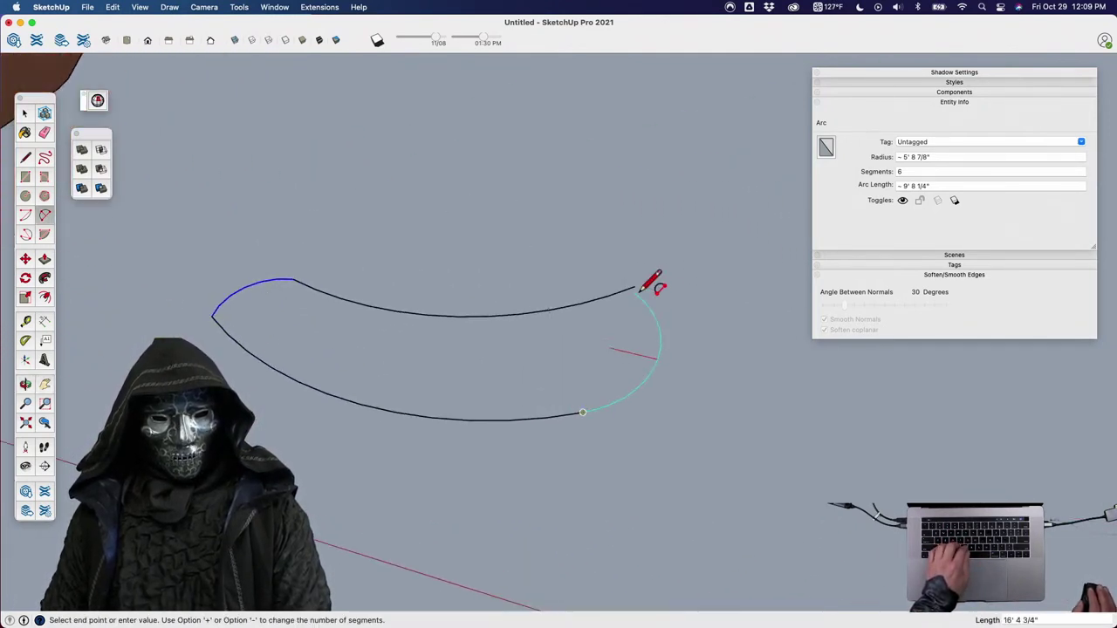
click(634, 287)
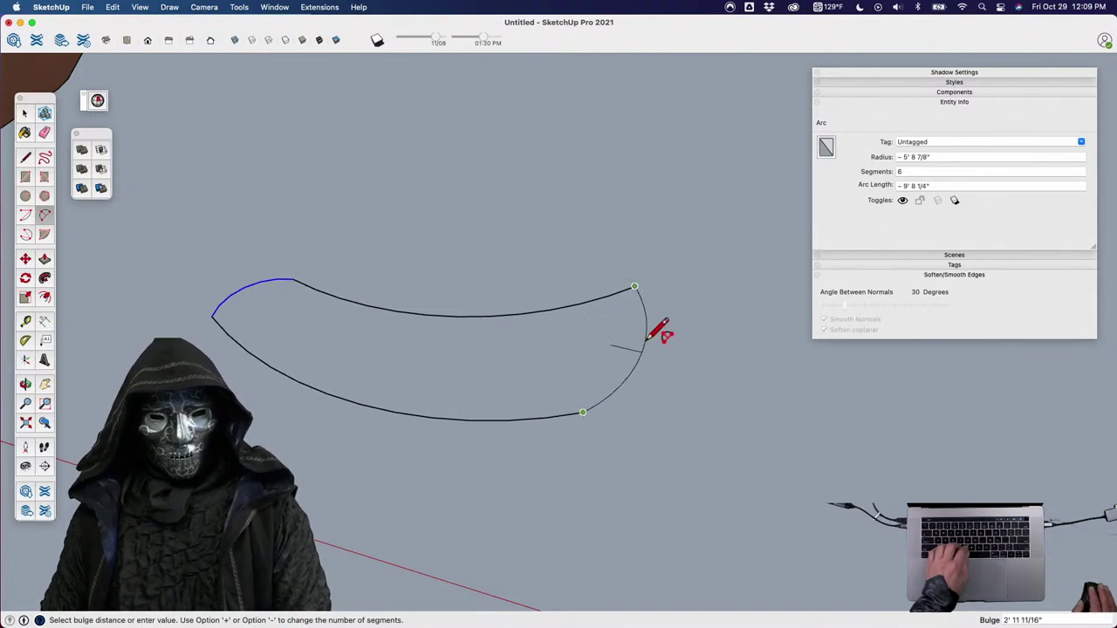
click(647, 339)
Set the mouth's right end arc to 6 segments.
key(space)
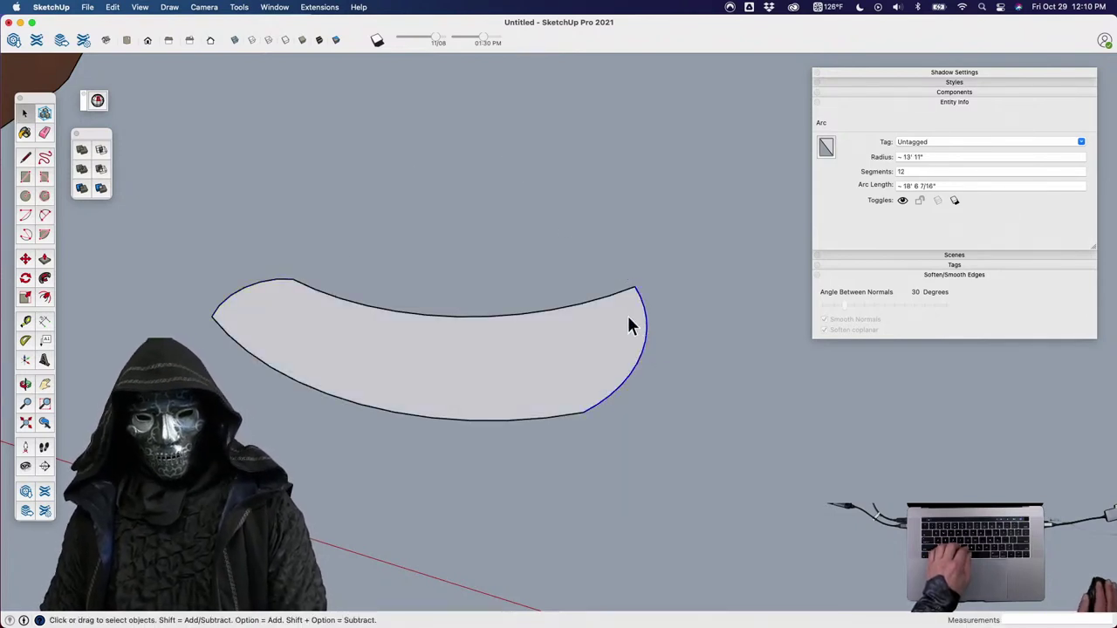
click(911, 172)
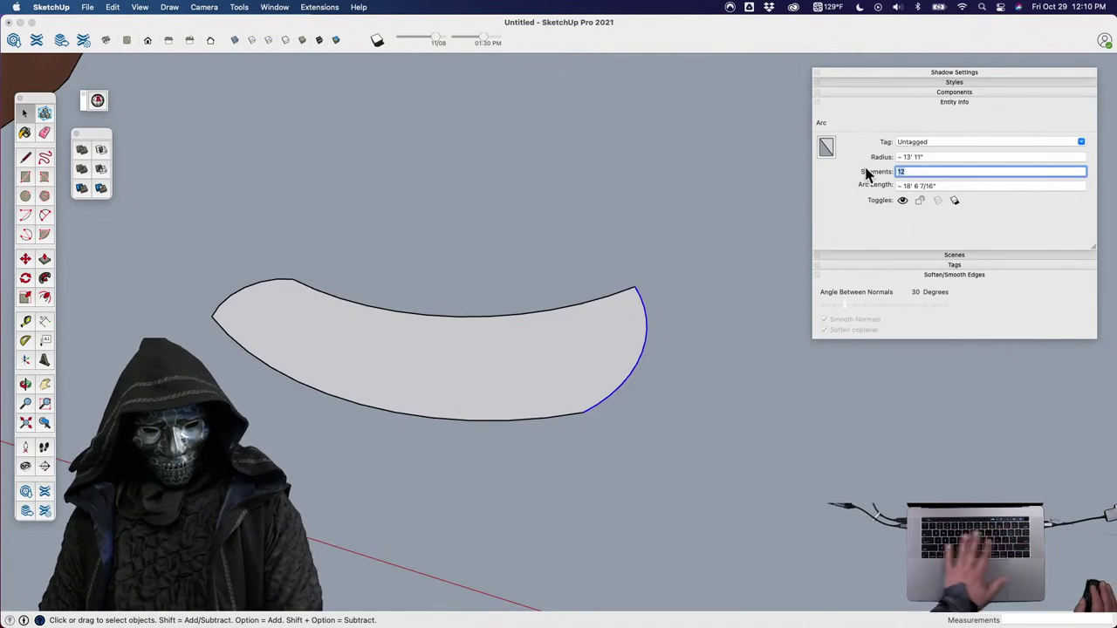
text(6)
key(Return)
Set the Arc tool to 6 sides and draw the first tooth's left side from the mouth's upper edge, bulging about 3 1/2".
key(o)
drag(524, 341, 579, 390)
scroll(491, 351, up, 5)
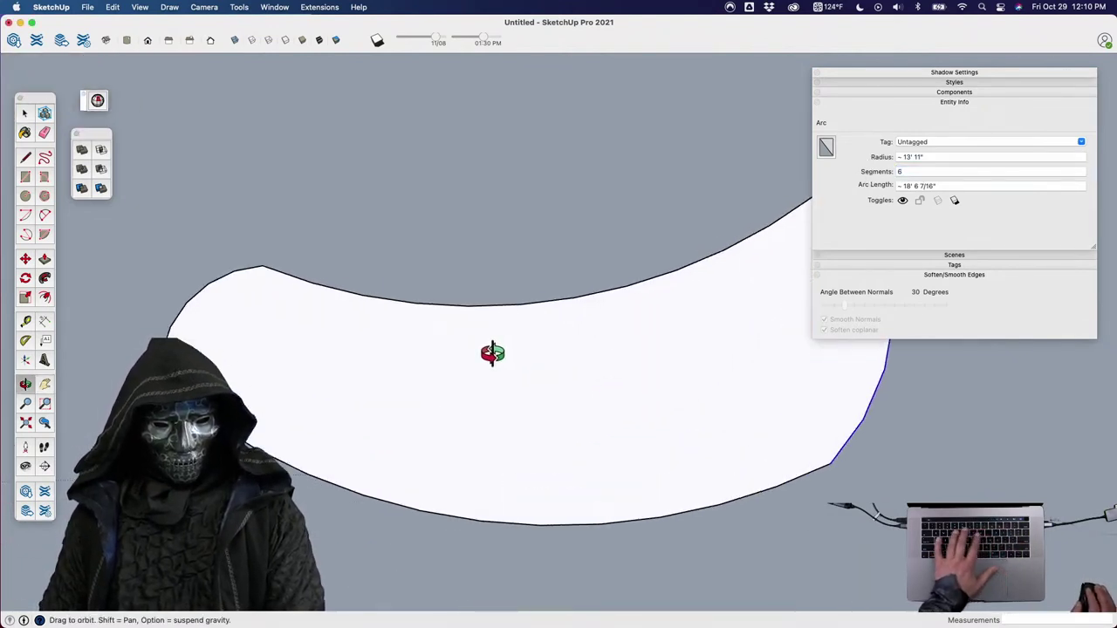
key(a)
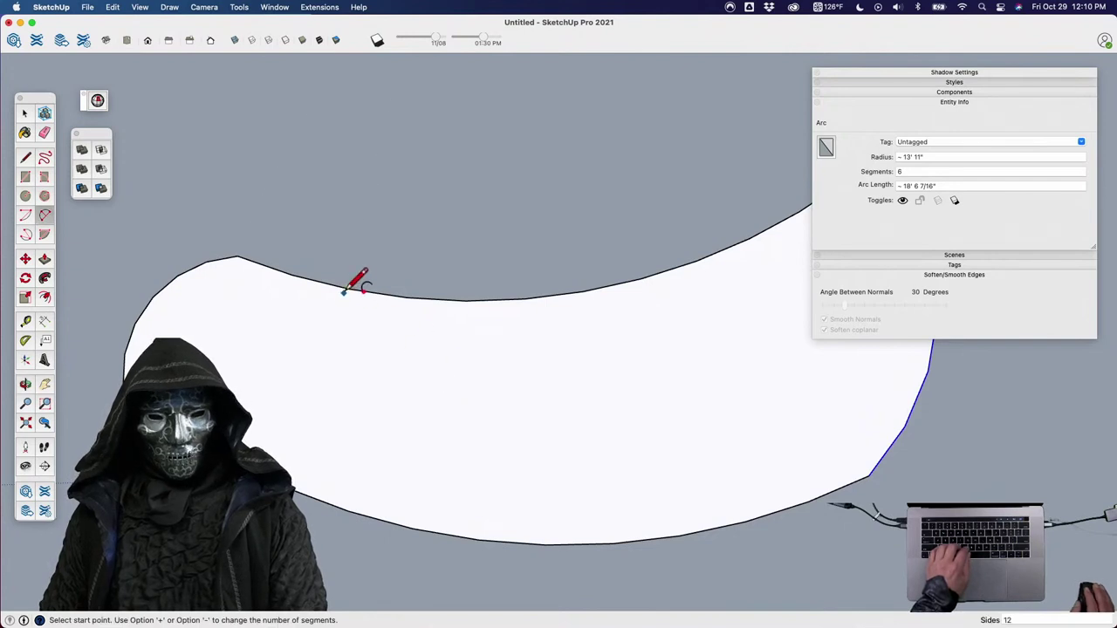
key(space)
key(a)
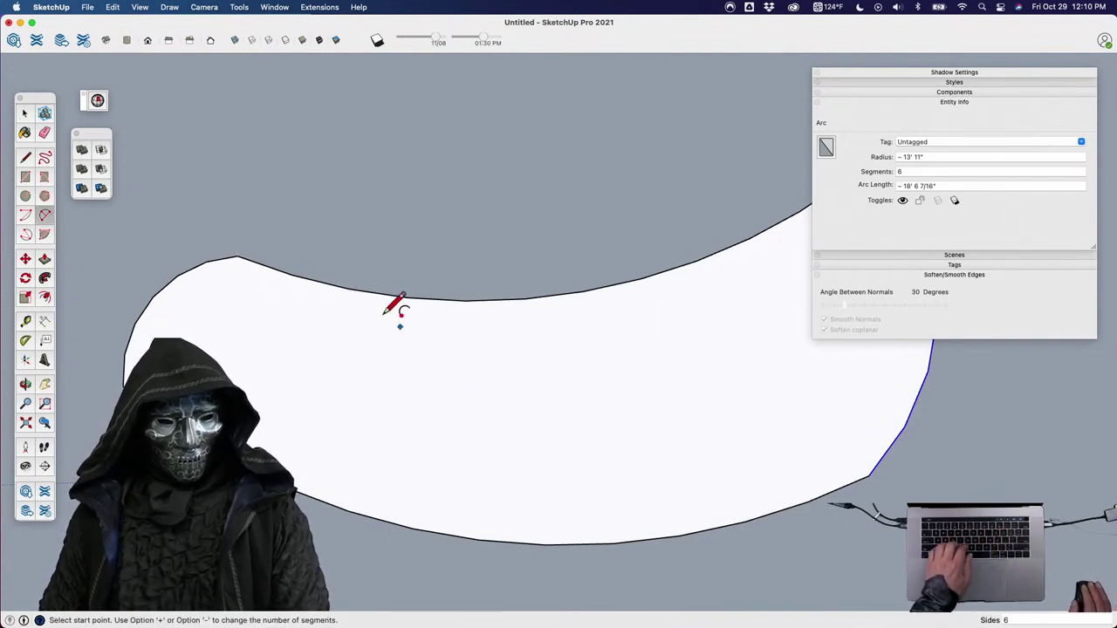
click(349, 286)
scroll(349, 287, up, 3)
click(334, 478)
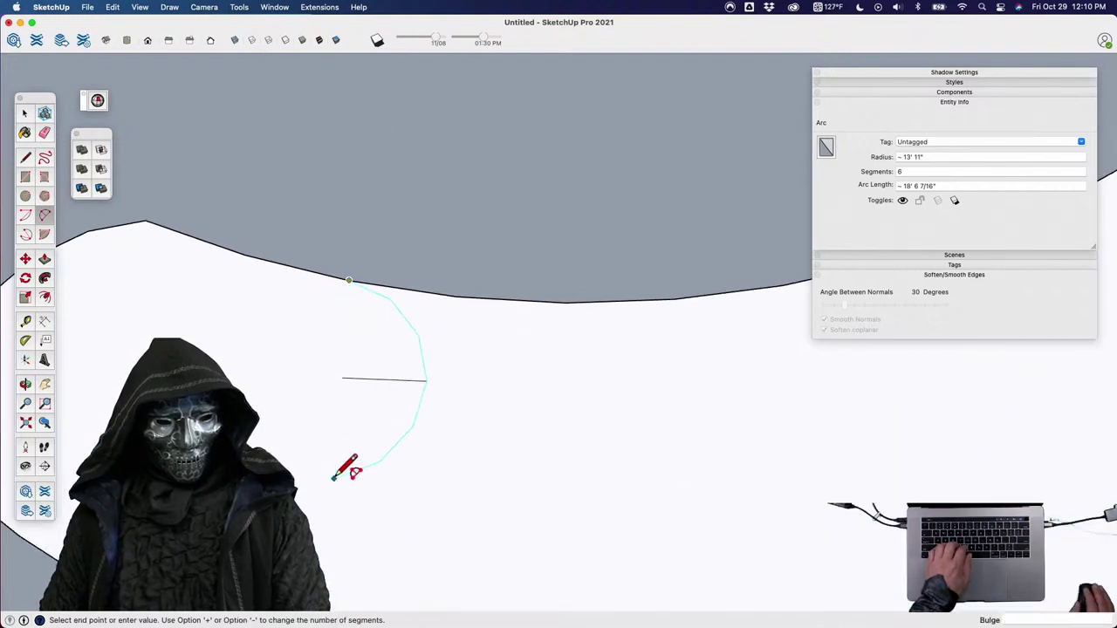
click(330, 401)
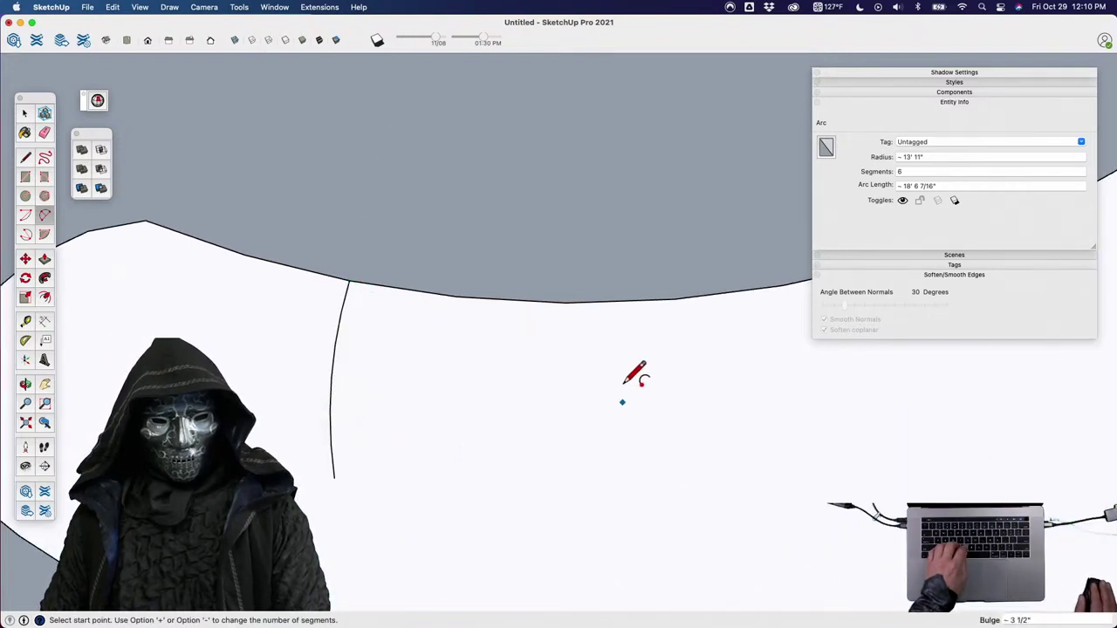
Draw the first tooth's right side from the mouth's upper edge and close its bottom with an arc bulging about 7".
click(674, 299)
click(535, 550)
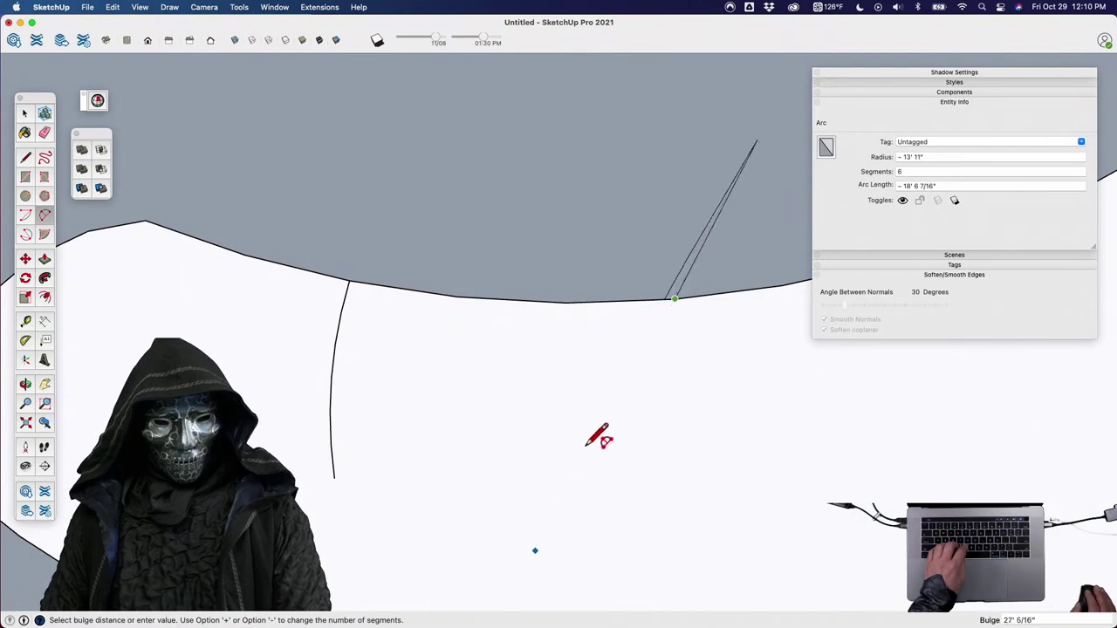
click(622, 441)
click(534, 551)
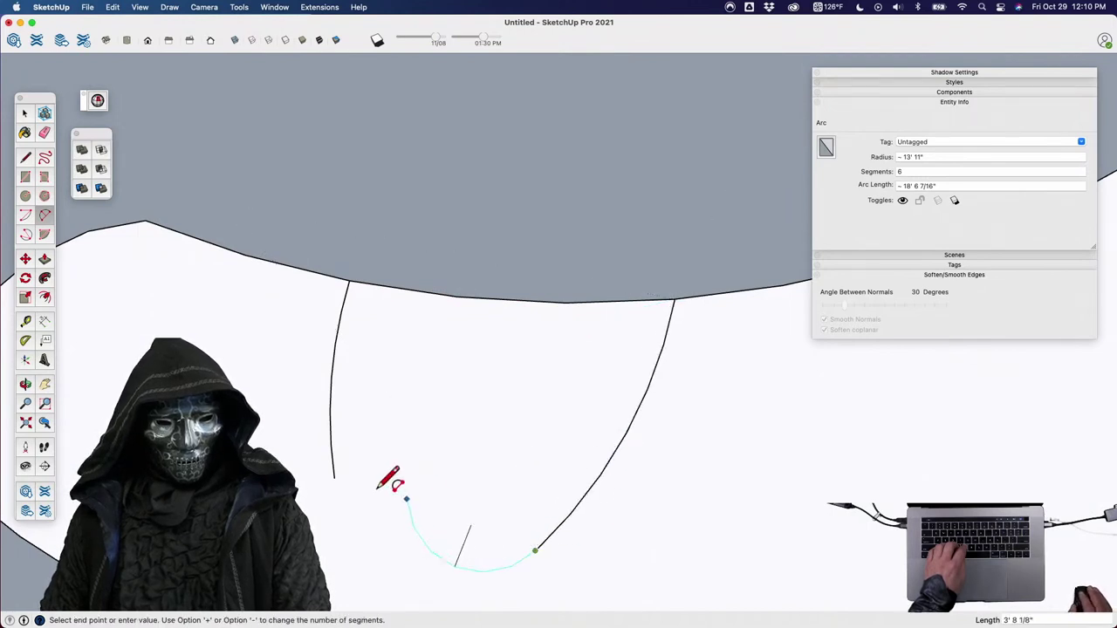
click(333, 478)
click(431, 524)
scroll(340, 364, down, 5)
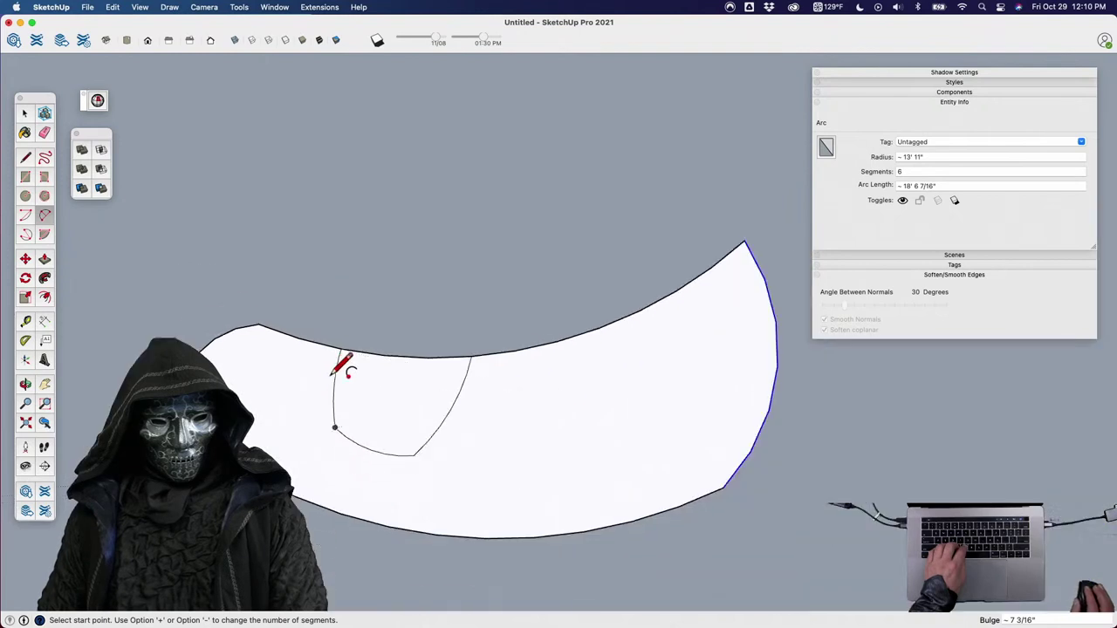
Draw the two curved sides of a second tooth from the right part of the mouth's upper edge, the left one bulging about 9 3/8".
click(557, 341)
scroll(611, 392, up, 4)
click(625, 471)
click(568, 413)
scroll(611, 401, down, 4)
scroll(694, 314, up, 4)
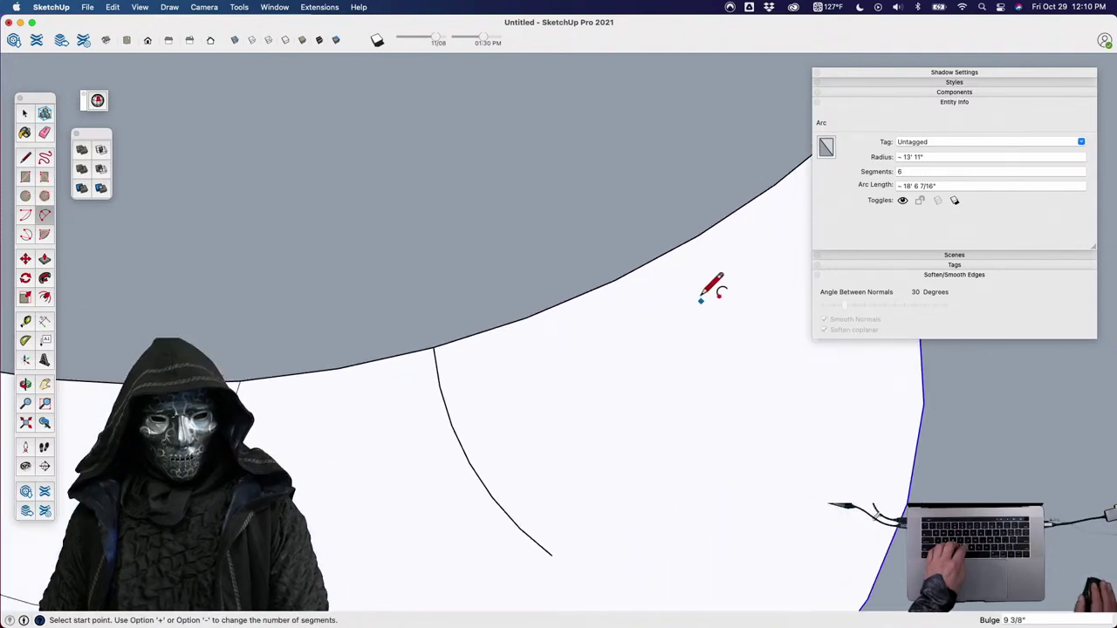
click(698, 236)
click(727, 456)
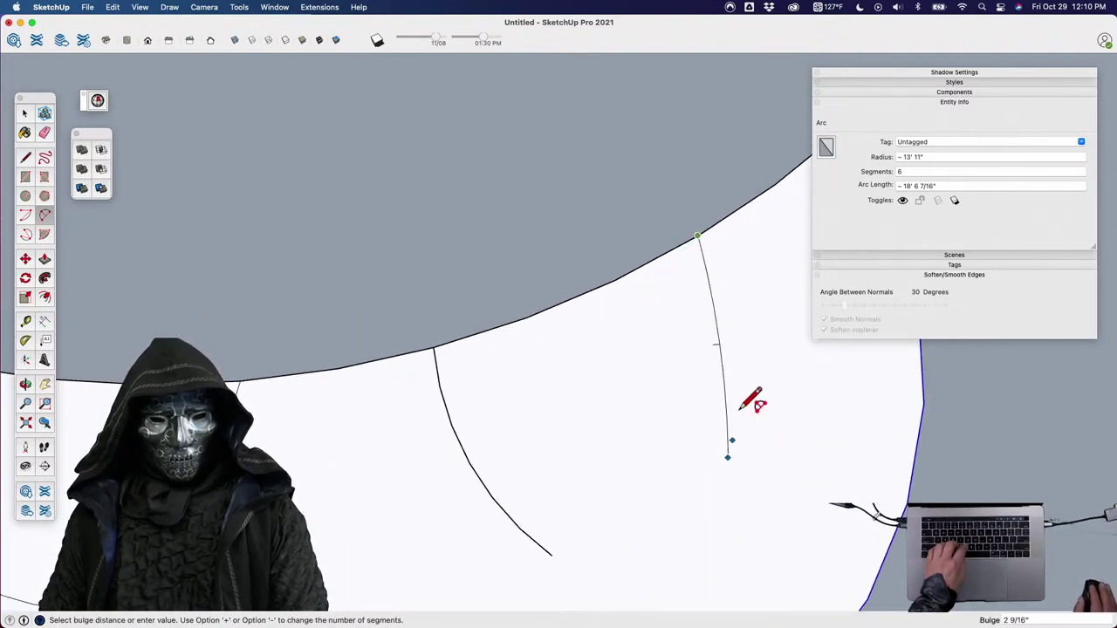
click(737, 376)
Close the bottom of the second tooth with an arc joining the lower ends of its two sides.
click(728, 458)
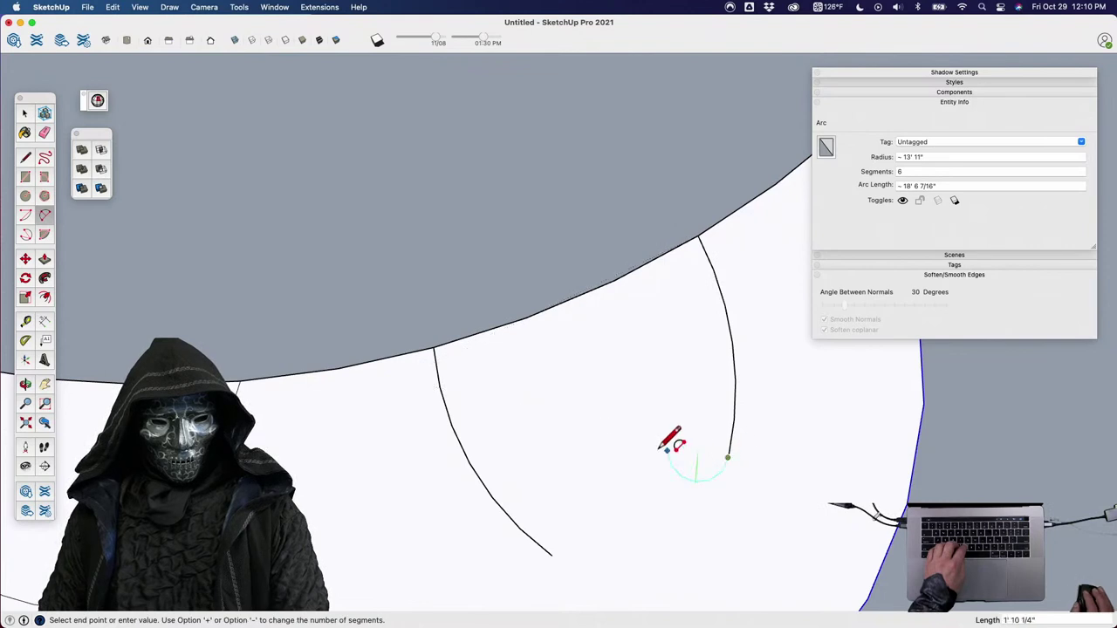
scroll(702, 460, down, 3)
scroll(618, 498, up, 3)
click(588, 516)
scroll(668, 482, up, 1)
click(663, 492)
scroll(668, 490, down, 3)
key(e)
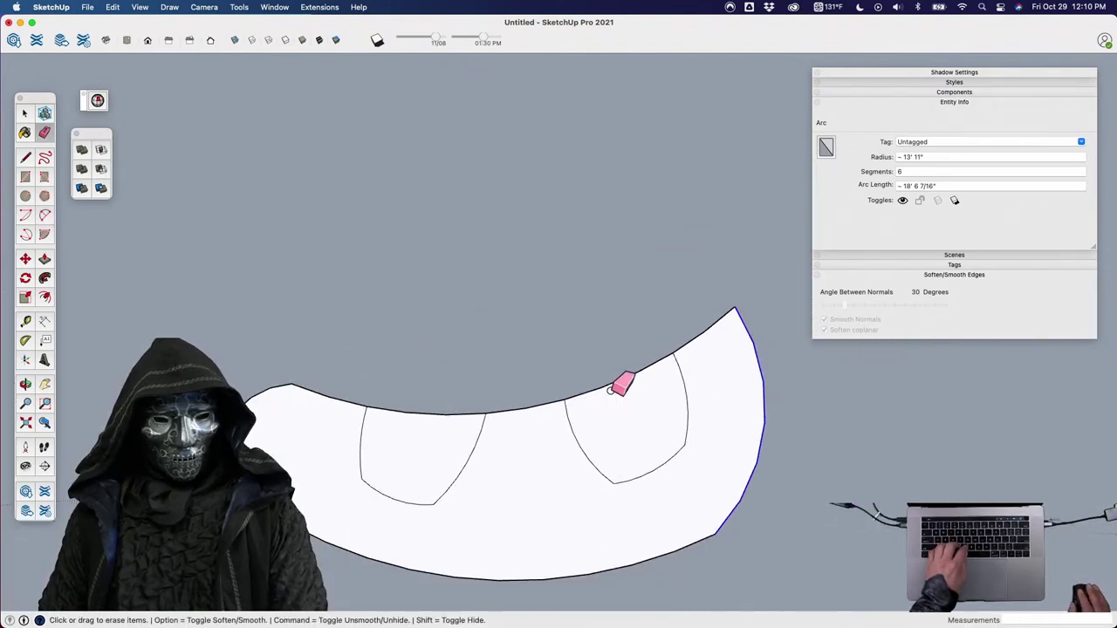
click(616, 374)
drag(447, 429, 446, 440)
Select the mouth face and both tooth faces and place a copy of them above the original.
scroll(446, 449, down, 2)
mouse_move(446, 449)
middle_down()
mouse_move(533, 500)
mouse_move(414, 327)
mouse_move(463, 425)
mouse_move(464, 406)
mouse_move(483, 433)
middle_up()
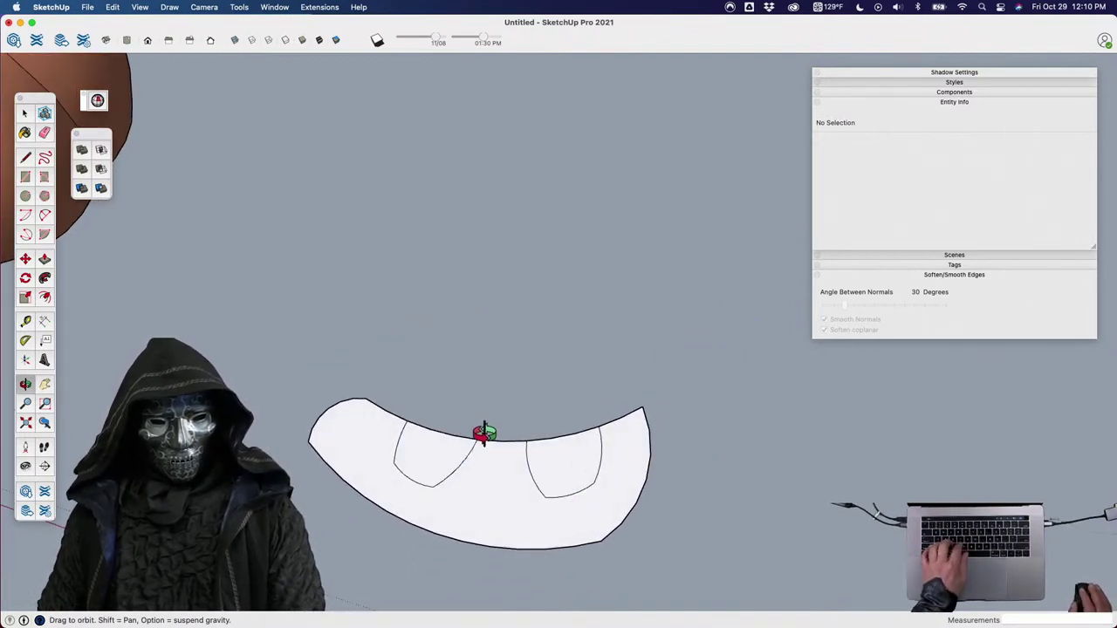
key(space)
click(479, 488)
shift+click(456, 469)
shift+click(556, 479)
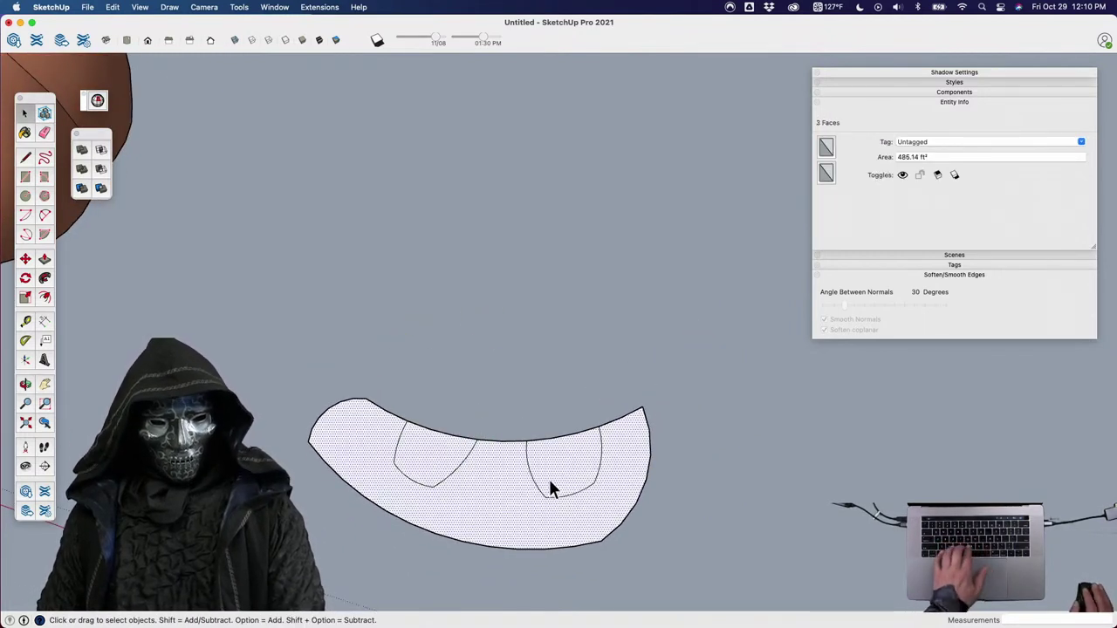
scroll(519, 472, down, 2)
key(m)
key(alt)
click(523, 497)
click(547, 341)
Erase the upper edges of both teeth in the original mouth and the tooth outlines inside the copy.
key(e)
click(477, 449)
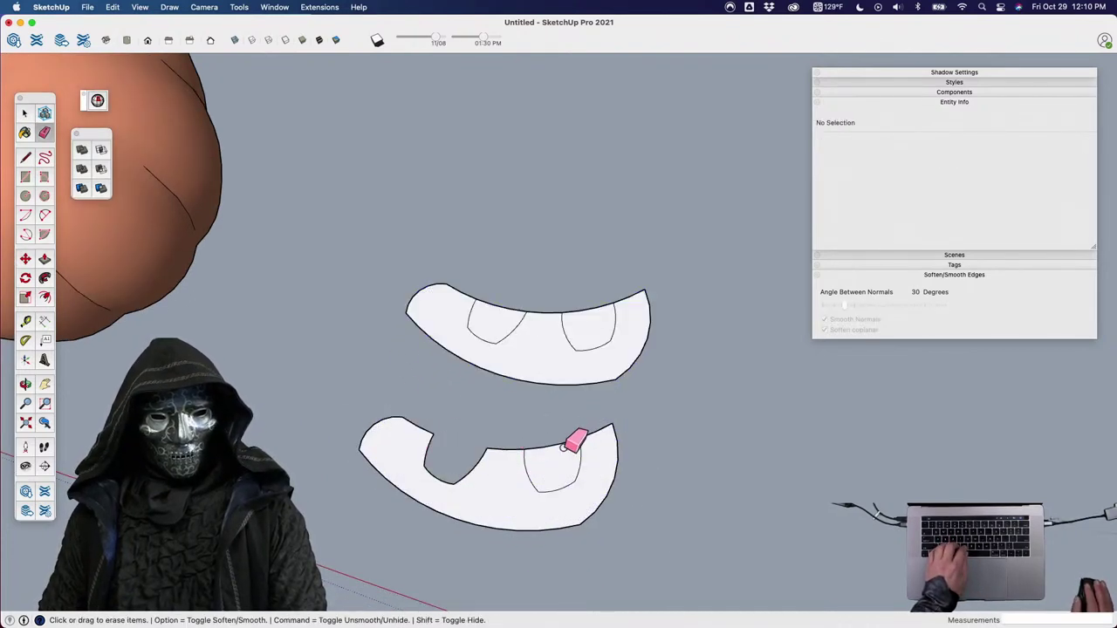
click(565, 446)
mouse_move(575, 349)
mouse_down()
mouse_move(566, 354)
mouse_move(616, 333)
mouse_up()
alt+drag(534, 334, 473, 338)
Rotate the plain copy about 184.4 degrees so it arches upward, and move it further above the mouth as an eye shape.
key(space)
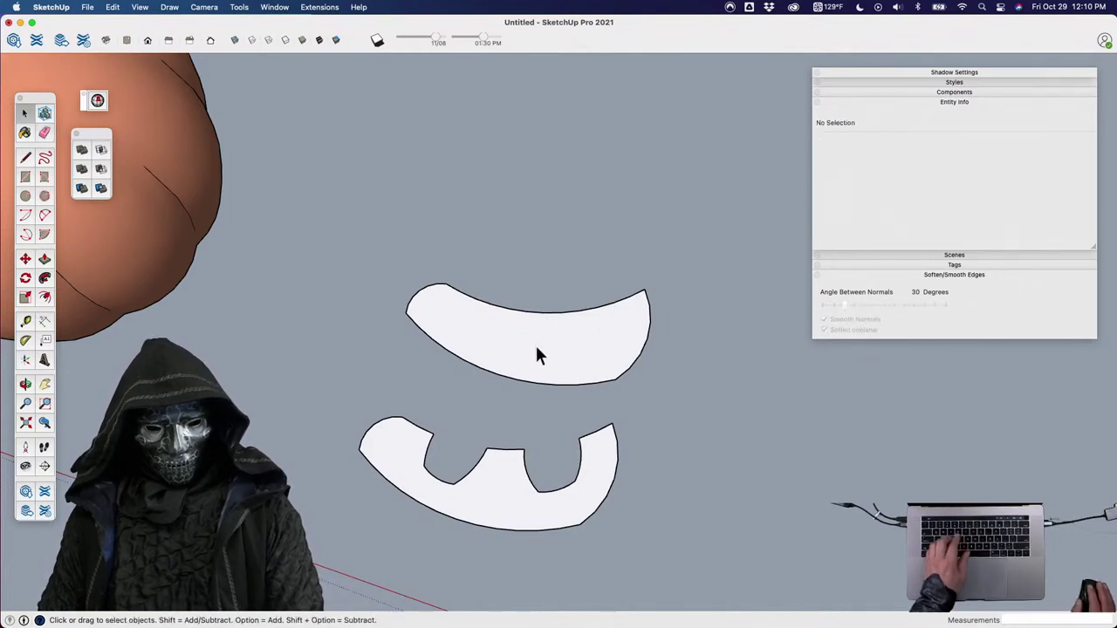
click(553, 351)
key(q)
click(532, 343)
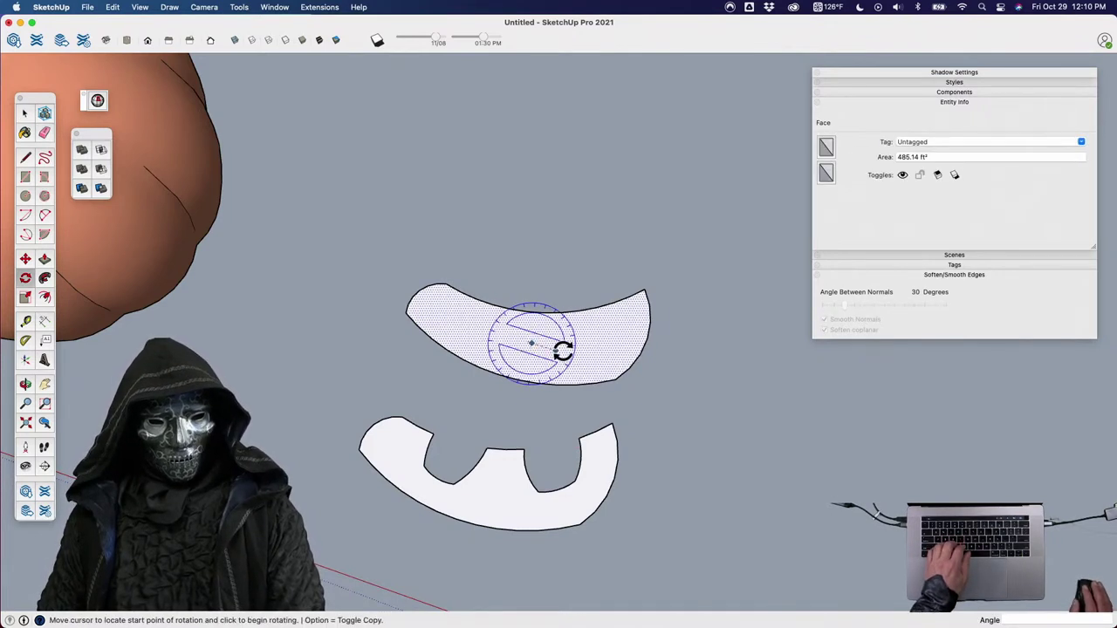
click(563, 353)
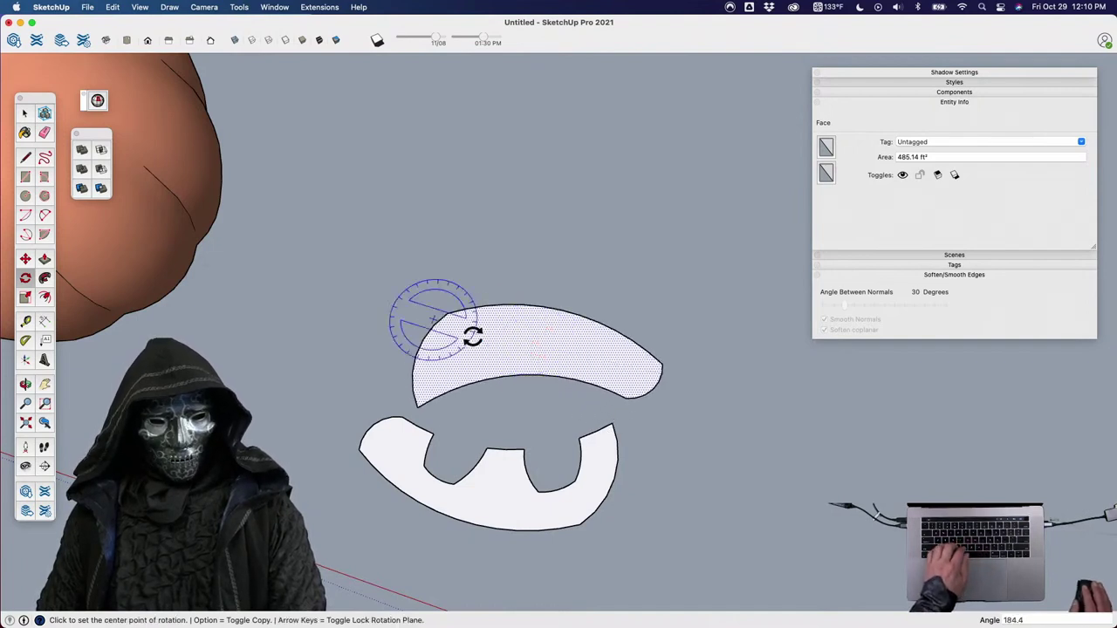
key(m)
click(567, 366)
click(488, 307)
Draw a downward-bulging pupil arc on the eye shape's lower edge and erase the edge segment between its ends.
key(a)
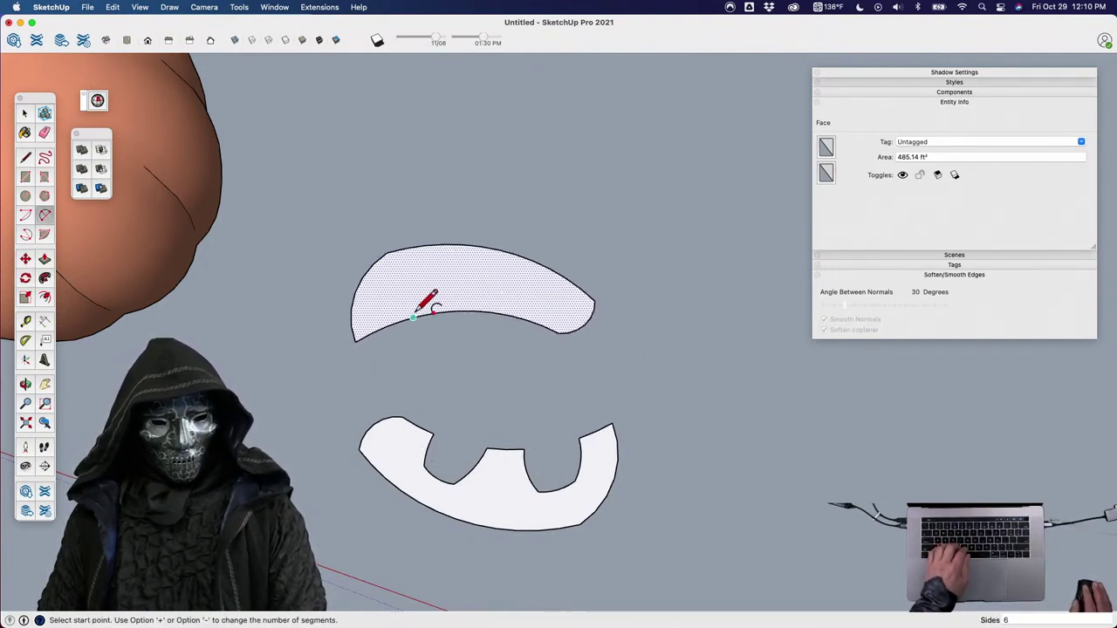
click(465, 359)
key(e)
click(503, 323)
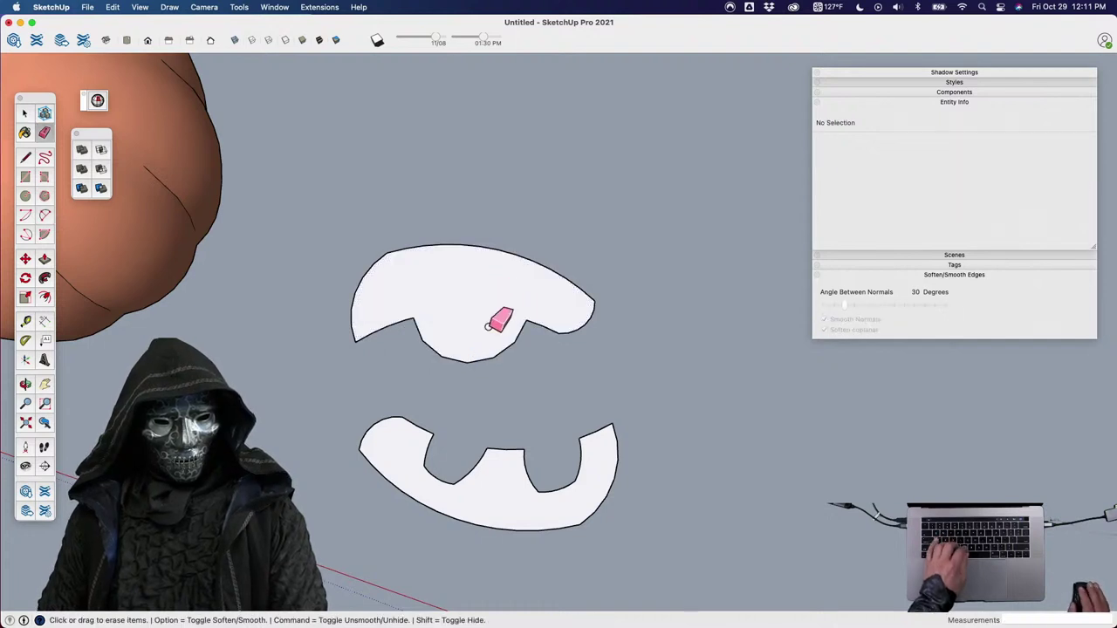
Move the eye shape's lower-left corner inward along the lower edge by about 6' 5 1/2".
scroll(388, 324, up, 3)
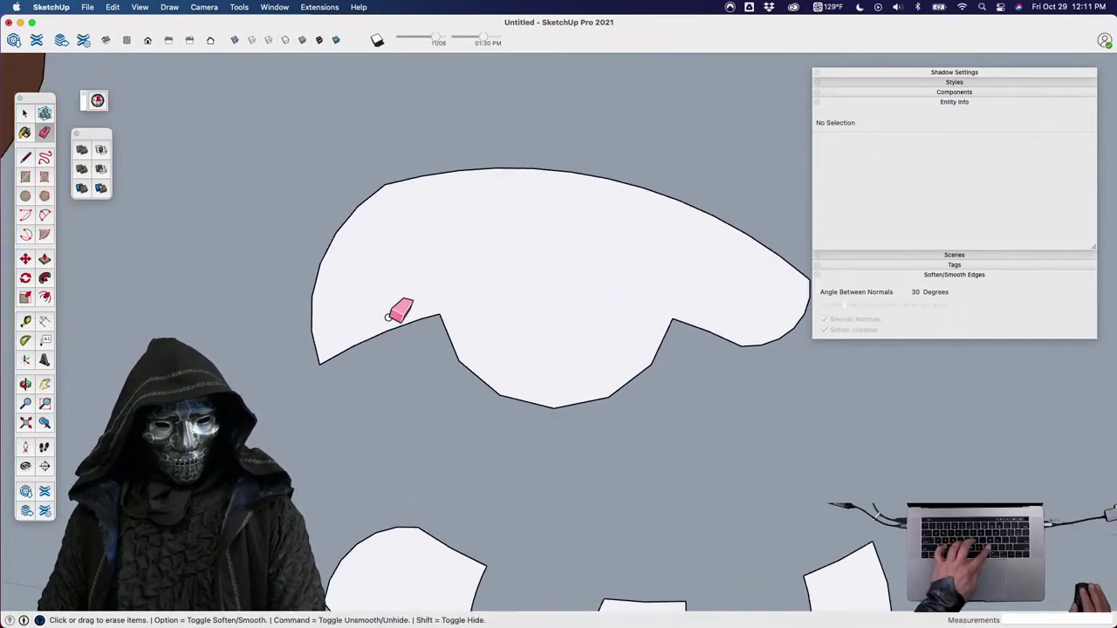
key(m)
click(318, 364)
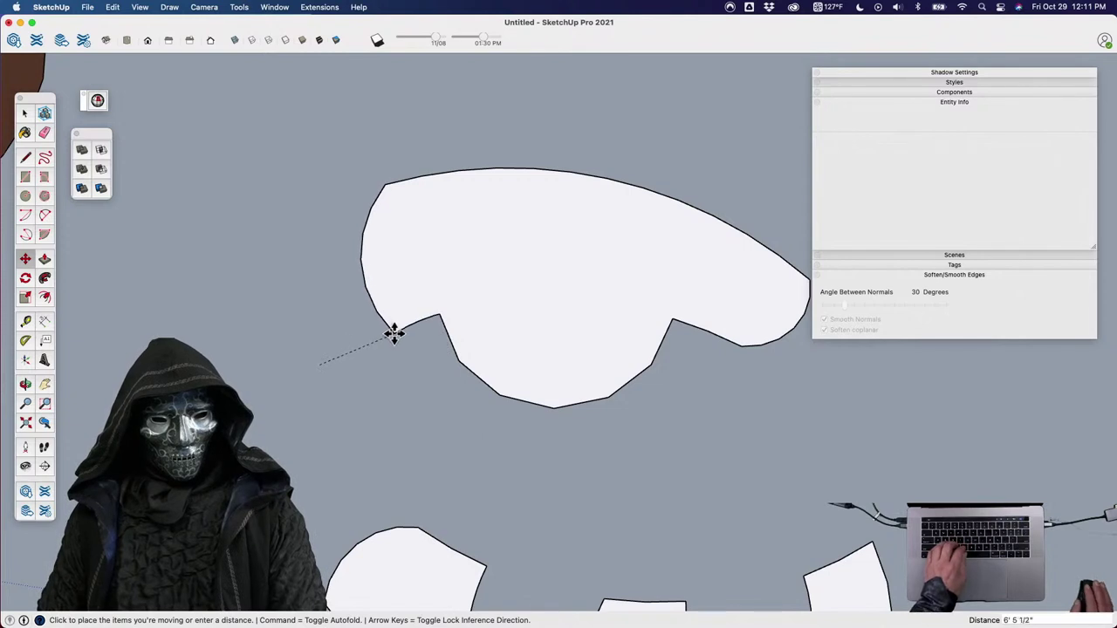
click(393, 333)
key(space)
Scale the eye uniformly to about 0.44 and move it about 8' 9 5/8" toward the mouth.
scroll(406, 323, down, 3)
click(443, 342)
key(s)
click(617, 283)
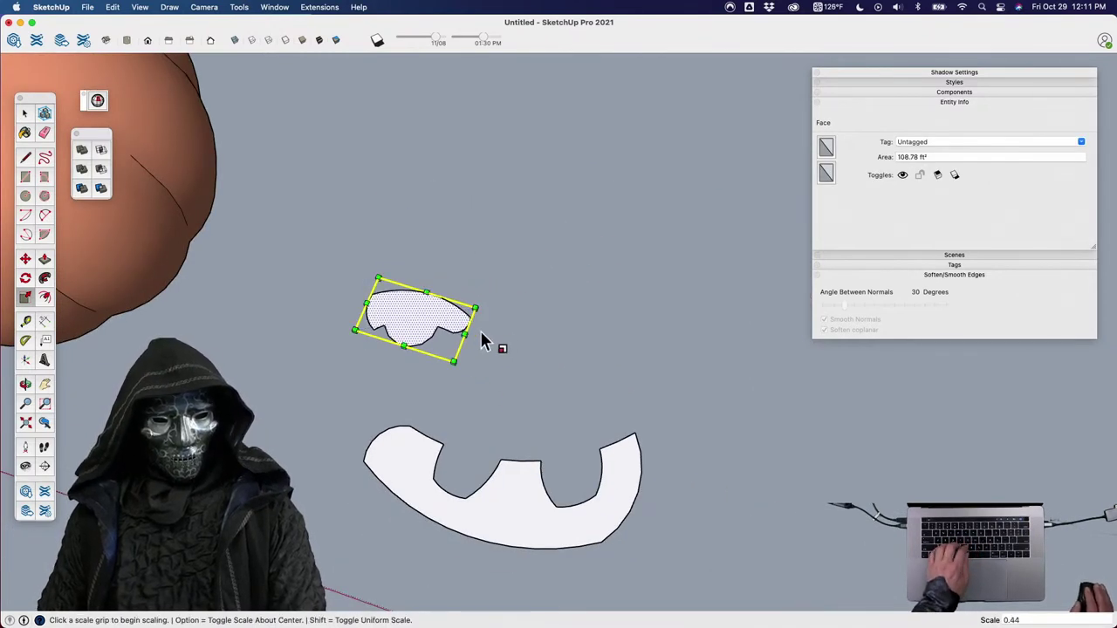
click(487, 333)
key(m)
click(410, 310)
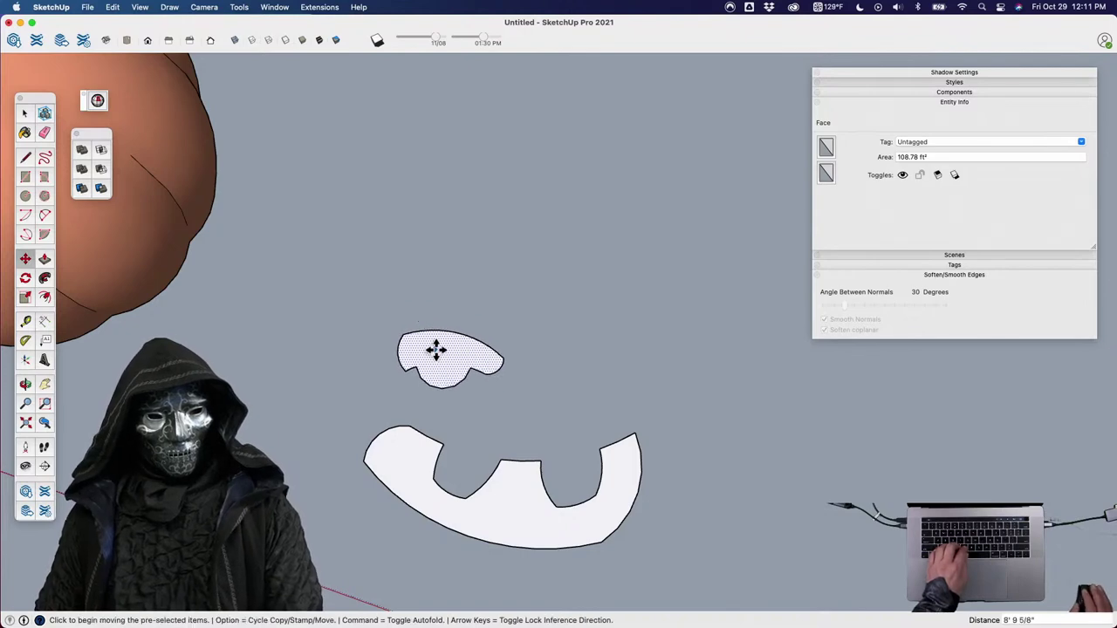
click(464, 396)
middle_drag(463, 395, 389, 317)
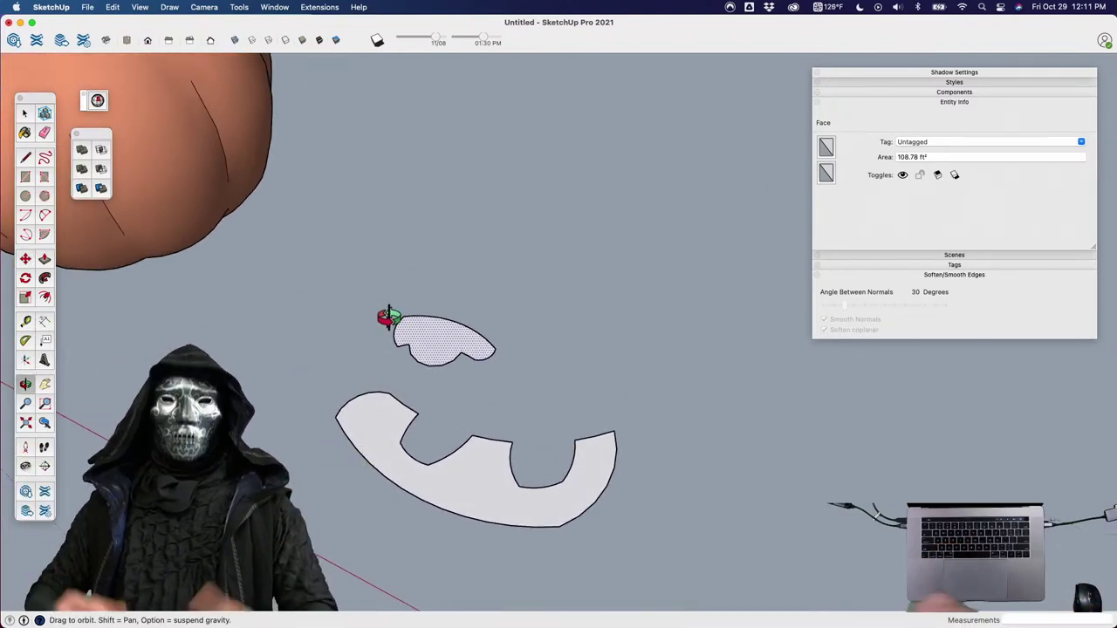
Place a copy of the eye to the right of the original, above the mouth.
middle_drag(388, 316, 432, 423)
key(m)
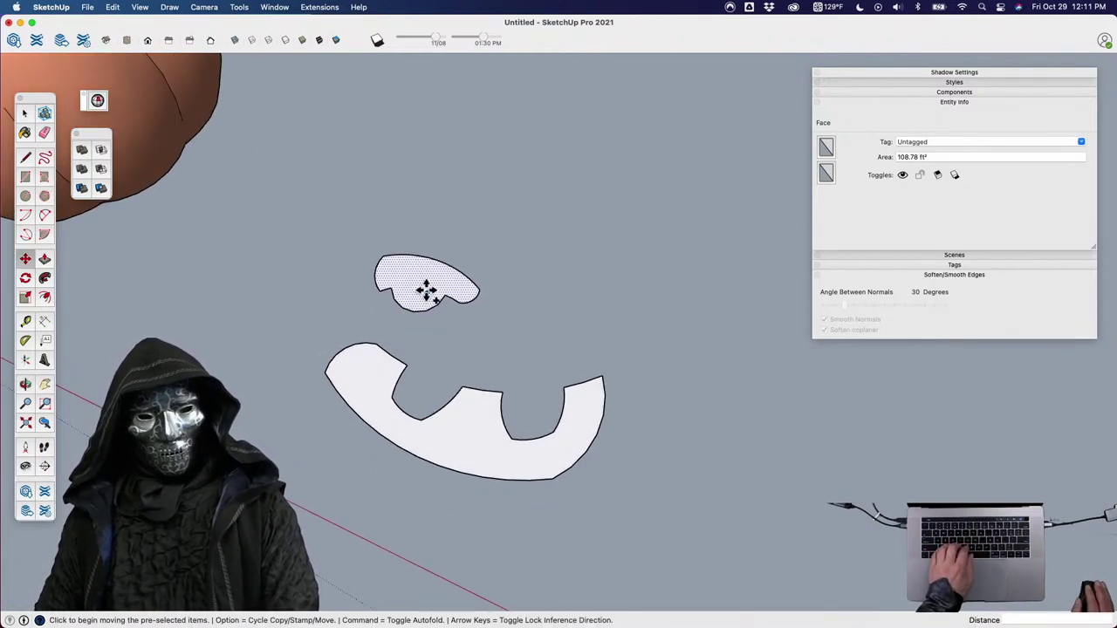
click(419, 294)
key(alt)
click(548, 307)
Mirror the copied eye by scaling it past its opposite side, and move it back beside the first eye.
key(s)
click(511, 277)
click(689, 360)
key(m)
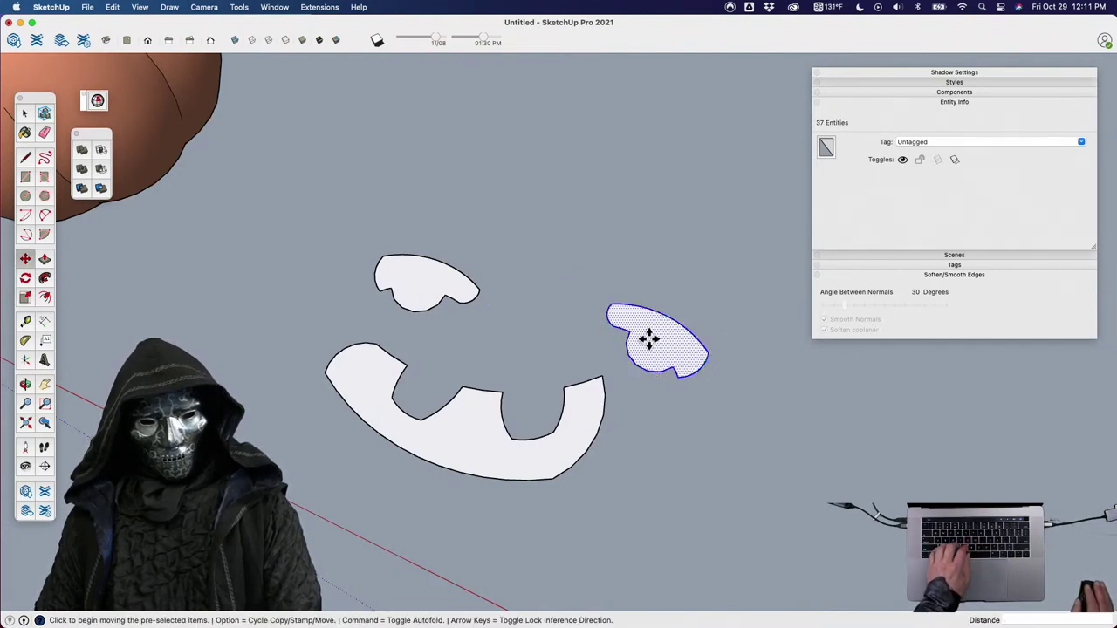
click(648, 336)
click(543, 301)
Rotate the left eye slightly counterclockwise above the mouth and clear the selection.
key(space)
click(443, 302)
middle_drag(443, 302, 520, 392)
key(space)
key(q)
click(506, 307)
click(521, 290)
key(space)
click(574, 339)
scroll(536, 319, down, 3)
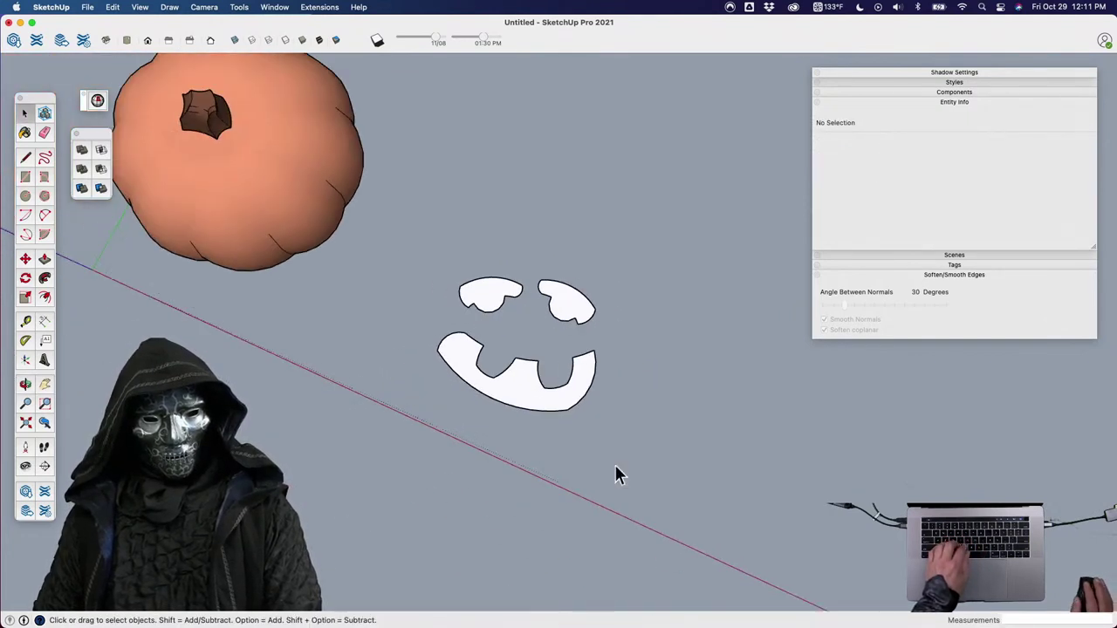
Extrude the two eye faces and the toothed mouth face upward by the same tall distance.
middle_drag(526, 393, 511, 319)
key(p)
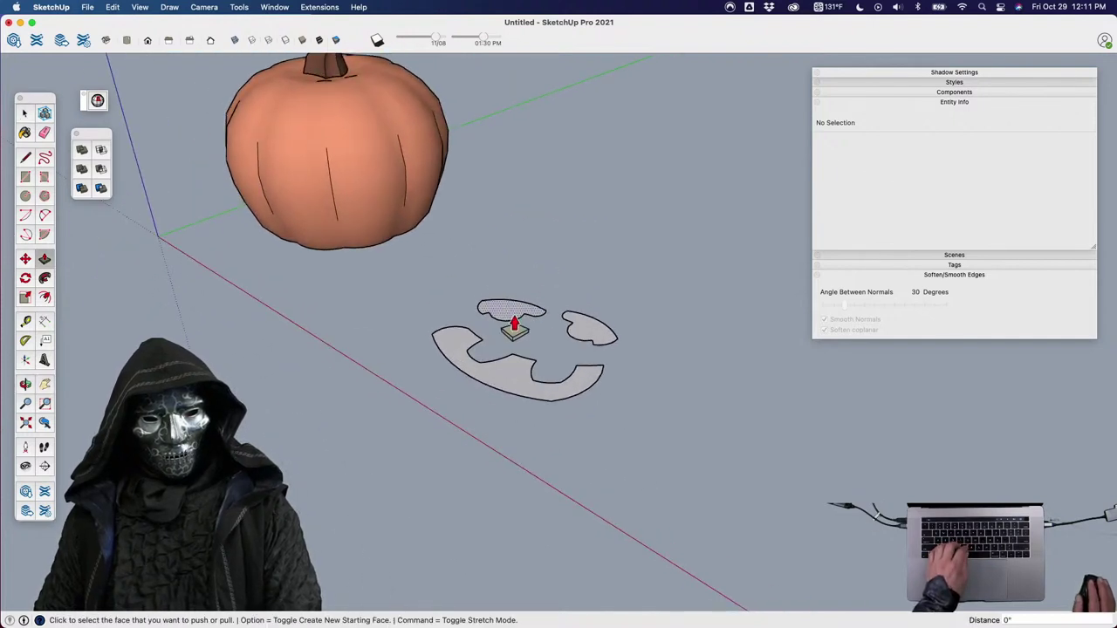
click(511, 319)
click(529, 186)
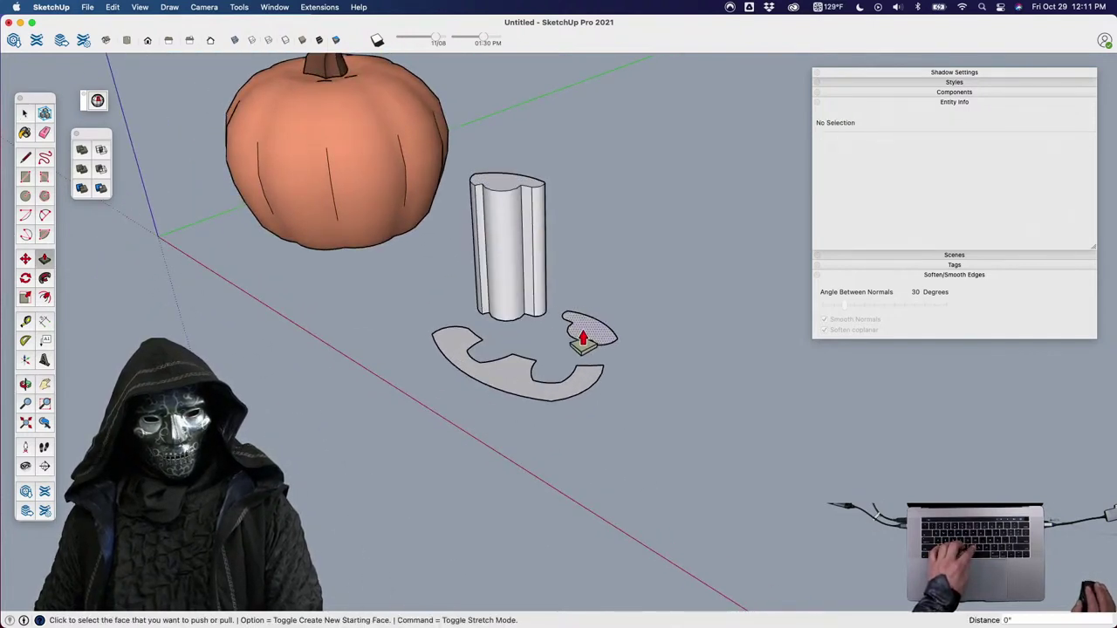
double_click(581, 332)
double_click(523, 382)
Group the extruded eyes and mouth, and rotate the group upright so the face points forward.
middle_drag(524, 375, 718, 325)
click(481, 265)
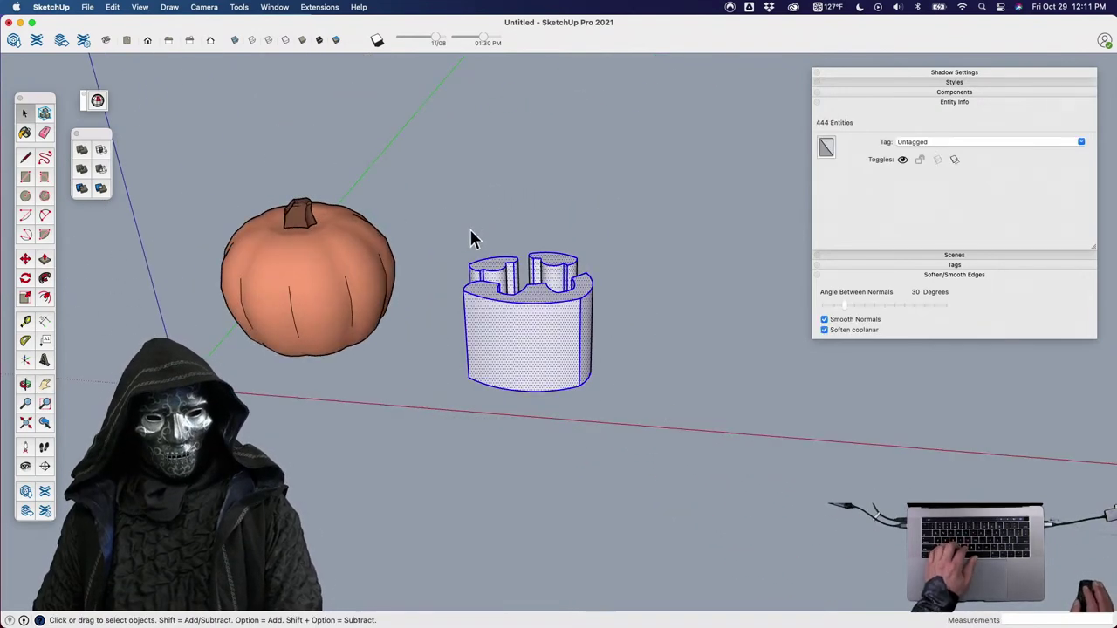
middle_drag(480, 265, 473, 317)
key(m)
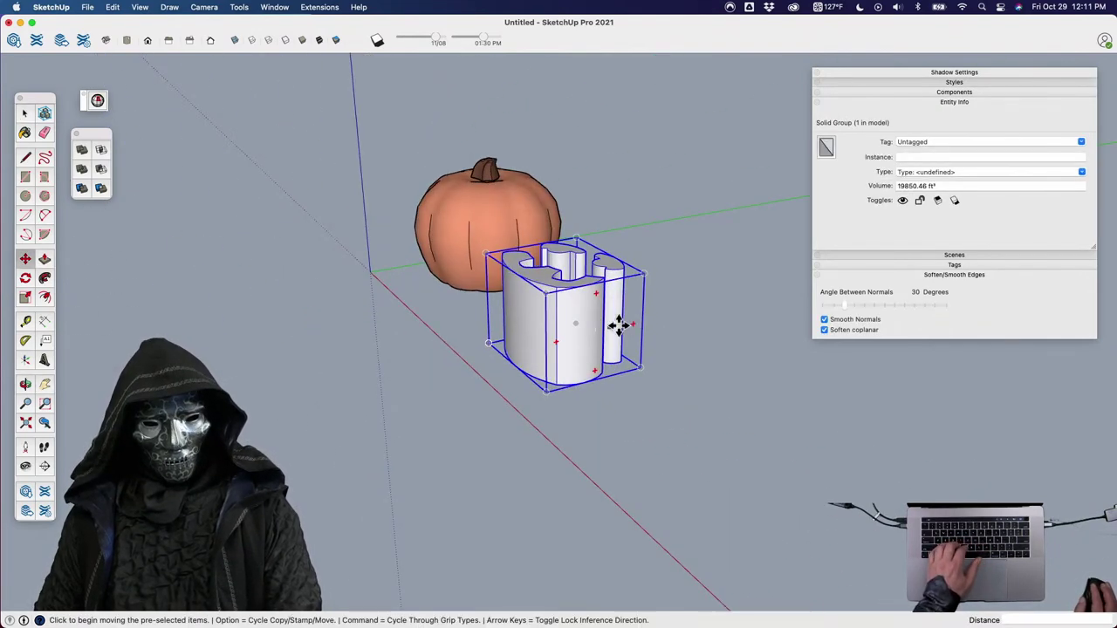
click(631, 326)
middle_drag(542, 316, 676, 443)
Scale the face group down uniformly to about half its size.
key(s)
click(686, 316)
click(593, 345)
Move the face group onto the front of the pumpkin so its extrusions run through the shell.
key(m)
click(704, 467)
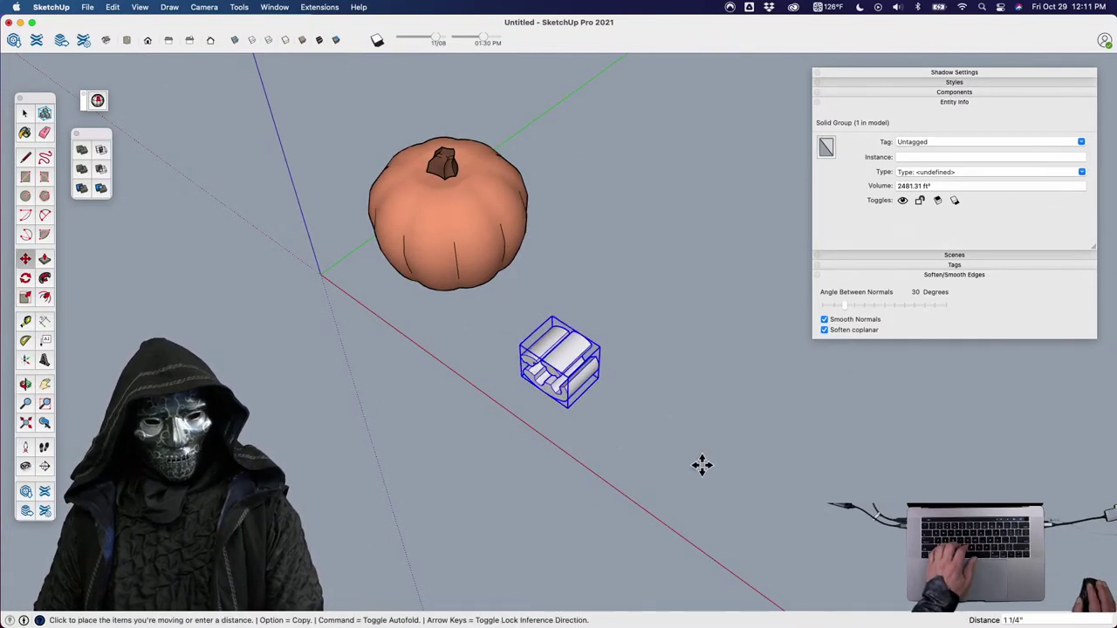
middle_drag(550, 358, 581, 394)
scroll(581, 394, up, 3)
click(573, 390)
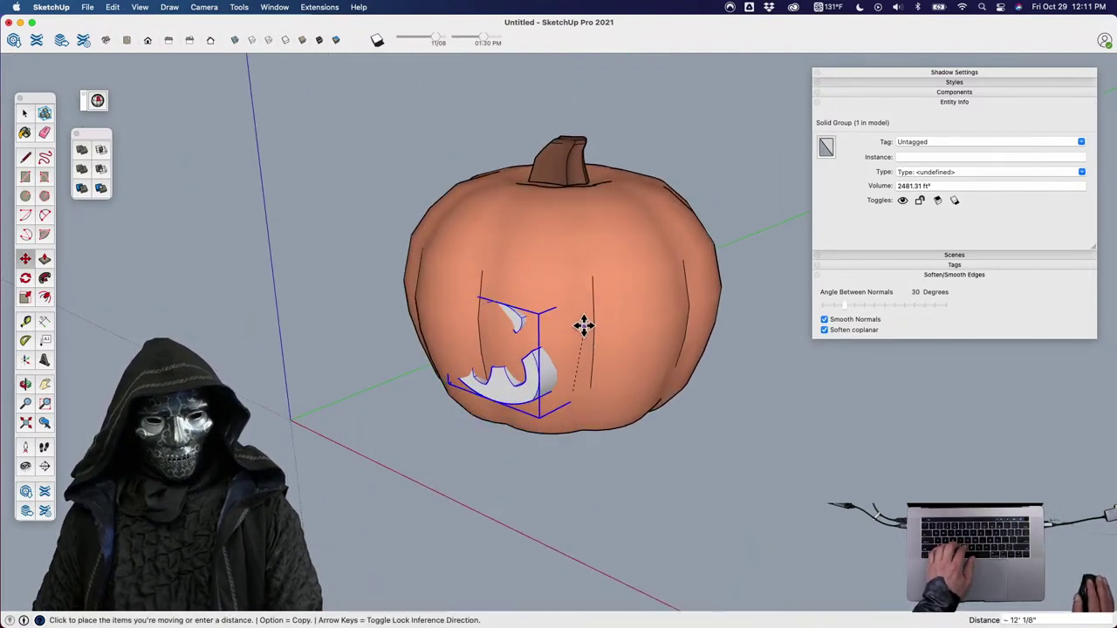
middle_drag(583, 316, 741, 241)
scroll(548, 488, down, 2)
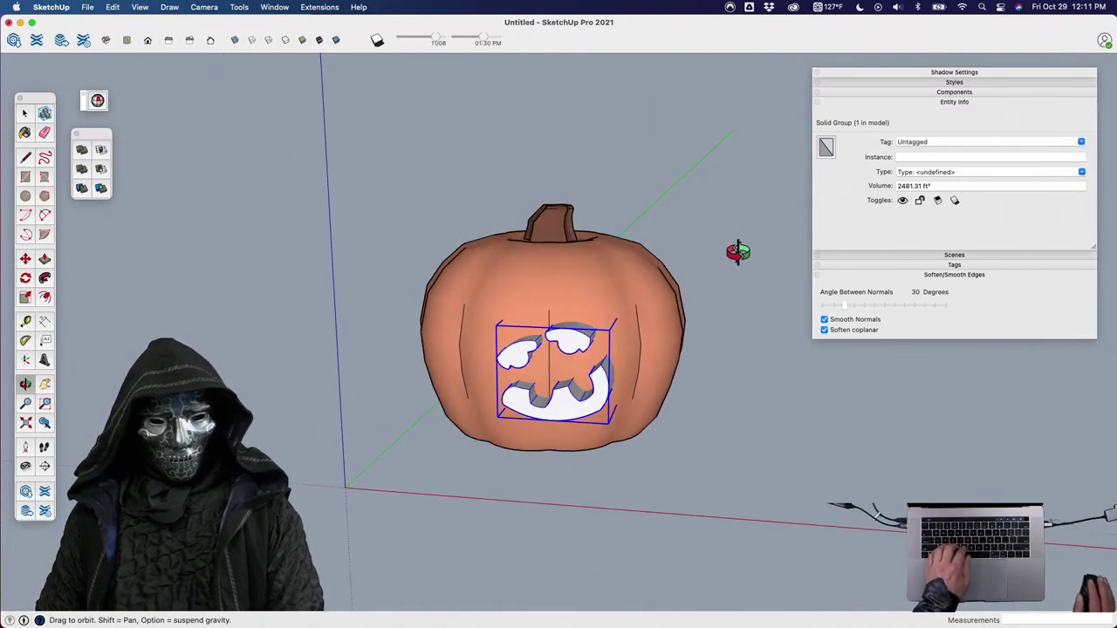
click(598, 371)
Scale the face group up uniformly by about 1.29.
key(s)
click(610, 323)
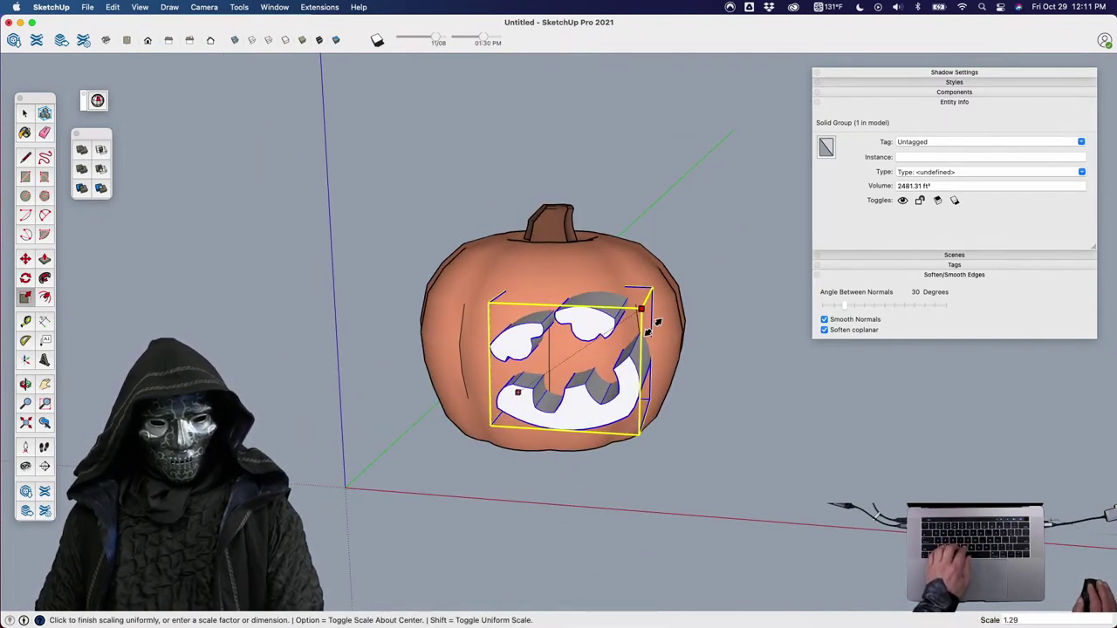
click(642, 326)
Rotate the face group slightly about its vertical axis to line it up with the pumpkin's front.
middle_drag(643, 326, 634, 522)
key(m)
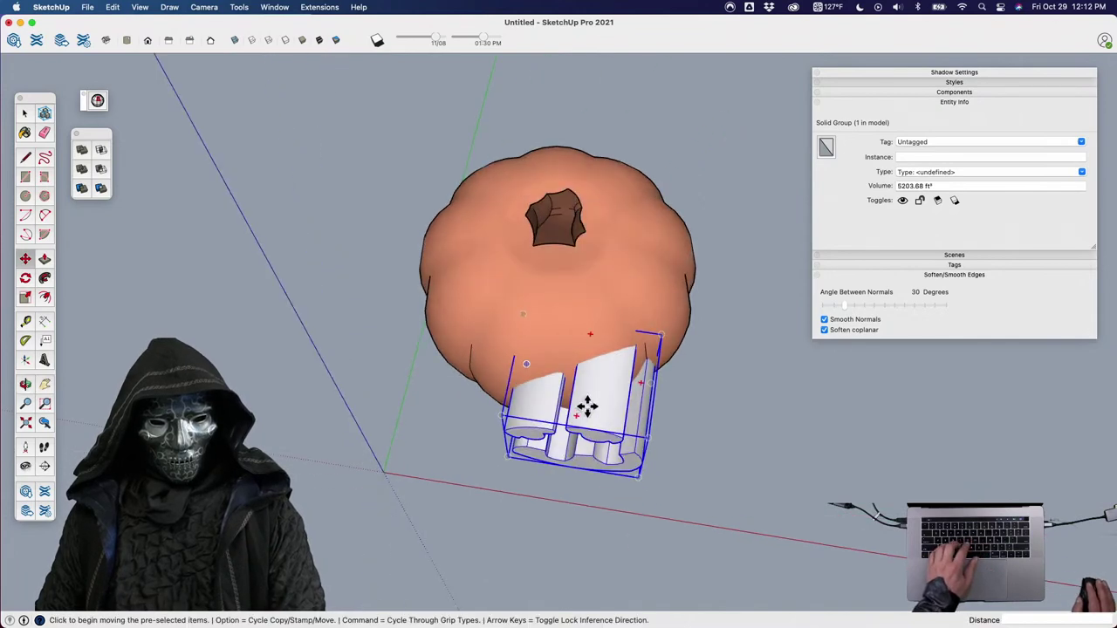
click(581, 415)
click(602, 441)
shift+middle_drag(602, 442, 639, 481)
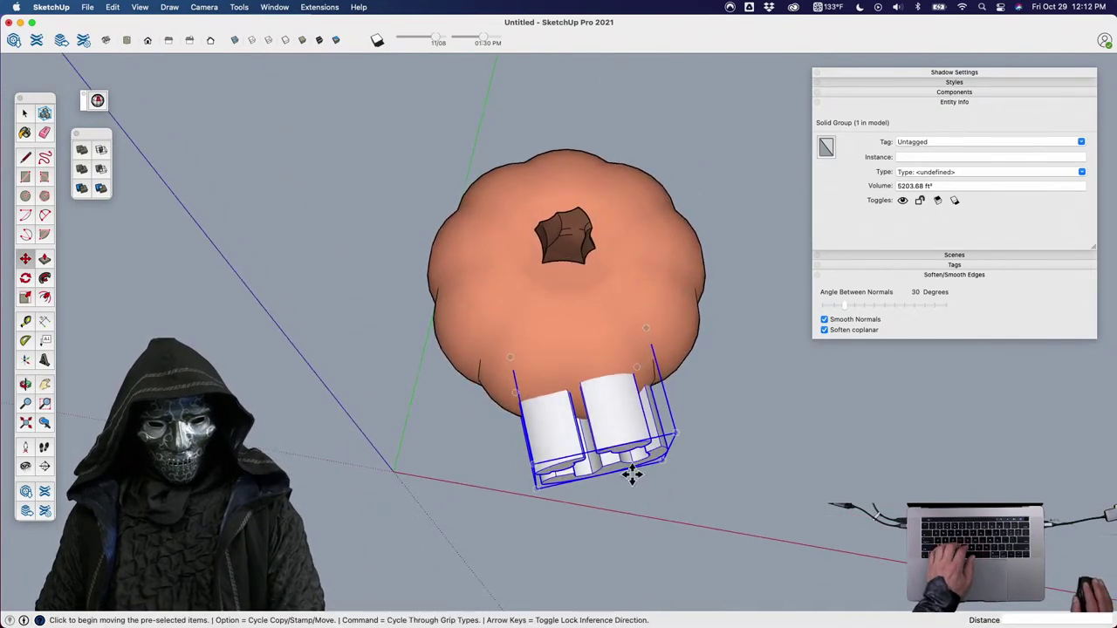
click(605, 436)
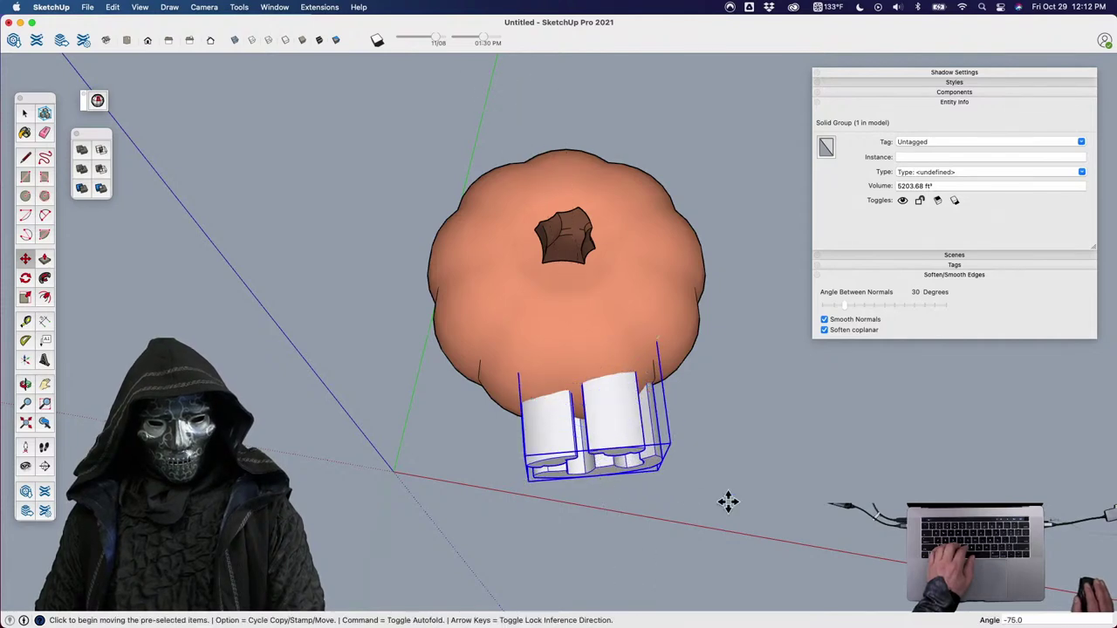
Adjust how deep the face group sits in the pumpkin's front wall by moving it toward the pumpkin.
middle_drag(713, 496, 456, 468)
scroll(444, 429, up, 5)
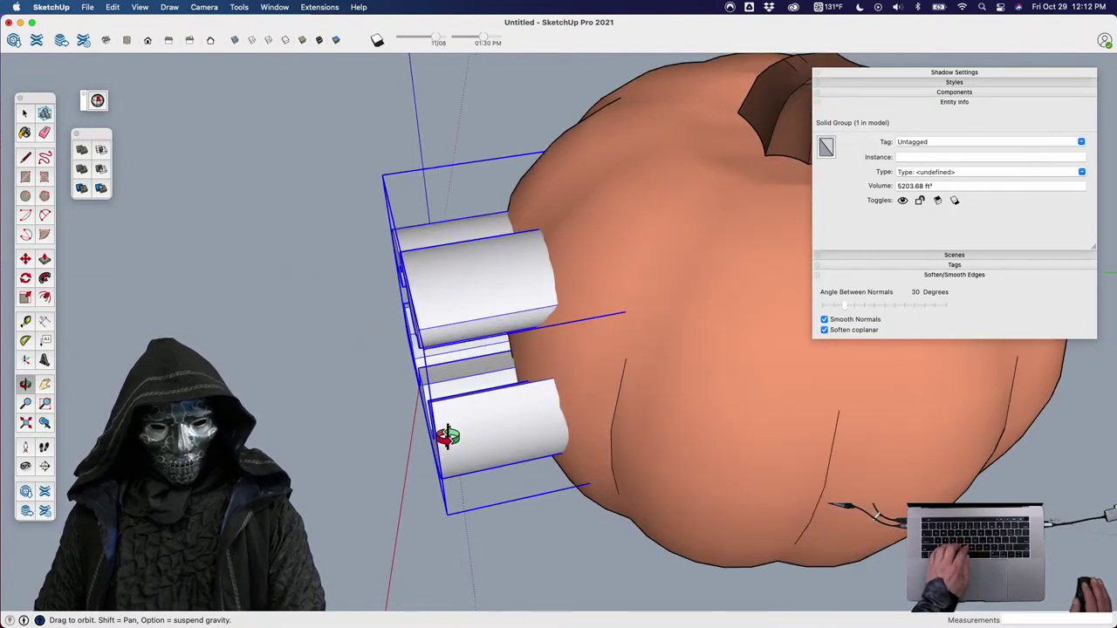
key(m)
click(461, 431)
key(space)
key(m)
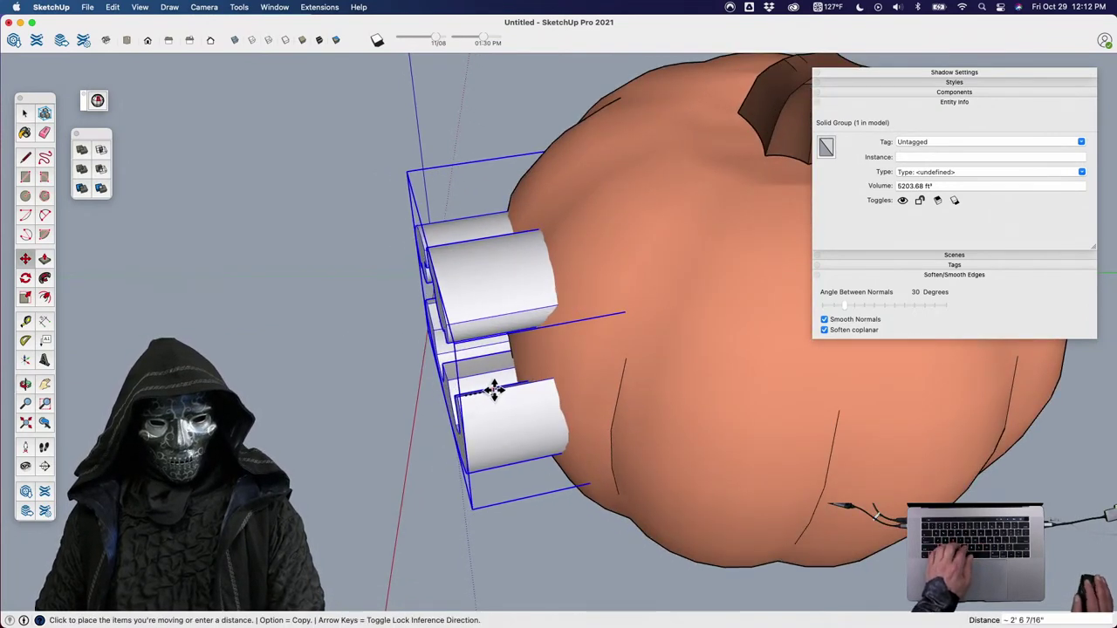
middle_drag(498, 386, 623, 516)
click(622, 517)
Try subtracting the face group from the pumpkin, inspect the cut openings, and undo the subtraction.
click(589, 397)
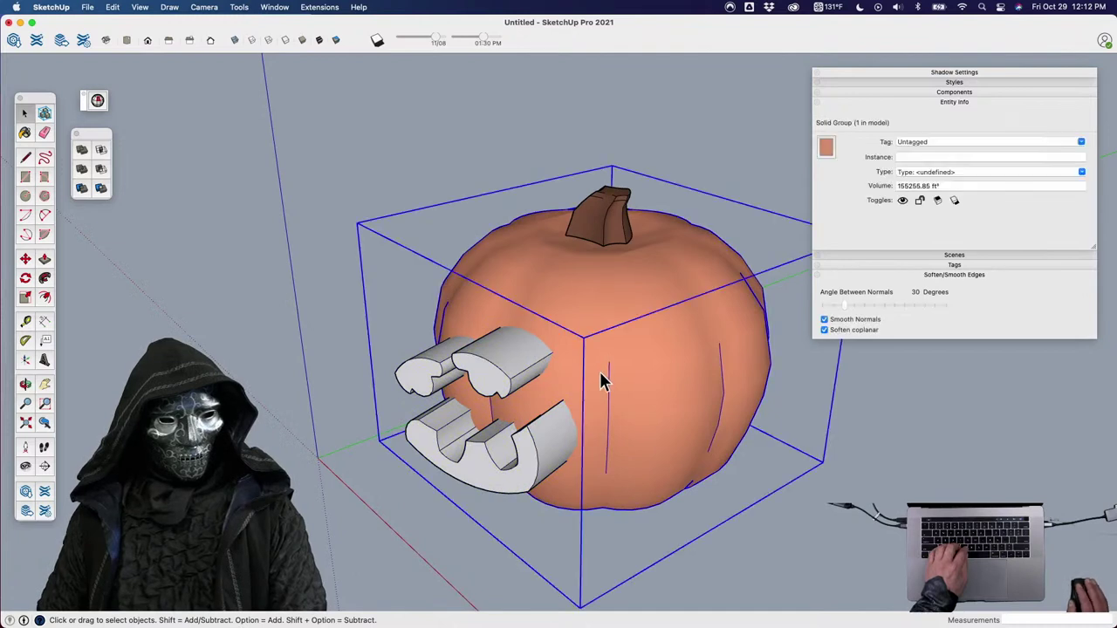
drag(100, 134, 122, 158)
click(232, 299)
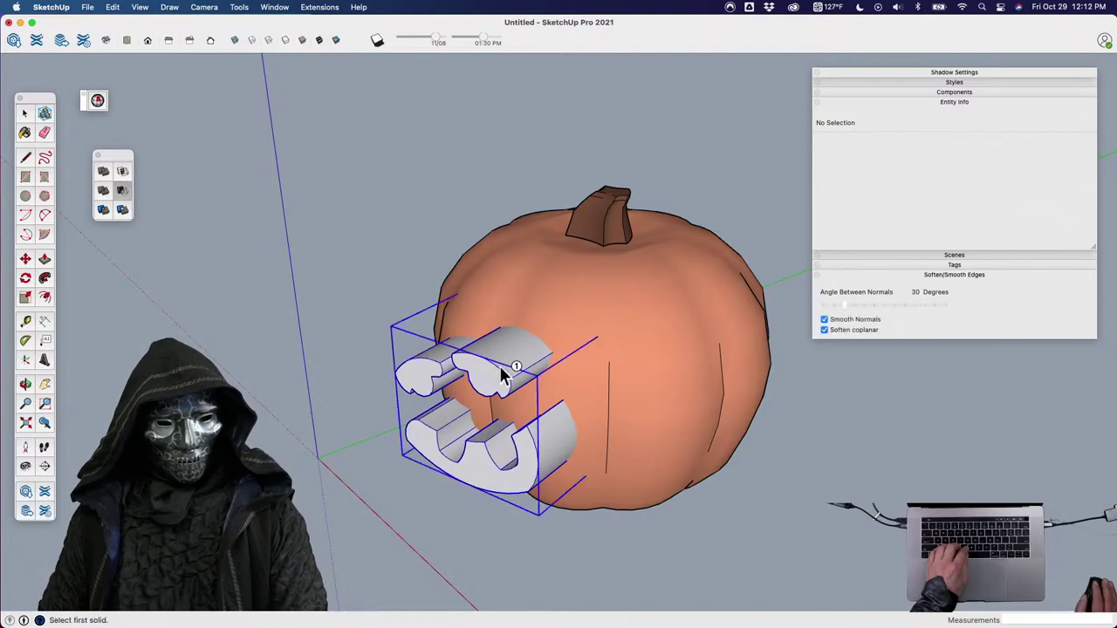
click(610, 333)
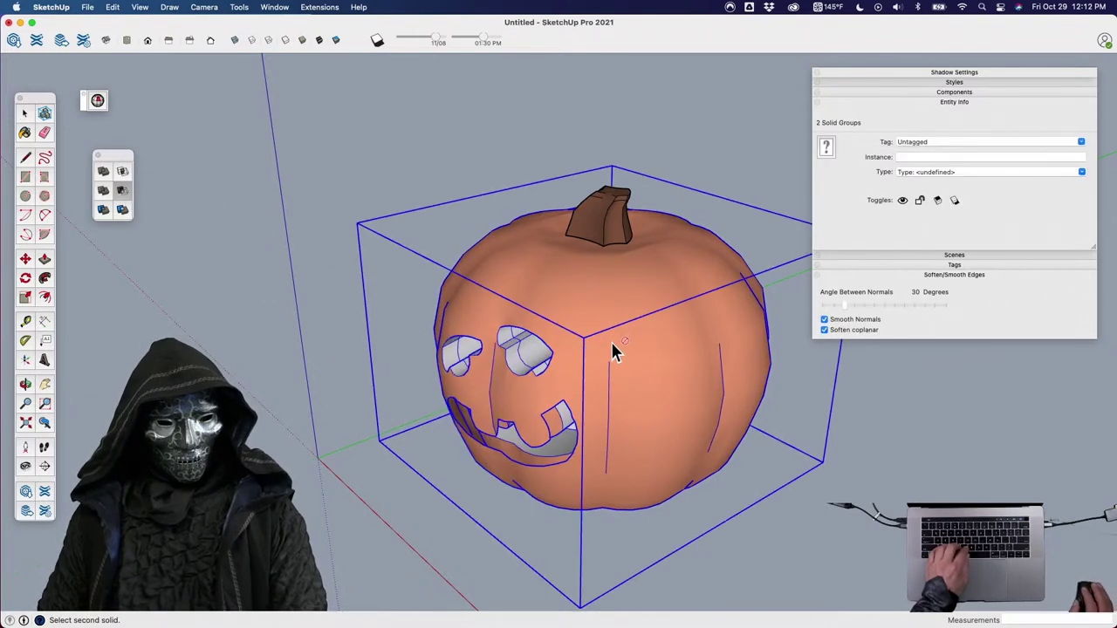
middle_drag(572, 423, 583, 382)
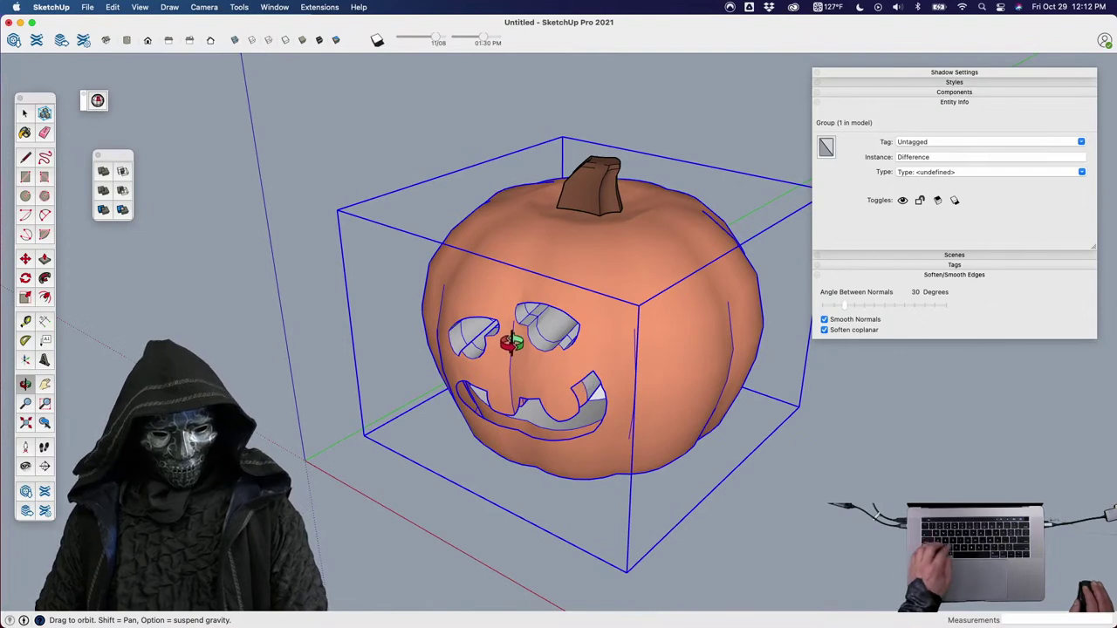
mouse_move(547, 384)
middle_down()
mouse_move(573, 363)
mouse_move(581, 375)
mouse_move(534, 386)
mouse_move(539, 364)
middle_up()
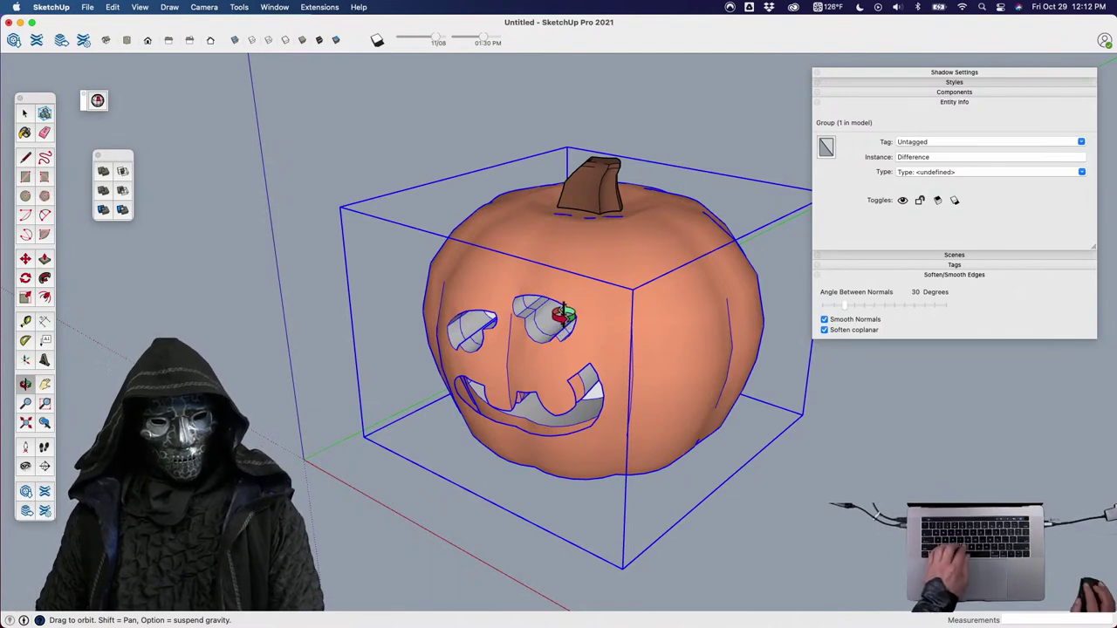
key(super+z)
Copy the pumpkin and face group together 100' along the negative red axis as a backup.
scroll(585, 334, down, 4)
key(space)
drag(592, 435, 533, 322)
key(h)
key(super+a)
middle_drag(546, 307, 670, 463)
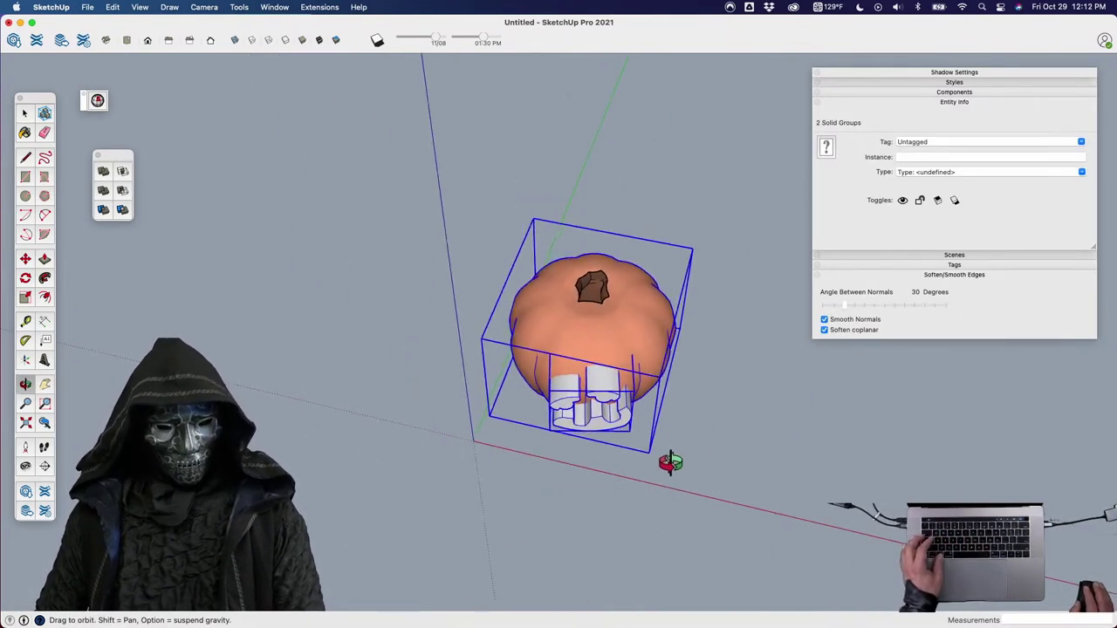
click(584, 461)
key(alt)
text(100)
key(Return)
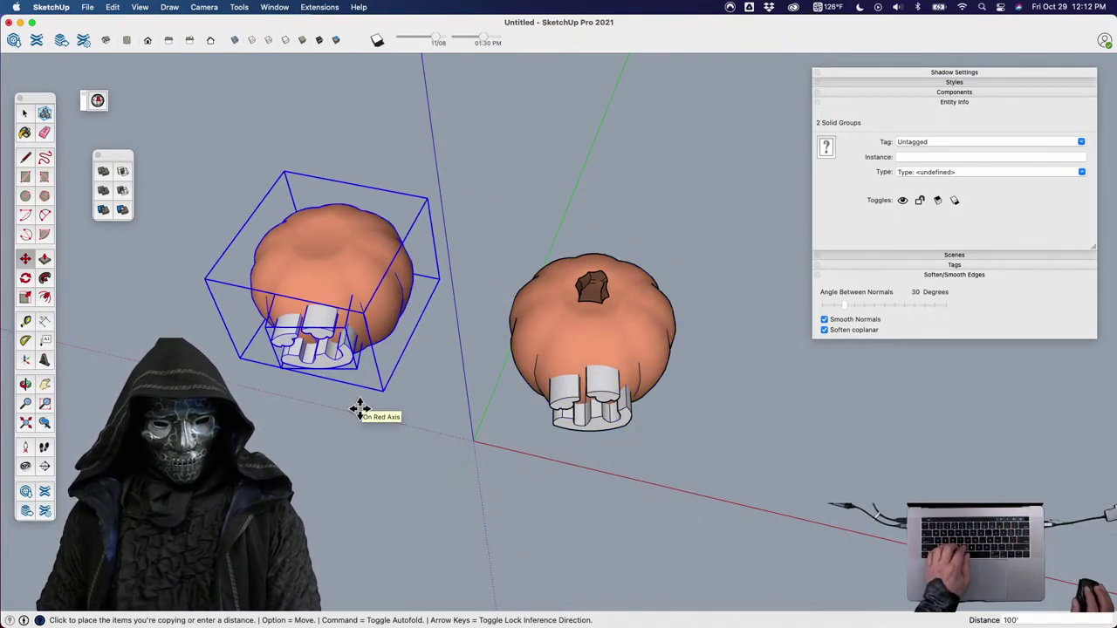
Subtract the face group from the original pumpkin to carve the eyes and mouth.
key(space)
click(599, 448)
scroll(599, 448, up, 5)
middle_drag(623, 373, 600, 336)
click(123, 190)
click(552, 317)
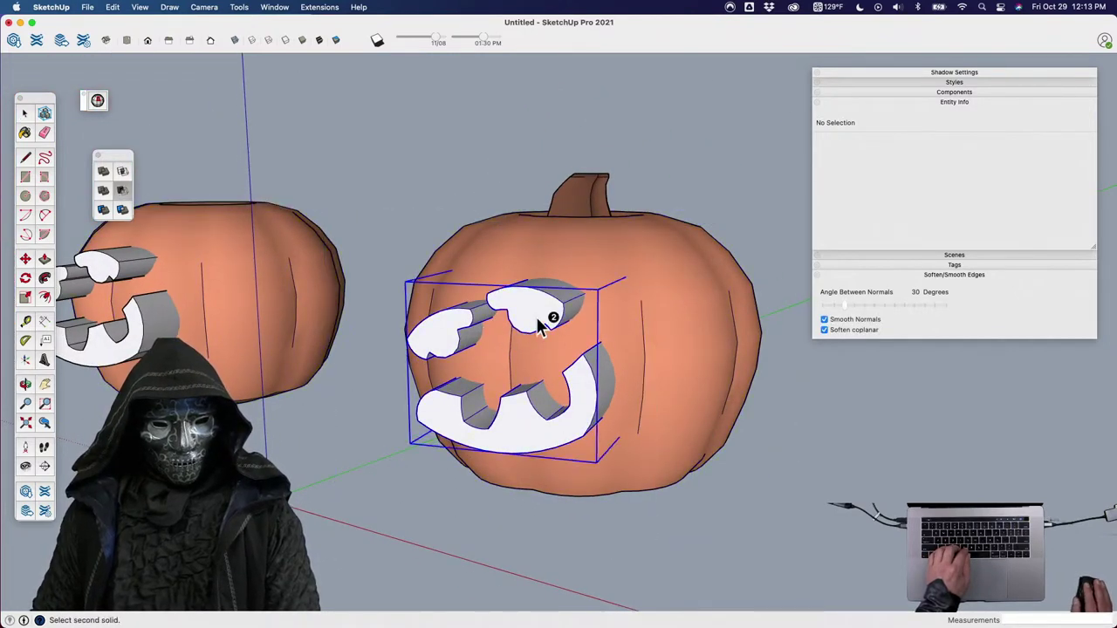
click(638, 319)
Open the carved pumpkin for editing and delete the white end faces behind the mouth and the right eye.
scroll(524, 352, up, 5)
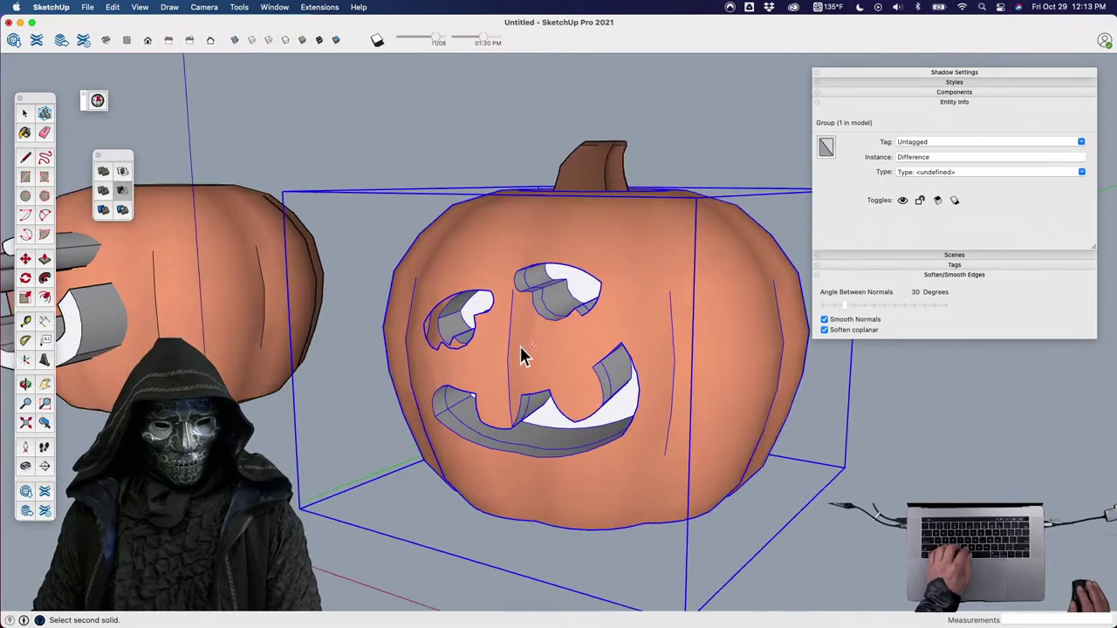
middle_drag(494, 366, 416, 313)
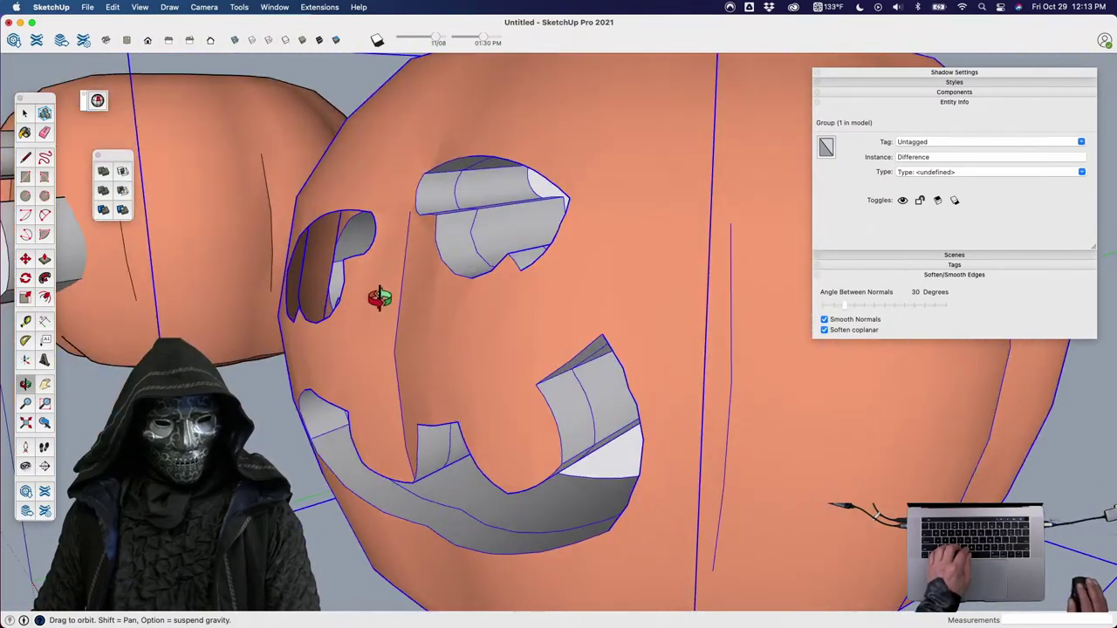
middle_drag(506, 218, 576, 262)
click(615, 401)
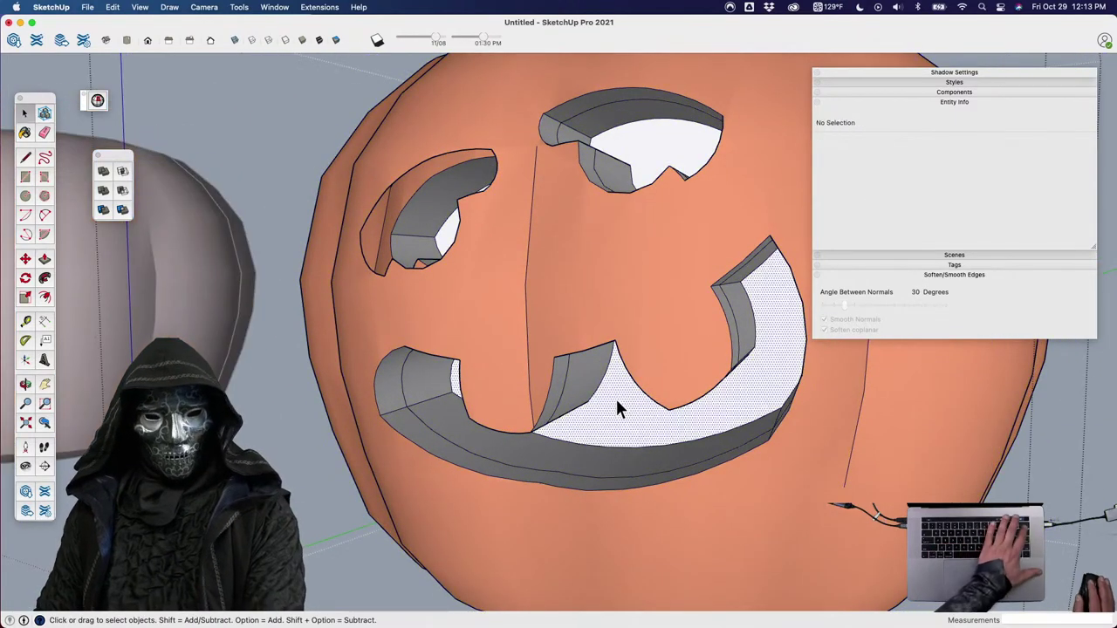
key(Delete)
click(662, 145)
key(Delete)
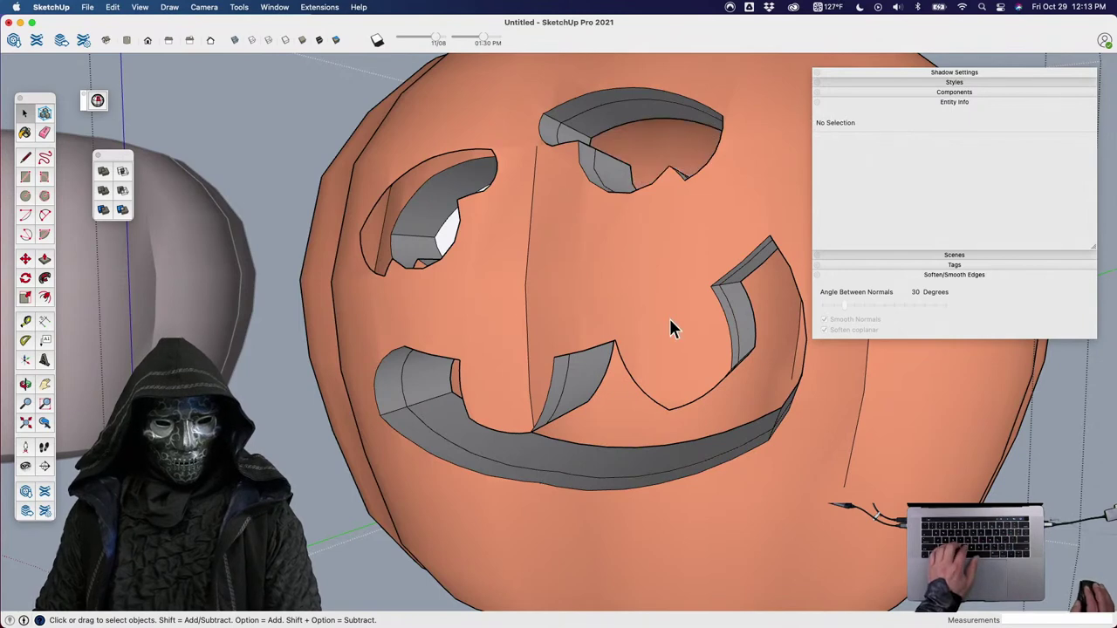
Soften the edges between the surplus inner faces behind the mouth's middle teeth and delete the merged surface.
middle_drag(567, 343, 591, 247)
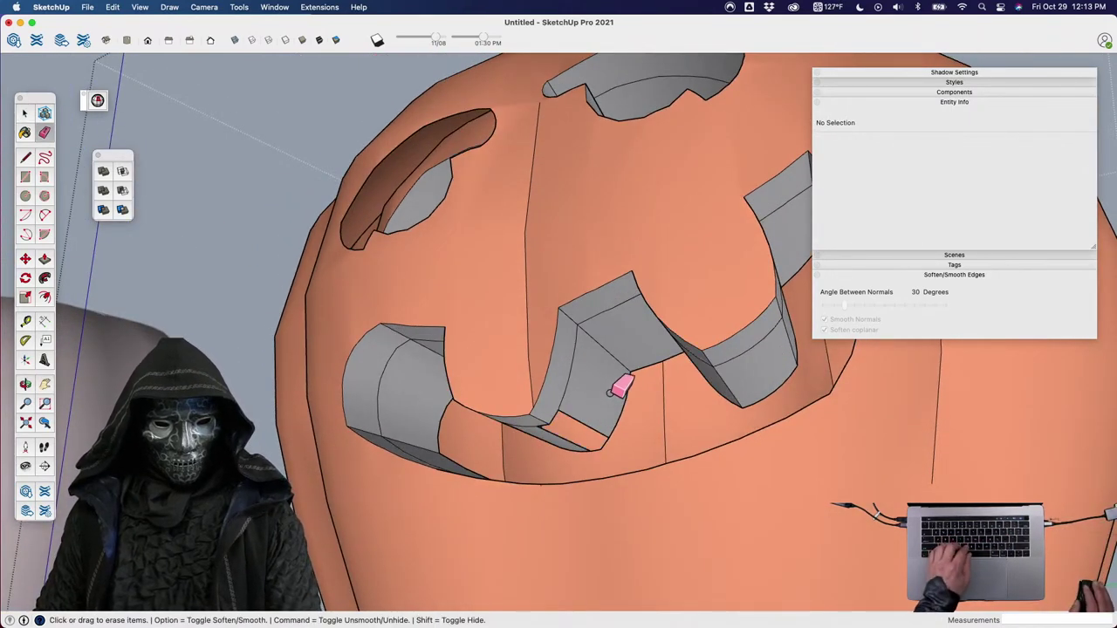
drag(600, 396, 637, 410)
click(599, 410)
middle_drag(611, 386, 681, 314)
key(e)
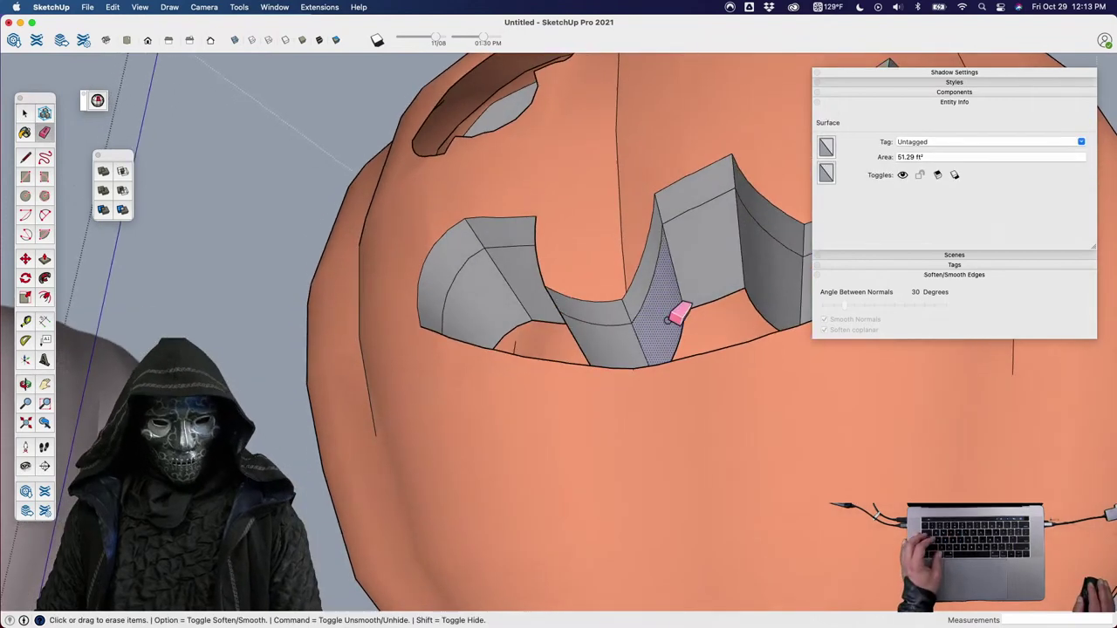
drag(673, 276, 629, 316)
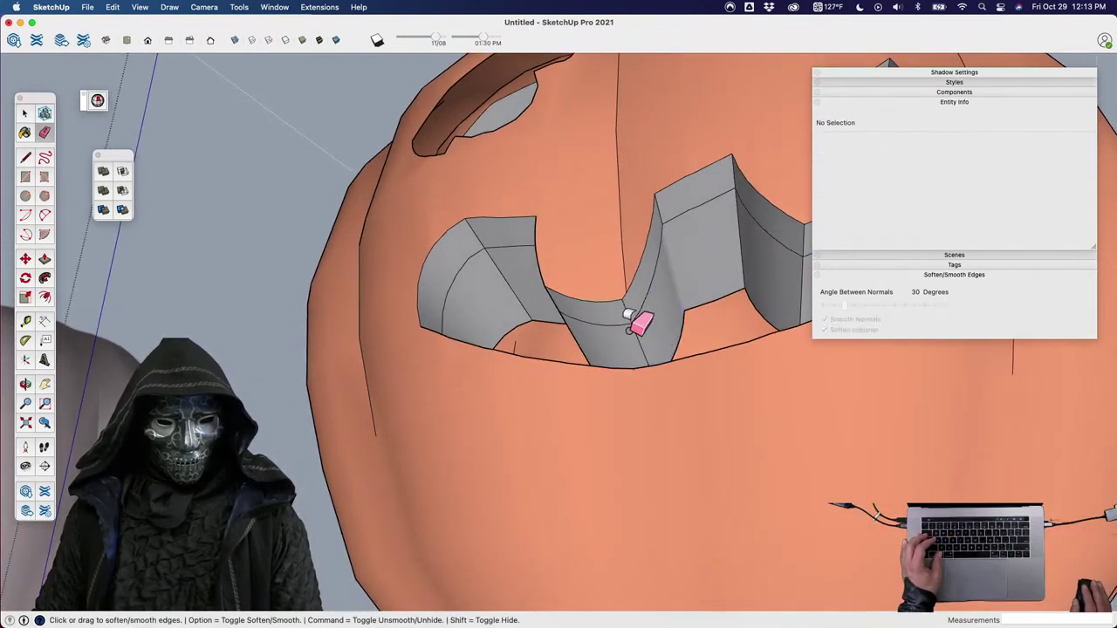
key(space)
click(730, 282)
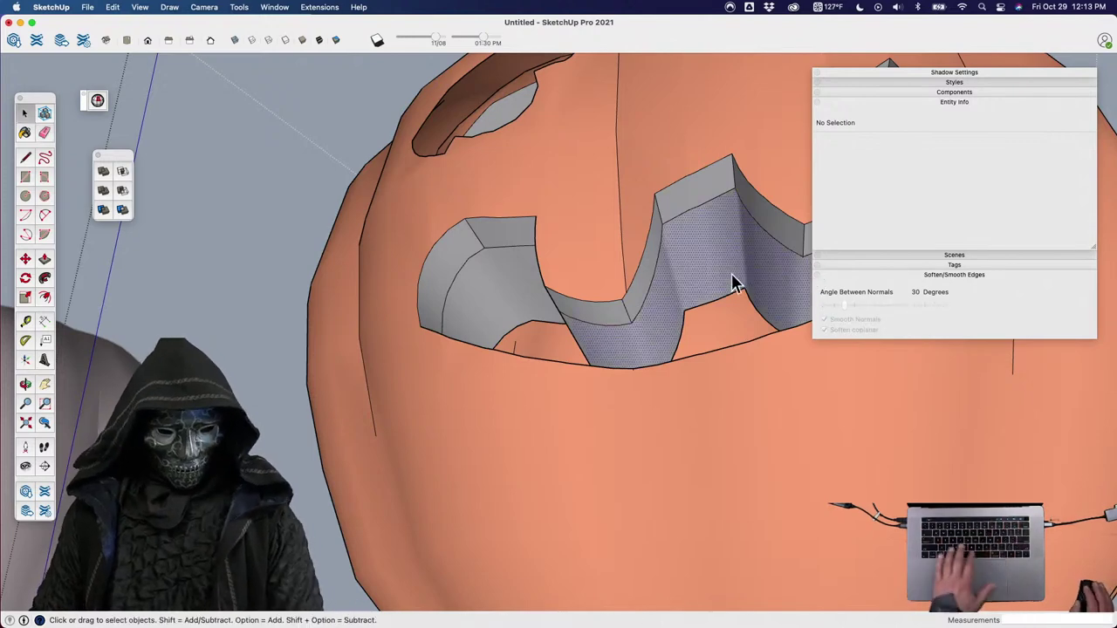
key(Delete)
Delete the surplus inner surface behind the left end of the mouth opening.
middle_drag(574, 294, 686, 302)
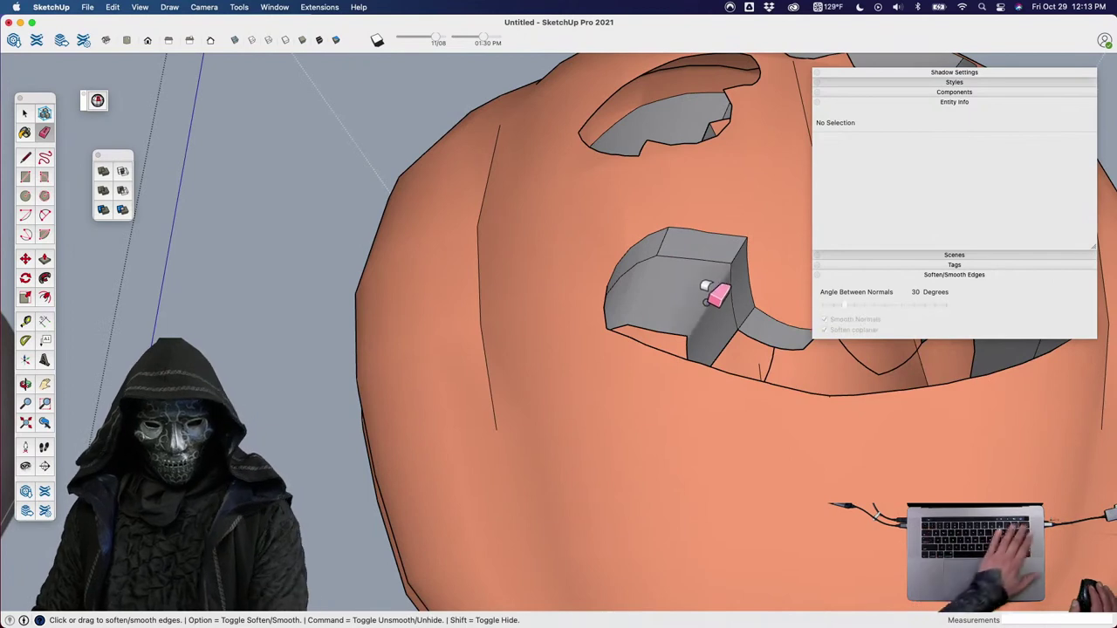
key(space)
click(695, 305)
key(Delete)
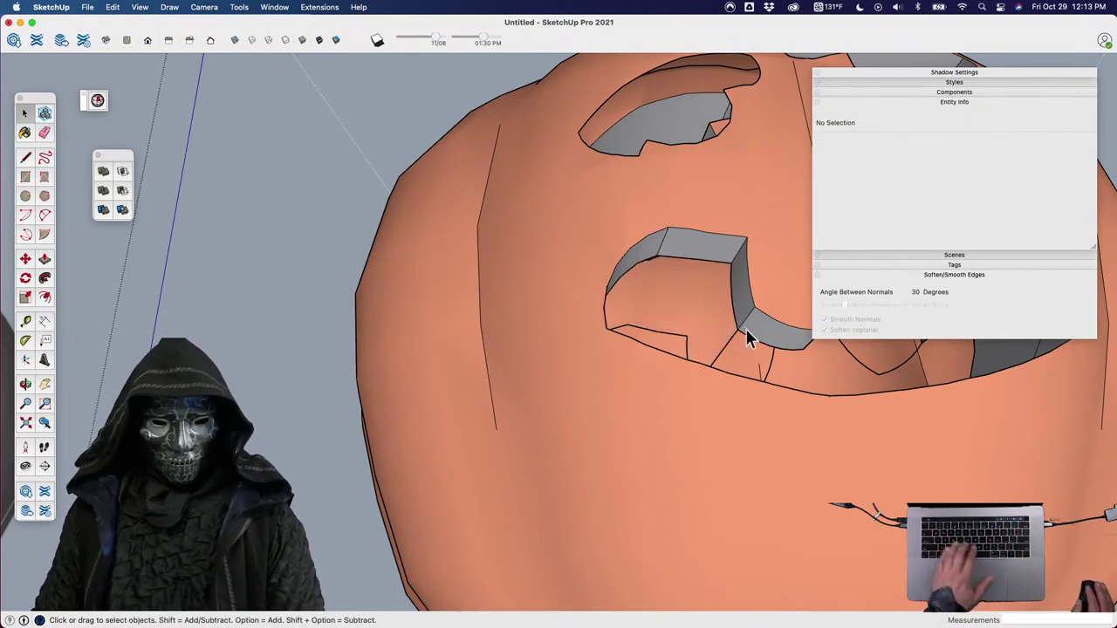
Delete the surplus inner faces behind the right end of the mouth opening.
middle_drag(718, 357, 524, 323)
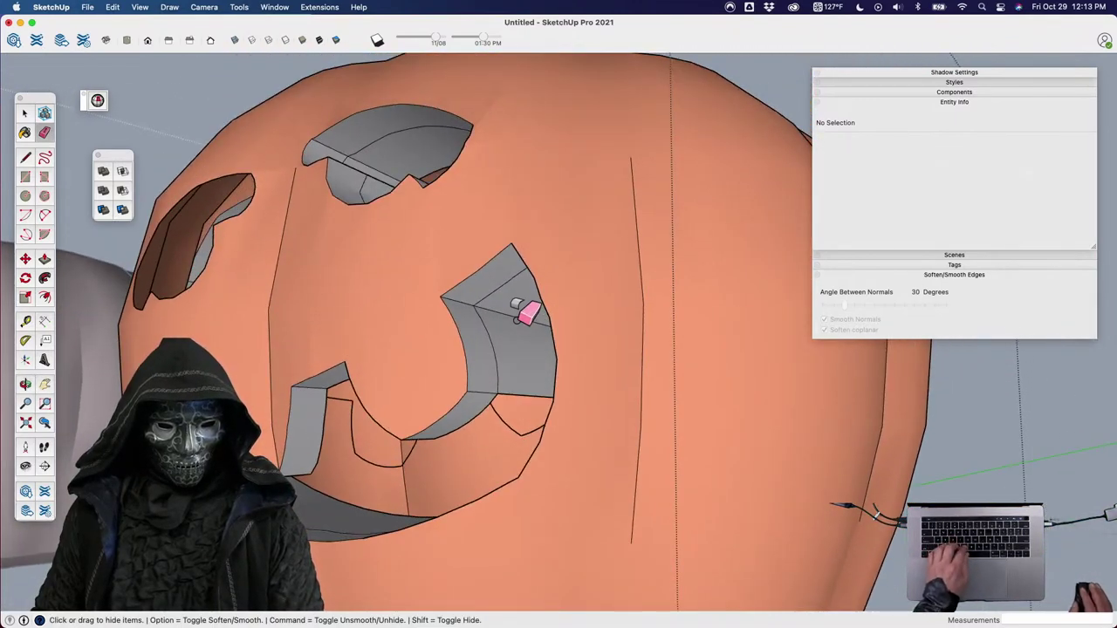
key(space)
click(530, 332)
key(Delete)
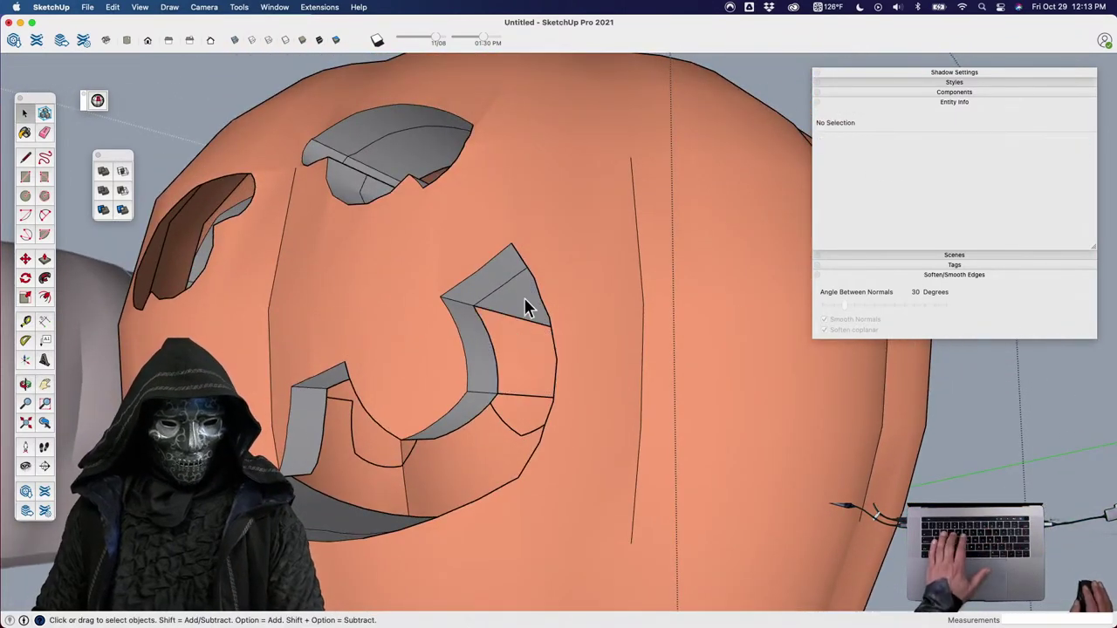
click(515, 316)
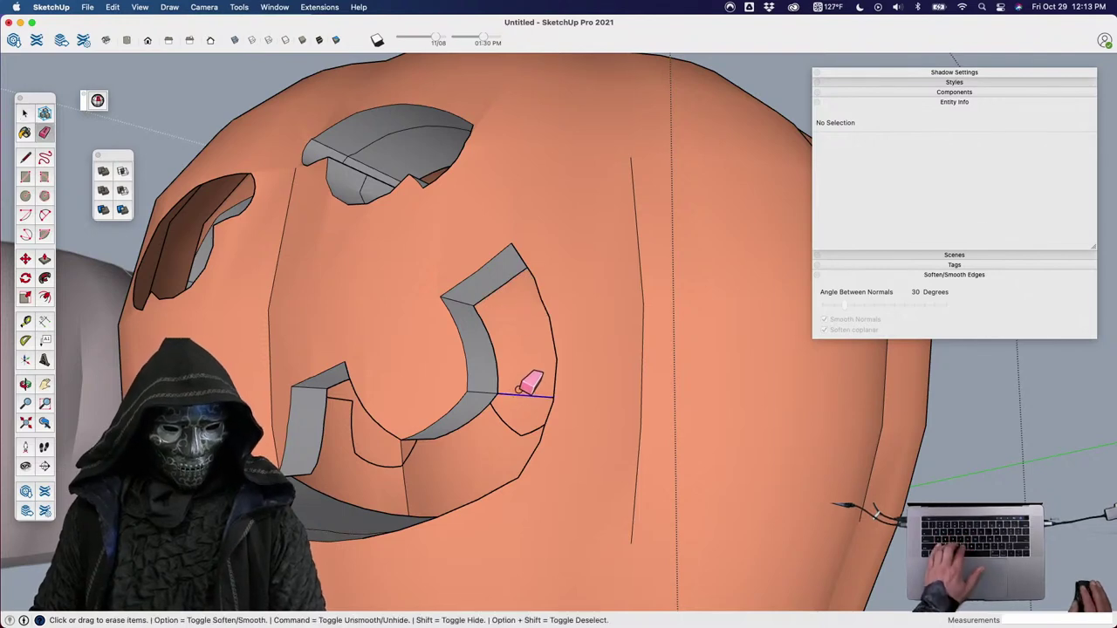
Erase the dividing edge at the mouth's lower right and delete the surplus inner face behind the lower lip.
middle_drag(511, 389, 548, 330)
click(670, 361)
mouse_move(615, 347)
shift+middle_down()
mouse_move(594, 310)
mouse_move(570, 434)
mouse_move(599, 311)
shift+middle_up()
scroll(570, 433, up, 3)
key(e)
click(615, 355)
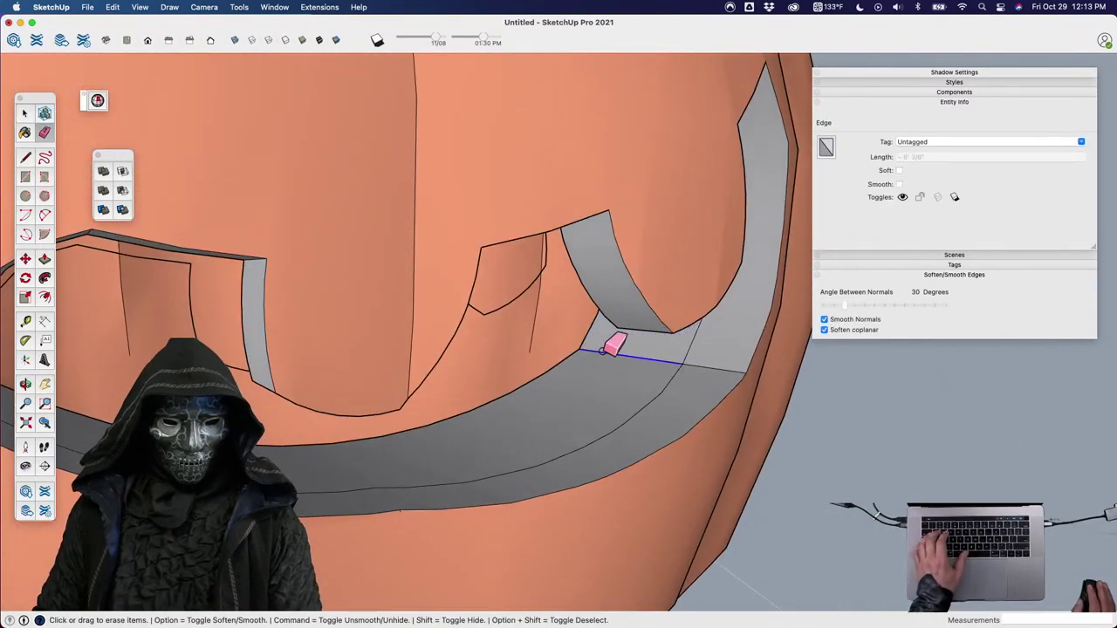
drag(611, 347, 609, 348)
key(space)
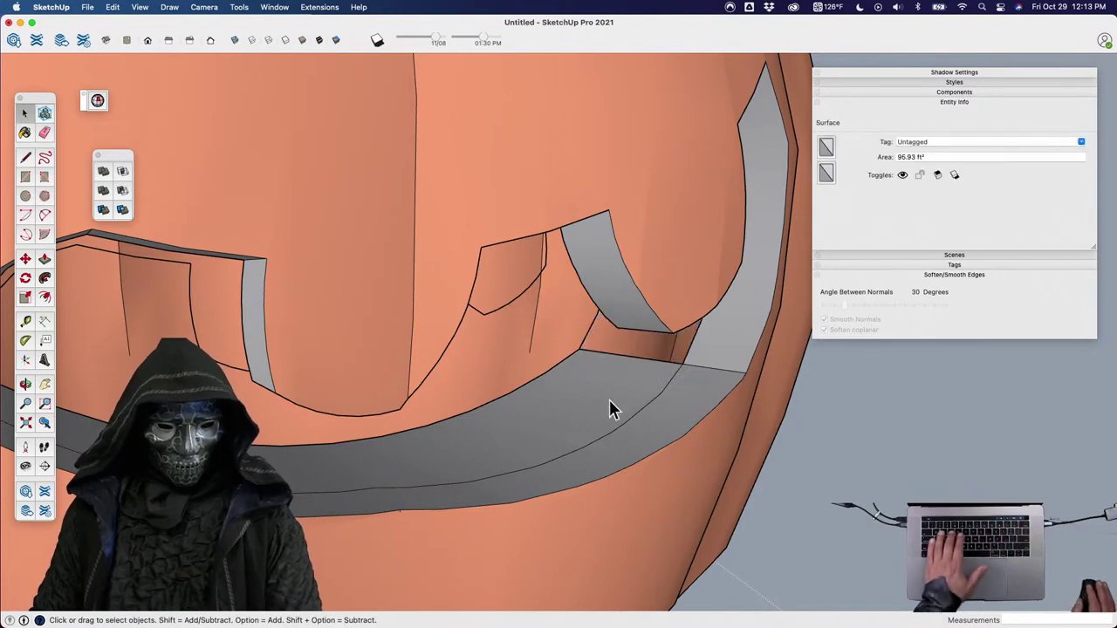
key(Delete)
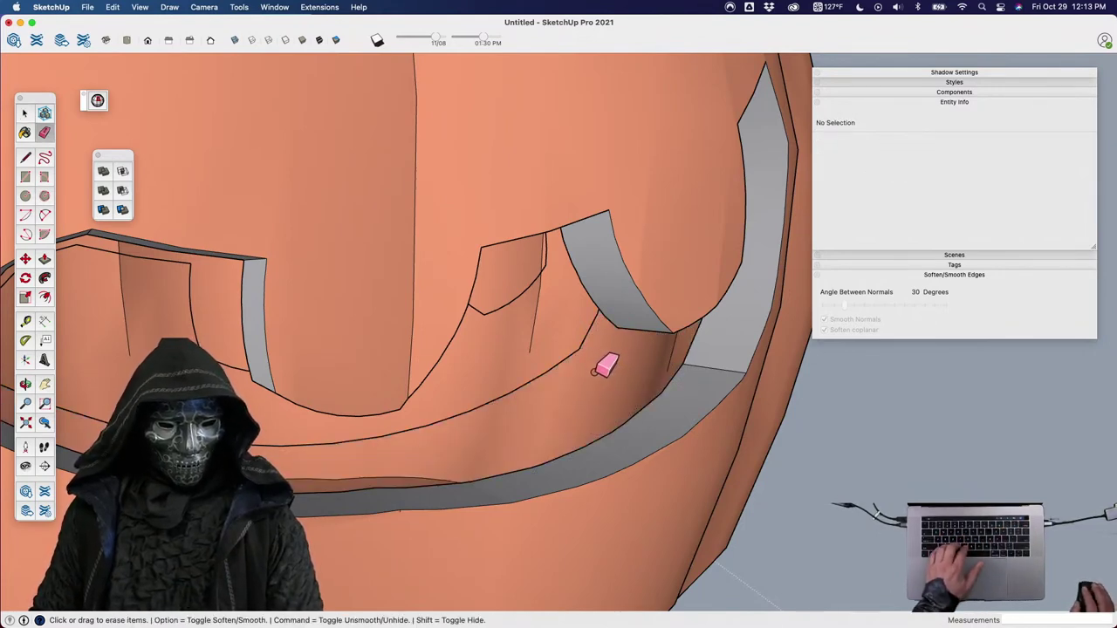
Delete the leftover mouth-outline edges on the inner wall behind the teeth and close the pumpkin for editing.
scroll(600, 366, down, 5)
middle_drag(599, 361, 400, 375)
scroll(400, 375, up, 3)
triple_click(419, 389)
click(418, 388)
mouse_move(629, 466)
middle_down()
mouse_move(586, 408)
mouse_move(658, 232)
middle_up()
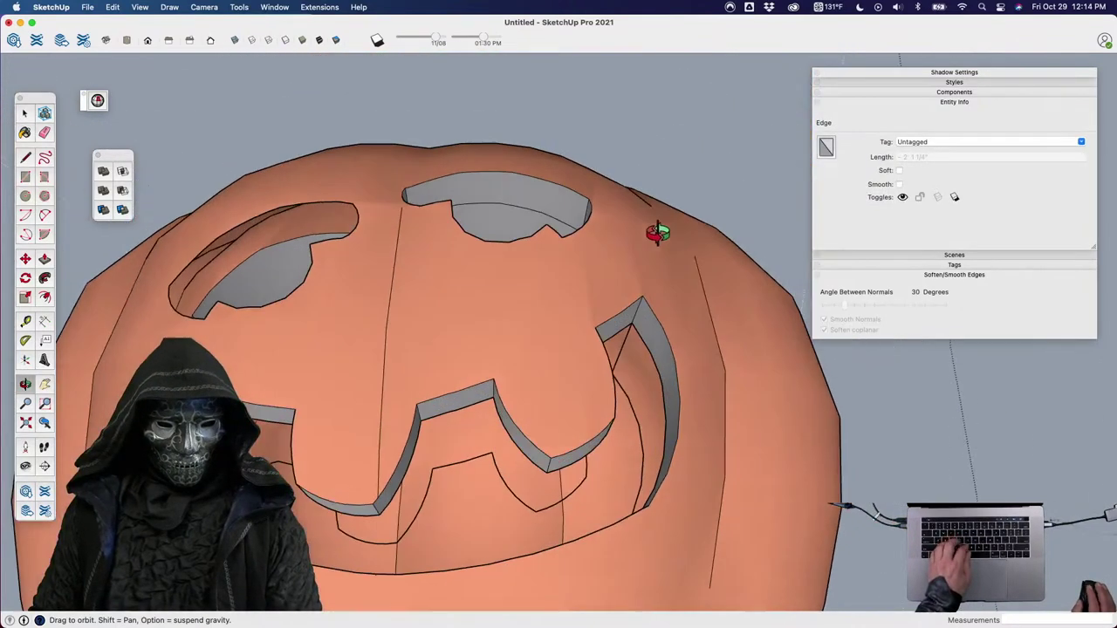
key(e)
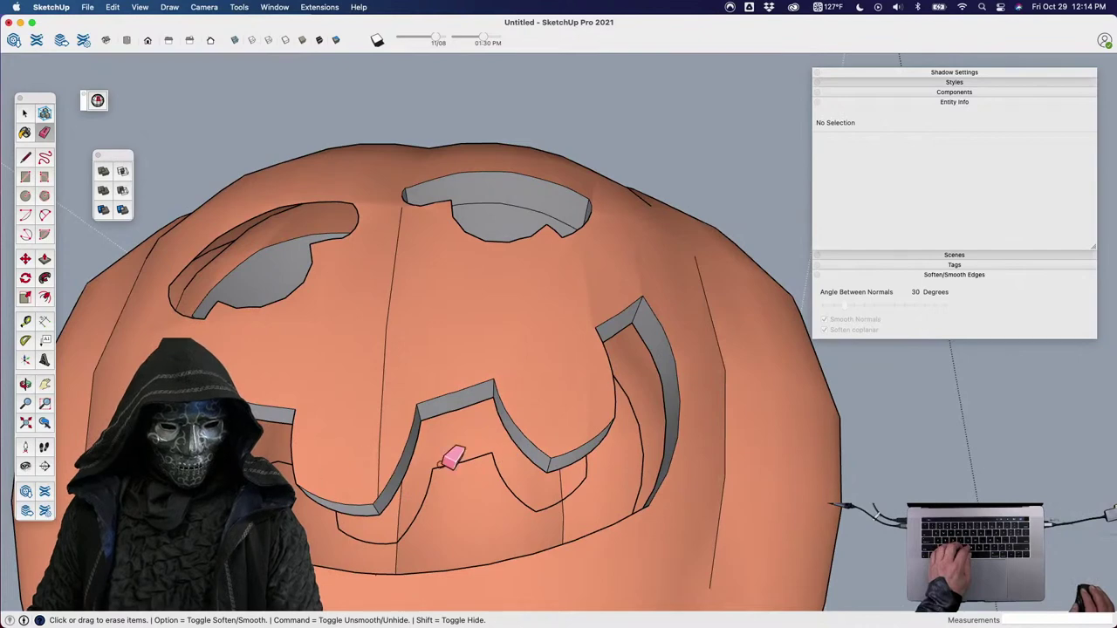
click(467, 468)
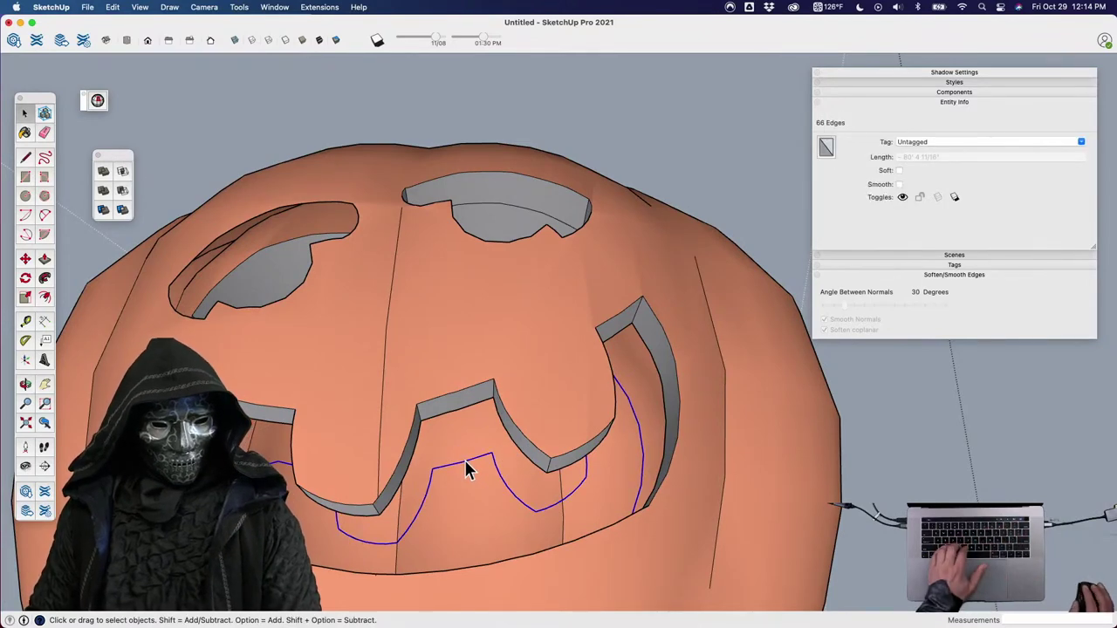
key(Delete)
scroll(491, 466, down, 5)
mouse_move(479, 386)
middle_down()
mouse_move(516, 264)
mouse_move(504, 348)
mouse_move(529, 445)
middle_up()
click(764, 398)
scroll(445, 367, down, 3)
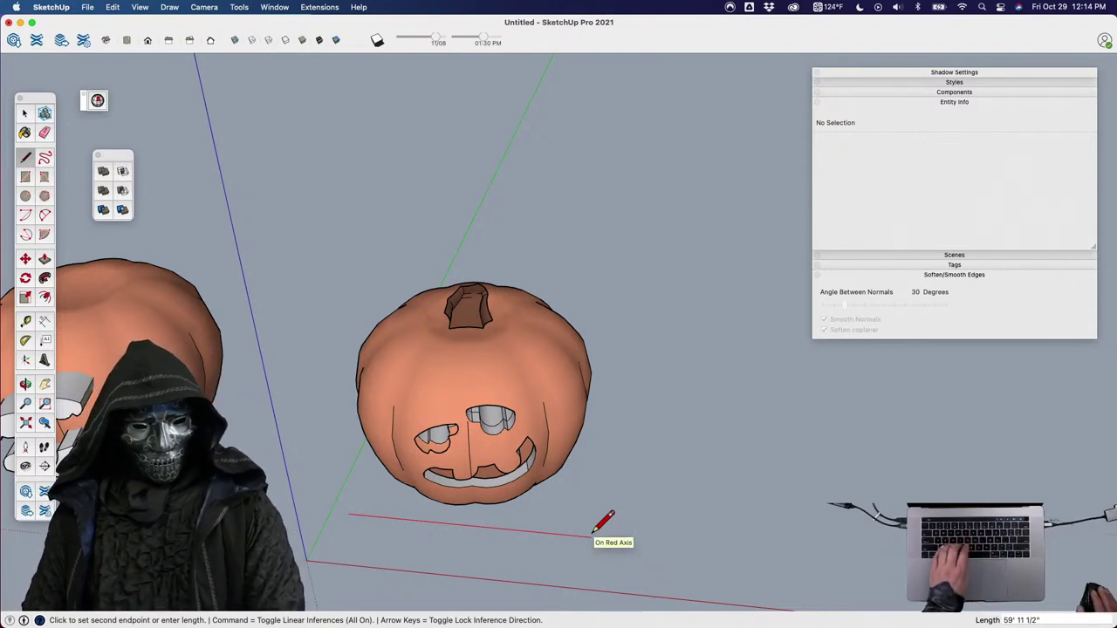
key(space)
Open the pumpkin for editing and hide its shell surfaces to expose the cut walls behind the left eye.
scroll(461, 431, up, 5)
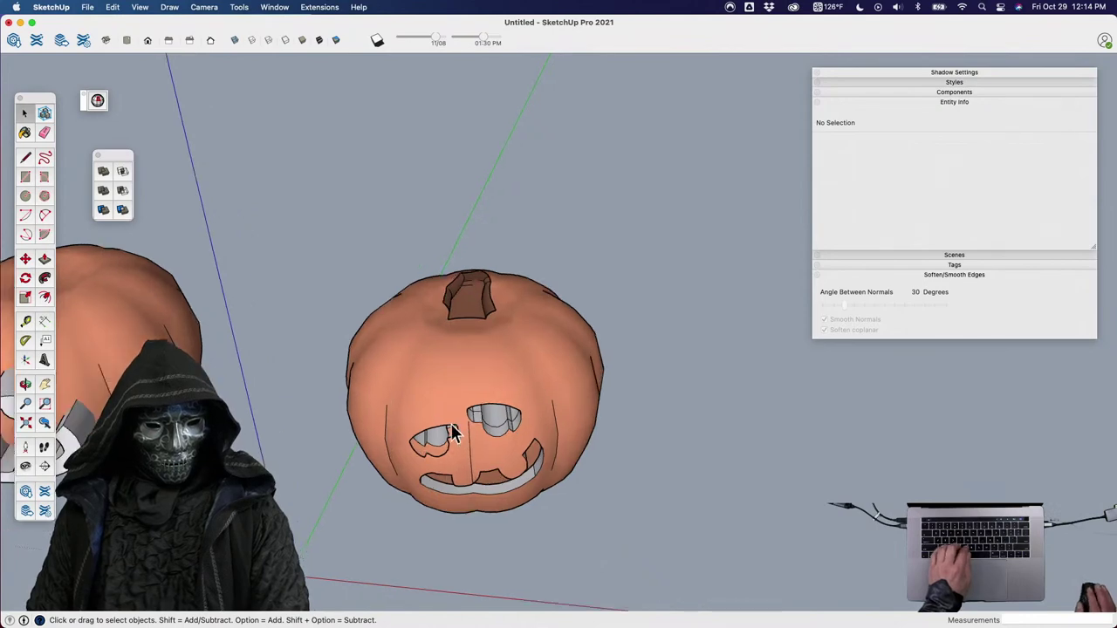
scroll(458, 471, up, 3)
middle_drag(454, 464, 499, 259)
click(494, 312)
double_click(444, 331)
click(463, 352)
middle_drag(496, 414, 389, 331)
scroll(436, 424, down, 3)
key(Delete)
click(423, 349)
key(Delete)
Delete the surplus length of the left eye's cut tunnel inside the pumpkin.
drag(389, 331, 332, 195)
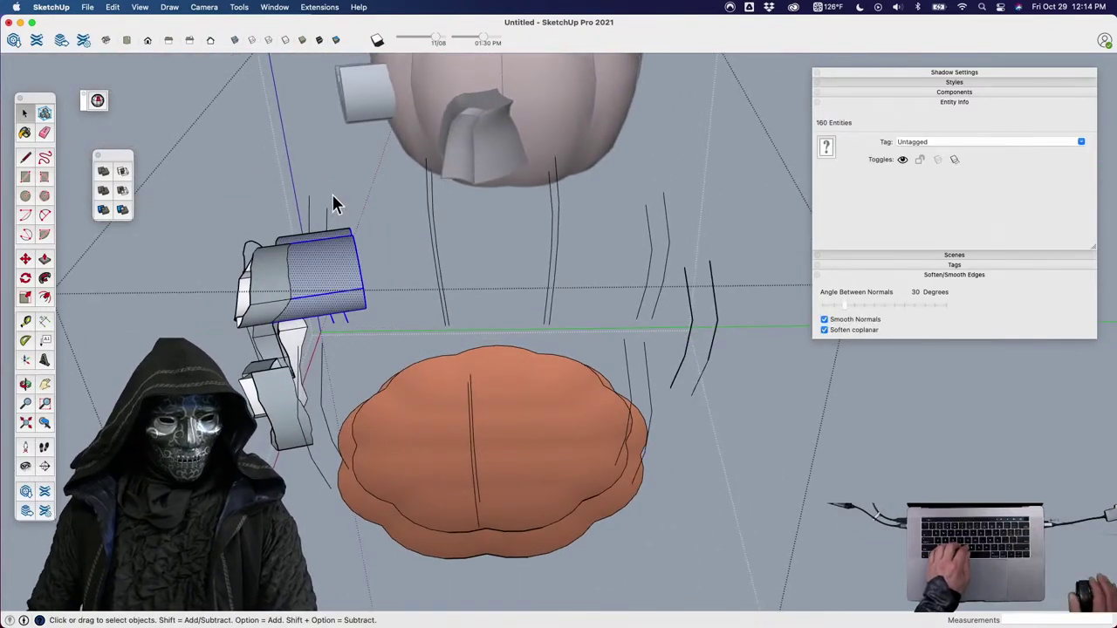
key(Delete)
middle_drag(388, 262, 256, 305)
middle_drag(357, 288, 495, 325)
click(459, 216)
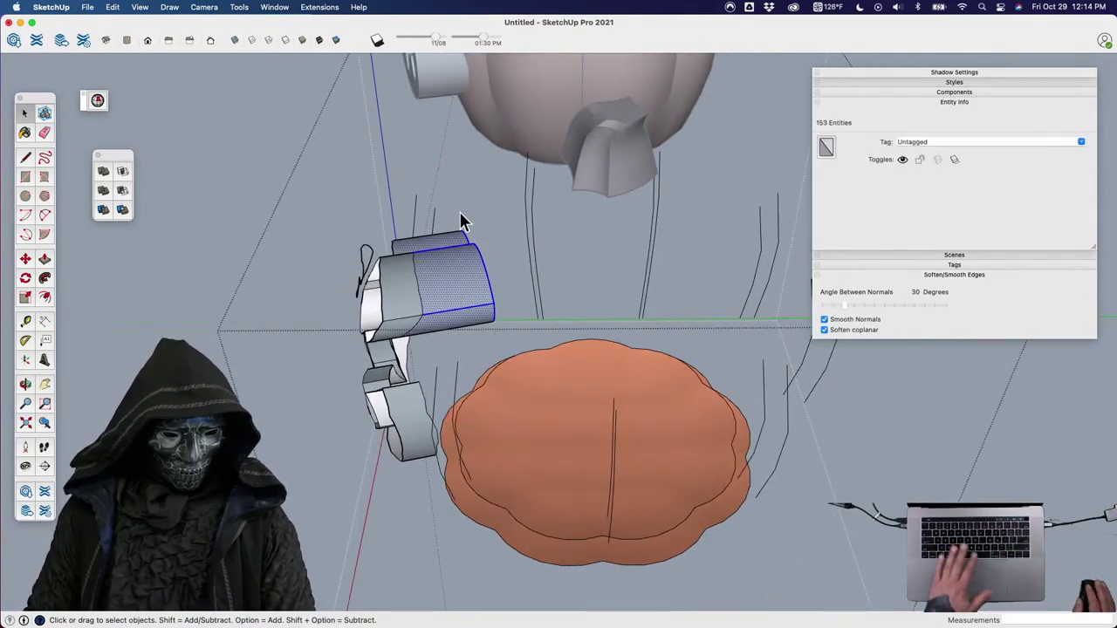
key(Delete)
drag(456, 234, 452, 243)
scroll(415, 277, up, 2)
mouse_move(410, 260)
shift+middle_down()
mouse_move(399, 234)
mouse_move(613, 324)
mouse_move(798, 239)
mouse_move(718, 169)
mouse_move(715, 232)
mouse_move(591, 291)
shift+middle_up()
scroll(590, 290, down, 5)
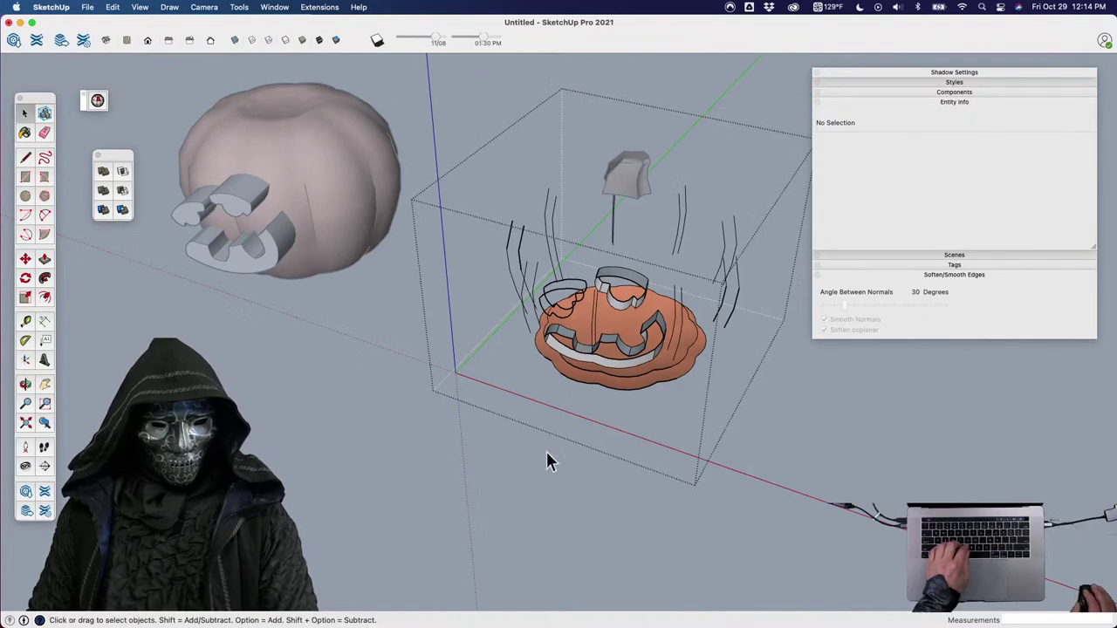
Unhide the pumpkin's shell surfaces and leave the pumpkin's editing context.
click(538, 472)
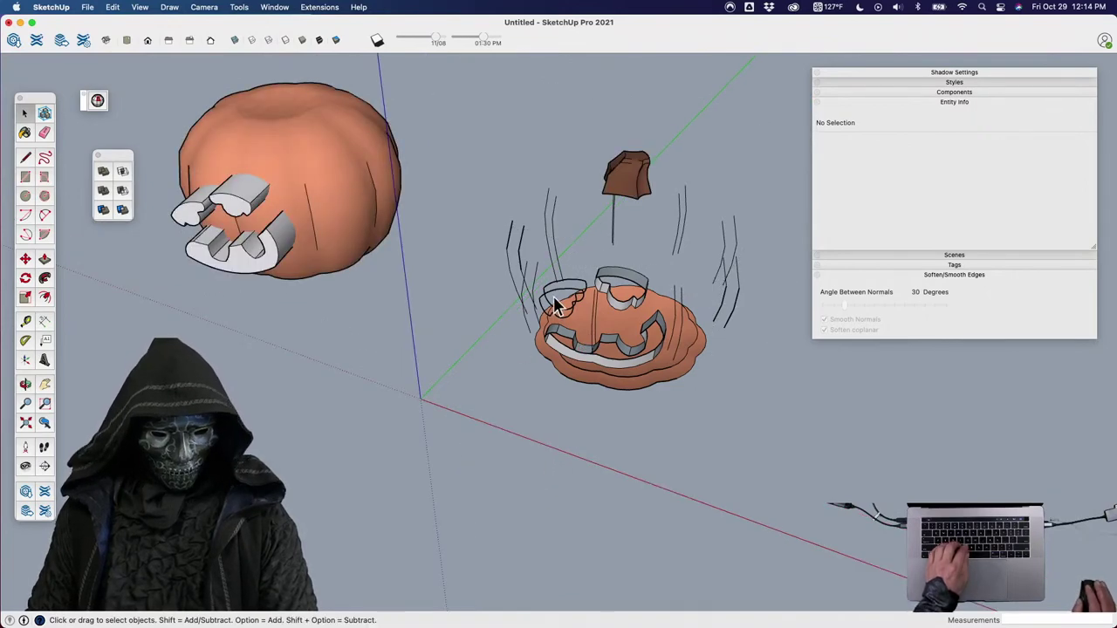
triple_click(689, 343)
key(shift+h)
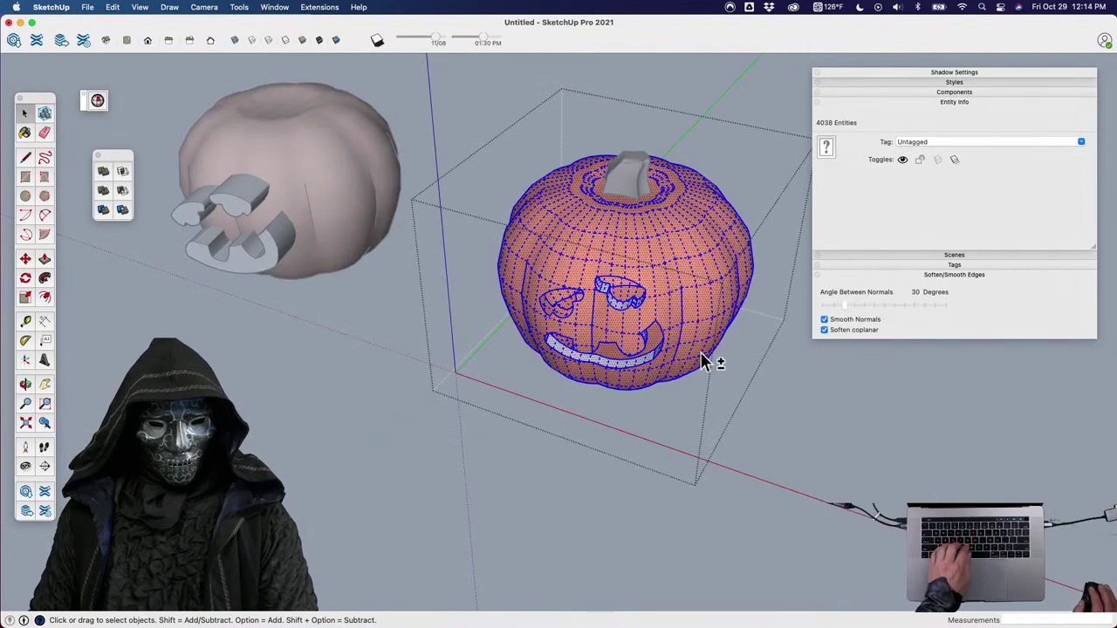
click(765, 431)
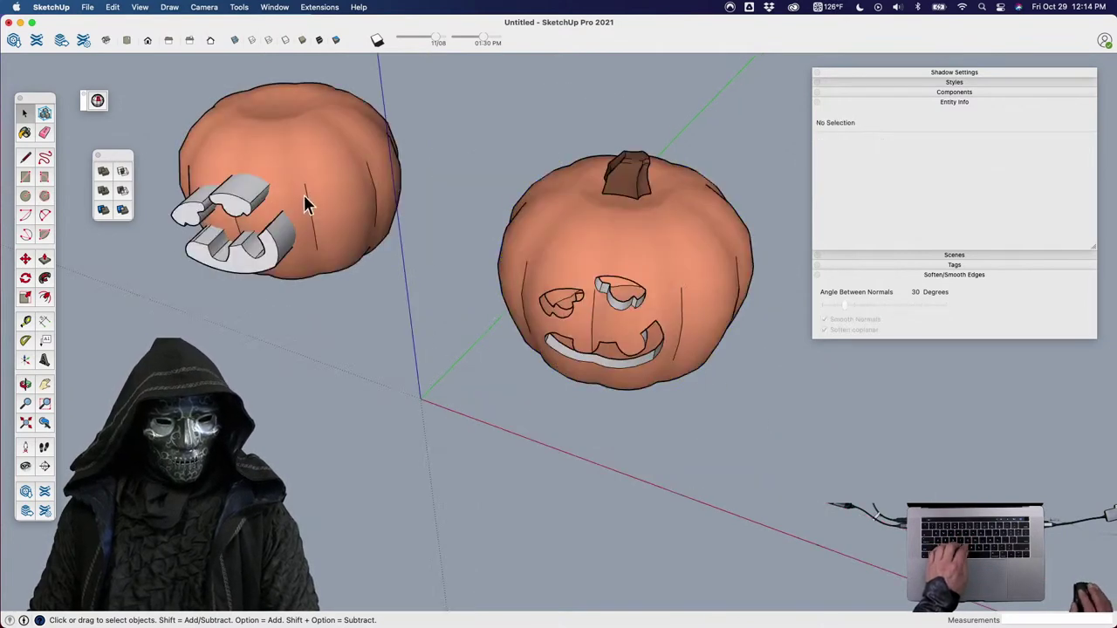
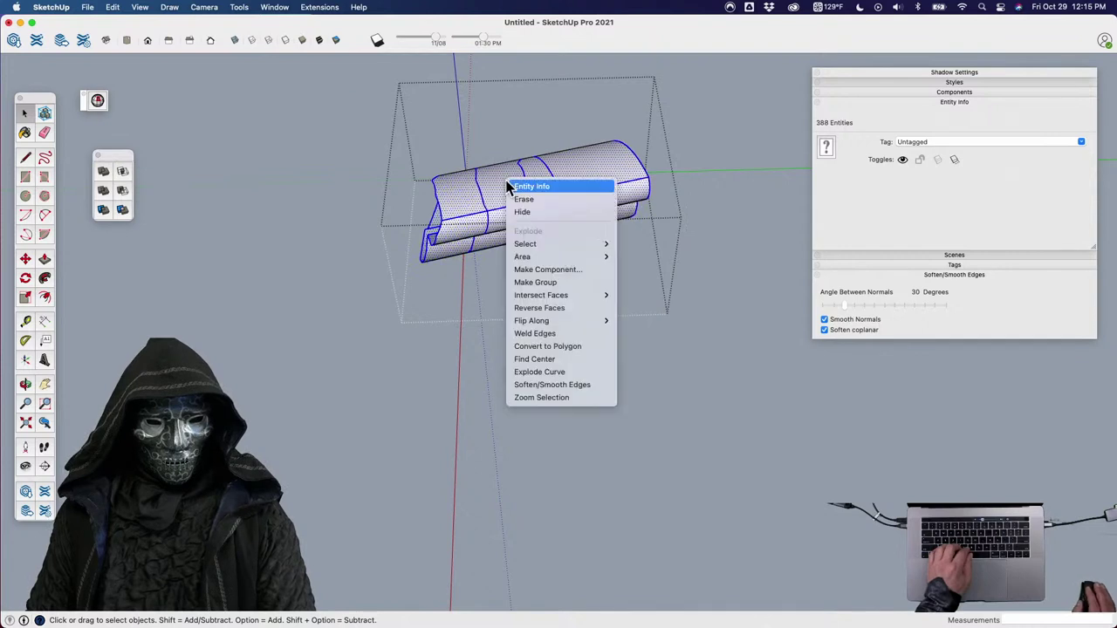
Intersect the faces of the separate left-eye solid with the model.
mouse_move(588, 296)
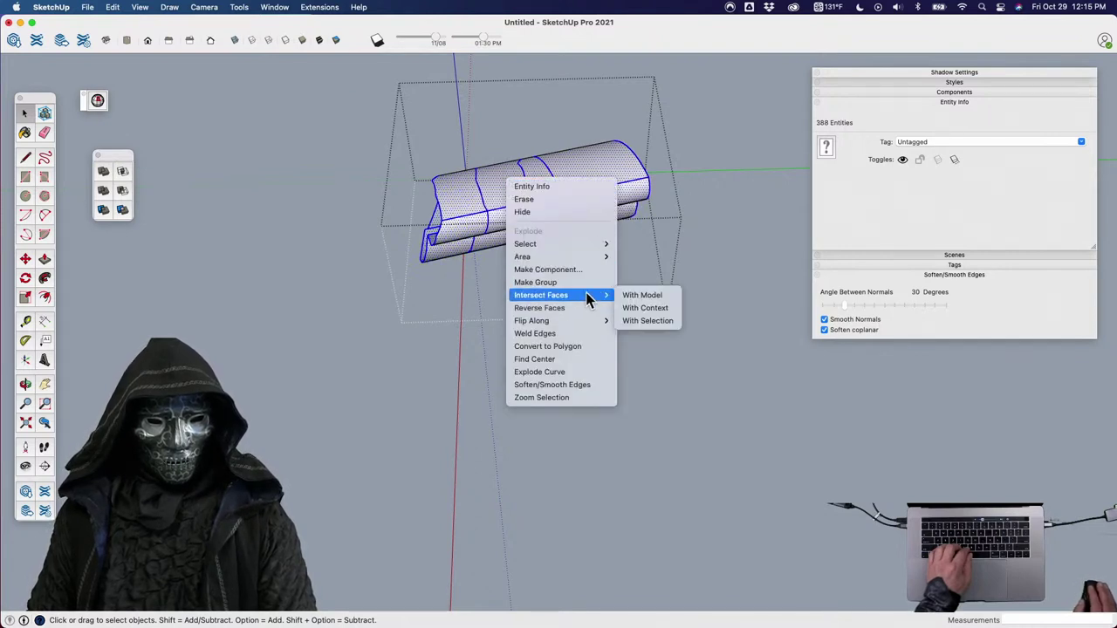
click(641, 298)
click(673, 303)
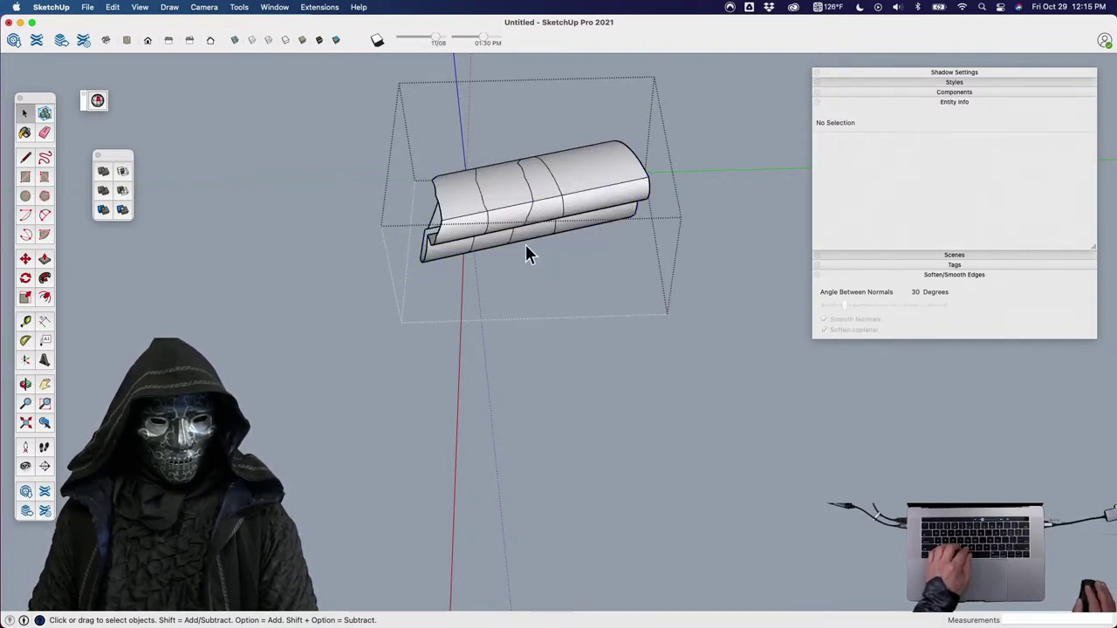
Delete the front section of the left-eye solid that lies outside the pumpkin shell, including its stray edges.
middle_drag(526, 244, 349, 226)
drag(475, 297, 398, 150)
key(Delete)
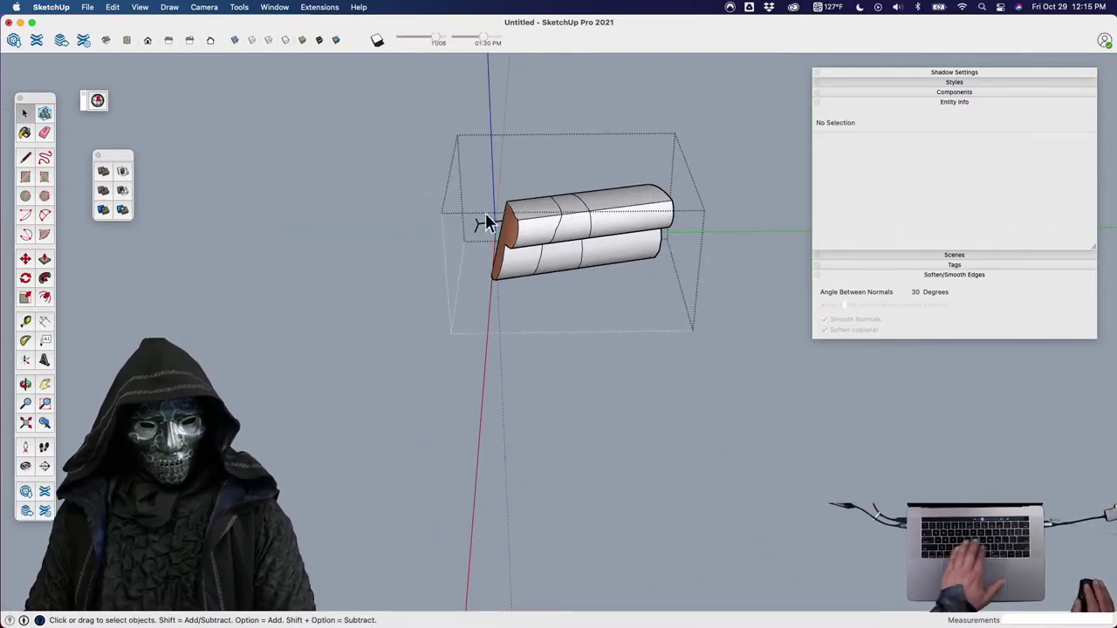
drag(481, 244, 454, 197)
click(458, 196)
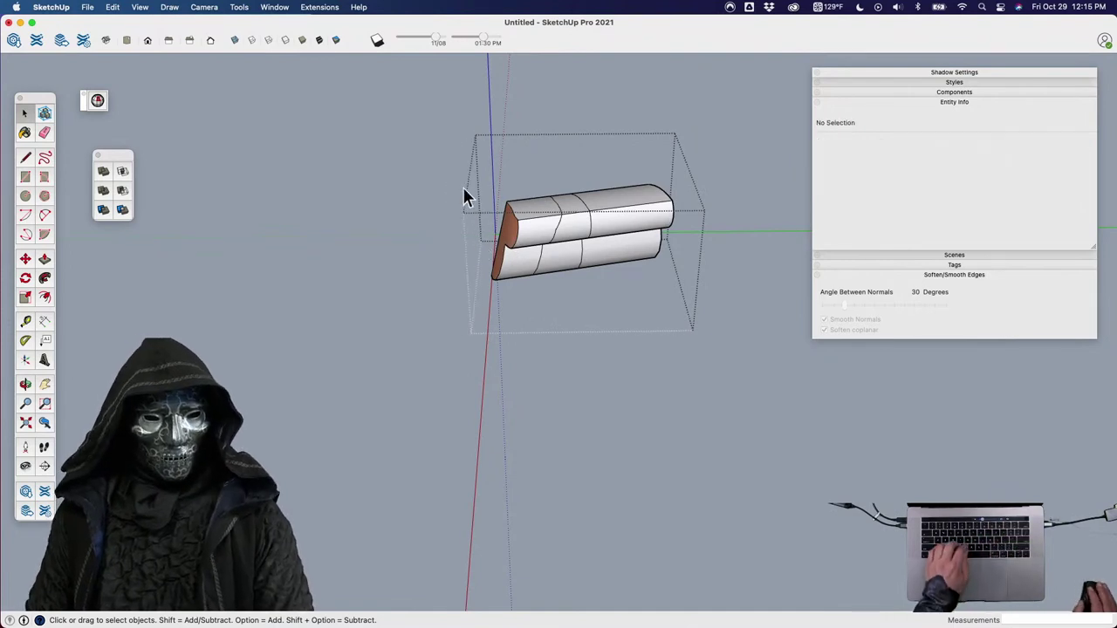
Delete the rear section of the left-eye solid beyond the shell thickness, including the remaining fragments.
middle_drag(466, 219, 602, 323)
drag(602, 323, 471, 150)
key(Delete)
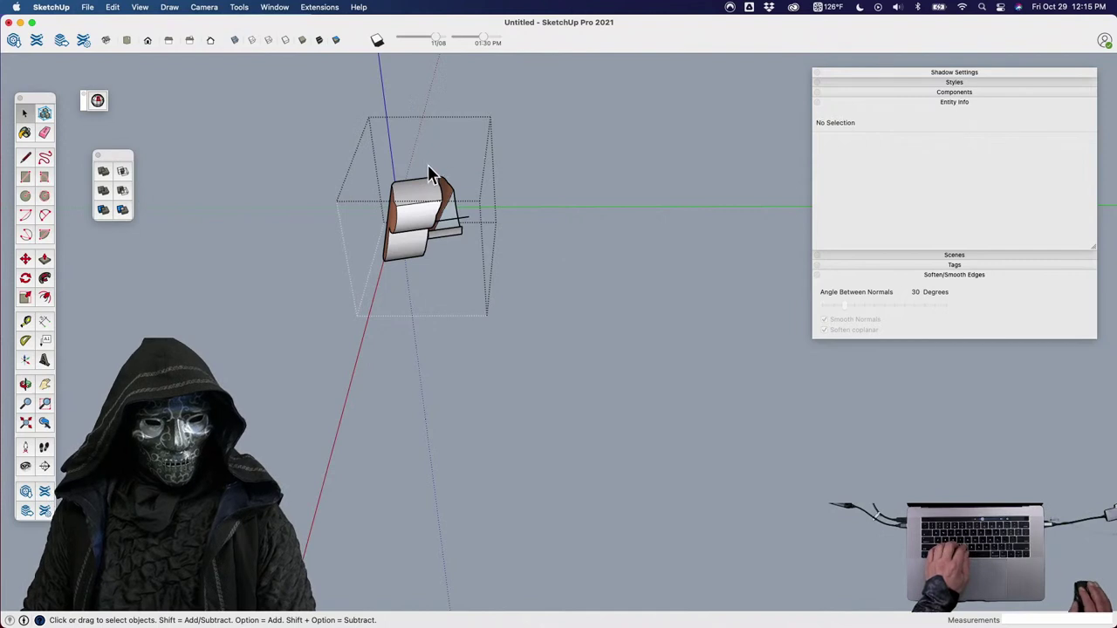
middle_drag(427, 165, 513, 269)
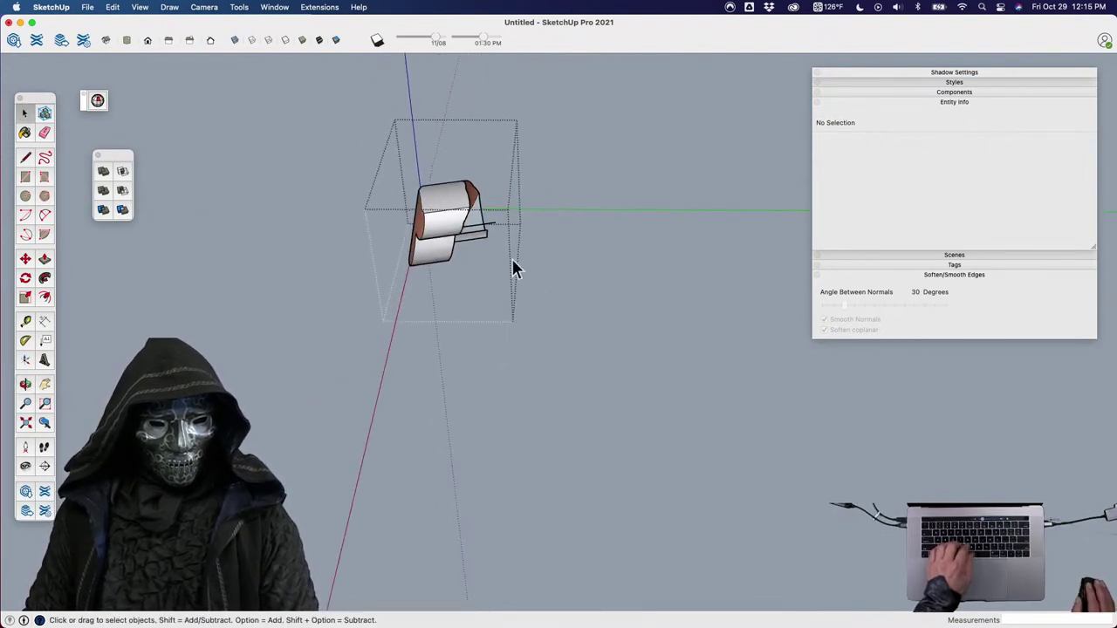
click(482, 193)
key(Delete)
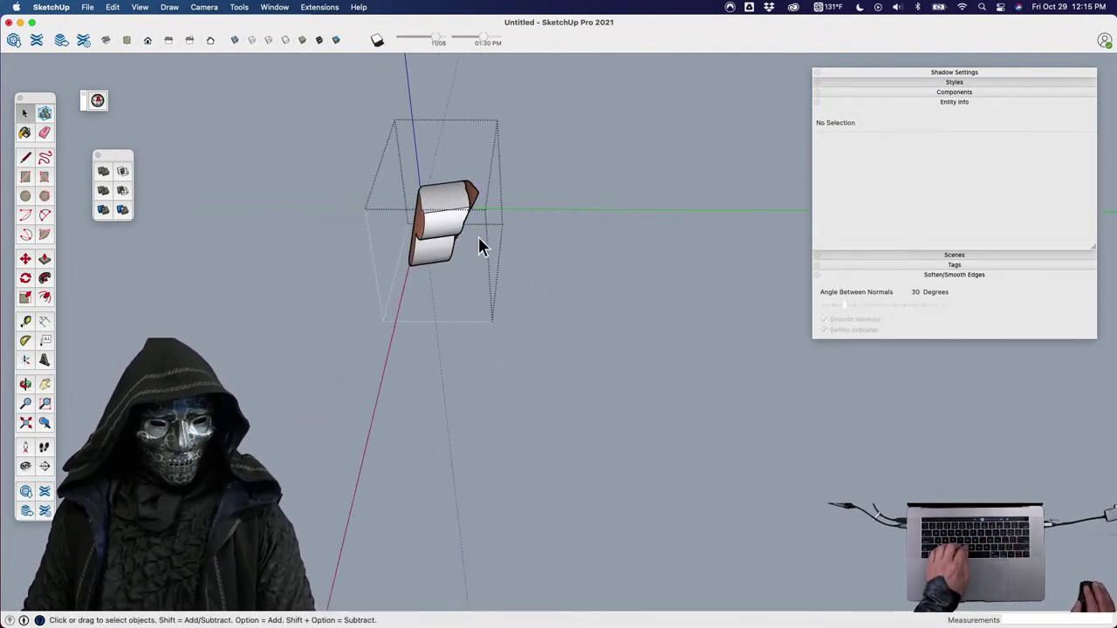
Delete the orange front and back faces of the left-eye piece, keeping only its side walls.
middle_drag(478, 237, 622, 239)
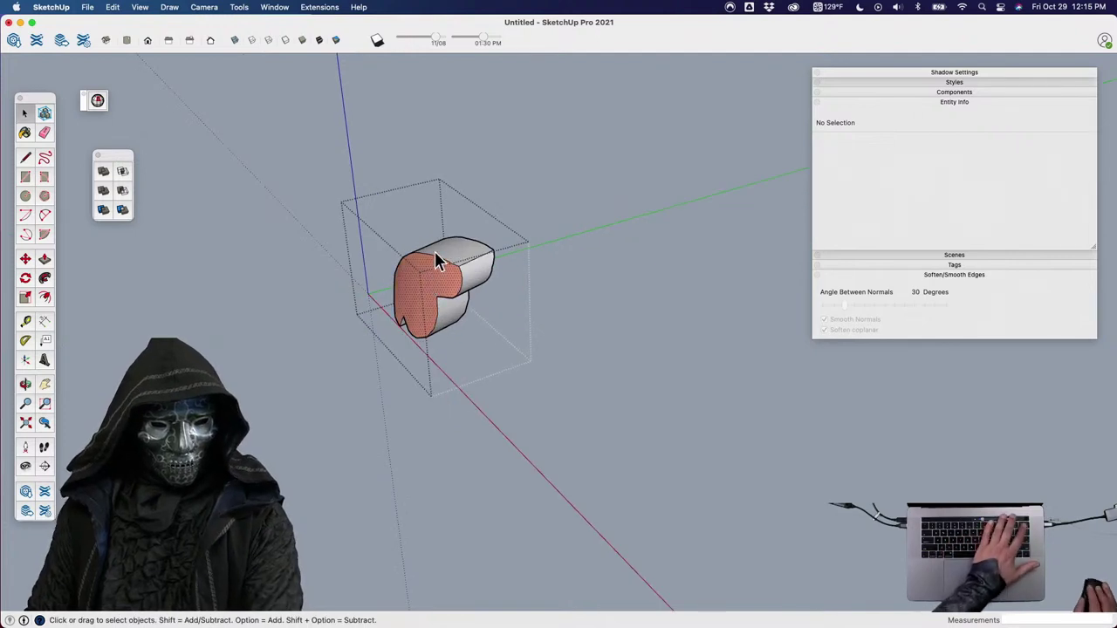
key(Delete)
middle_drag(444, 295, 662, 283)
click(455, 294)
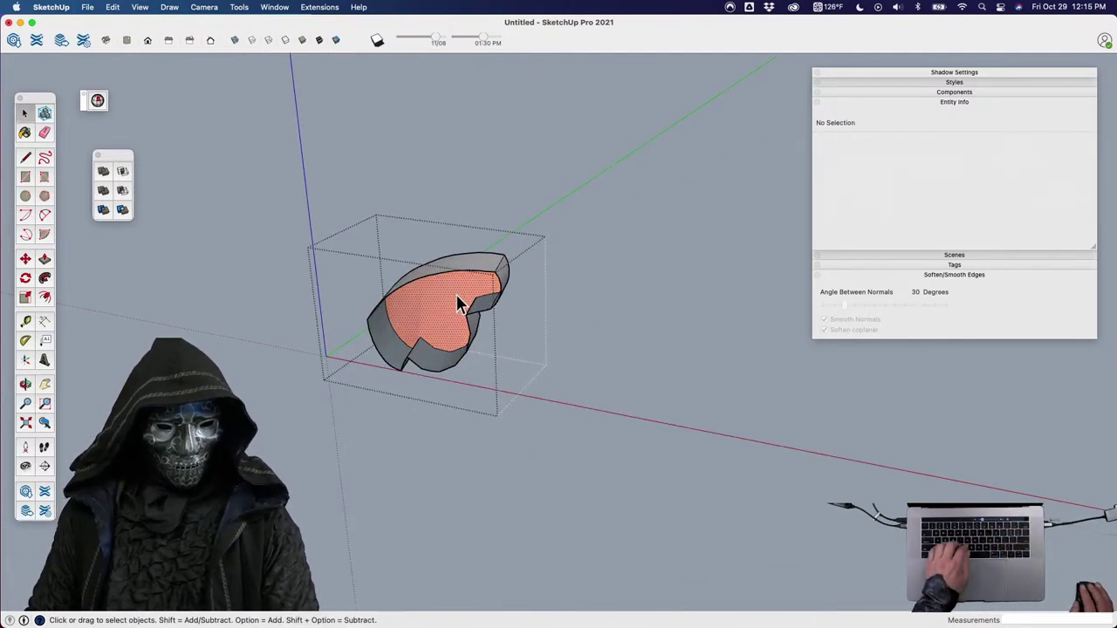
click(456, 301)
key(Delete)
scroll(424, 300, down, 5)
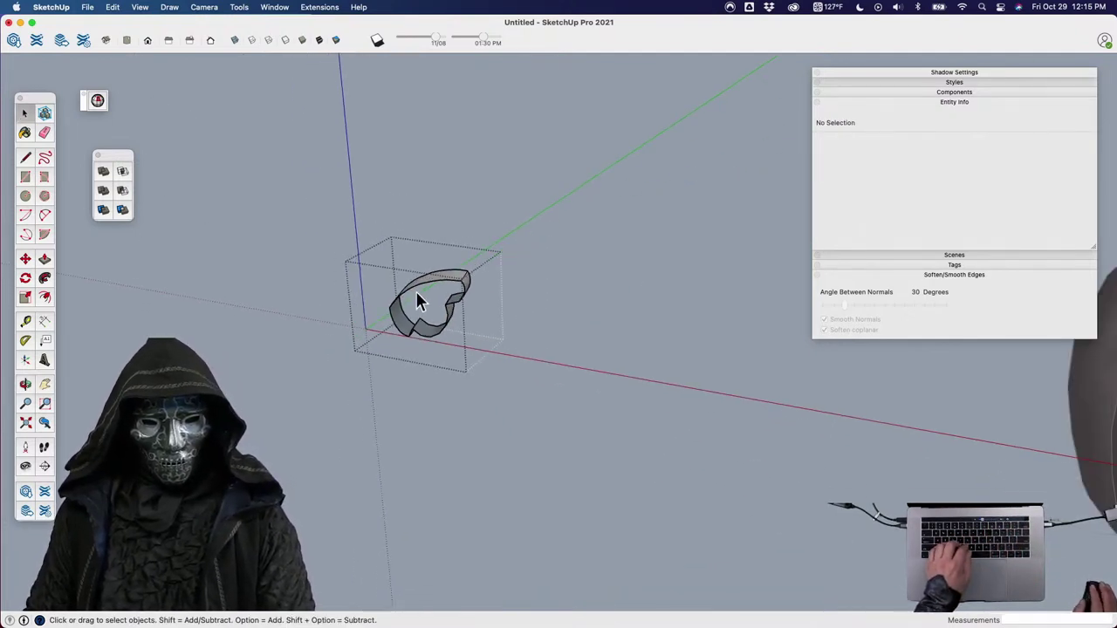
Move the left-eye wall group 100' along the red axis into the carved pumpkin's left eye opening.
scroll(416, 296, down, 2)
shift+middle_drag(588, 394, 683, 400)
shift+middle_drag(870, 433, 498, 420)
key(space)
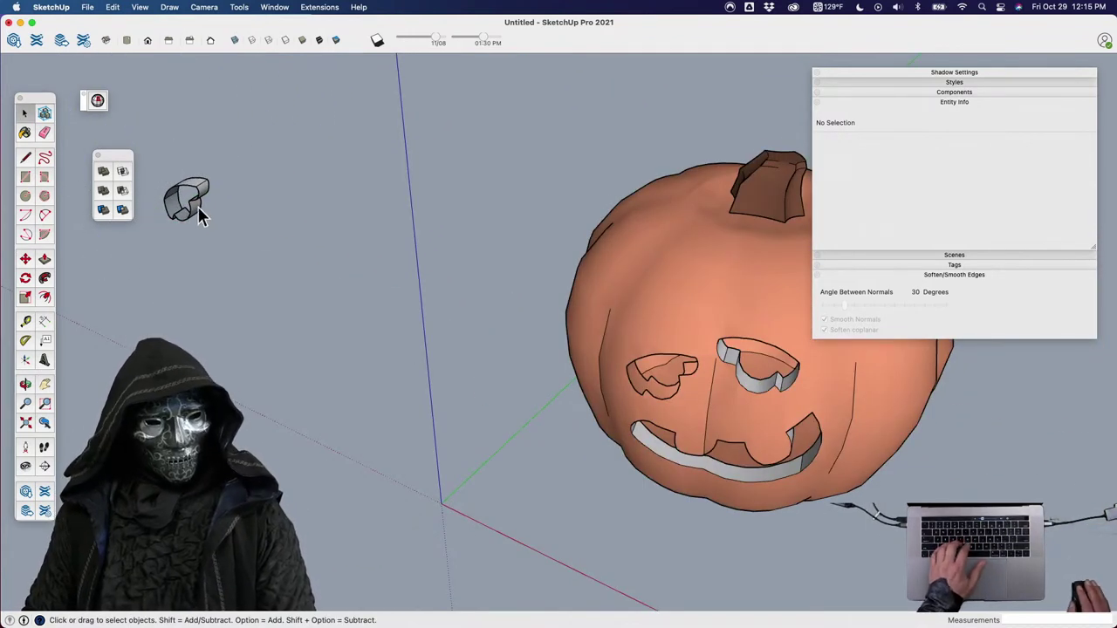
click(197, 207)
key(m)
click(293, 281)
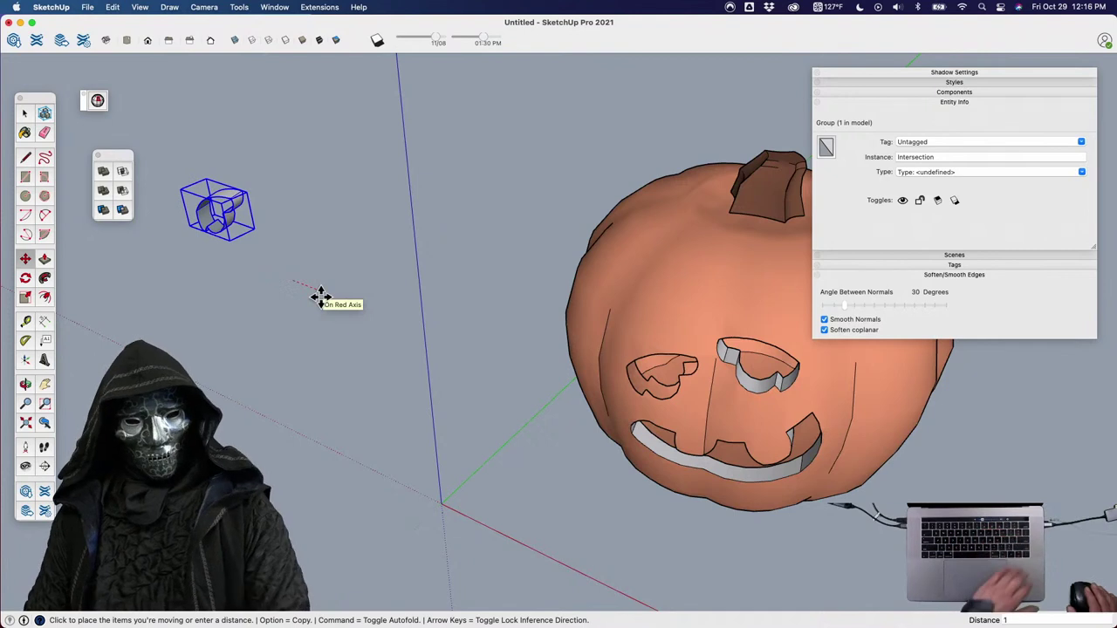
text(100)
key(Return)
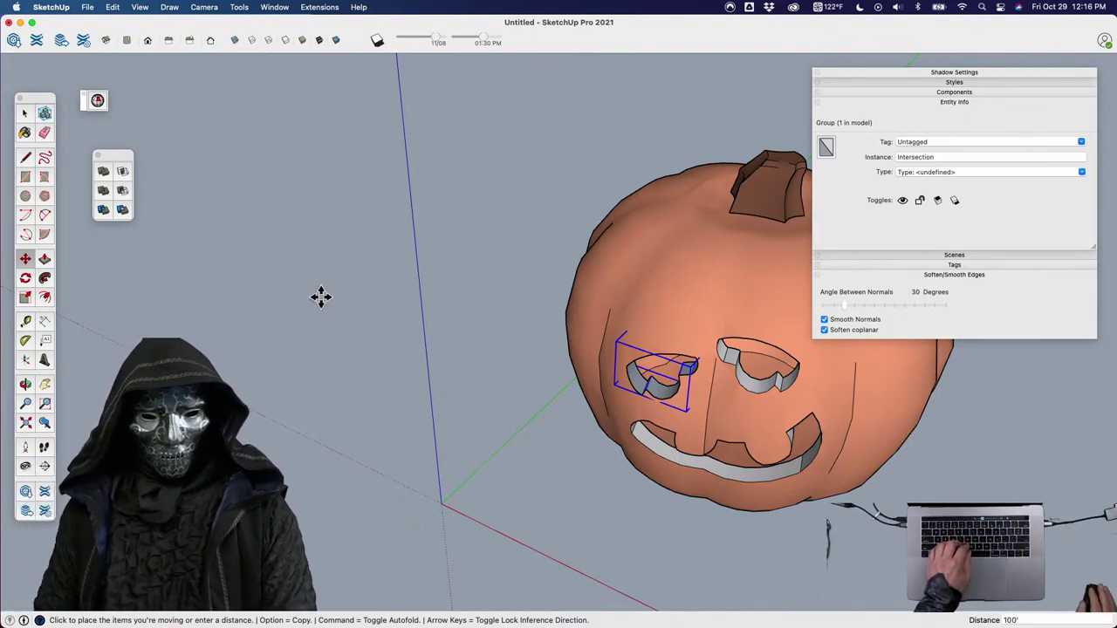
Cut the left-eye wall group, paste it in place inside the pumpkin's editing context, and explode it there.
key(Escape)
key(space)
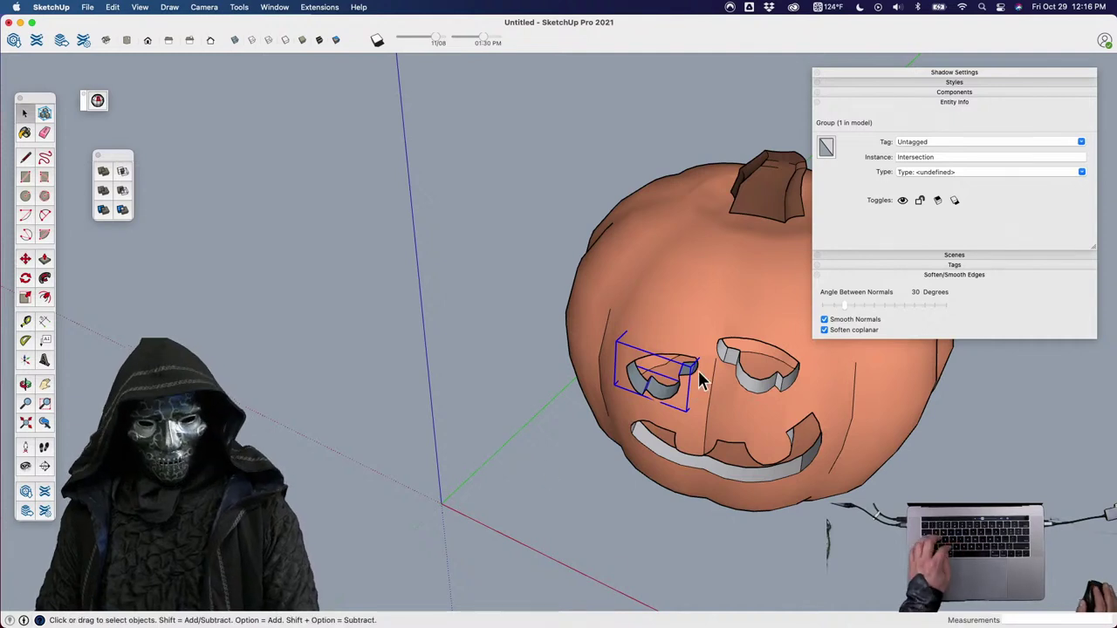
key(Delete)
click(701, 306)
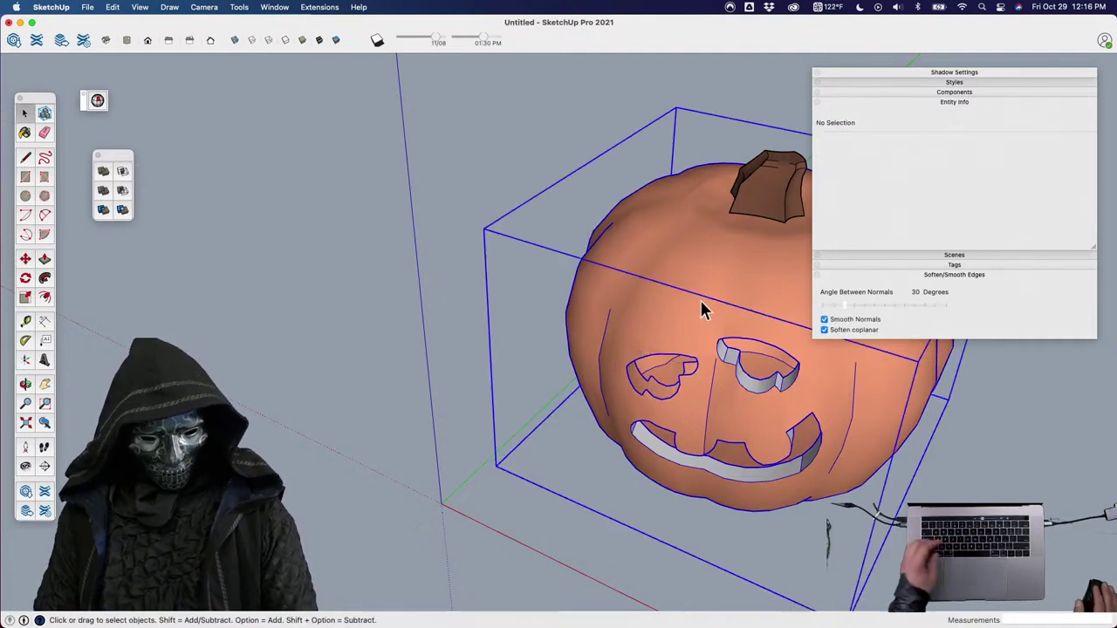
double_click(698, 326)
click(698, 329)
key(super+z)
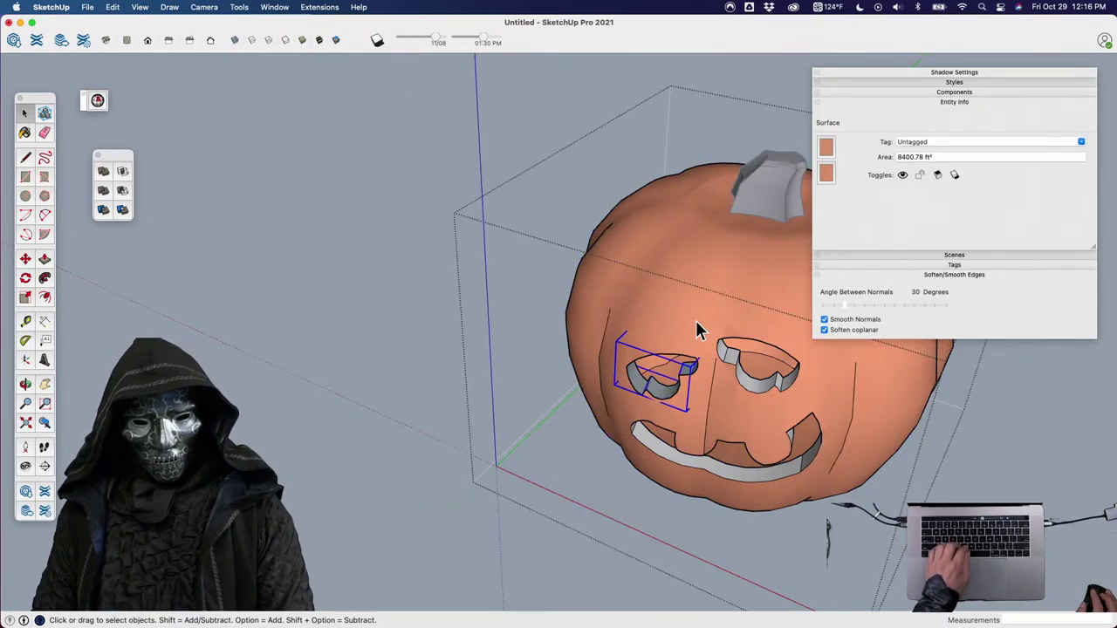
scroll(672, 399, up, 3)
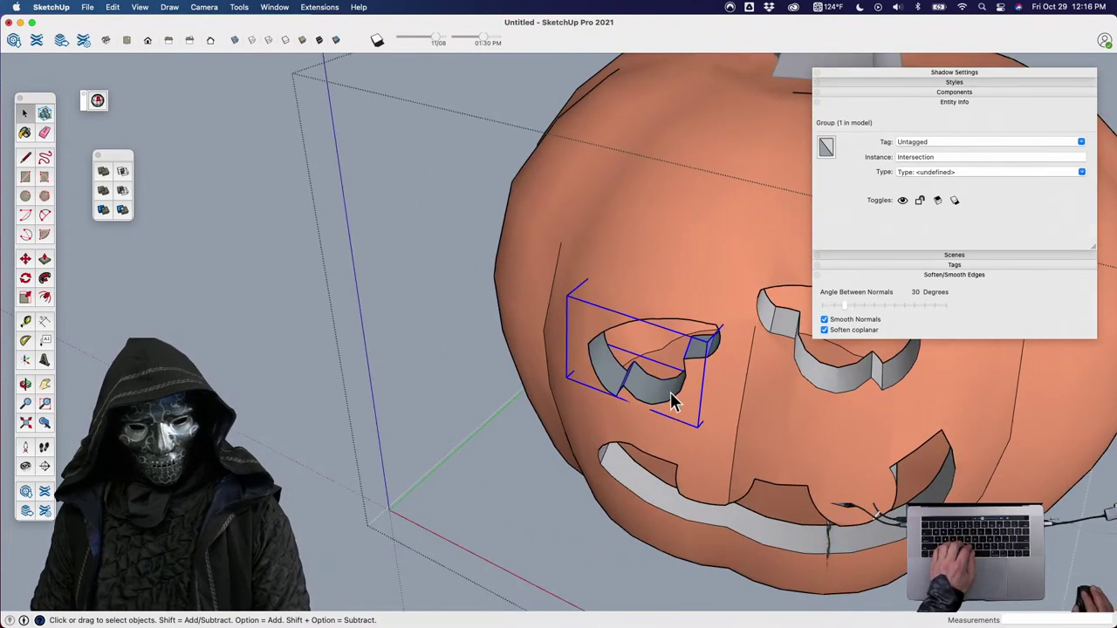
key(shift+x)
click(290, 364)
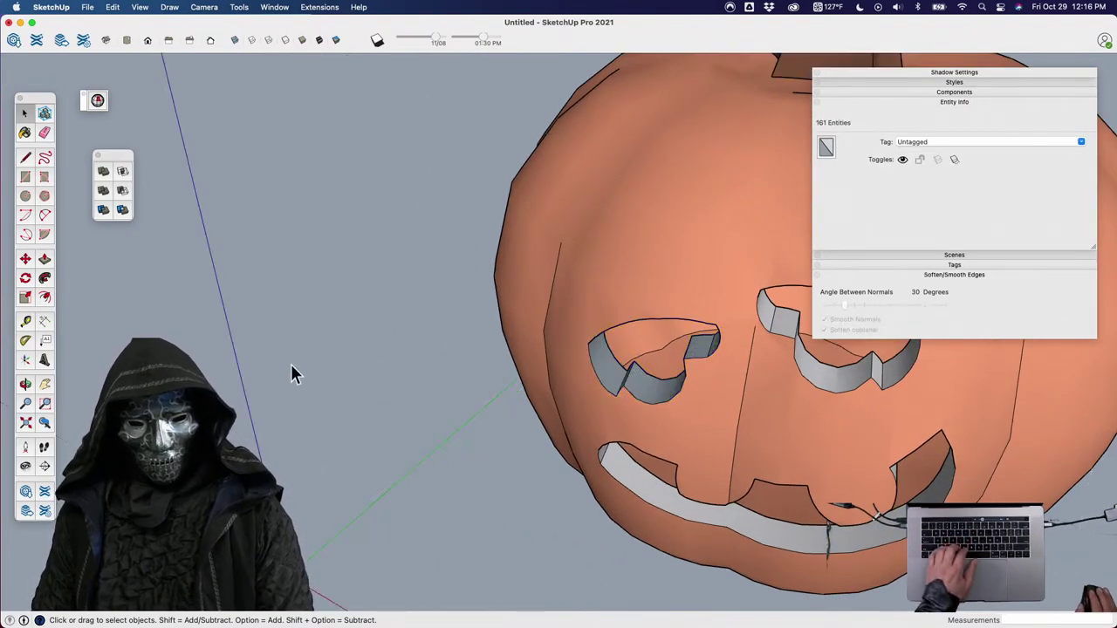
Open the pumpkin for editing and paint all of its inner shell faces light yellow.
scroll(654, 397, up, 3)
middle_drag(654, 401, 489, 359)
scroll(563, 392, down, 8)
double_click(493, 360)
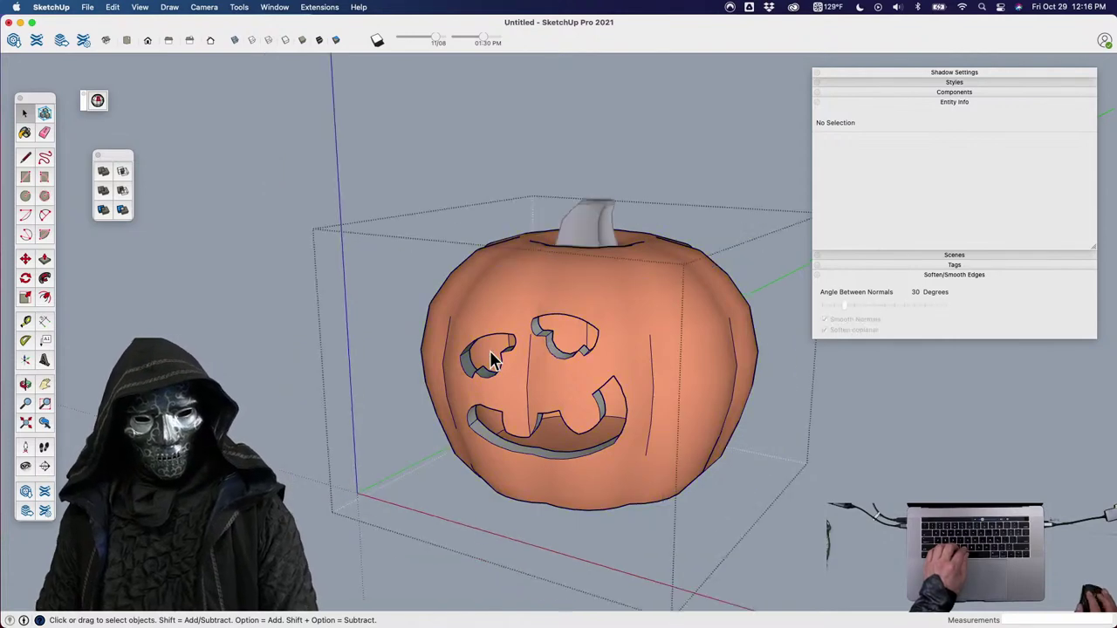
scroll(523, 358, up, 5)
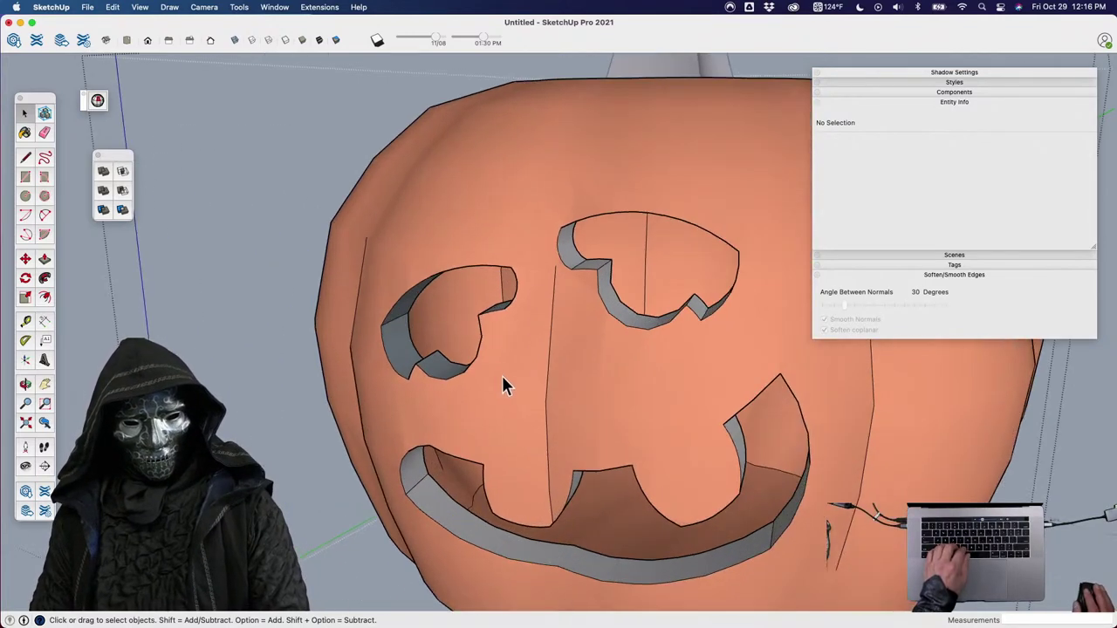
shift+middle_drag(502, 375, 502, 332)
click(510, 314)
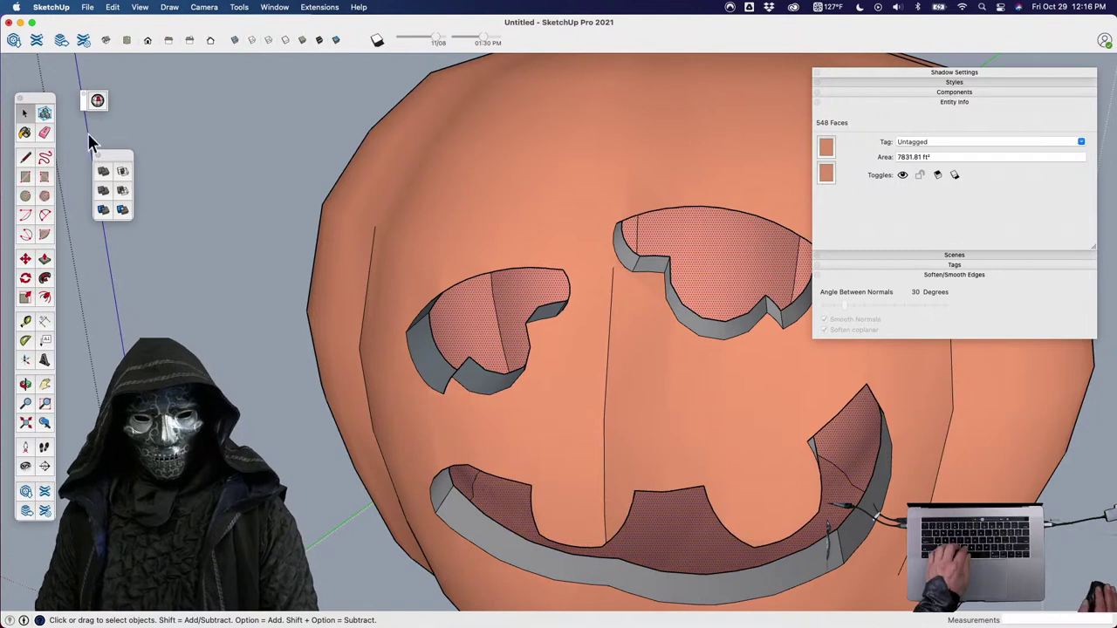
click(25, 133)
click(842, 190)
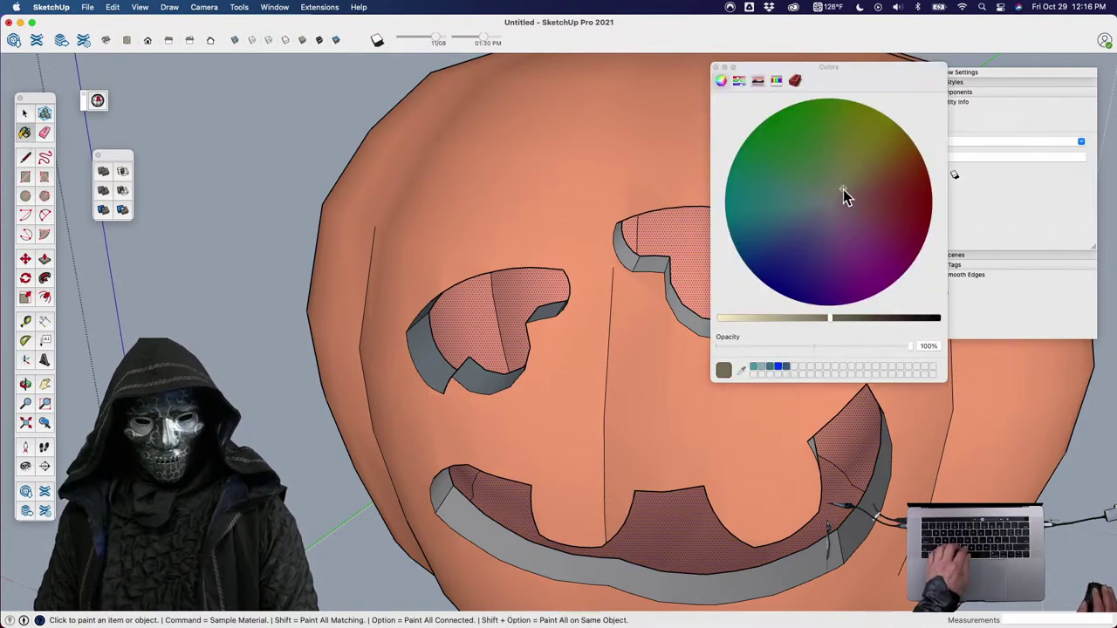
click(753, 319)
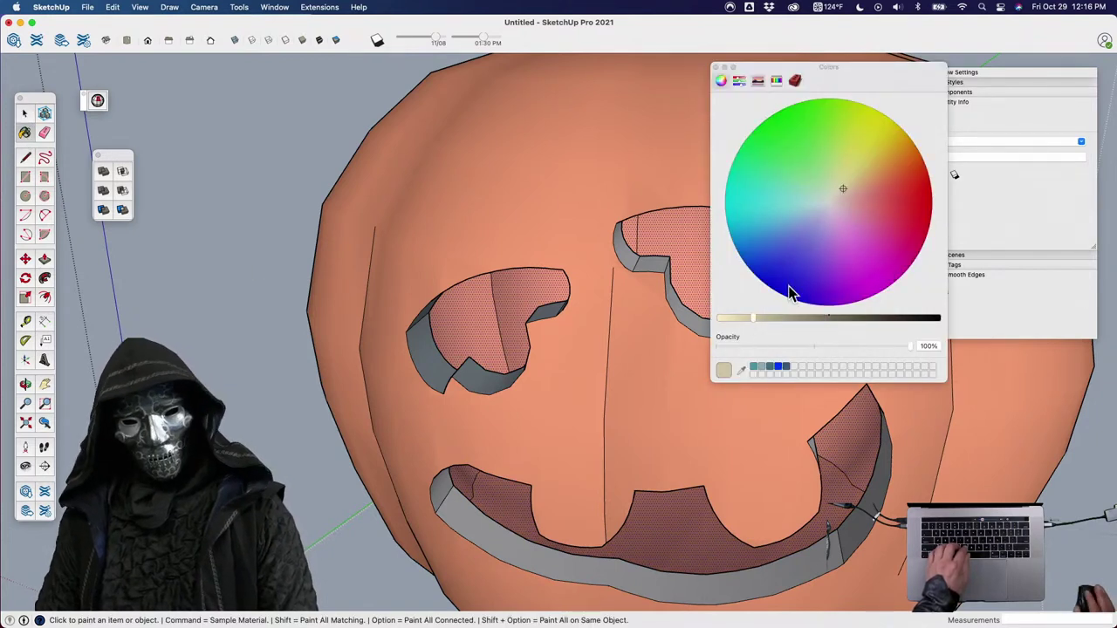
click(527, 307)
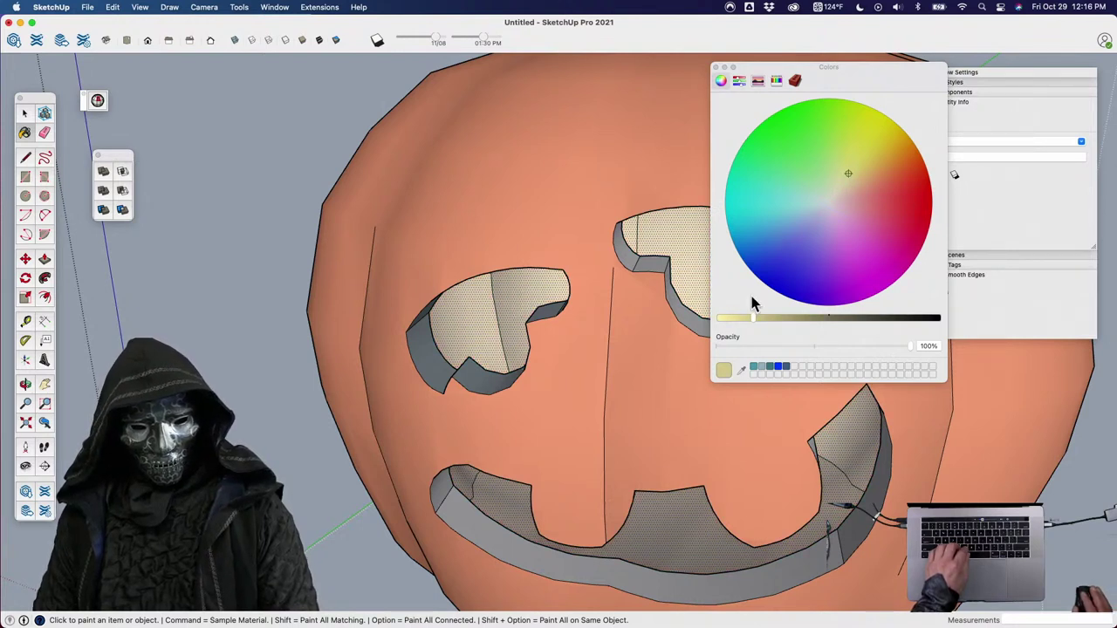
click(737, 319)
click(511, 305)
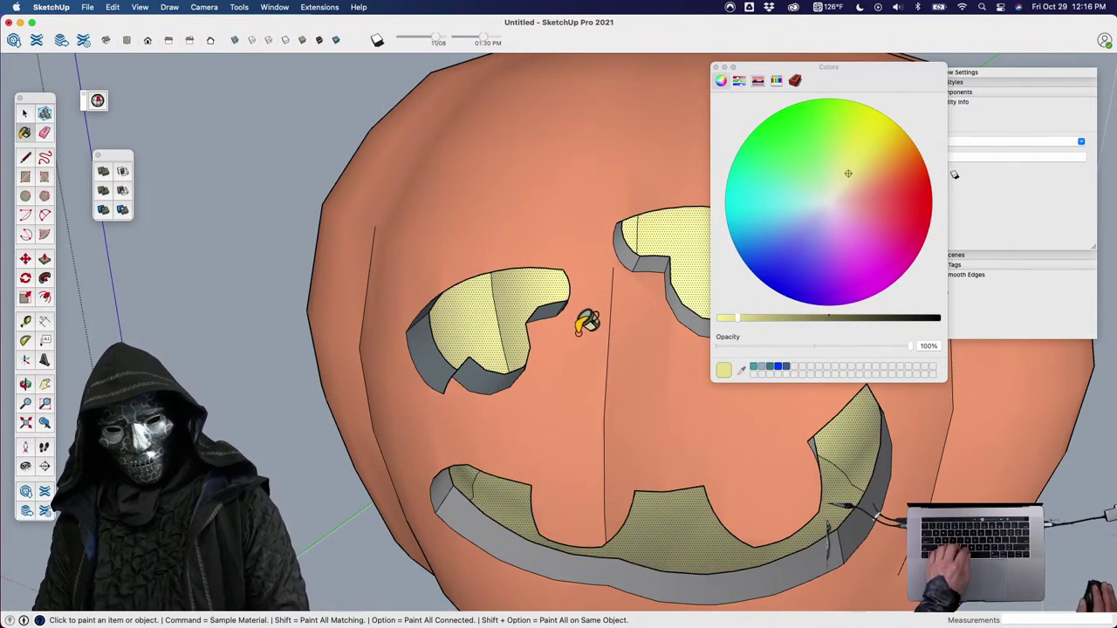
Paint the pumpkin's outer skin a darker, browner orange and leave its editing context.
middle_drag(588, 319, 627, 324)
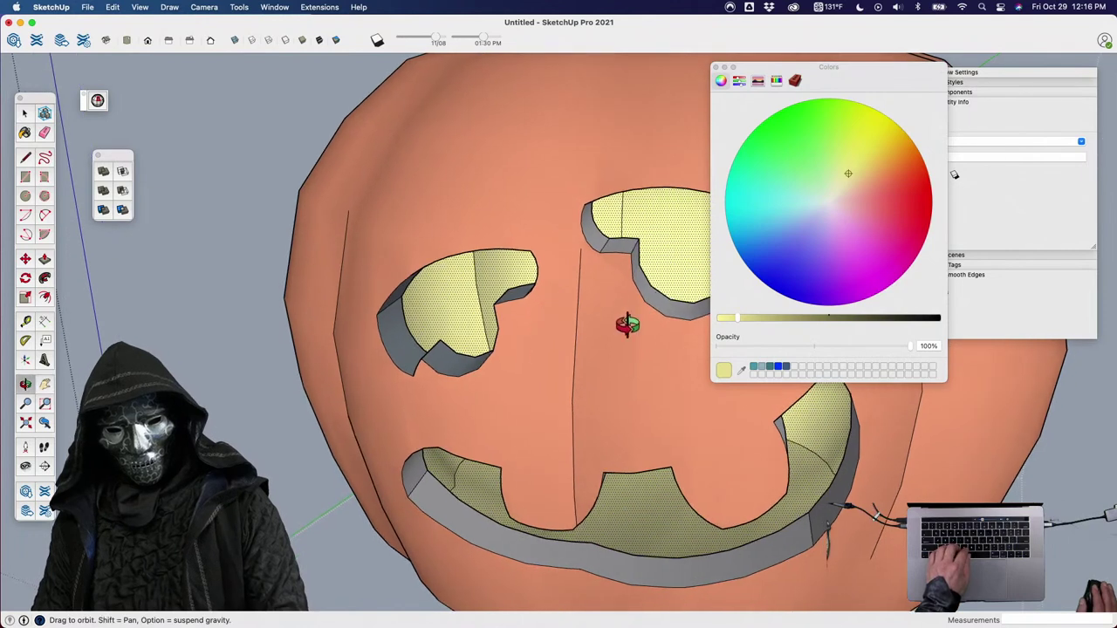
click(854, 186)
click(758, 319)
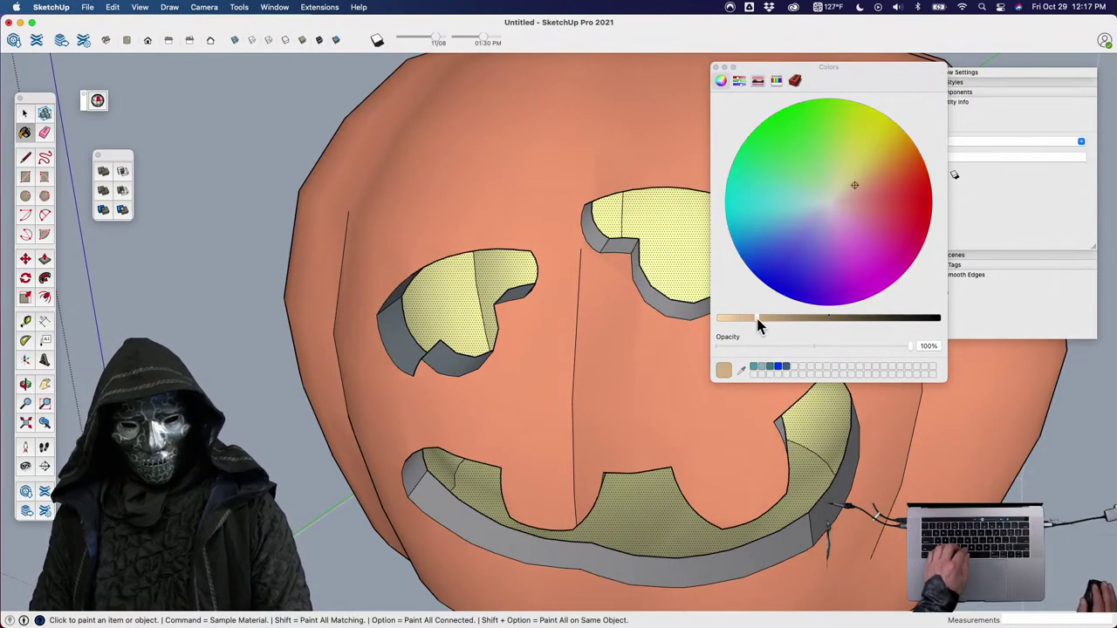
click(876, 182)
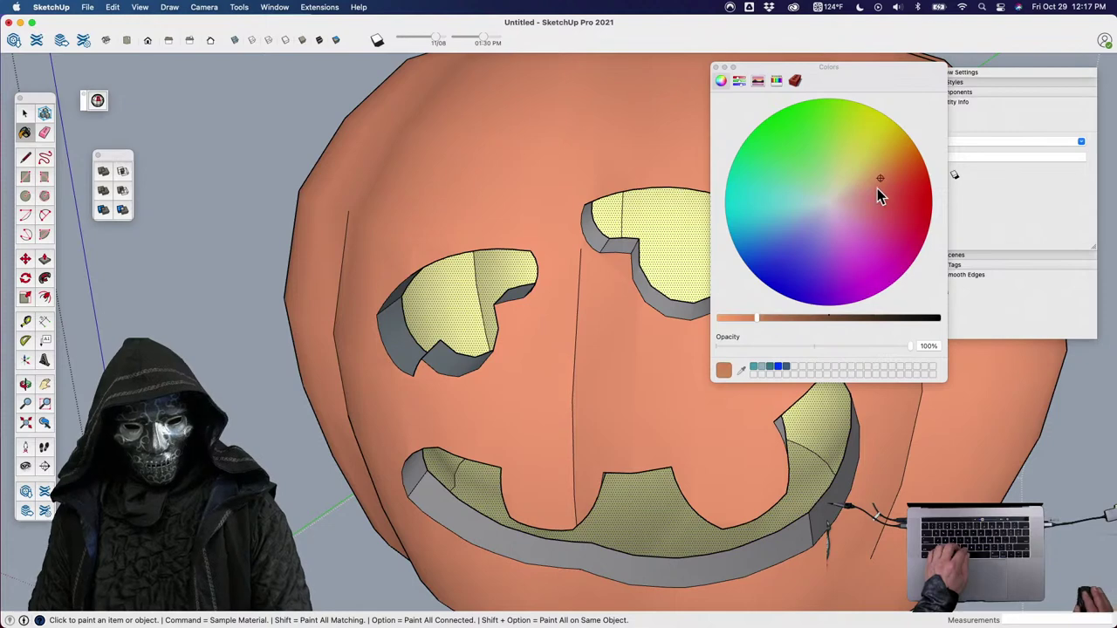
click(771, 320)
click(625, 353)
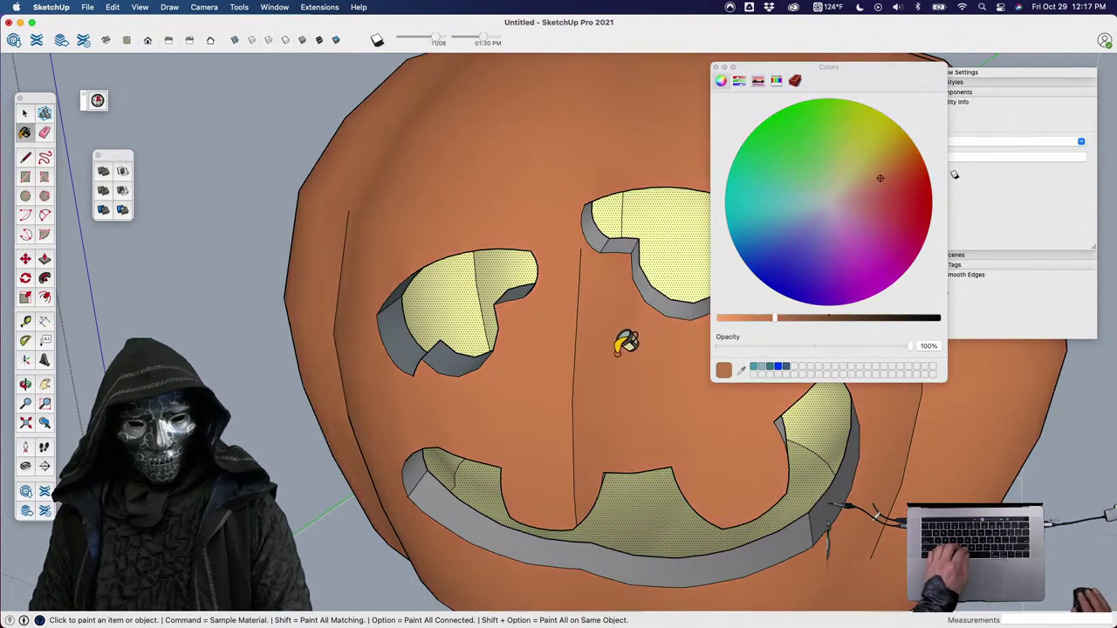
scroll(625, 344, down, 3)
mouse_move(592, 352)
shift+middle_down()
mouse_move(594, 392)
mouse_move(531, 386)
mouse_move(441, 354)
shift+middle_up()
scroll(437, 353, down, 1)
key(space)
scroll(439, 353, down, 2)
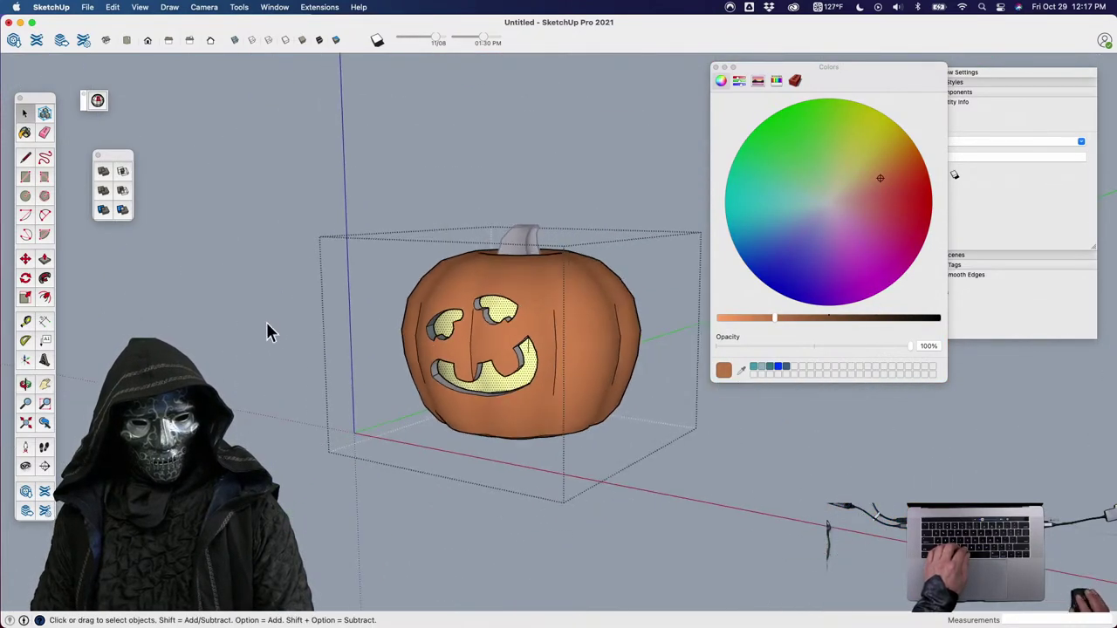
click(269, 336)
Preview the pumpkin with shadows displayed and switch the shadows off again.
middle_drag(267, 332, 395, 358)
key(shift+s)
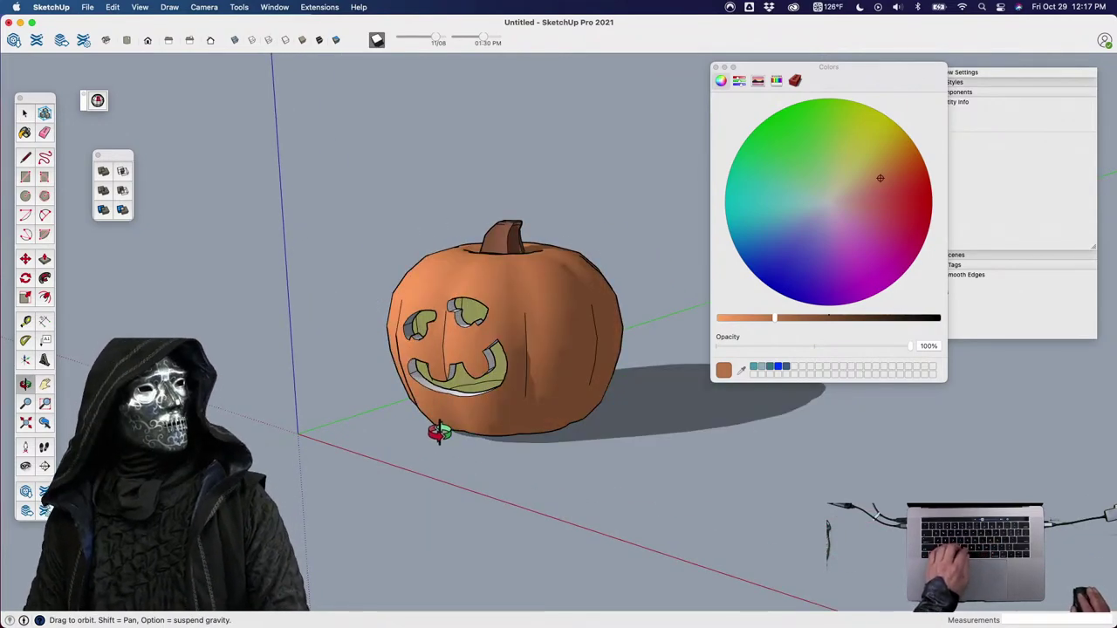
middle_drag(418, 393, 470, 422)
key(shift+s)
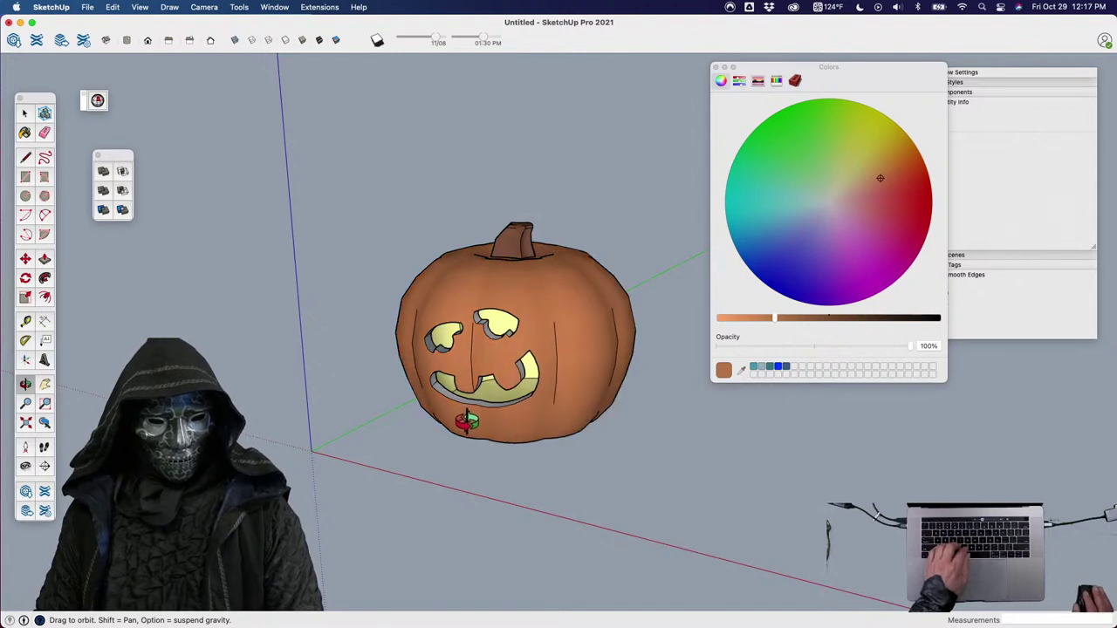
Reopen the pumpkin for editing and select its yellow inner faces.
scroll(472, 436, up, 5)
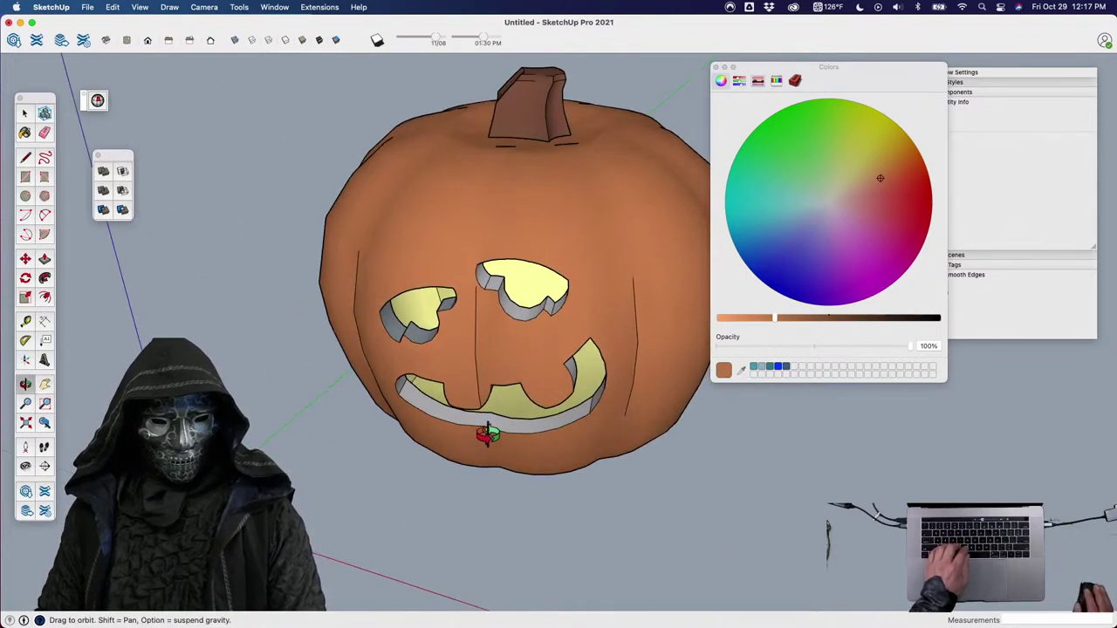
key(space)
click(536, 365)
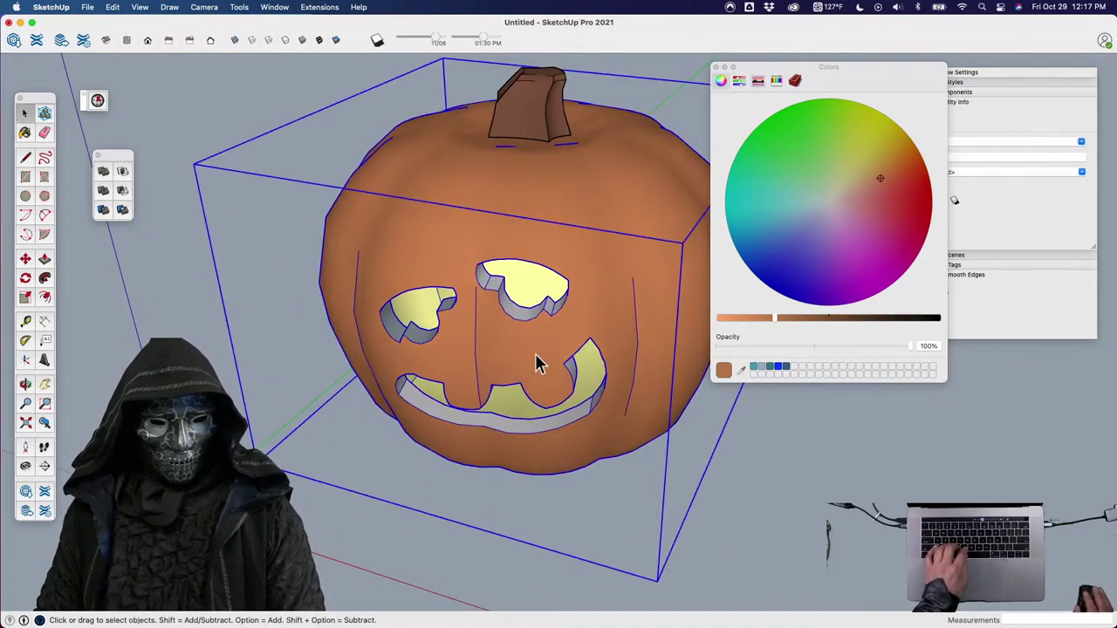
double_click(538, 298)
click(534, 295)
shift+click(515, 399)
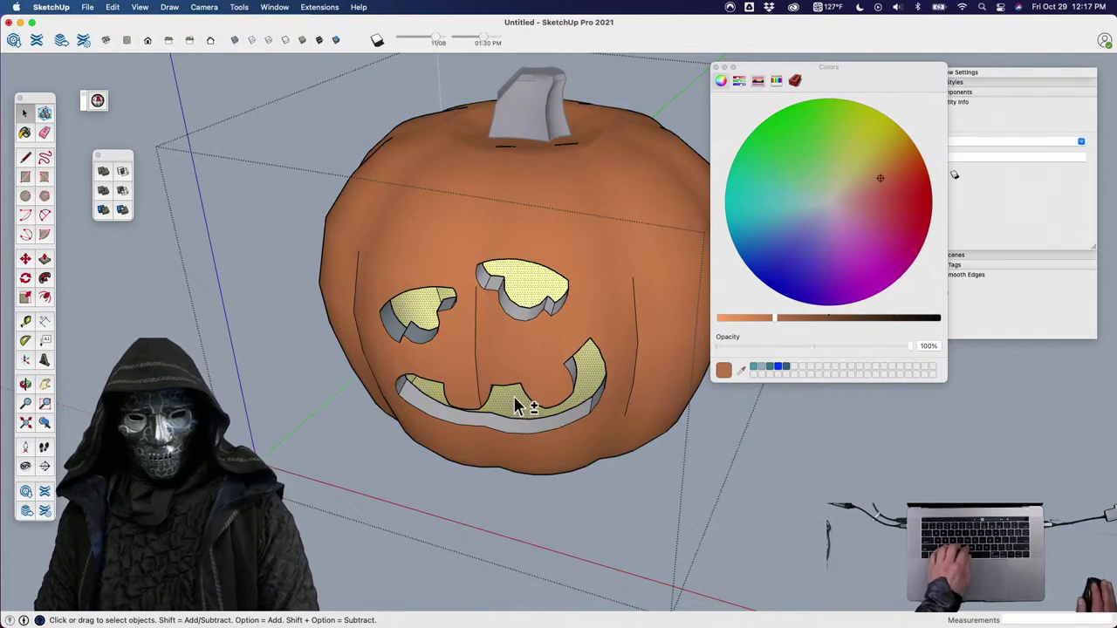
Examine the expanded shadow settings for the light, dark and display options.
drag(884, 90, 746, 43)
click(954, 72)
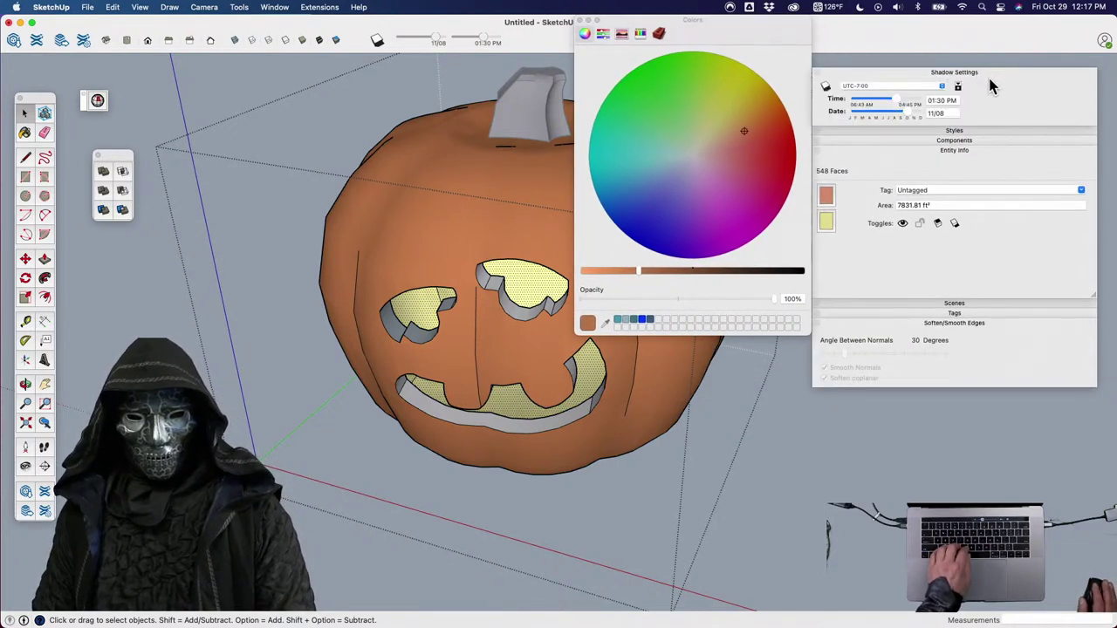
drag(989, 79, 1000, 105)
click(978, 110)
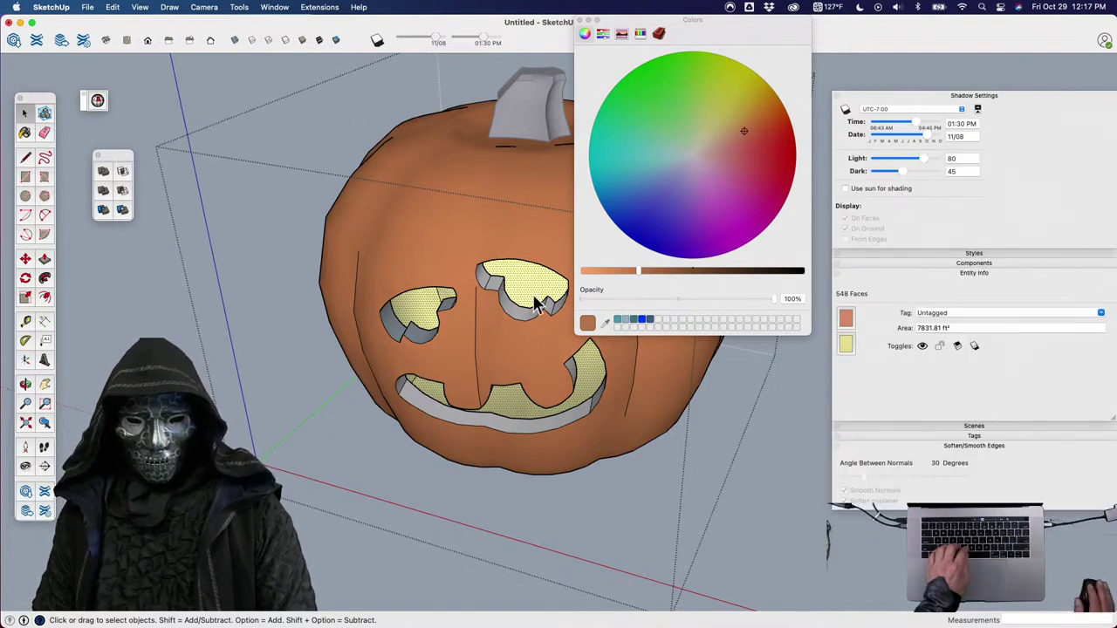
click(1008, 96)
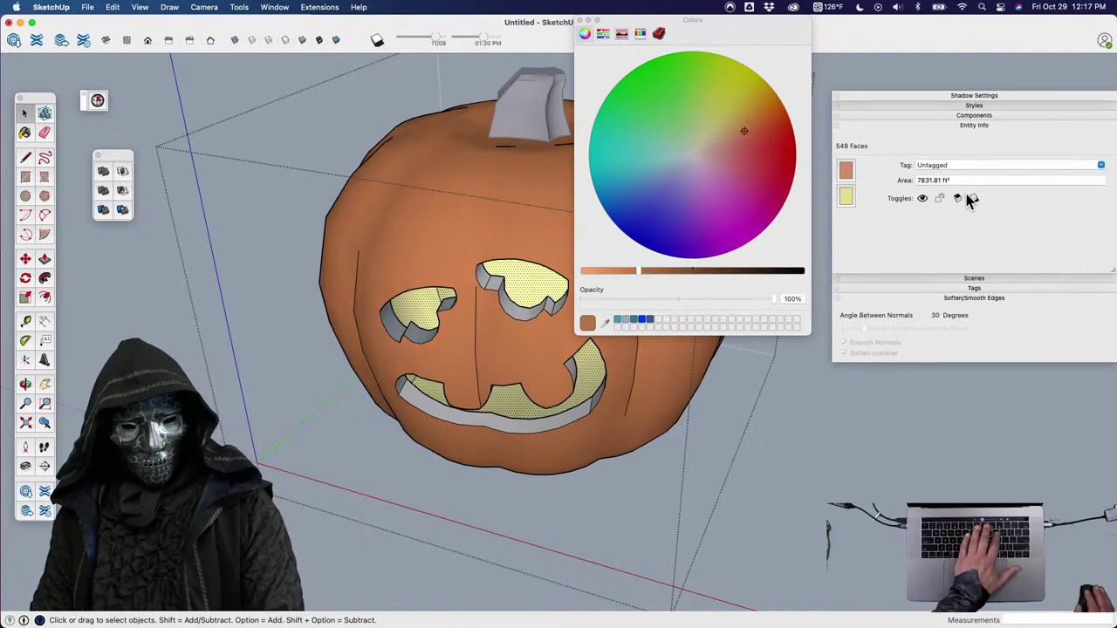
Turn on shadows, stop the selected inner faces from receiving them, and exit the pumpkin's editing context.
key(shift+s)
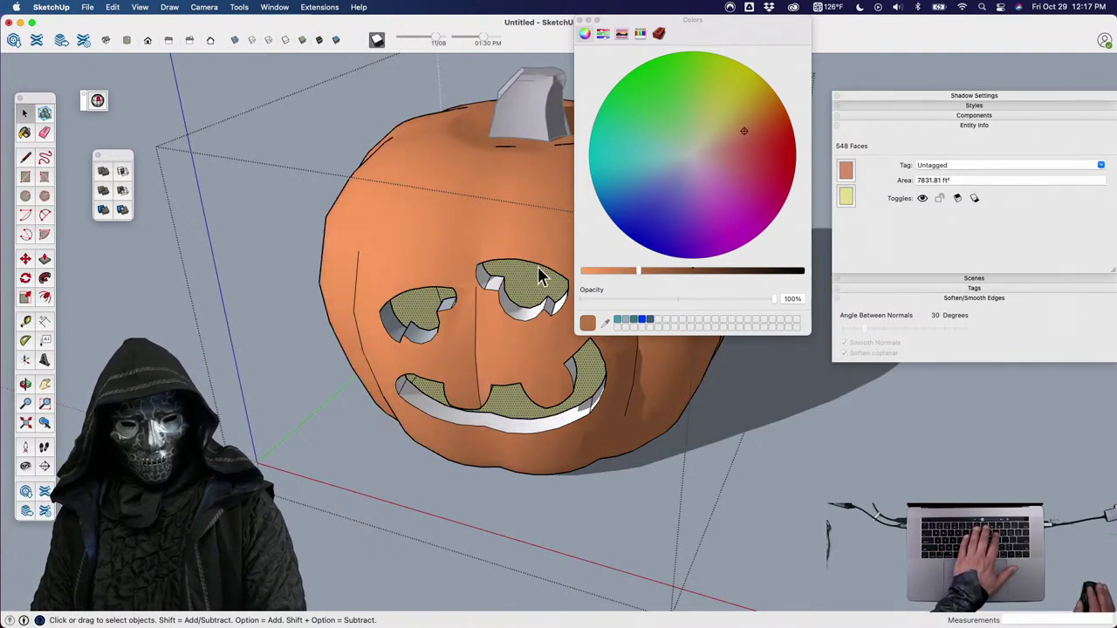
click(958, 199)
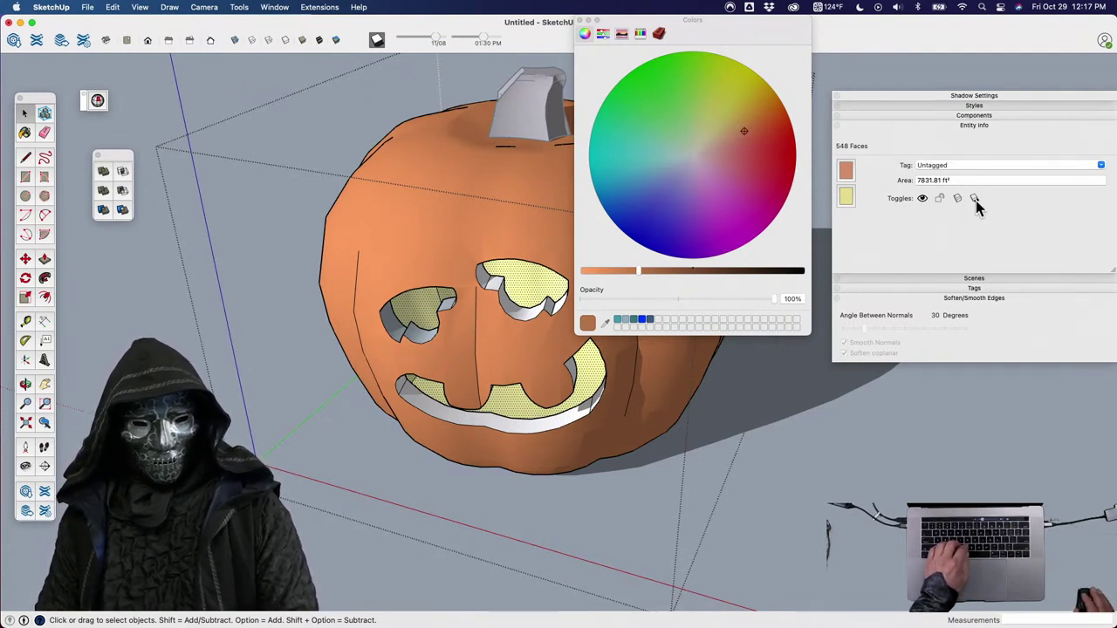
click(875, 424)
scroll(623, 397, down, 4)
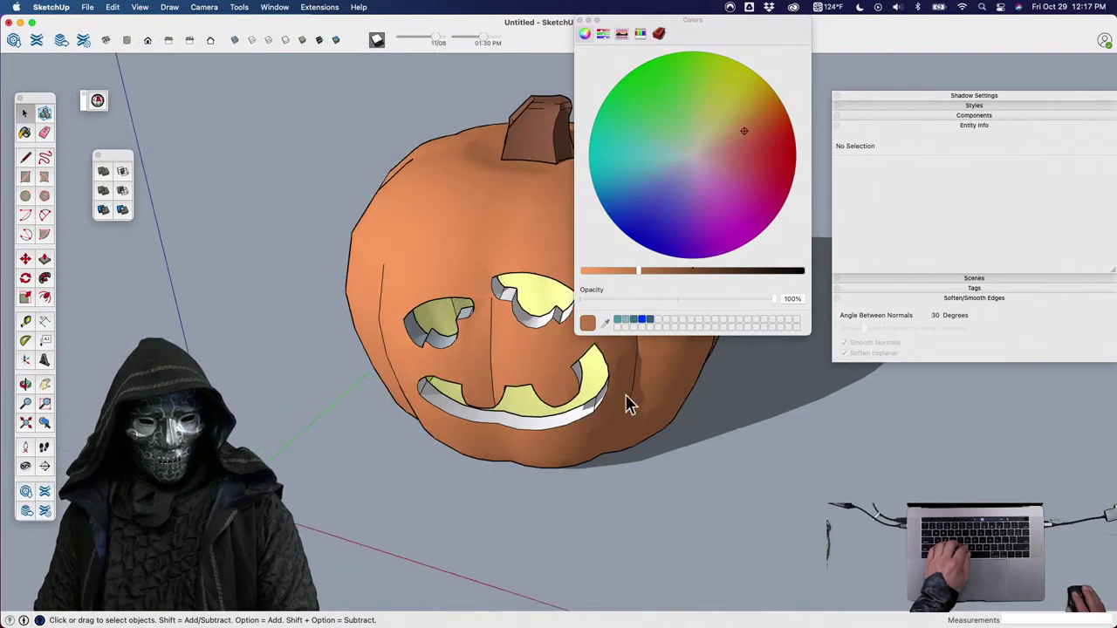
Tidy the workspace by moving the settings panels higher and closing the color picker.
middle_drag(573, 428, 505, 289)
middle_drag(521, 349, 542, 173)
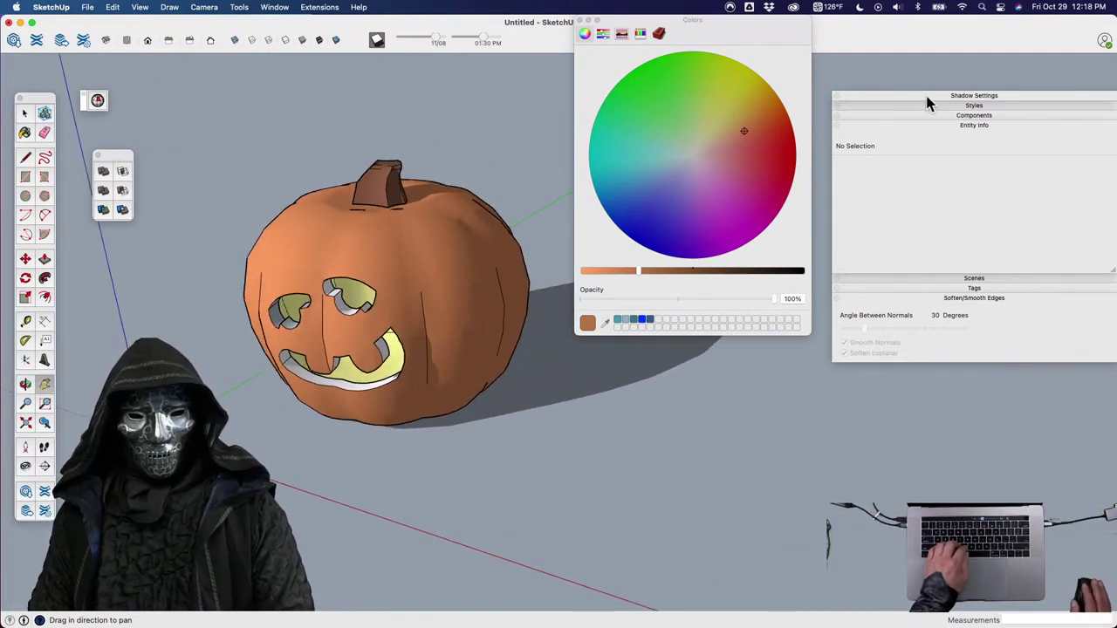
drag(927, 103, 930, 67)
drag(741, 25, 724, 88)
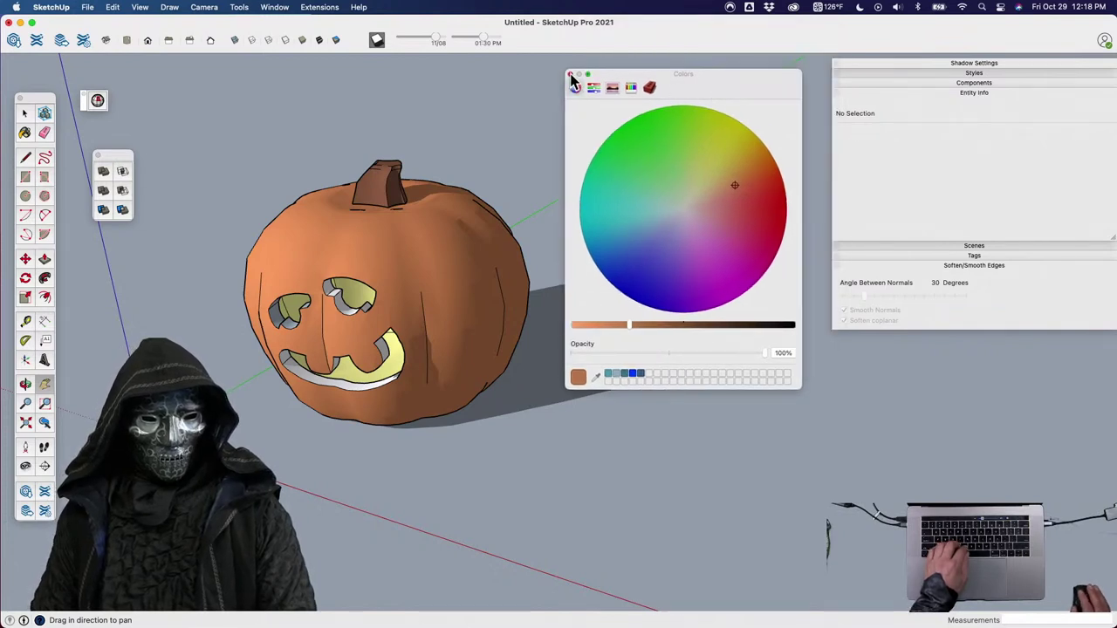
click(571, 75)
Open the pumpkin to examine the outer skin's shadow properties, and leave its editing context without changes.
shift+middle_drag(397, 270, 494, 246)
middle_drag(494, 246, 506, 291)
key(space)
click(480, 269)
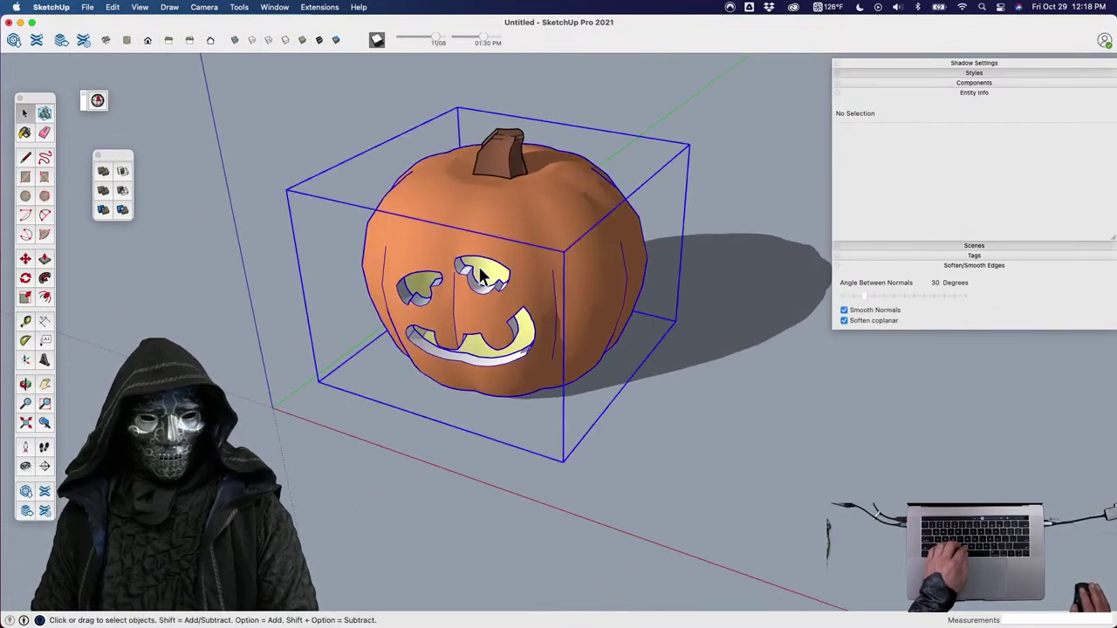
double_click(483, 275)
click(515, 226)
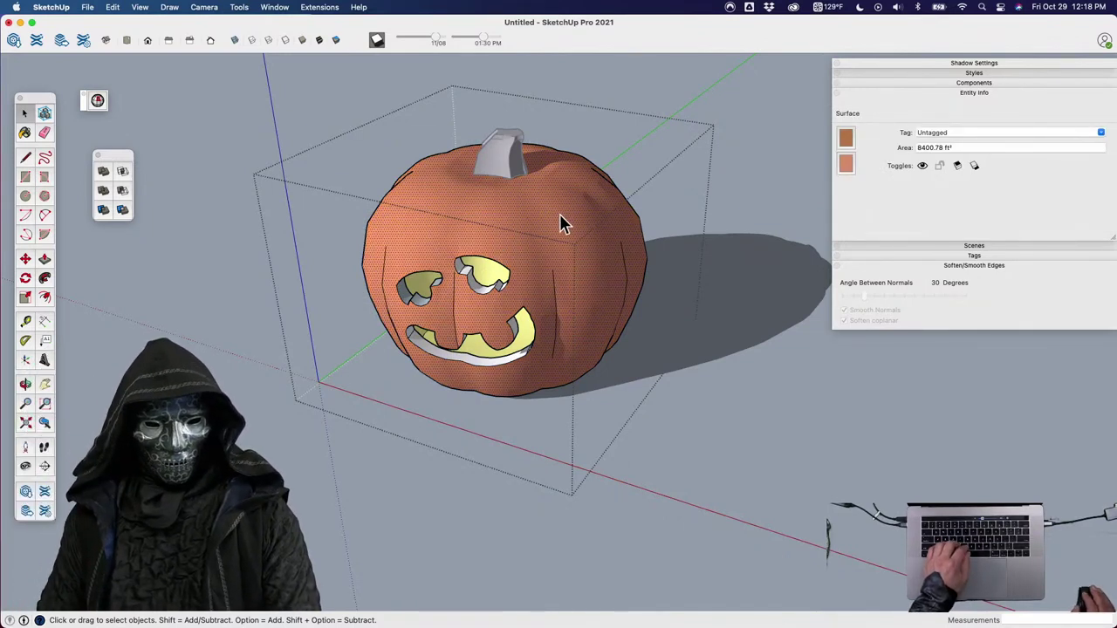
click(703, 474)
scroll(453, 334, down, 3)
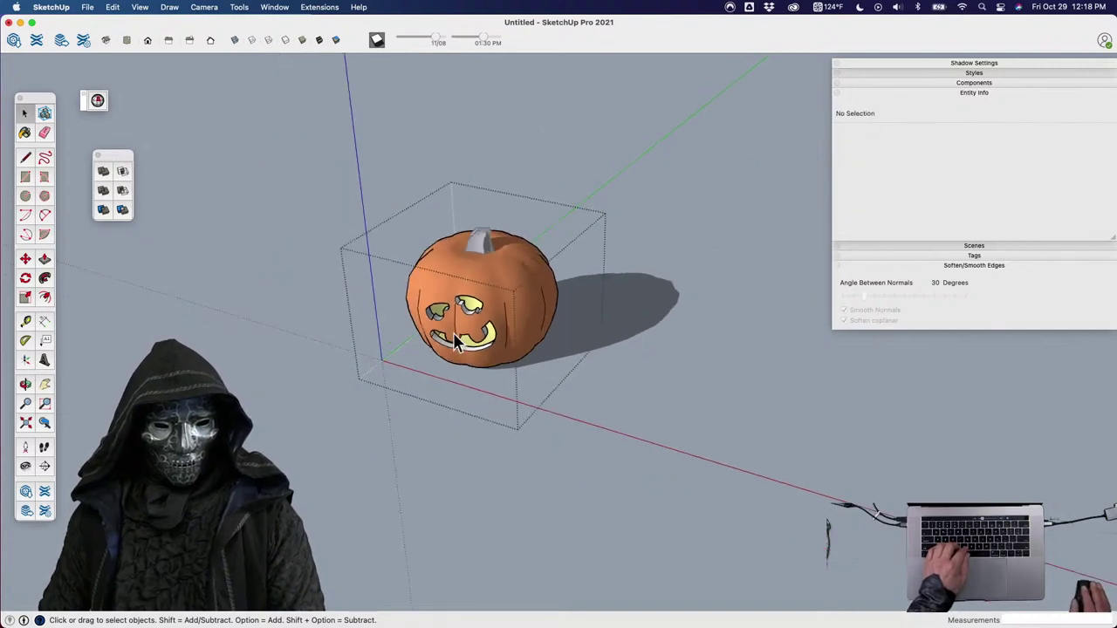
middle_drag(613, 425, 544, 218)
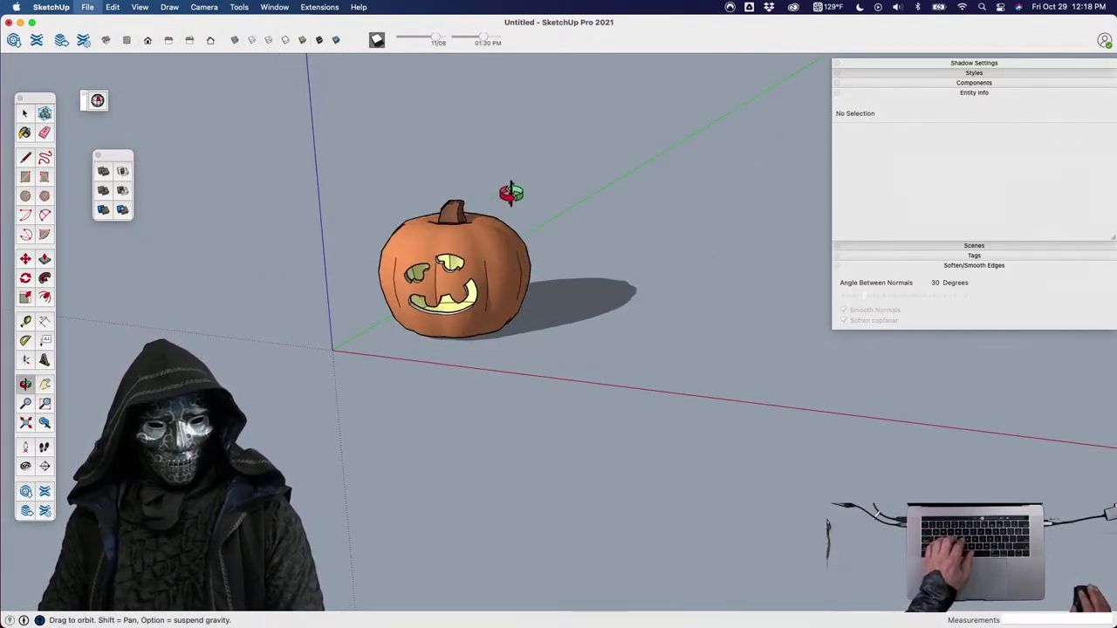
Save the model as Pumpkins in the Documents folder.
key(super+s)
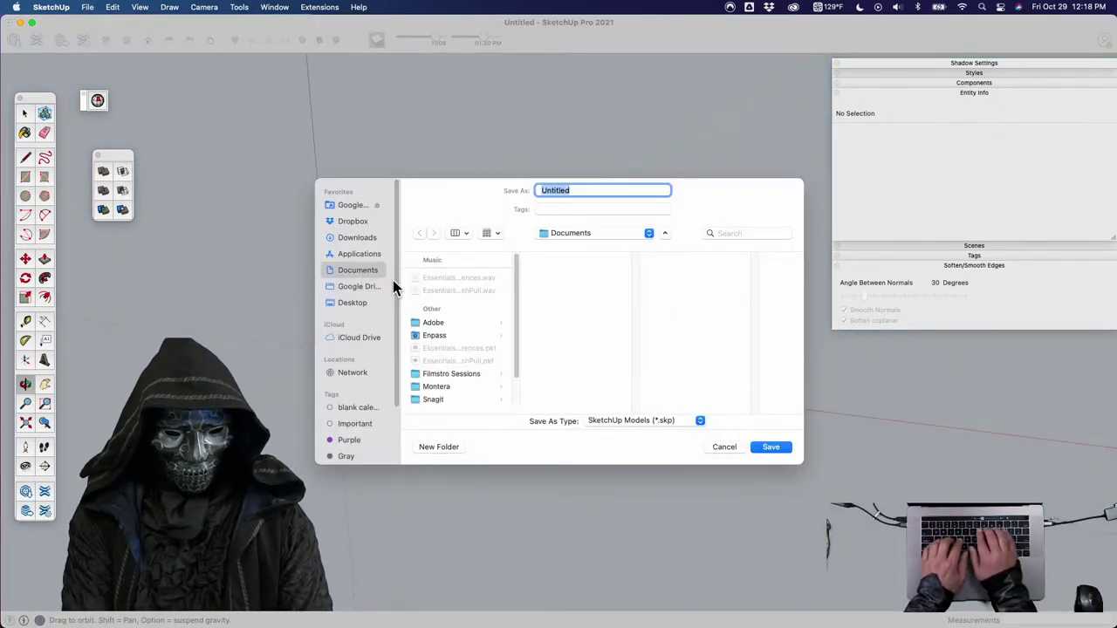
text(Pump)
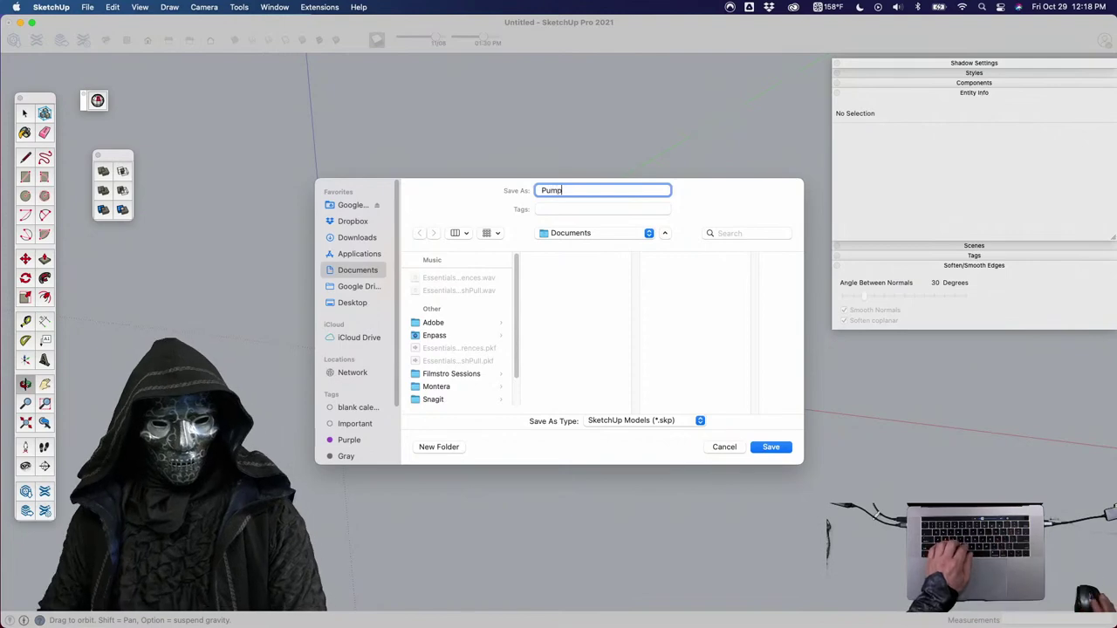
text(kins)
key(Return)
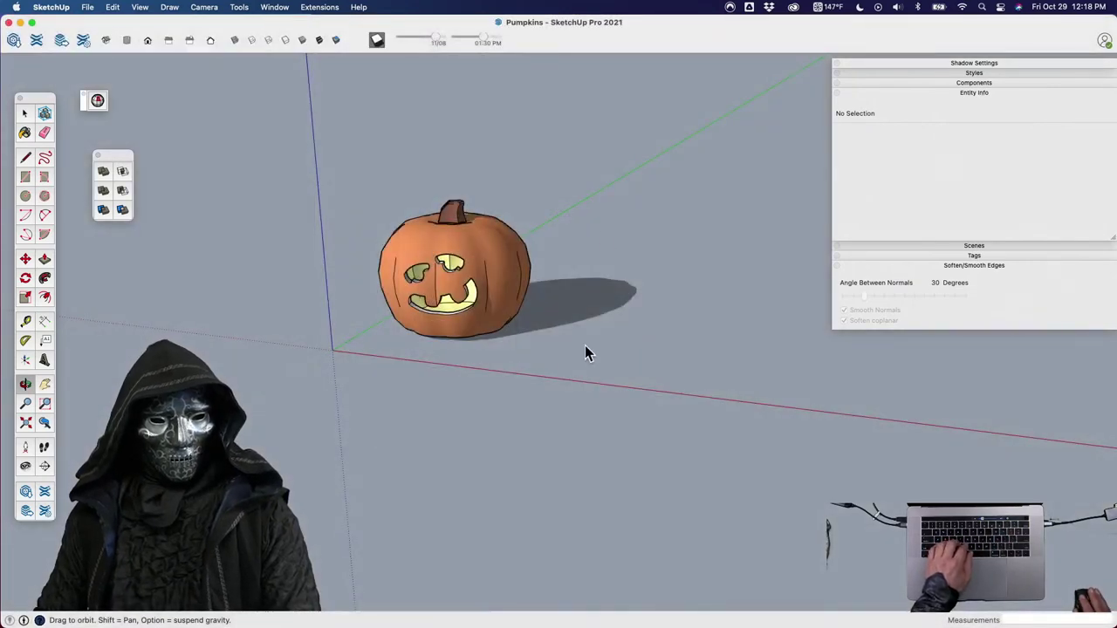
Draw a winding chain of connected six-segment arcs on the ground beside the pumpkin, starting with a bulge of about 4' 4 5/8".
shift+middle_drag(566, 355, 456, 337)
drag(457, 337, 436, 317)
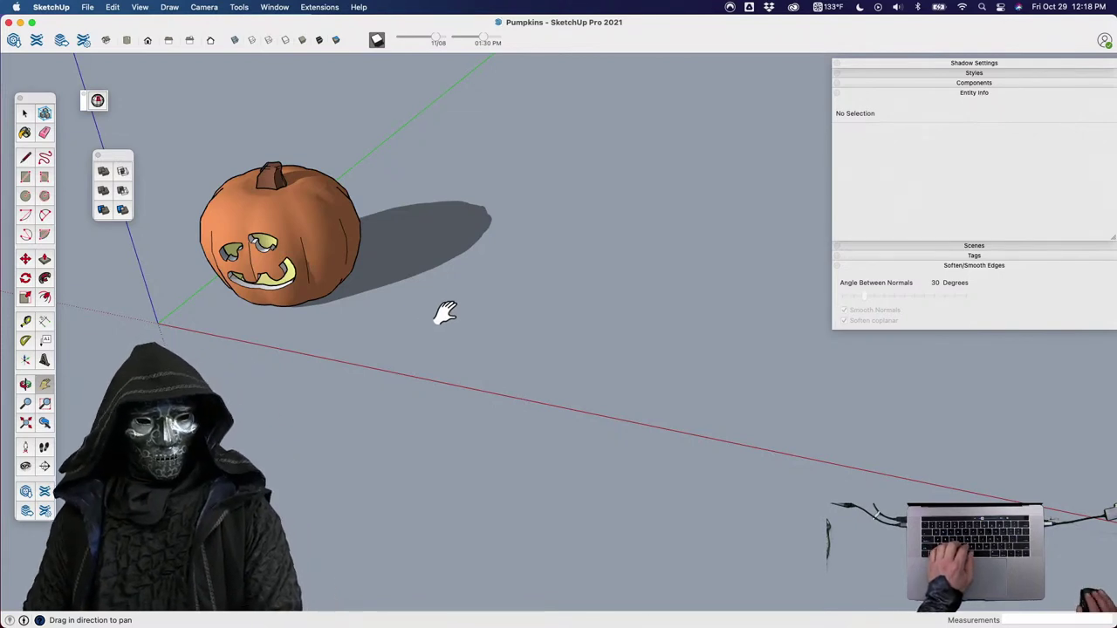
scroll(353, 273, up, 8)
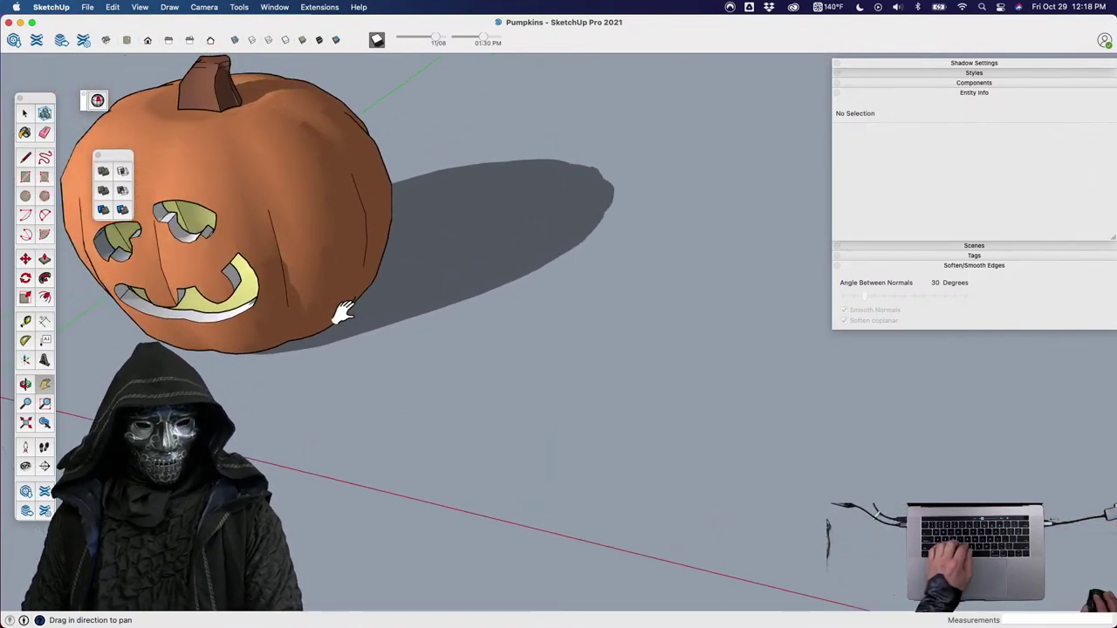
middle_drag(411, 394, 578, 399)
key(a)
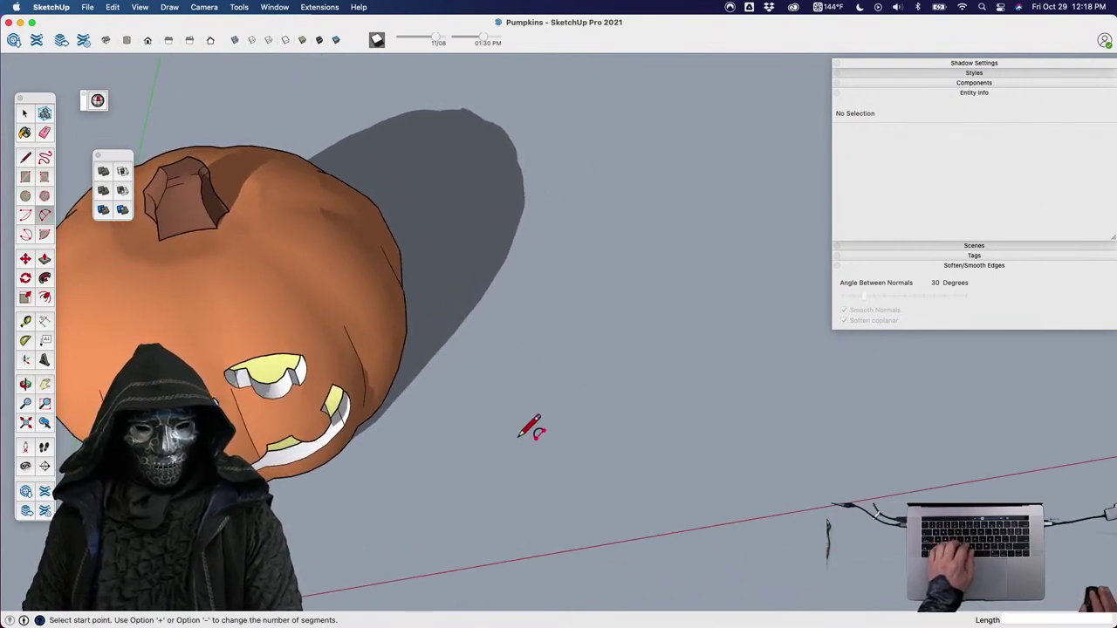
click(606, 427)
click(565, 413)
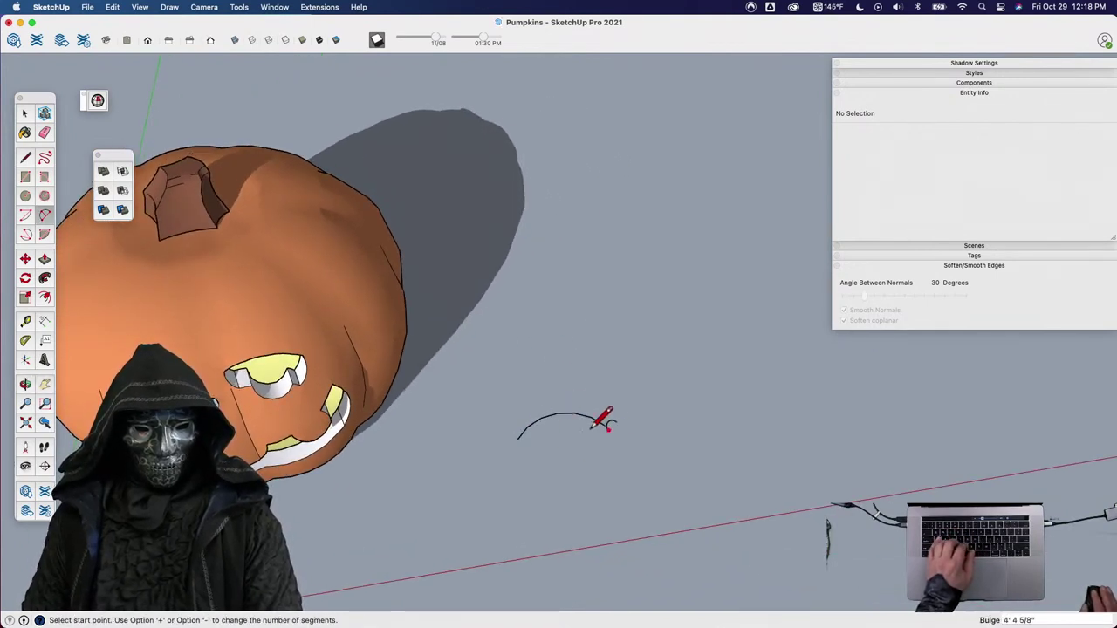
key(a)
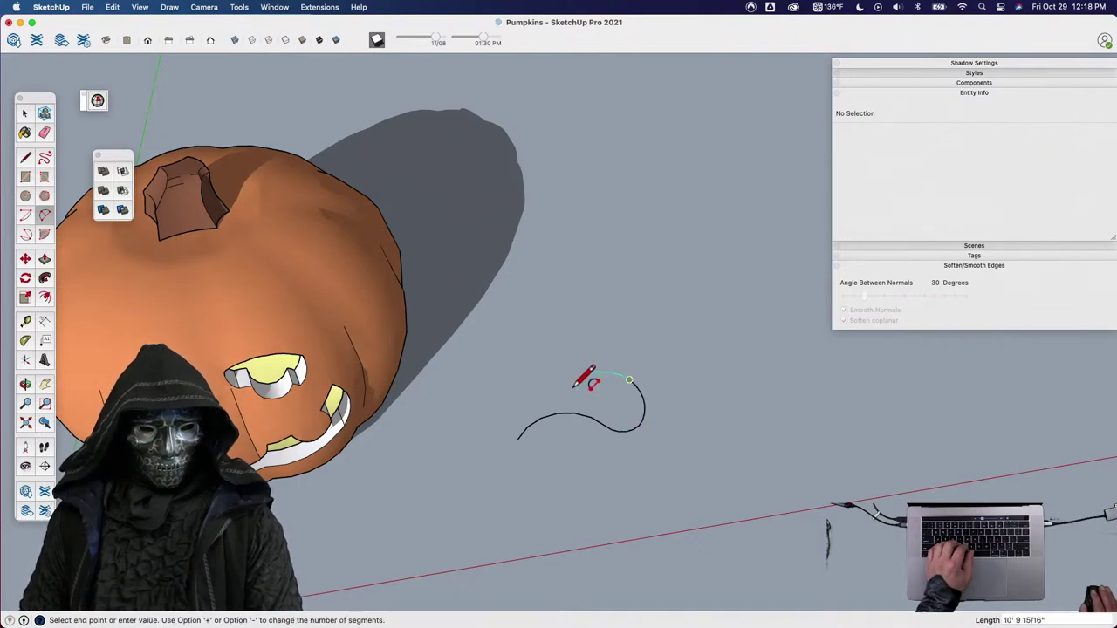
Group the drawn arcs and continue the curve from its inner end with two more arcs curling inward.
scroll(593, 429, up, 3)
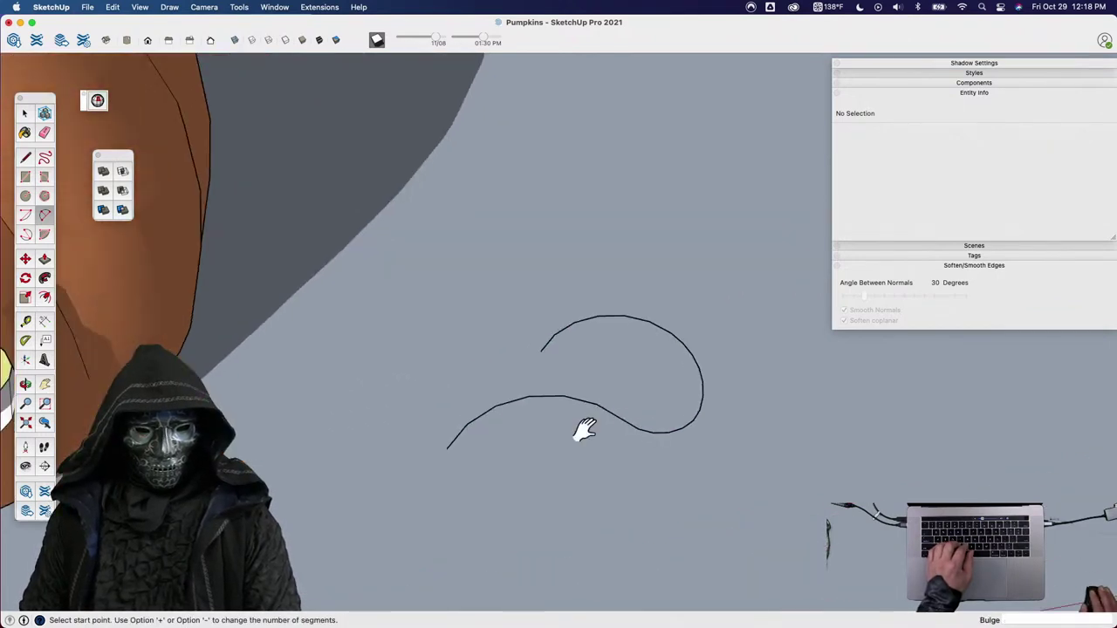
middle_drag(581, 429, 619, 367)
key(space)
click(619, 429)
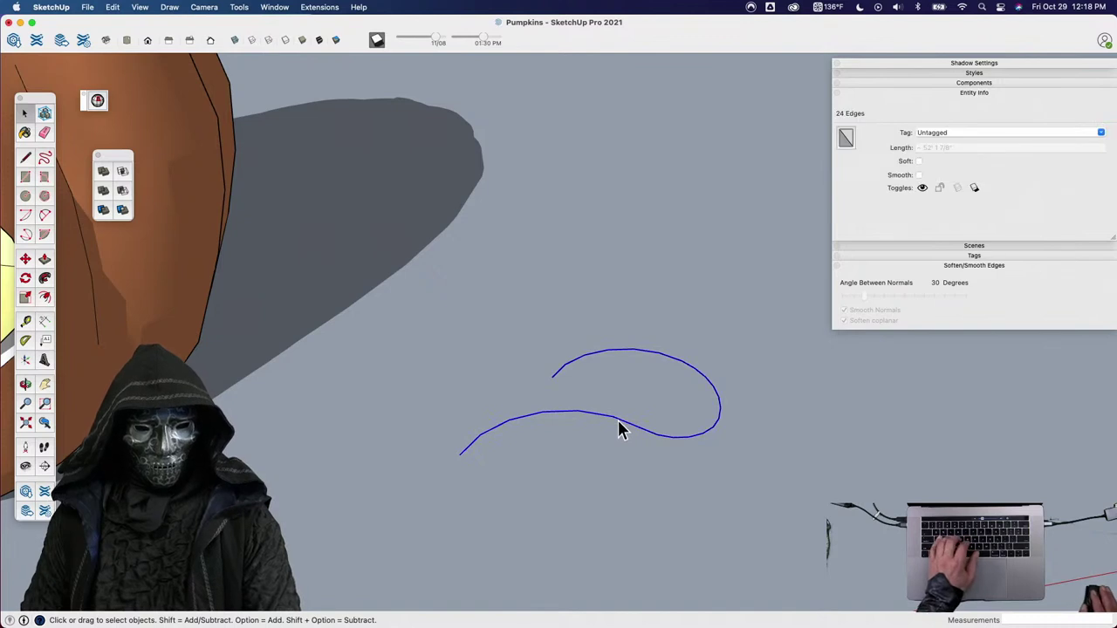
key(a)
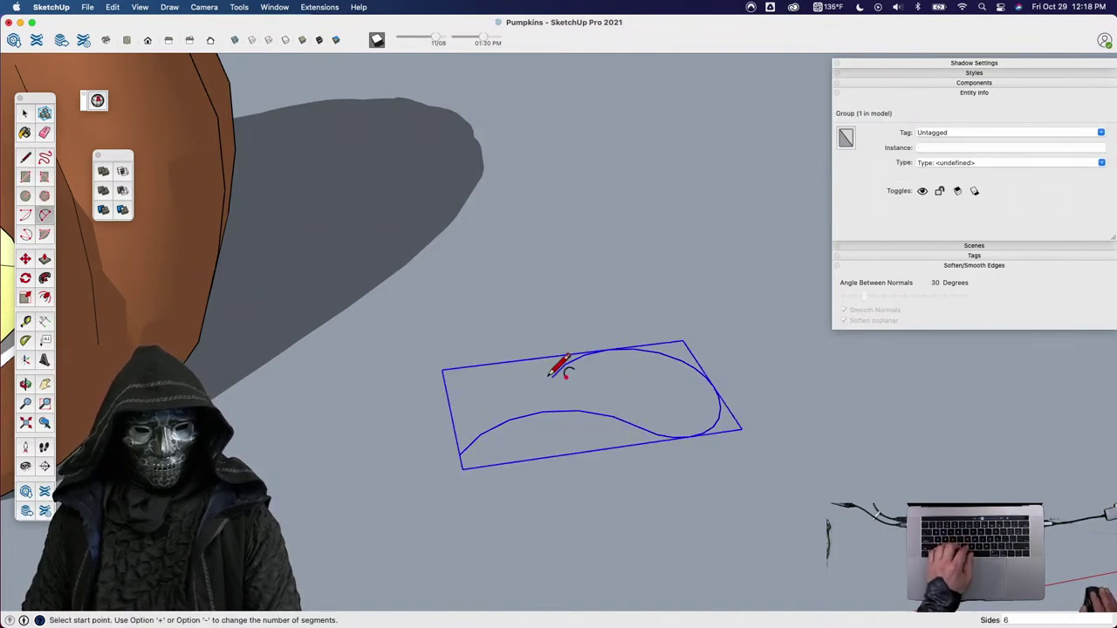
click(551, 377)
click(594, 477)
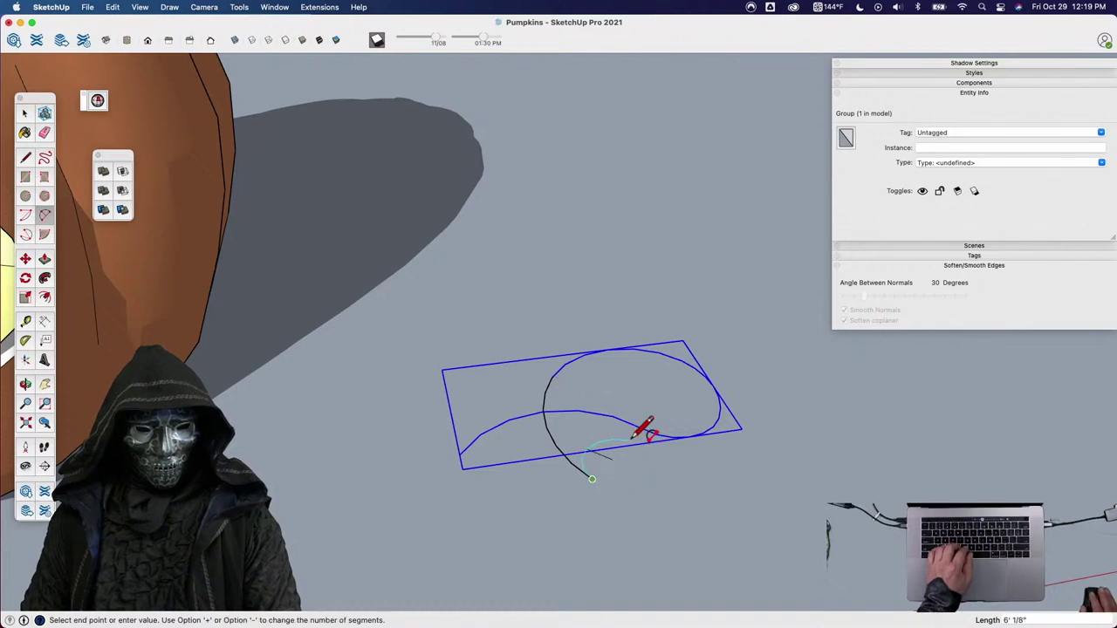
key(space)
Open the arc group, lower the curve's outermost arc by about 2', and leave the group.
middle_drag(650, 441, 613, 459)
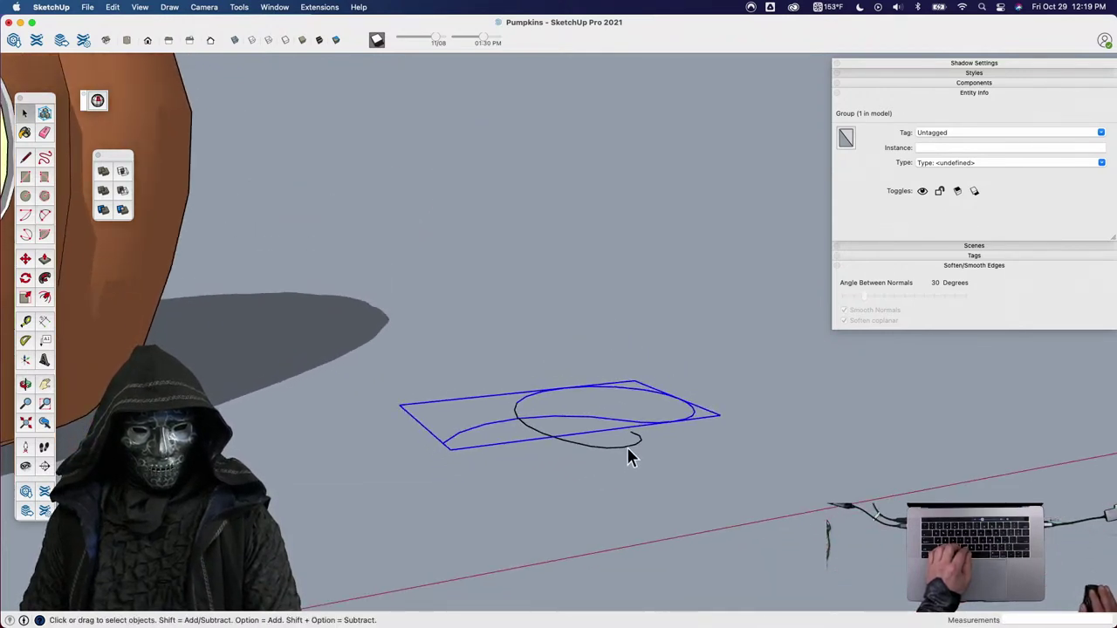
double_click(584, 431)
click(585, 430)
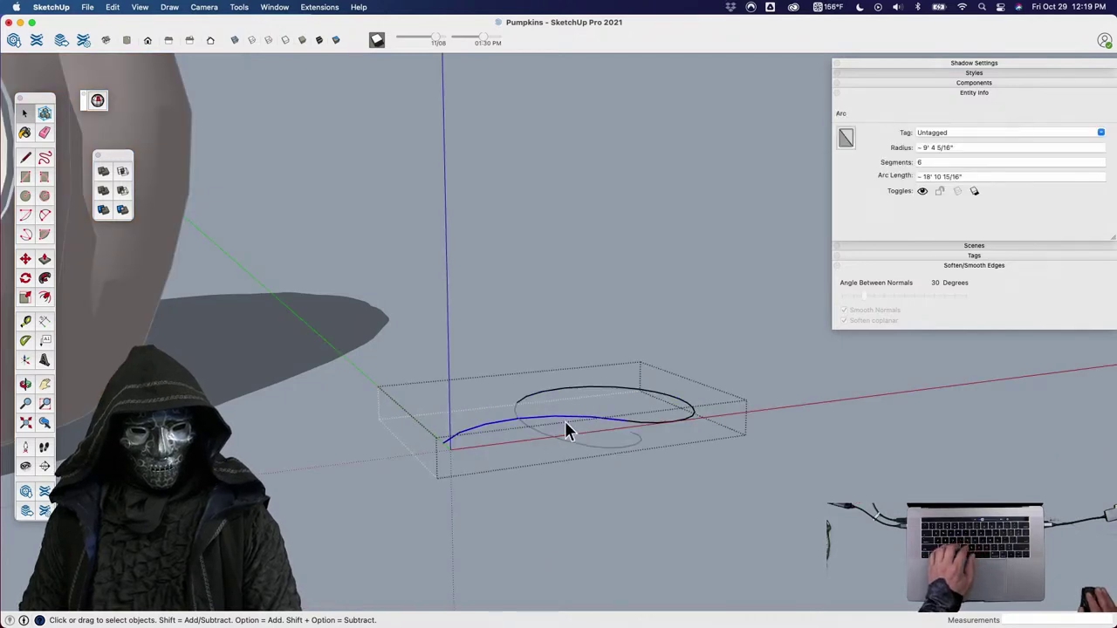
key(m)
click(498, 421)
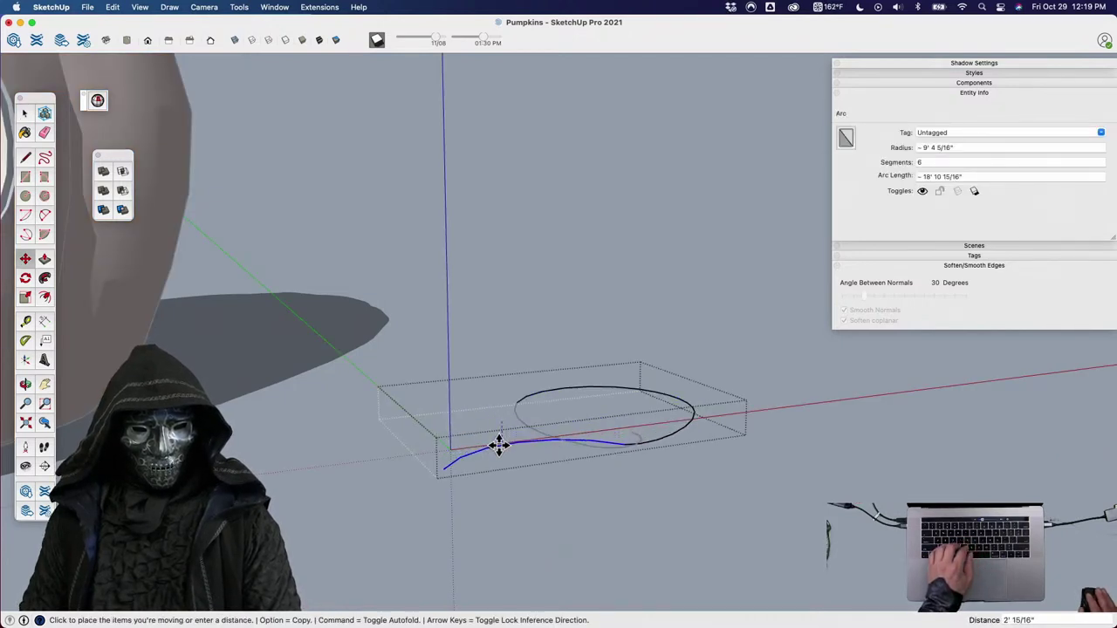
click(553, 456)
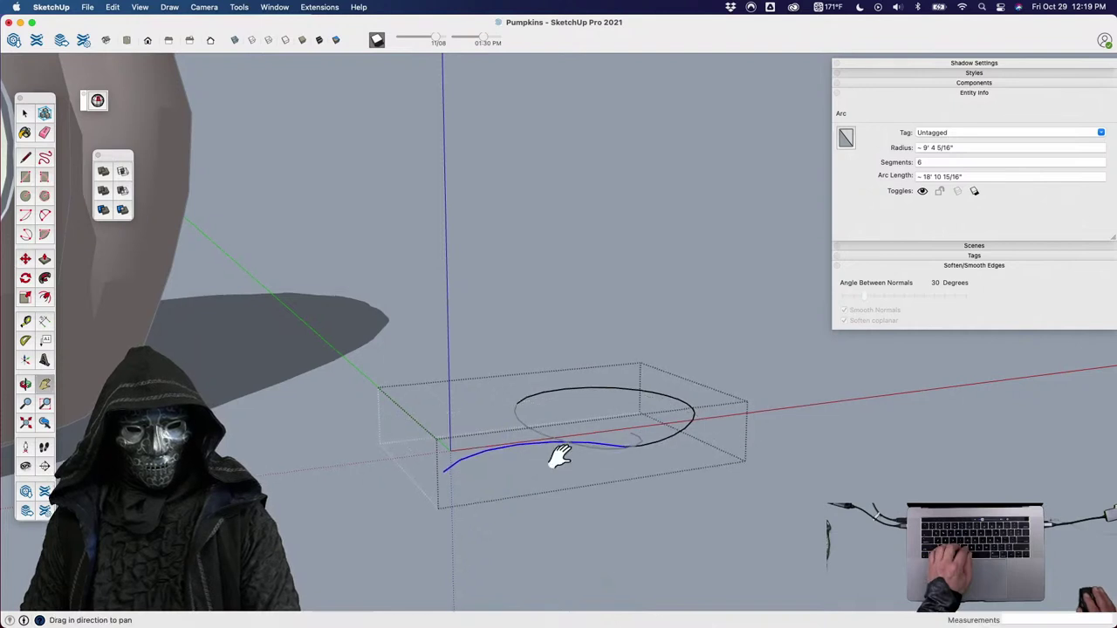
middle_drag(553, 456, 553, 413)
key(space)
click(537, 352)
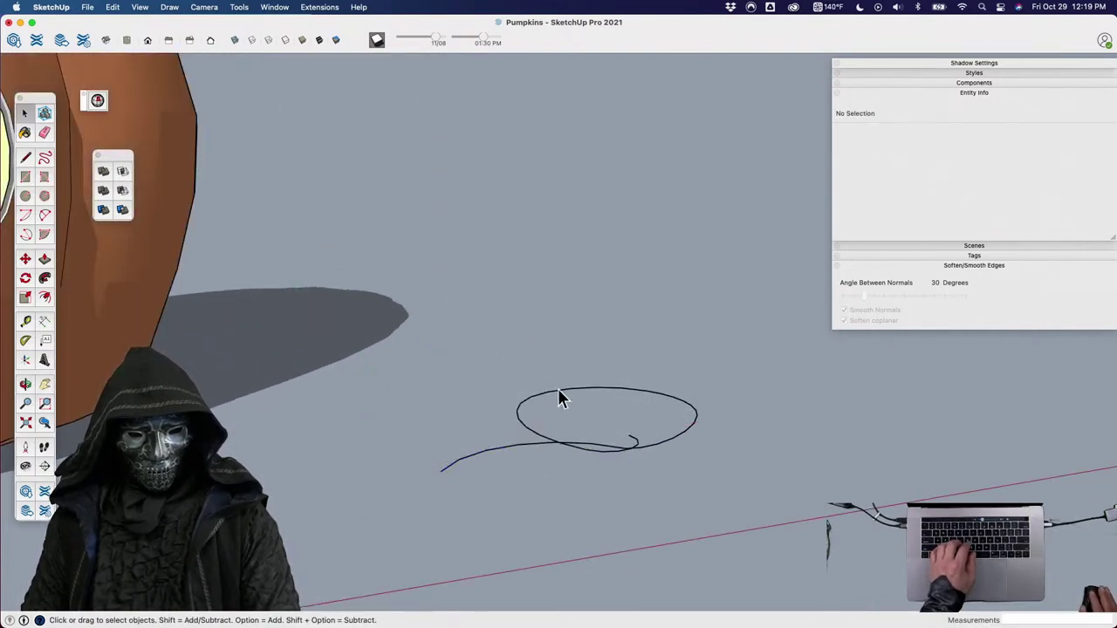
Explode the arc group so its edges join the loose arcs, and clear the selection.
click(545, 401)
double_click(539, 390)
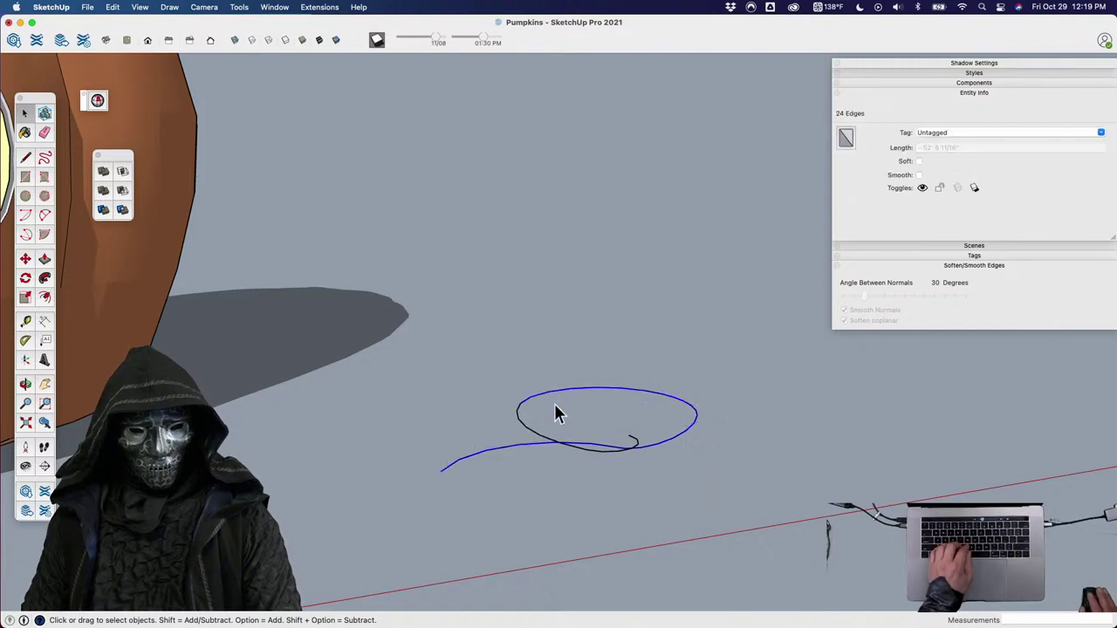
click(524, 411)
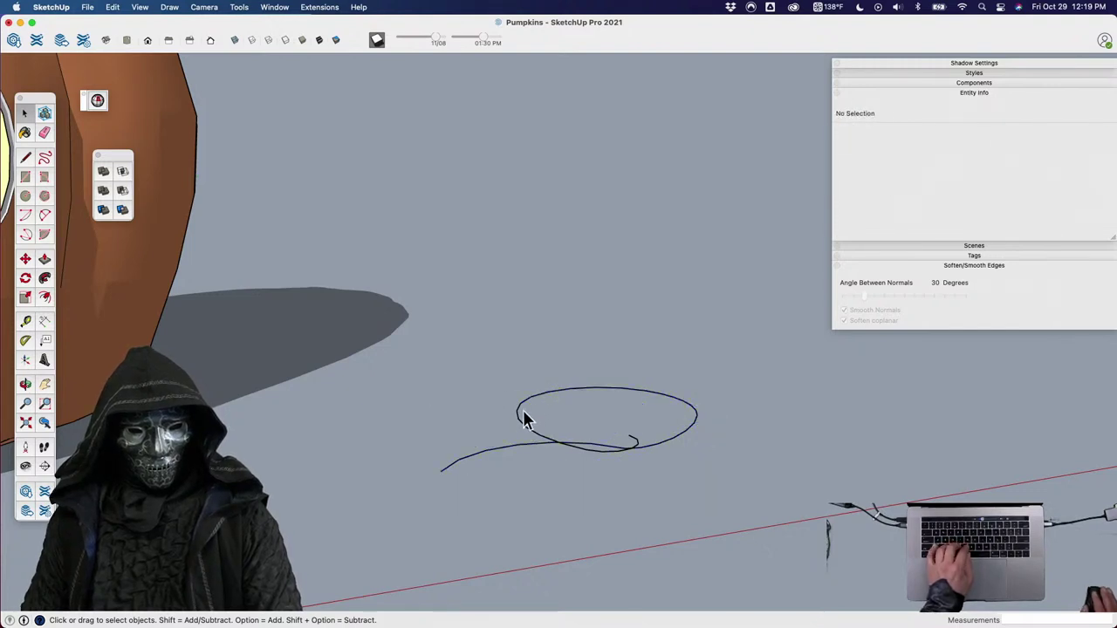
Select the two inner arcs of the curl and raise them above the rest of the curve.
click(609, 443)
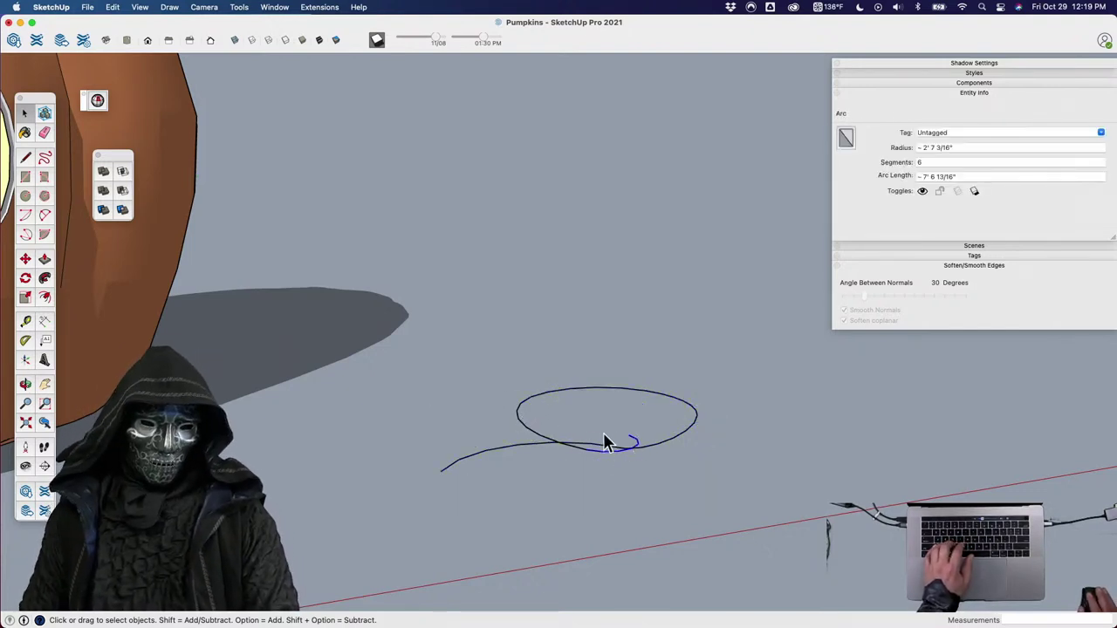
alt+click(522, 430)
scroll(564, 419, up, 2)
key(m)
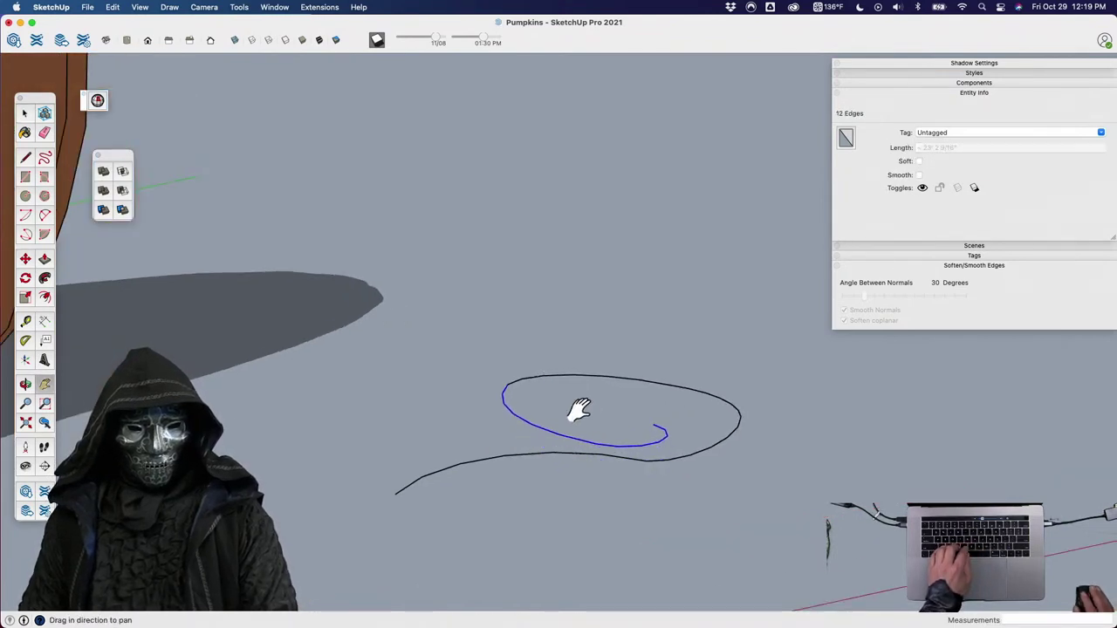
Adjust the height of the last small arc at the curl's inner end.
middle_drag(579, 409, 627, 310)
click(675, 381)
click(666, 383)
shift+middle_drag(633, 373, 630, 352)
middle_drag(630, 352, 661, 461)
key(m)
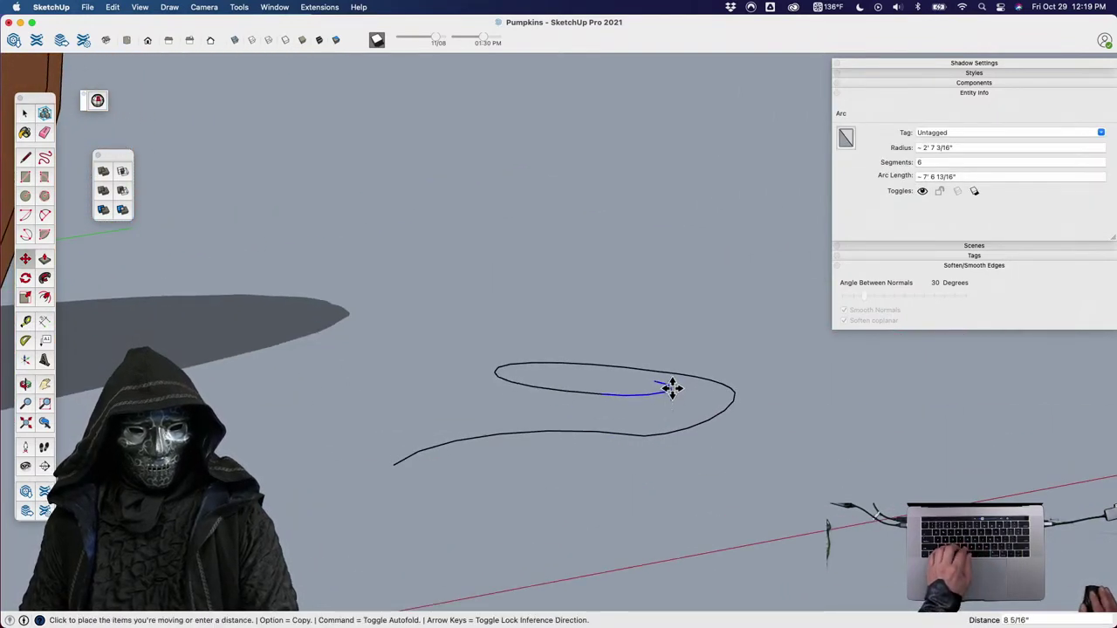
middle_drag(672, 390, 631, 469)
key(space)
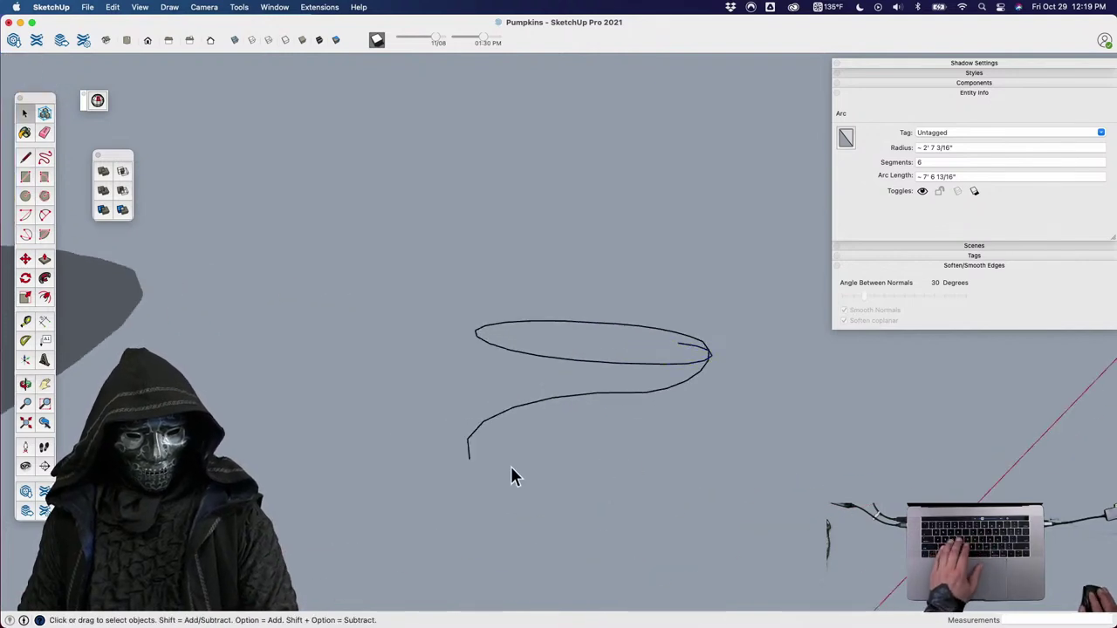
Draw an upright 12-sided circle with a radius of about 10 5/8" centered on the curve's outer end.
click(509, 455)
key(c)
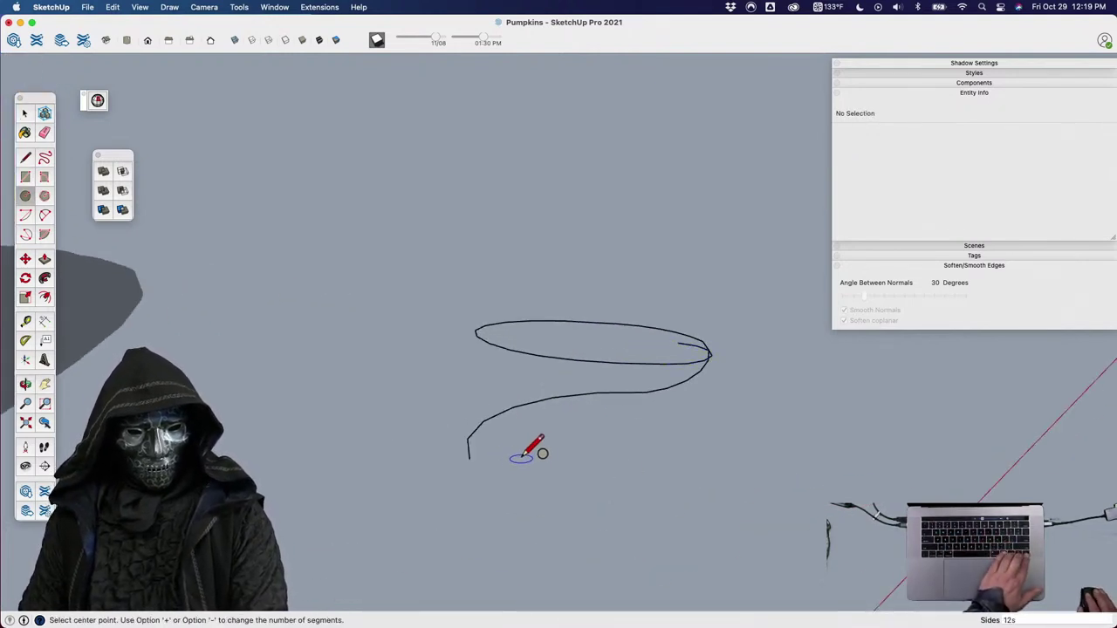
click(471, 457)
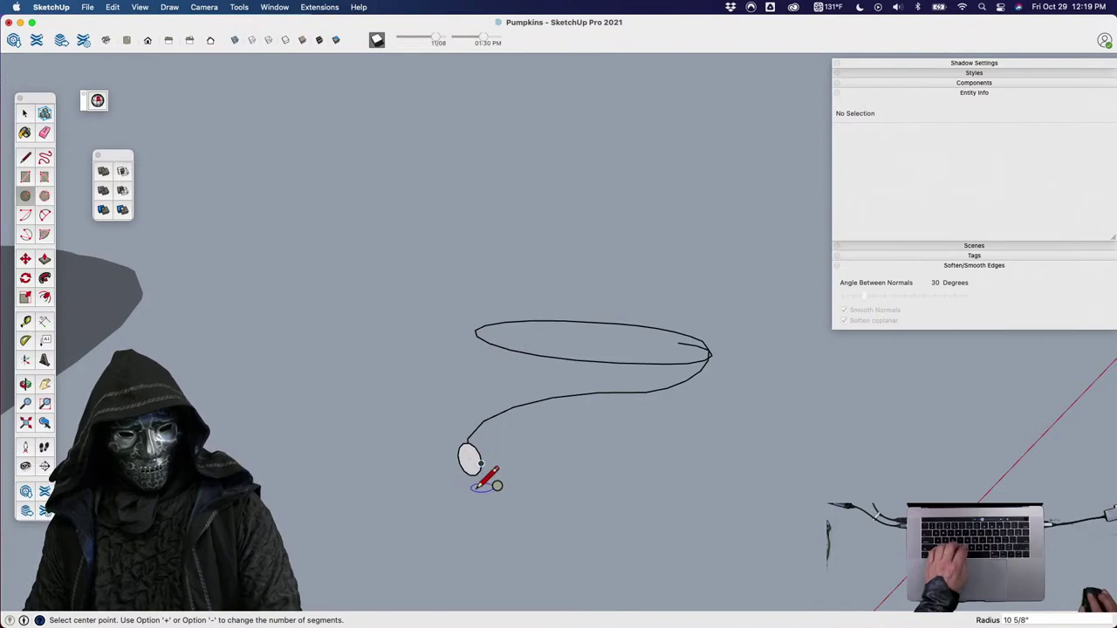
scroll(471, 458, up, 3)
Flatten the circular face vertically about its center to an area of about 1.34 ft².
key(space)
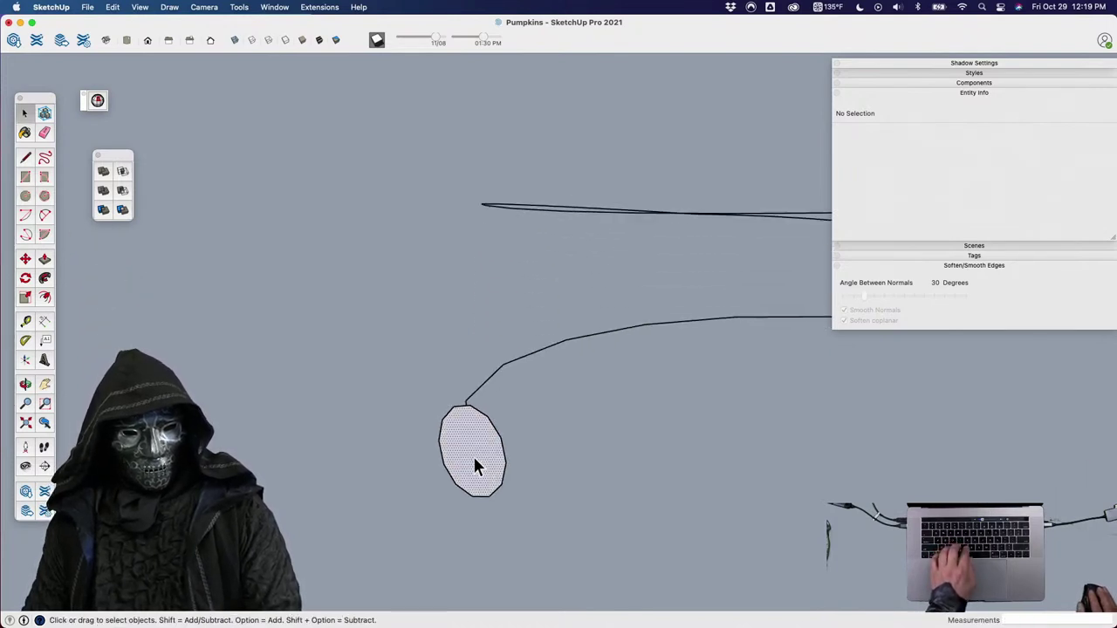
click(472, 453)
key(s)
key(alt)
click(470, 403)
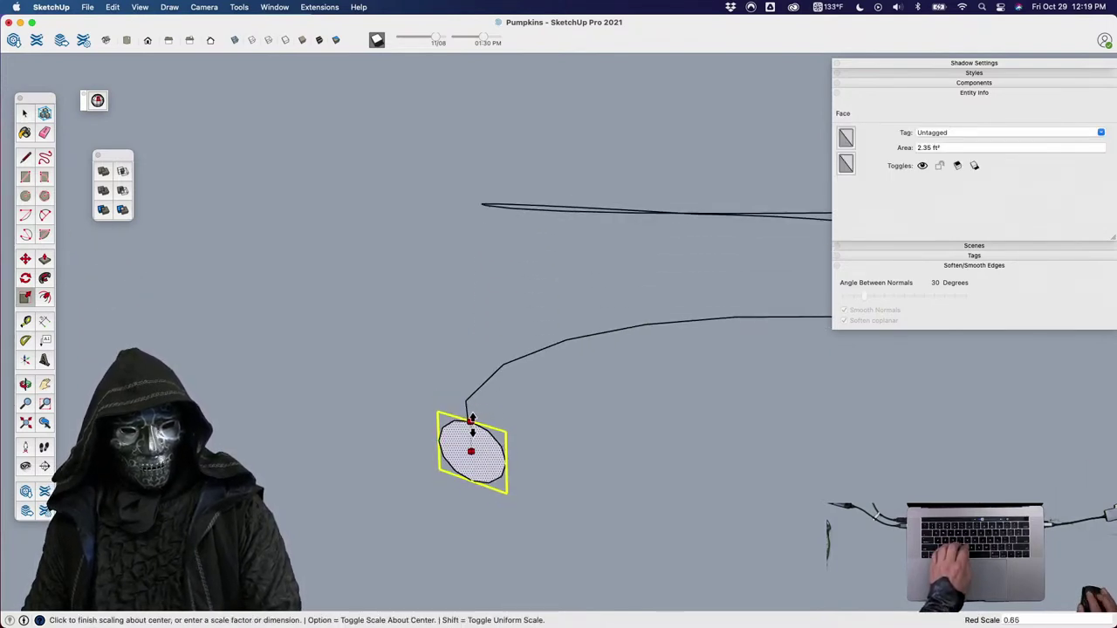
click(472, 428)
Select all connected arcs of the curling curve as the sweep path, leaving out the flattened profile.
scroll(472, 436, down, 3)
key(space)
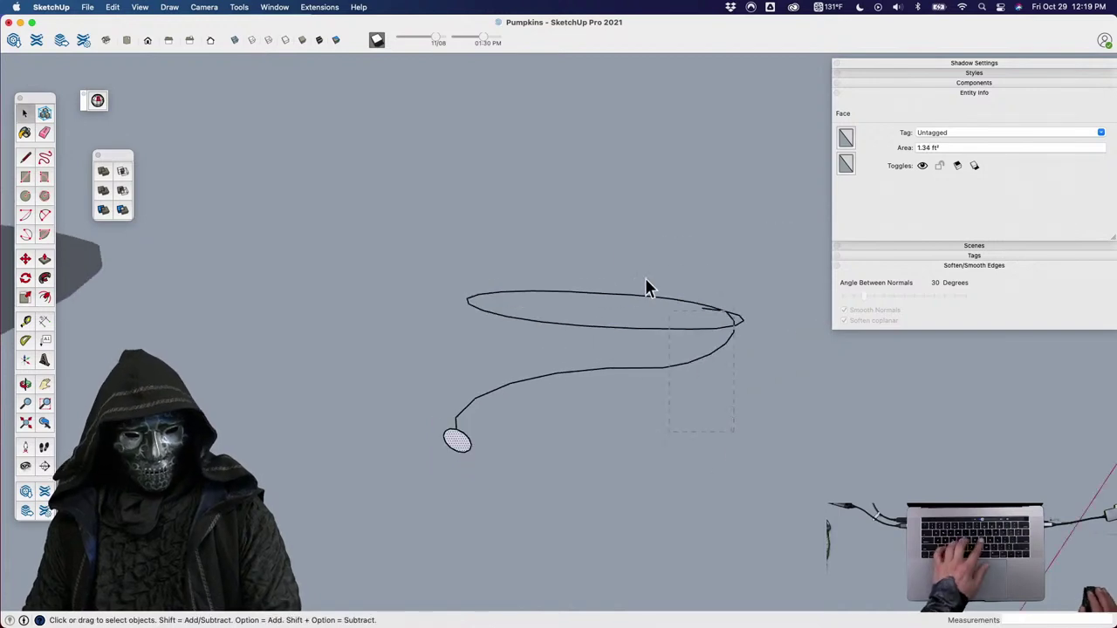
click(615, 326)
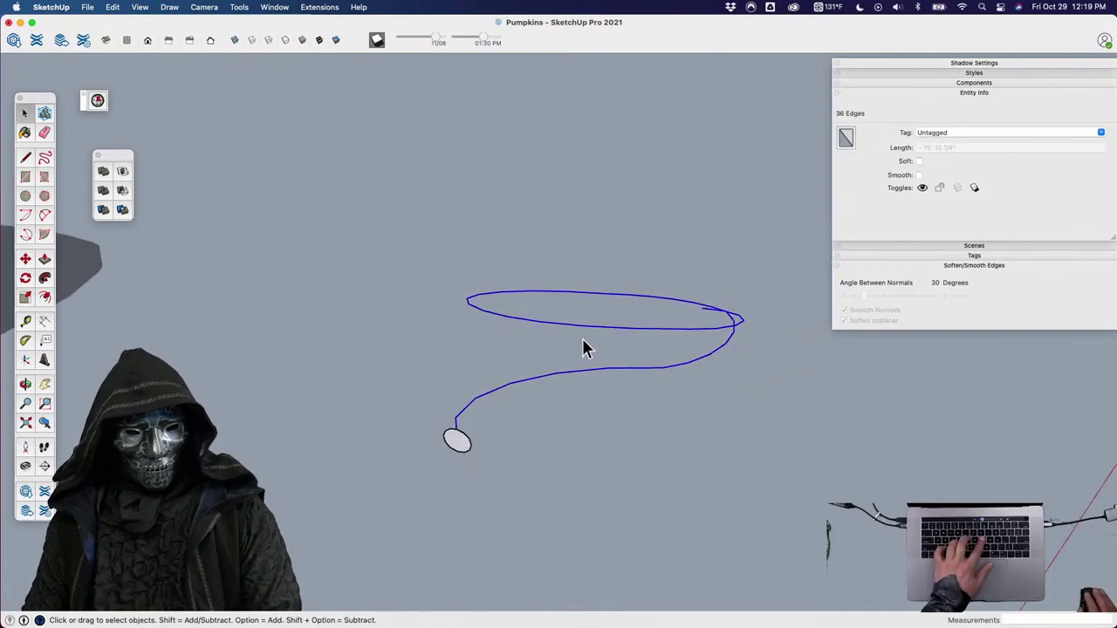
Sweep the circular profile along the curved path with Follow Me and group the resulting vine tube.
click(457, 441)
mouse_move(457, 441)
middle_down()
mouse_move(563, 454)
mouse_move(496, 303)
mouse_move(410, 449)
mouse_move(506, 529)
mouse_move(537, 391)
middle_up()
triple_click(535, 399)
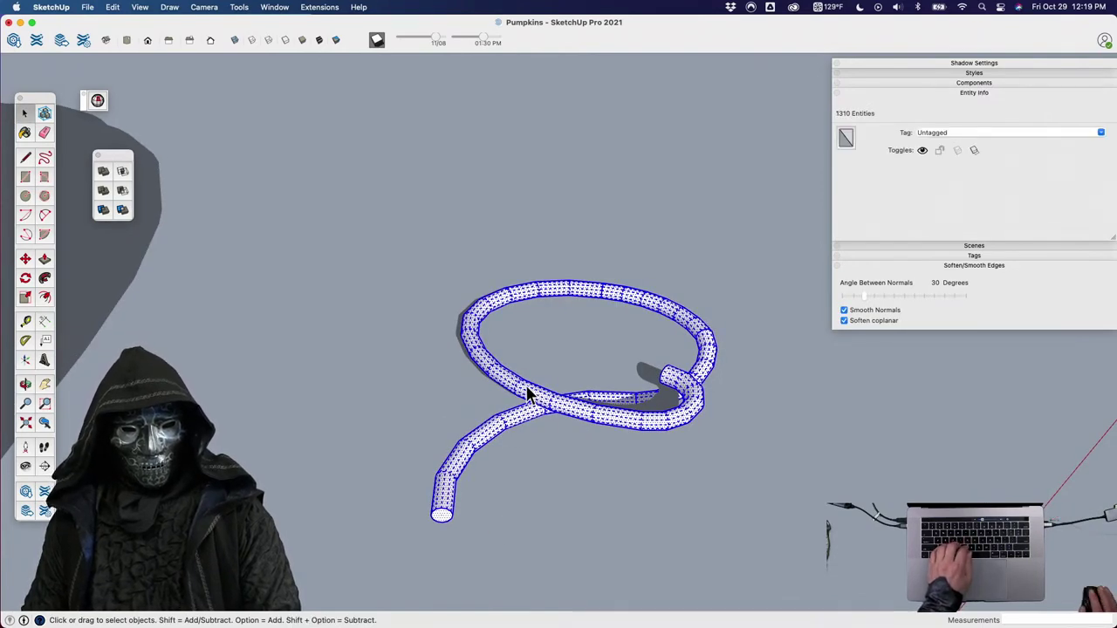
key(super+g)
Draw a flat rectangle on the ground beside the vine as the base surface for a leaf.
scroll(527, 388, down, 3)
mouse_move(527, 387)
middle_down()
mouse_move(523, 376)
mouse_move(521, 395)
mouse_move(571, 319)
mouse_move(501, 294)
mouse_move(485, 401)
middle_up()
scroll(571, 319, up, 2)
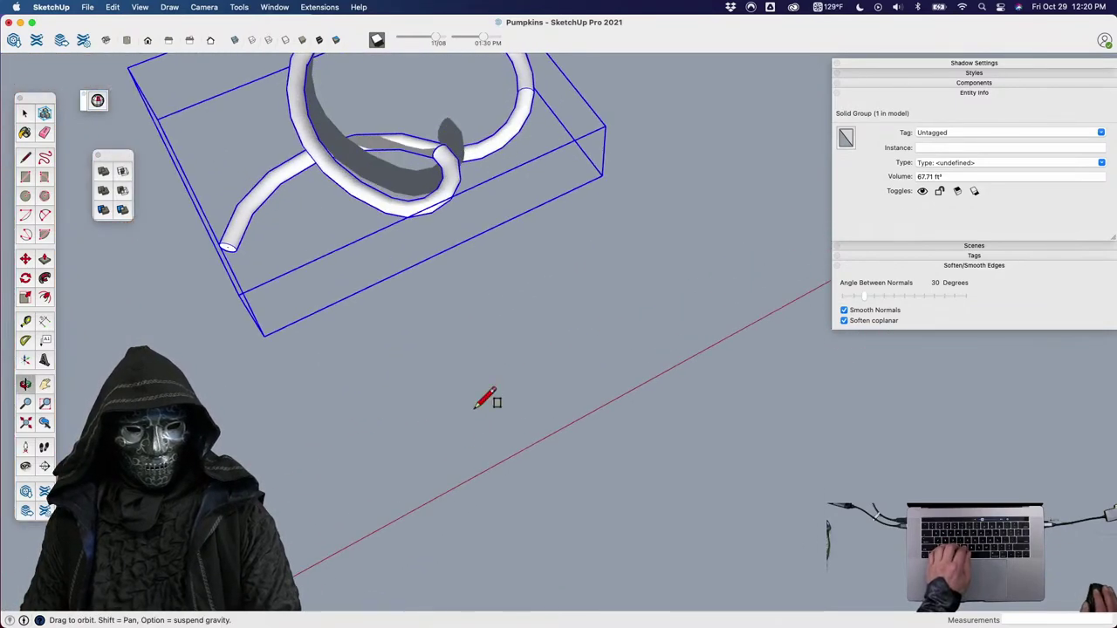
click(485, 403)
click(773, 332)
Outline a leaf on the rectangle with three arcs bulging about 1' 4", 2' and 1' 1", running from edge to edge.
mouse_move(636, 382)
shift+middle_down()
mouse_move(569, 418)
mouse_move(612, 447)
shift+middle_up()
key(a)
click(486, 497)
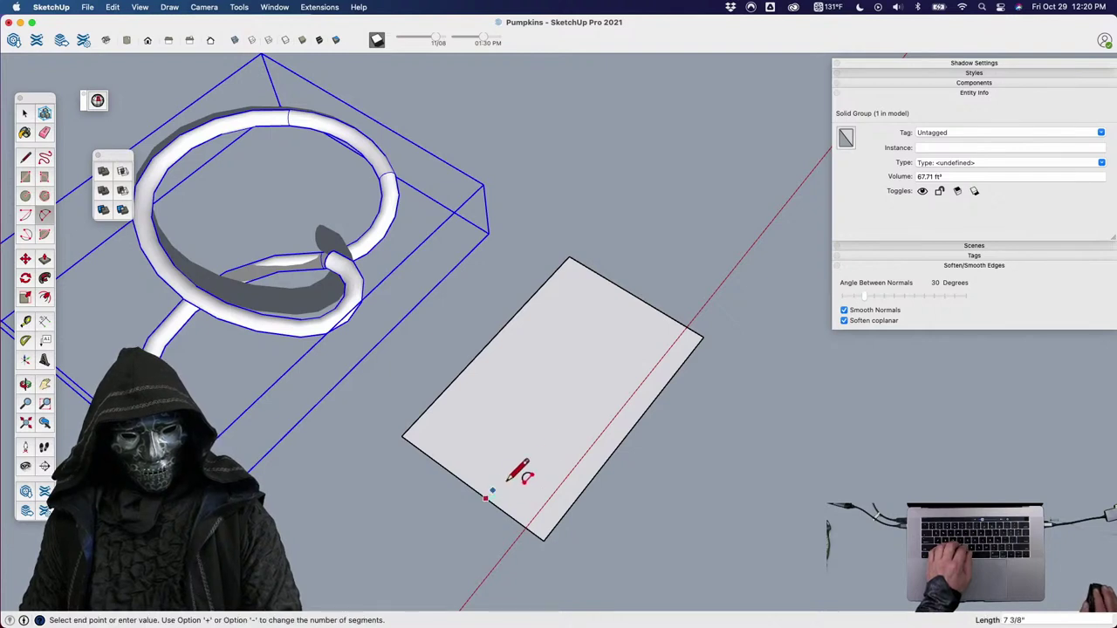
click(676, 322)
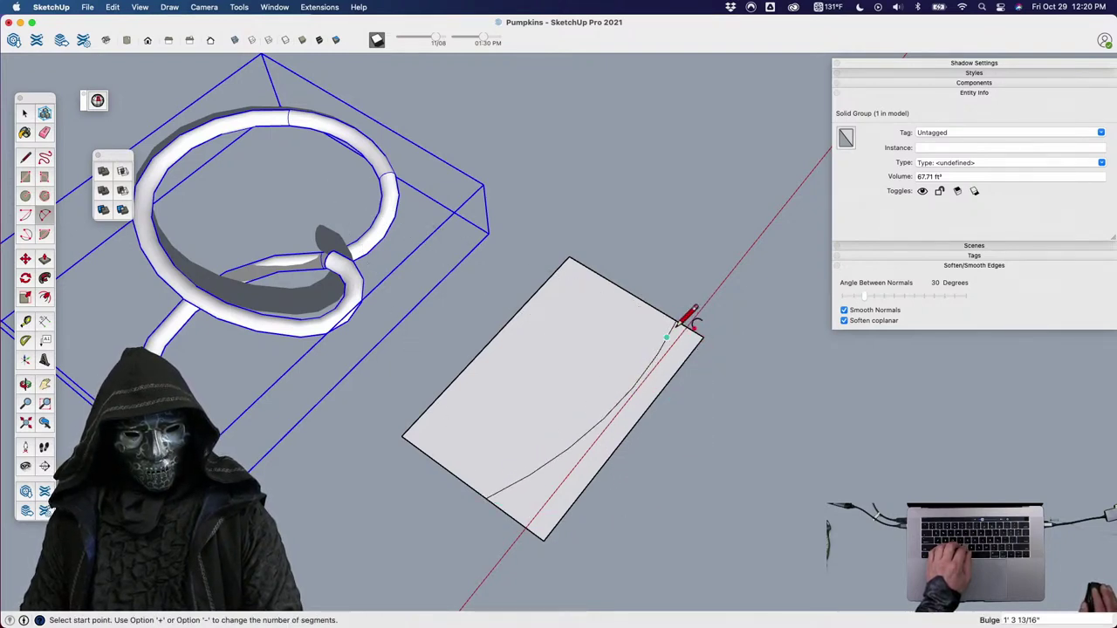
click(677, 322)
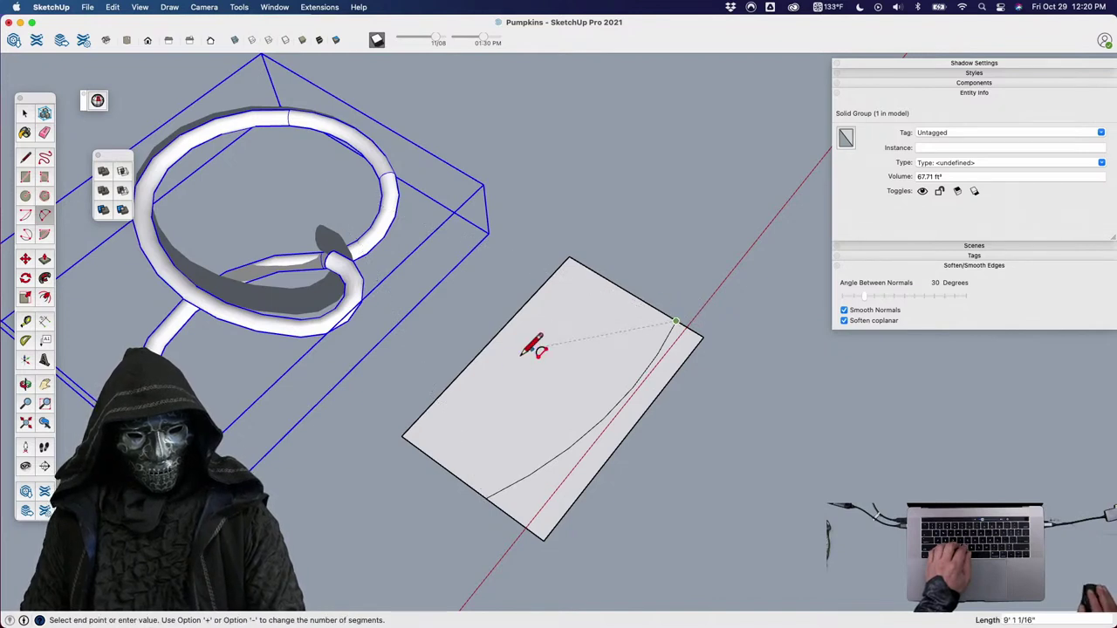
click(485, 371)
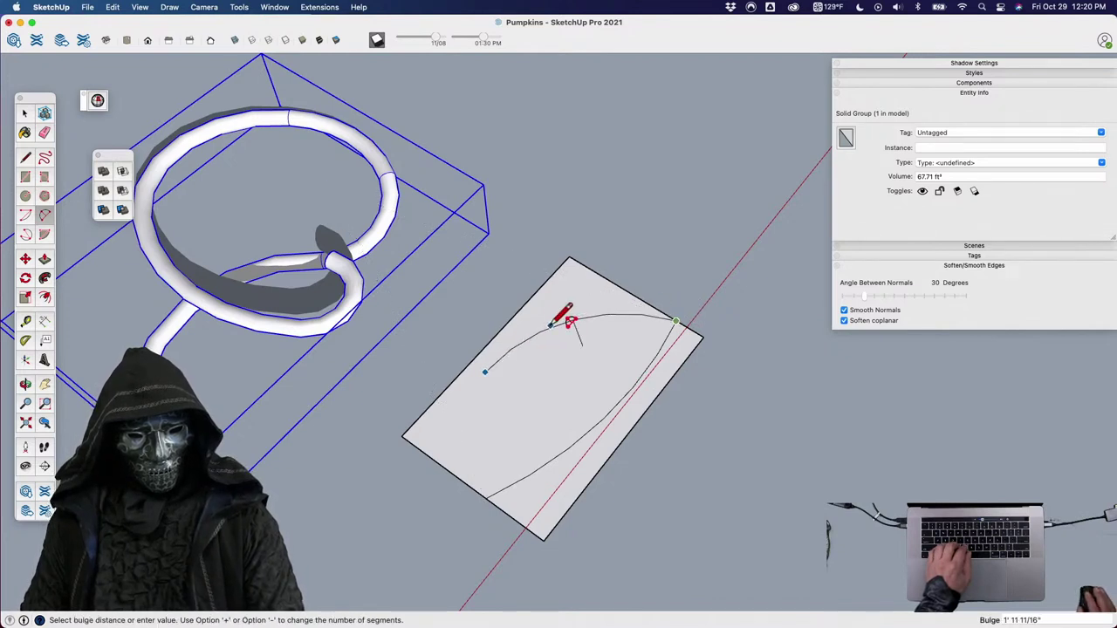
click(486, 371)
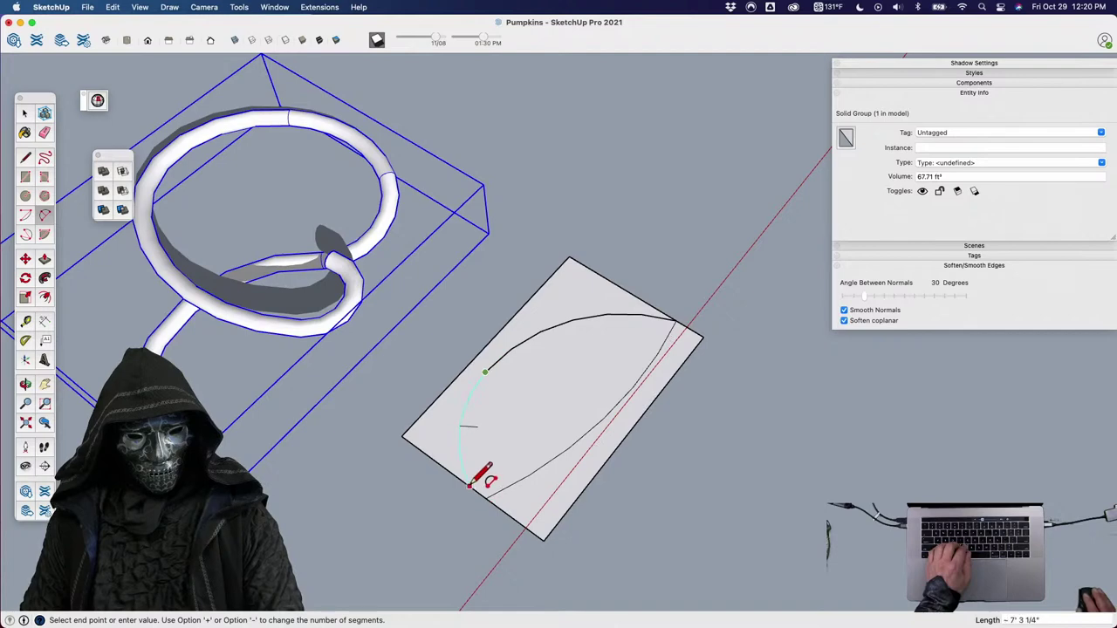
click(471, 486)
click(462, 425)
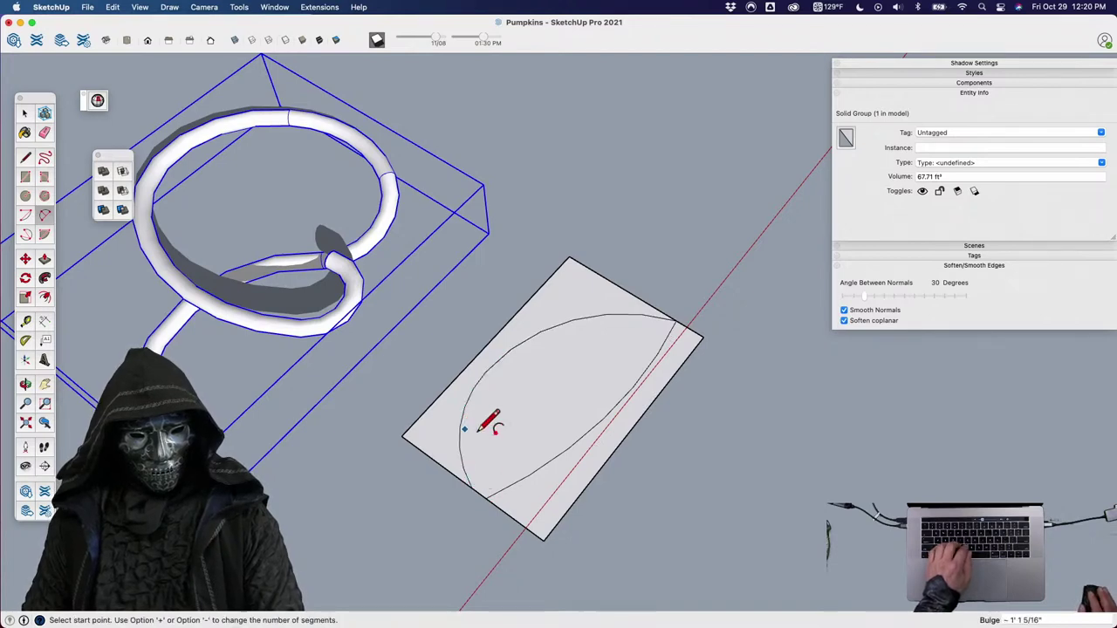
Draw a straight fold line about 16' 4" long across the leaf from its base to its tip.
middle_drag(489, 424, 570, 434)
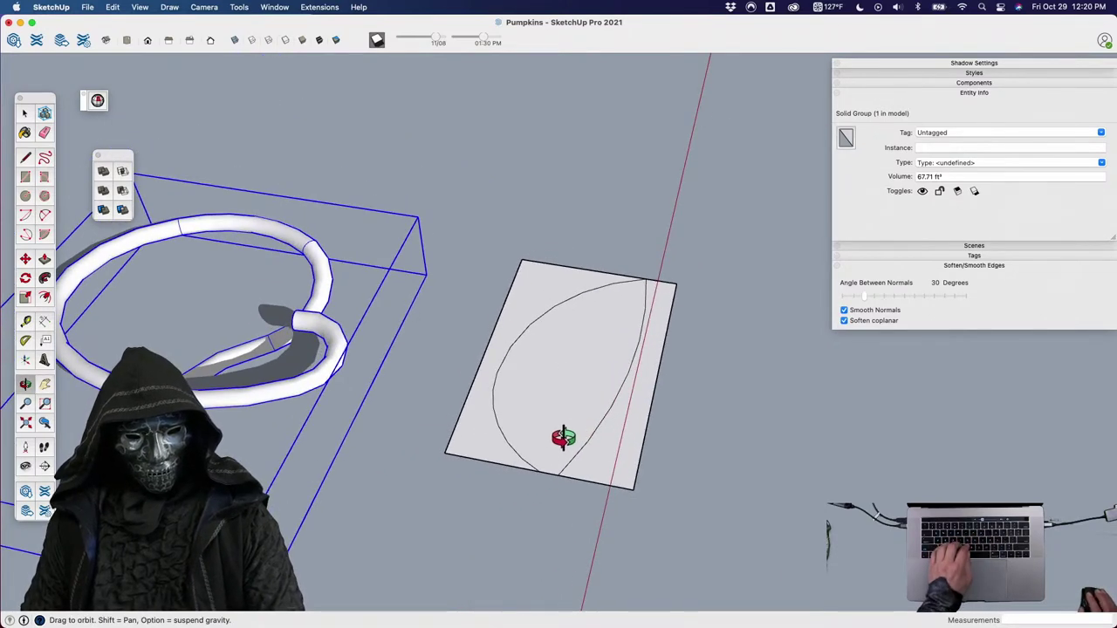
key(l)
click(539, 471)
click(646, 281)
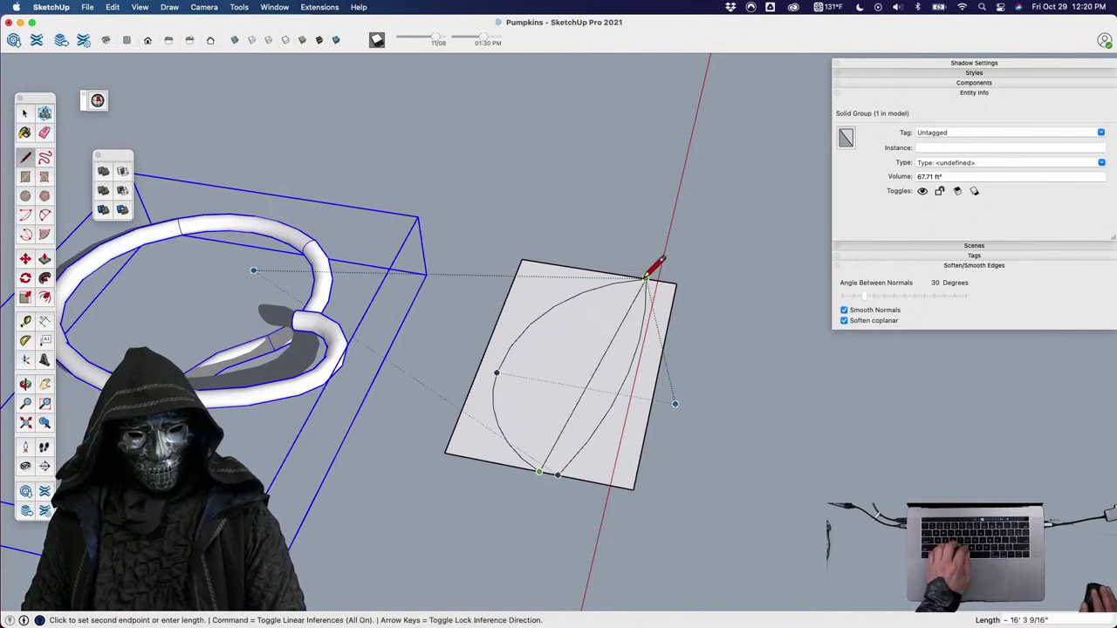
Erase the surplus rectangle edges around the leaf outline.
key(e)
drag(675, 295, 634, 449)
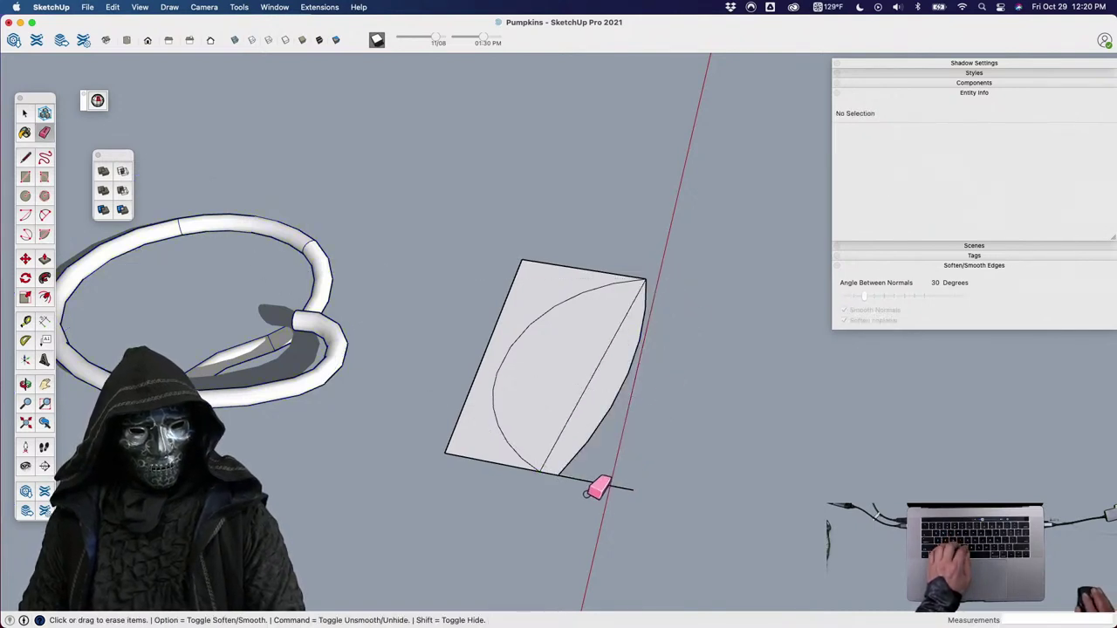
mouse_move(587, 493)
mouse_down()
mouse_move(512, 457)
mouse_move(486, 424)
mouse_move(576, 251)
mouse_move(598, 355)
mouse_up()
Fold the larger leaf face upward by rotating it about 24 degrees around the fold line.
mouse_move(599, 354)
middle_down()
mouse_move(578, 416)
mouse_move(610, 319)
middle_up()
key(space)
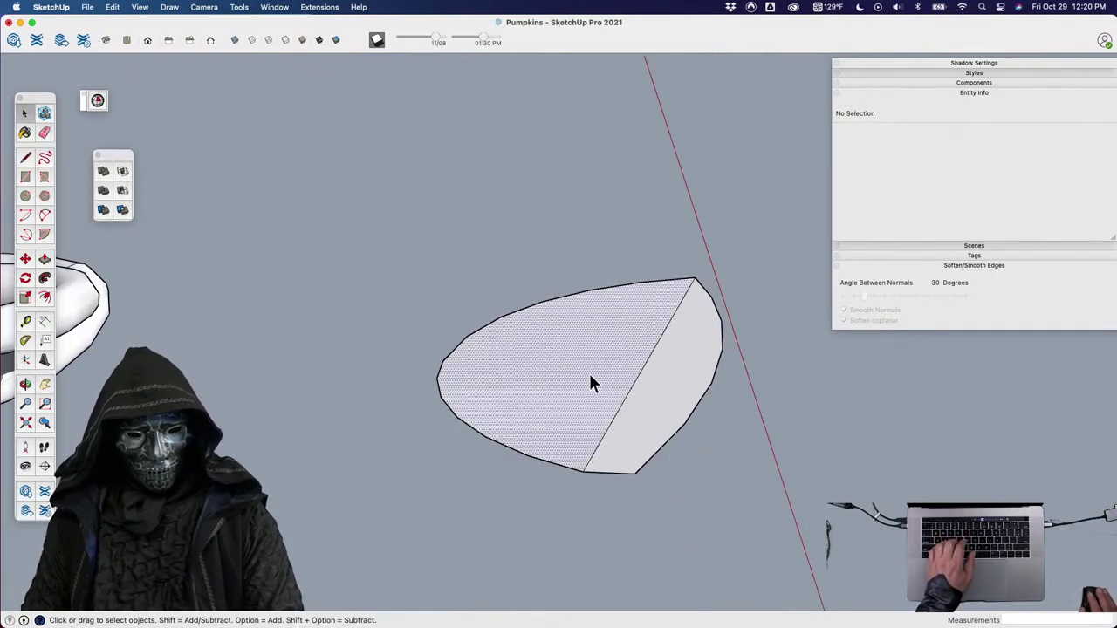
click(590, 384)
scroll(590, 376, up, 1)
key(q)
click(582, 485)
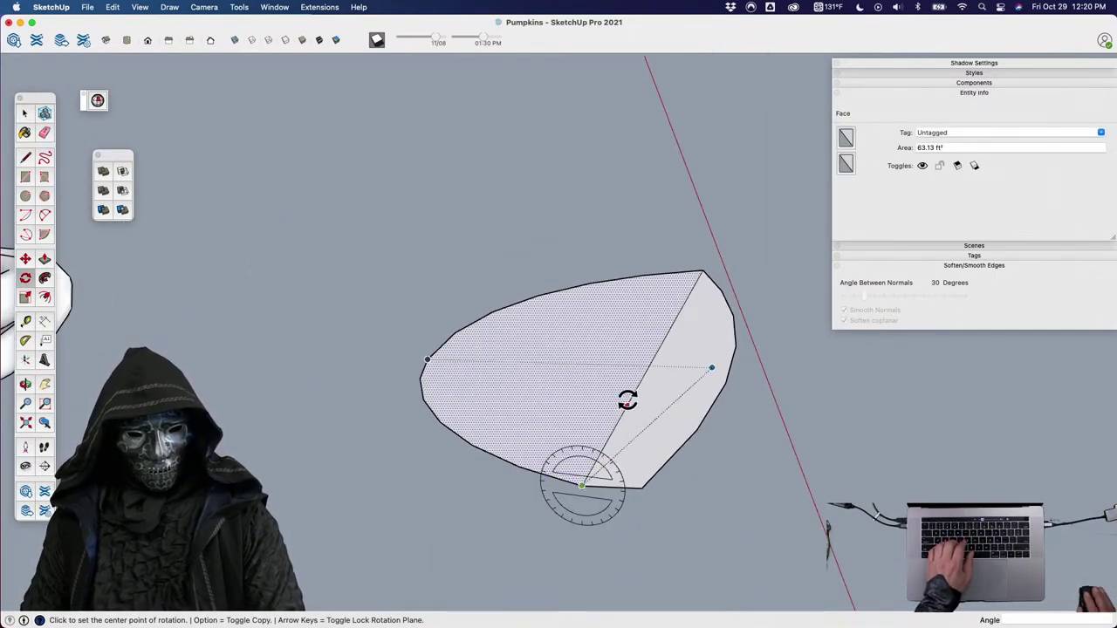
drag(627, 399, 631, 397)
click(491, 405)
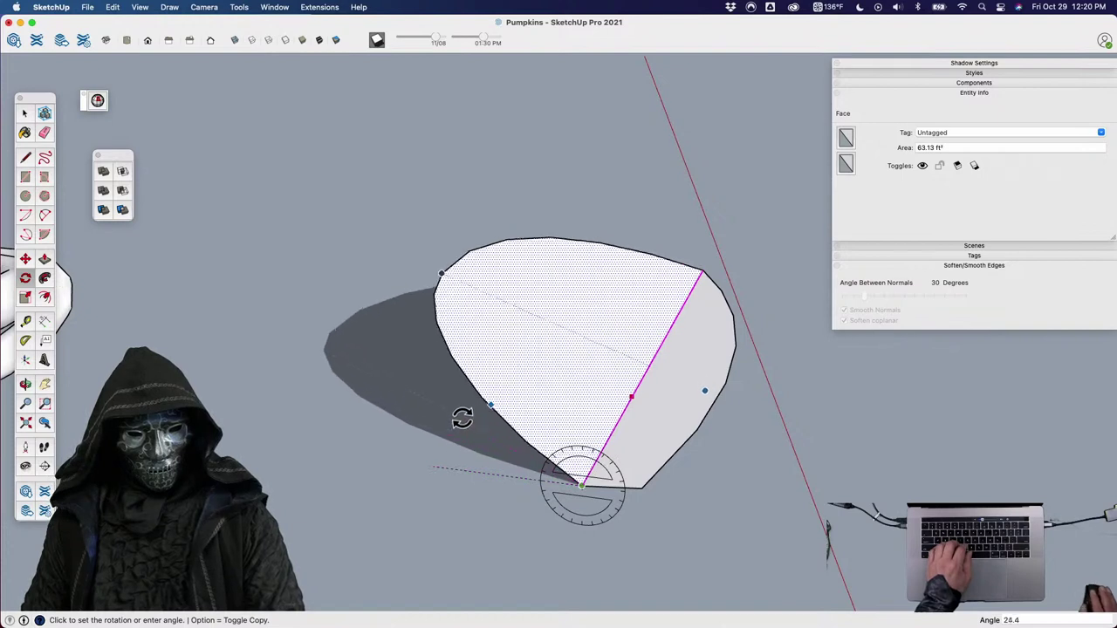
click(461, 418)
Select all the leaf geometry and make it a component.
key(space)
click(681, 436)
middle_drag(680, 436, 557, 490)
scroll(557, 490, down, 5)
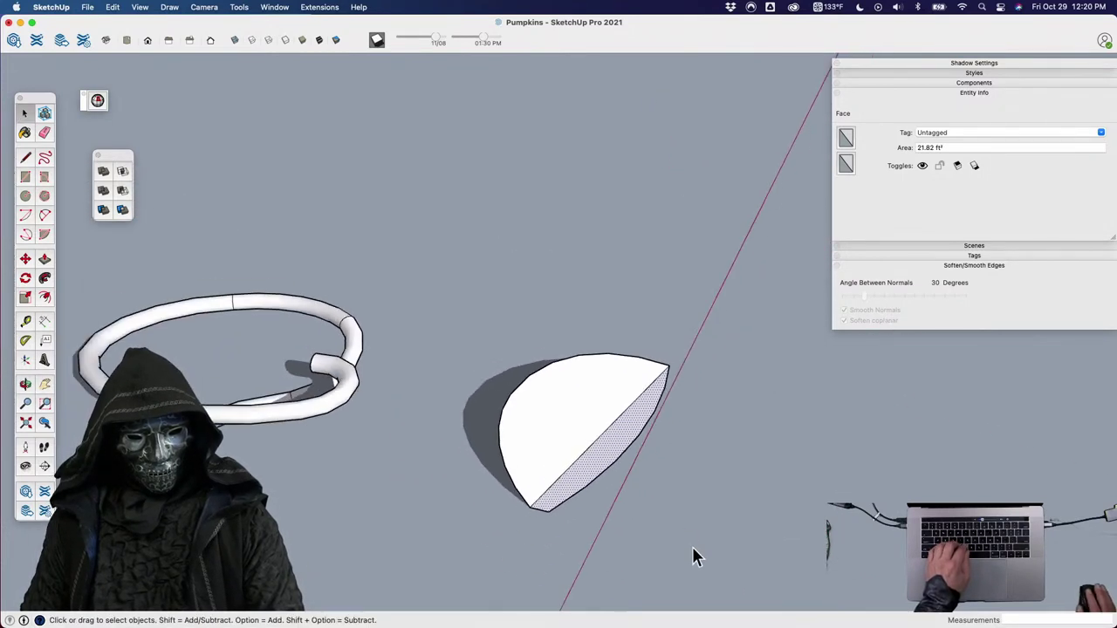
drag(494, 305, 471, 277)
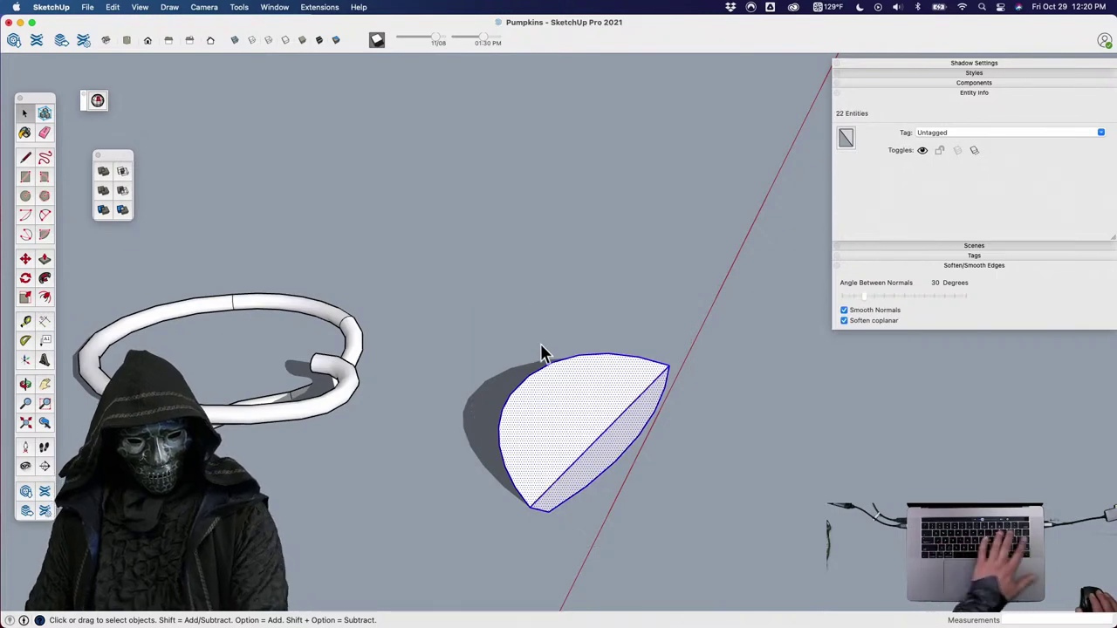
key(g)
key(Return)
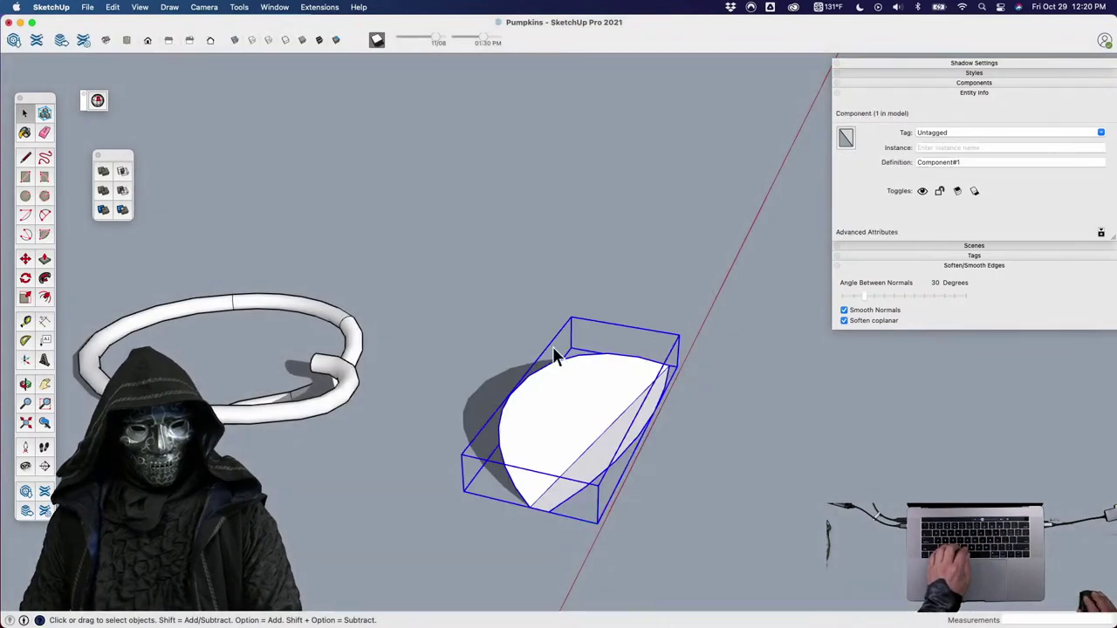
Paint the leaf component light green using a slightly darkened shade from the colour wheel.
scroll(553, 348, down, 3)
middle_drag(583, 350, 485, 502)
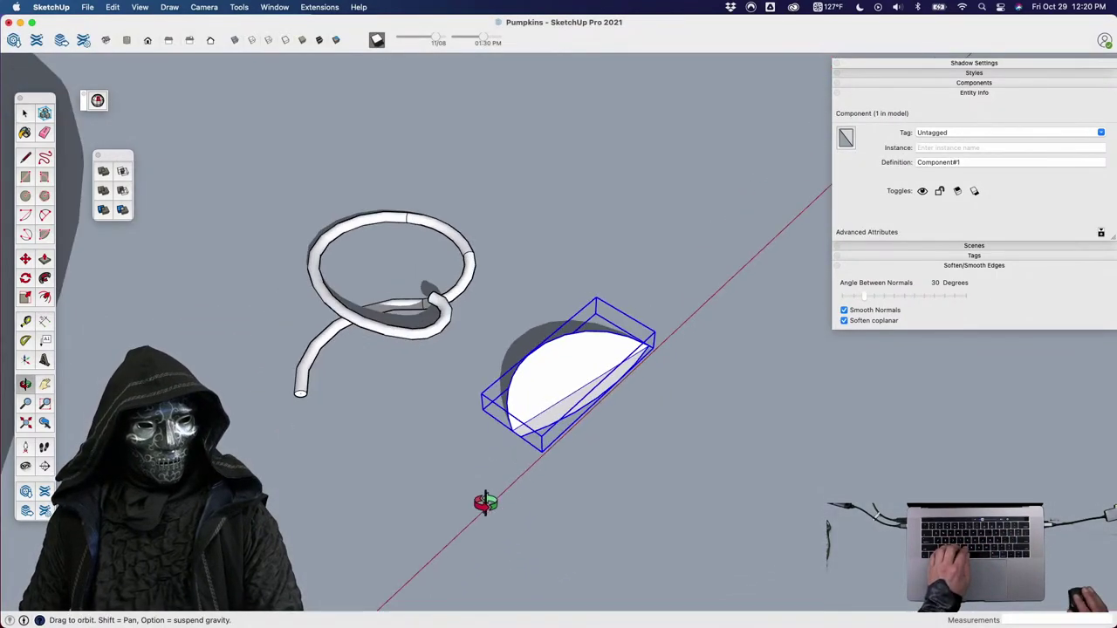
click(23, 133)
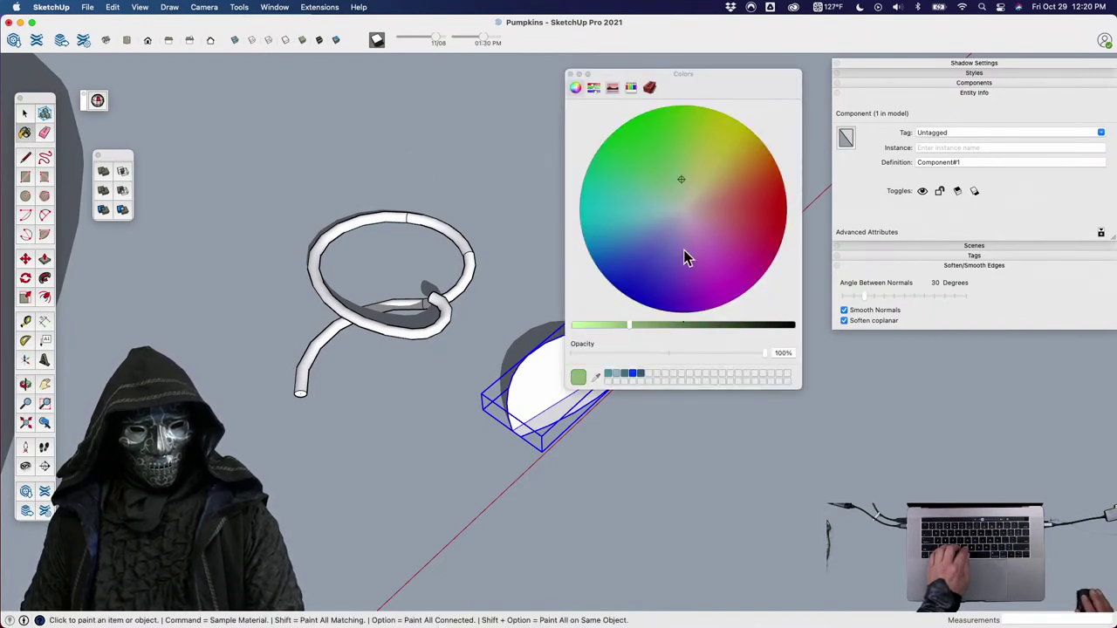
click(650, 328)
click(546, 379)
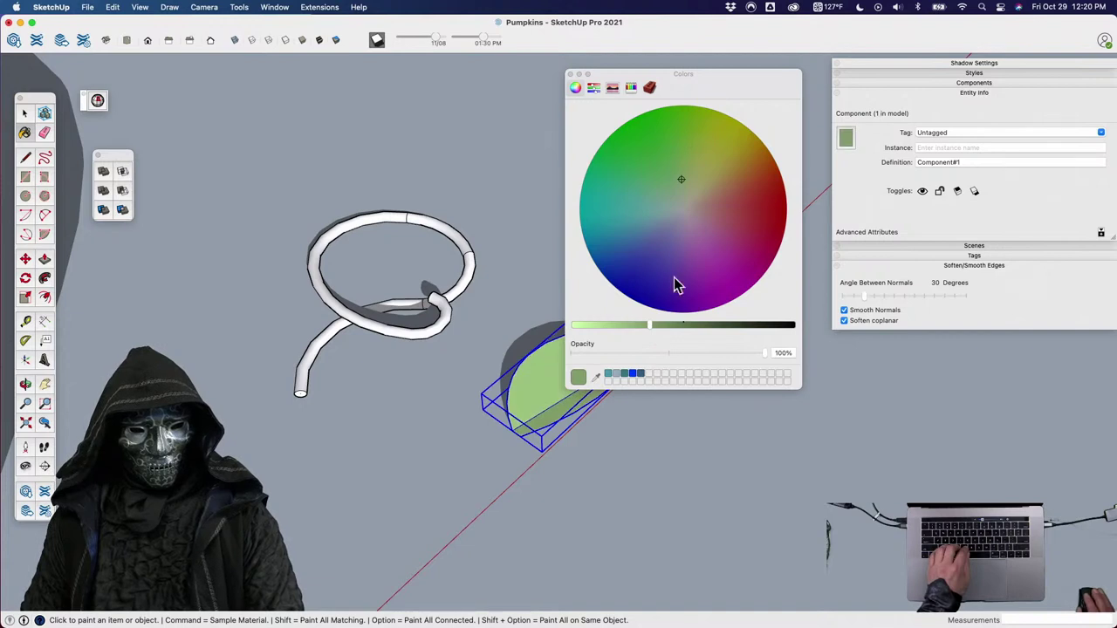
Paint the vine group a darker shade of the same green and put away the colour picker.
click(672, 330)
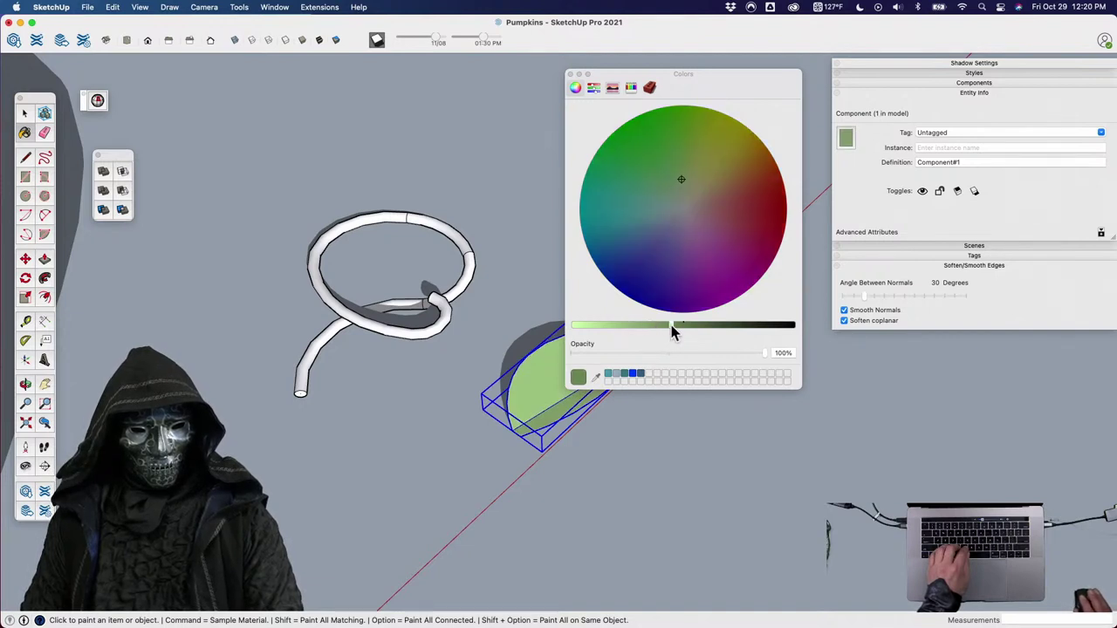
click(447, 314)
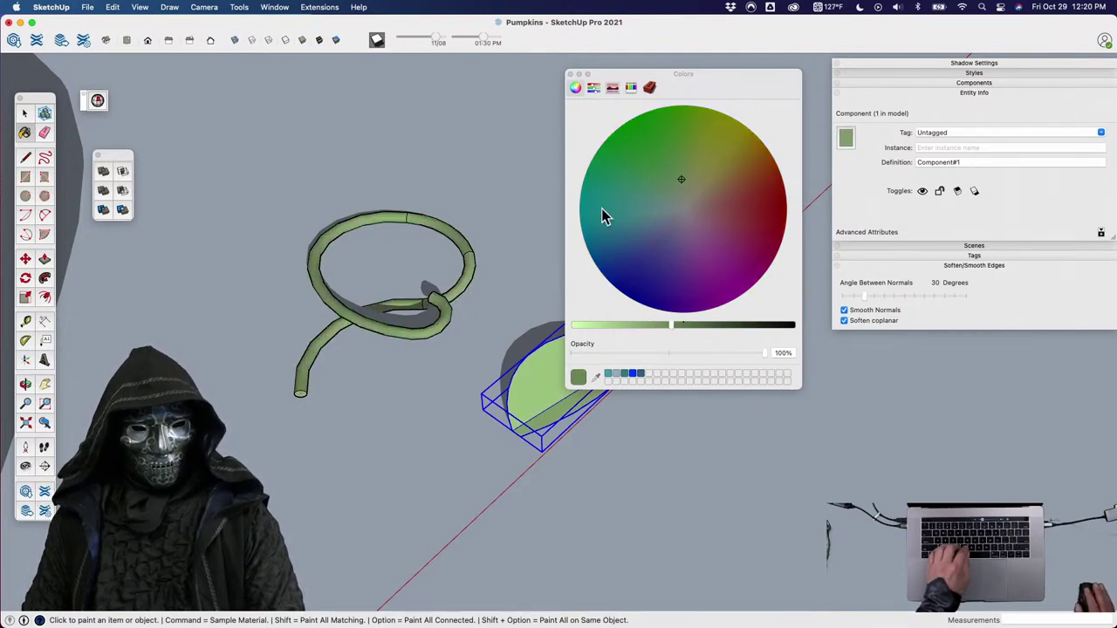
click(701, 328)
click(445, 309)
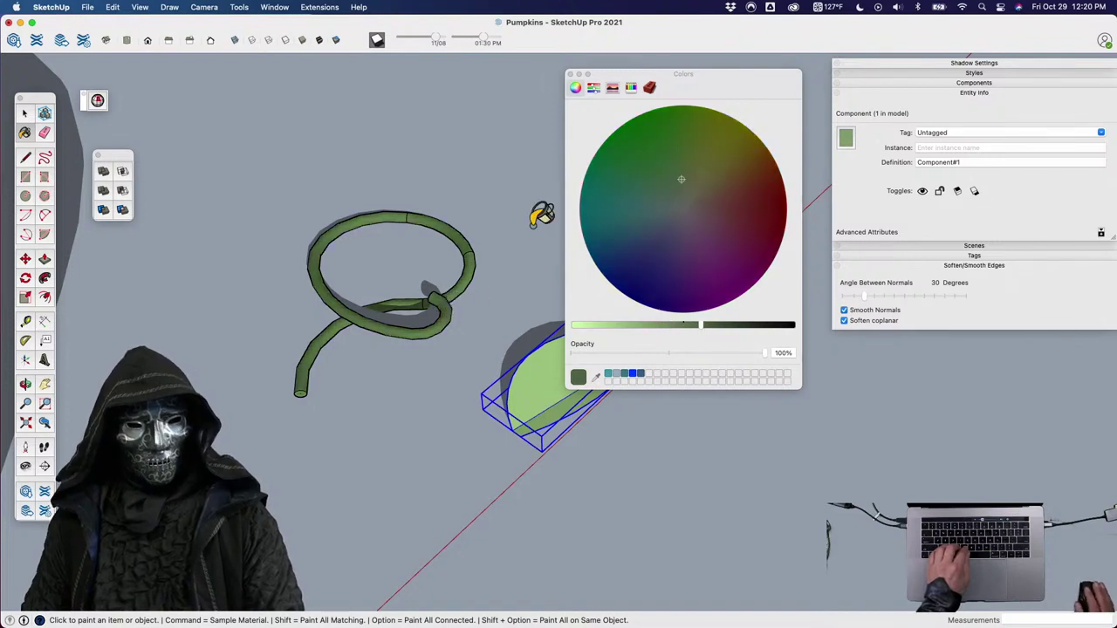
click(578, 74)
key(space)
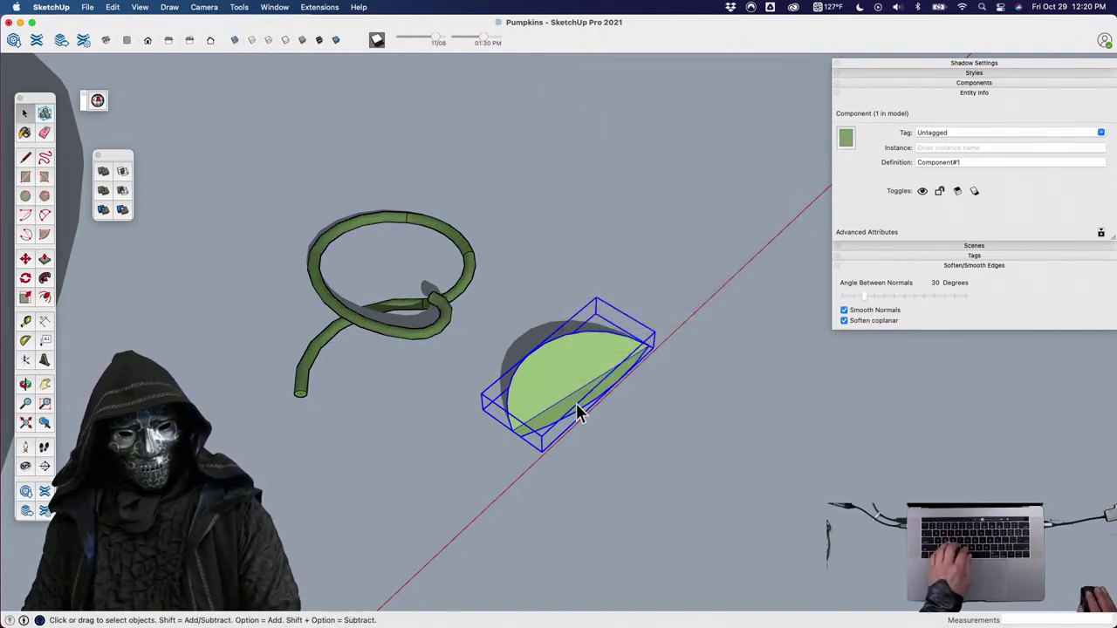
Scale the leaf component down uniformly to suit the thickness of the vine.
scroll(557, 386, down, 2)
key(s)
click(587, 319)
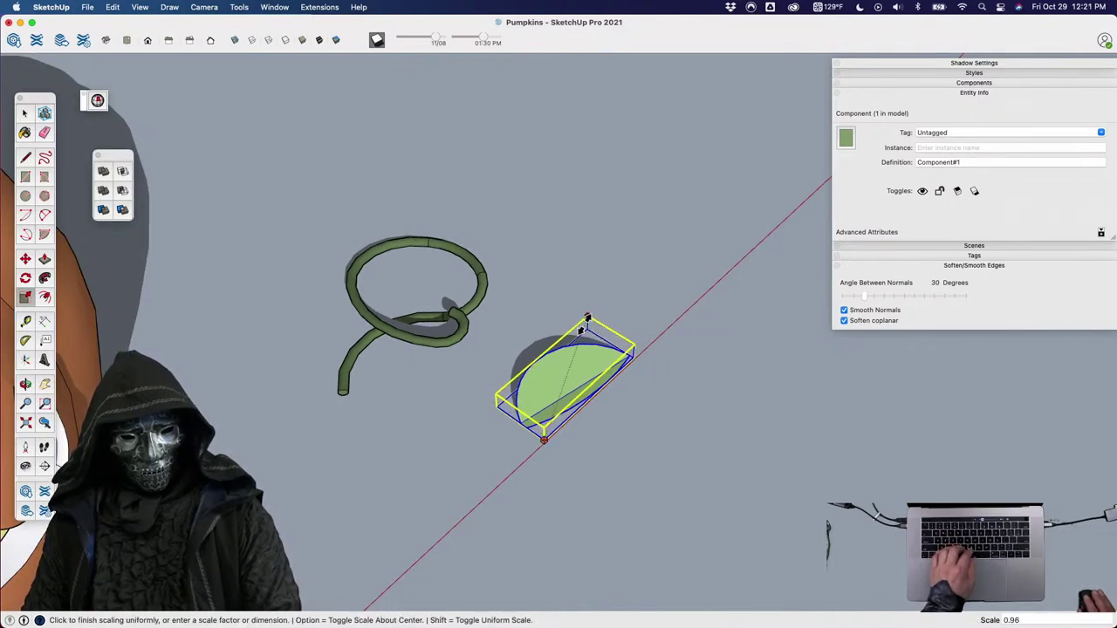
click(543, 387)
Move the small leaf so its base touches the curled end of the vine.
key(m)
click(628, 419)
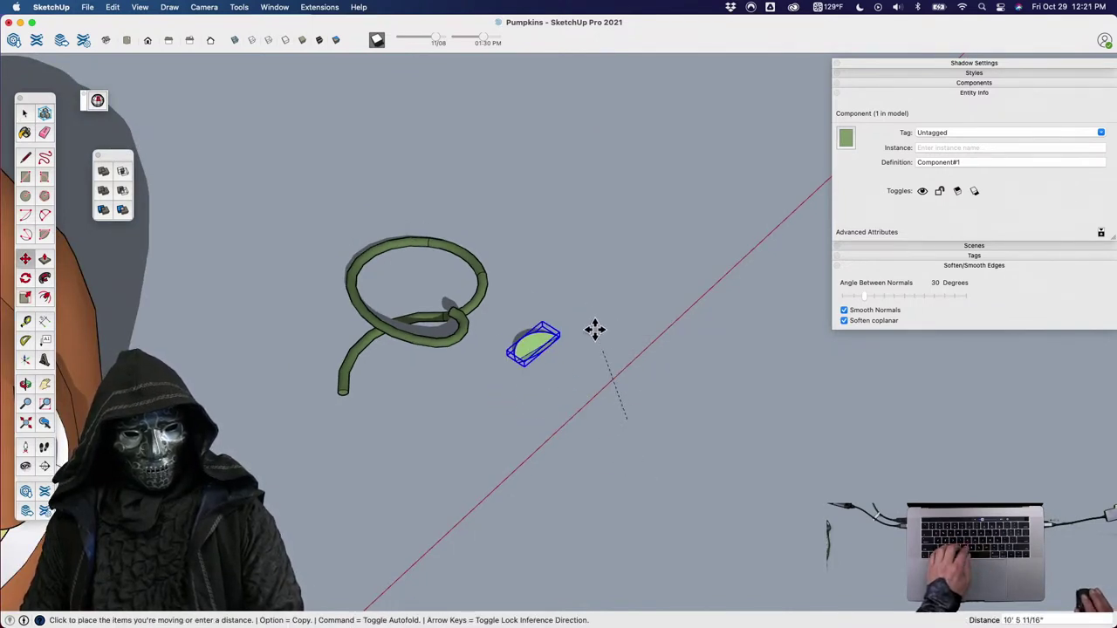
click(510, 335)
scroll(485, 347, up, 2)
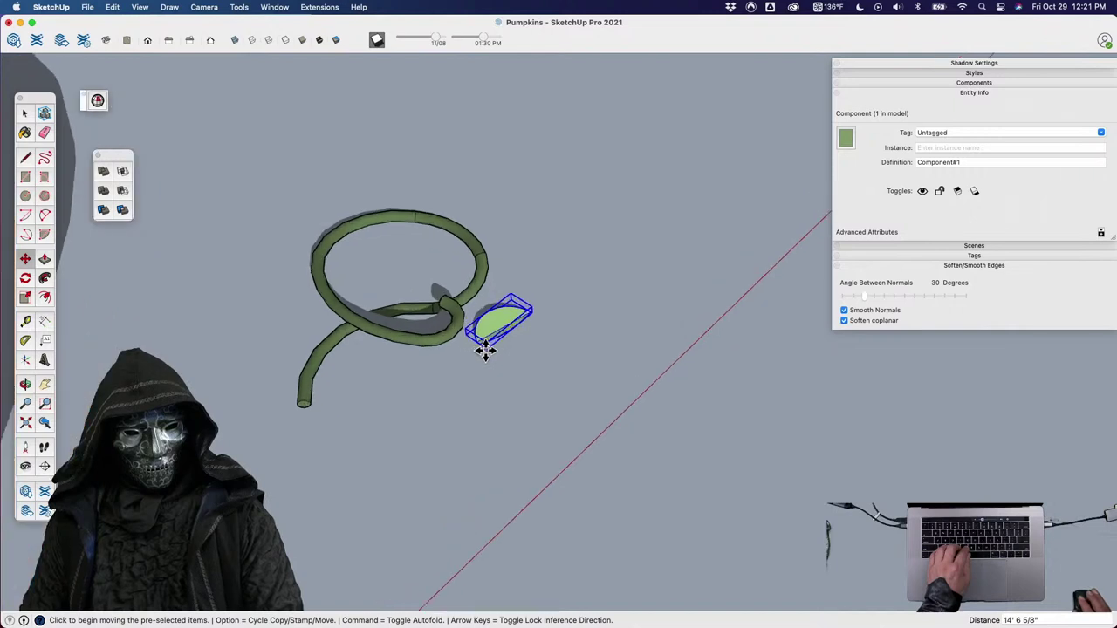
click(474, 339)
middle_drag(458, 323, 567, 506)
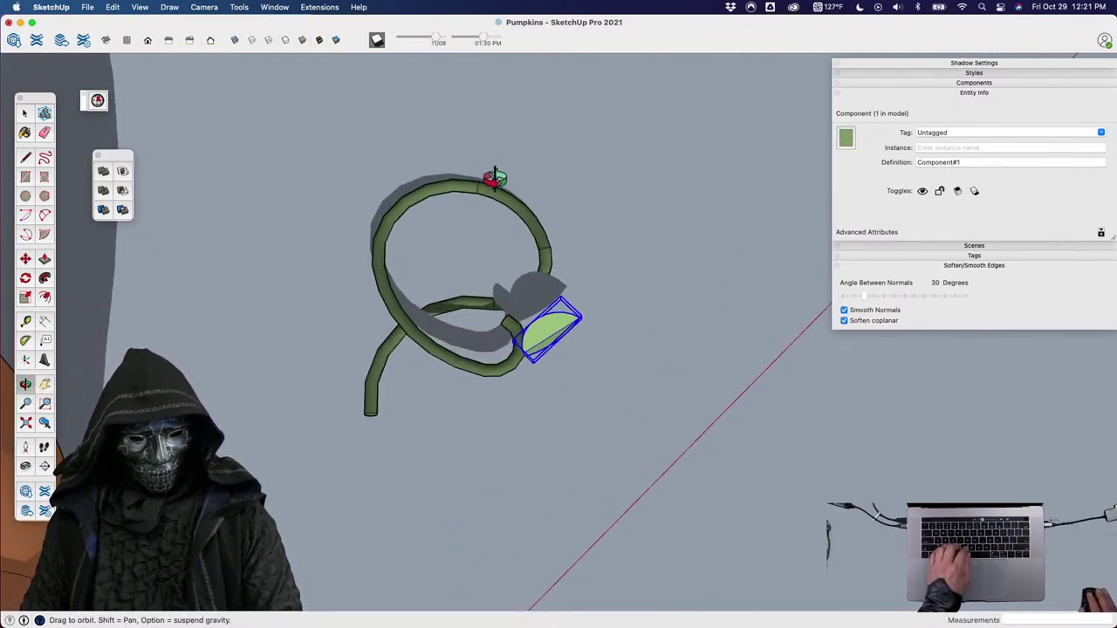
Copy the leaf to the far side of the vine's loop and rotate the copy to point away from it.
key(m)
click(611, 274)
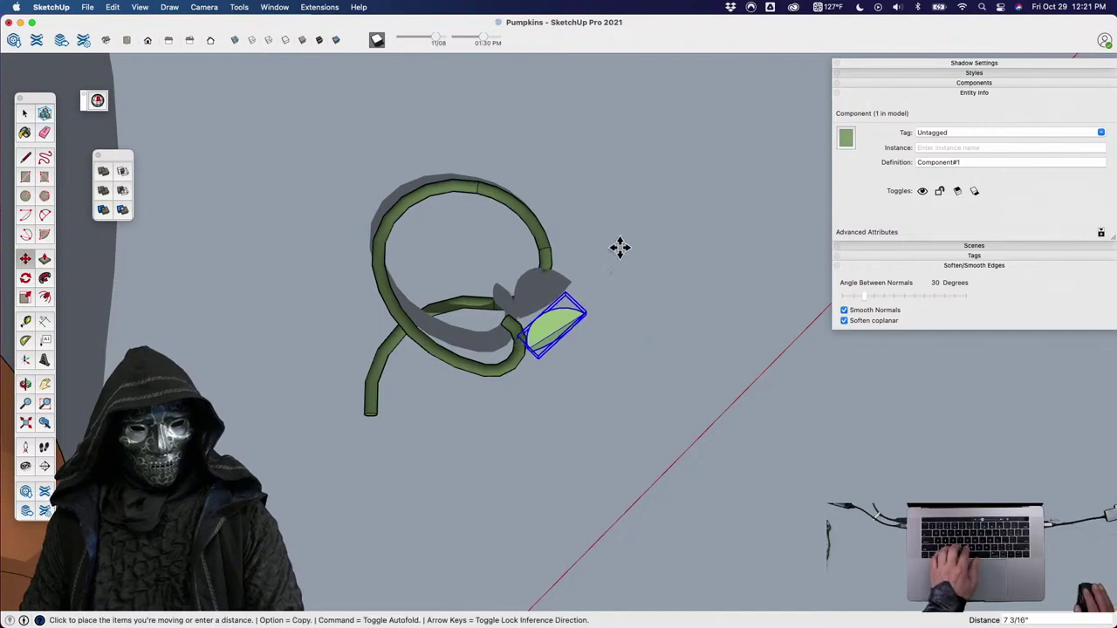
key(alt)
click(526, 125)
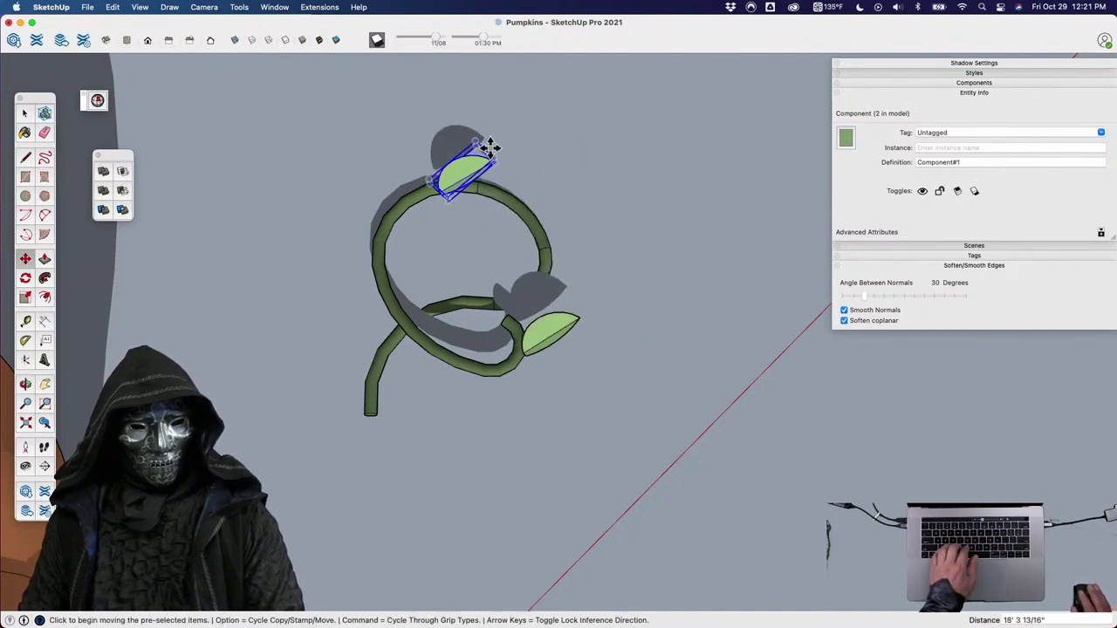
click(481, 154)
click(428, 104)
Scale the copied leaf up uniformly so it is larger than the first.
key(s)
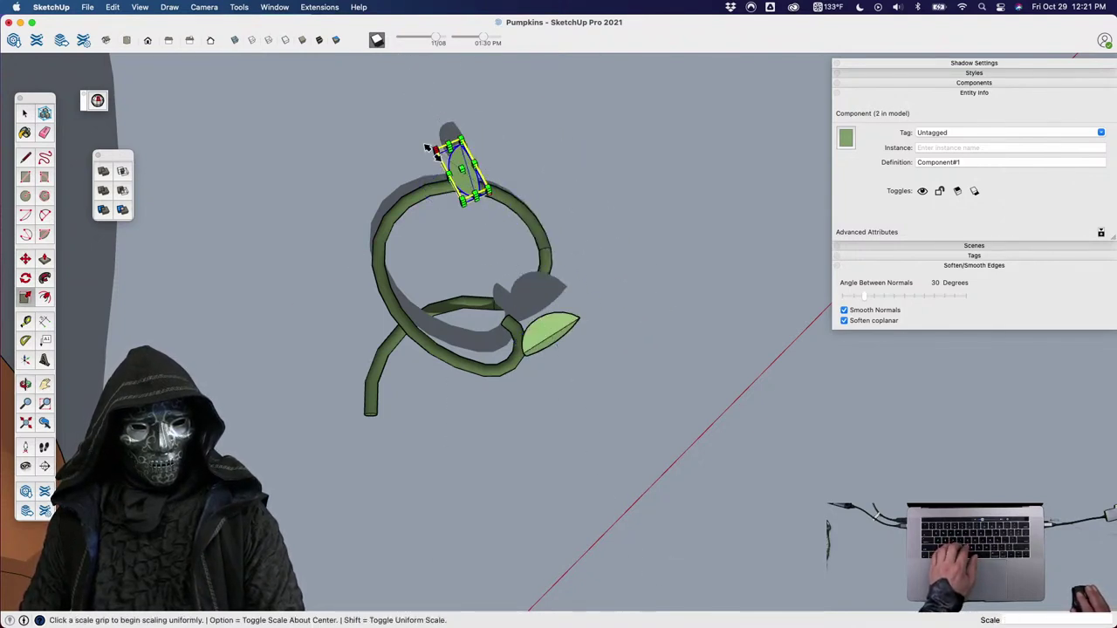
click(428, 146)
click(398, 125)
Rotate the second leaf and move it so its base touches the outer side of the vine's loop.
key(m)
shift+middle_drag(426, 207, 553, 242)
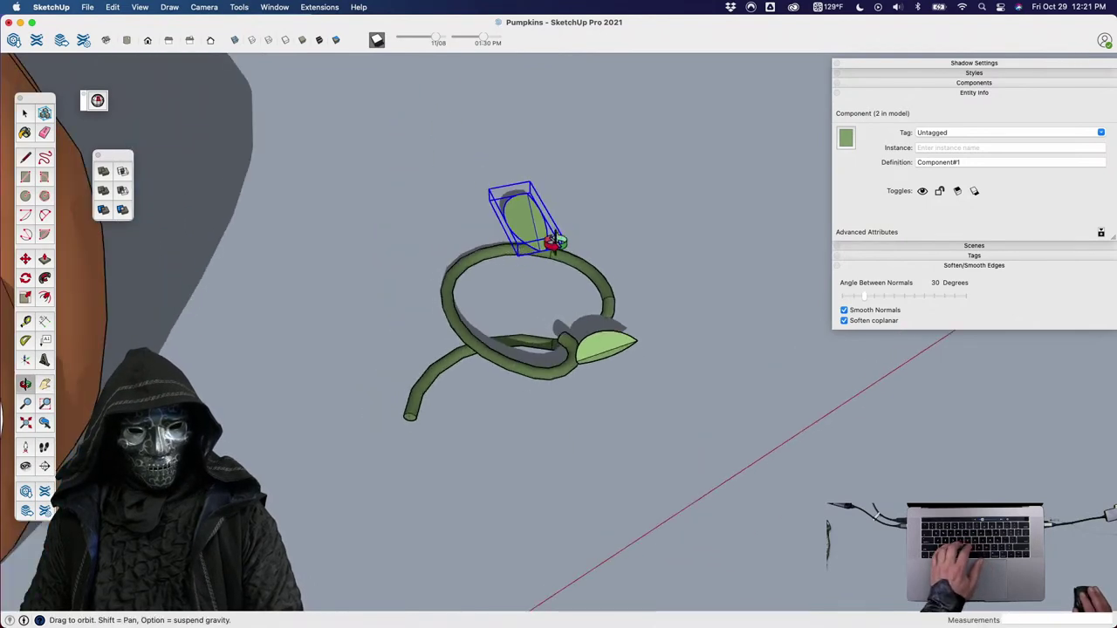
scroll(600, 255, up, 2)
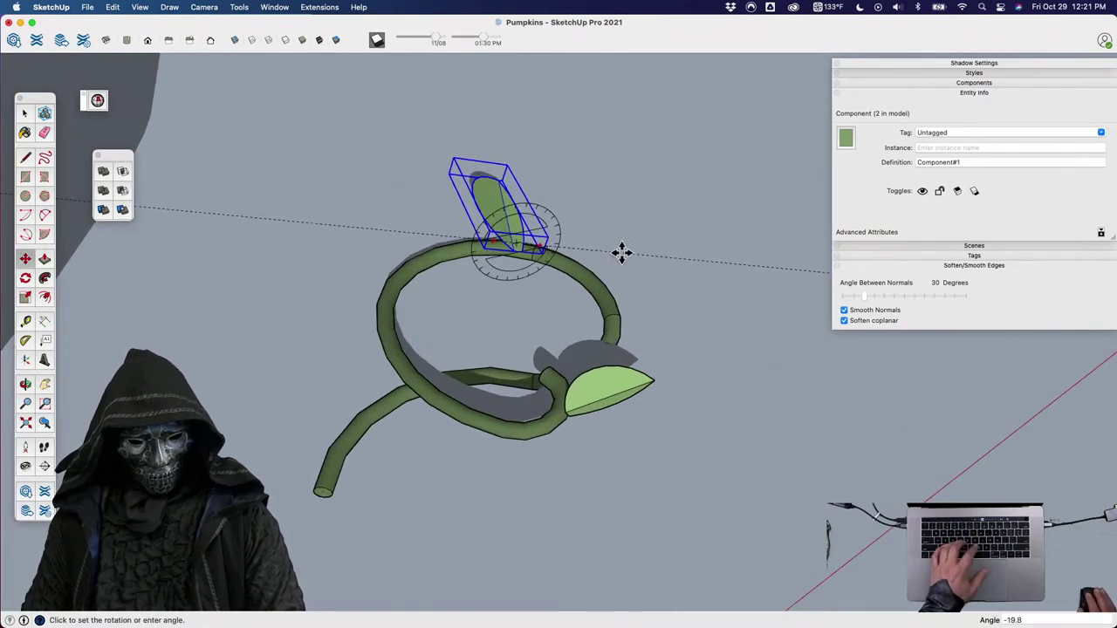
middle_drag(621, 252, 645, 358)
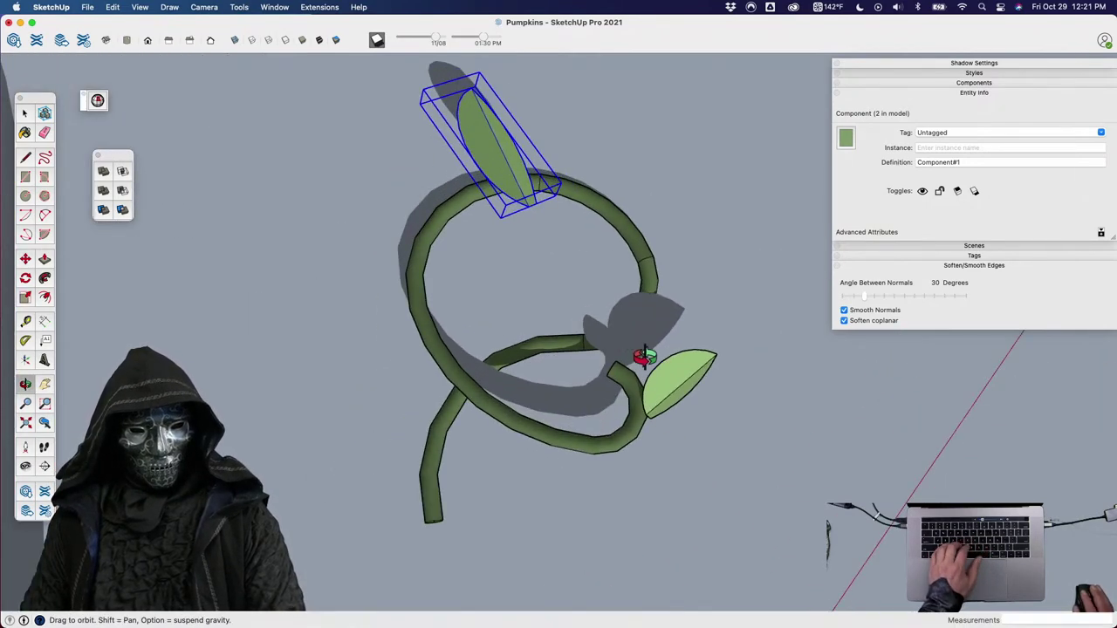
click(528, 215)
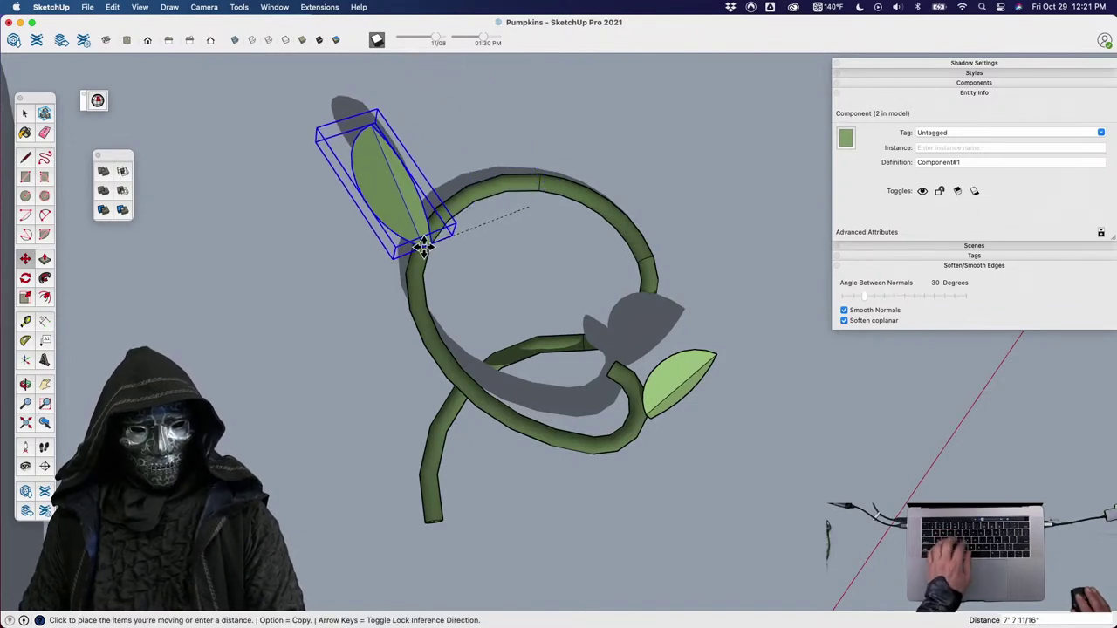
click(420, 240)
middle_drag(434, 265, 486, 285)
click(489, 312)
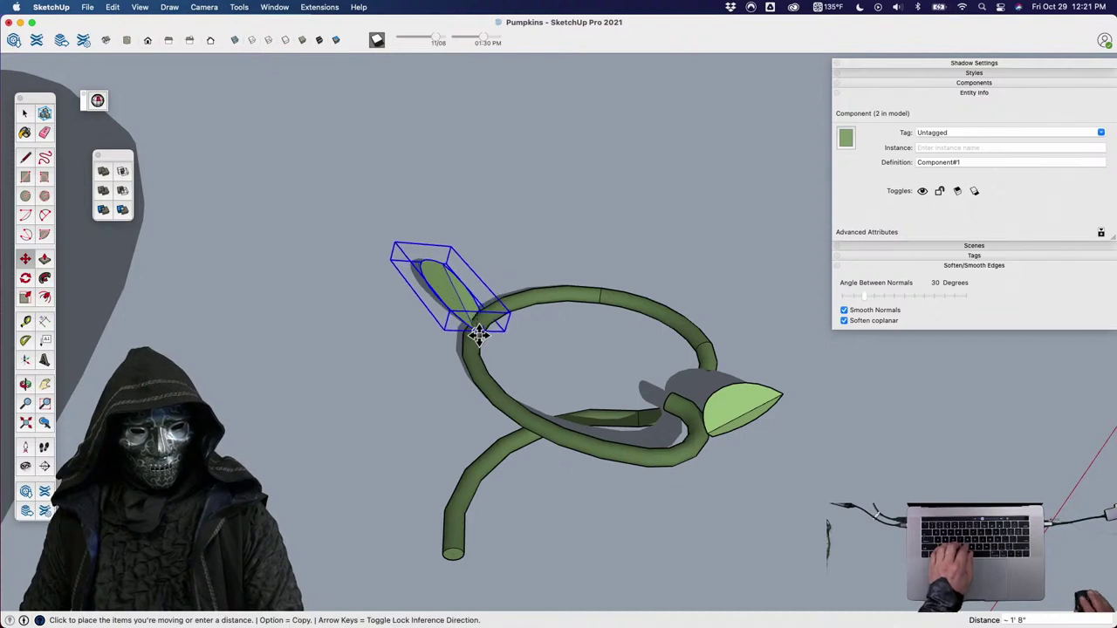
click(475, 329)
Copy the leaf to the opposite side of the vine's loop and rotate the copy to point outward.
middle_drag(490, 346, 581, 332)
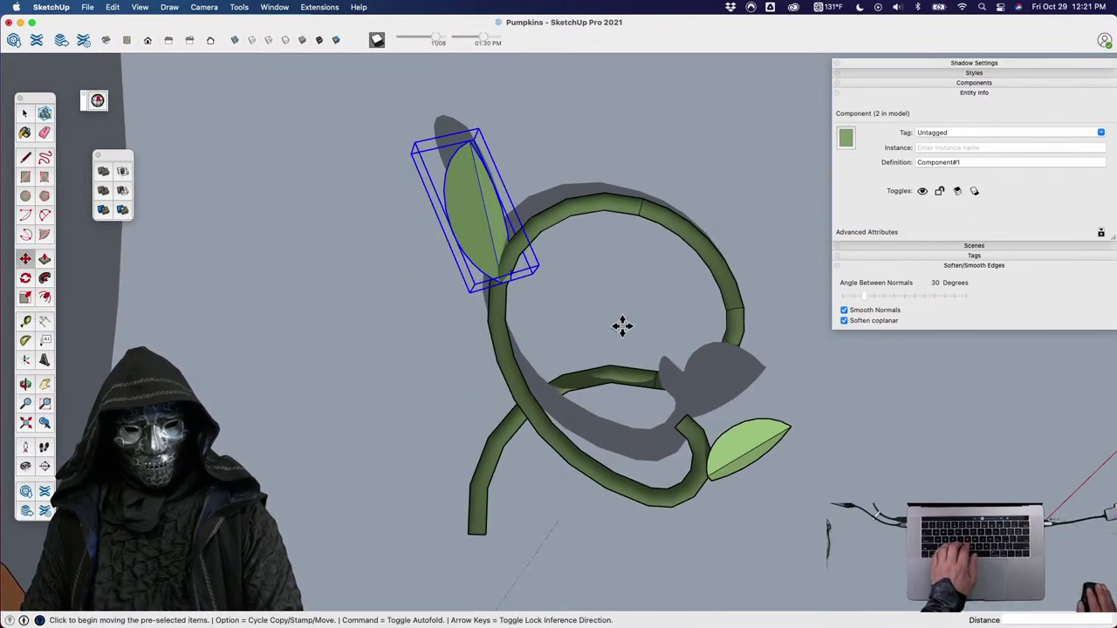
key(alt)
click(581, 270)
click(792, 260)
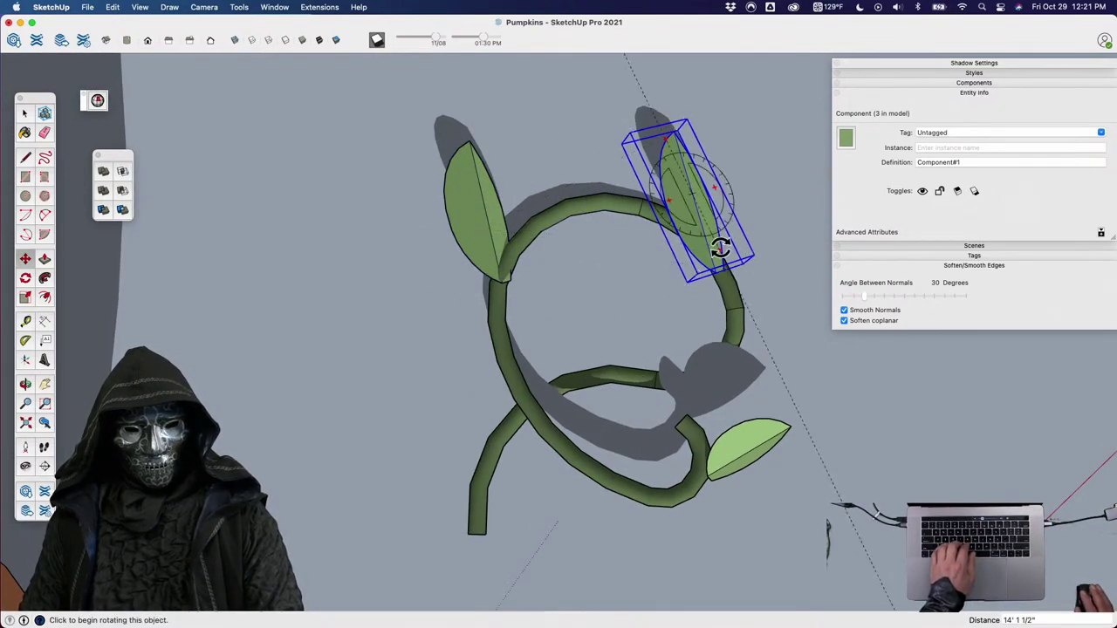
click(720, 247)
click(670, 245)
Tilt the third leaf upward and move it so its base meets the vine.
middle_drag(656, 236, 752, 360)
key(m)
click(801, 350)
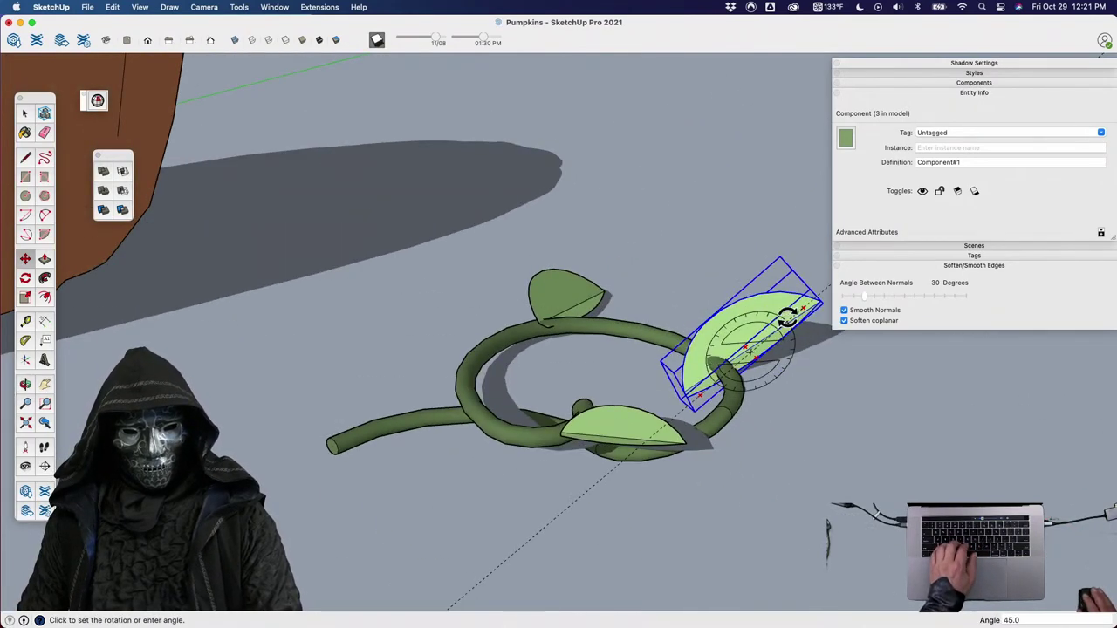
click(785, 327)
middle_drag(785, 328, 773, 379)
click(757, 382)
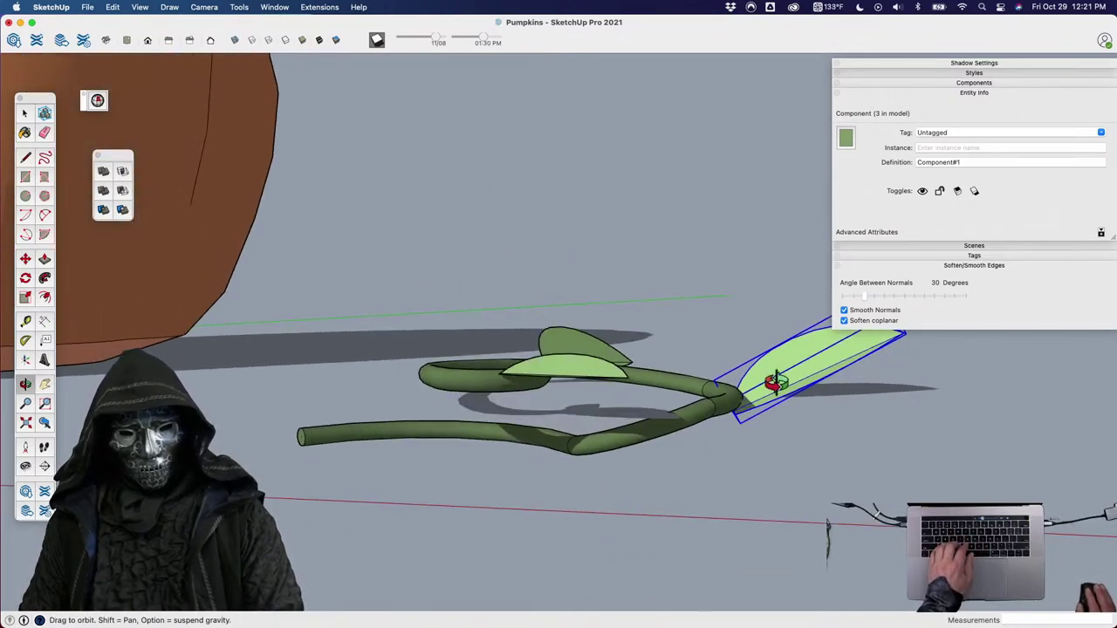
click(776, 382)
click(778, 384)
click(778, 369)
Select the whole vine with its three leaves and make it a group.
scroll(678, 375, down, 5)
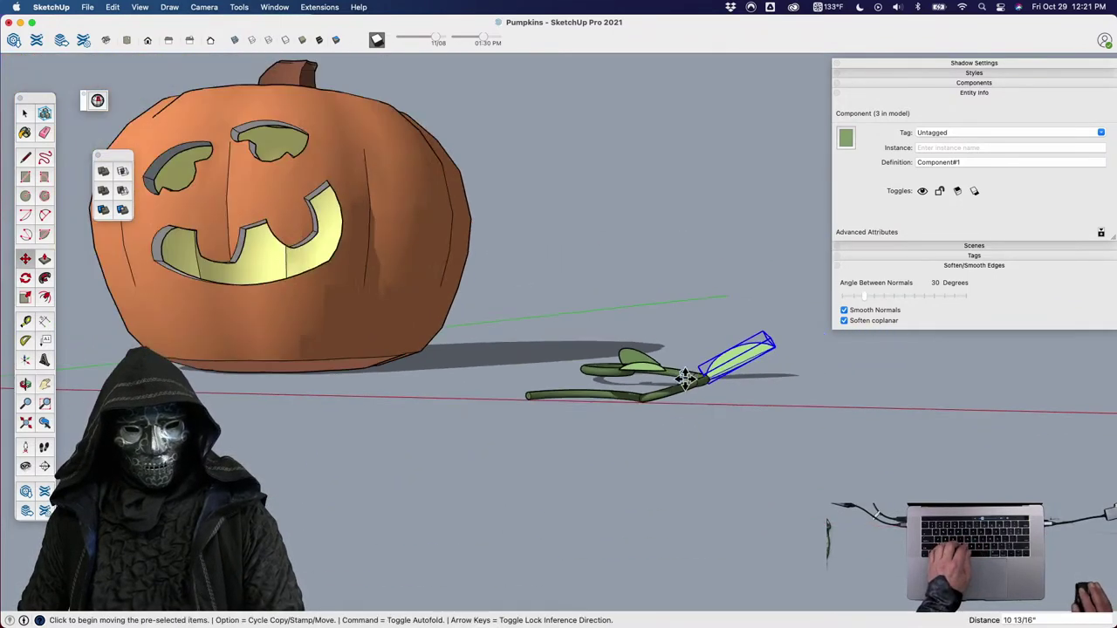
middle_drag(677, 375, 721, 431)
key(space)
click(619, 294)
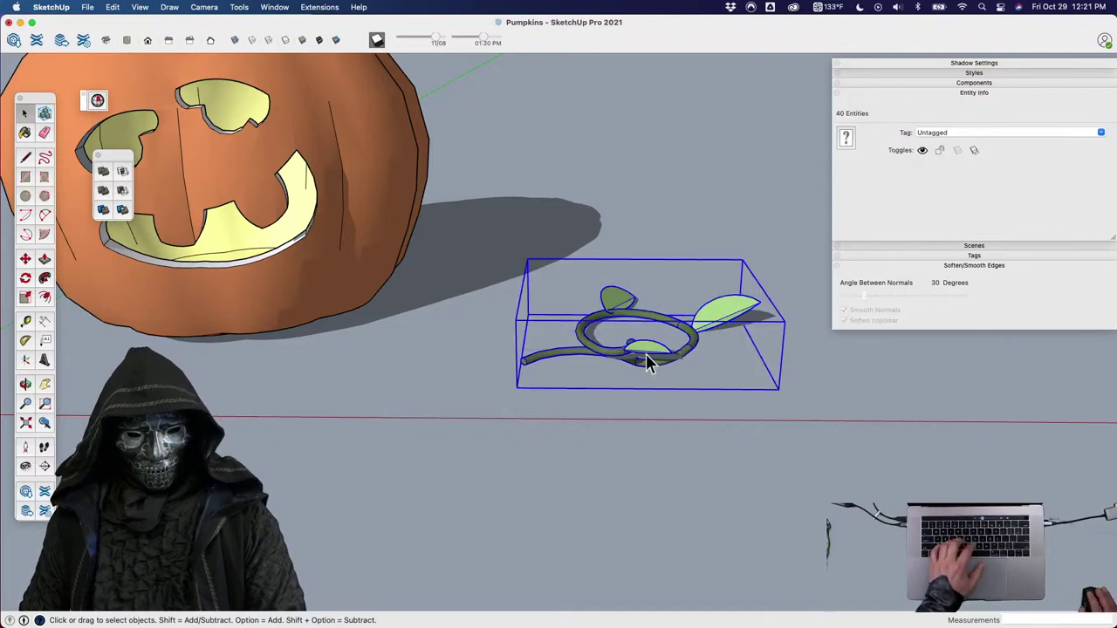
middle_drag(645, 353, 655, 456)
Move the vine group by its straight end onto the stem of the pumpkin.
key(m)
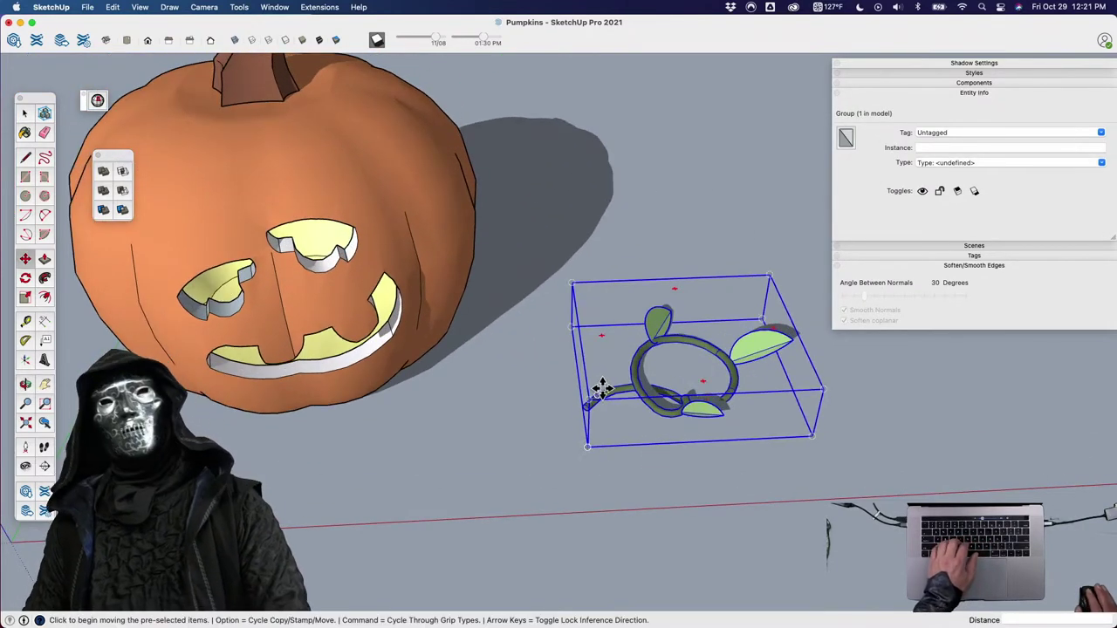
click(602, 389)
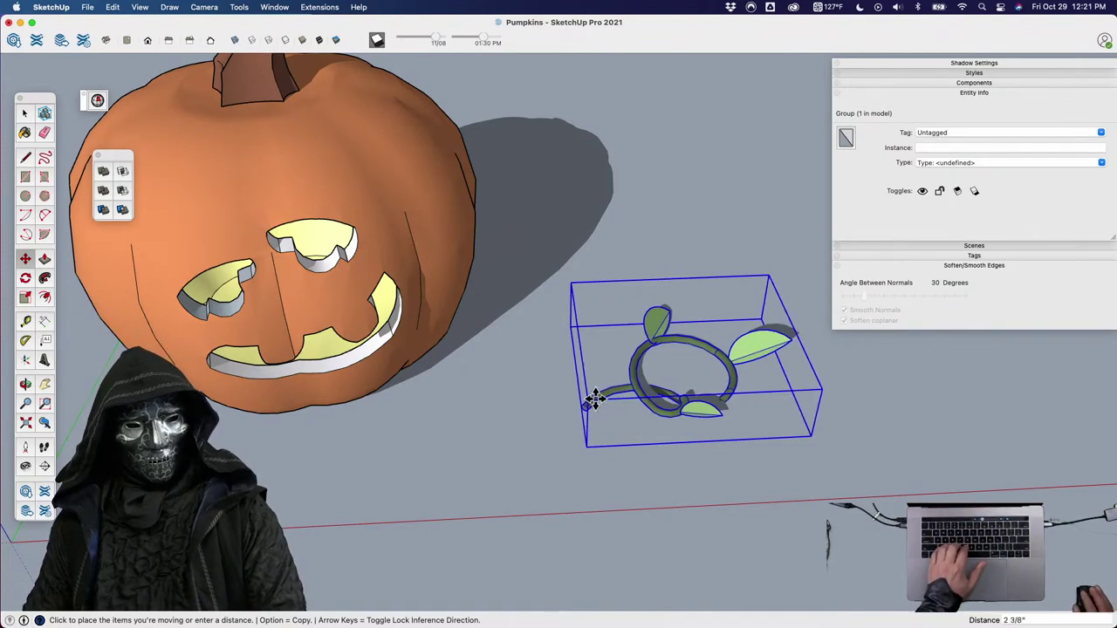
scroll(598, 394, down, 5)
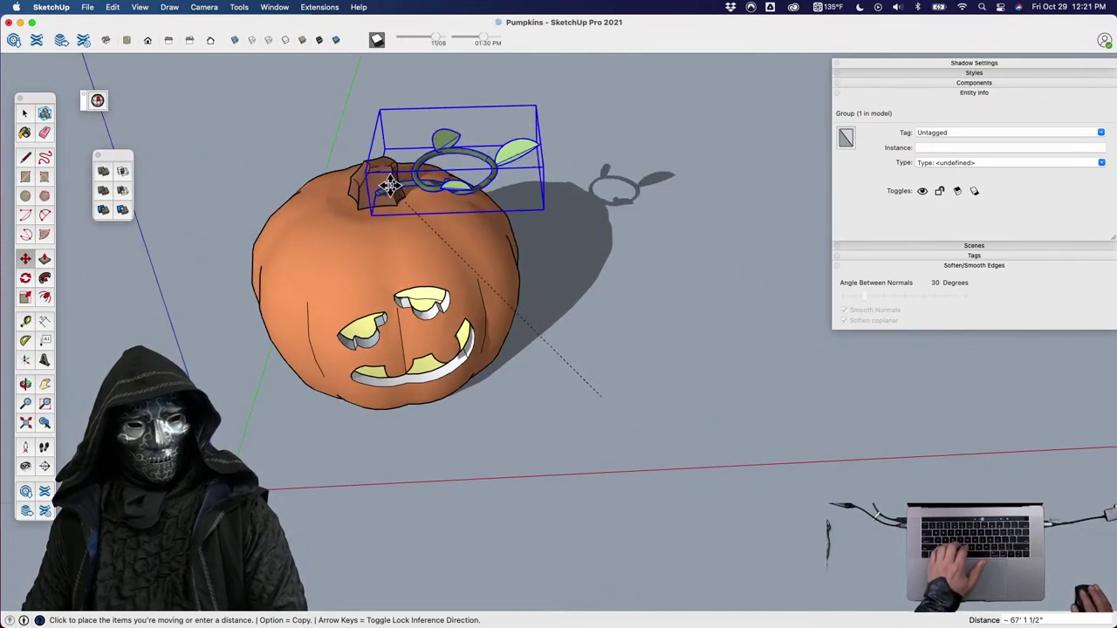
click(393, 182)
Reposition the vine group beside the stem and lower it until its end rests on the pumpkin's top.
middle_drag(439, 218, 462, 429)
scroll(480, 262, up, 3)
middle_drag(501, 252, 673, 394)
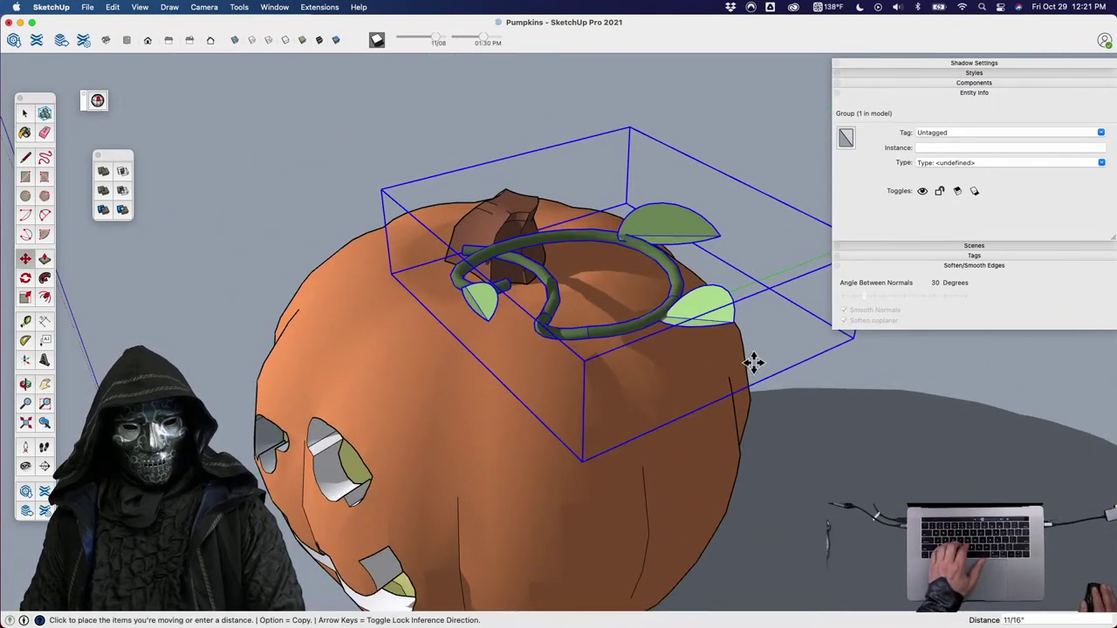
middle_drag(766, 351, 725, 256)
click(725, 256)
click(759, 250)
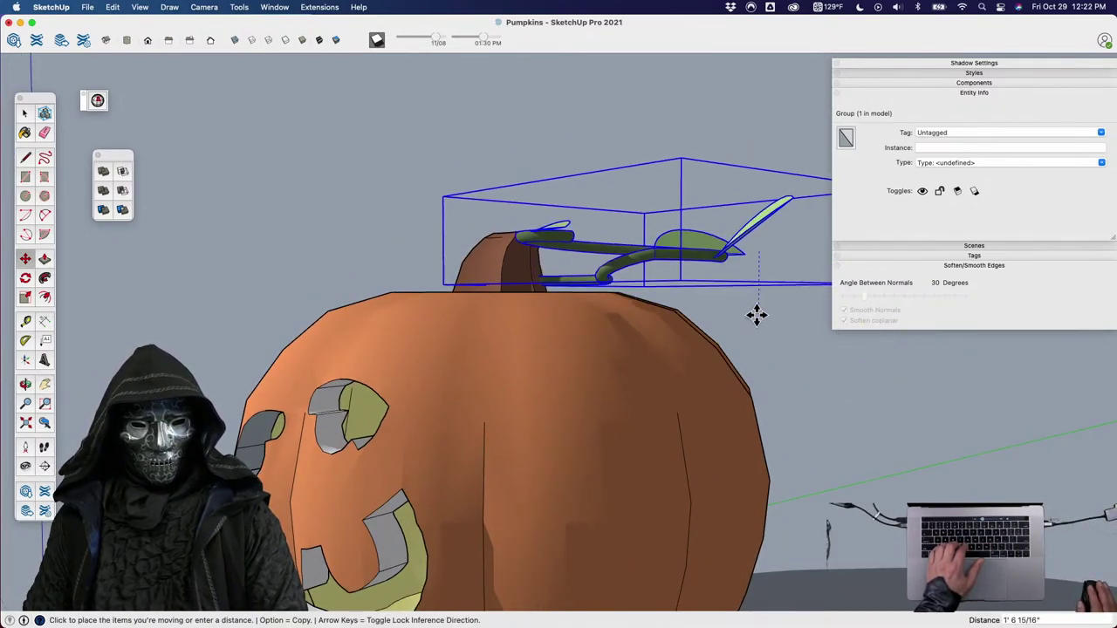
click(755, 314)
Tilt the vine group to follow the pumpkin's slope and move it down to the base of the stem.
click(646, 217)
key(space)
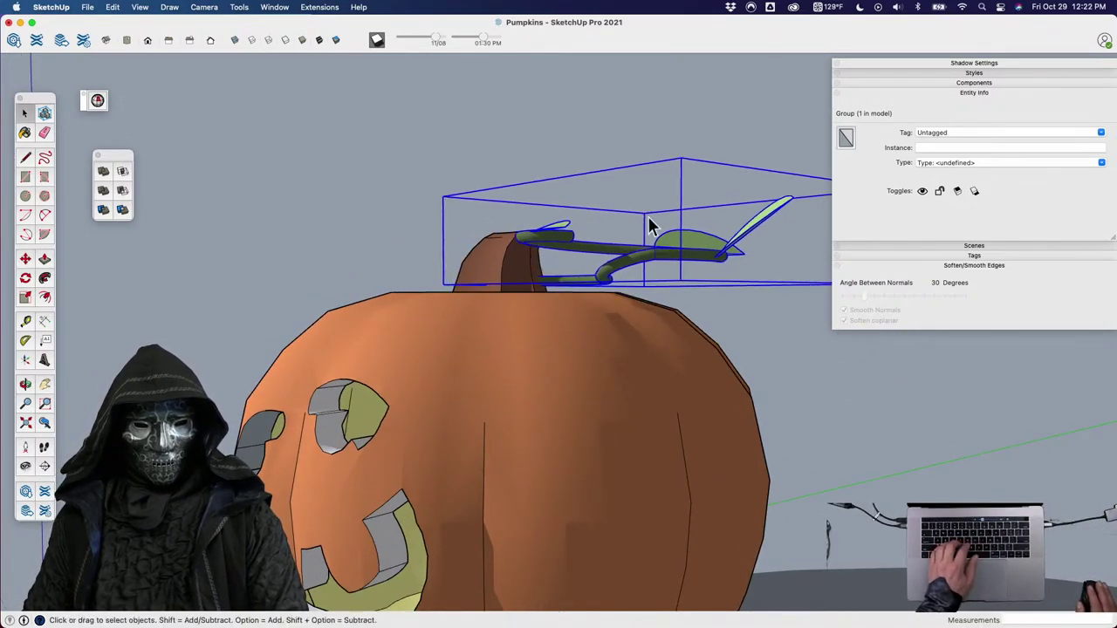
key(m)
key(q)
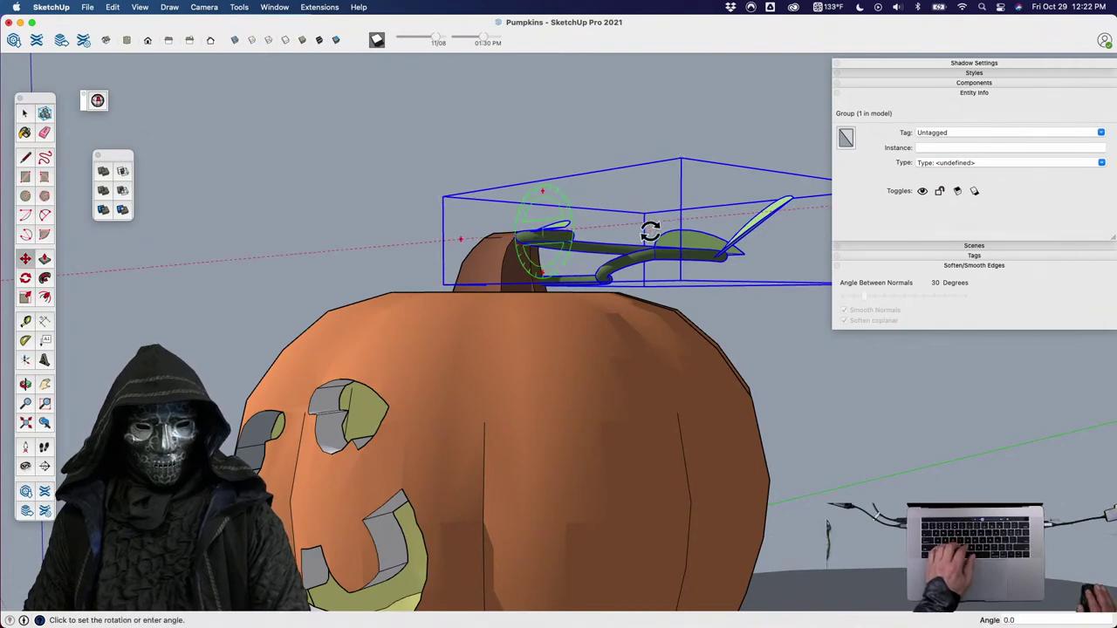
click(661, 262)
shift+middle_drag(610, 304, 724, 523)
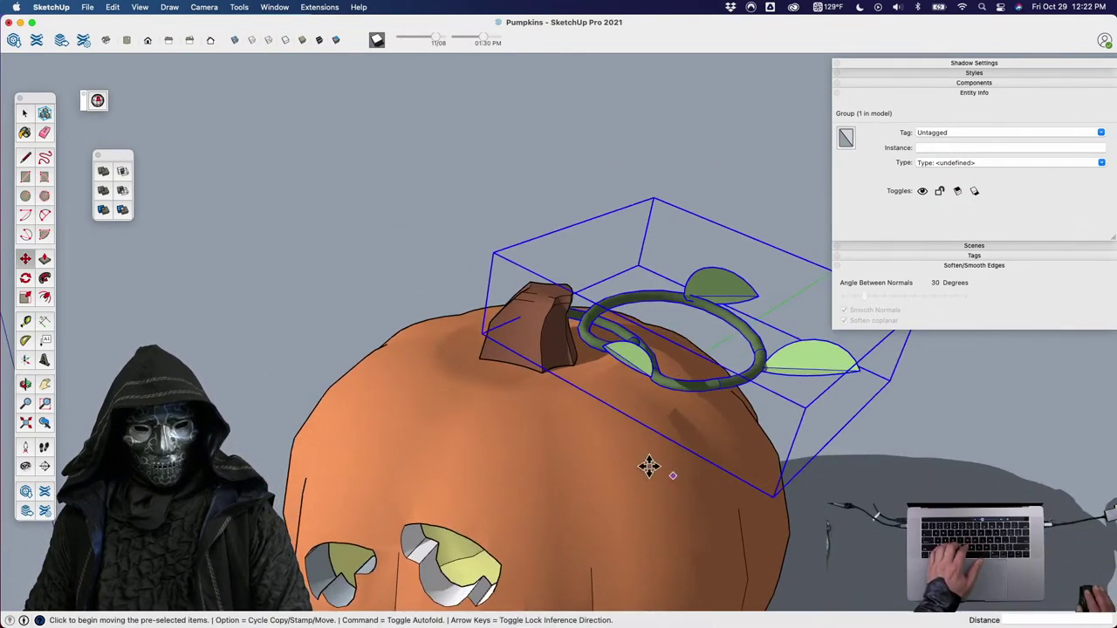
click(649, 467)
click(555, 330)
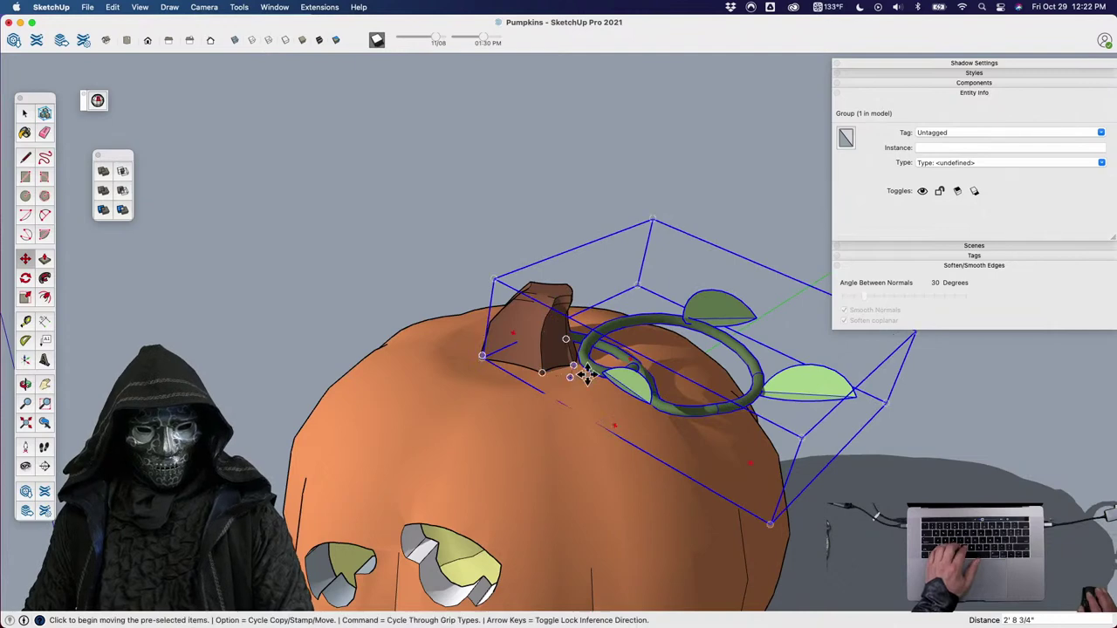
Rotate a copy of the vine group around the stem to the other side of the pumpkin.
scroll(588, 369, down, 5)
middle_drag(588, 375, 611, 434)
scroll(604, 366, up, 3)
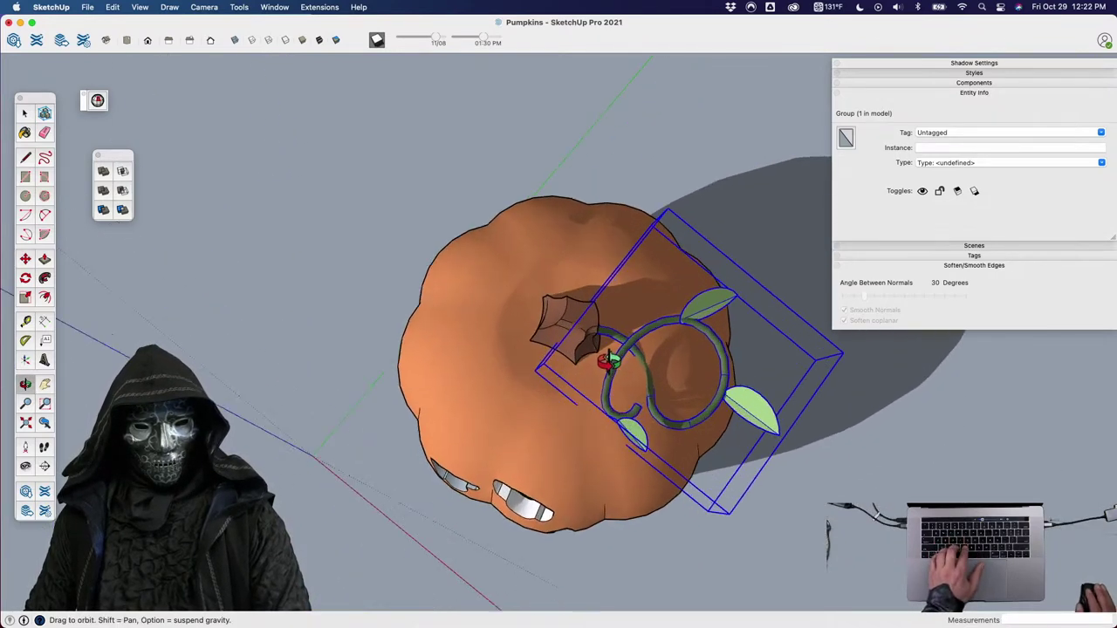
key(q)
click(783, 474)
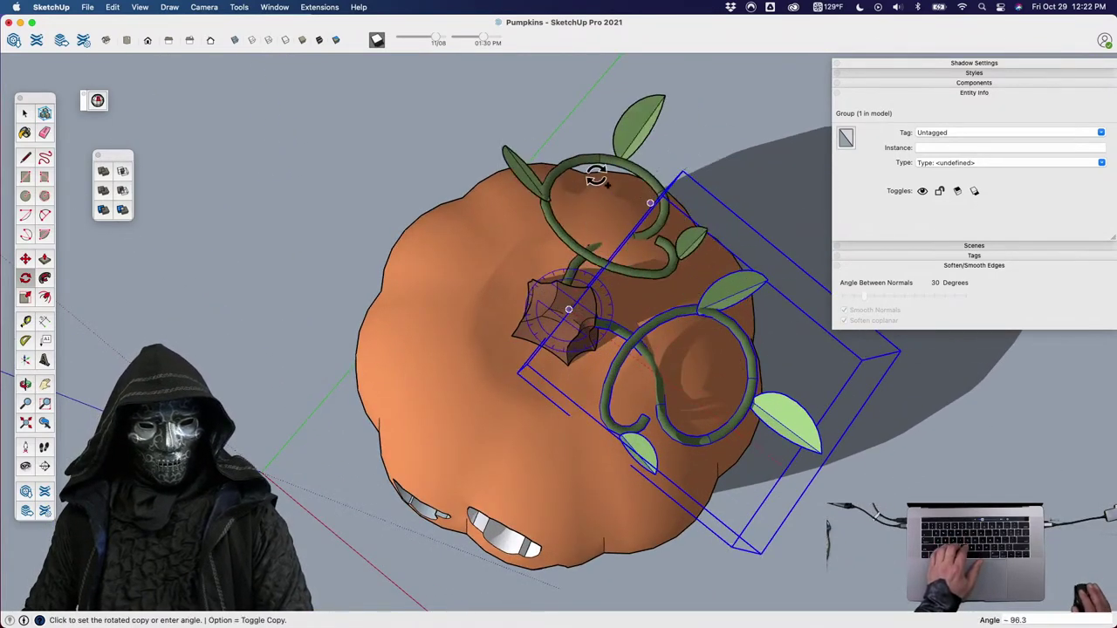
click(341, 239)
Mirror the copied vine by scaling it negatively along the red direction, and move it back over the pumpkin's stem.
key(space)
shift+middle_drag(456, 341, 584, 408)
key(s)
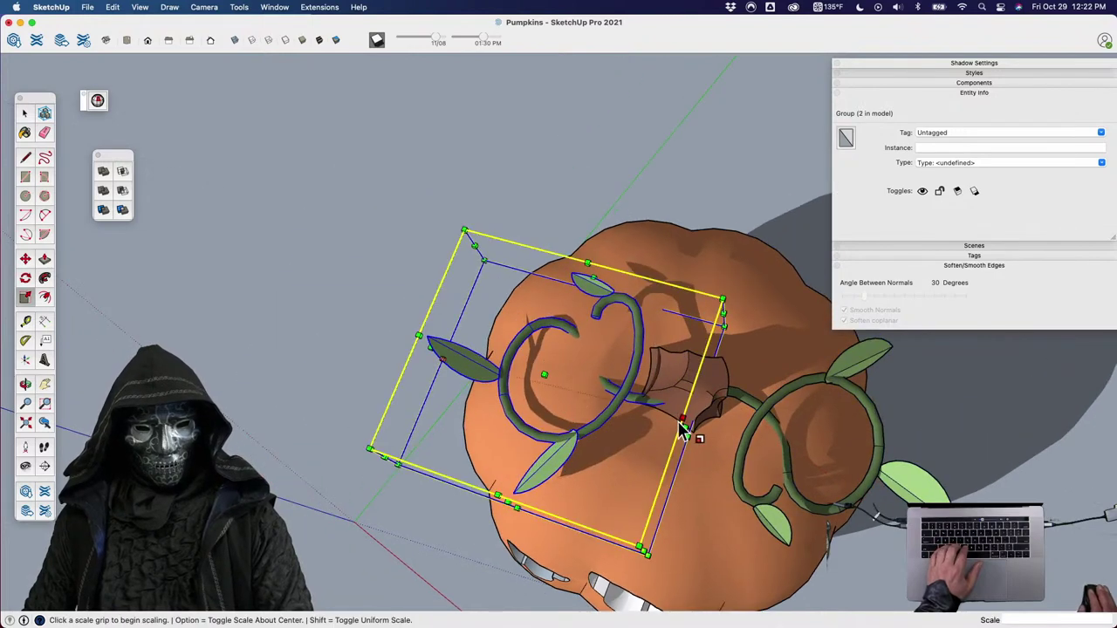
click(678, 426)
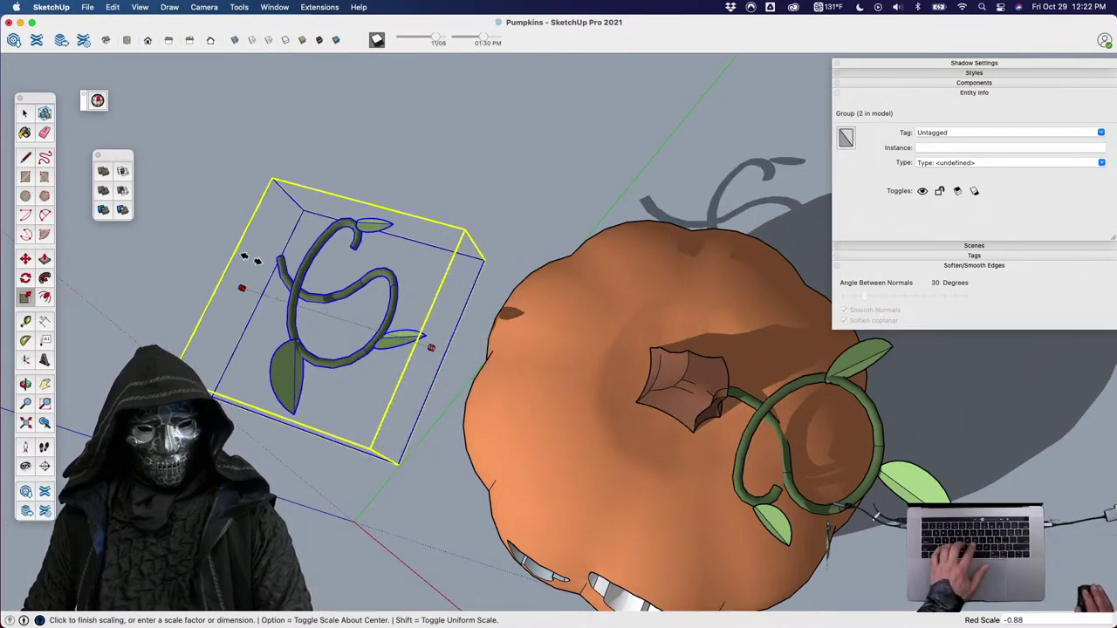
key(m)
click(391, 313)
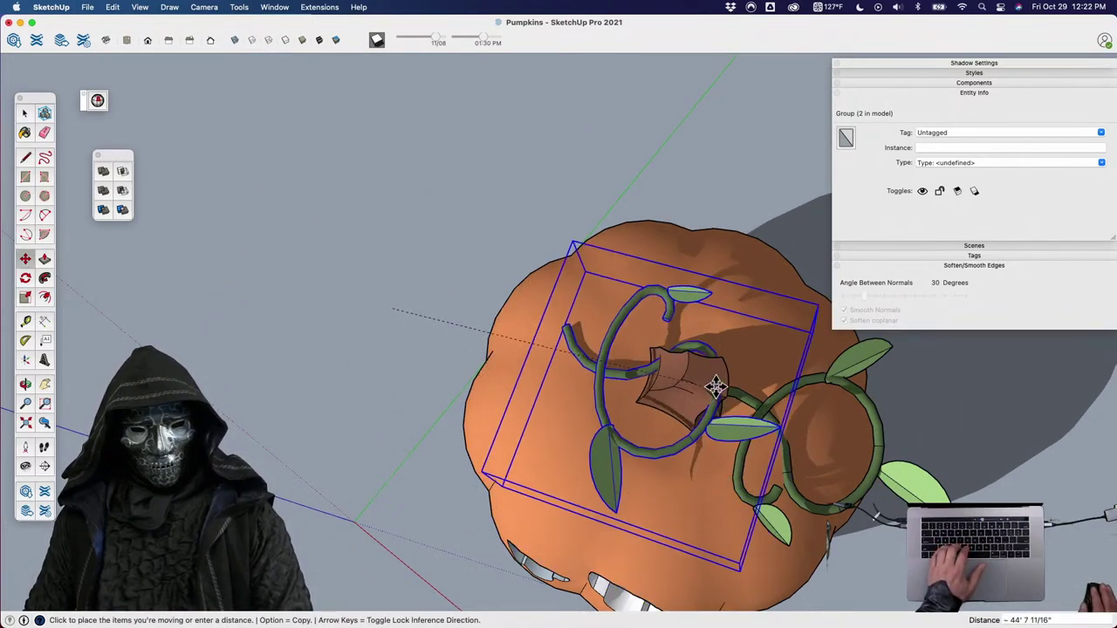
click(695, 419)
Adjust the placement of the mirrored vine so it sits against the stem on top of the pumpkin.
middle_drag(695, 418, 568, 230)
key(space)
click(568, 230)
middle_drag(654, 399, 587, 327)
click(565, 328)
scroll(569, 326, up, 5)
key(m)
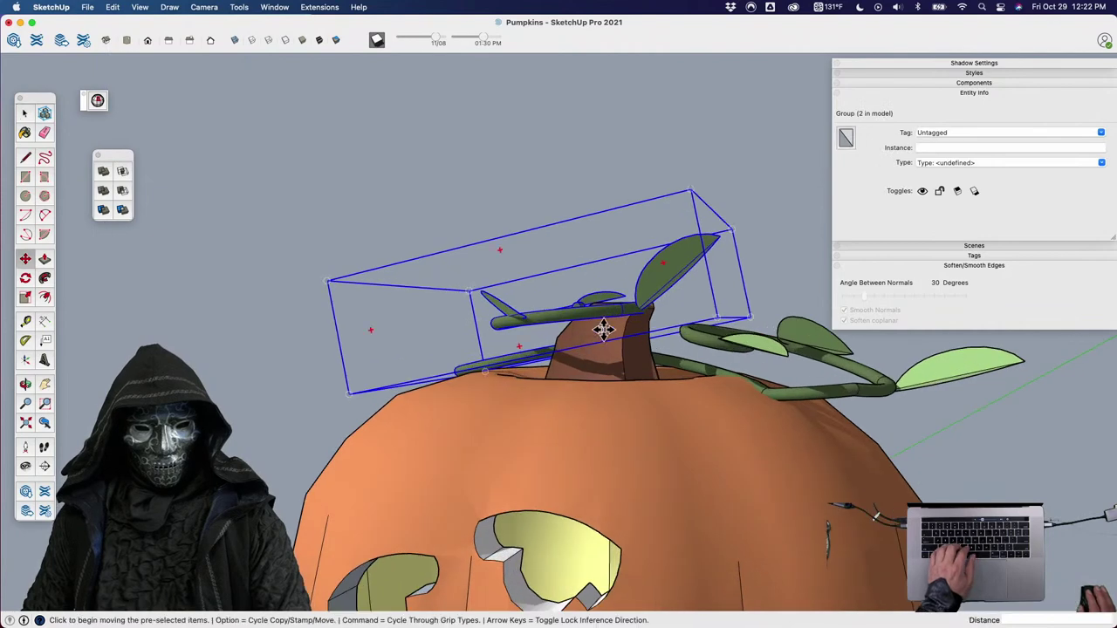
click(602, 333)
click(474, 230)
scroll(490, 271, down, 4)
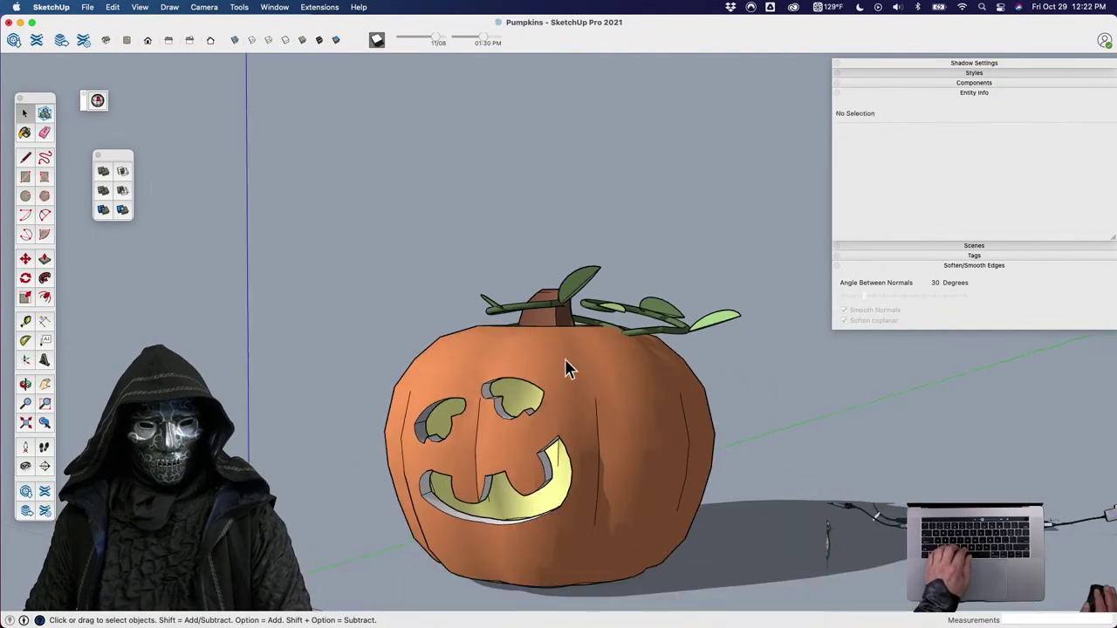
Draw a large circle flat on the ground beside the pumpkin.
middle_drag(564, 359, 468, 411)
scroll(543, 398, down, 3)
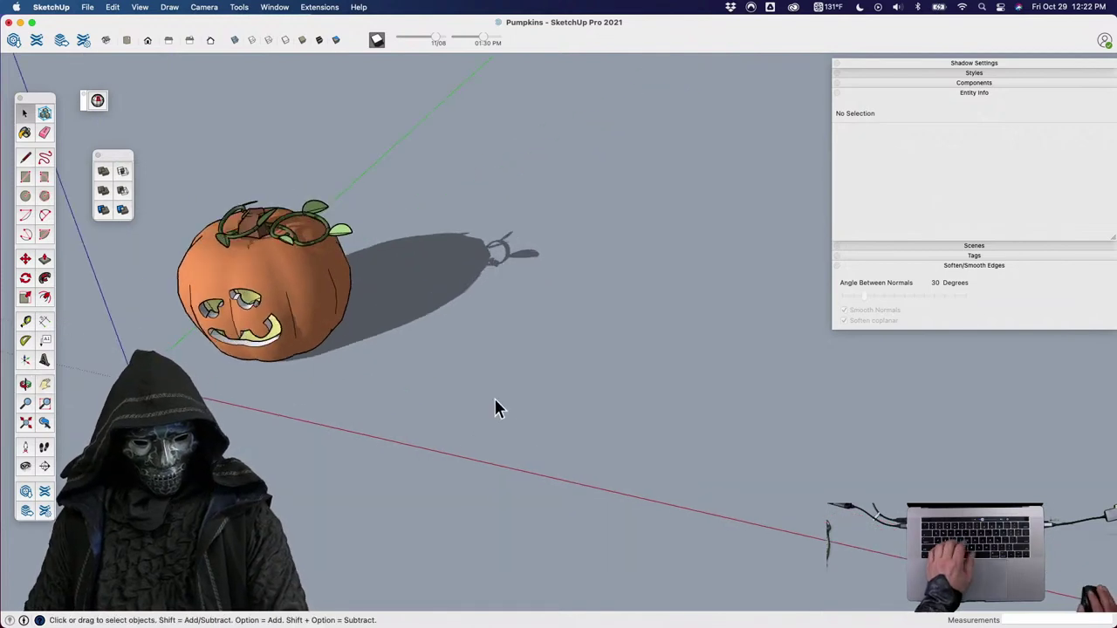
key(c)
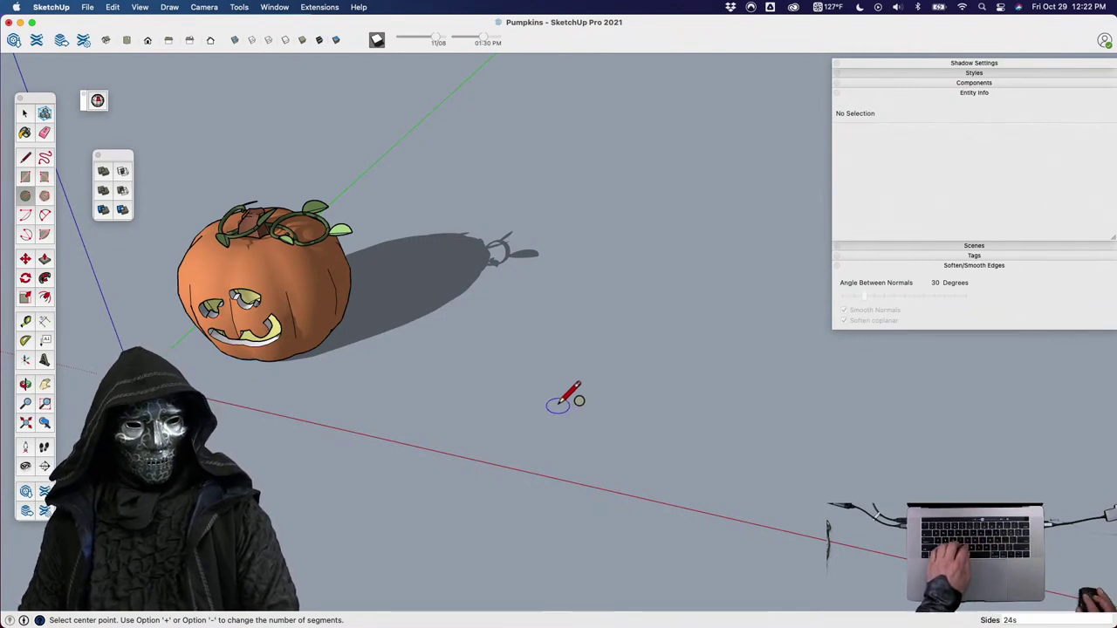
scroll(375, 370, down, 3)
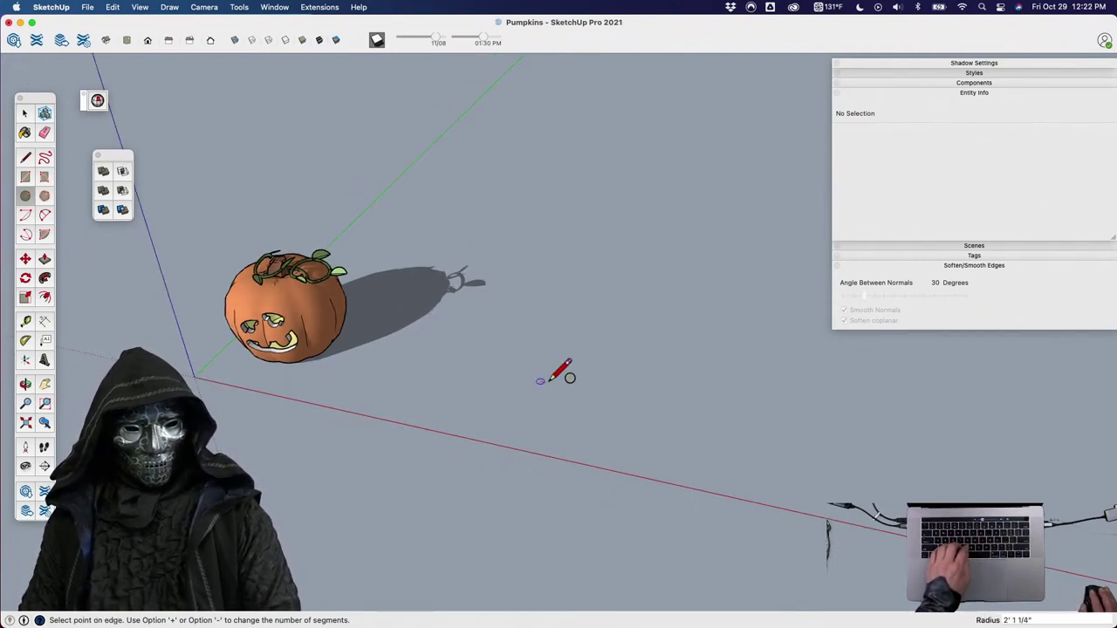
click(652, 393)
middle_drag(652, 393, 424, 319)
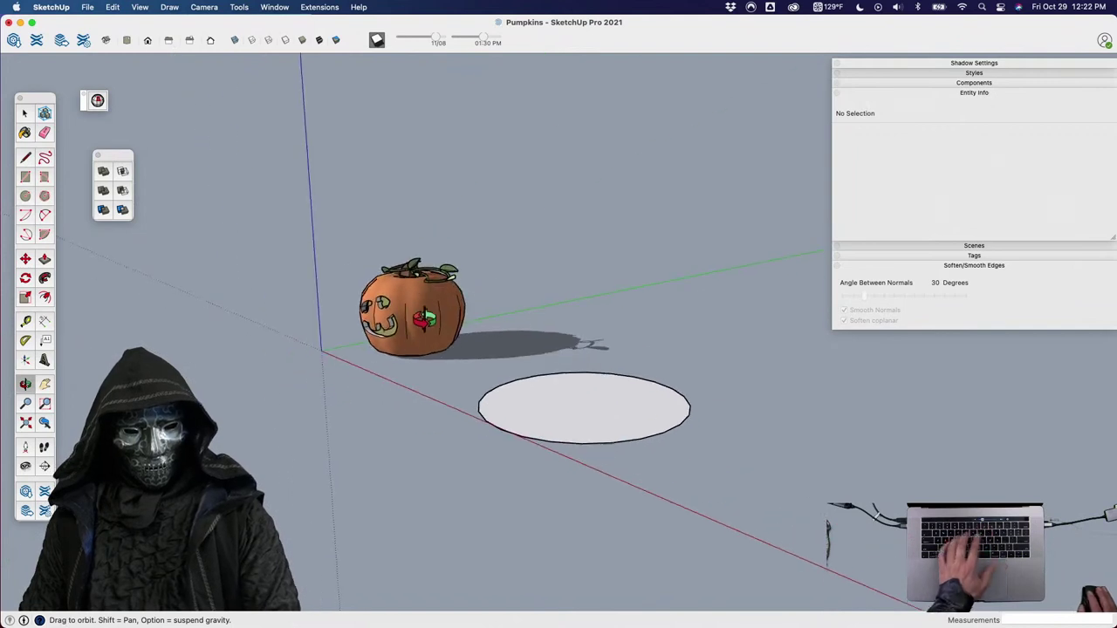
Draw an upright circle about 20' 11" in radius at the large circle's centre and use Follow Me to sweep the large circle around it.
key(c)
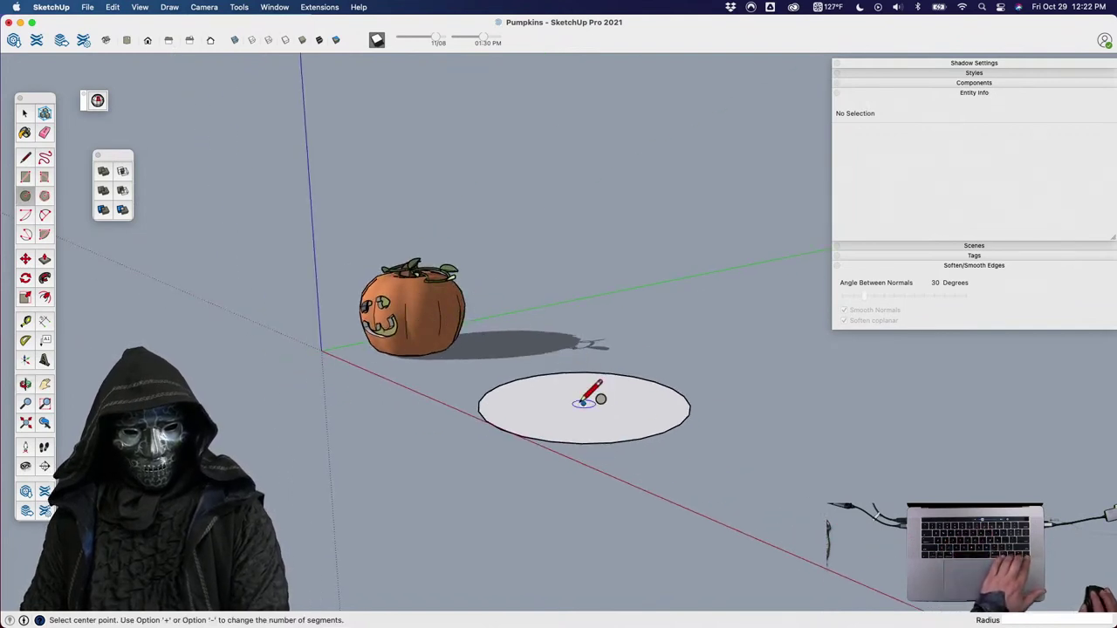
click(615, 384)
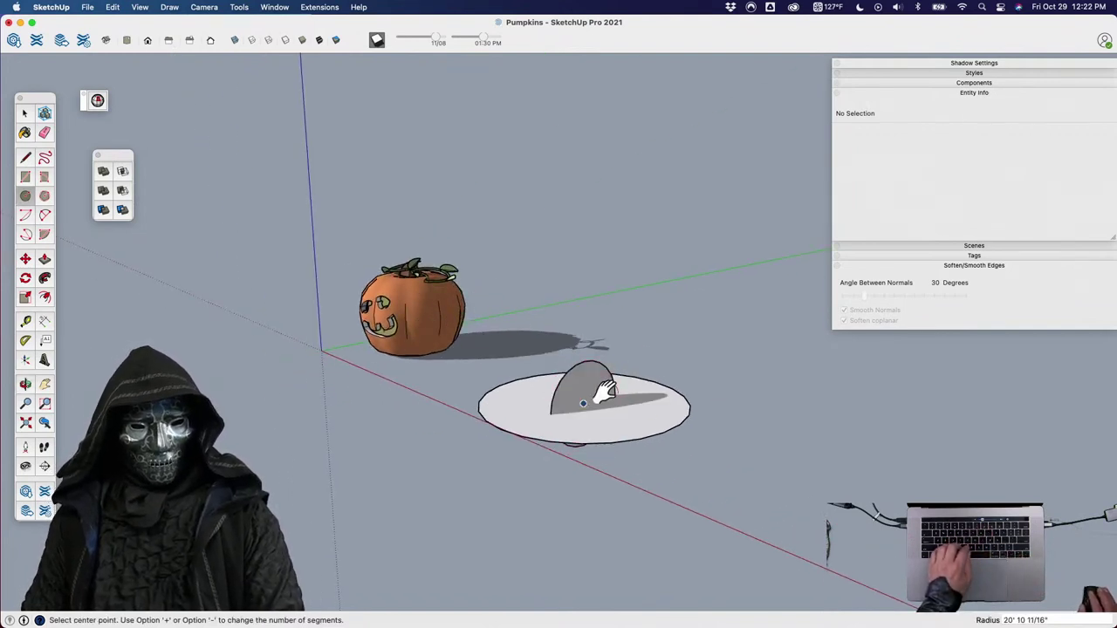
middle_drag(615, 383, 600, 444)
click(590, 363)
key(f)
click(623, 393)
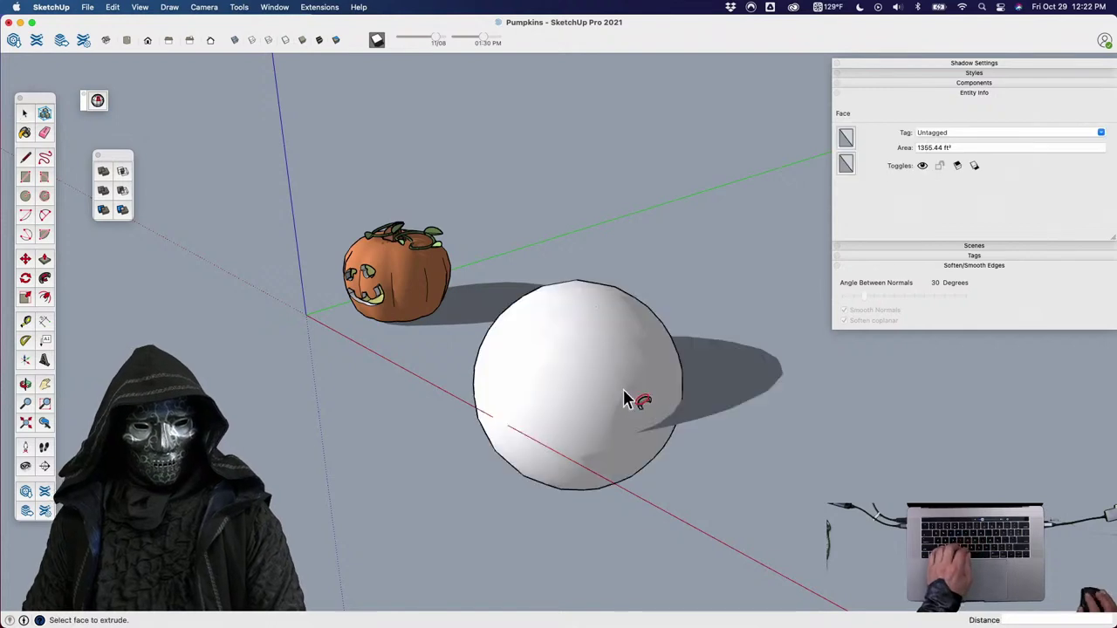
Move the sphere along the red axis away from the circle it was swept around, and delete the leftover upright circle.
key(space)
click(594, 367)
scroll(594, 367, down, 3)
shift+middle_drag(550, 407, 616, 511)
key(m)
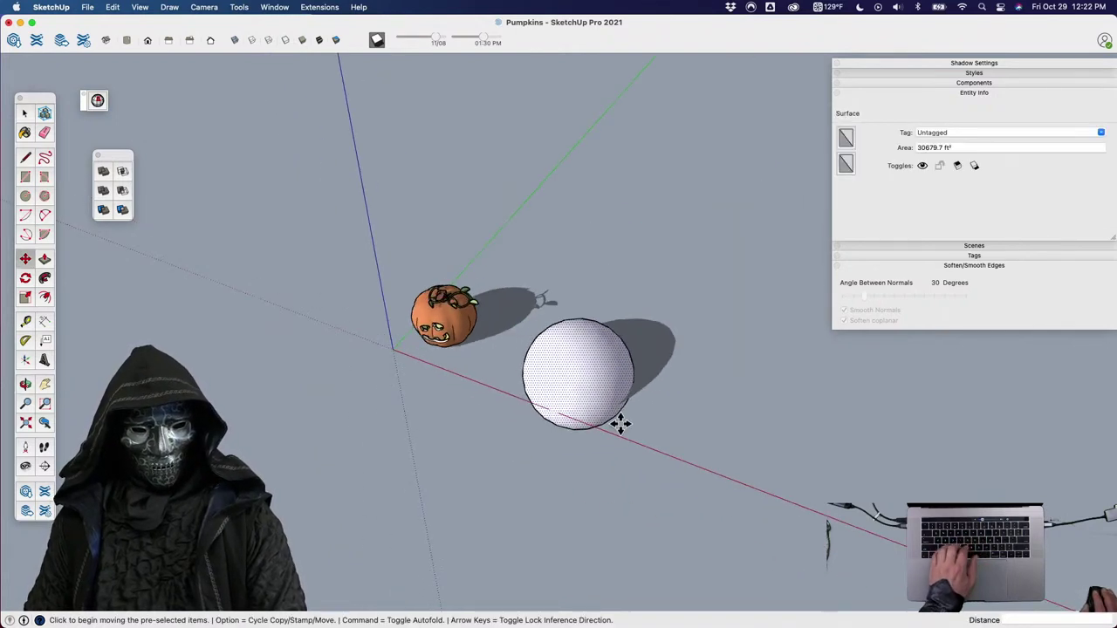
click(620, 422)
click(717, 452)
key(space)
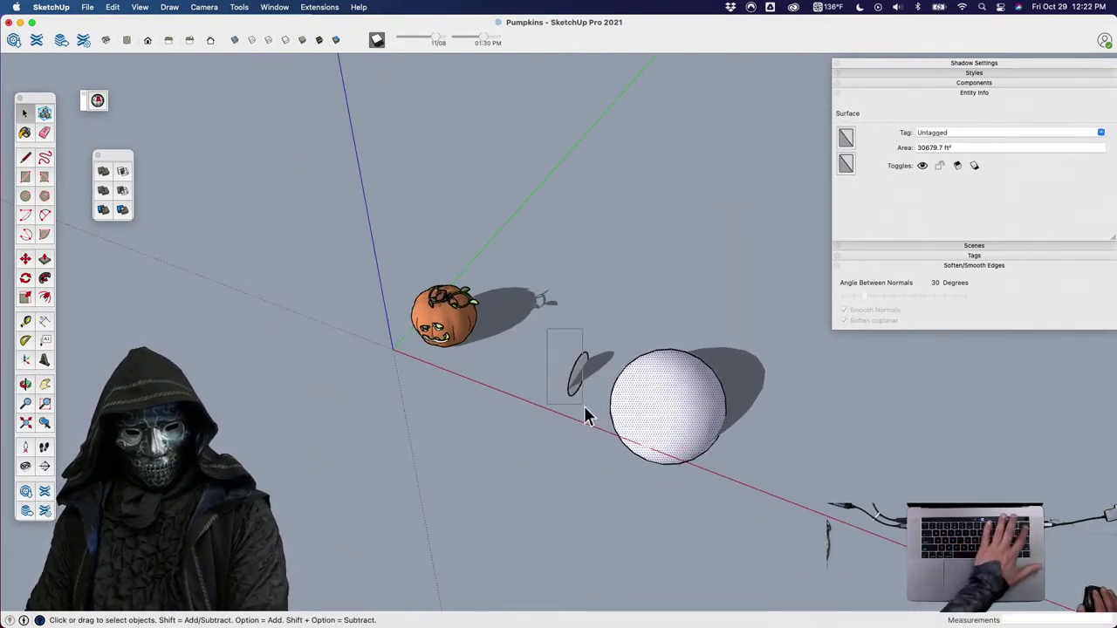
drag(584, 406, 599, 411)
key(Delete)
Select all of the sphere's connected geometry and make it a component with the default settings.
shift+middle_drag(530, 426, 555, 370)
click(659, 396)
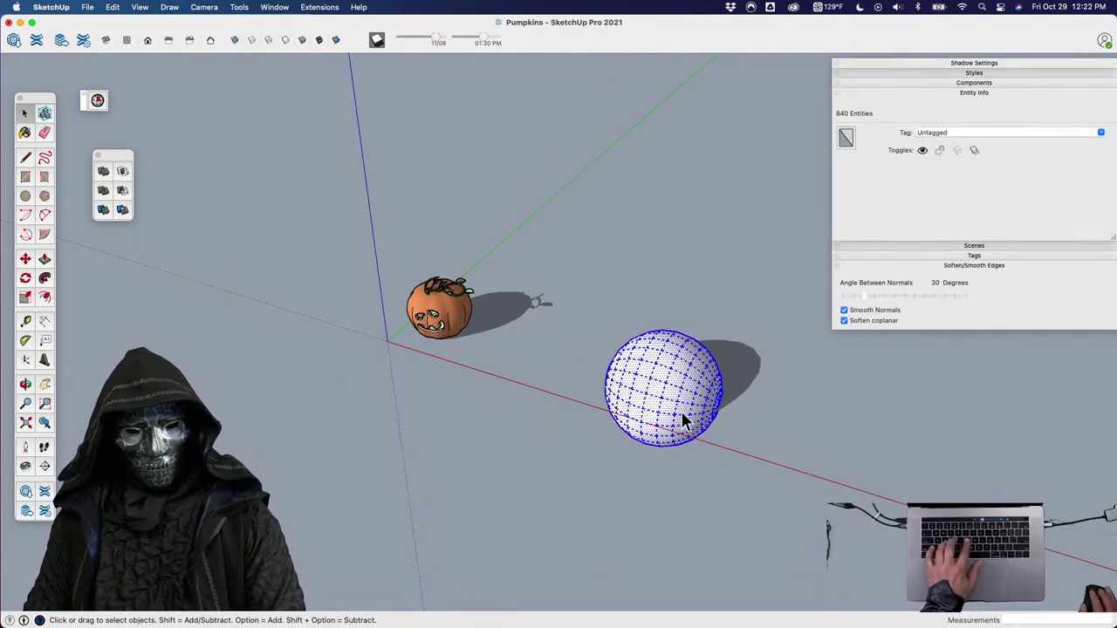
scroll(680, 408, up, 5)
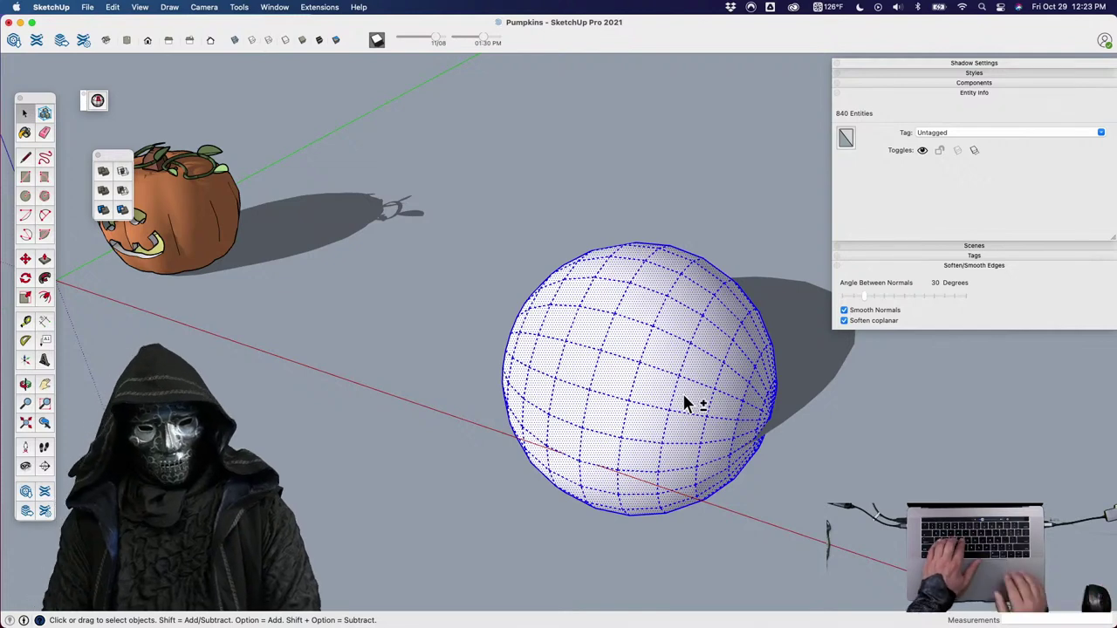
key(g)
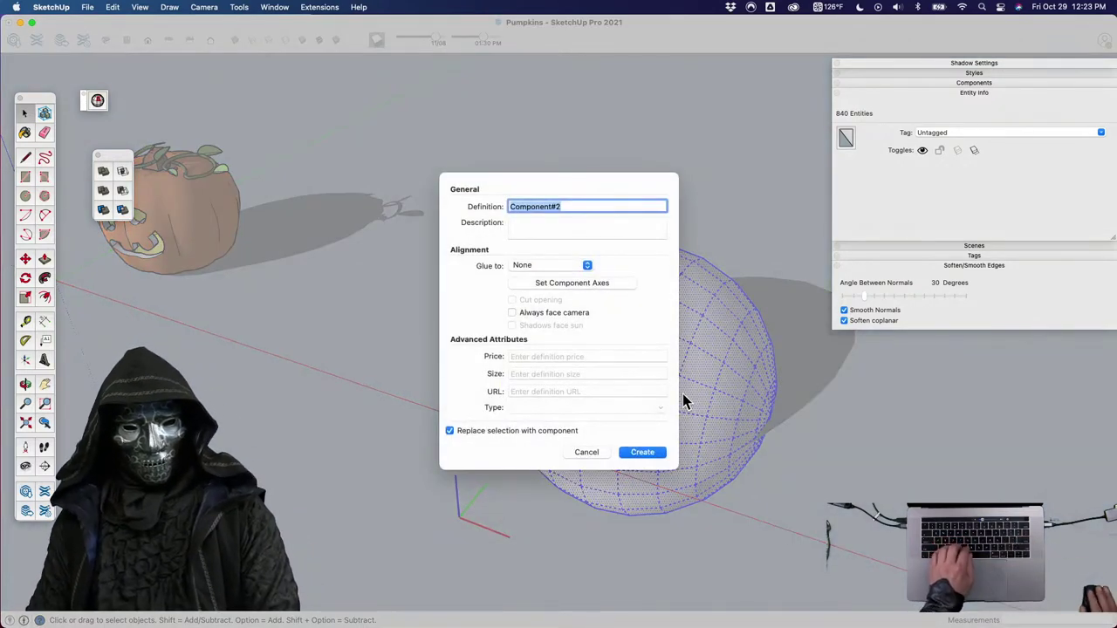
key(Return)
Scale the sphere component narrower along the red direction to give it an egg shape.
shift+middle_drag(655, 395, 704, 363)
key(s)
drag(687, 344, 643, 349)
shift+middle_drag(643, 361, 657, 518)
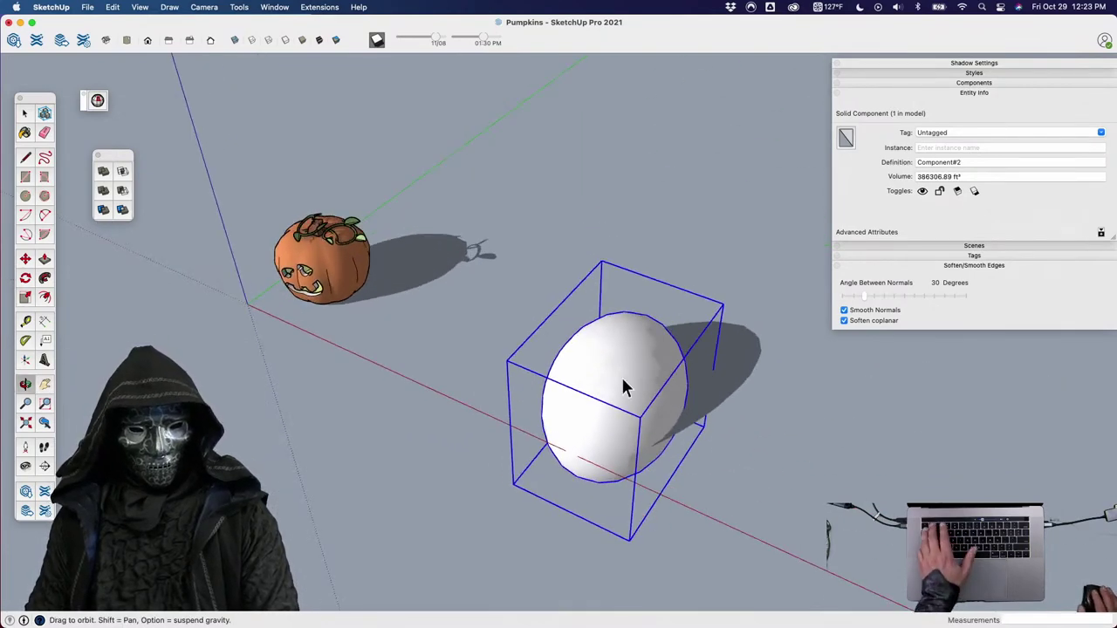
Open the egg-shaped component, show hidden geometry, draw a vertical line up from its top centre, and close the component.
key(space)
double_click(631, 375)
key(h)
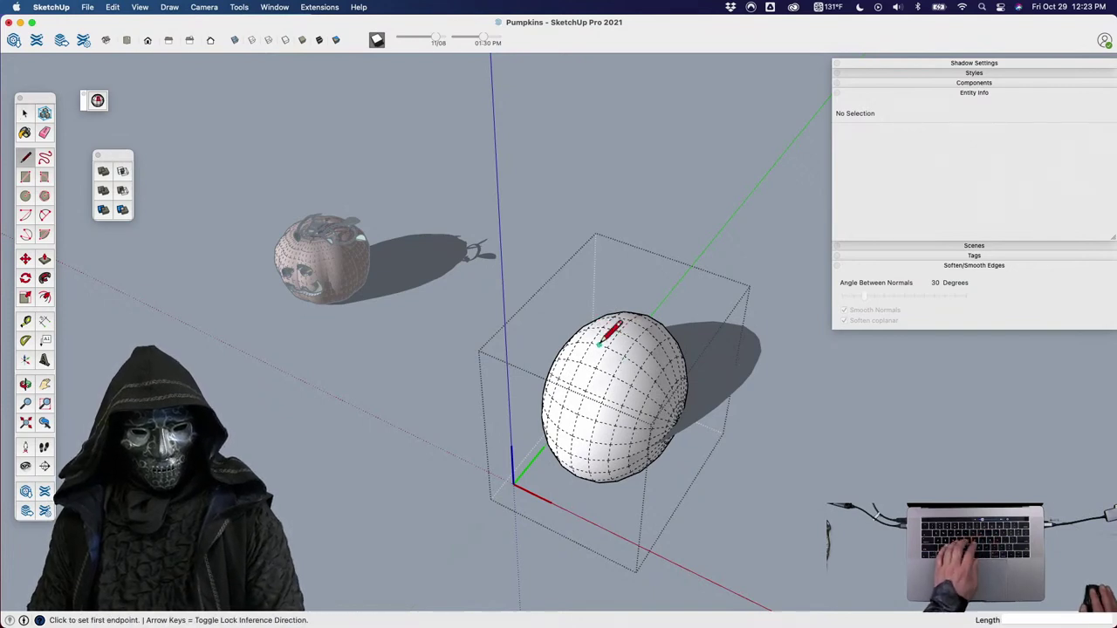
click(638, 210)
key(space)
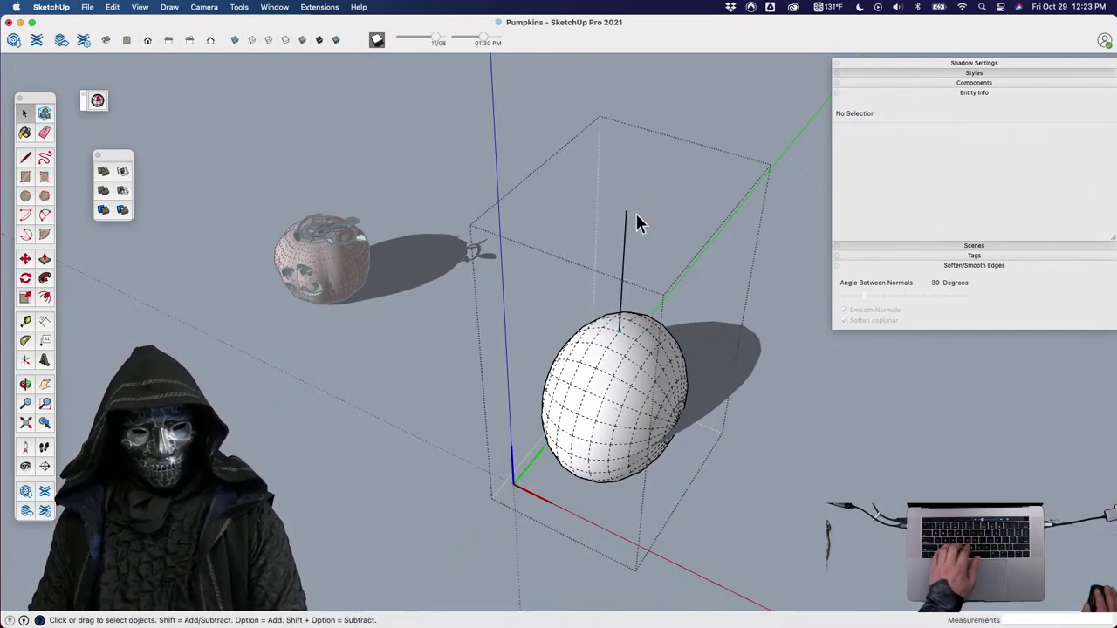
click(760, 416)
Move the egg-shaped component, including its vertical line, a short distance.
click(591, 323)
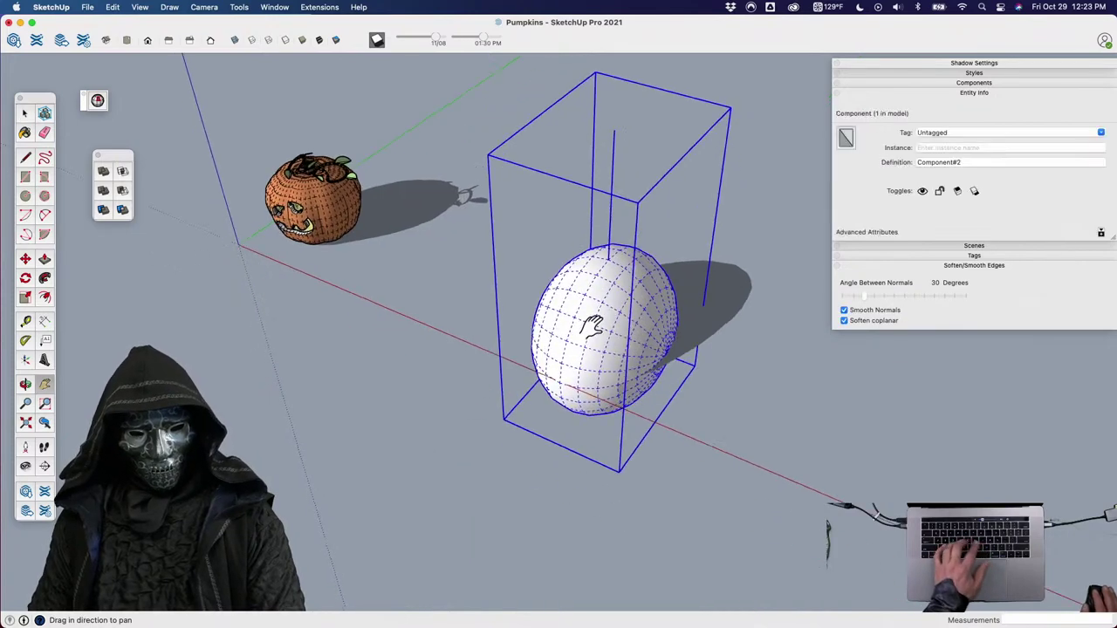
middle_drag(591, 324, 642, 462)
key(m)
click(693, 428)
click(707, 396)
key(space)
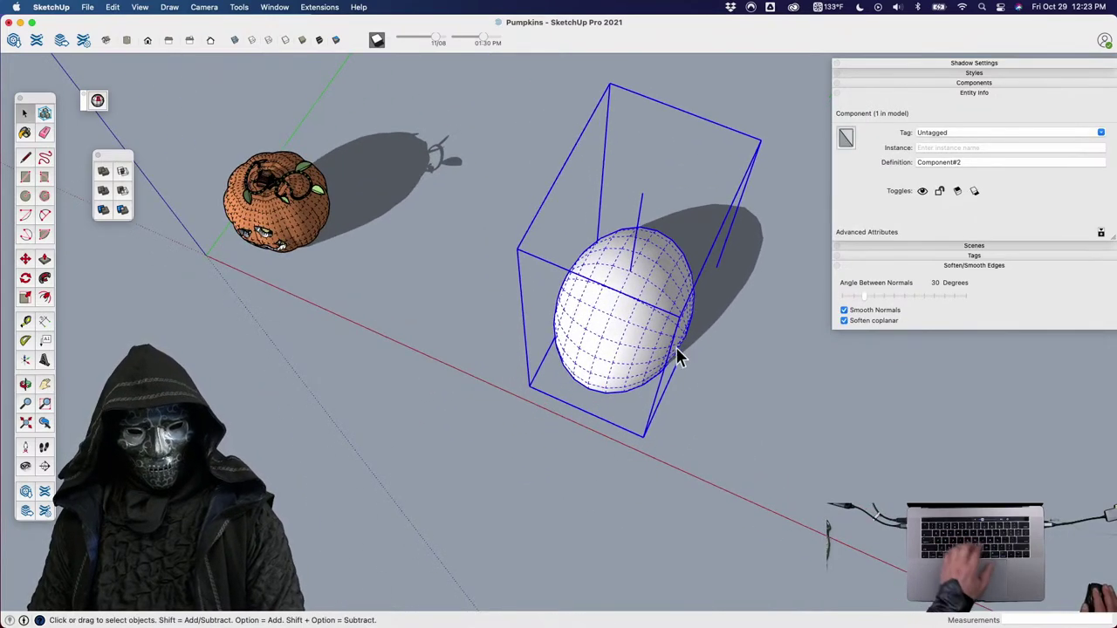
Try to make a rotated copy of the egg-shaped component about the base of its vertical line.
key(q)
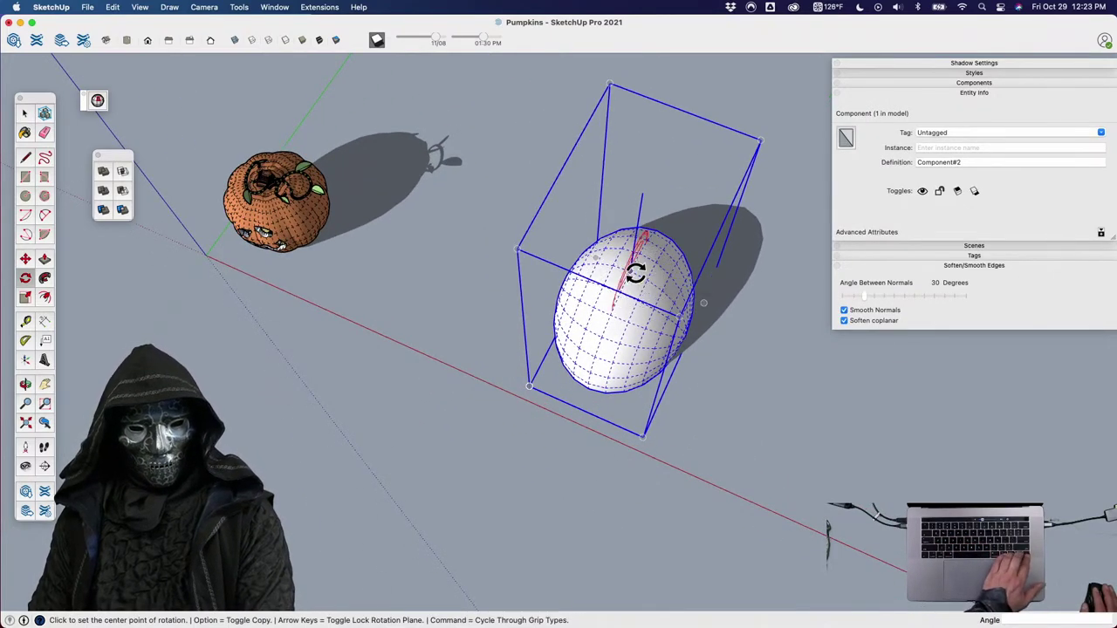
click(630, 272)
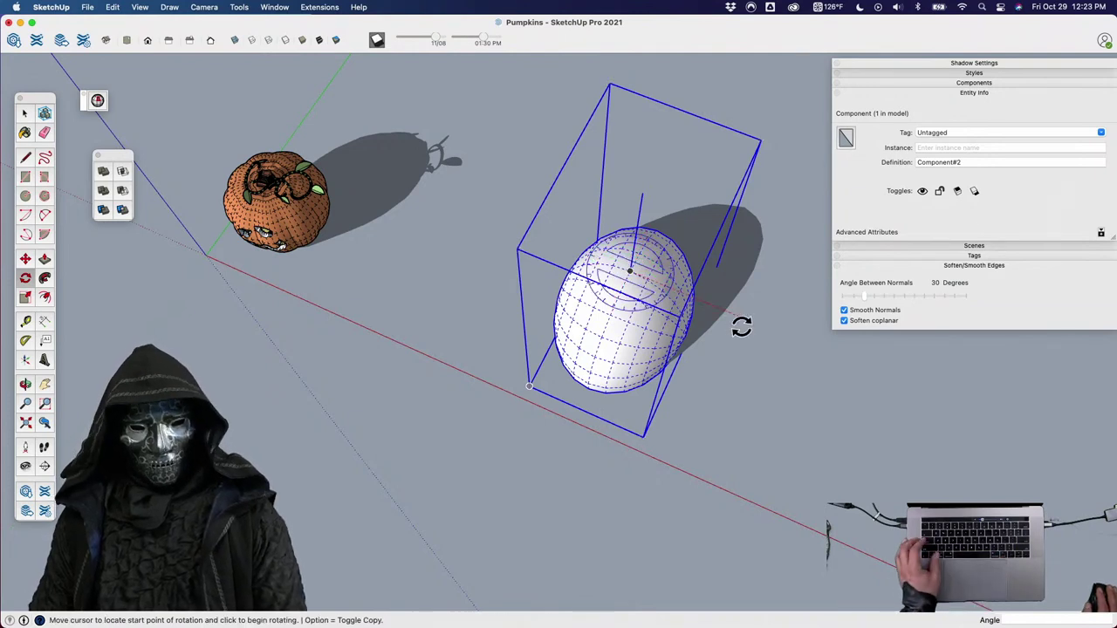
click(743, 327)
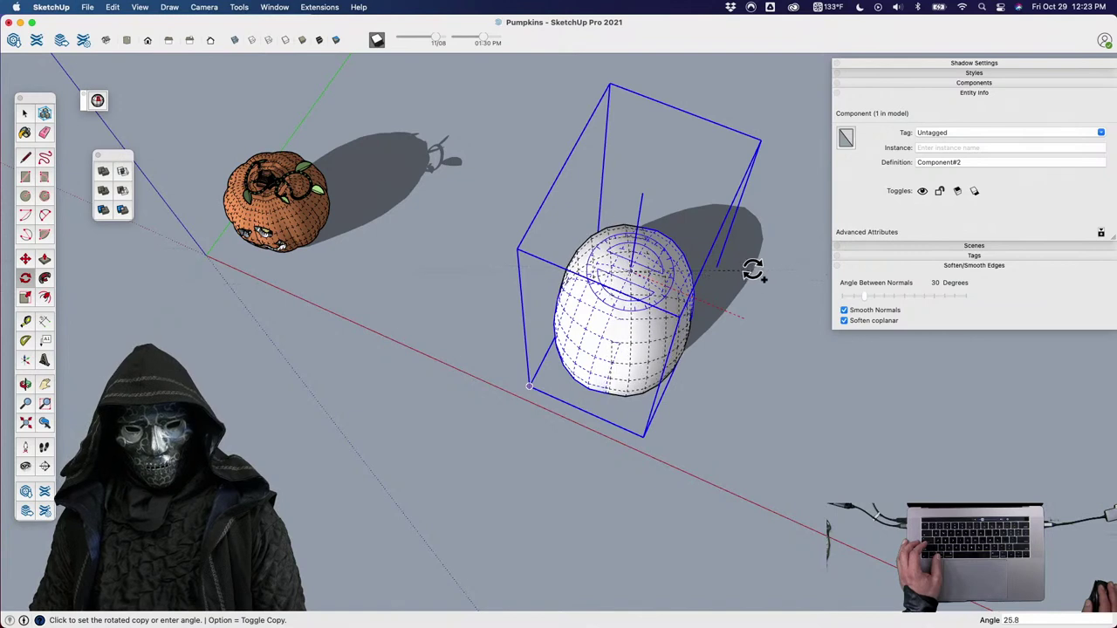
click(752, 264)
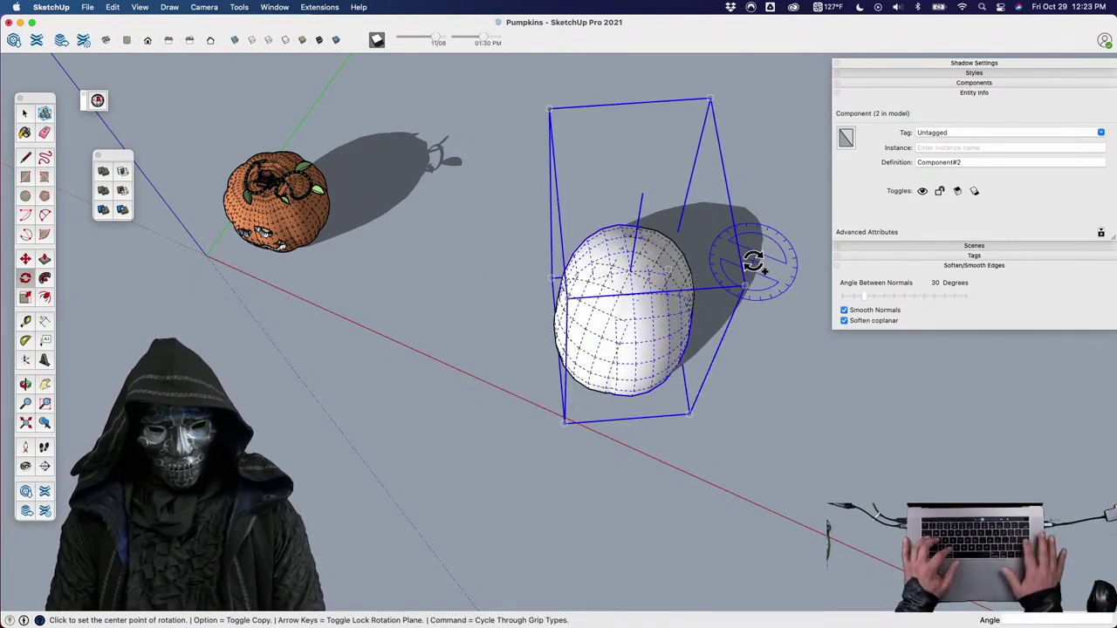
key(h)
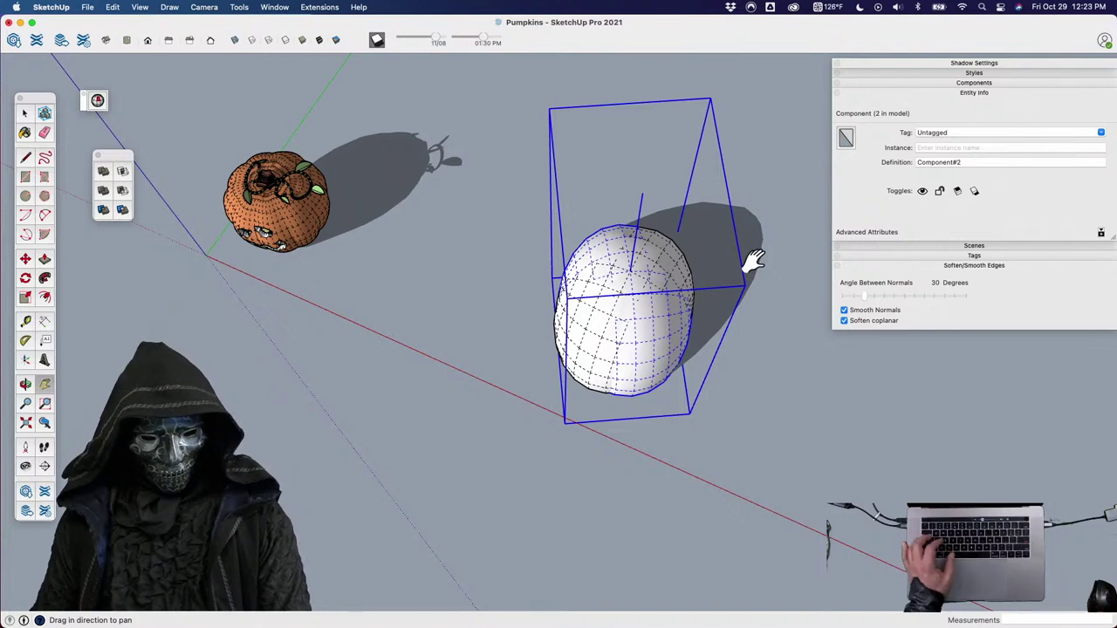
key(super+z)
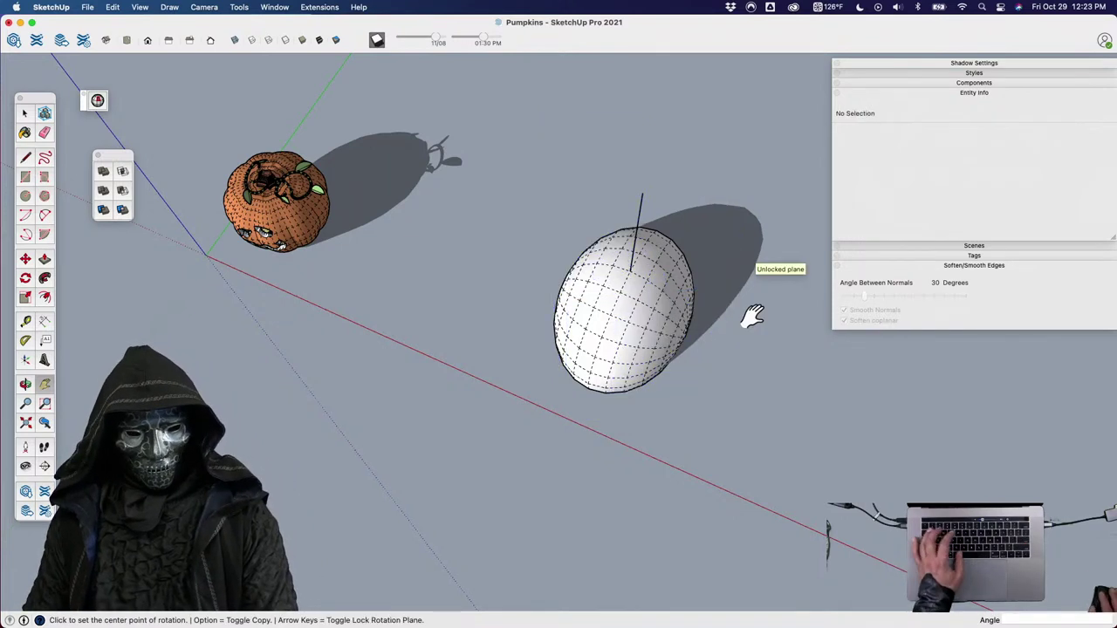
Copy the egg-shaped component by rotating it 30° about the base of its vertical line, and array the copy 5x.
key(space)
click(663, 285)
key(q)
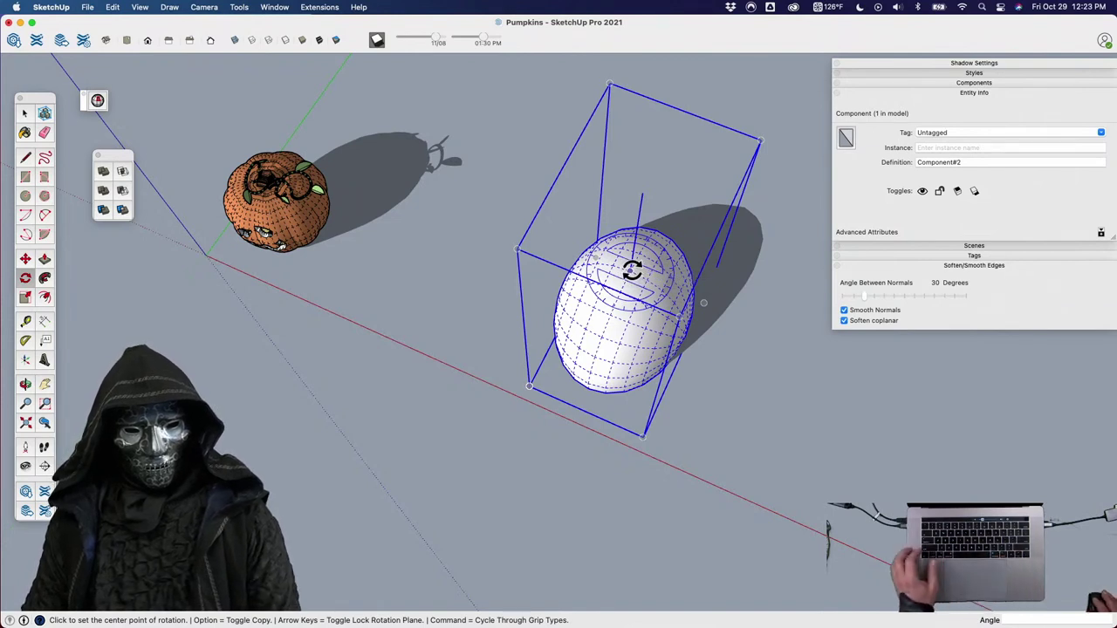
click(631, 271)
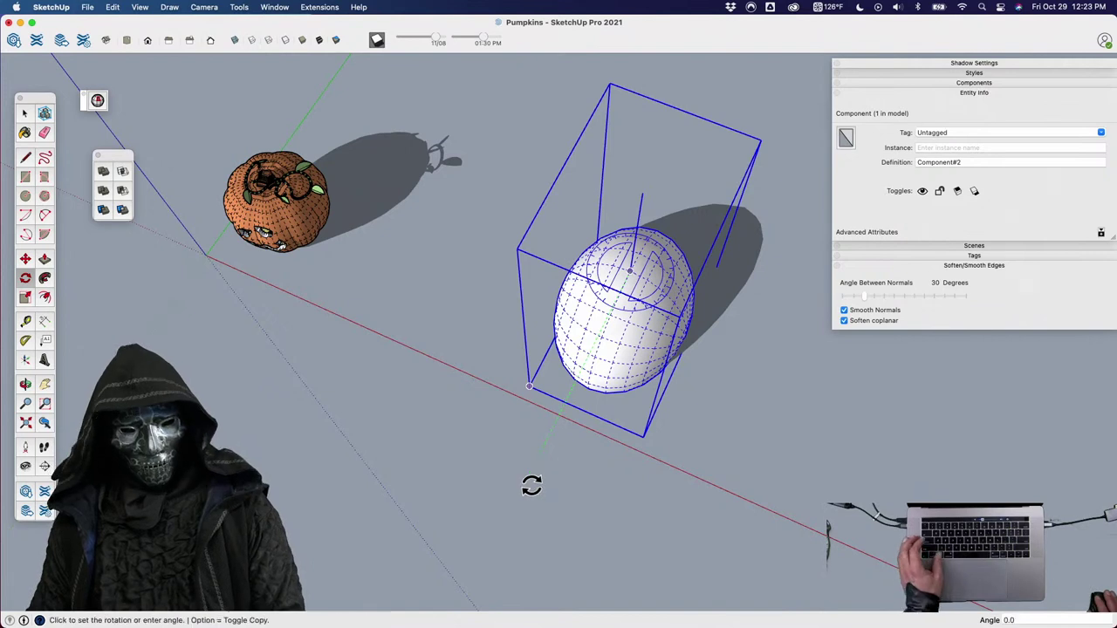
key(alt)
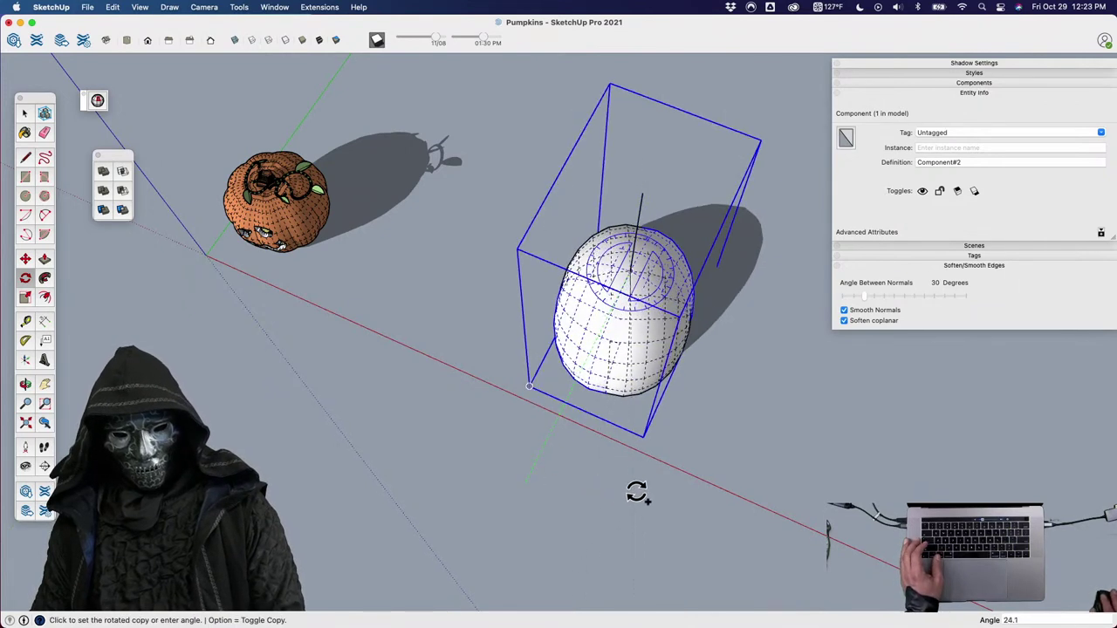
click(659, 492)
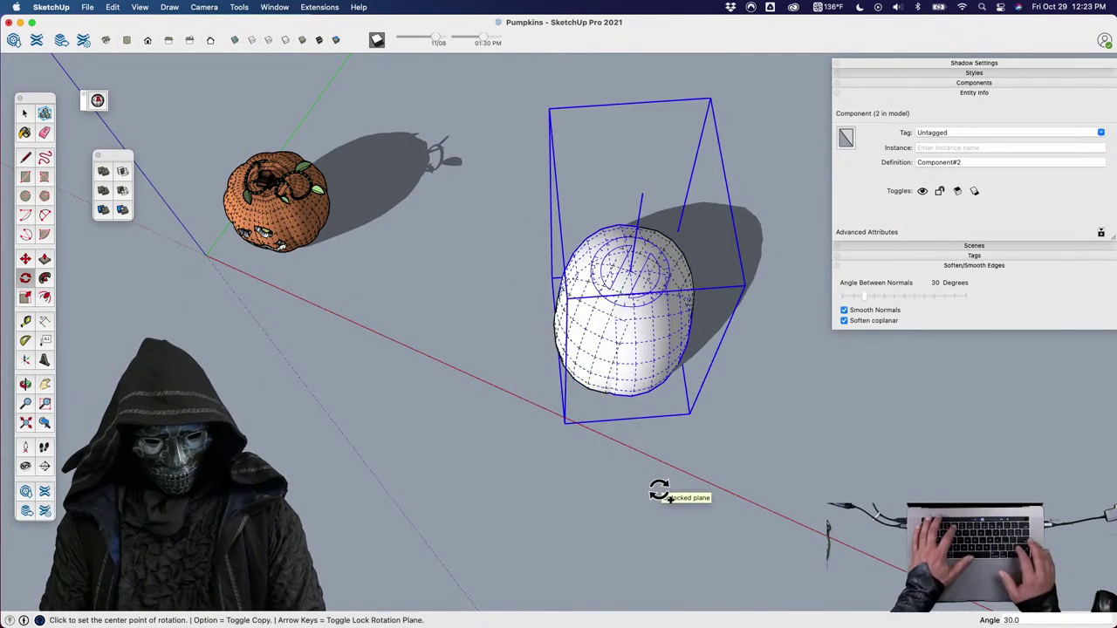
text(4x)
key(Return)
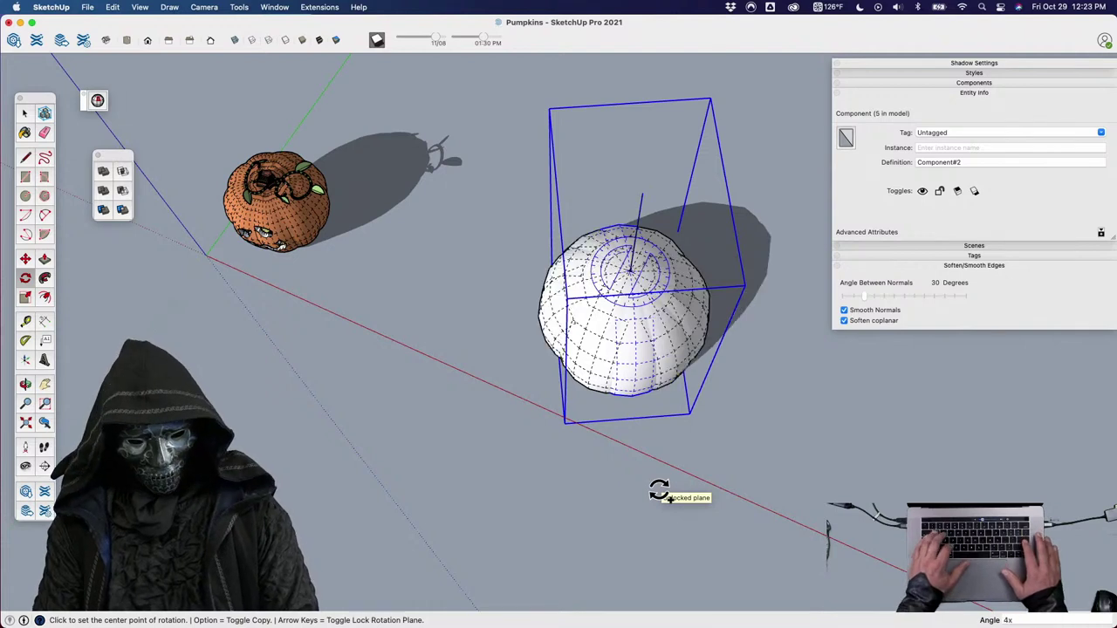
text(5x)
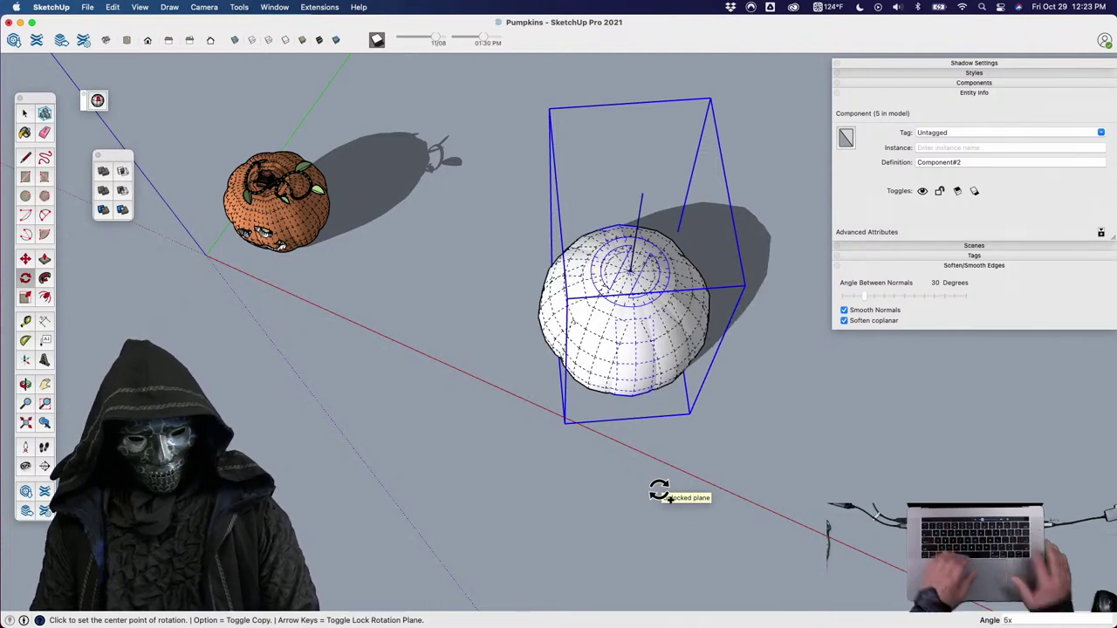
key(Return)
key(space)
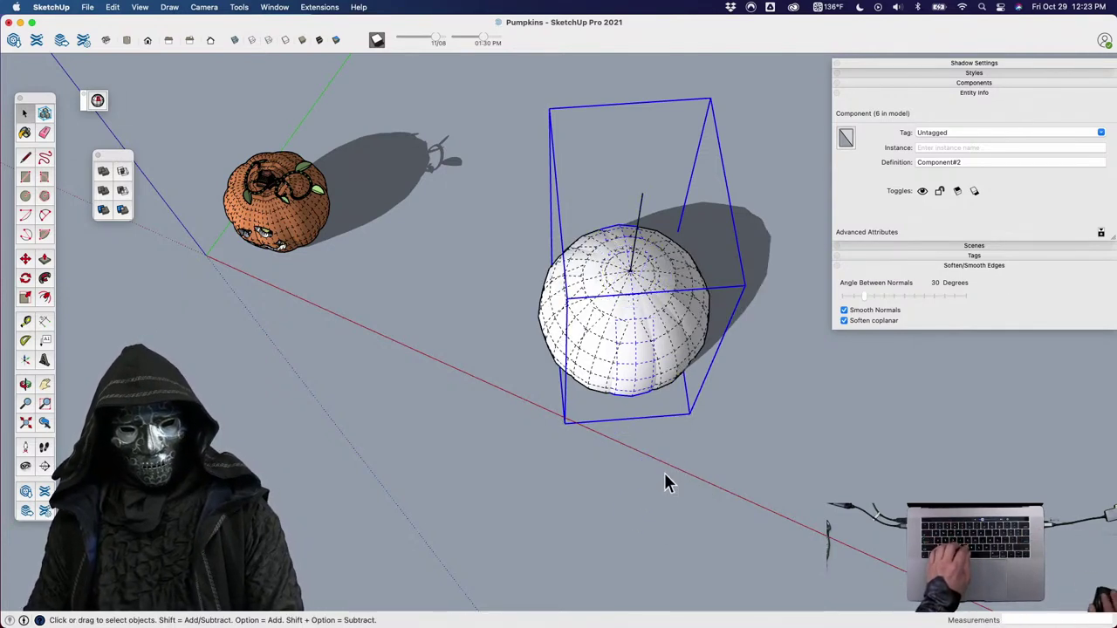
Copy one of the overlapping egg-shaped components about 120' along the red axis to stand apart from the cluster.
scroll(629, 356, up, 5)
scroll(611, 375, down, 6)
click(593, 386)
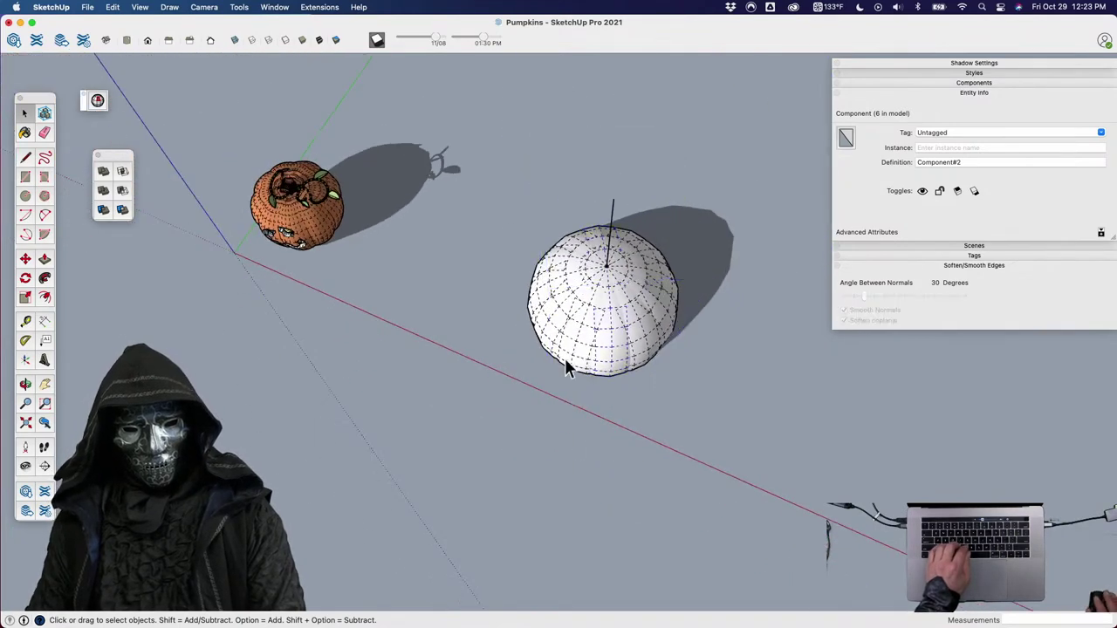
click(573, 348)
shift+middle_drag(523, 419, 563, 244)
key(m)
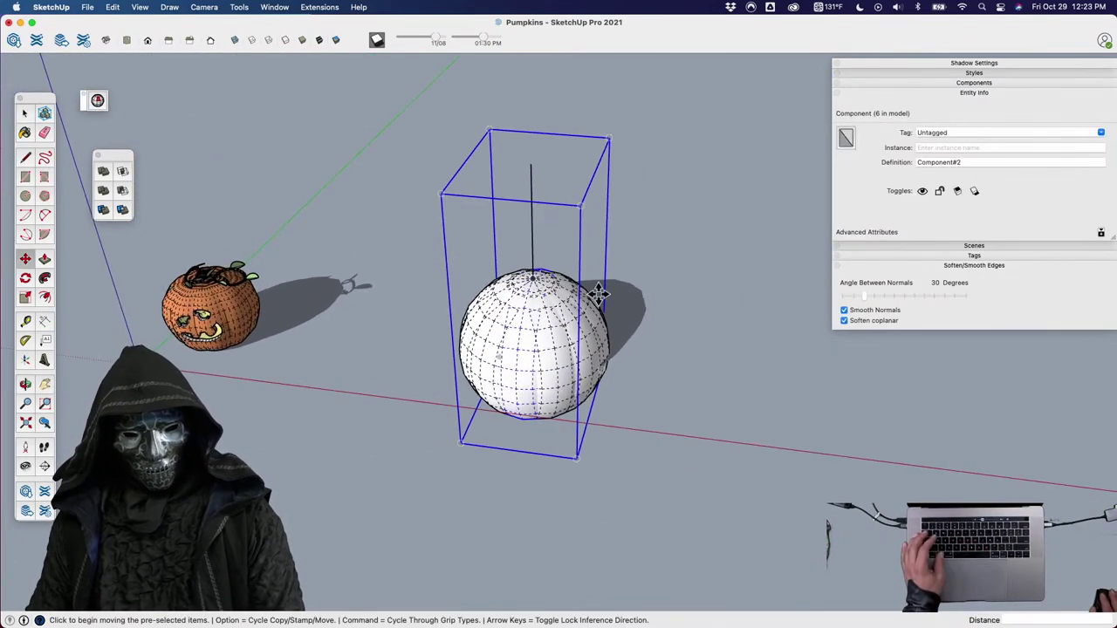
key(alt)
click(634, 397)
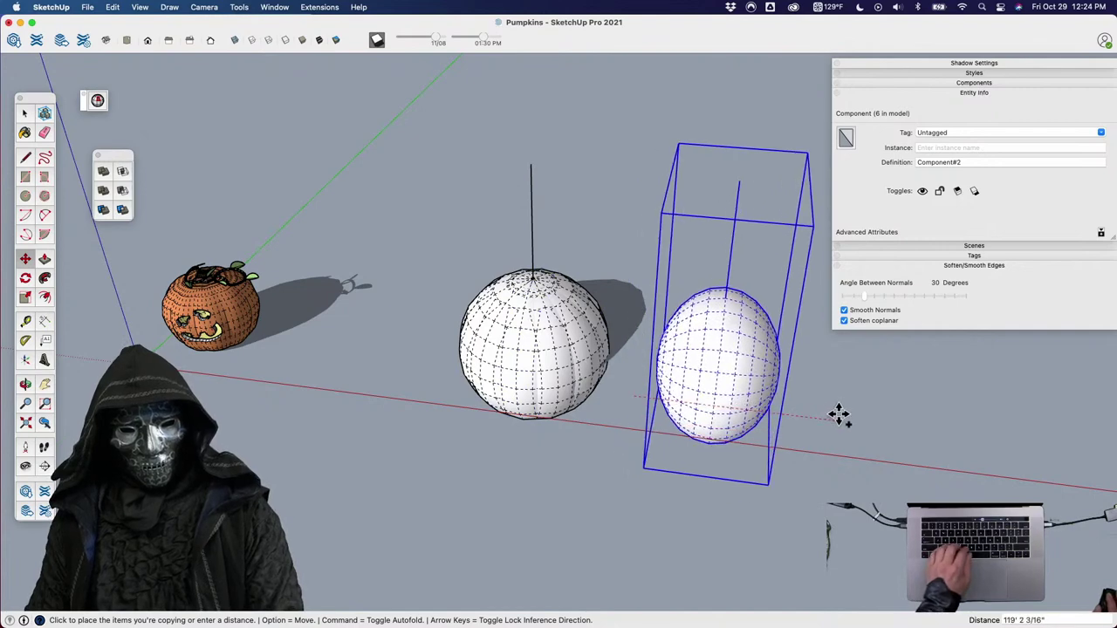
click(846, 414)
Move the six overlapping components together about 35' 7" straight up.
middle_drag(756, 424, 588, 282)
click(518, 316)
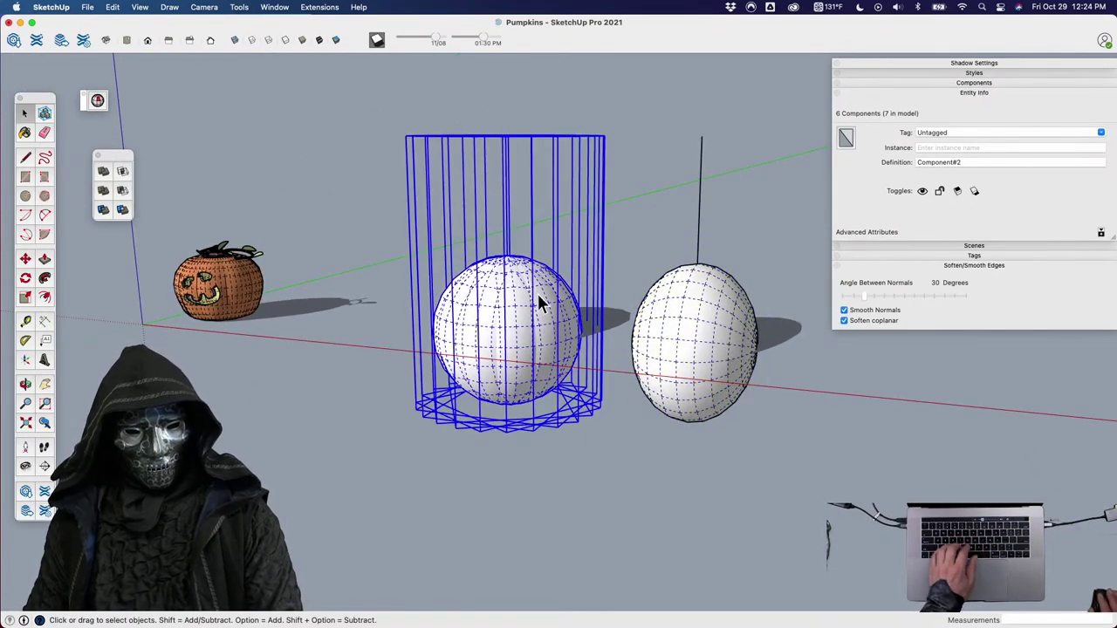
key(m)
click(501, 397)
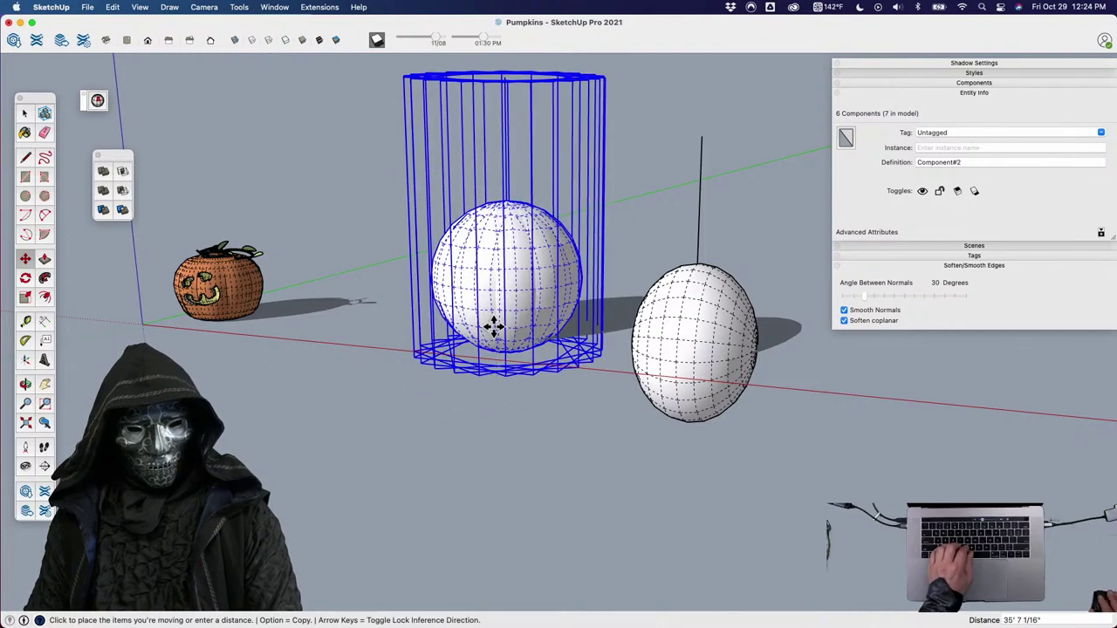
click(494, 327)
key(space)
Turn off hidden geometry and open the separate egg-shaped copy for editing.
click(543, 354)
shift+middle_drag(546, 356, 485, 444)
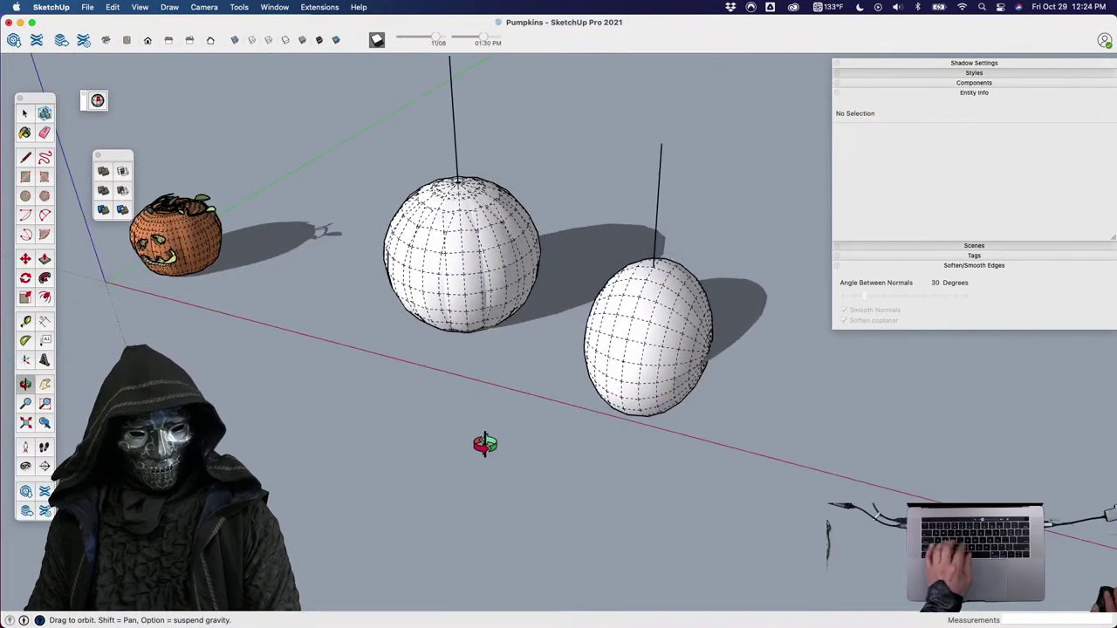
key(h)
double_click(643, 328)
scroll(651, 333, up, 5)
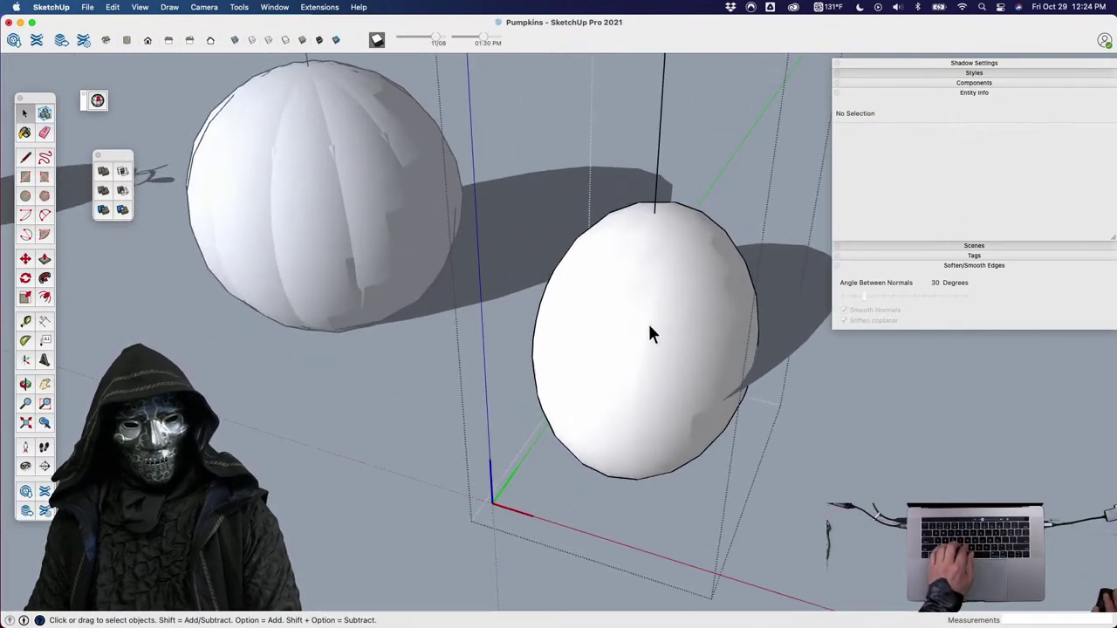
Select all geometry in the open copy and scale it down vertically to about 0.9.
triple_click(647, 319)
shift+middle_drag(647, 340, 673, 448)
key(s)
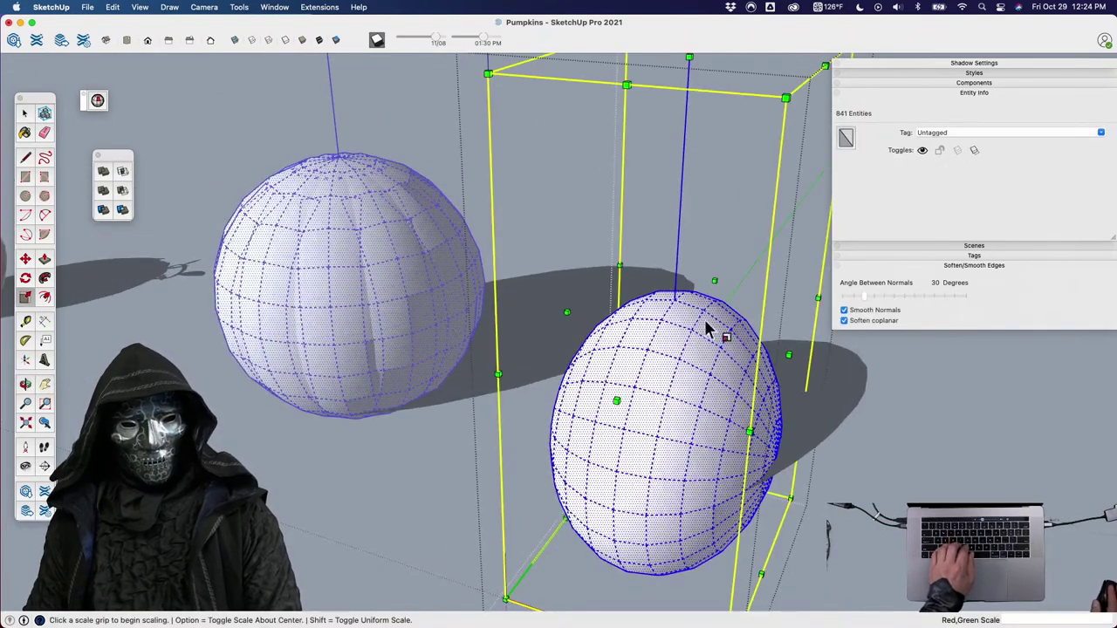
scroll(686, 57, down, 2)
click(689, 57)
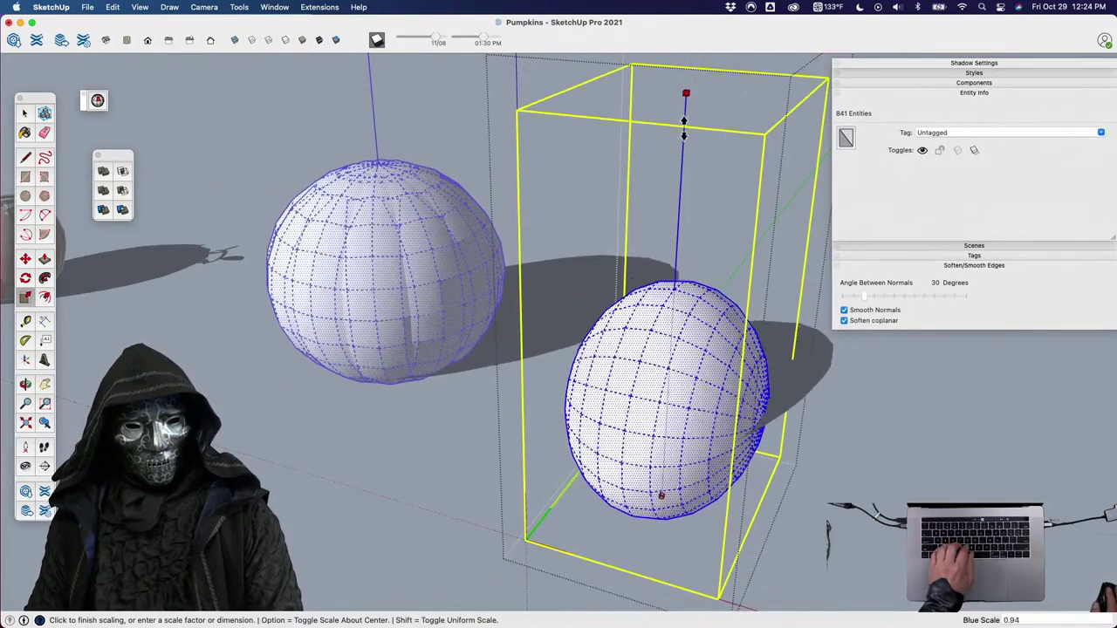
click(672, 137)
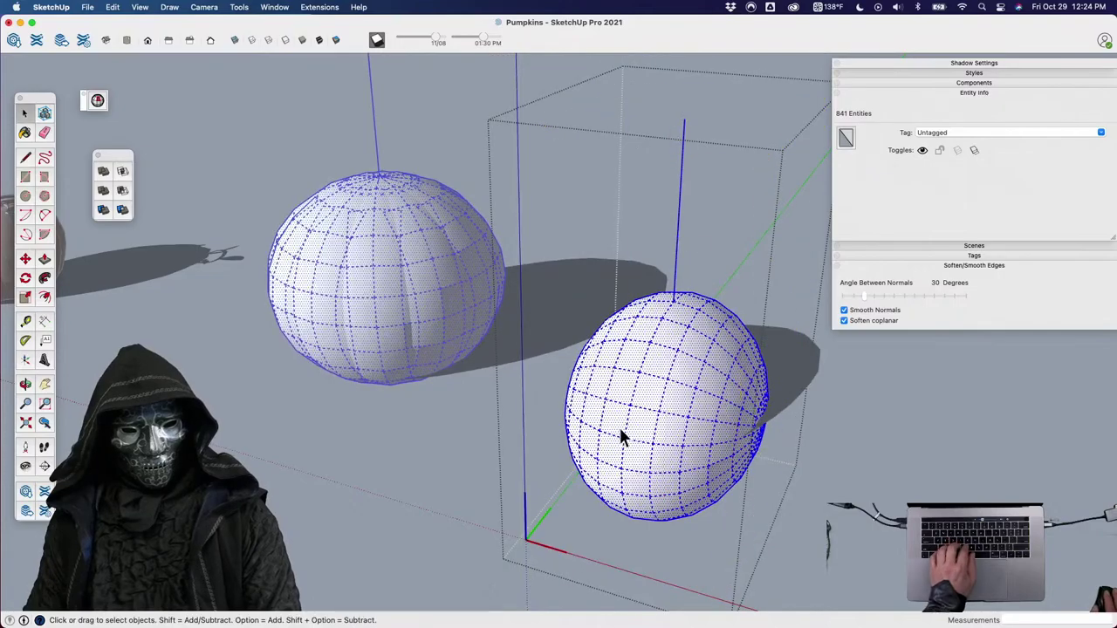
Scale the copy's geometry about its centre along the green direction to about 1.4.
click(626, 384)
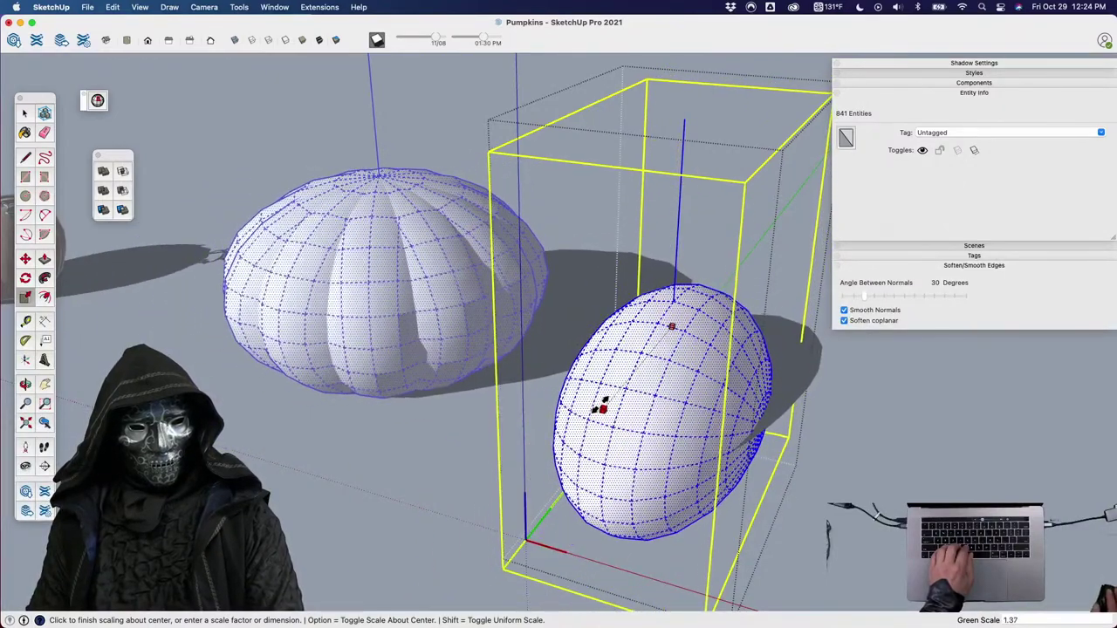
click(578, 426)
middle_drag(579, 426, 543, 427)
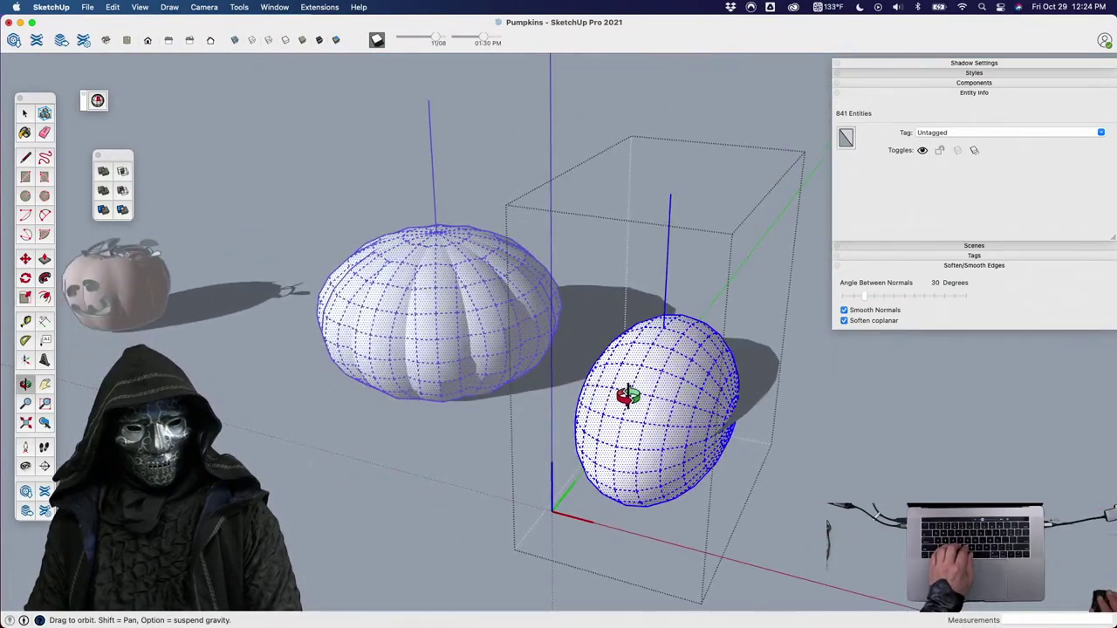
middle_drag(626, 395, 611, 513)
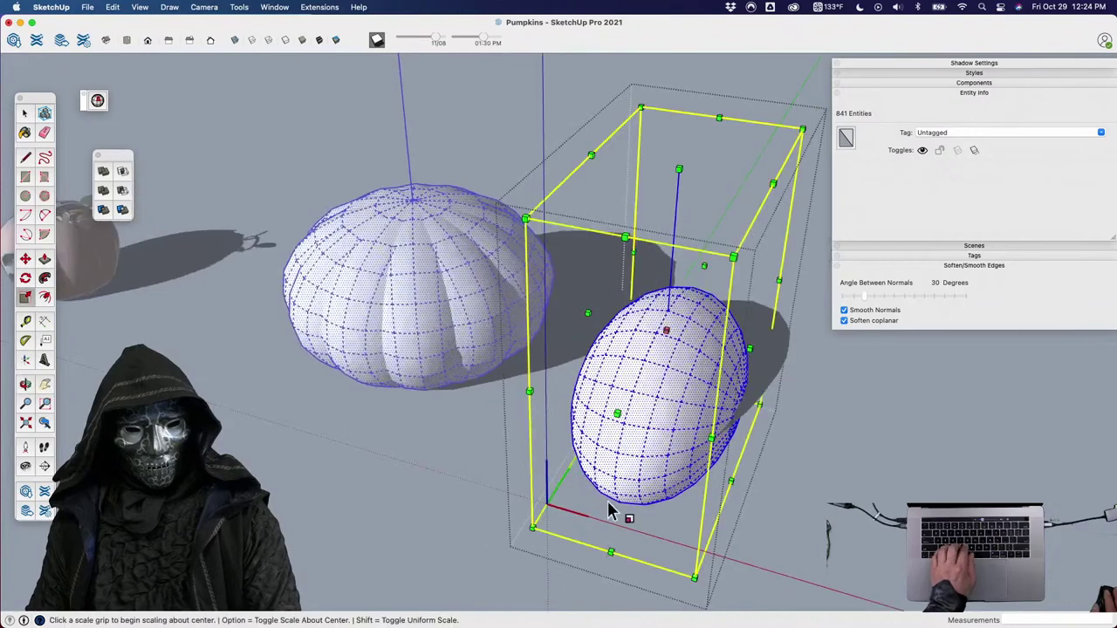
click(618, 414)
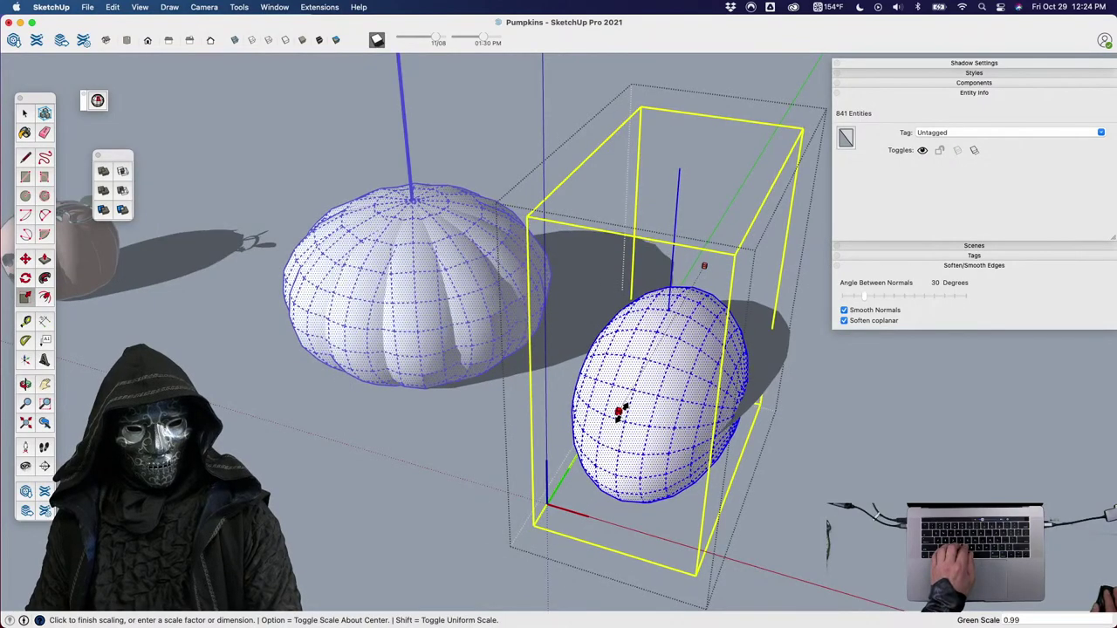
click(617, 414)
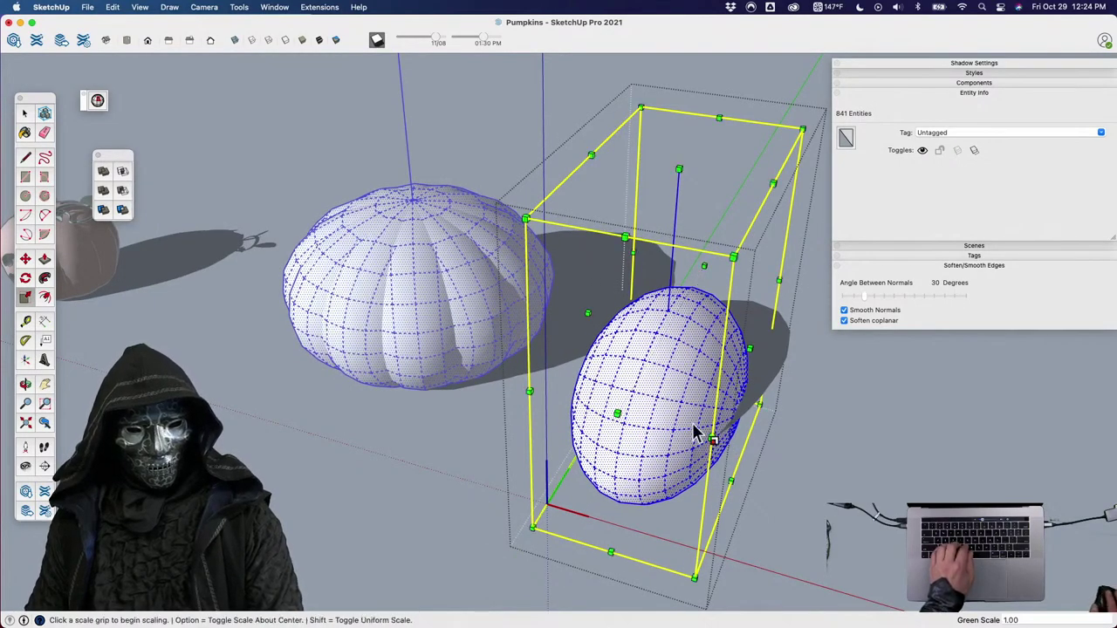
Clear the selection of the copy's geometry and redisplay hidden geometry around the base of its vertical line.
middle_drag(695, 434, 672, 361)
scroll(655, 329, up, 5)
key(space)
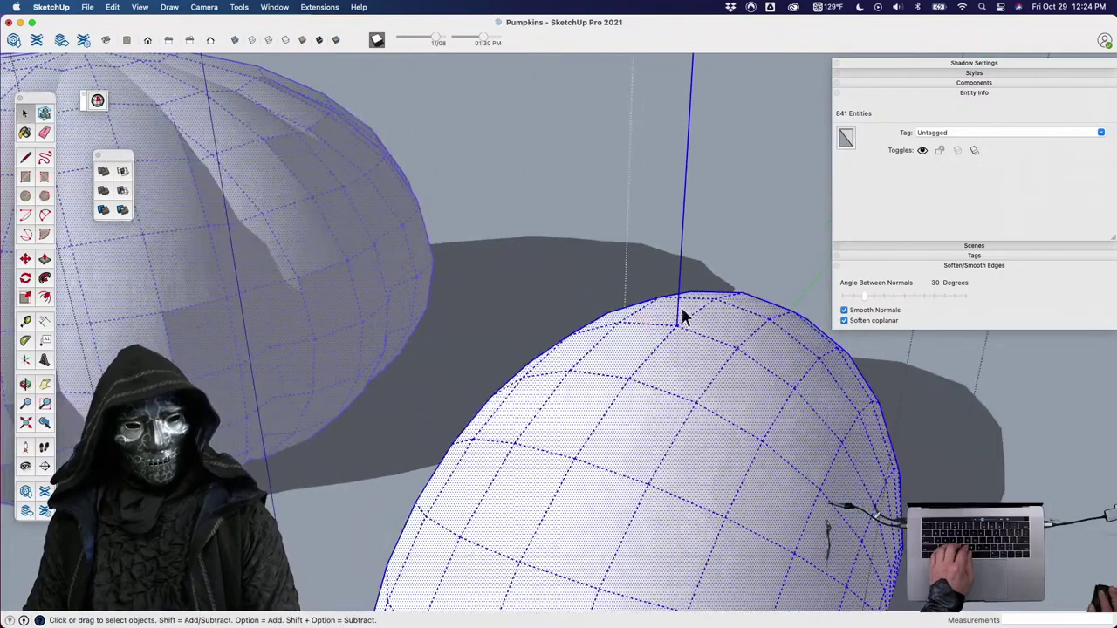
middle_drag(615, 304, 567, 304)
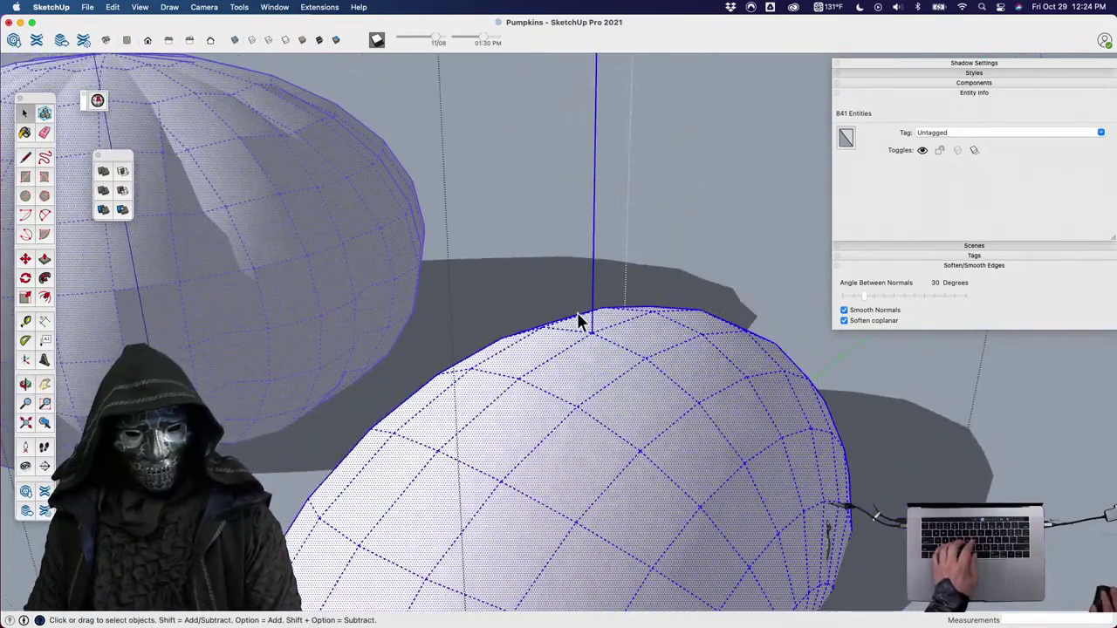
key(m)
key(space)
click(560, 311)
click(581, 346)
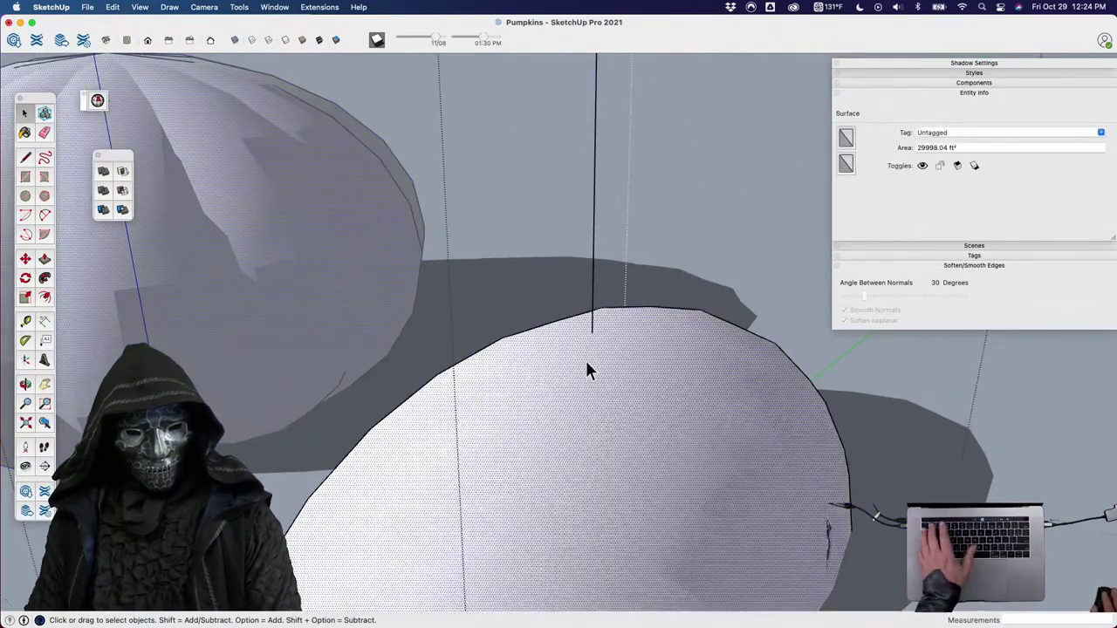
key(h)
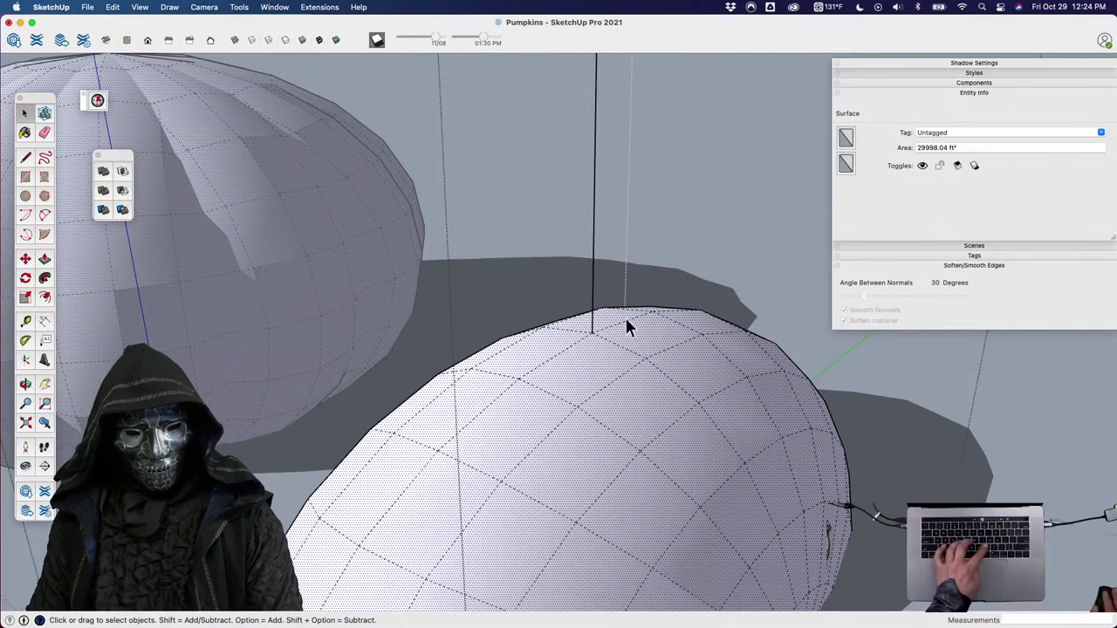
Move the copy's top vertex, at the foot of the vertical line, straight down about 2' 11".
click(635, 281)
key(m)
click(591, 332)
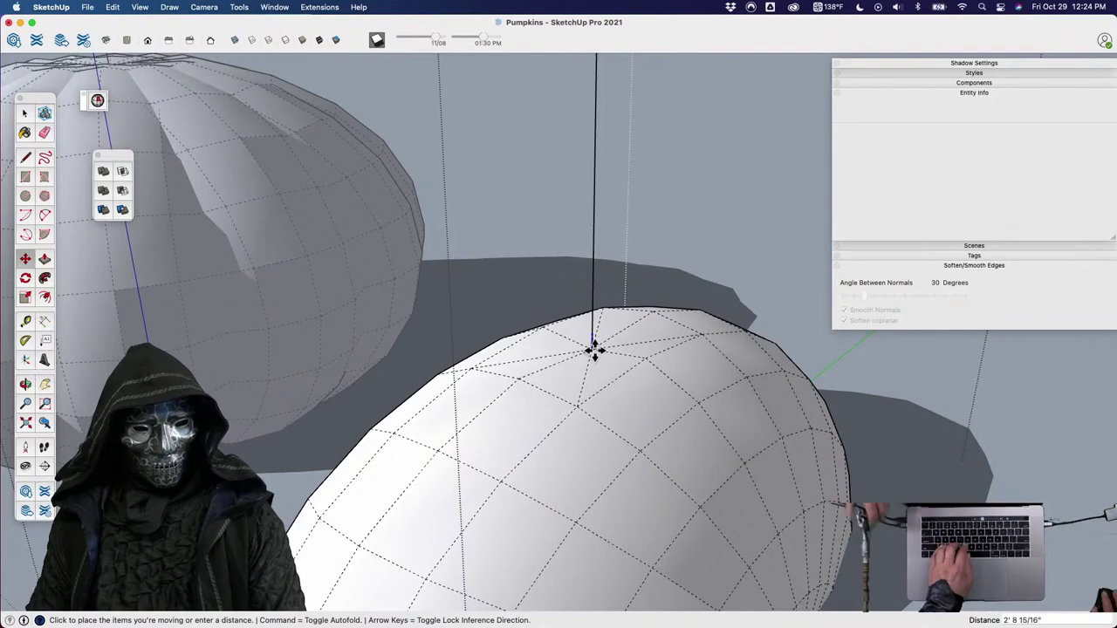
click(597, 351)
scroll(580, 357, down, 5)
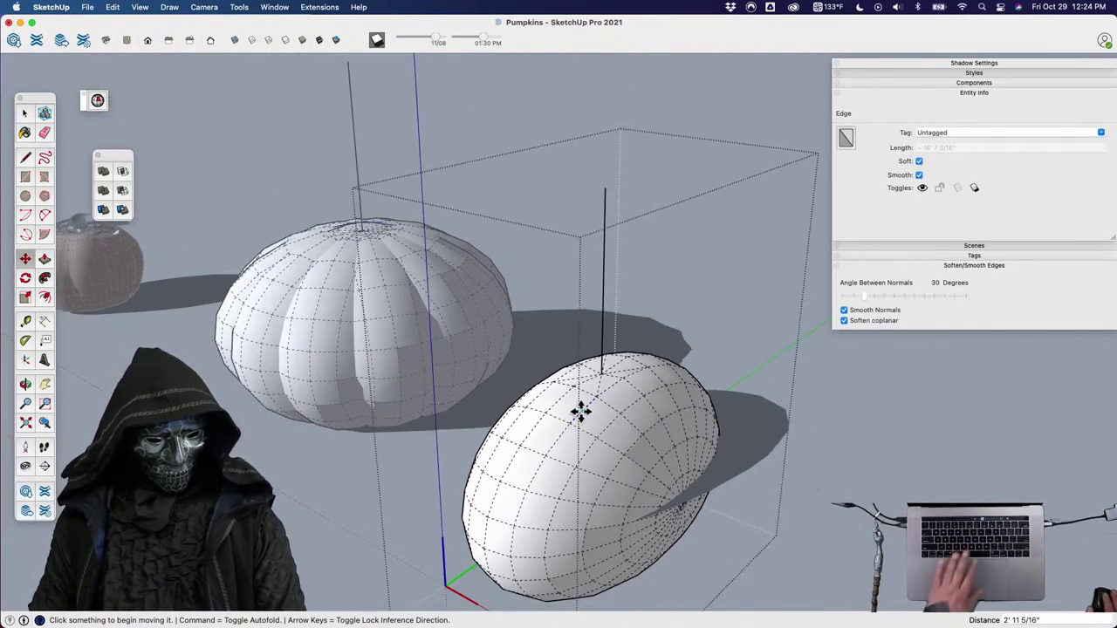
Move the vertex at the bottom centre of the copy up about 2' 11" and finish editing the component.
middle_drag(581, 384, 722, 378)
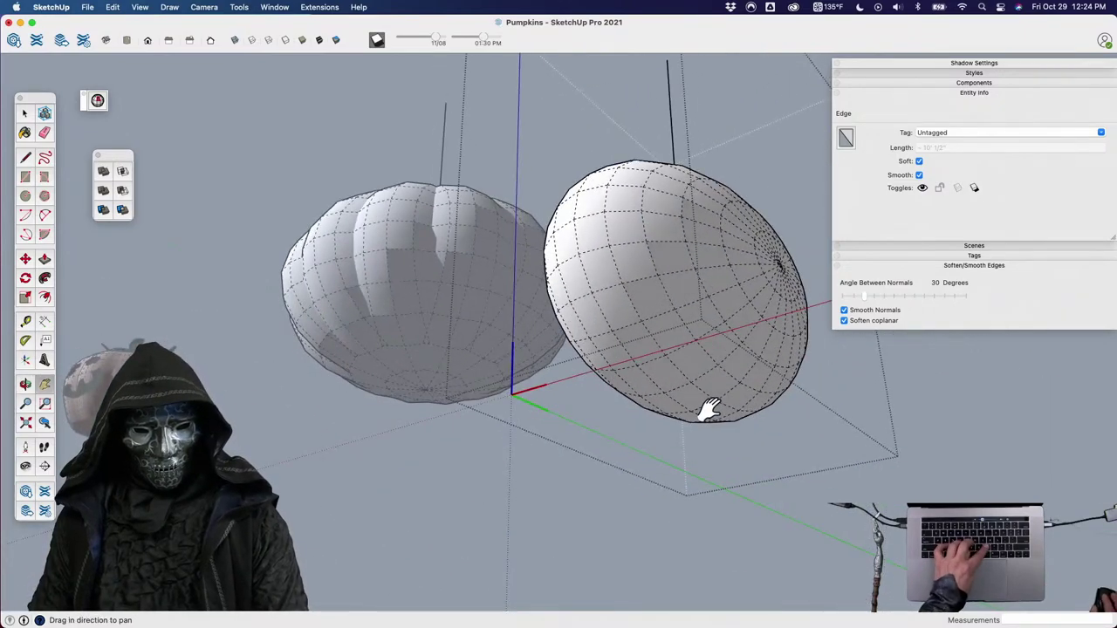
key(space)
key(m)
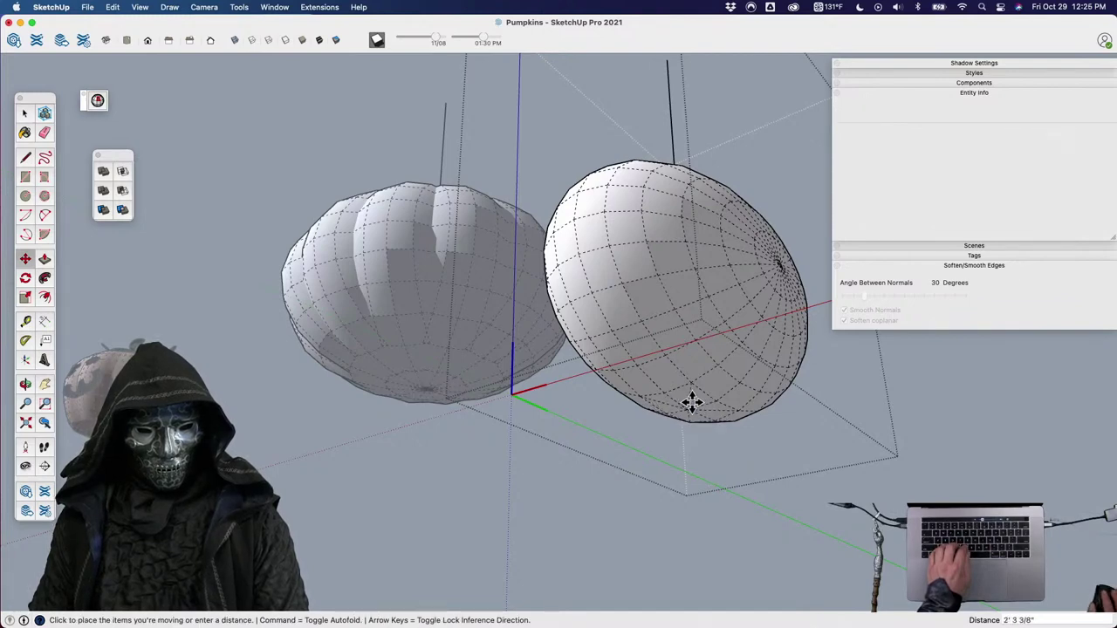
scroll(691, 403, up, 4)
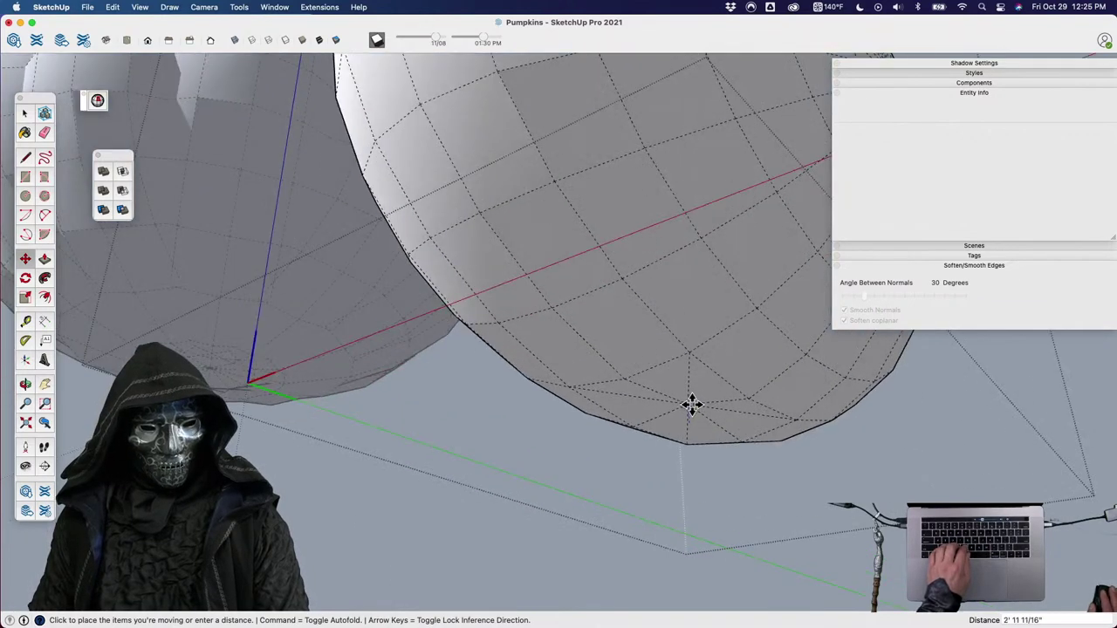
scroll(665, 550, down, 4)
shift+middle_drag(658, 353, 583, 250)
scroll(584, 251, down, 3)
click(414, 409)
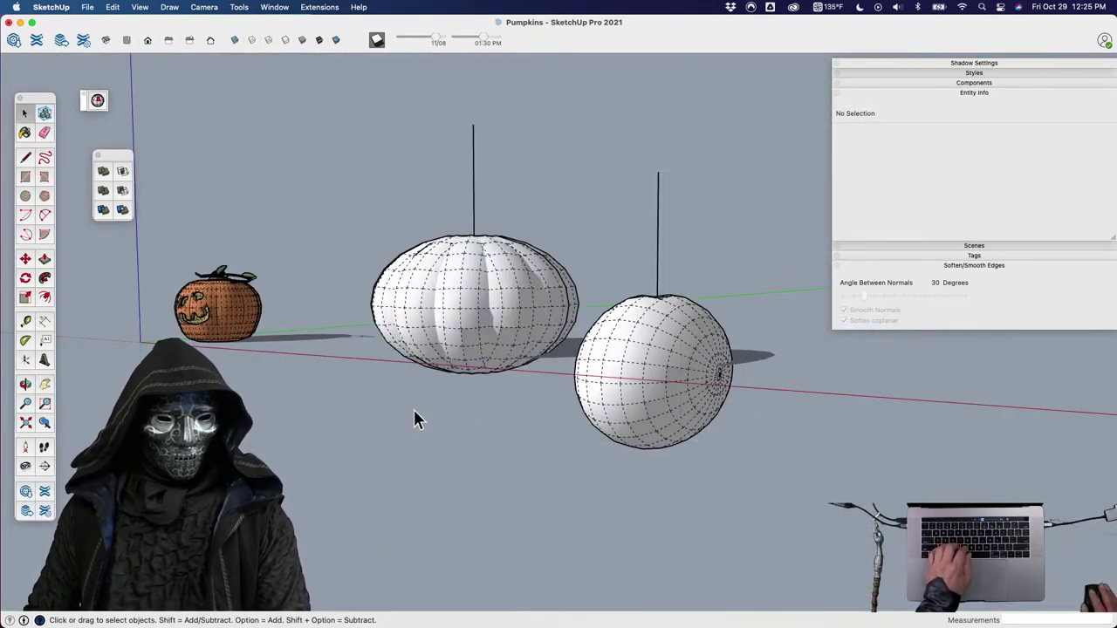
Move the separate egg-shaped copy back, away from the red axis and clear of the pumpkin.
shift+middle_drag(563, 359, 598, 504)
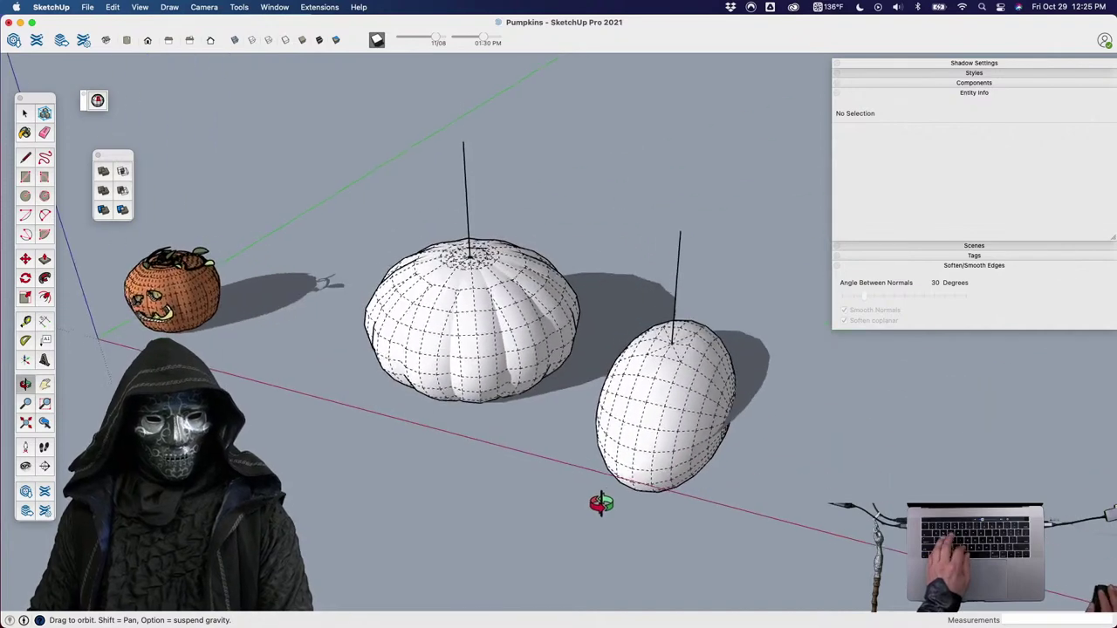
click(660, 417)
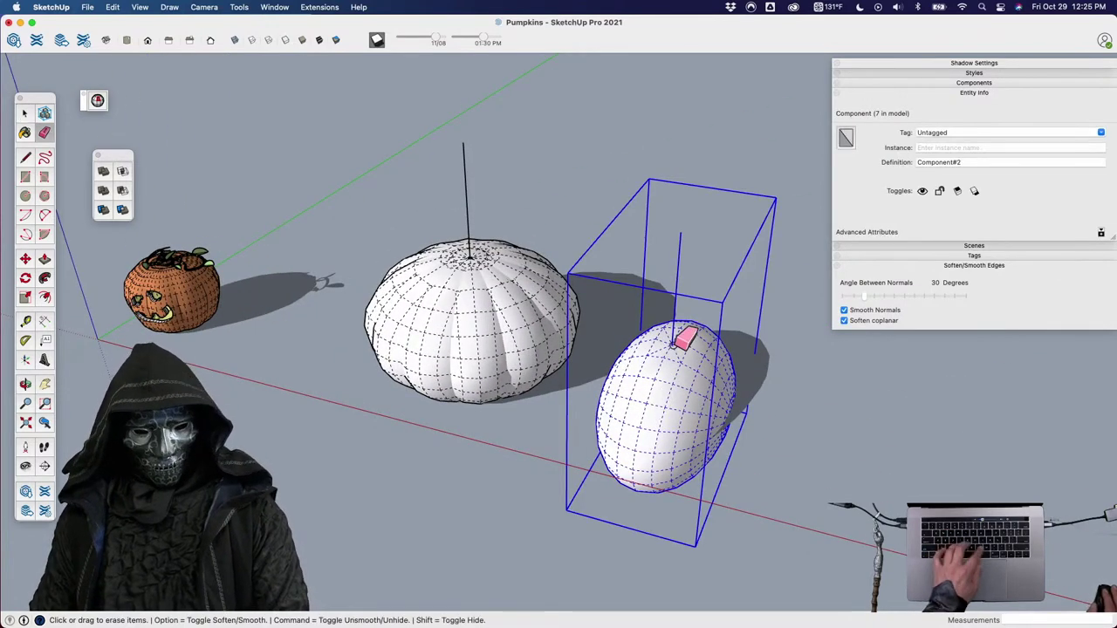
key(m)
drag(738, 441, 780, 332)
key(space)
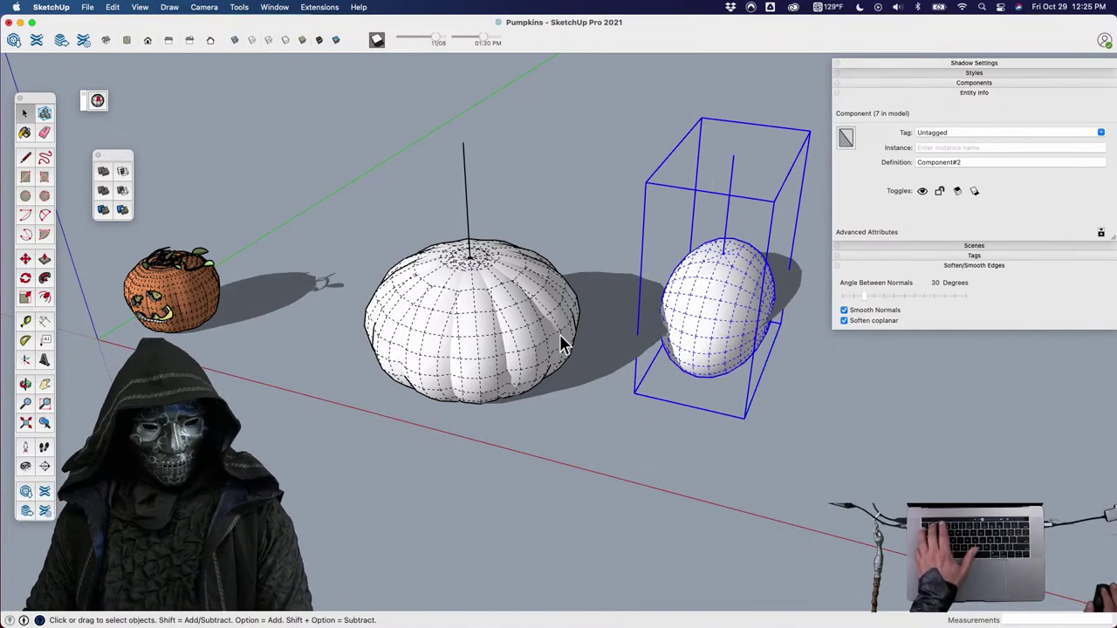
Turn off hidden geometry and examine the pumpkin's ribs and the dip around its top centre.
key(h)
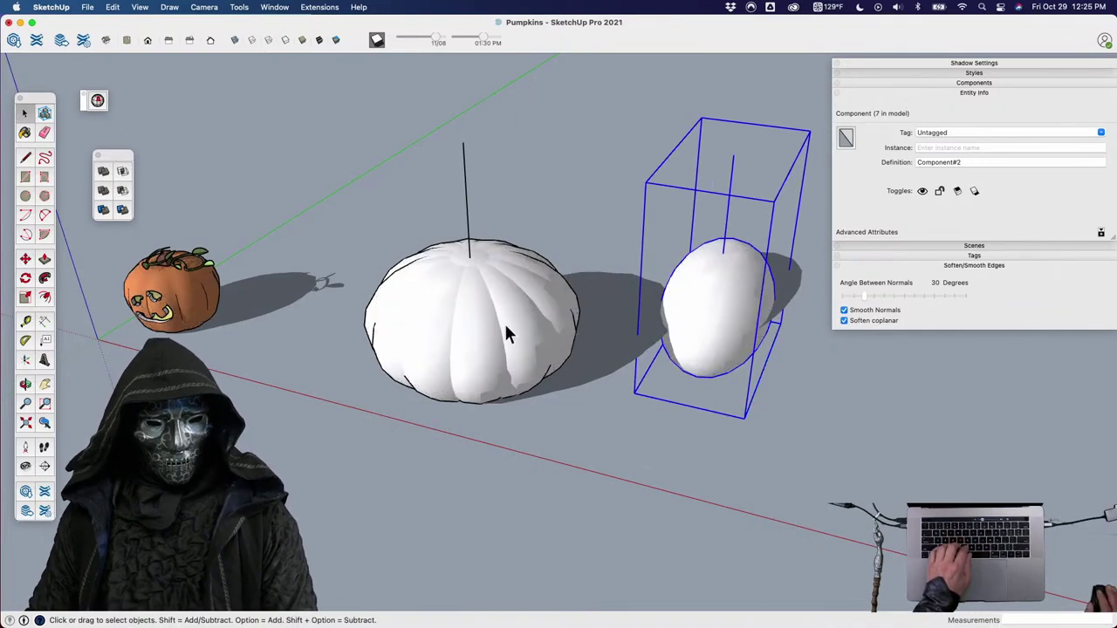
click(444, 312)
middle_drag(444, 312, 593, 443)
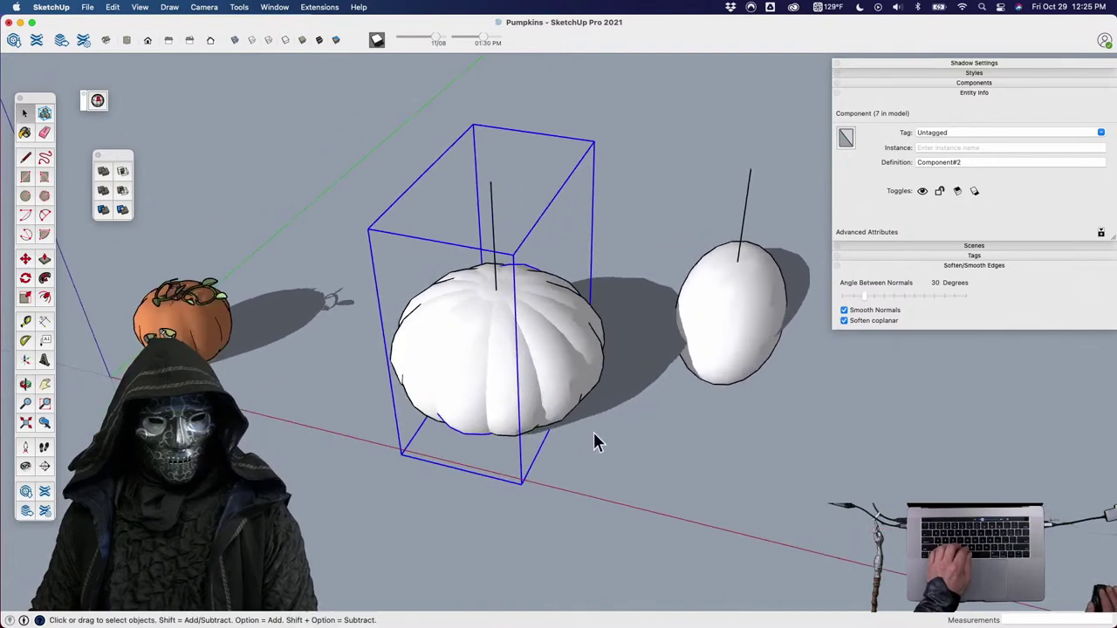
click(593, 433)
scroll(502, 326, up, 5)
shift+middle_drag(523, 326, 346, 328)
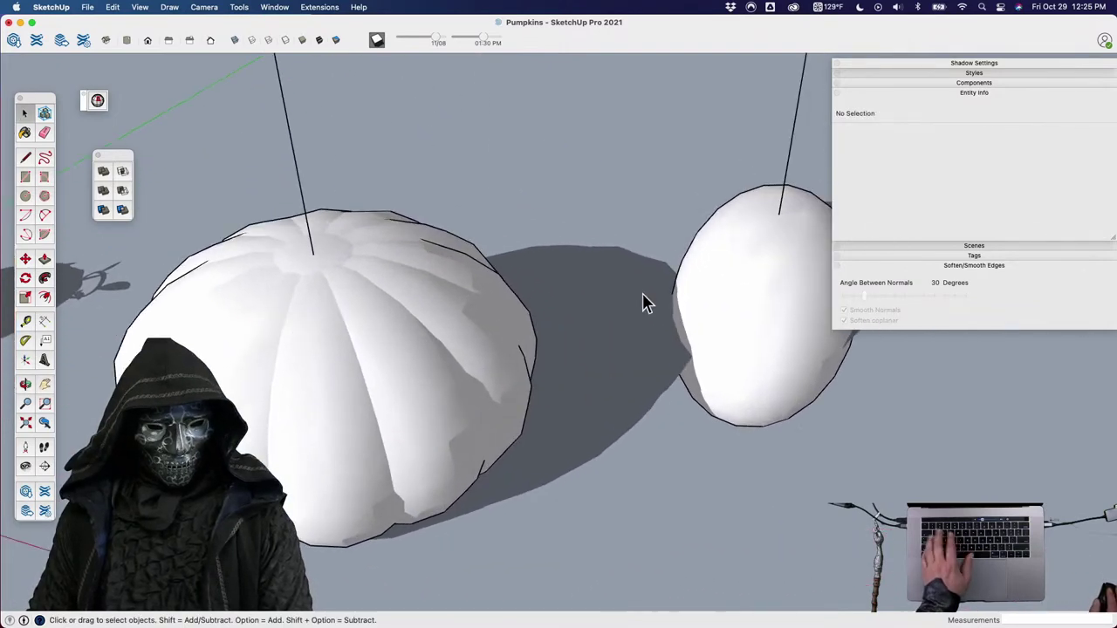
Select the separate egg-shaped copy and turn hidden geometry back on.
click(738, 288)
key(h)
key(alt+h)
drag(758, 324, 642, 338)
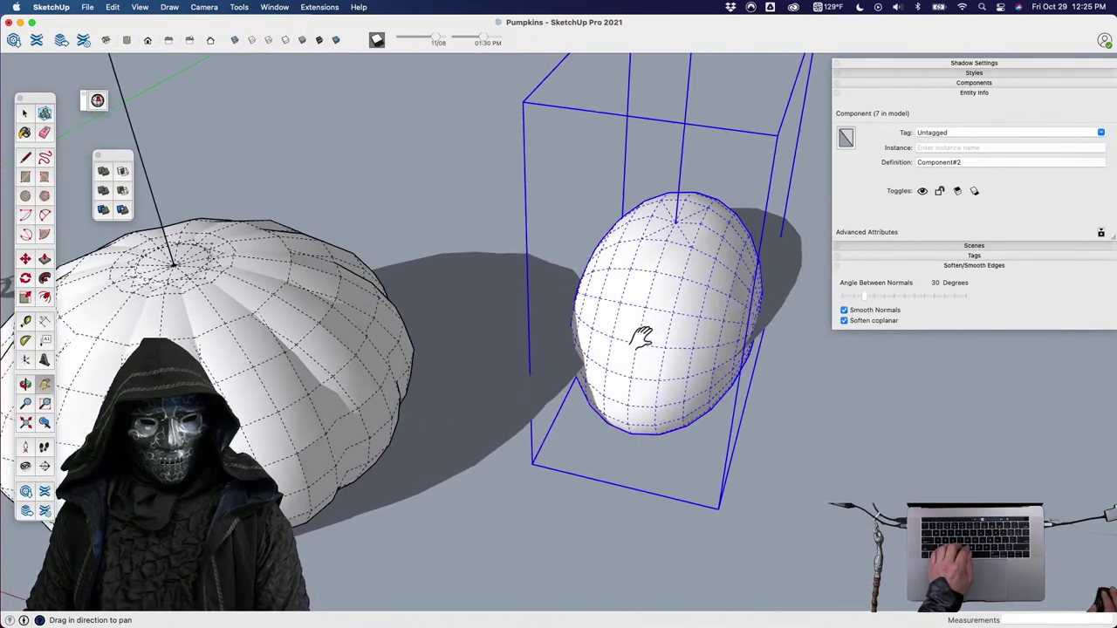
middle_drag(642, 339, 594, 392)
key(space)
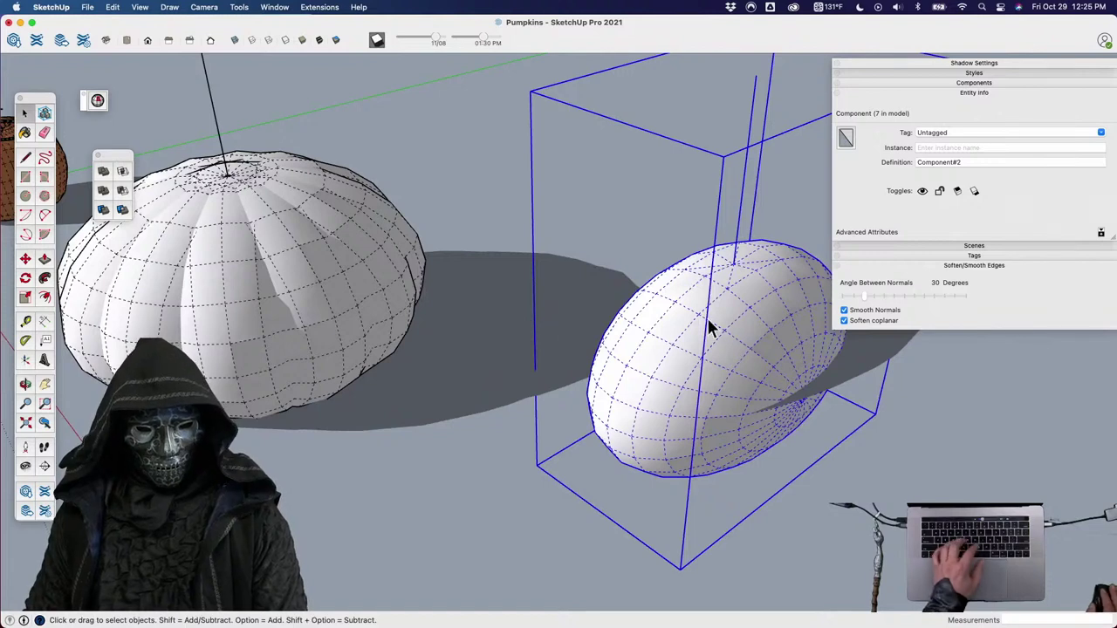
double_click(674, 318)
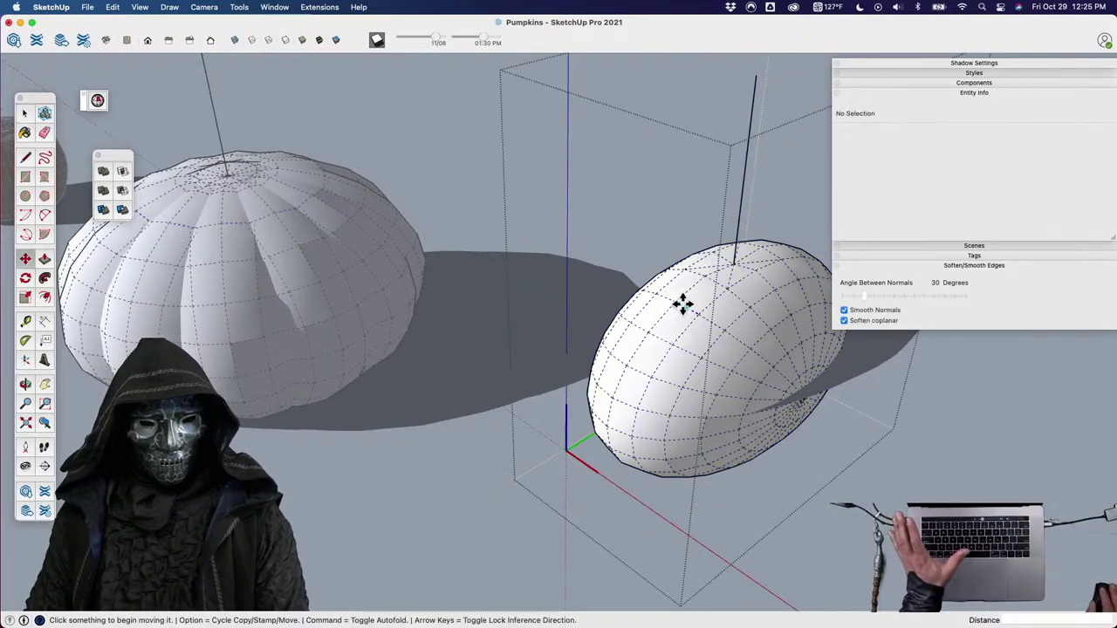
click(673, 301)
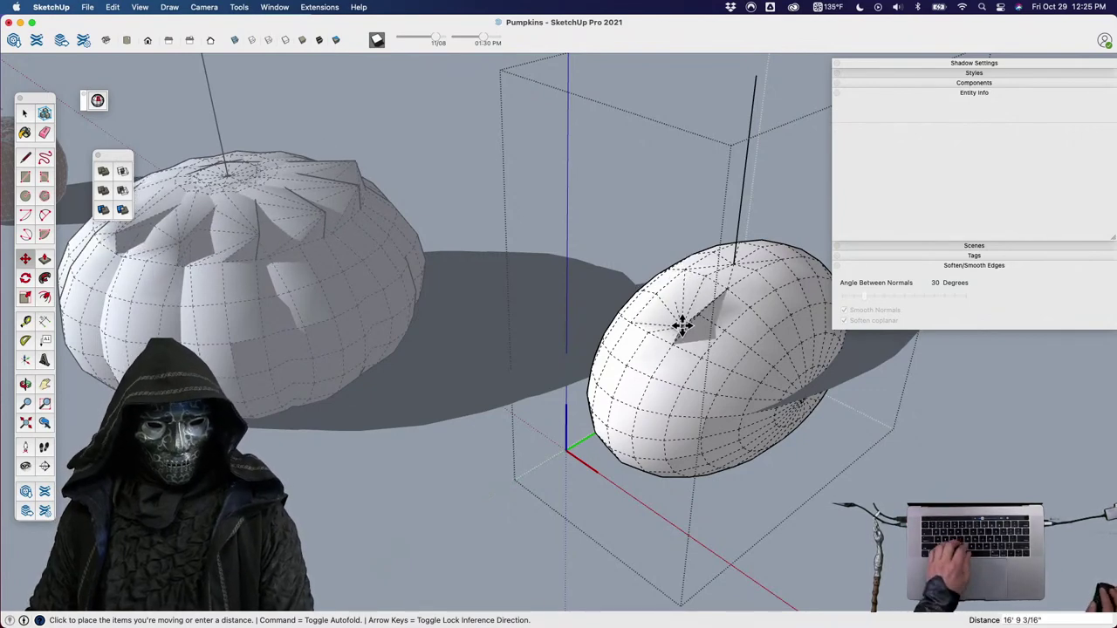
key(Escape)
key(o)
scroll(694, 339, down, 4)
key(space)
click(562, 443)
shift+middle_drag(473, 372, 585, 215)
drag(585, 215, 515, 270)
key(space)
double_click(507, 282)
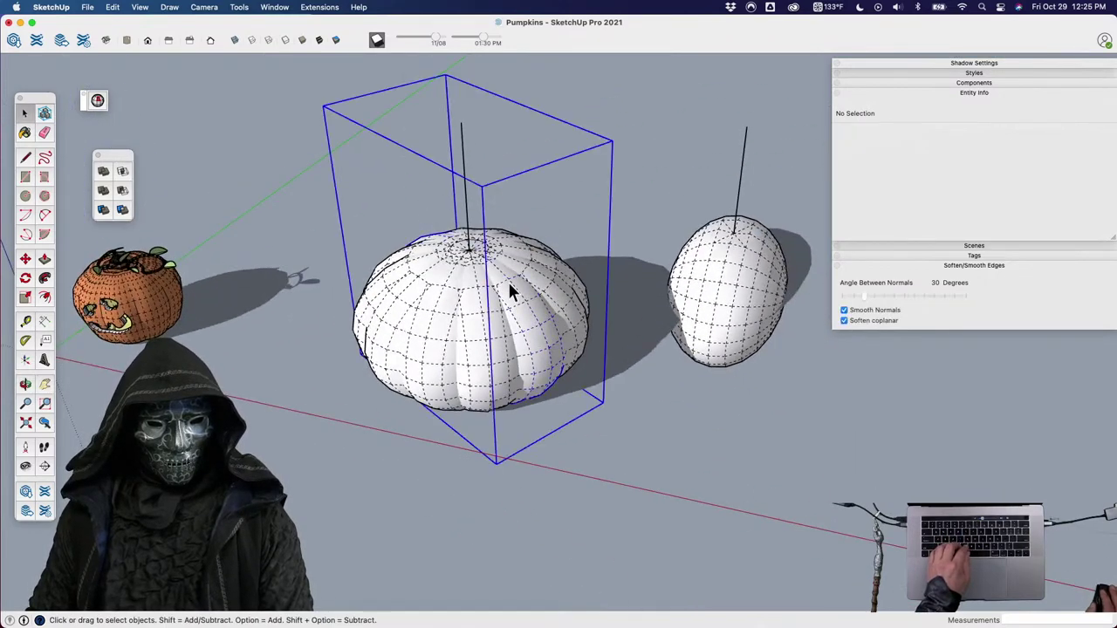
click(647, 442)
Open the separate copy, erase the vertical line above it, and close the component.
click(727, 280)
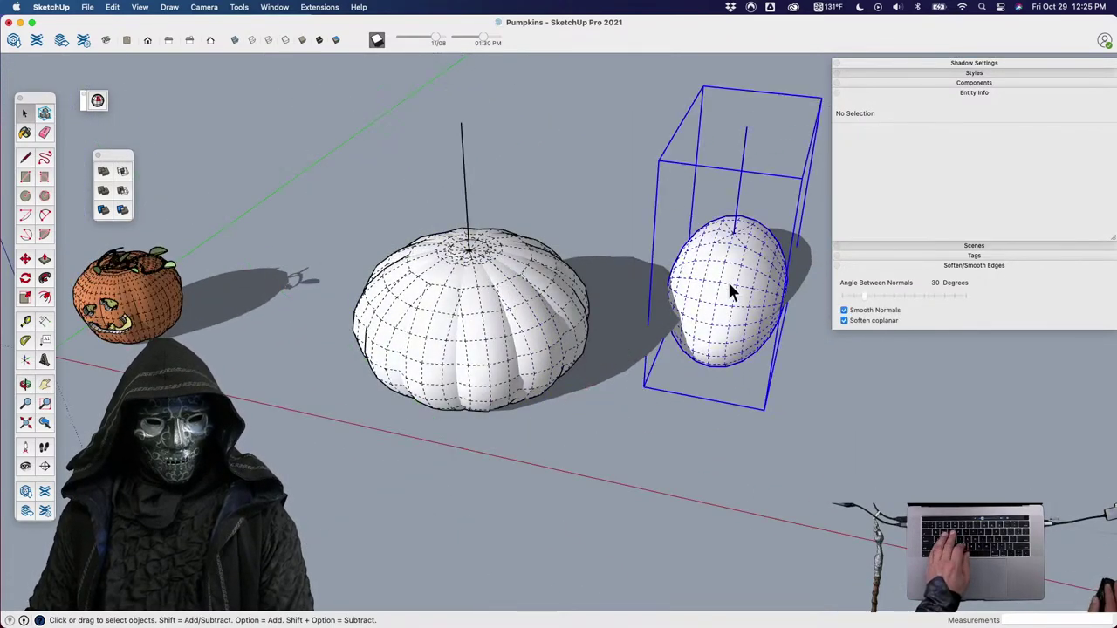
double_click(707, 277)
key(e)
click(749, 217)
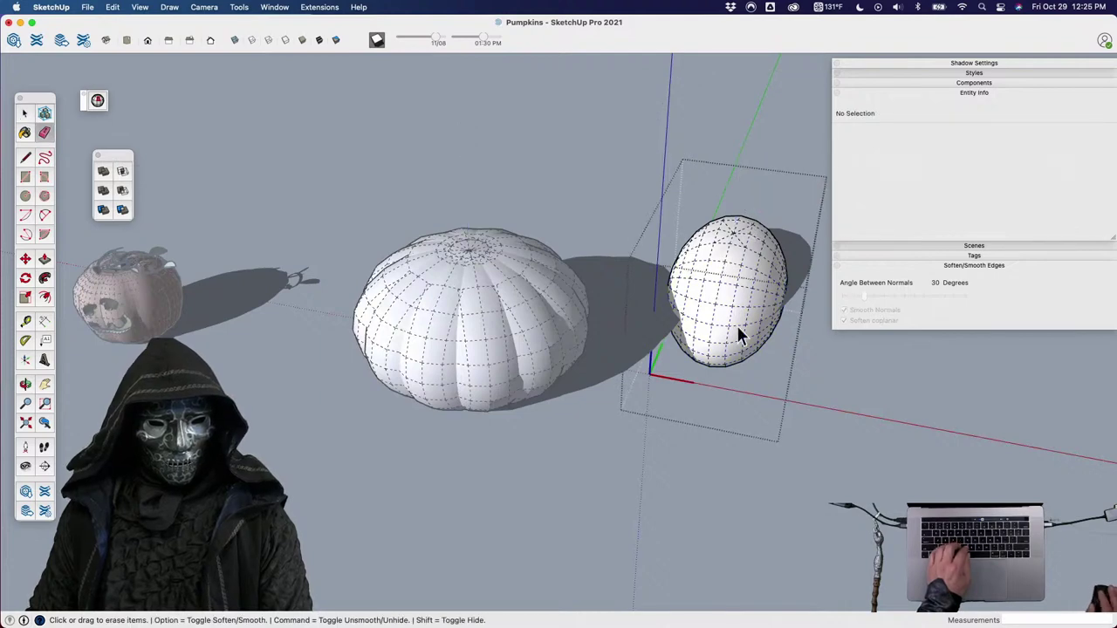
key(space)
click(814, 405)
Open the copy for editing in the standard front view and select the lower half of its geometry.
middle_drag(533, 332, 668, 381)
double_click(674, 368)
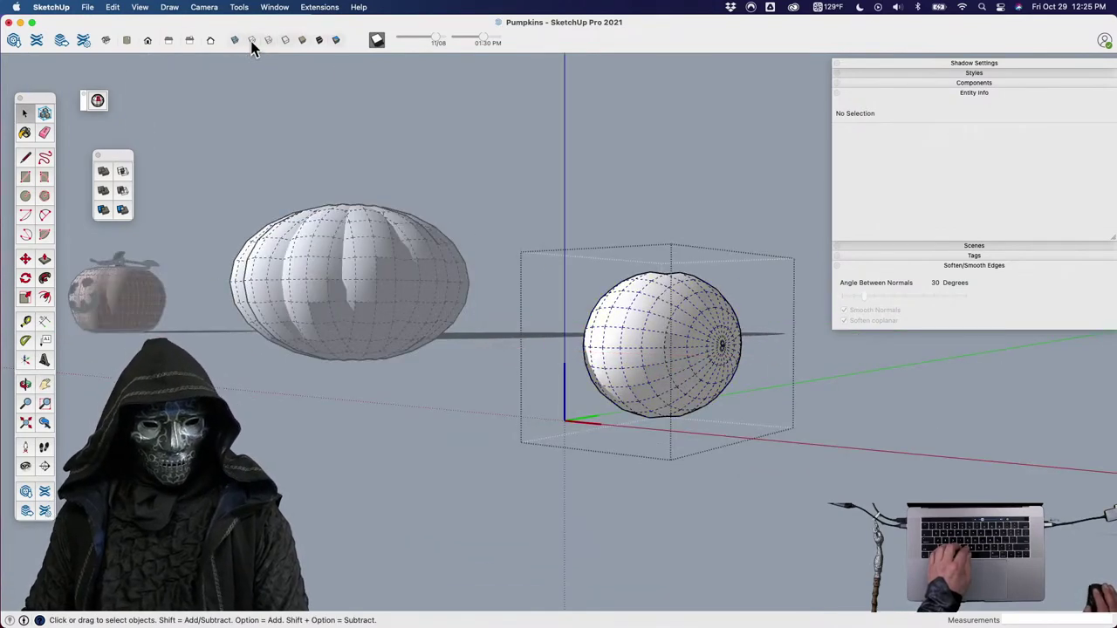
click(147, 40)
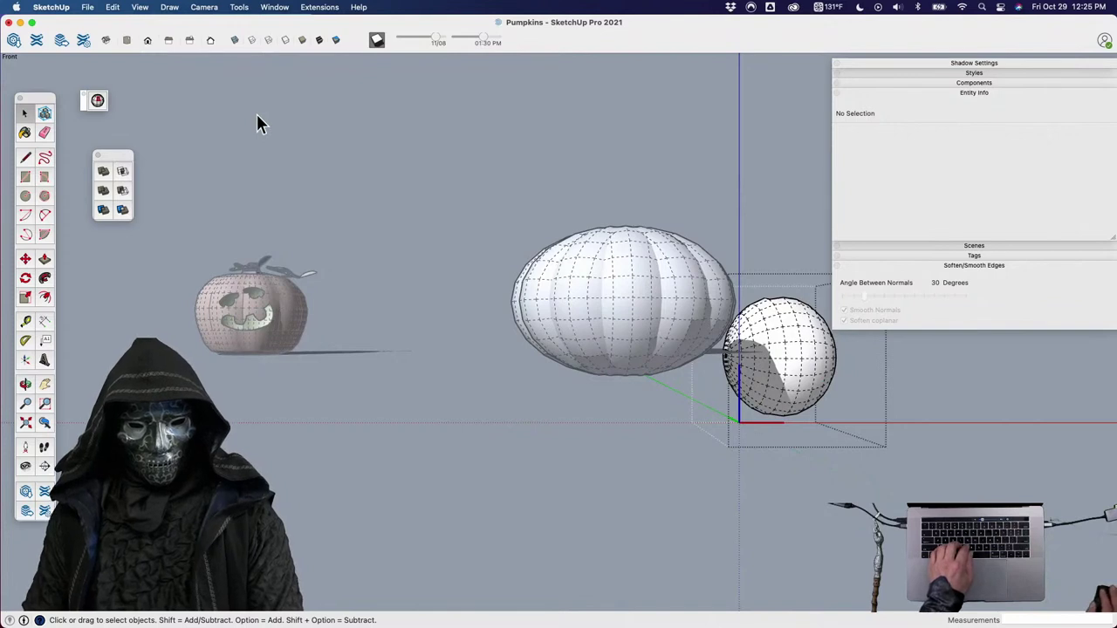
shift+middle_drag(698, 374, 544, 342)
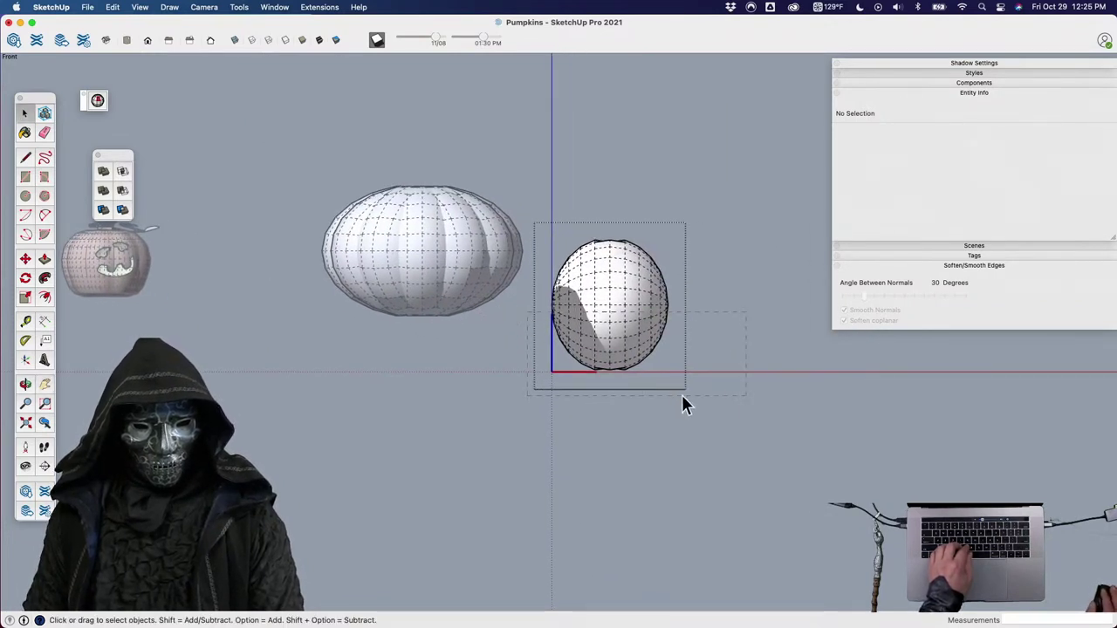
click(645, 353)
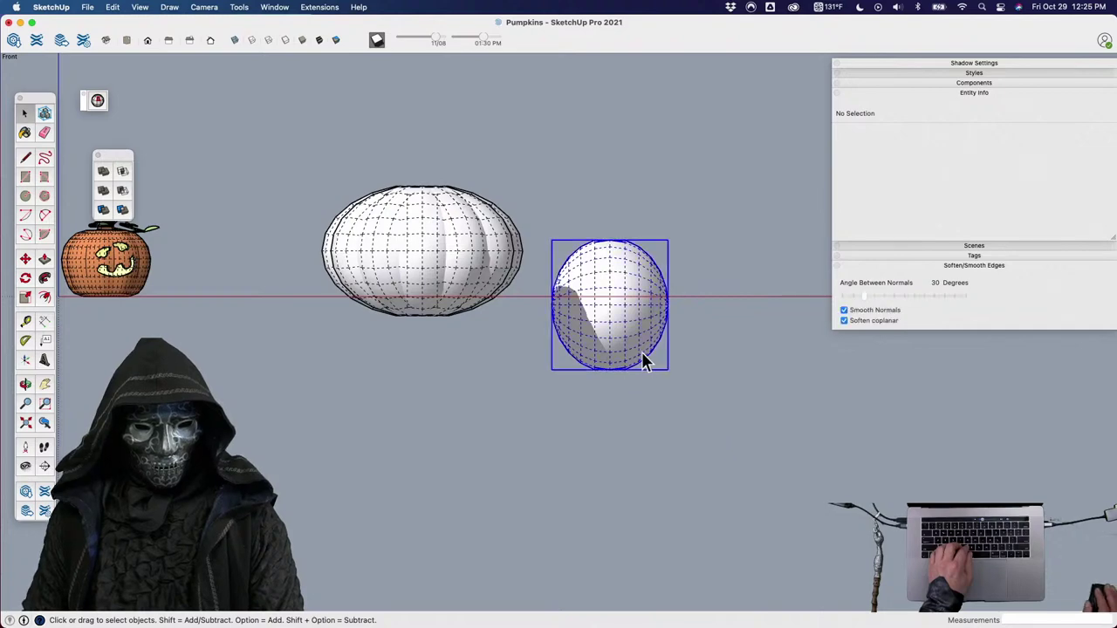
double_click(643, 361)
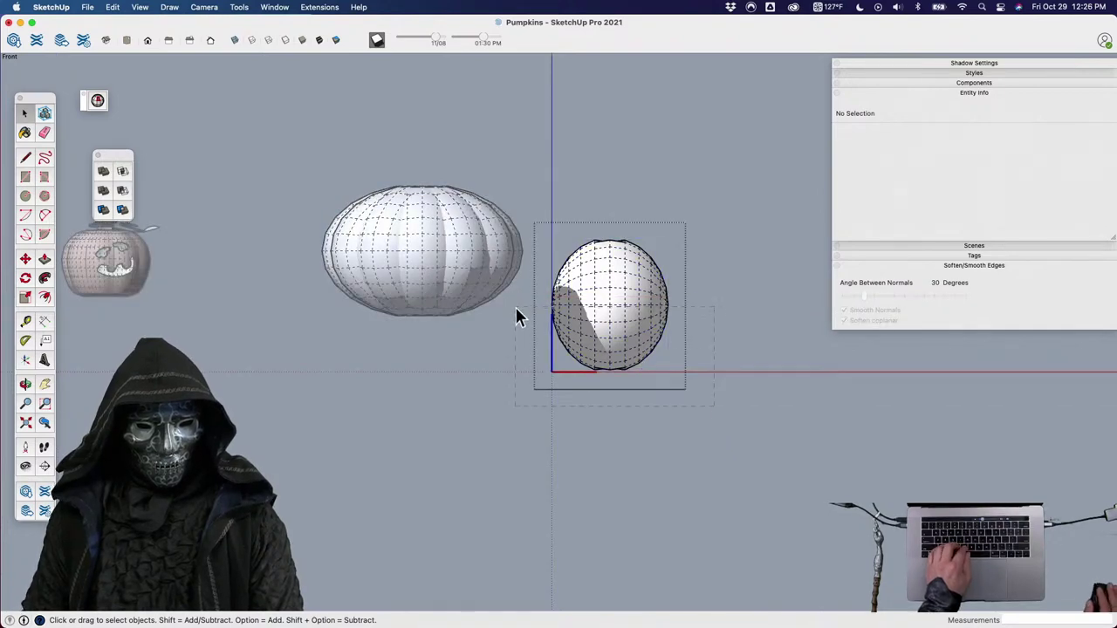
key(super+a)
Scale the selected lower half of the copy from its underside to about 0.75 along the blue direction.
scroll(646, 357, up, 4)
key(s)
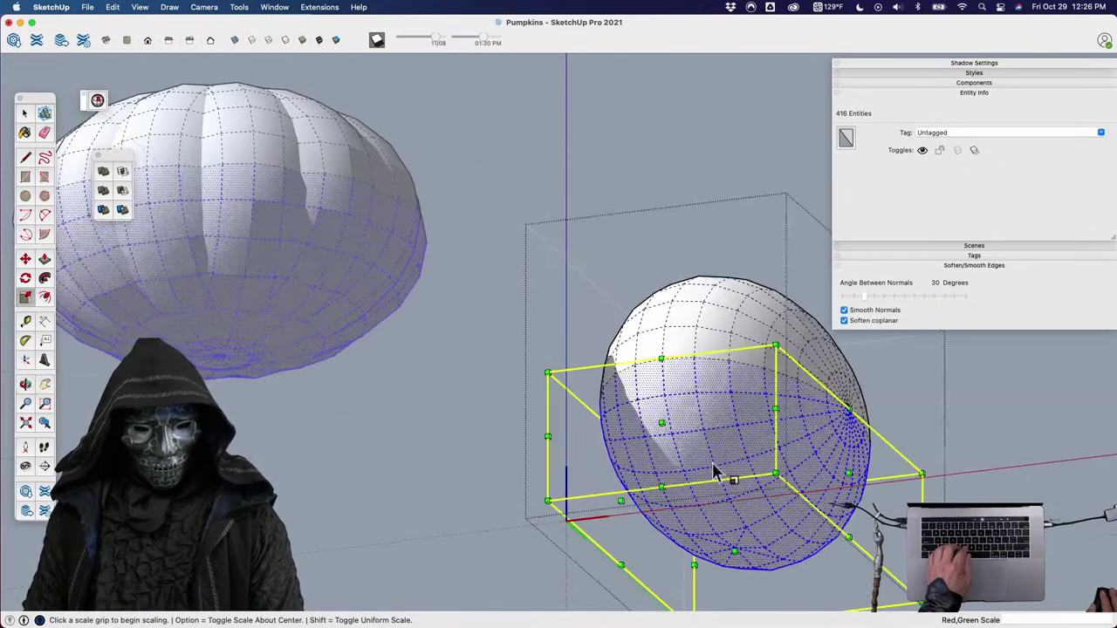
click(732, 550)
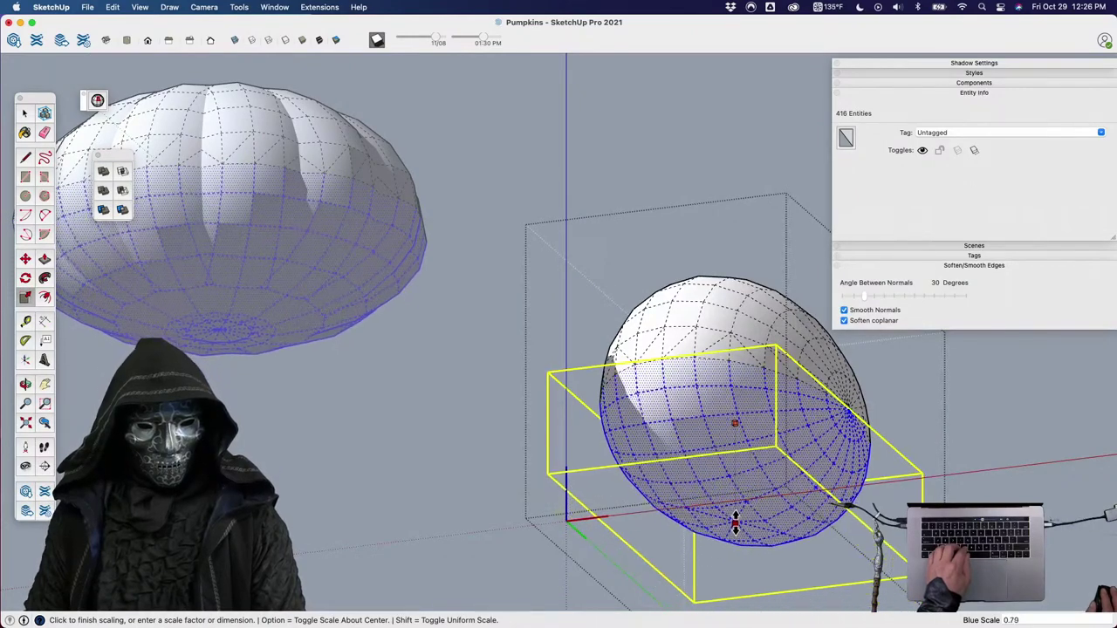
click(736, 519)
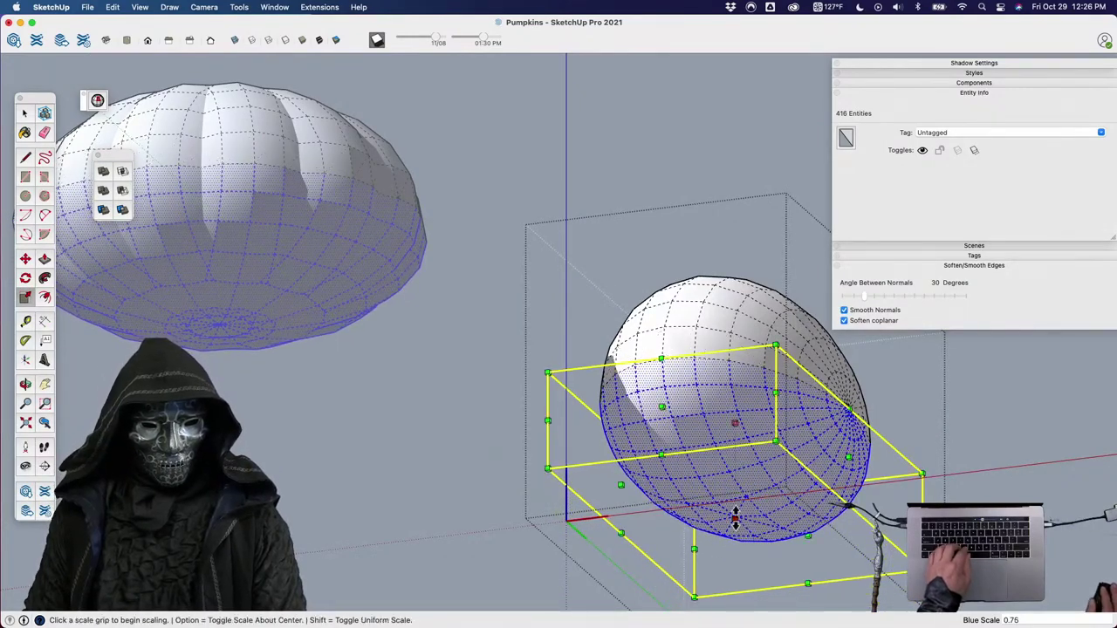
middle_drag(736, 518, 678, 299)
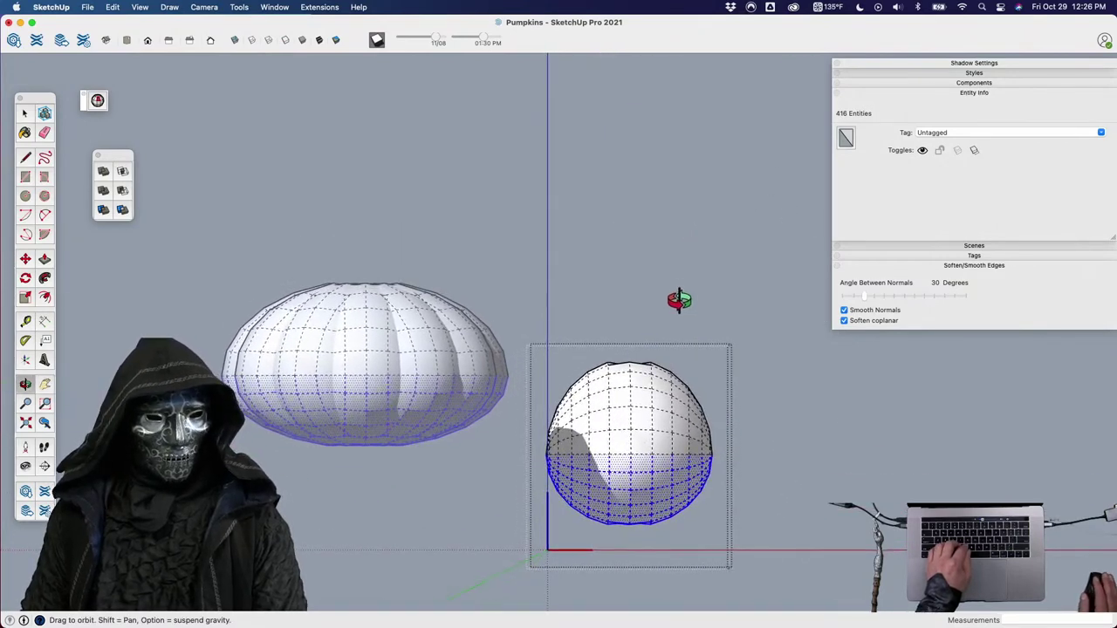
Select the upper half of the copy's geometry in the standard front view and scale it from its top along the blue direction.
click(147, 41)
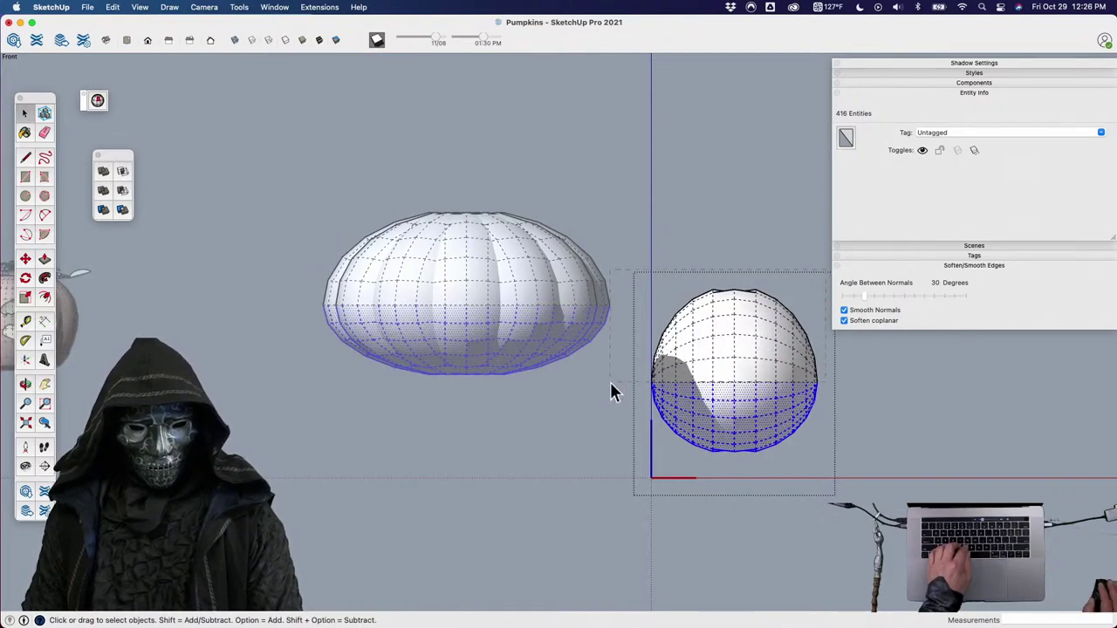
middle_drag(609, 390, 681, 318)
key(s)
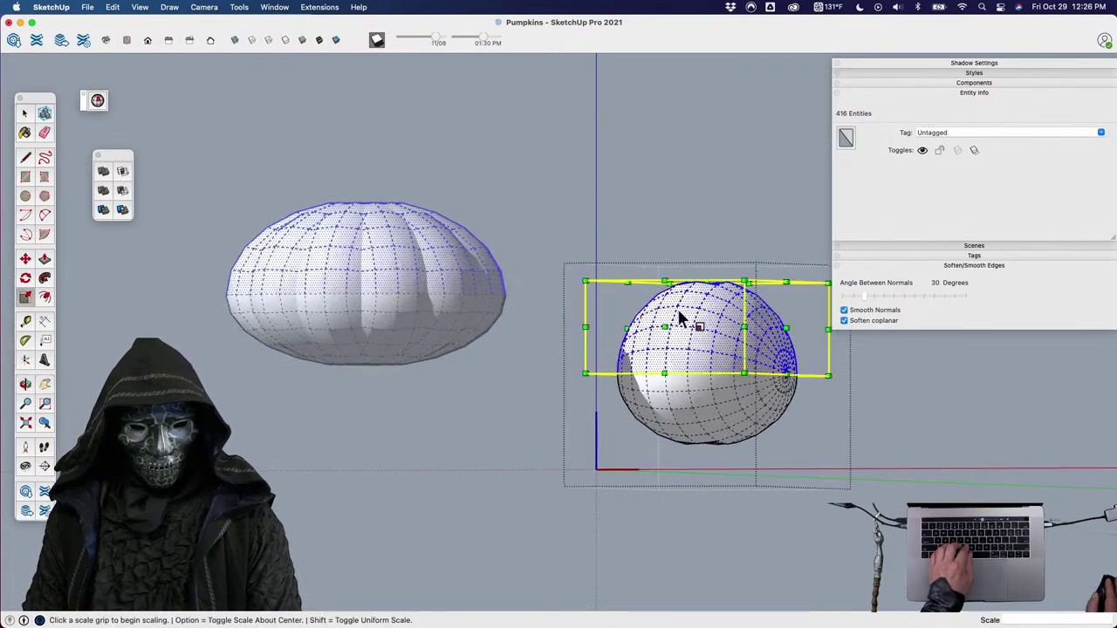
click(709, 275)
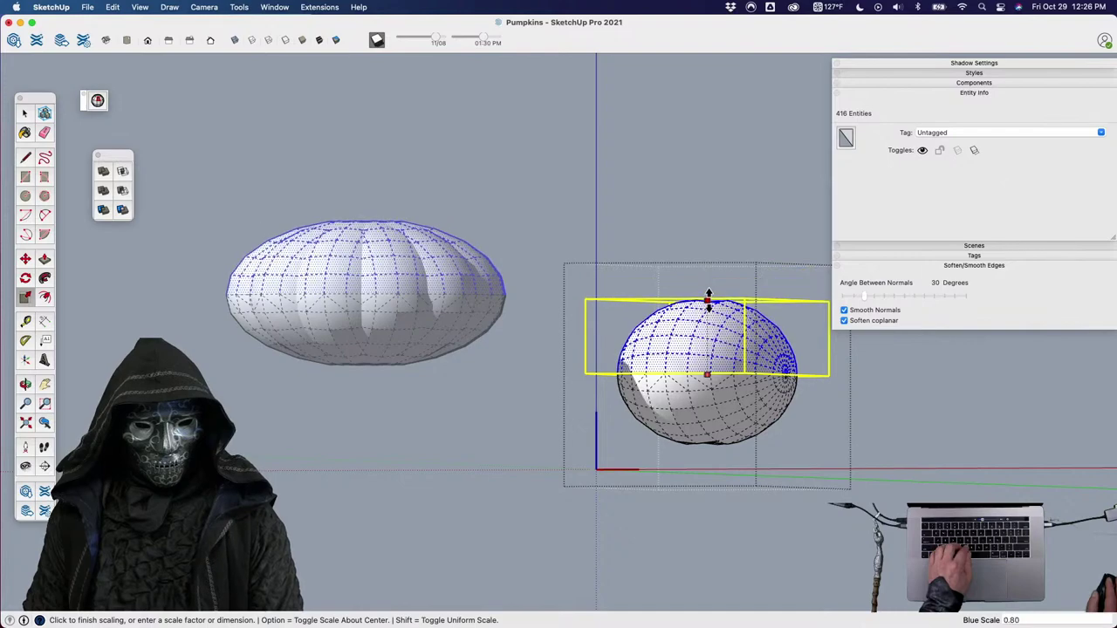
click(706, 262)
Select all geometry inside the copy, scale it about its center to about 0.92 along the green direction, and close the component.
middle_drag(698, 300, 621, 358)
click(667, 309)
triple_click(668, 308)
key(s)
key(alt)
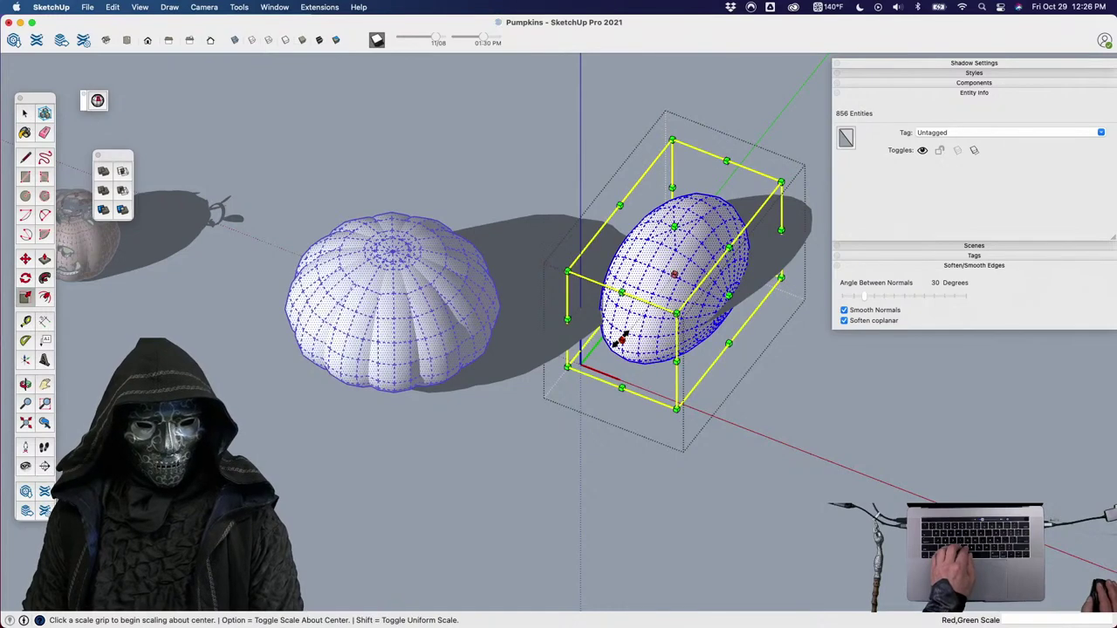
click(635, 354)
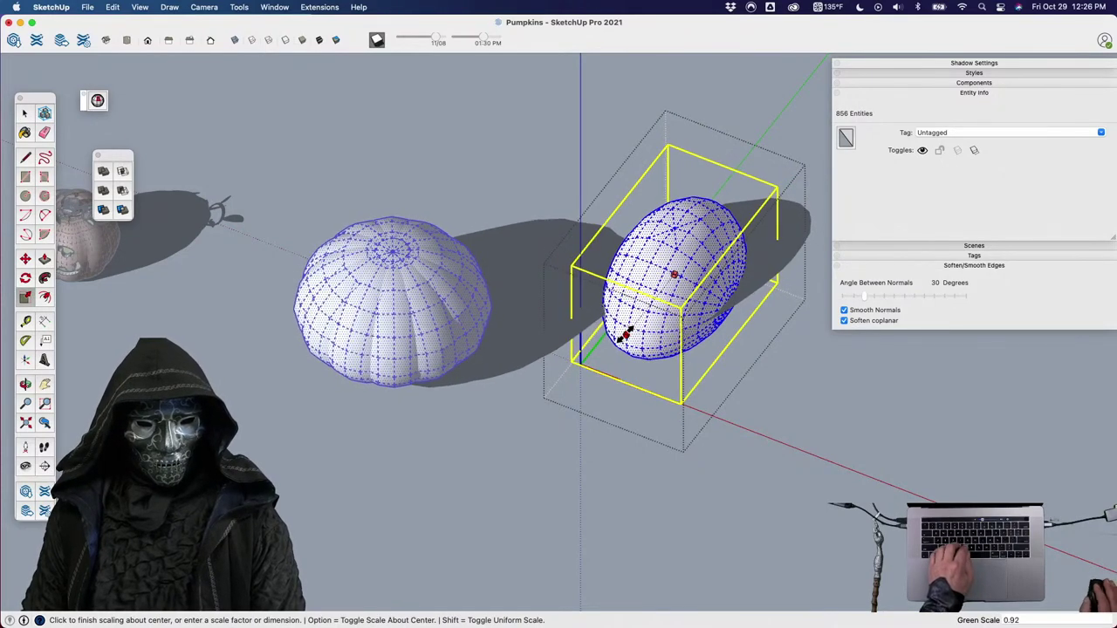
click(624, 335)
key(space)
click(779, 423)
Select the six rotated components of the white pumpkin and place a copy of them about 255' away, beyond the separate egg.
middle_drag(523, 337, 561, 428)
click(343, 234)
middle_drag(343, 234, 468, 351)
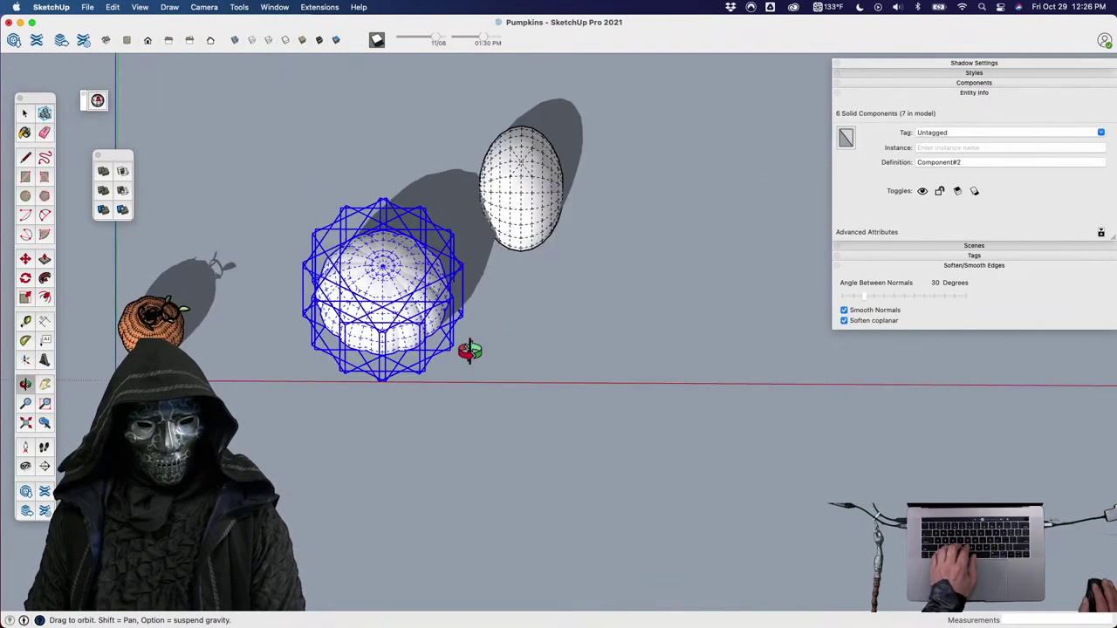
key(m)
key(alt)
click(528, 350)
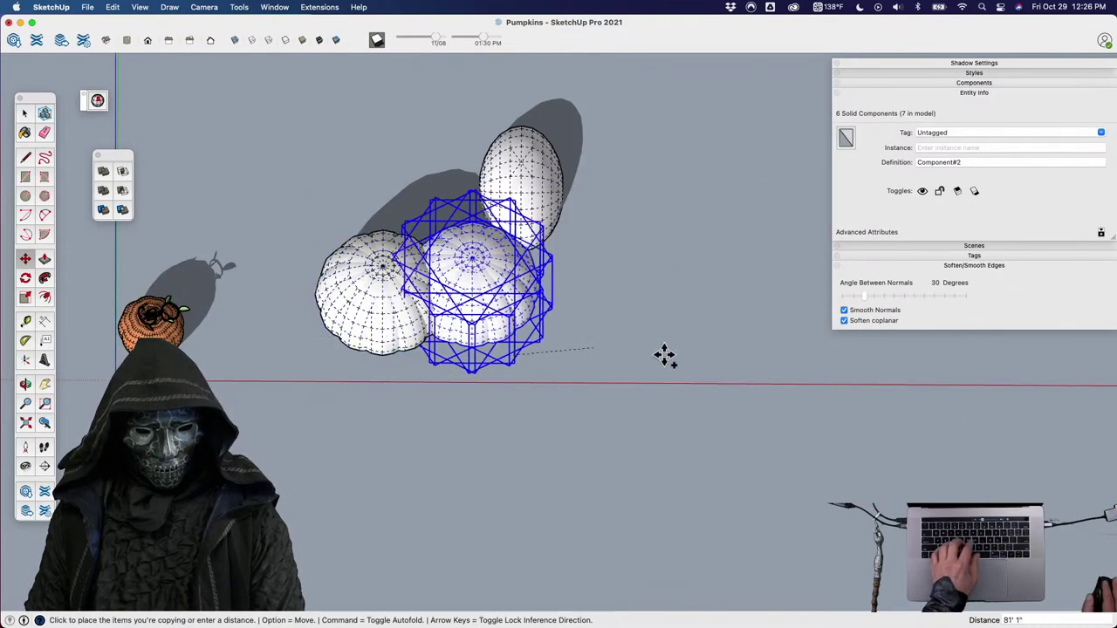
click(758, 369)
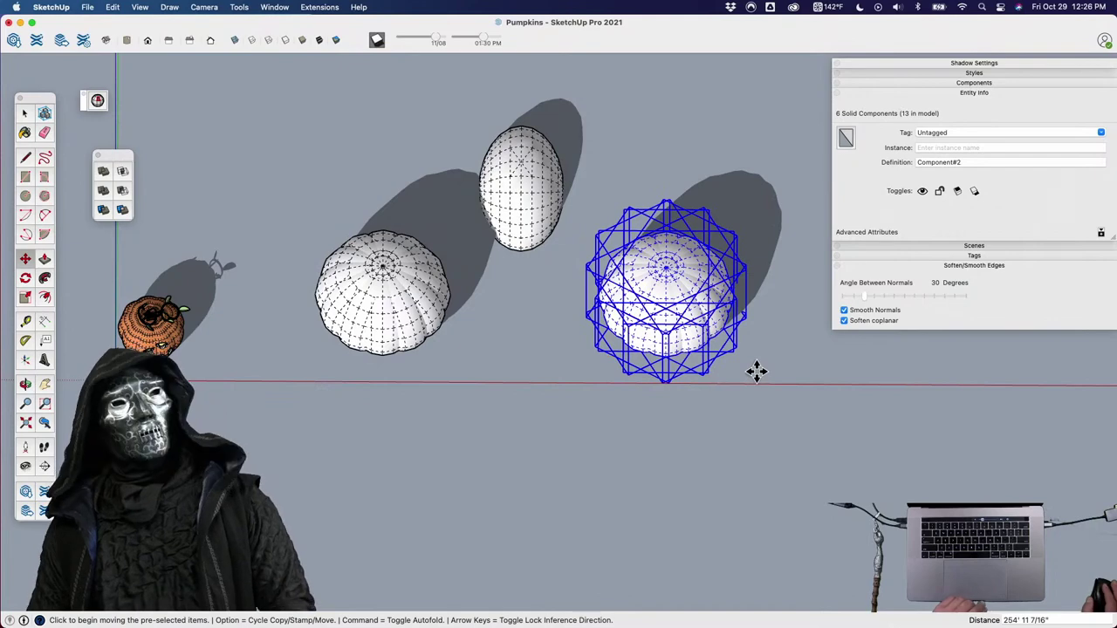
Explode the copied pumpkin's components into loose geometry and turn off the display of hidden geometry.
key(x)
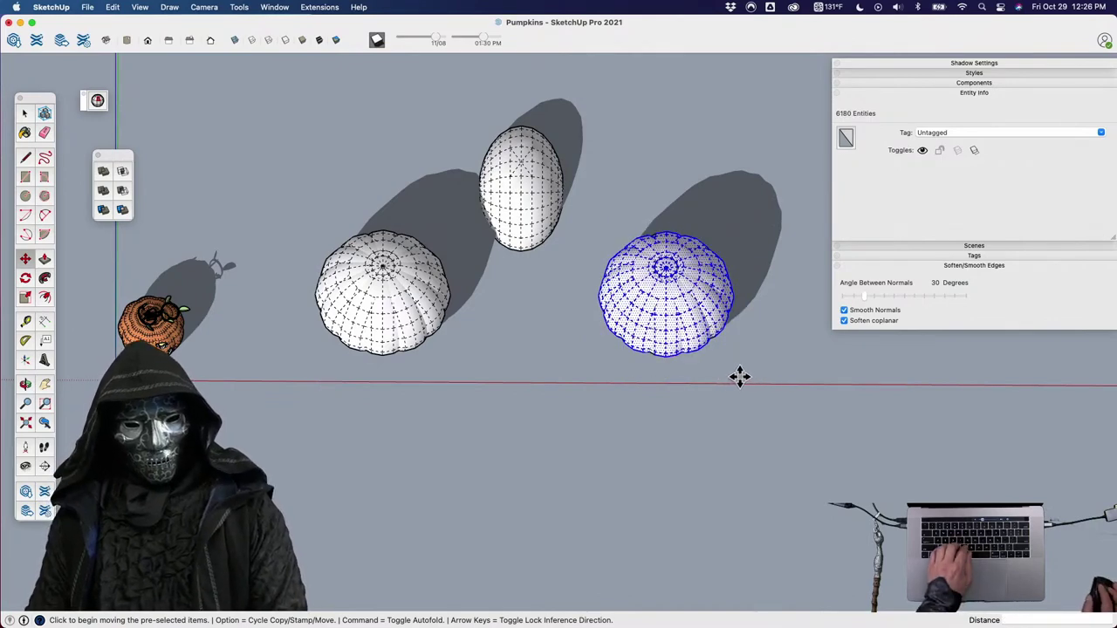
scroll(695, 301, up, 3)
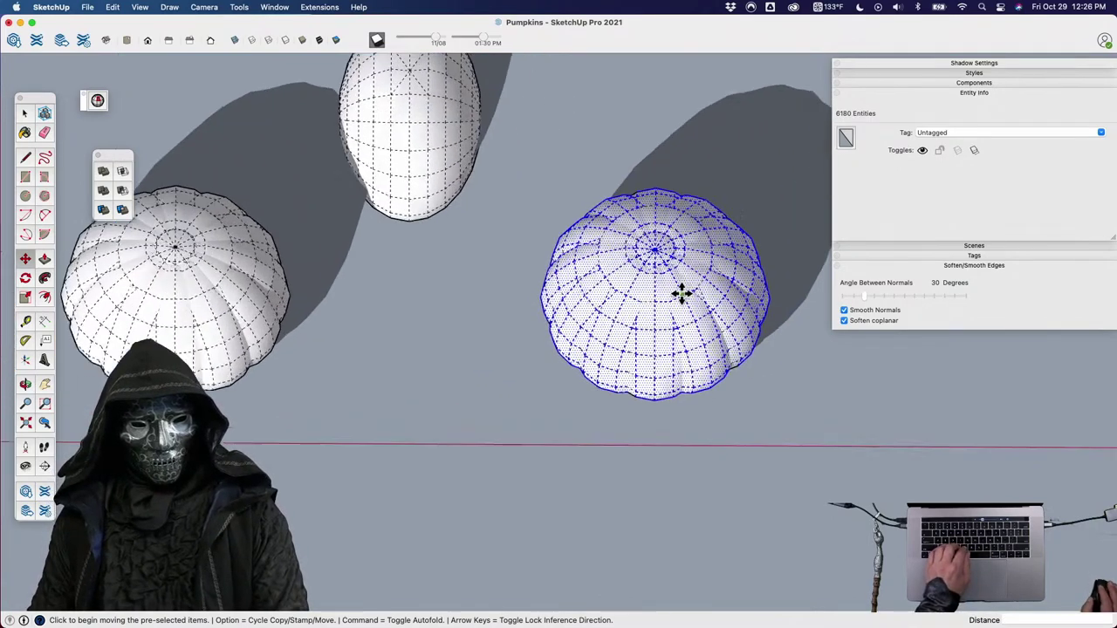
middle_drag(681, 292, 578, 232)
key(space)
click(787, 461)
shift+middle_drag(688, 418, 635, 360)
key(alt+h)
drag(646, 373, 618, 327)
key(space)
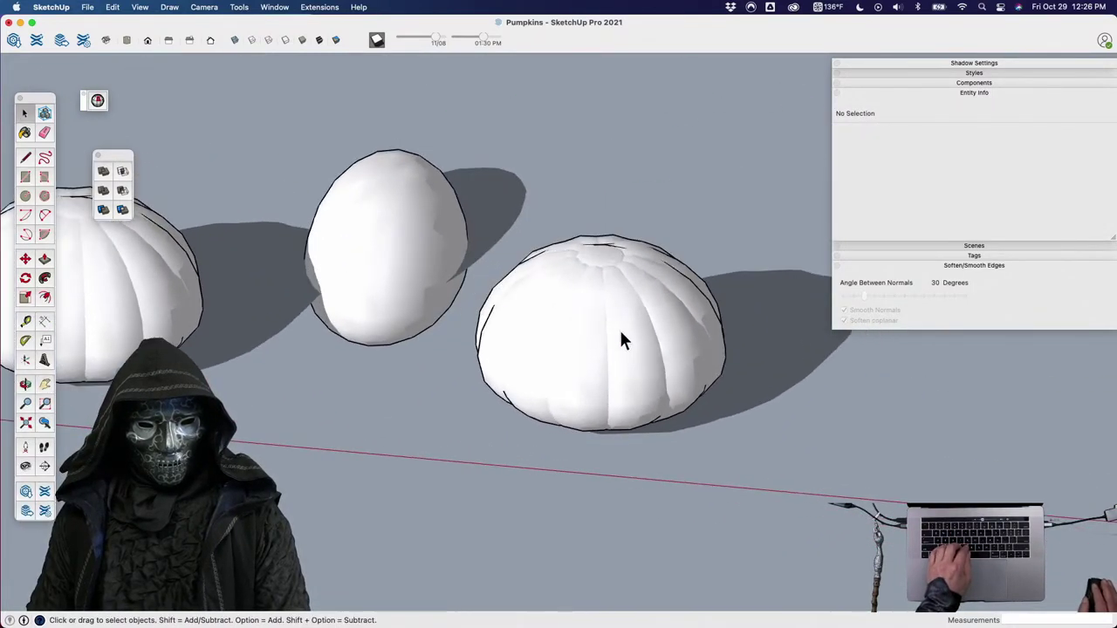
Select one rib surface of the exploded pumpkin and examine how it crosses the neighbouring ribs around the crown.
click(625, 337)
shift+middle_drag(615, 331, 581, 306)
key(o)
drag(581, 305, 617, 462)
scroll(586, 289, up, 6)
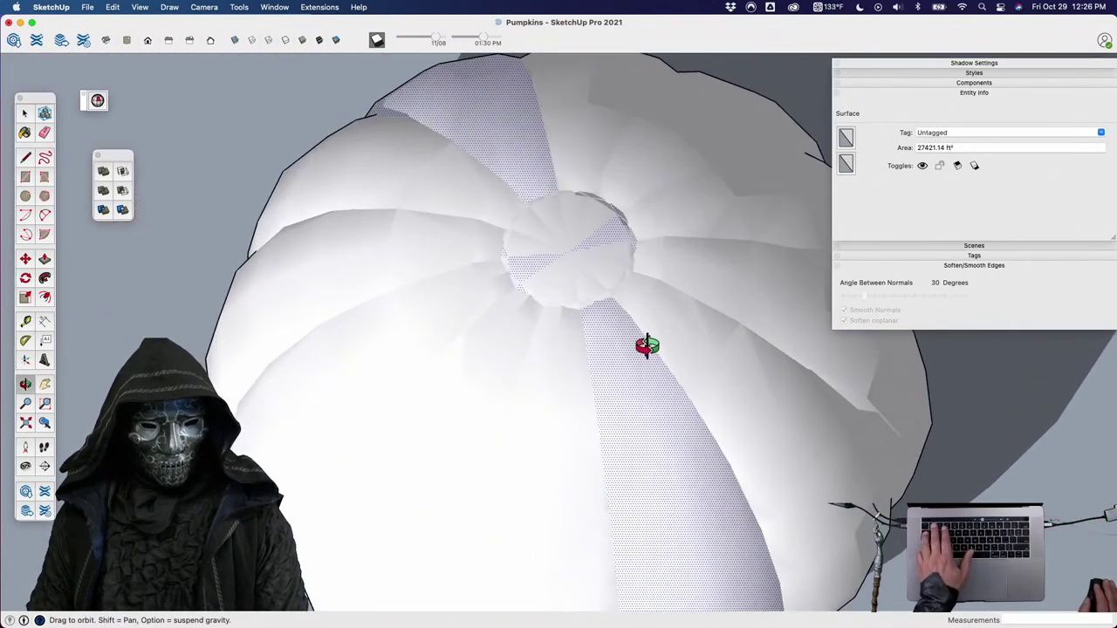
scroll(586, 337, down, 5)
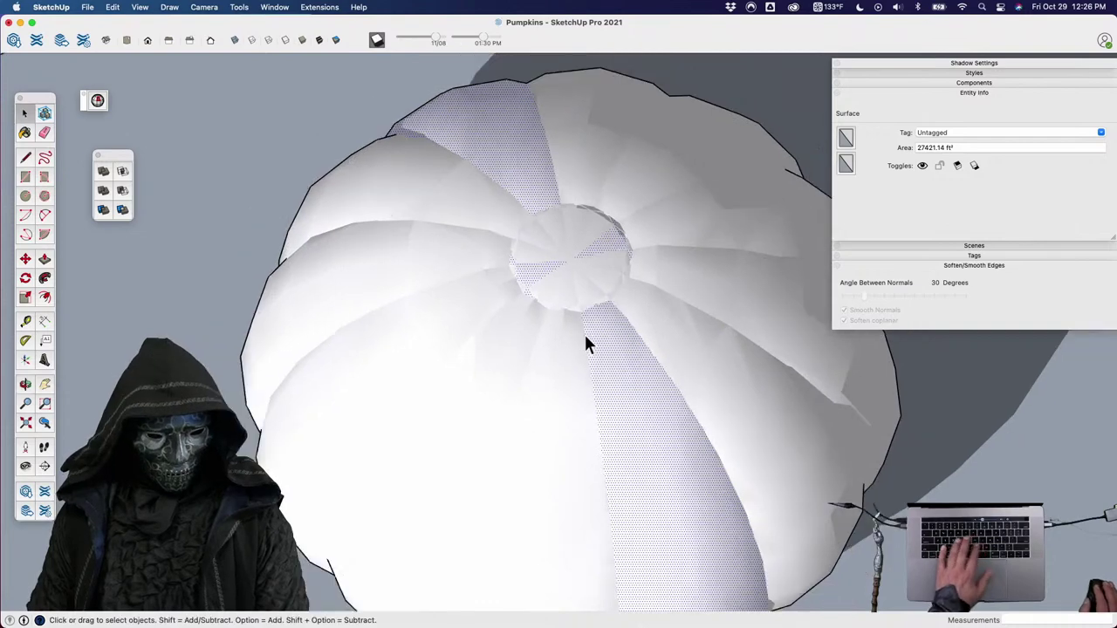
scroll(582, 336, down, 2)
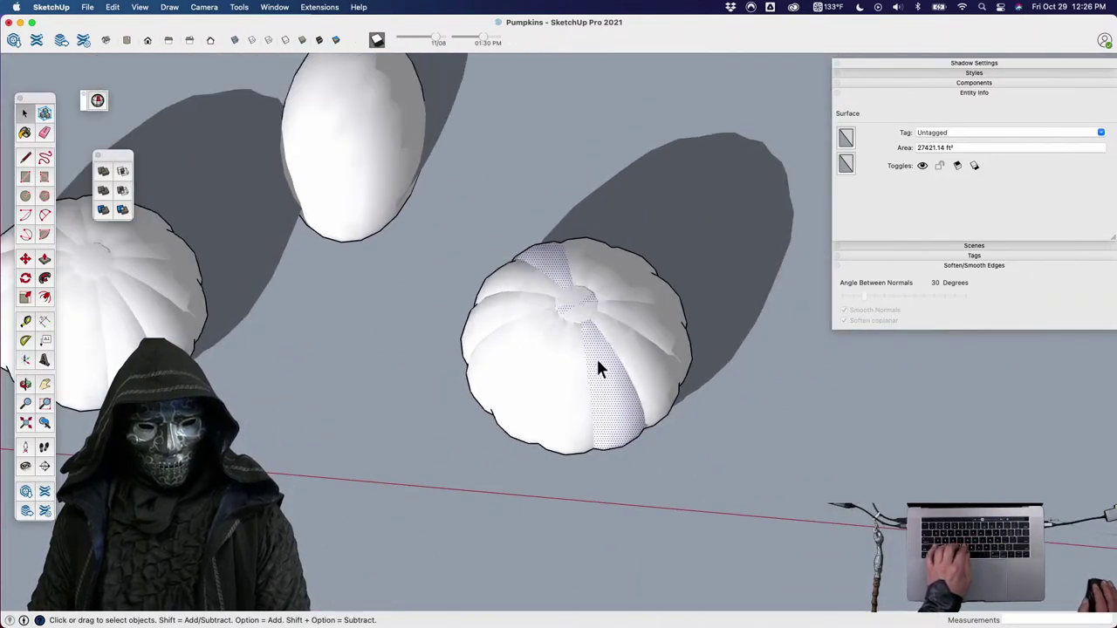
Select all rib surfaces of the exploded pumpkin, intersect their faces with the model, and clear the selection.
scroll(620, 338, up, 3)
shift+click(570, 373)
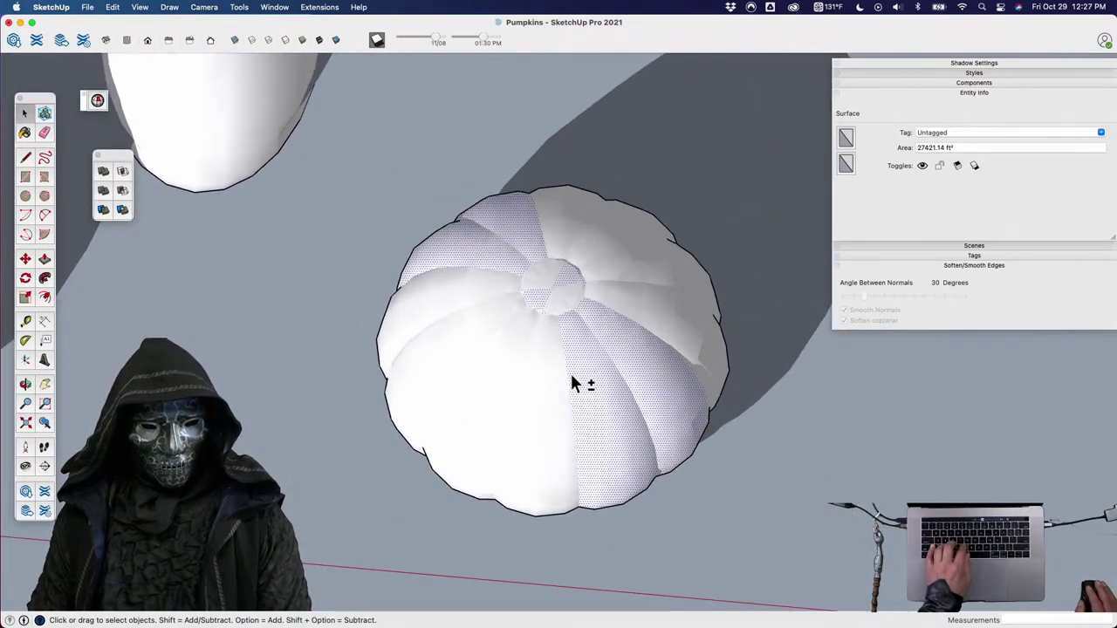
shift+click(548, 386)
shift+click(486, 342)
shift+click(473, 321)
shift+click(481, 298)
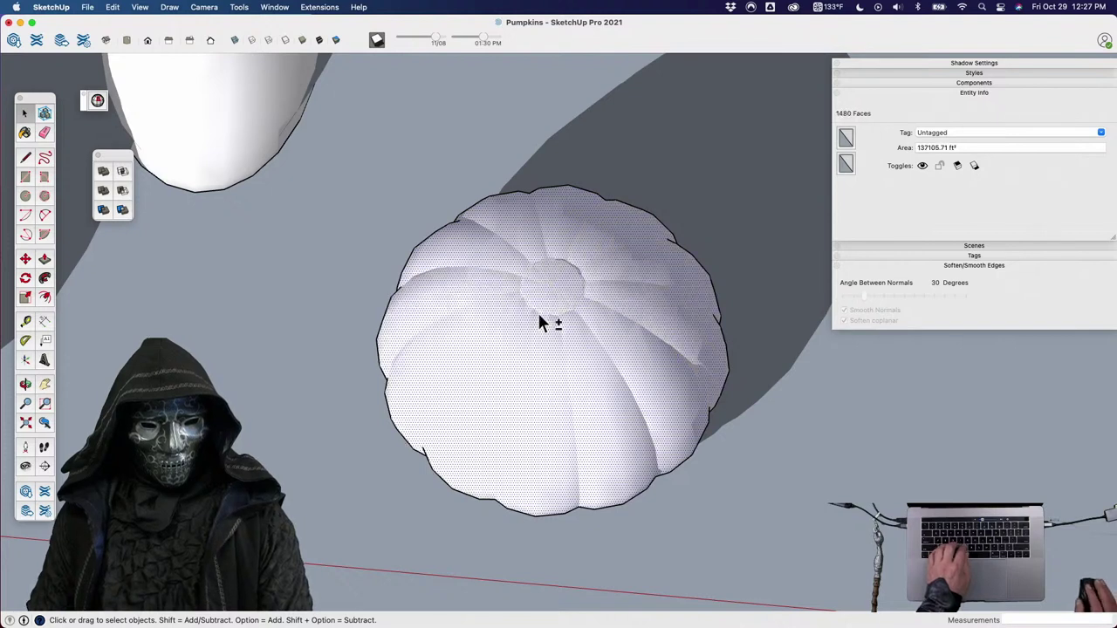
scroll(579, 366, down, 3)
drag(450, 255, 686, 470)
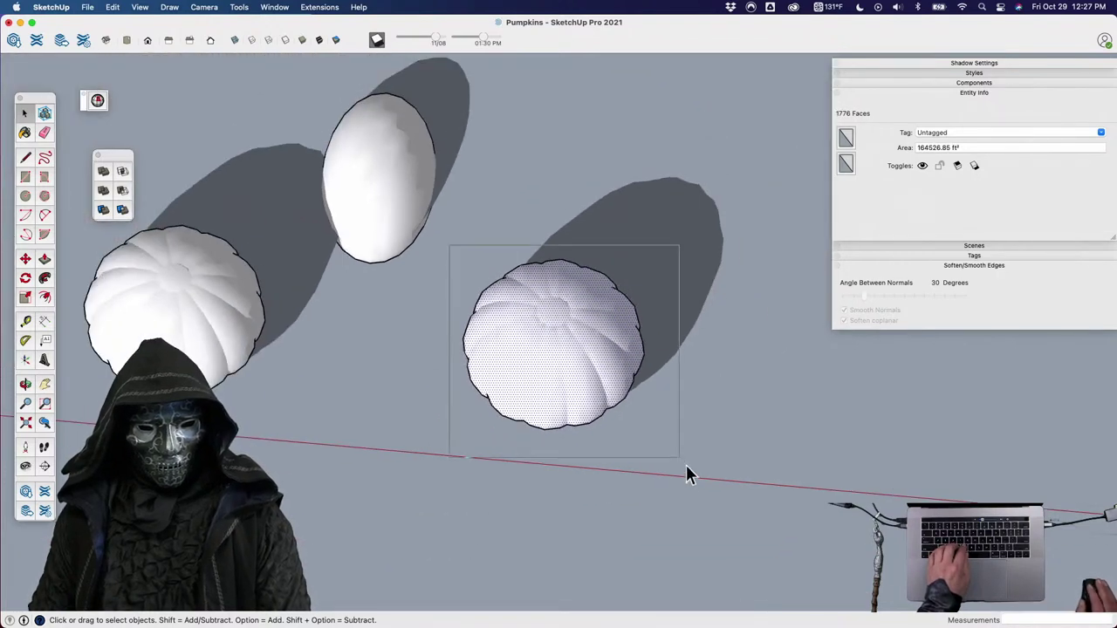
right_click(560, 338)
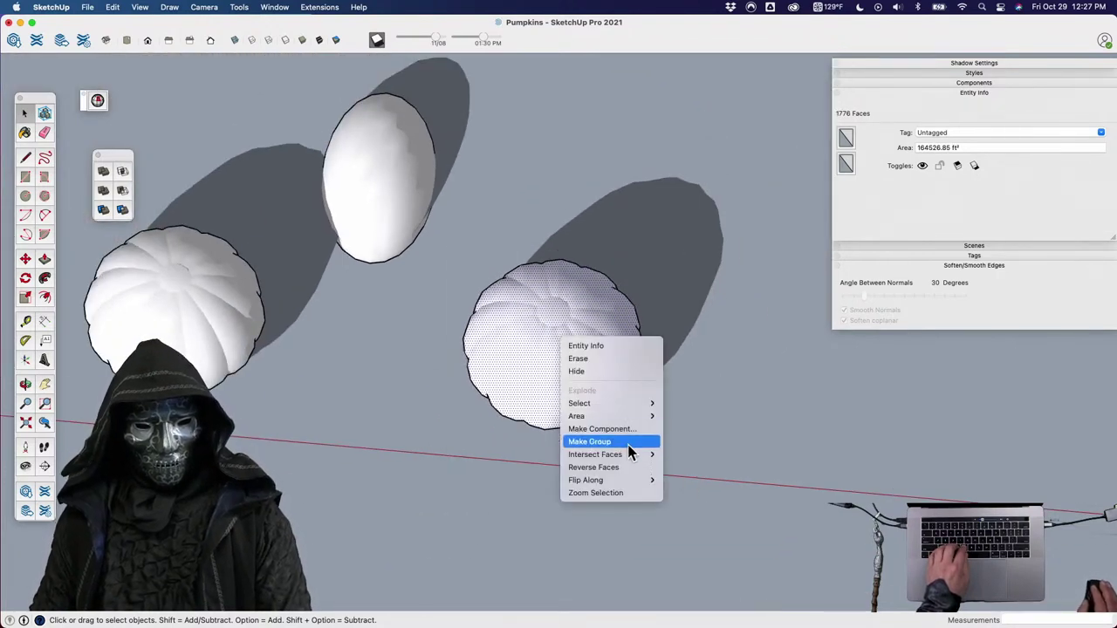
mouse_move(647, 455)
click(722, 455)
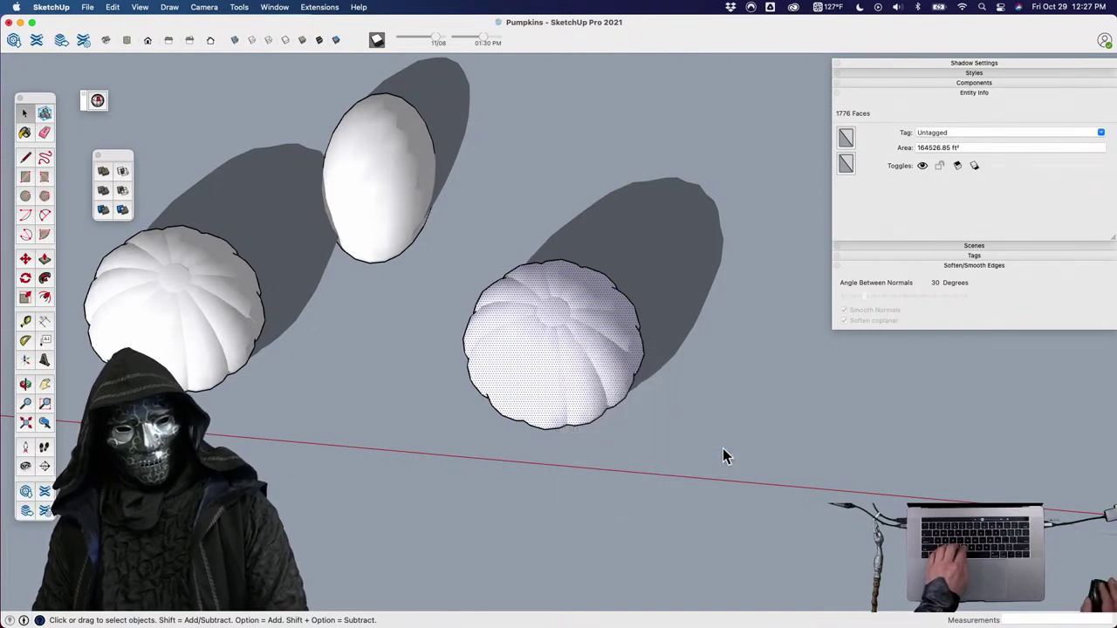
click(720, 428)
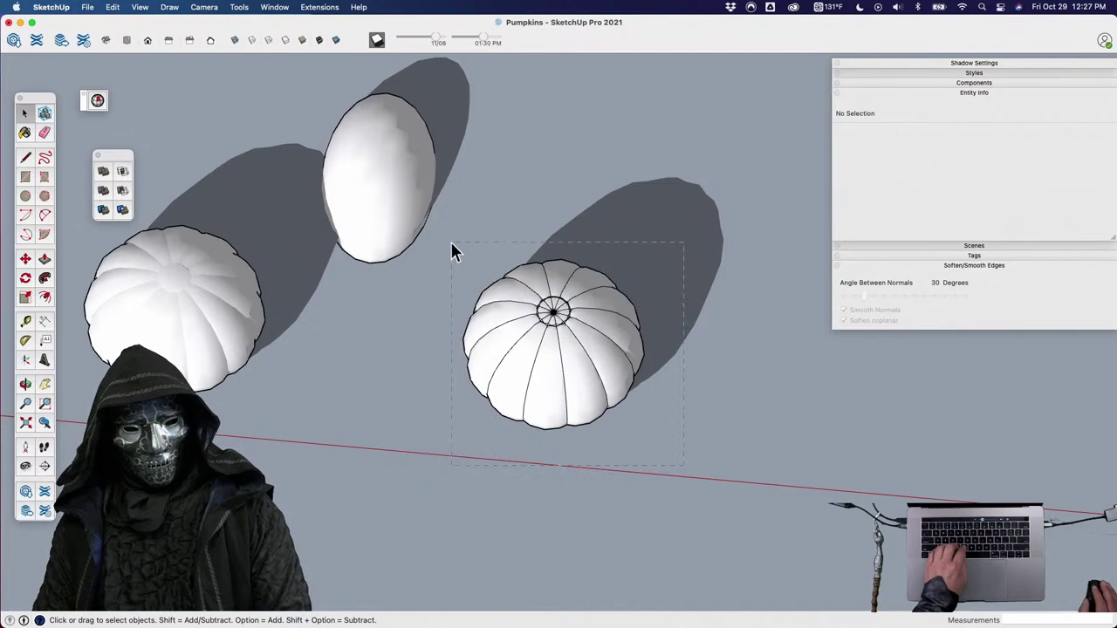
Select the whole exploded pumpkin together with its seam lines and intersect its faces with the model once more.
drag(451, 244, 452, 245)
right_click(557, 319)
mouse_move(650, 435)
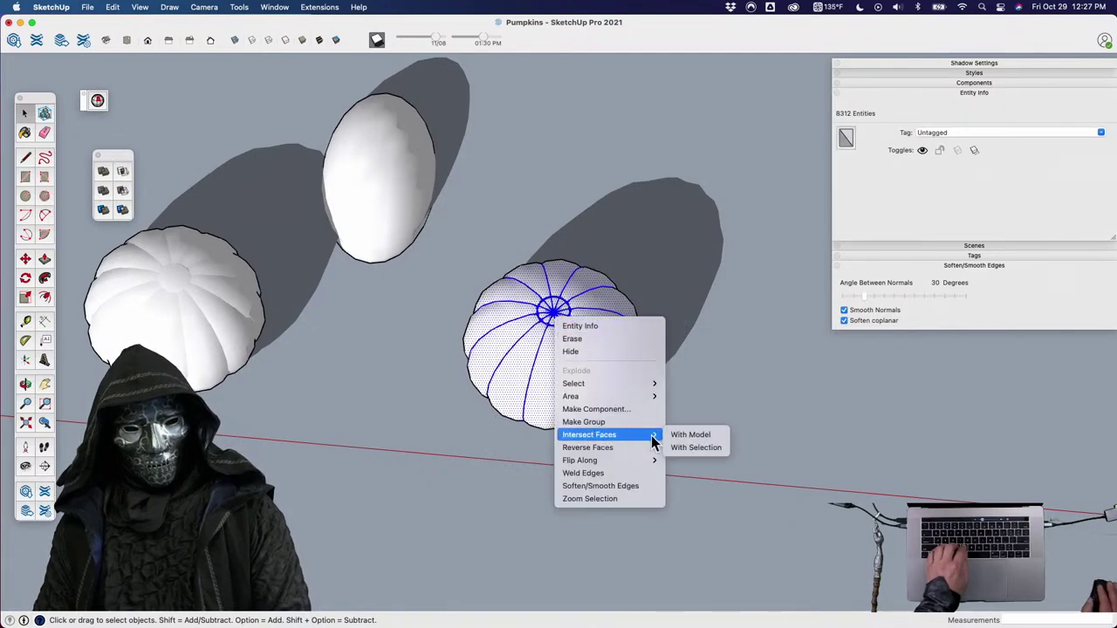
click(688, 434)
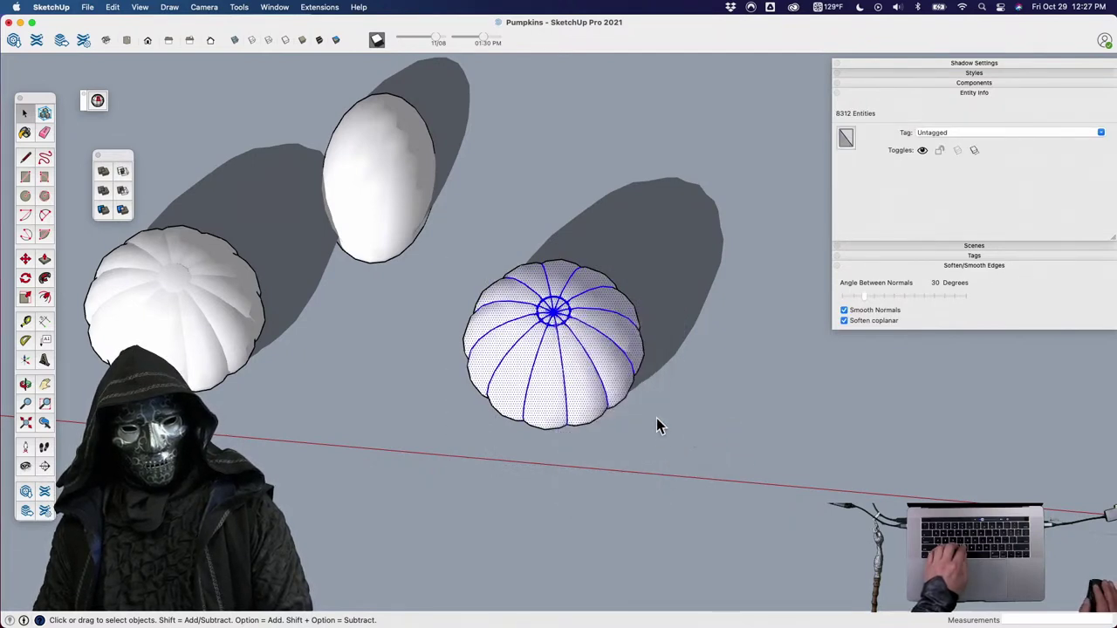
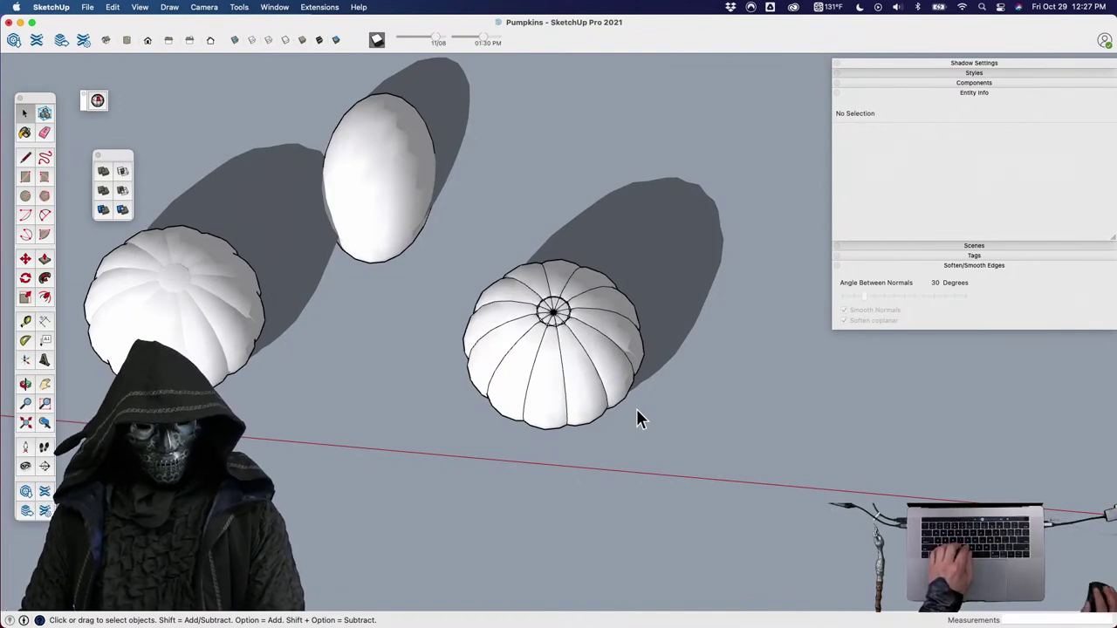
Inspect a separated rib face, then select all connected geometry of the intersected pumpkin and make it a group.
click(565, 370)
scroll(568, 304, up, 7)
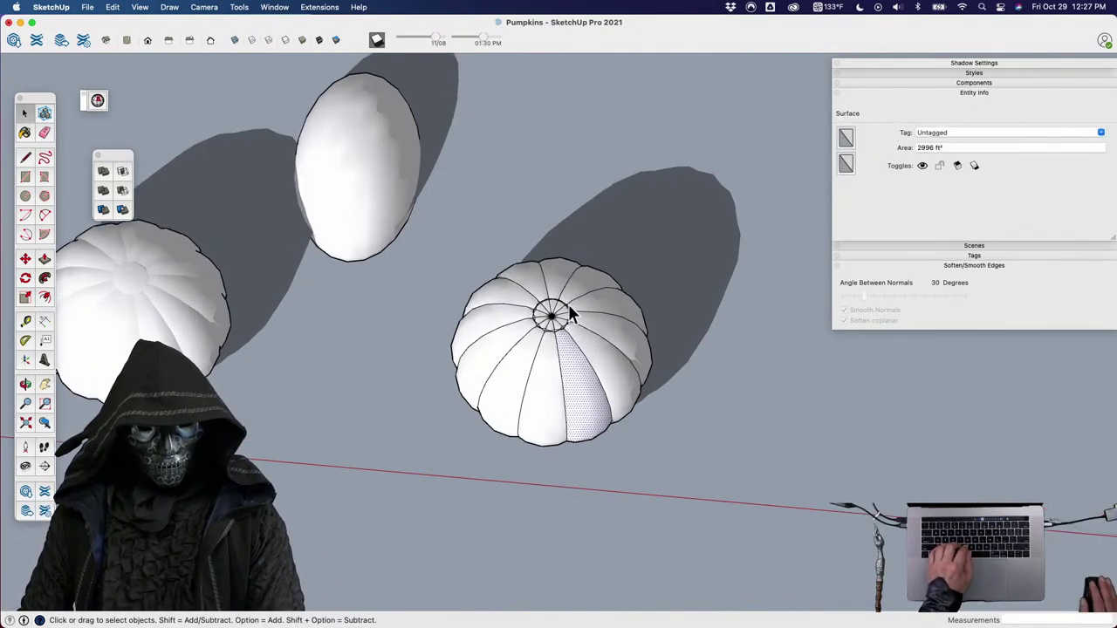
shift+middle_drag(561, 378, 534, 190)
middle_drag(578, 504, 506, 503)
scroll(499, 444, down, 4)
scroll(498, 442, down, 3)
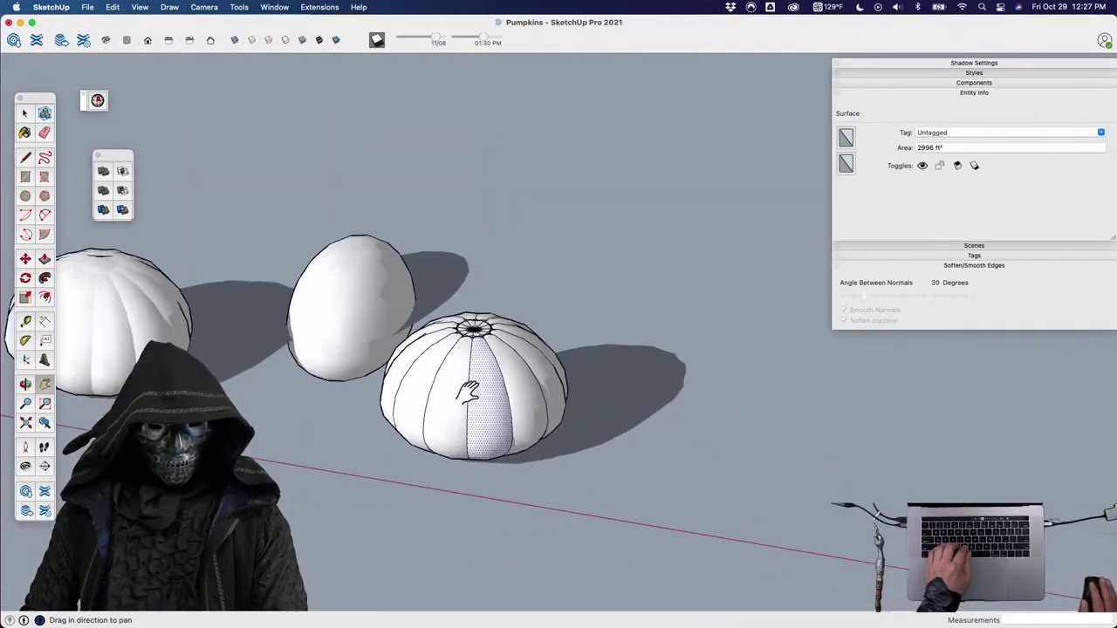
middle_drag(474, 378, 567, 503)
triple_click(477, 372)
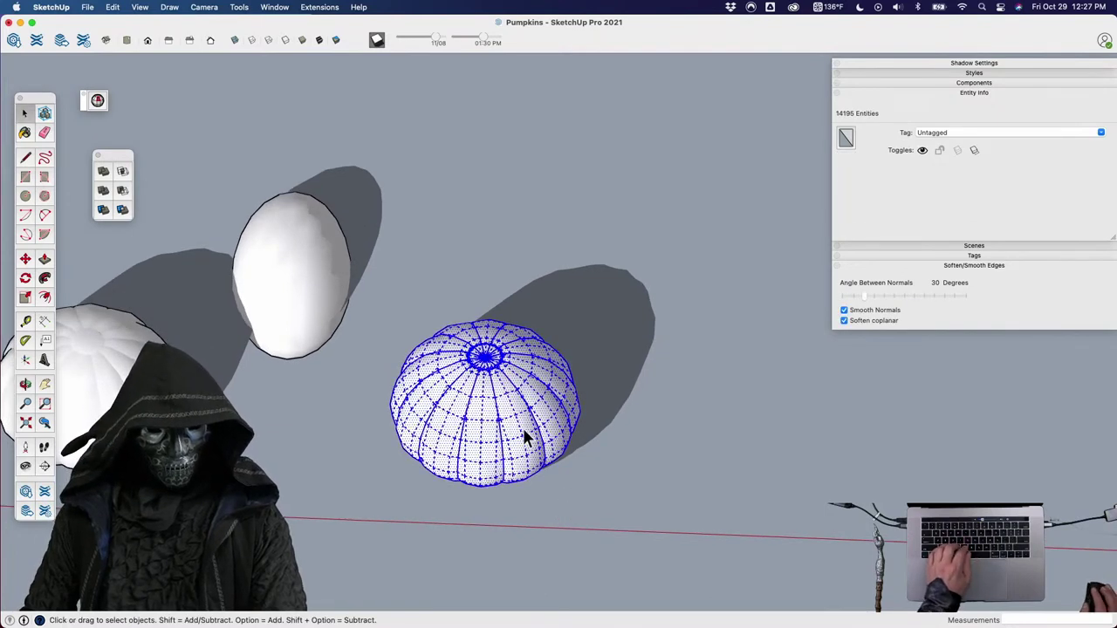
key(g)
scroll(602, 492, down, 3)
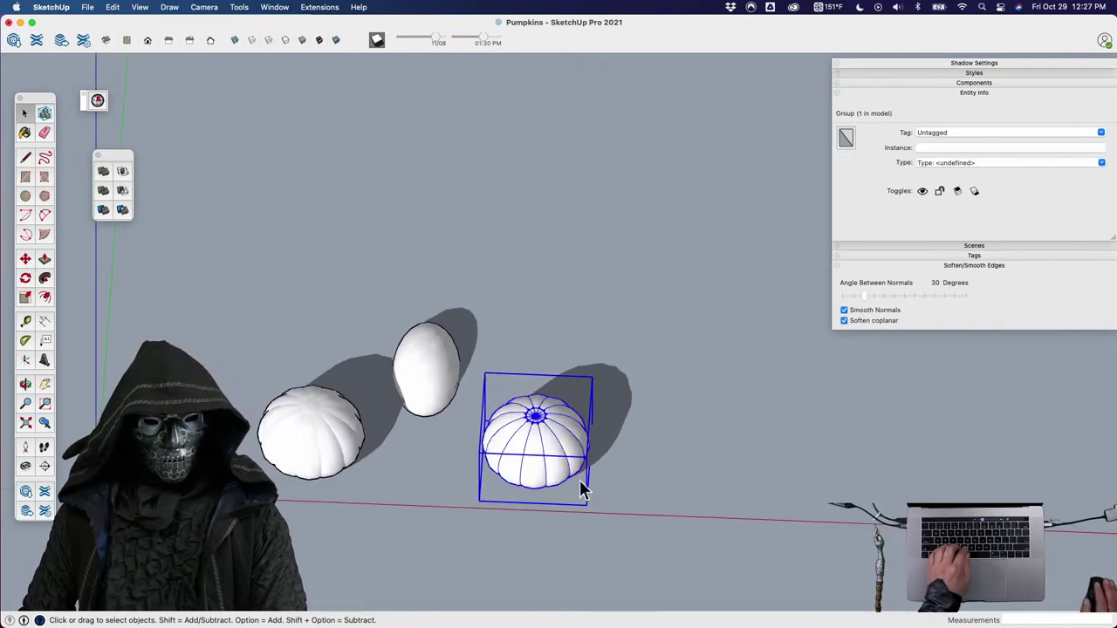
Paint the grouped pumpkin light orange using a brightened color, clear the selection, and close the color picker.
click(25, 133)
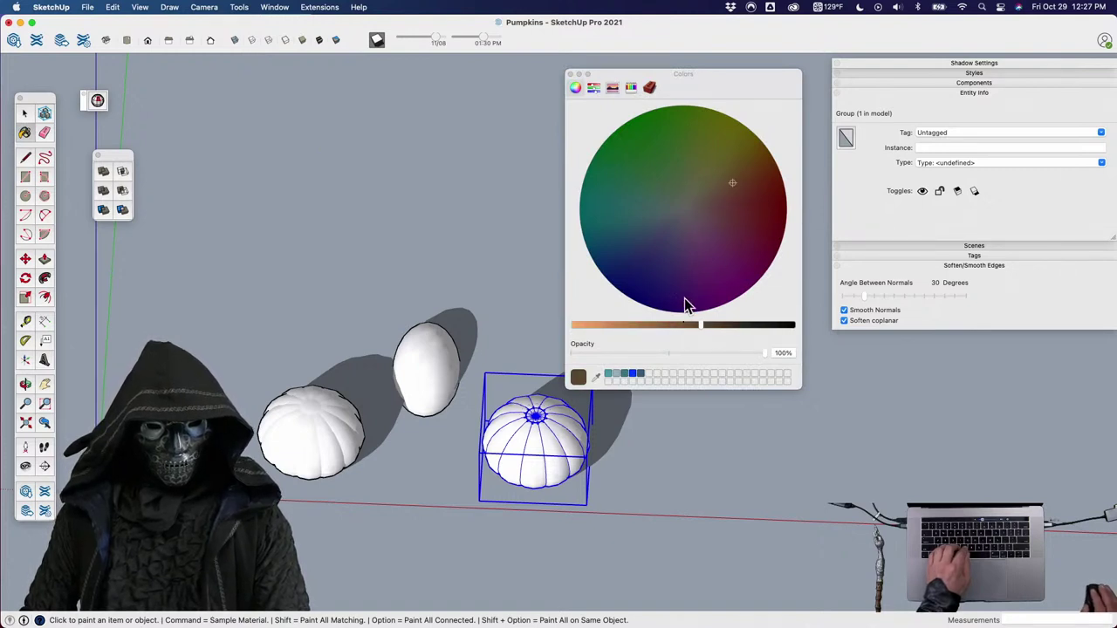
click(665, 326)
click(567, 442)
mouse_move(531, 451)
shift+middle_down()
mouse_move(513, 433)
mouse_move(474, 429)
mouse_move(417, 283)
shift+middle_up()
click(618, 326)
key(b)
click(544, 416)
key(space)
click(523, 374)
middle_drag(523, 374, 436, 325)
mouse_move(728, 87)
mouse_down()
mouse_move(761, 73)
mouse_move(744, 89)
mouse_up()
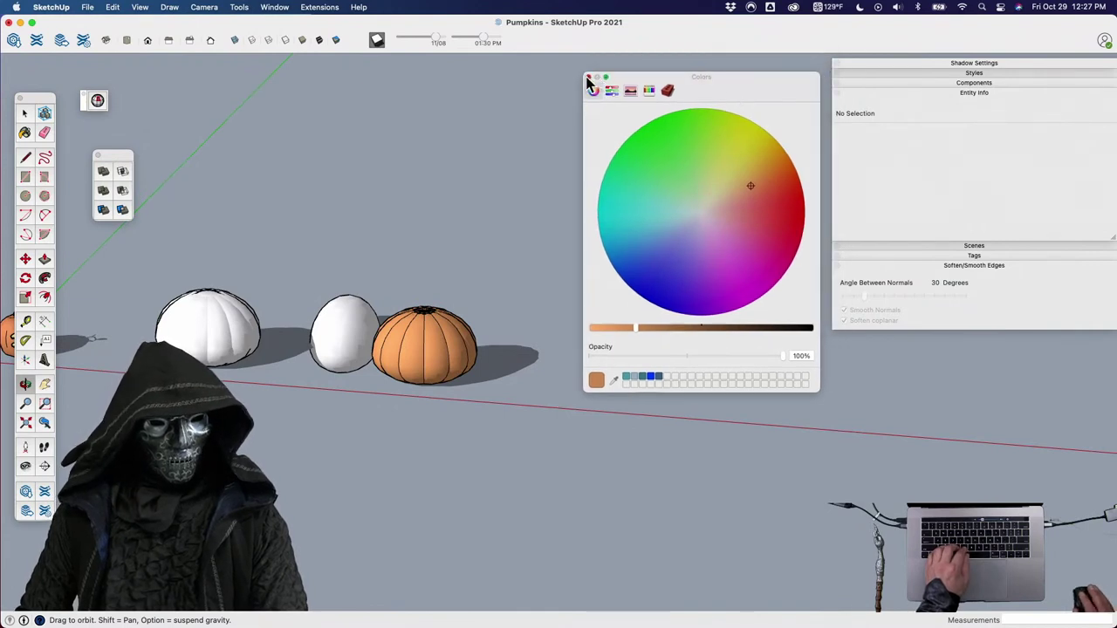
click(588, 79)
Draw a large rectangle of about 701,800 ft² on the ground across the red axis, beyond the pumpkins.
middle_drag(506, 242, 236, 283)
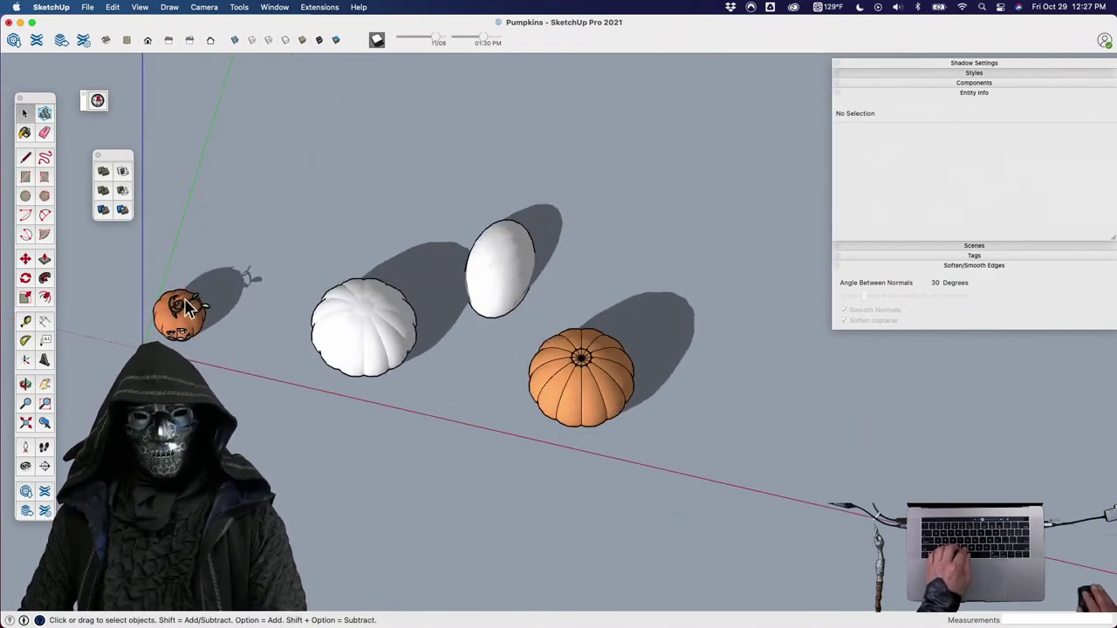
shift+middle_drag(651, 377, 436, 354)
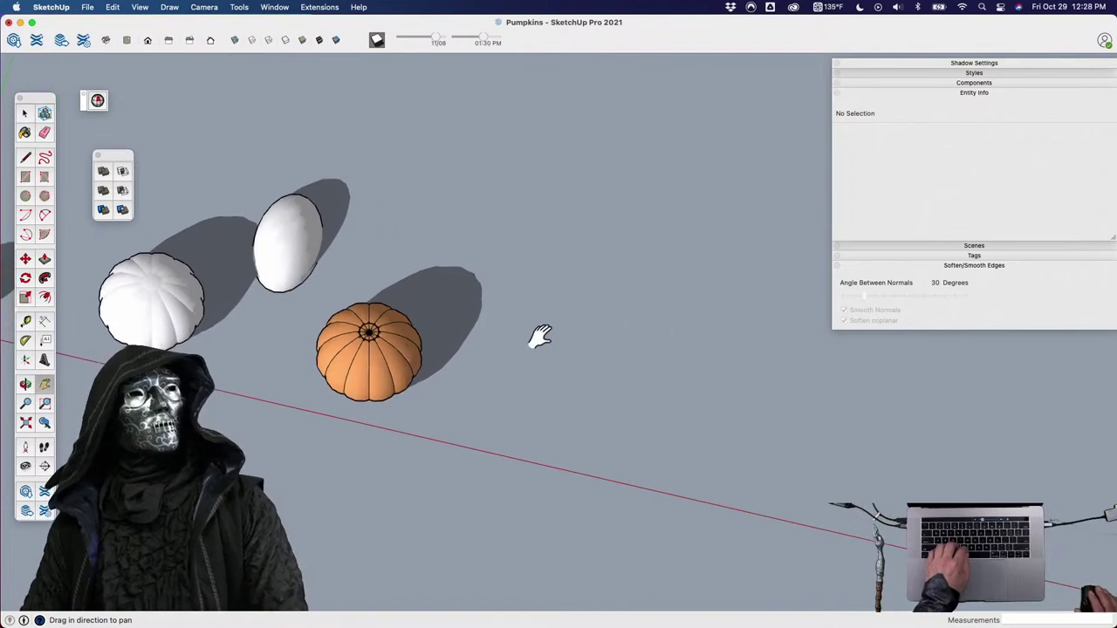
mouse_move(536, 337)
shift+middle_down()
mouse_move(410, 358)
mouse_move(337, 387)
mouse_move(316, 424)
mouse_move(550, 342)
shift+middle_up()
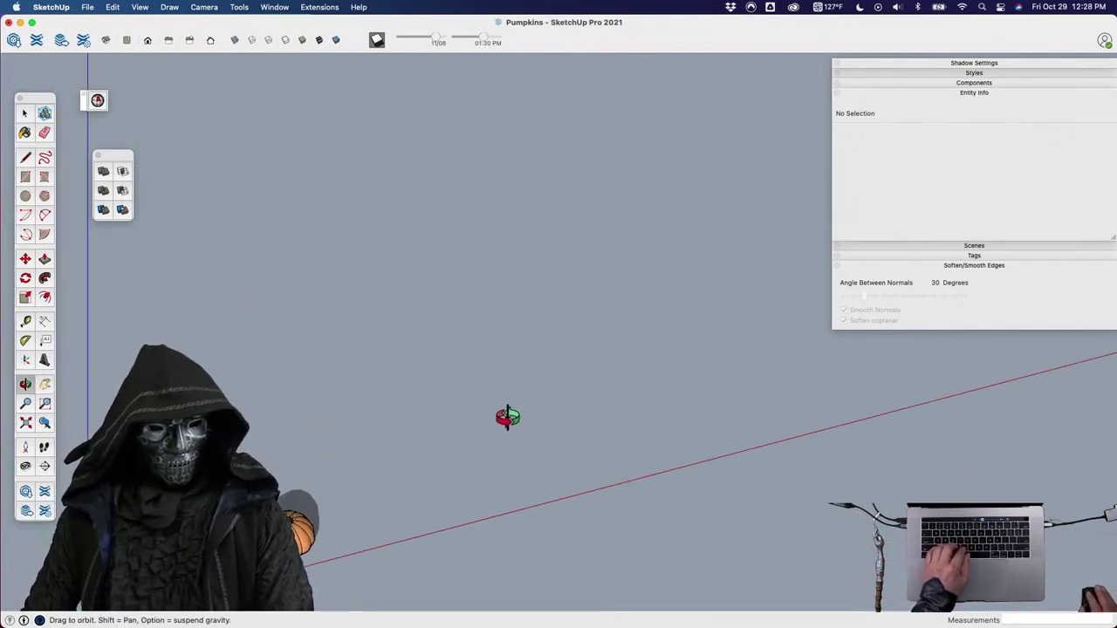
middle_drag(371, 454, 446, 345)
scroll(526, 378, down, 6)
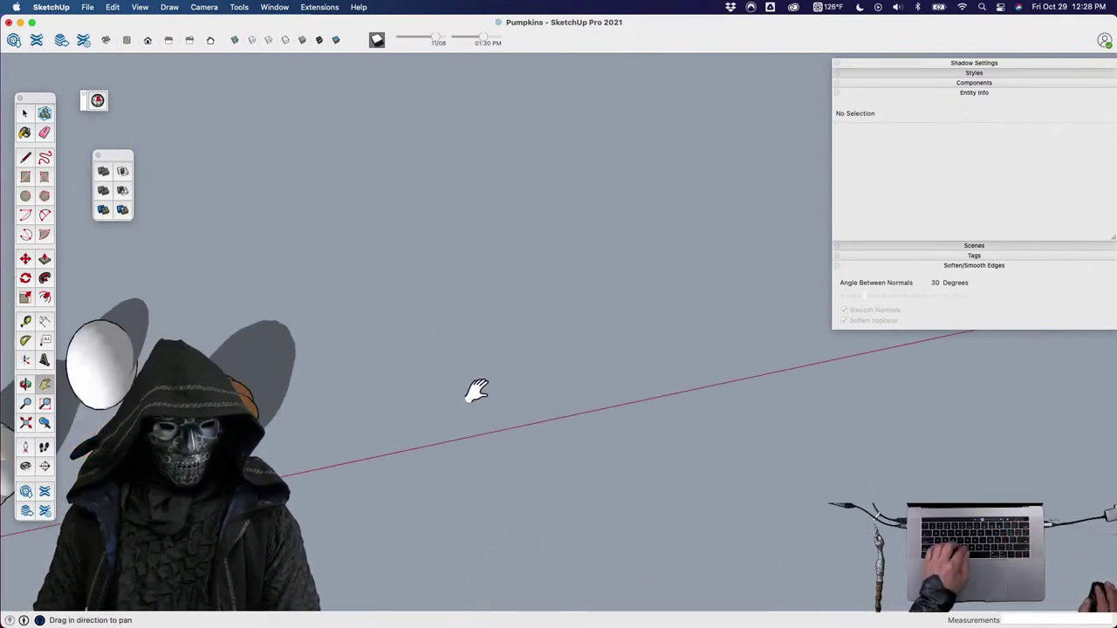
middle_drag(444, 392, 579, 322)
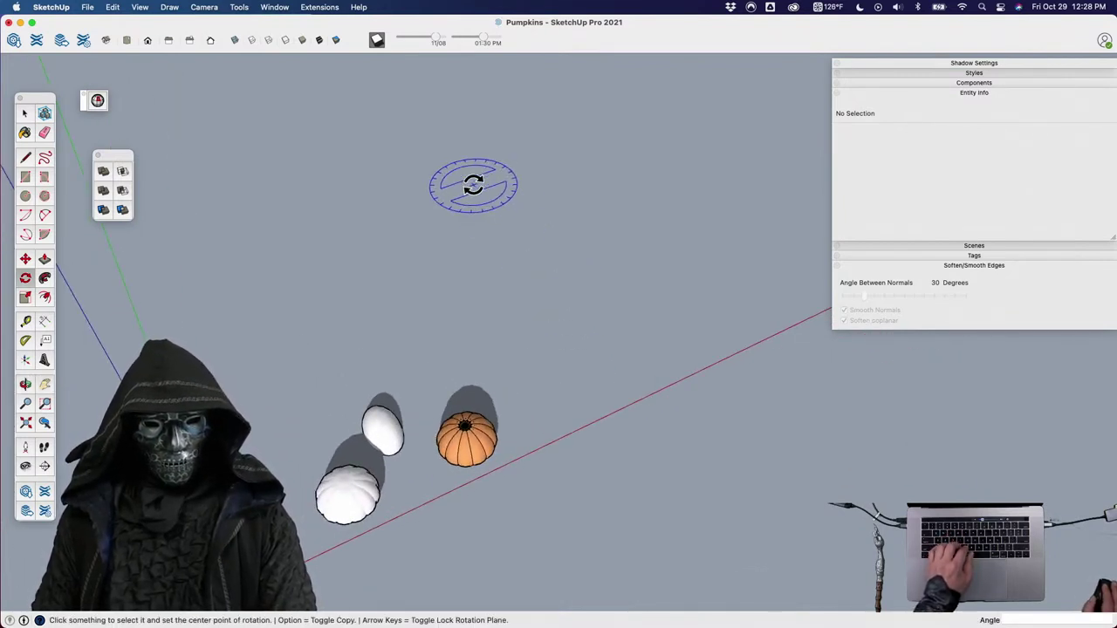
key(r)
click(451, 153)
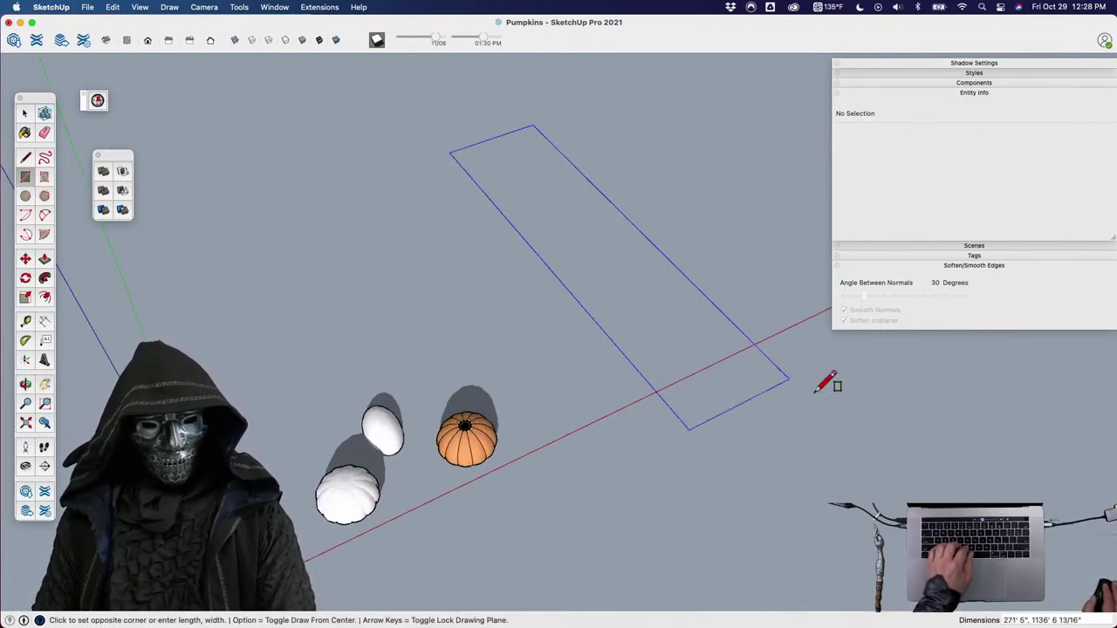
click(944, 404)
shift+middle_drag(743, 411, 725, 312)
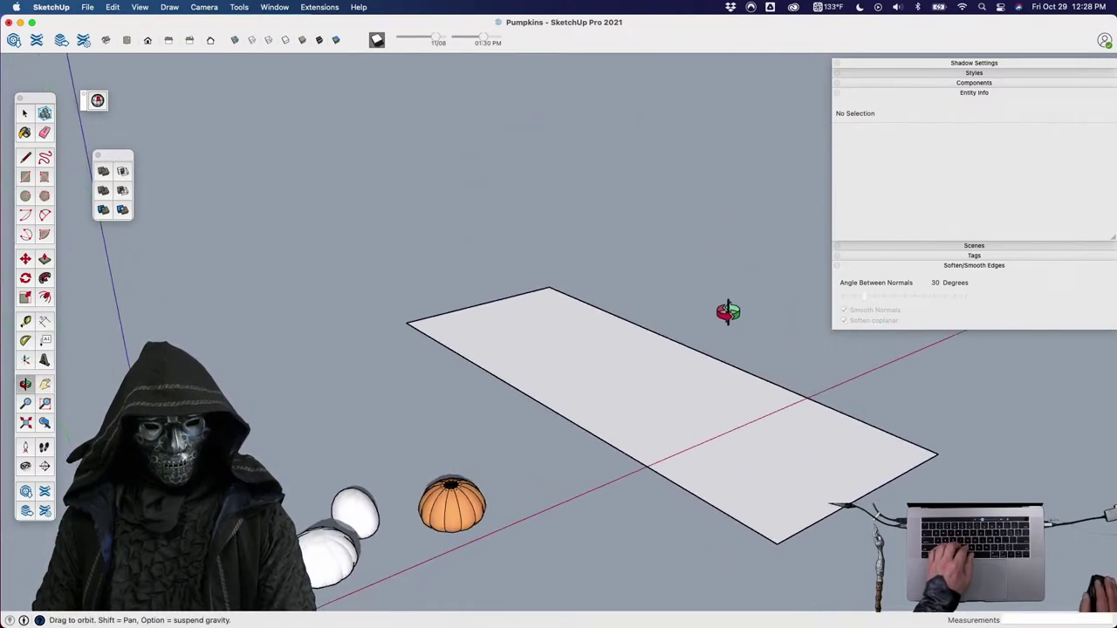
Extrude the large rectangle upward about 680 feet into a solid block.
key(p)
click(693, 437)
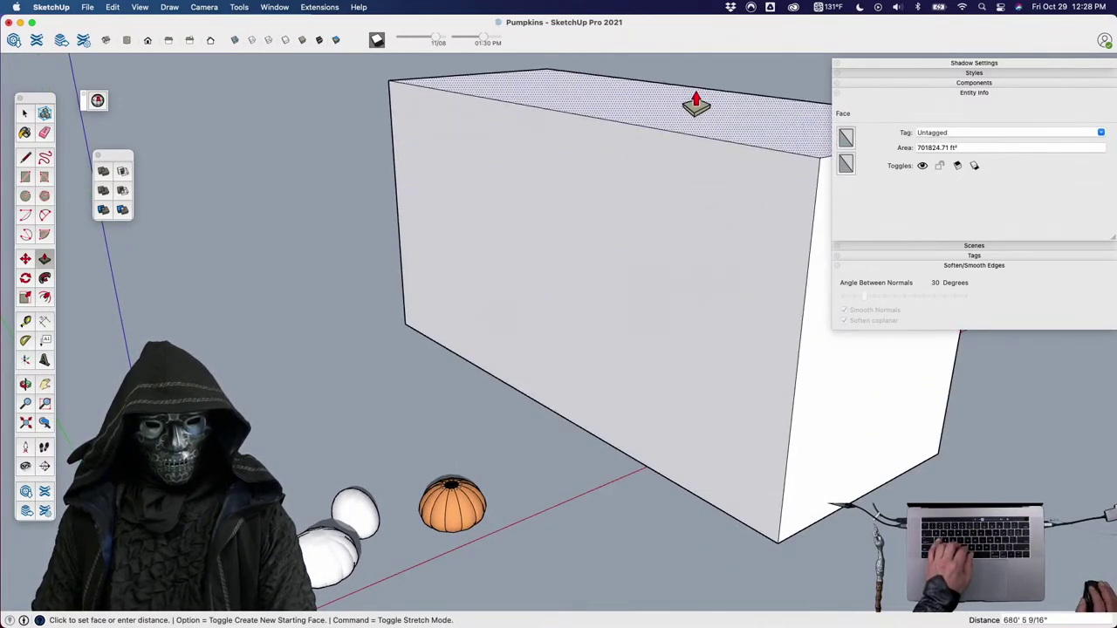
click(695, 107)
middle_drag(582, 235, 637, 514)
shift+middle_drag(563, 358, 553, 452)
key(a)
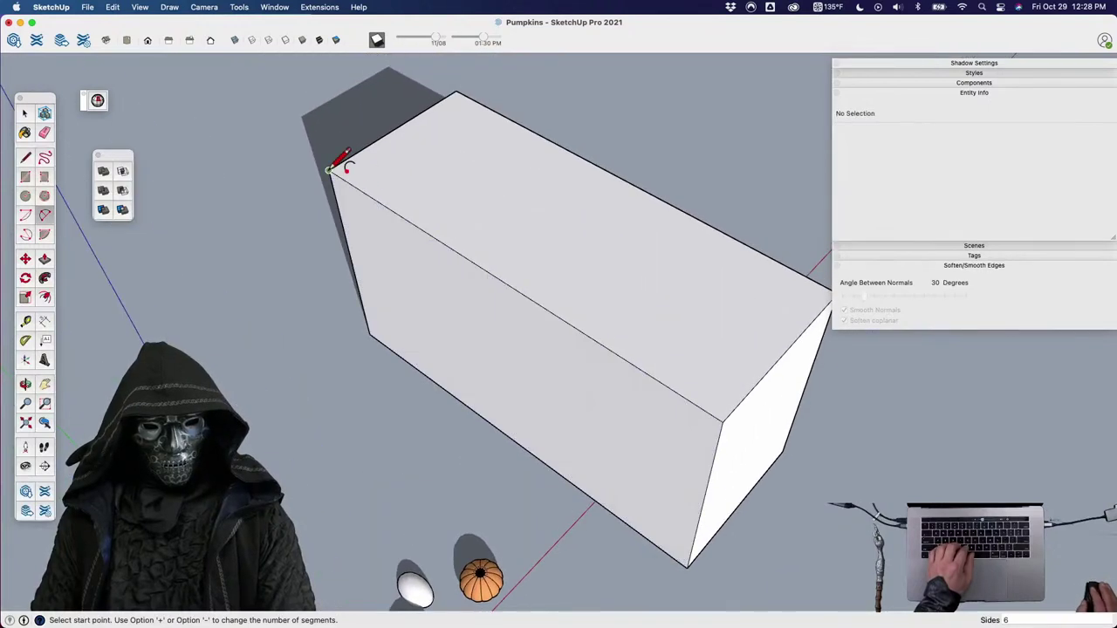
click(329, 170)
click(723, 421)
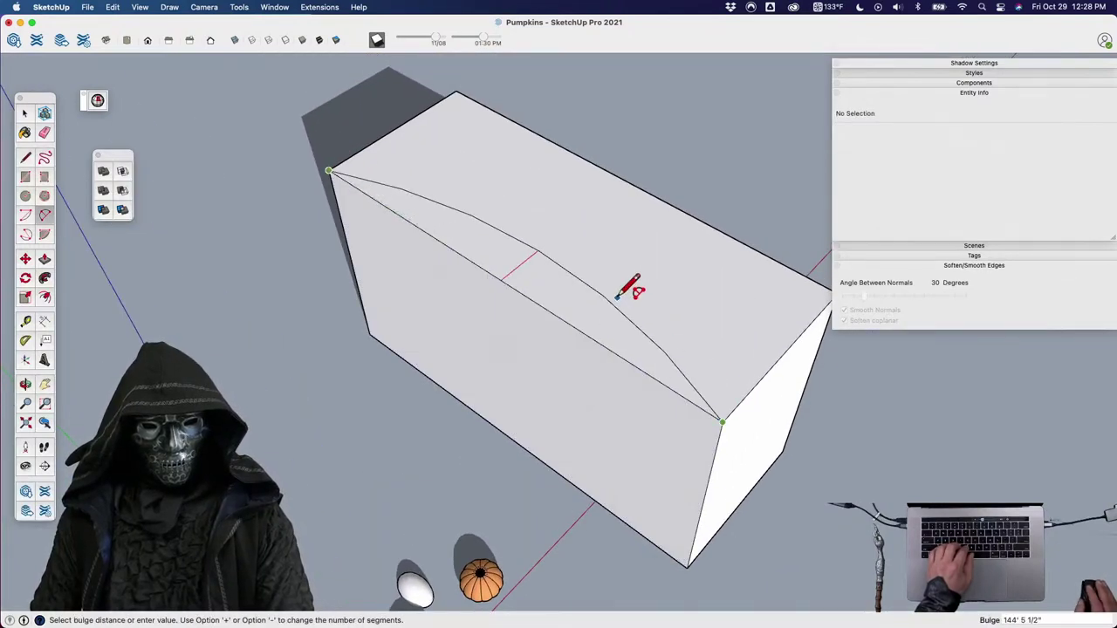
key(space)
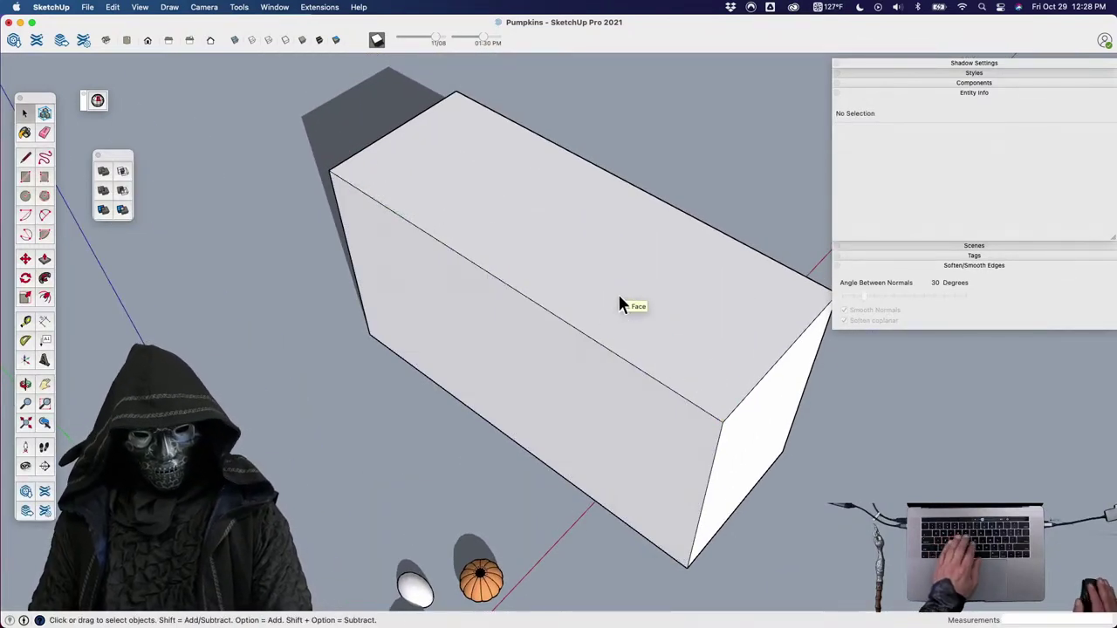
Draw a 12-segment arc along the block's long upper edge and push the cut-off sliver down through the block to leave a concave face.
key(a)
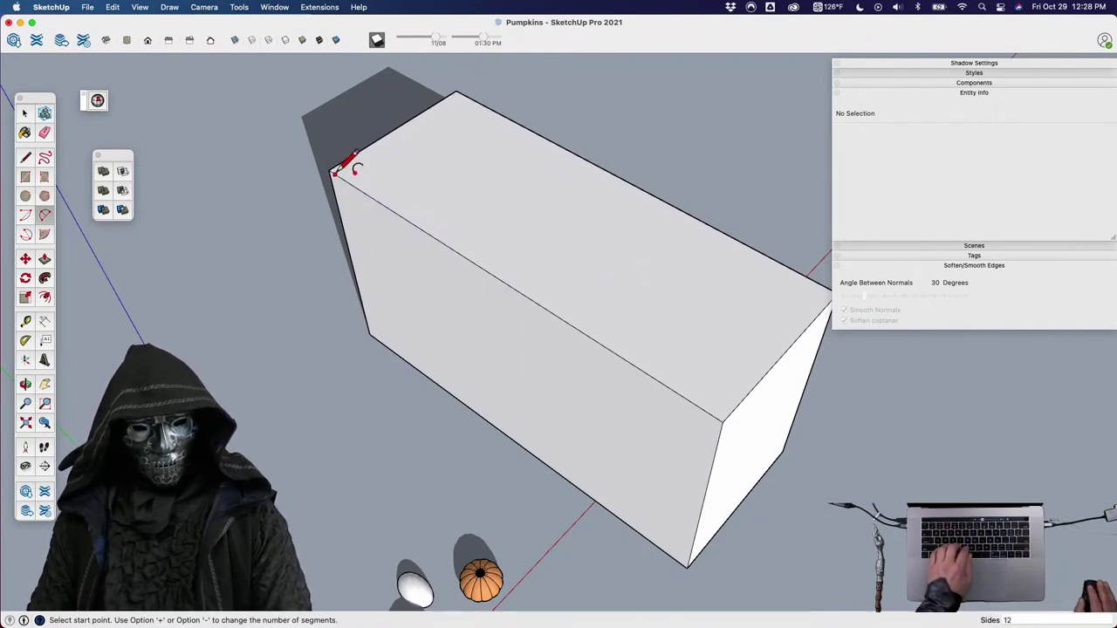
click(329, 170)
click(722, 421)
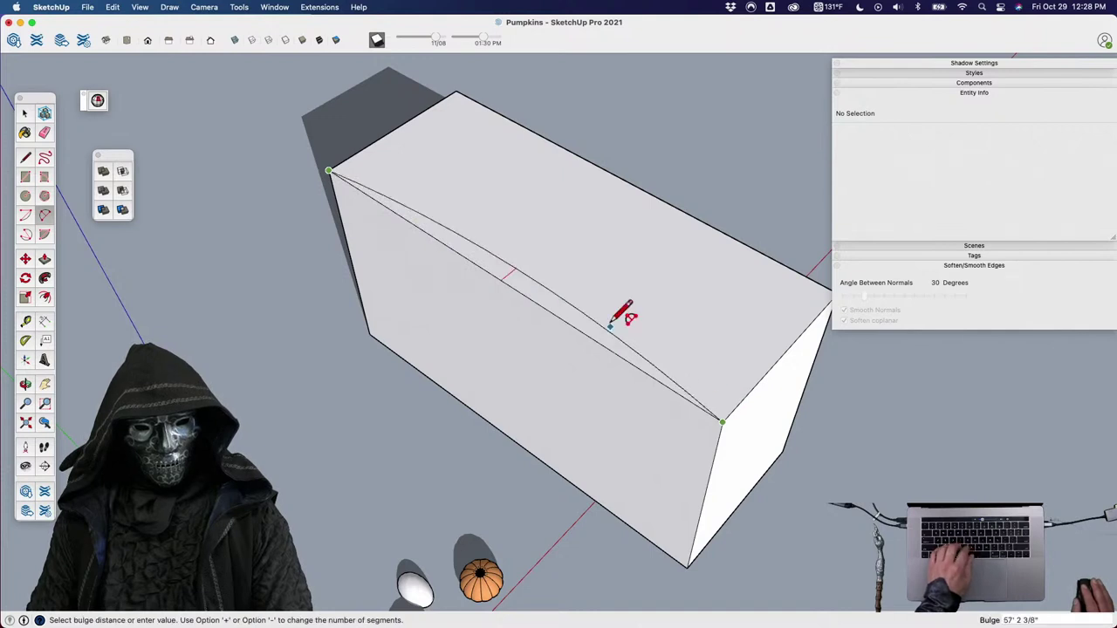
click(565, 310)
key(p)
click(565, 313)
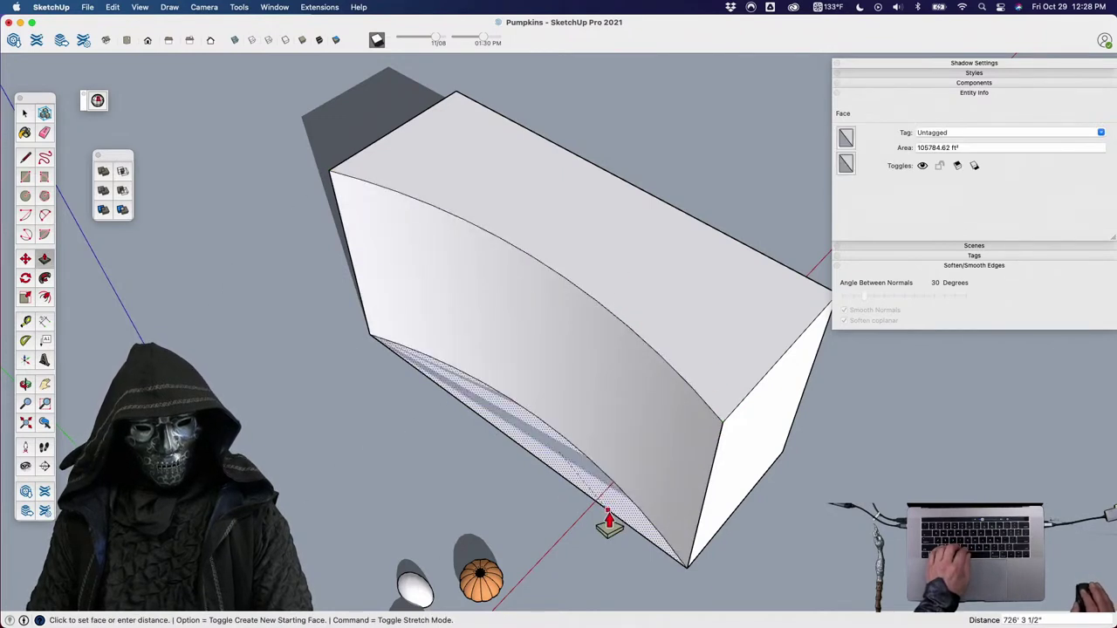
click(606, 457)
Paint the block's concave face with the current light orange color.
middle_drag(576, 471, 554, 320)
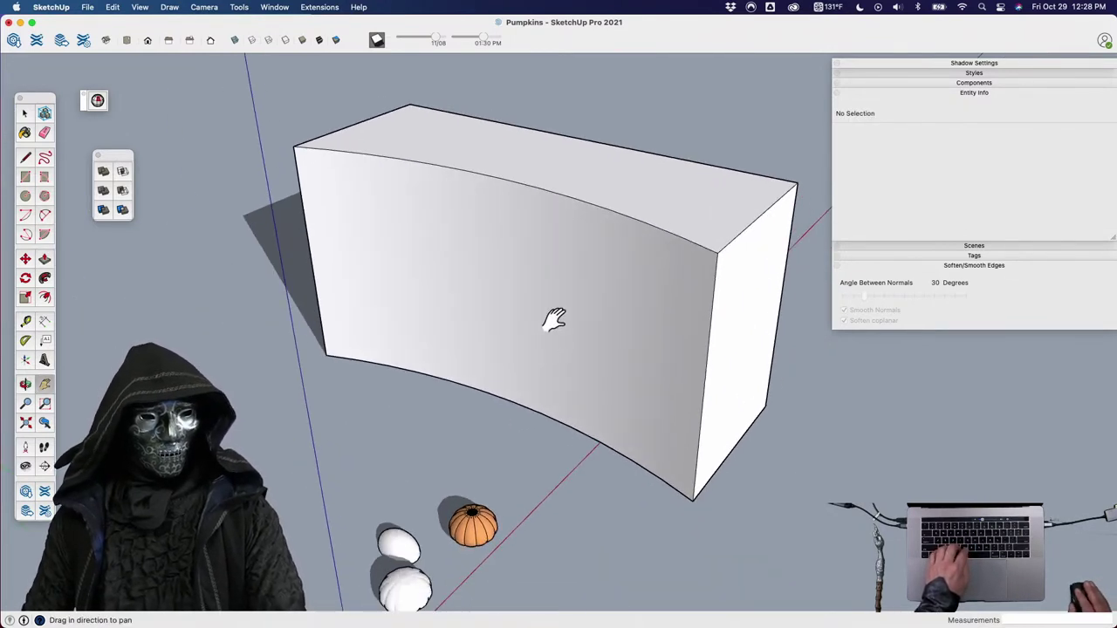
click(25, 133)
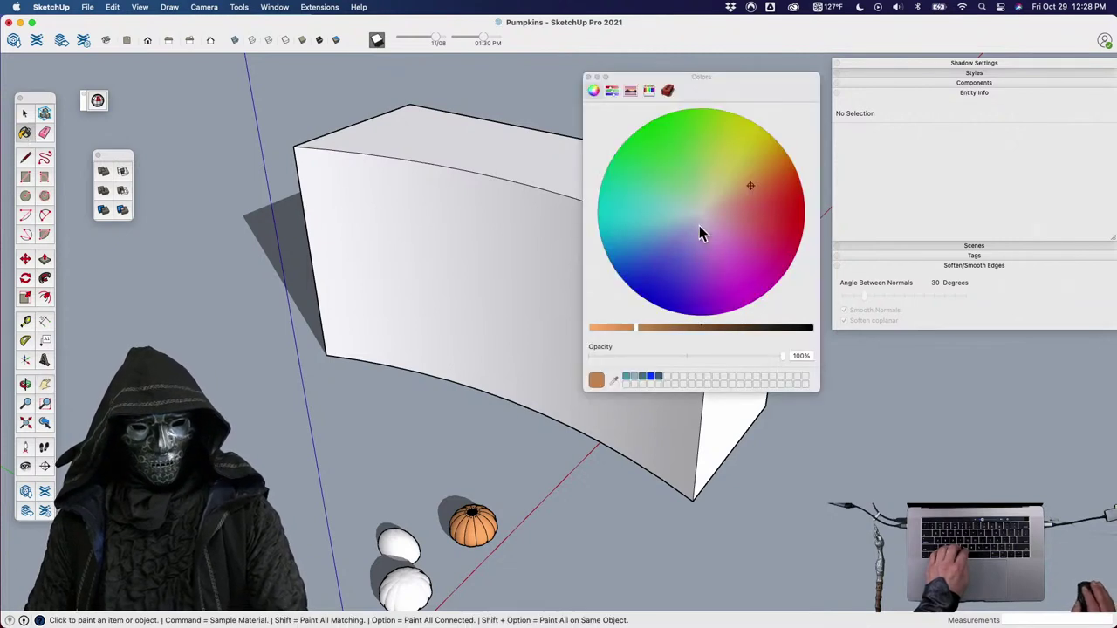
click(521, 273)
key(space)
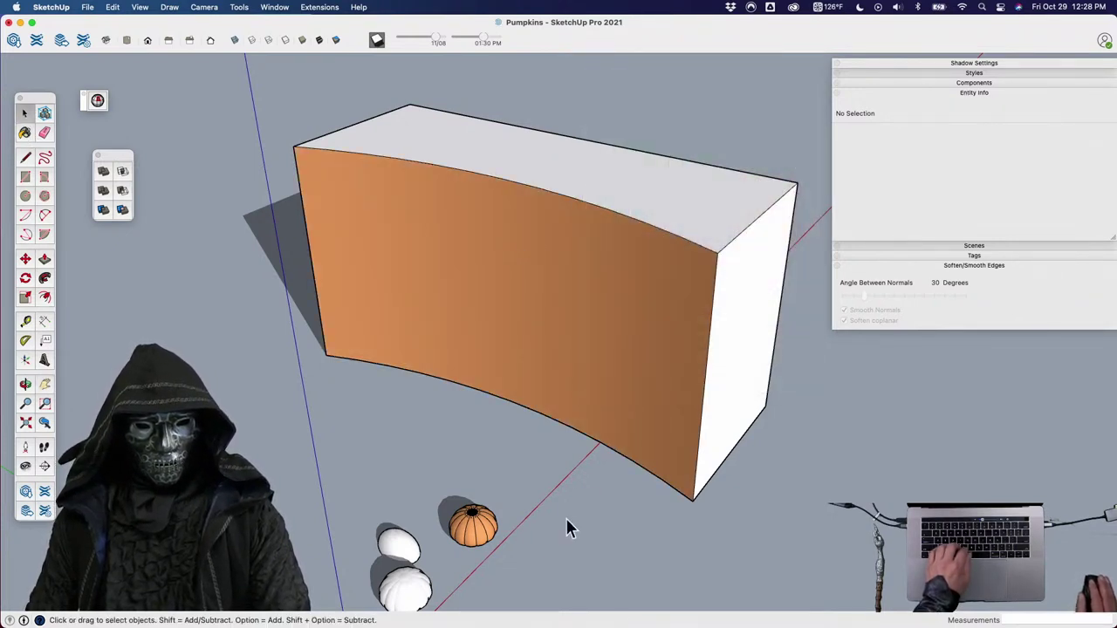
View the orange curved face head-on and set the shadow light to 100 and dark to 31.
middle_drag(532, 407, 748, 280)
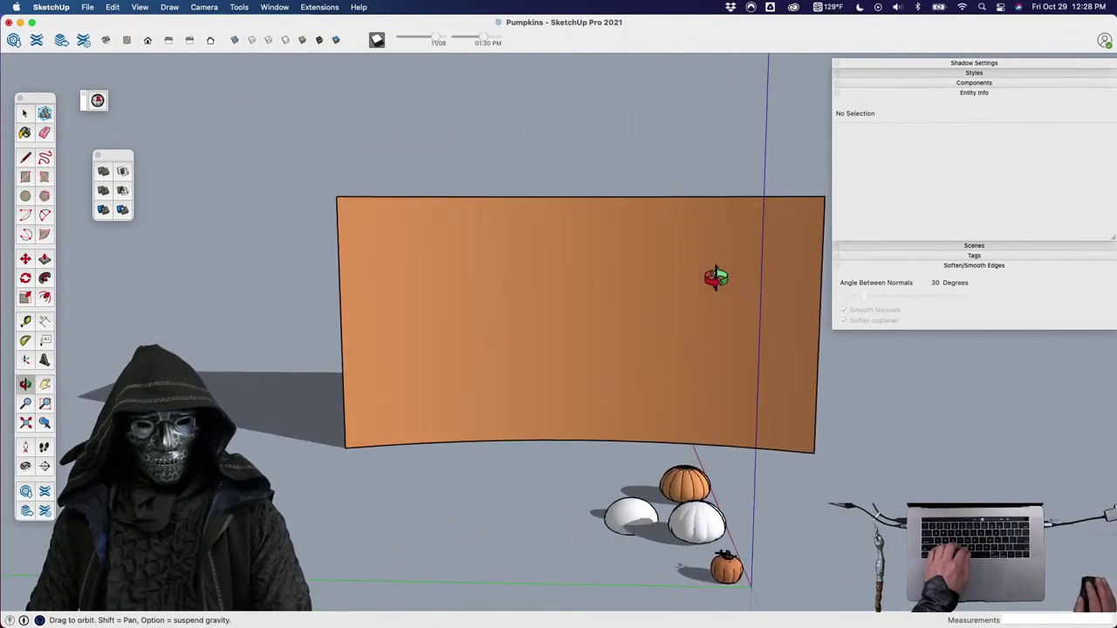
scroll(715, 277, up, 4)
key(h)
drag(643, 324, 704, 273)
key(z)
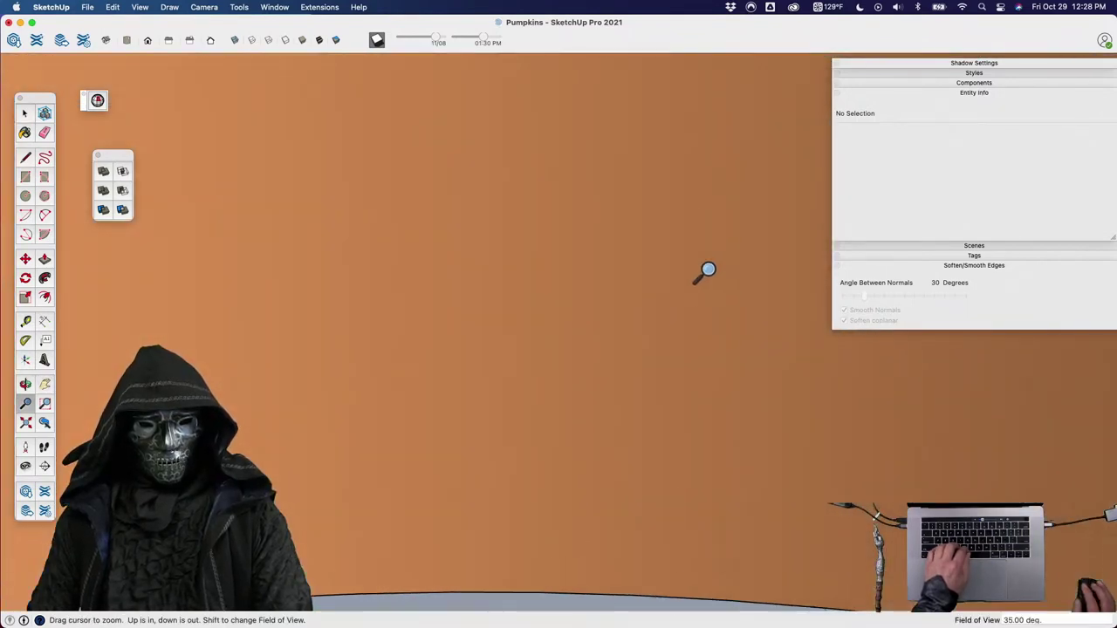
scroll(707, 271, up, 1)
key(h)
scroll(619, 315, up, 2)
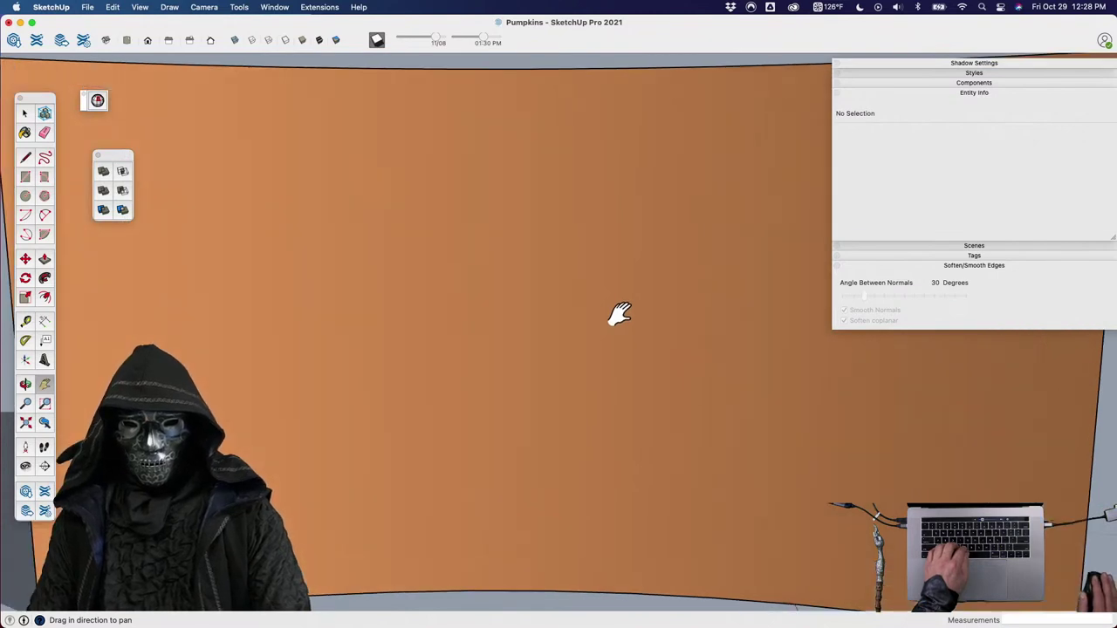
click(1001, 63)
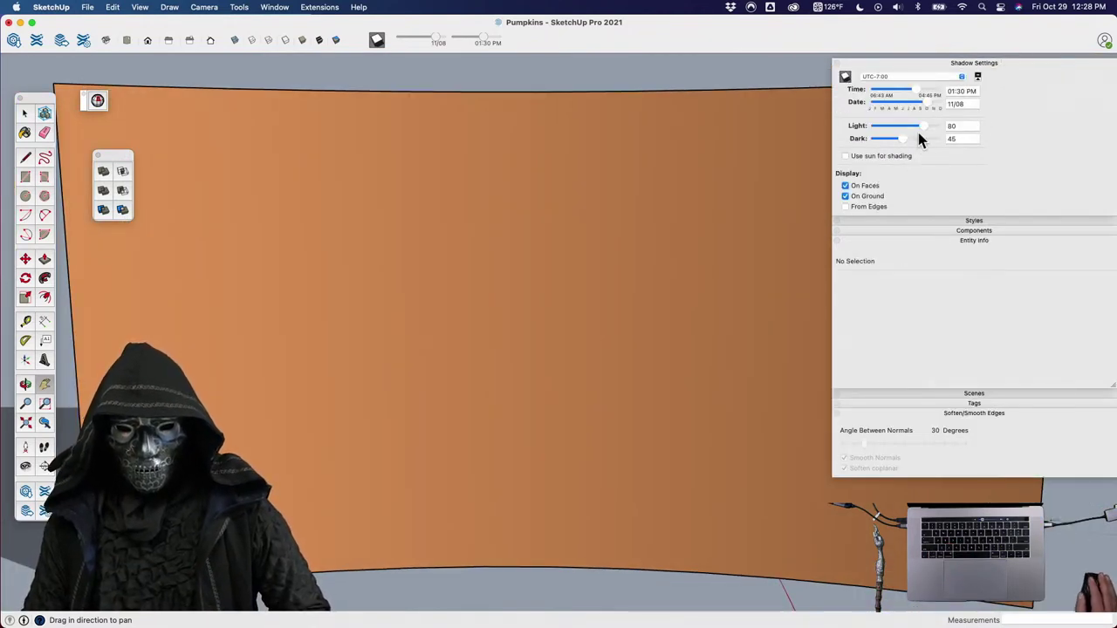
mouse_move(922, 129)
mouse_down()
mouse_move(952, 129)
mouse_move(891, 137)
mouse_up()
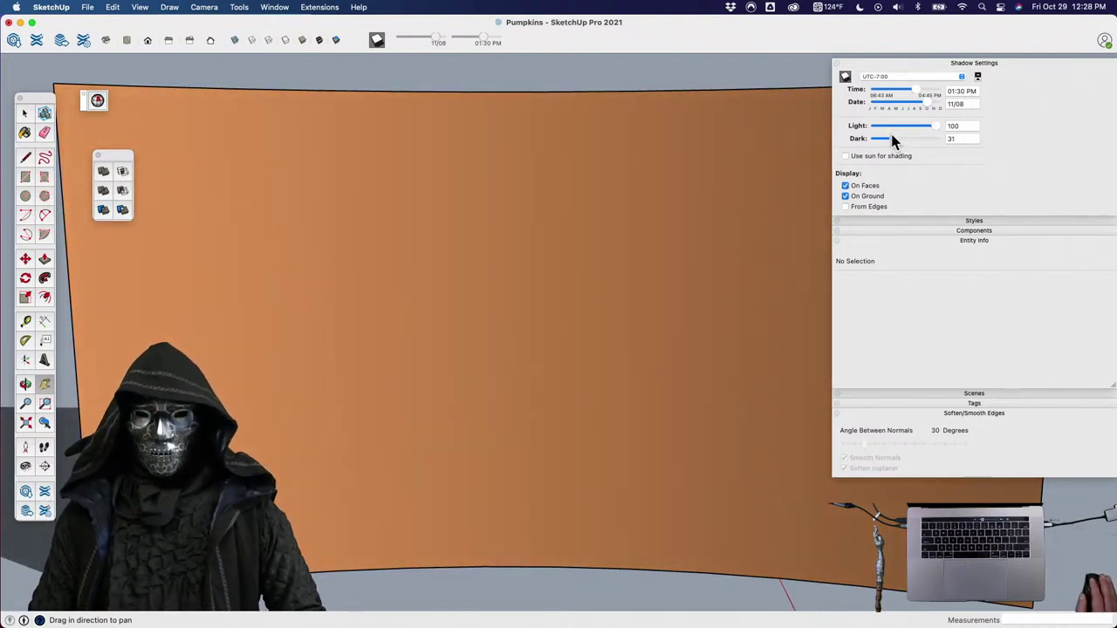
click(893, 63)
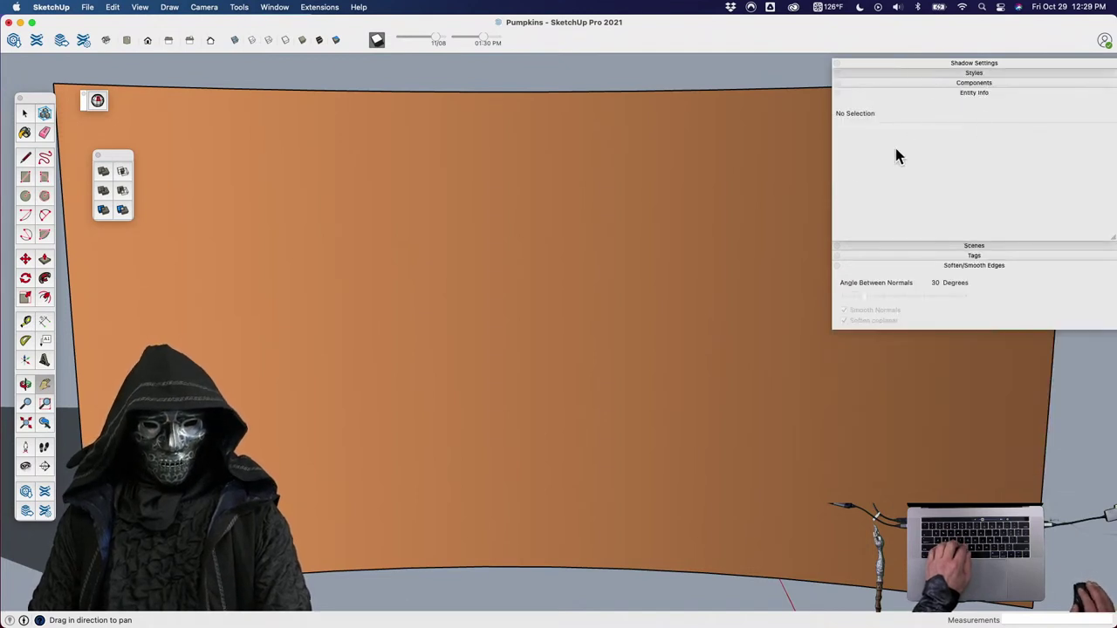
Fill the view with the orange gradient and export it to the Desktop as a JPEG image named Pumpkins-gradient.
key(z)
drag(636, 302, 636, 242)
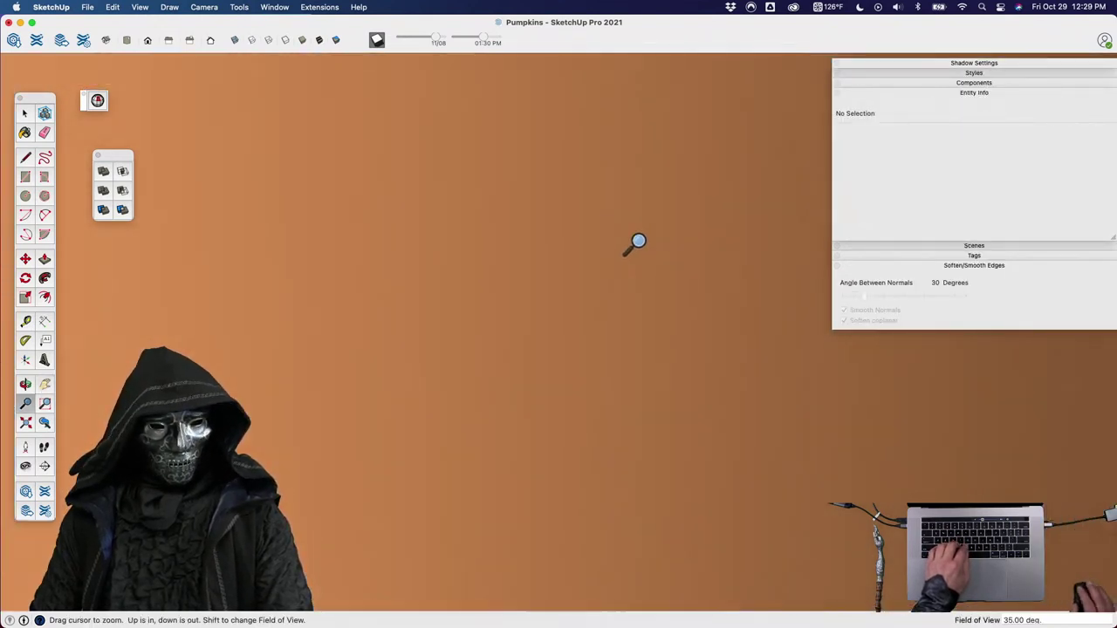
key(space)
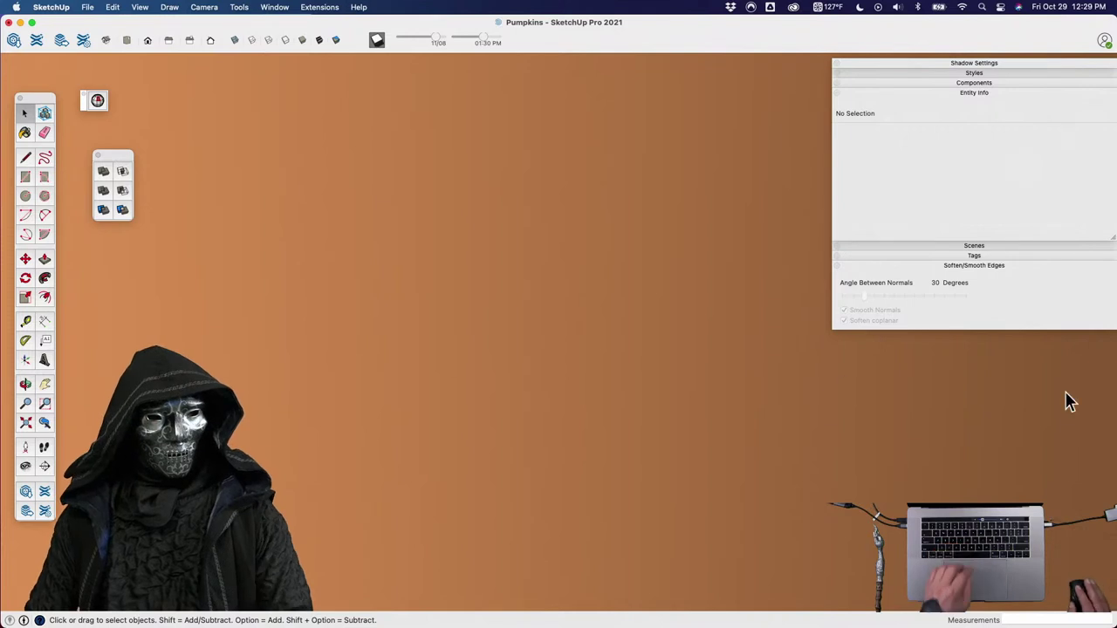
click(88, 7)
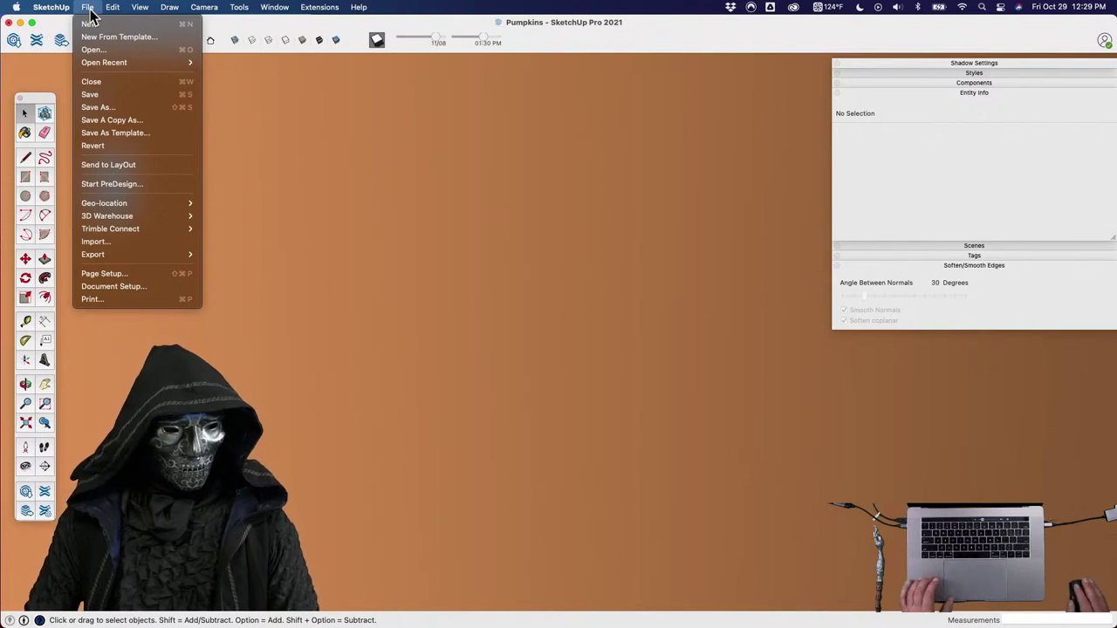
mouse_move(182, 257)
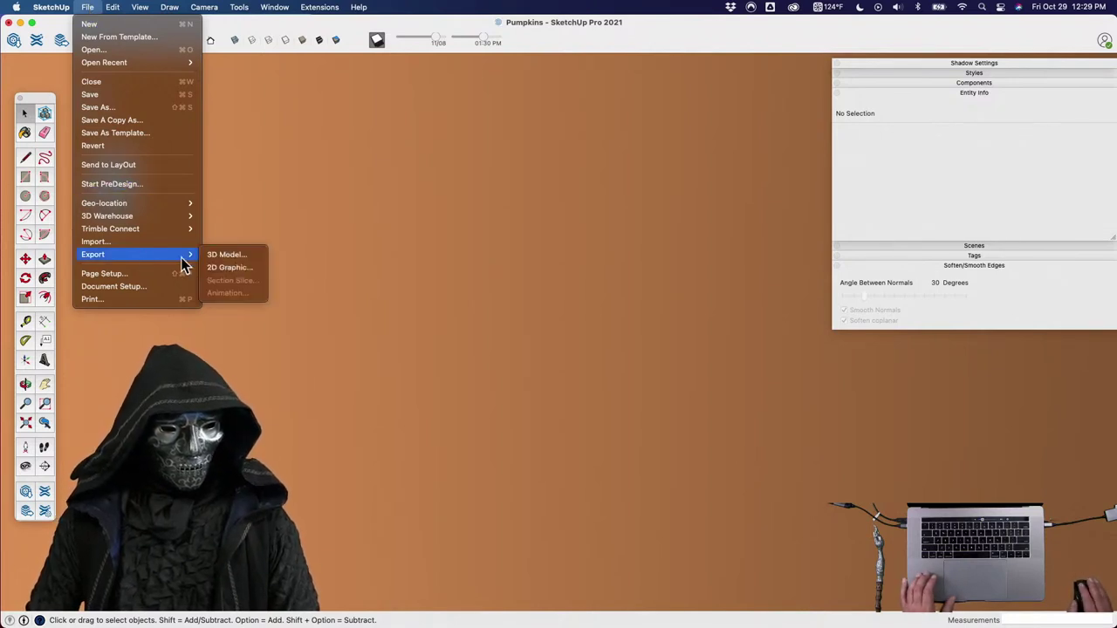
click(229, 267)
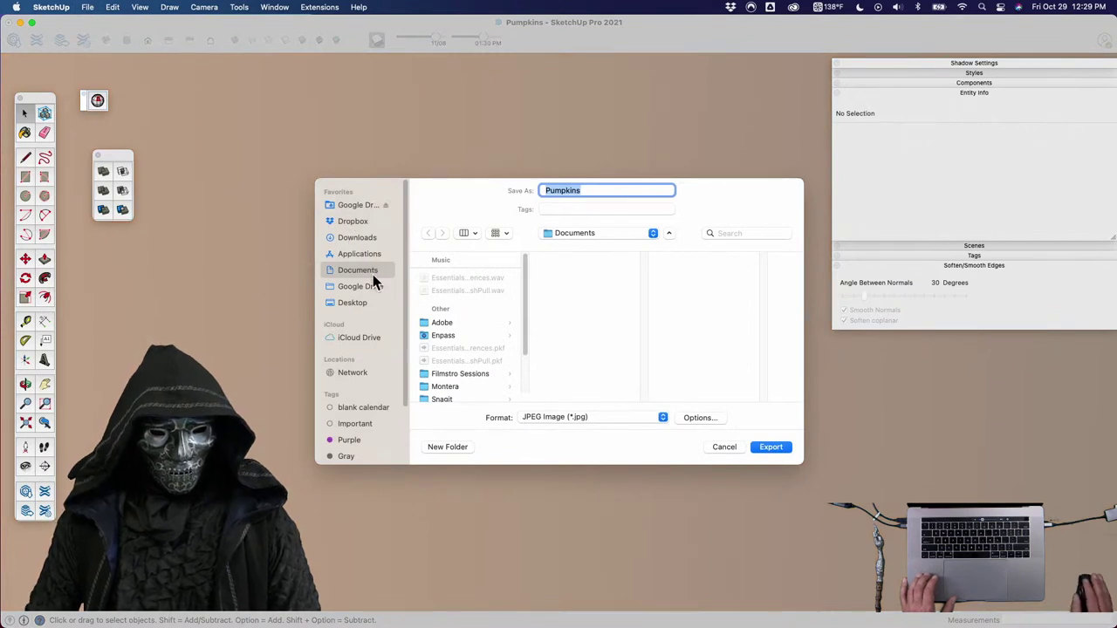
click(349, 302)
click(595, 190)
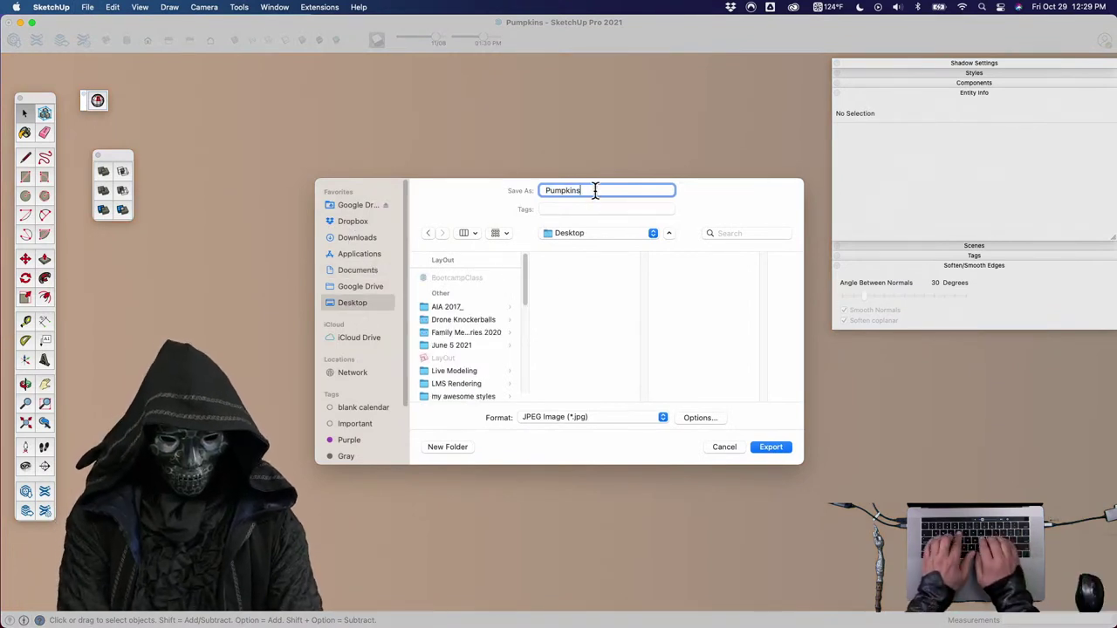
text(-gradient)
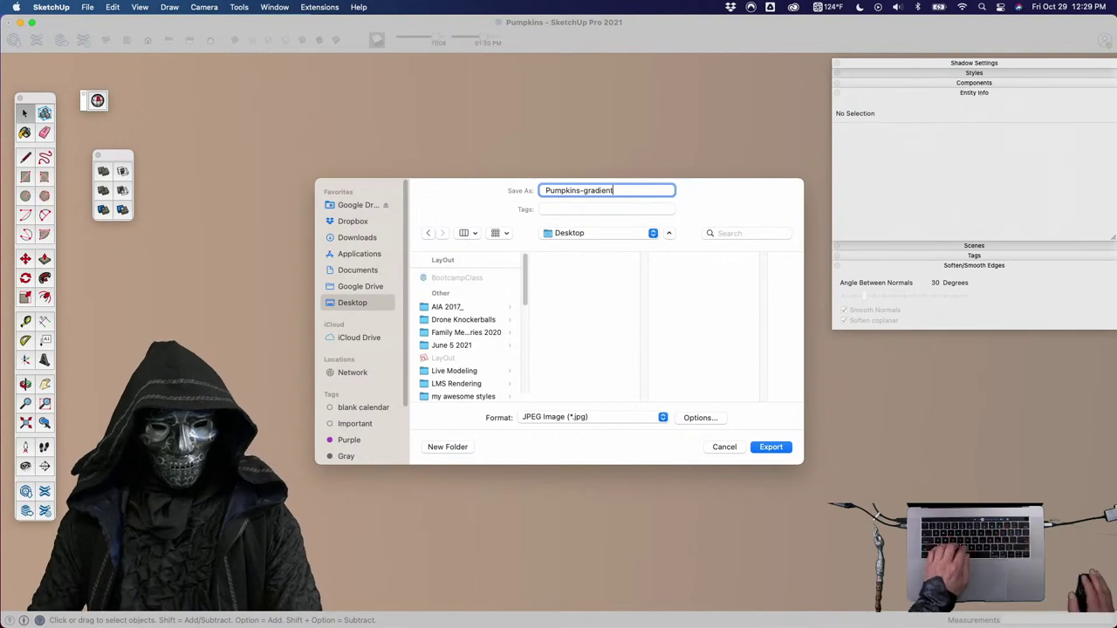
key(Return)
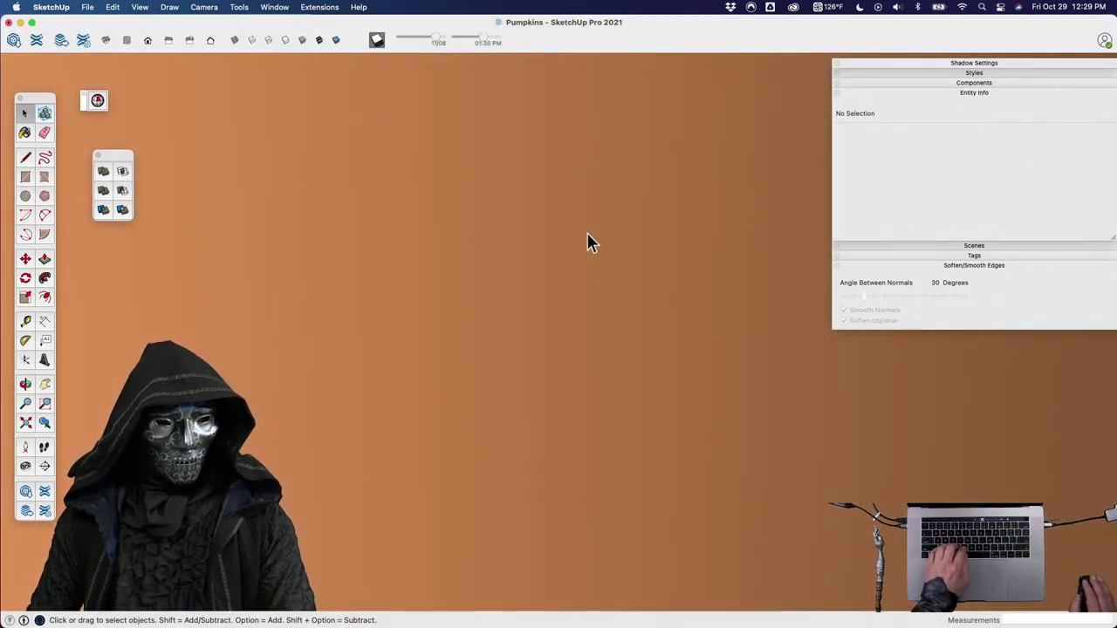
Select all connected geometry of the curved orange block and delete it.
scroll(260, 156, down, 8)
shift+middle_drag(456, 302, 407, 370)
click(637, 196)
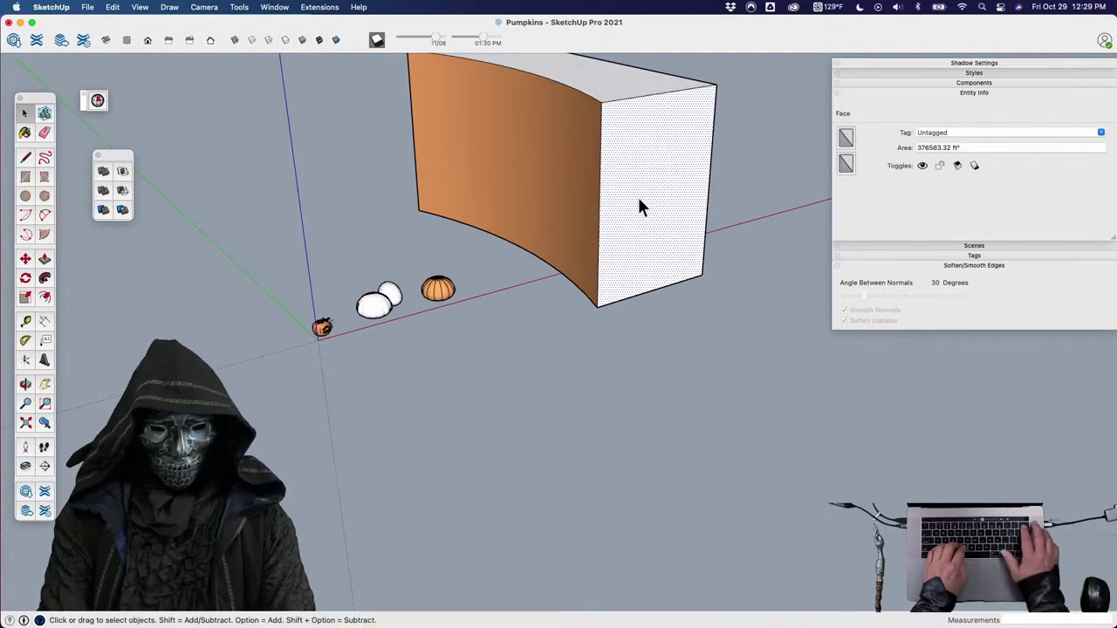
double_click(638, 196)
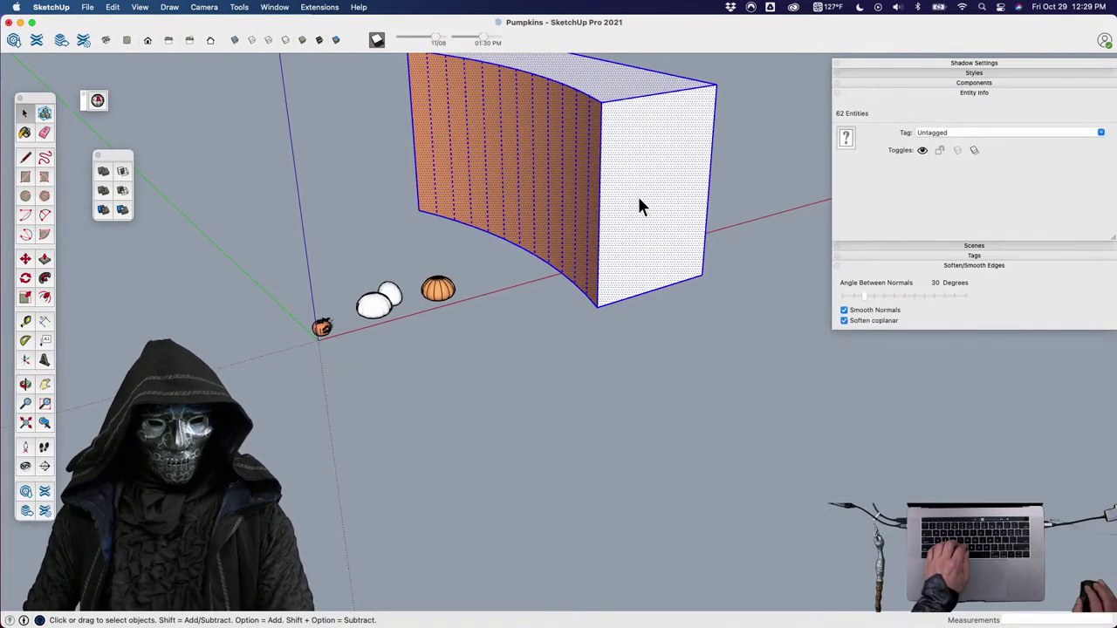
key(Delete)
Return to the pumpkins and shift the model window aside to expose the desktop files.
middle_drag(449, 262, 493, 233)
scroll(515, 249, up, 5)
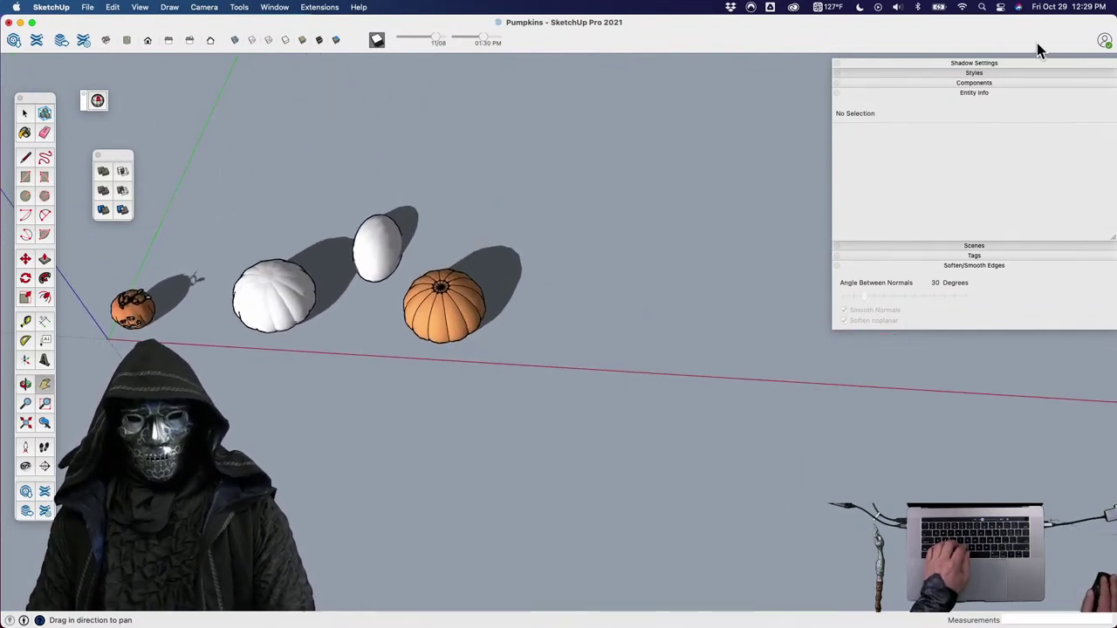
drag(965, 50, 917, 29)
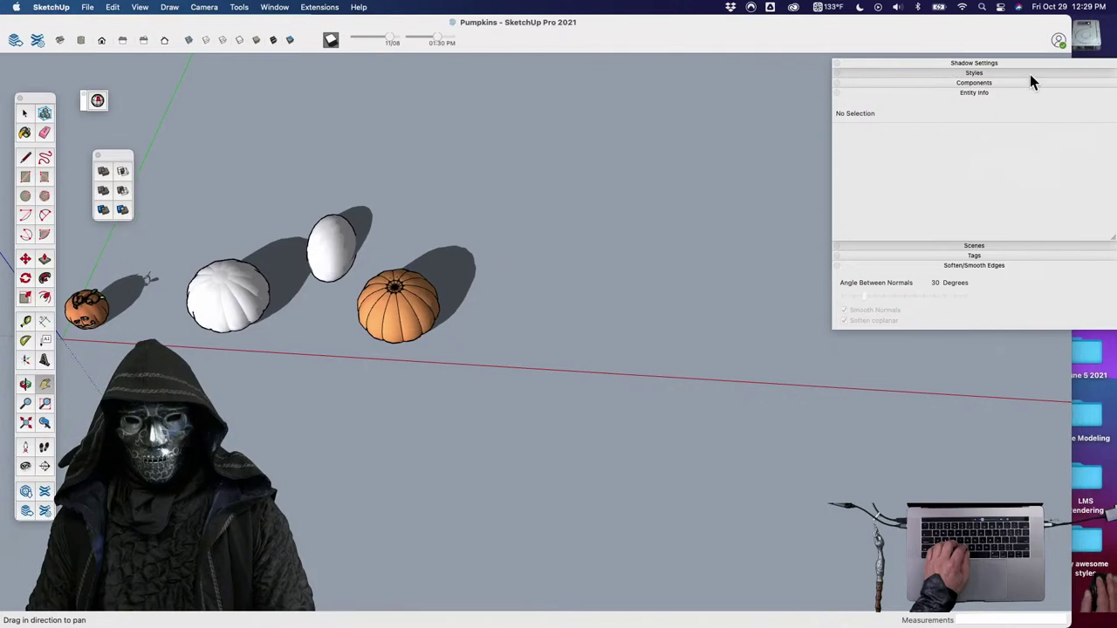
Shift the settings panels and model window aside, check the untagged files stack on the desktop, and return to the model.
drag(1025, 67, 913, 69)
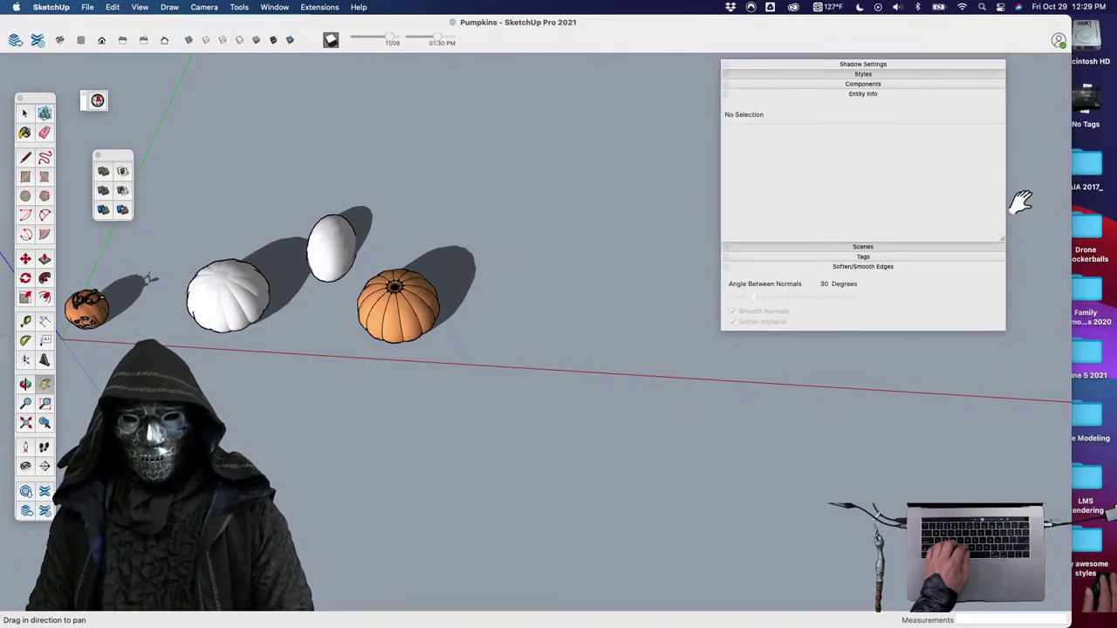
mouse_move(1028, 32)
mouse_down()
mouse_move(877, 2)
mouse_move(942, 40)
mouse_move(1009, 44)
mouse_up()
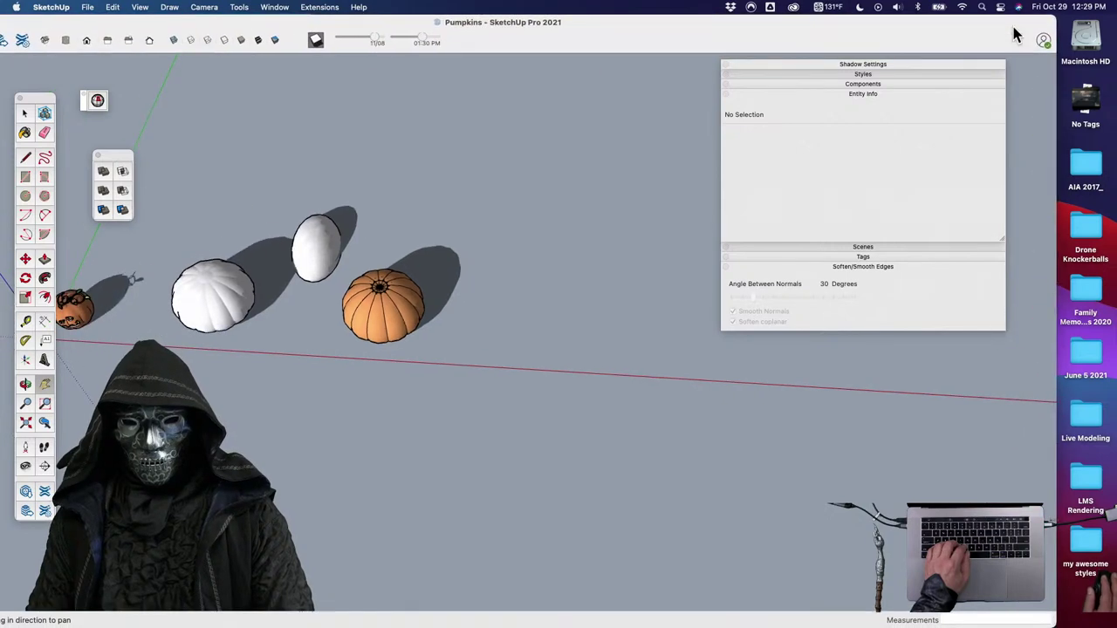
click(1089, 103)
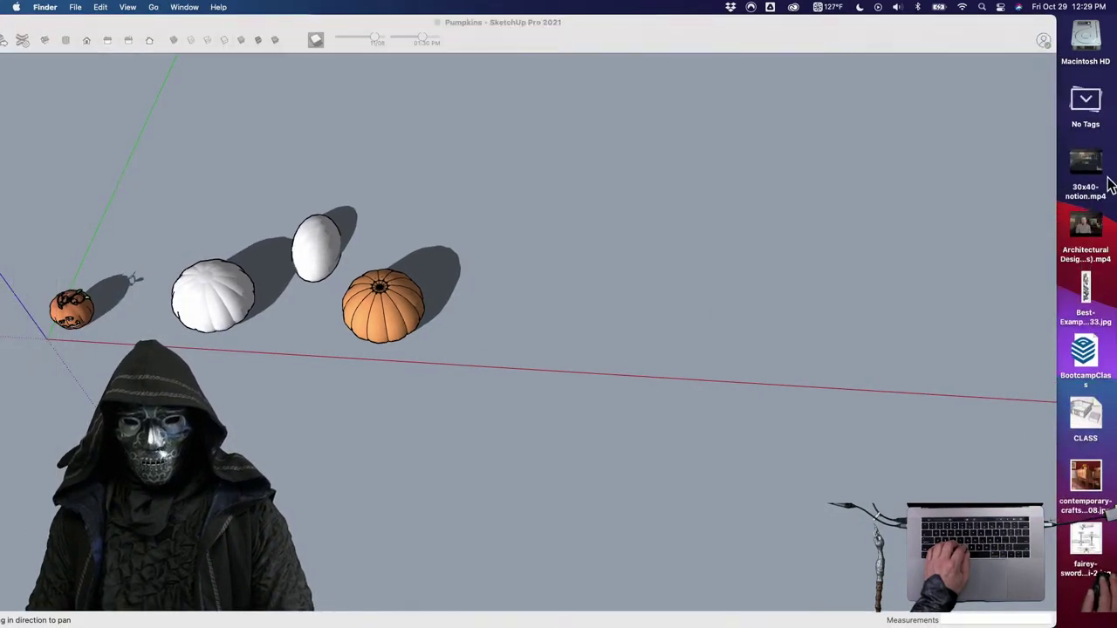
click(1090, 100)
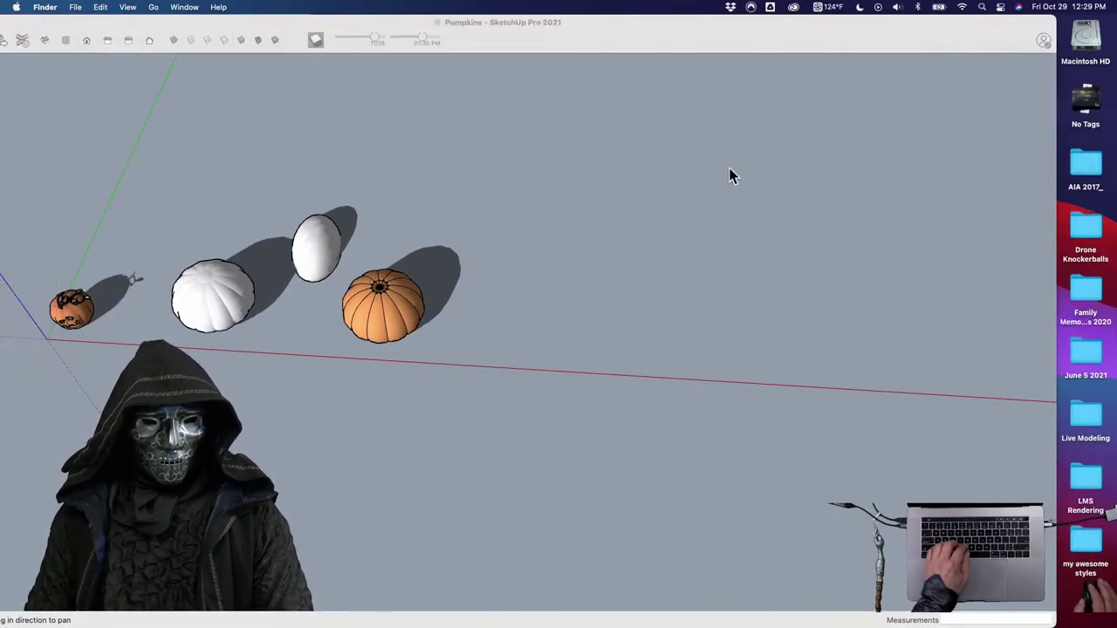
click(730, 172)
key(space)
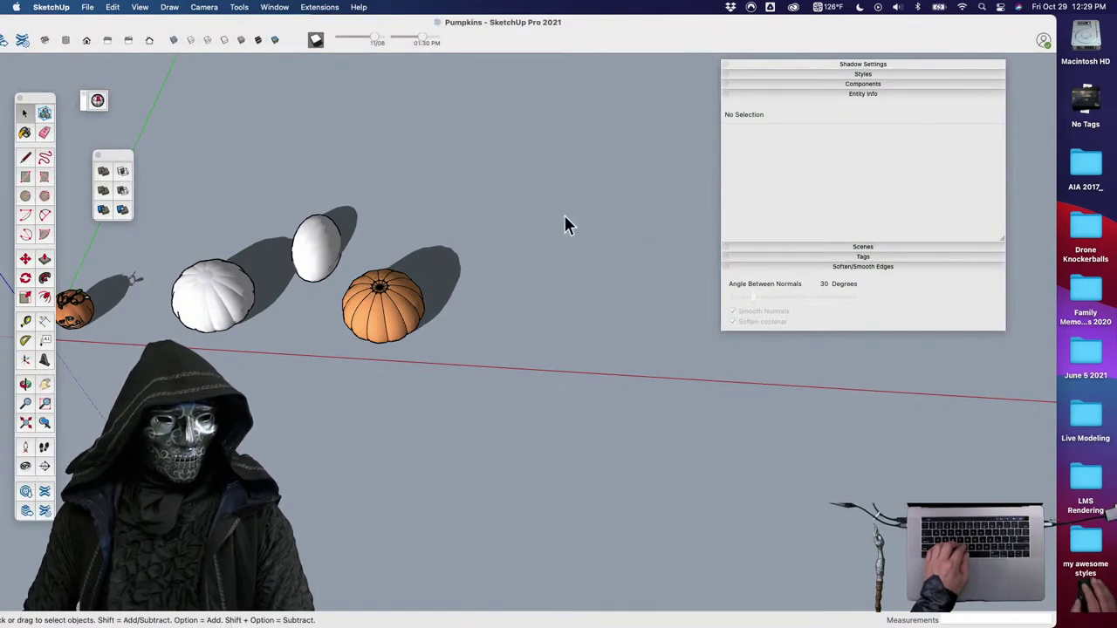
Import Pumpkins-gradient.jpg from the Desktop as an image and place it flat on the ground beside the orange pumpkin.
click(89, 9)
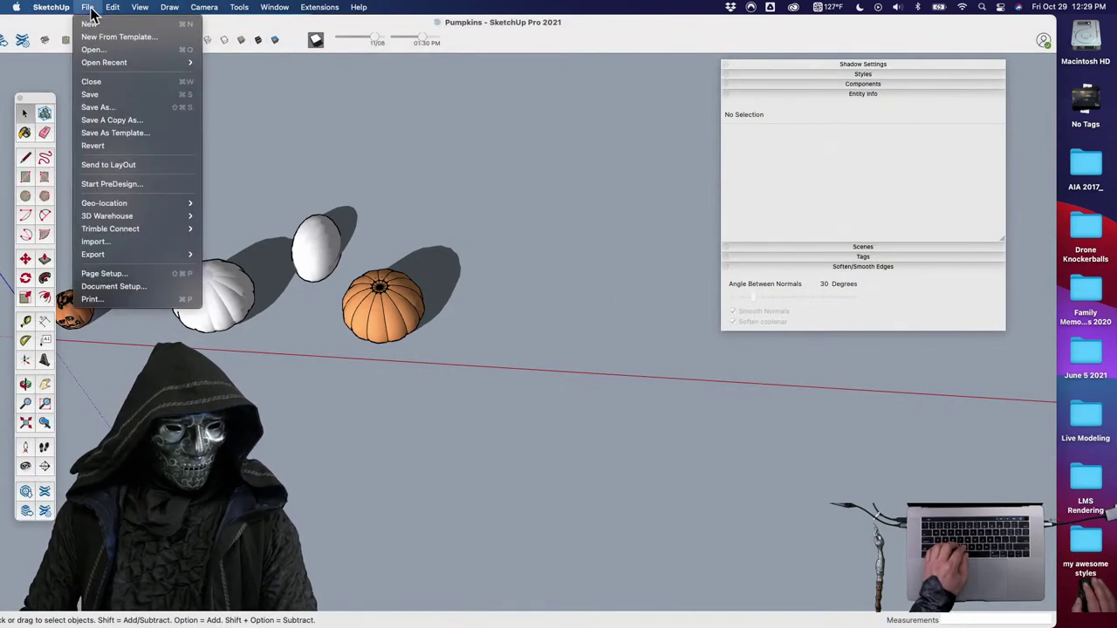
click(149, 242)
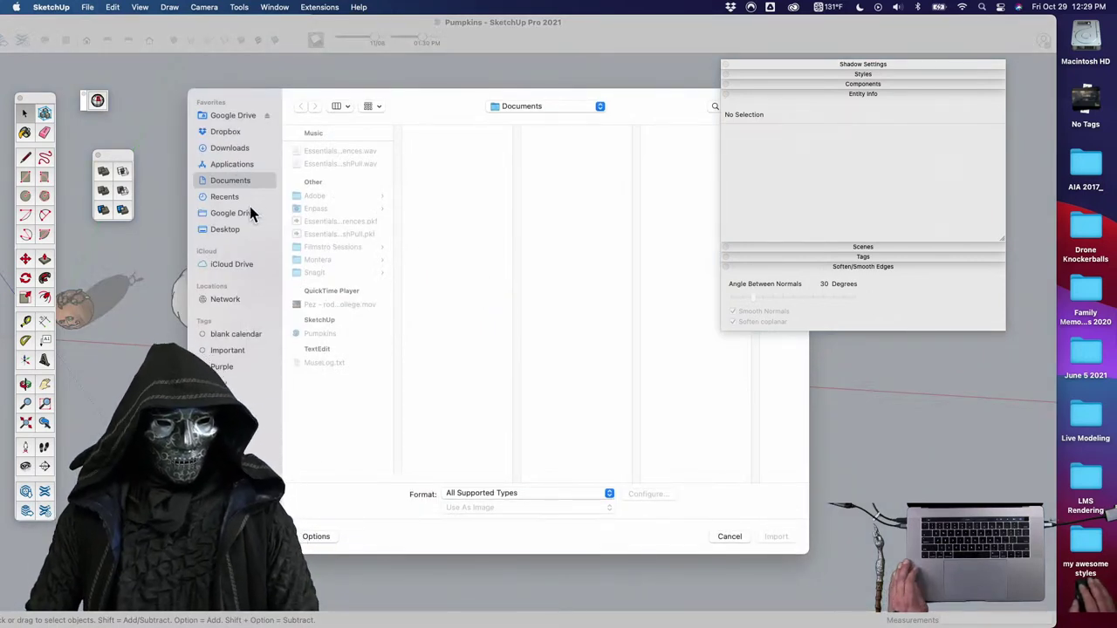
click(224, 229)
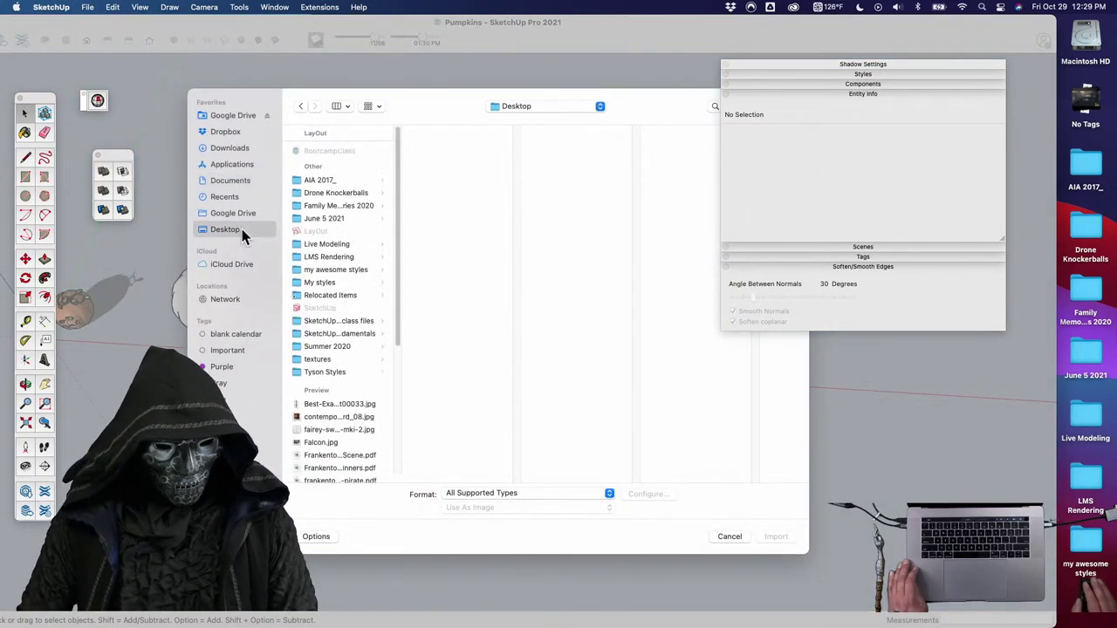
scroll(344, 436, down, 5)
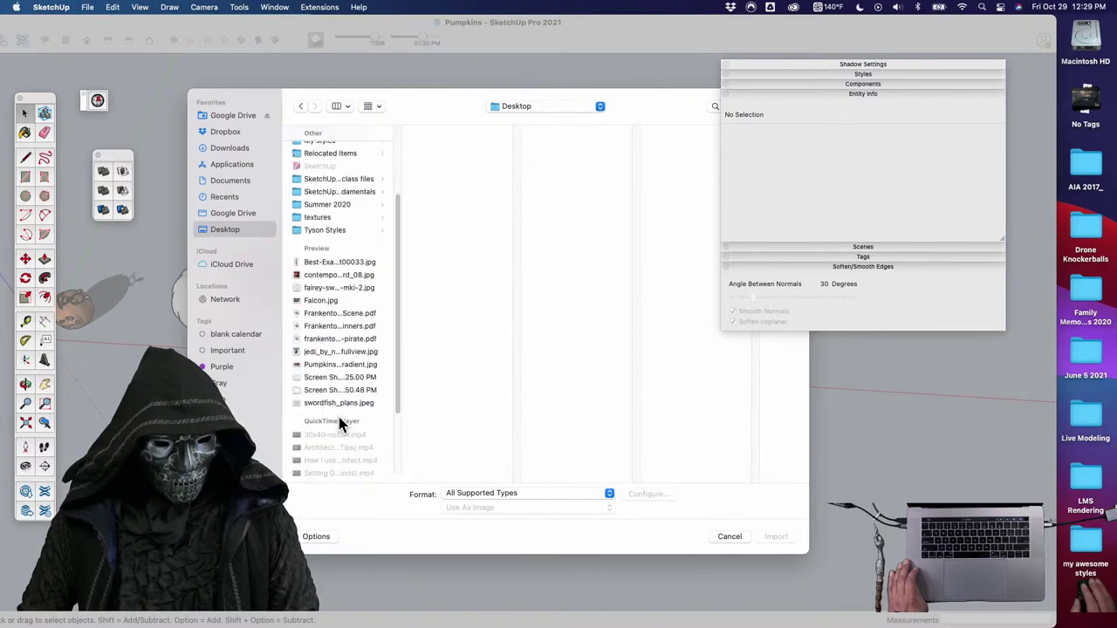
click(342, 361)
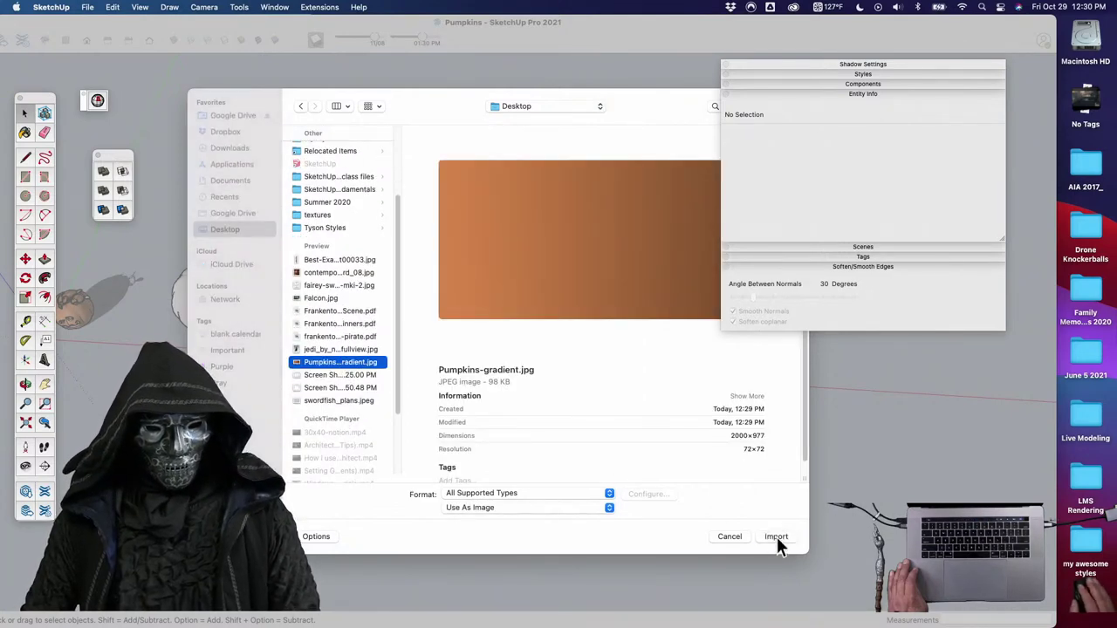
click(777, 536)
click(435, 397)
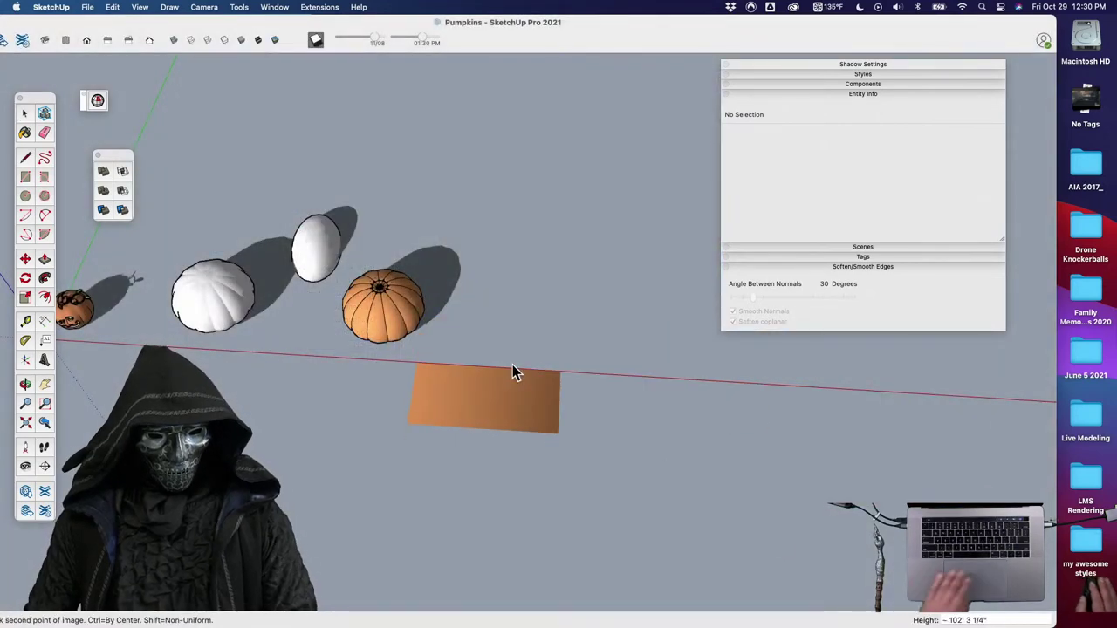
click(531, 364)
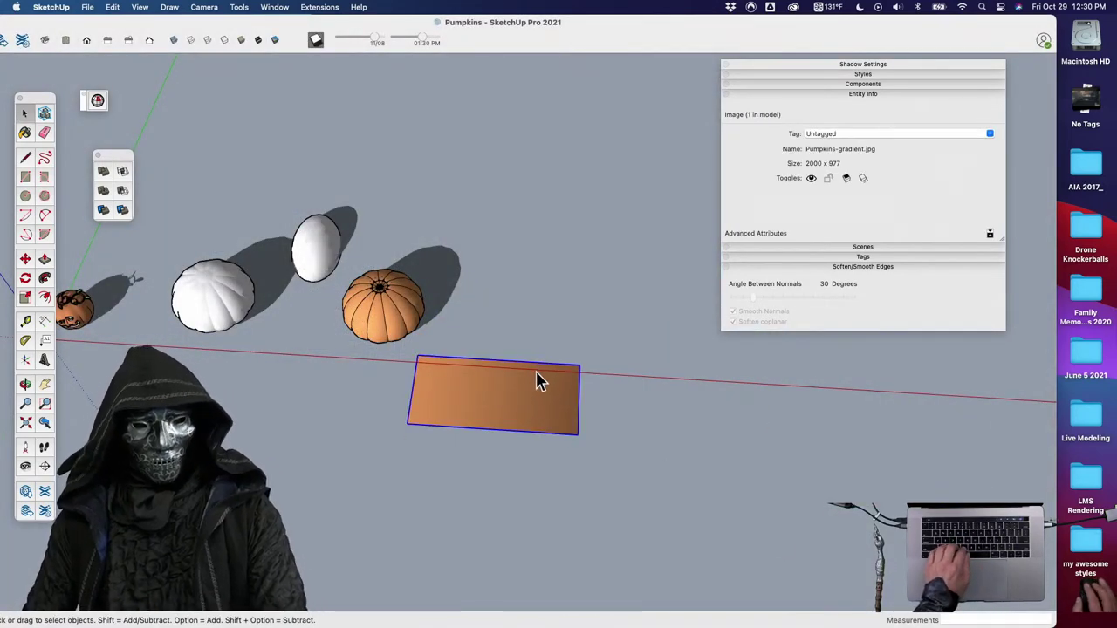
Rotate the gradient image by -90° in the ground plane so its long side runs along the green axis.
key(o)
drag(498, 404, 492, 304)
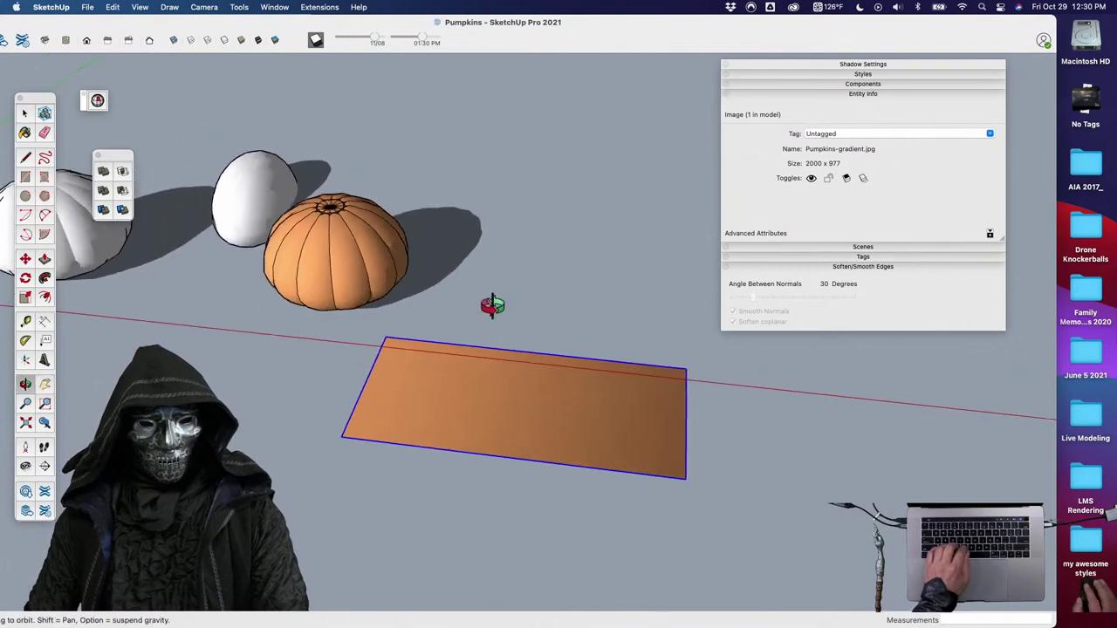
middle_drag(492, 305, 605, 331)
scroll(593, 334, down, 5)
shift+middle_drag(562, 375, 514, 394)
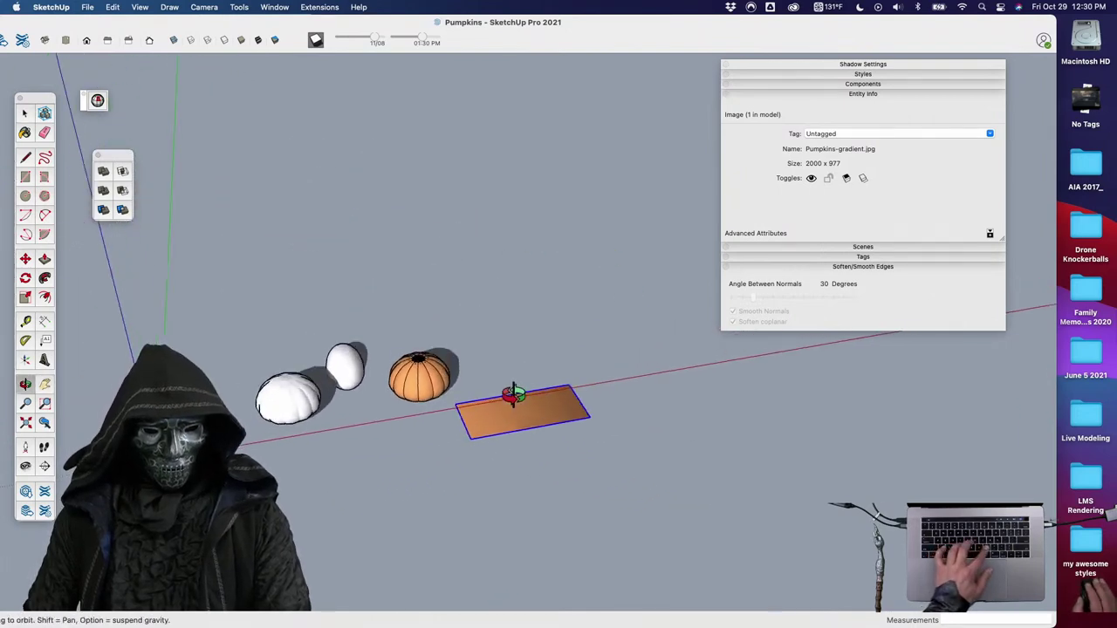
scroll(538, 403, up, 5)
key(m)
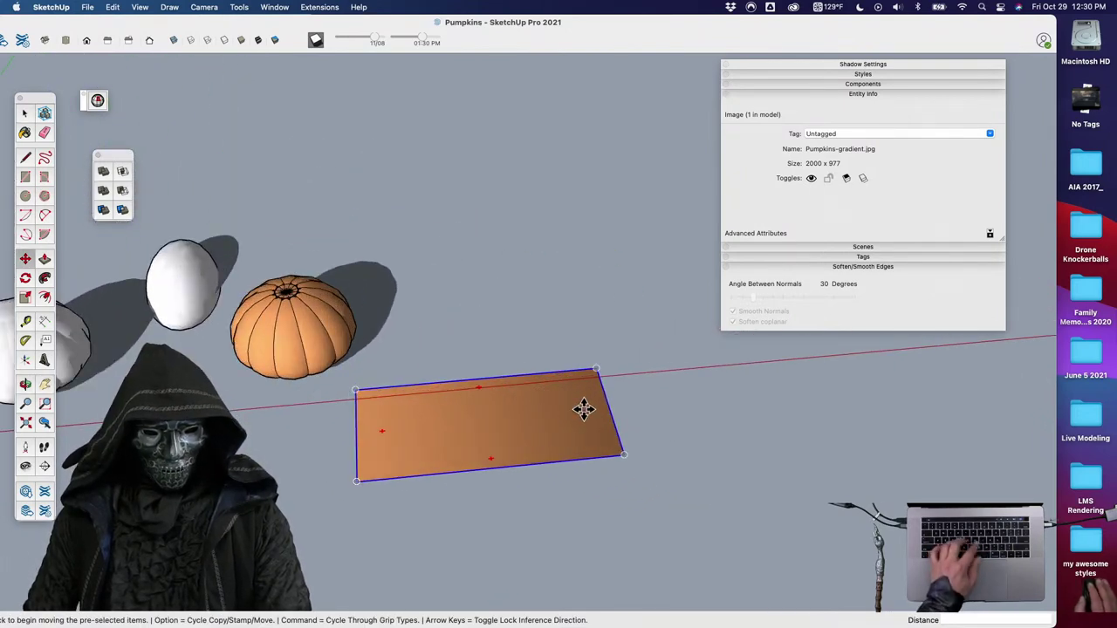
key(space)
key(m)
key(q)
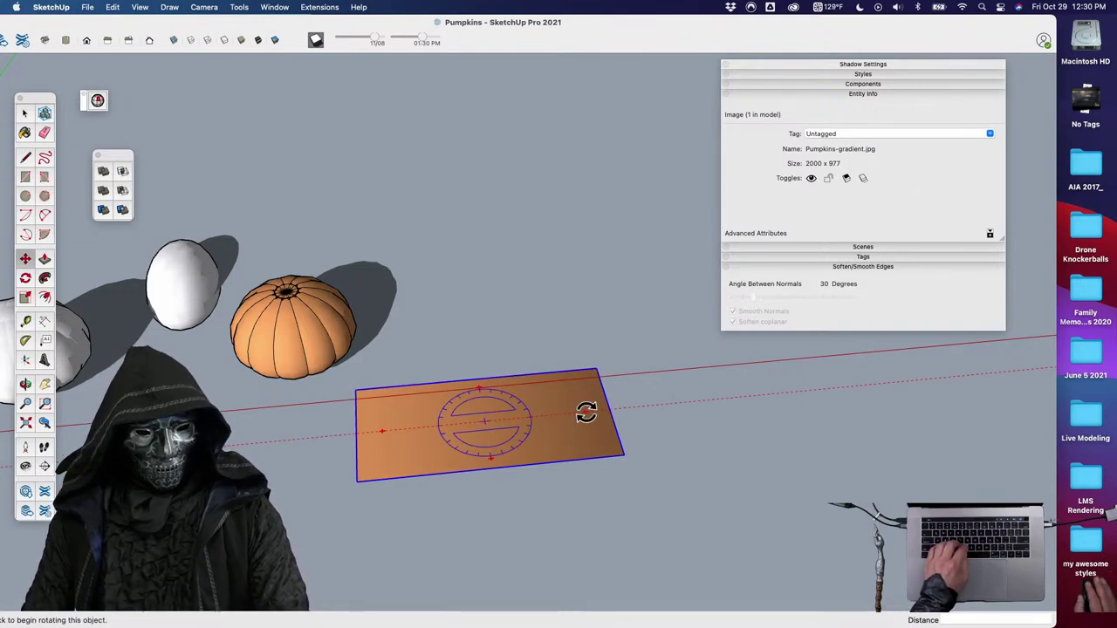
click(586, 411)
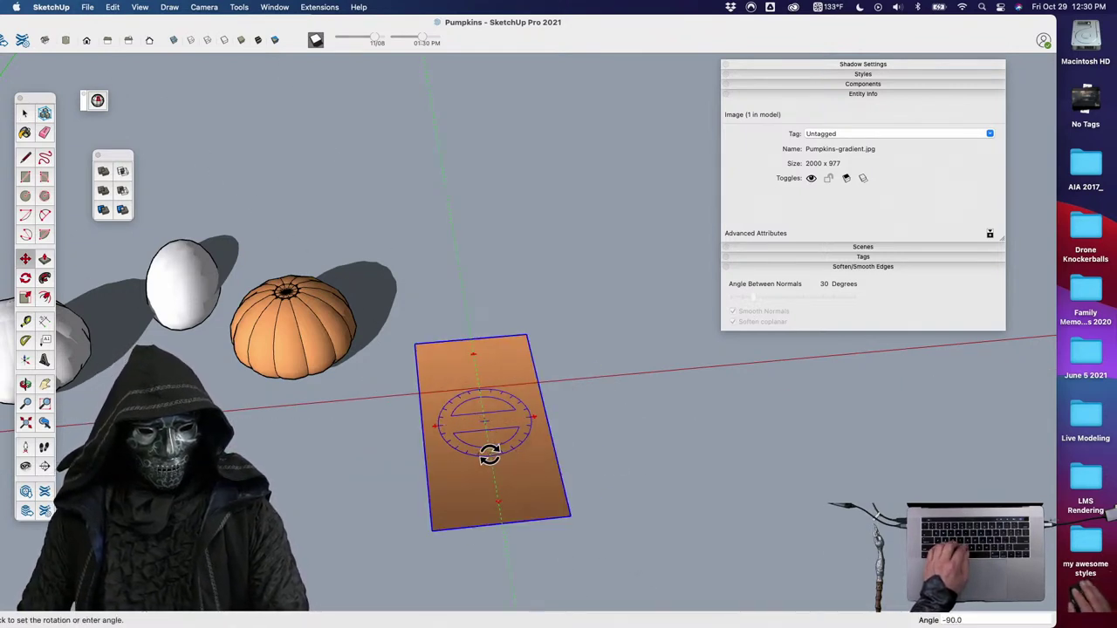
click(488, 455)
Rotate the gradient image out of the ground plane so it stands upright facing the pumpkins.
shift+middle_drag(493, 443, 170, 381)
scroll(419, 394, up, 4)
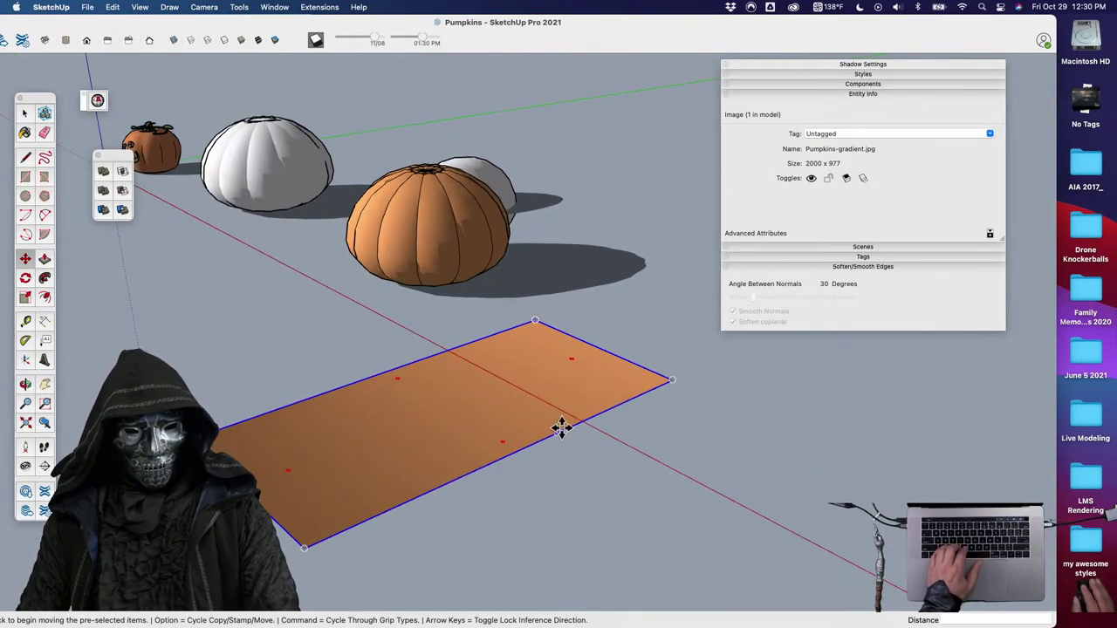
middle_drag(534, 420, 498, 379)
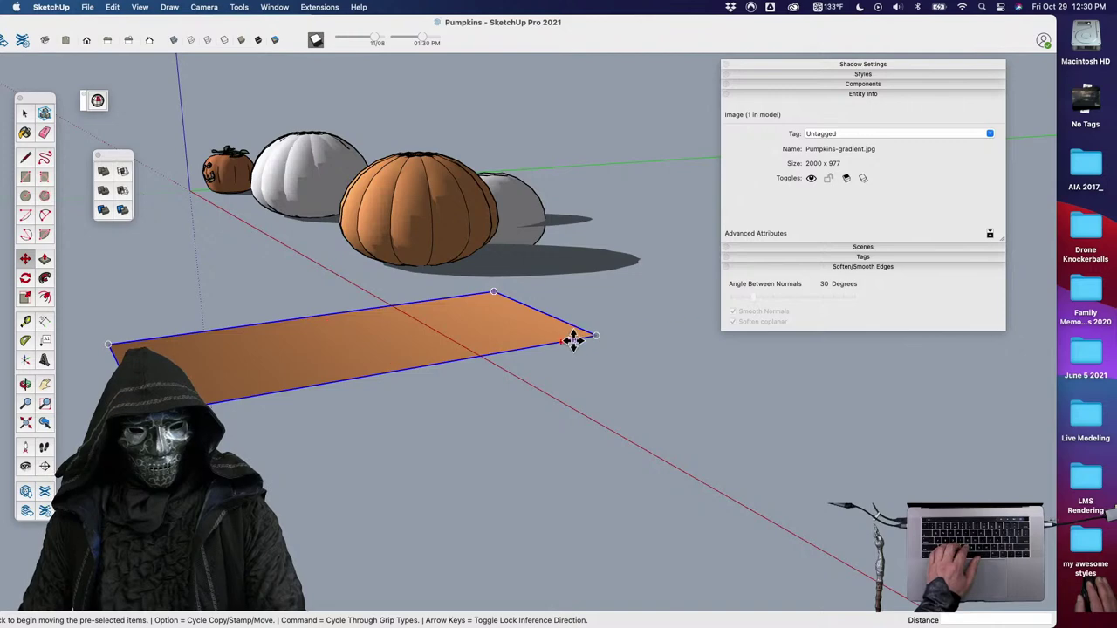
key(space)
key(m)
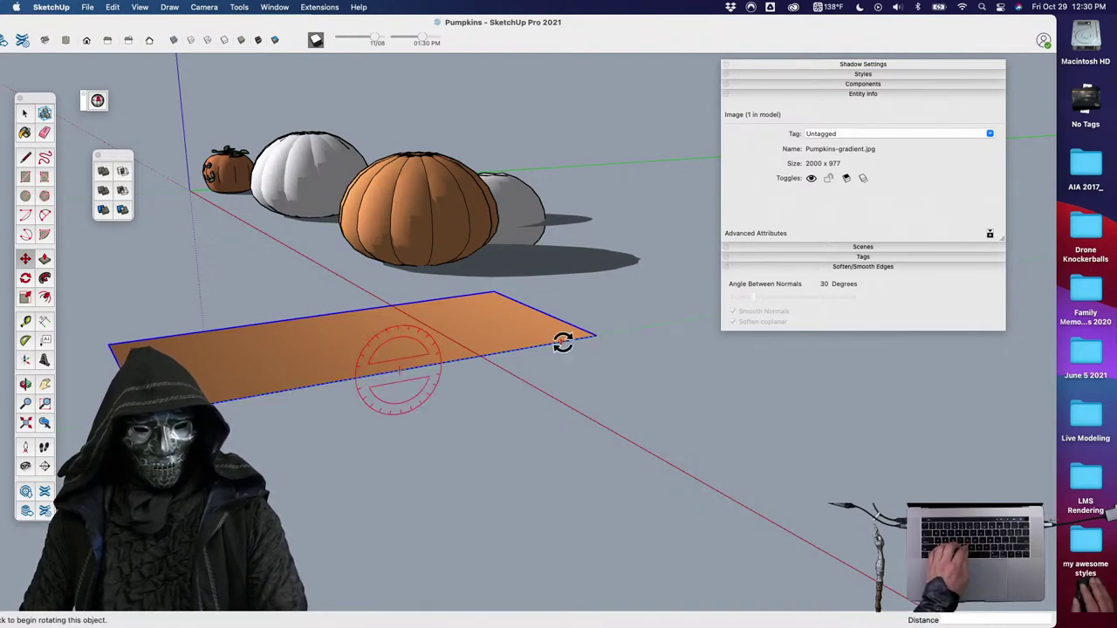
click(399, 326)
Stretch the upright gradient image horizontally to a scale of 1.77.
middle_drag(399, 329, 660, 394)
key(s)
drag(676, 392, 563, 371)
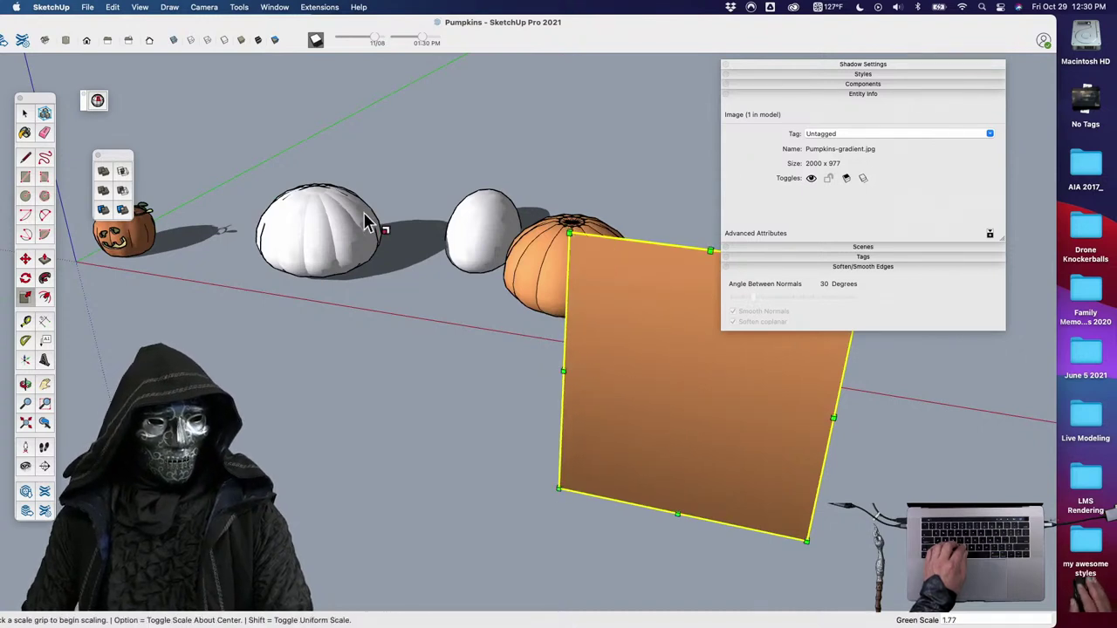
In a see-through front view, shrink the gradient image from below and above until it is slightly taller than the orange pumpkin.
click(87, 41)
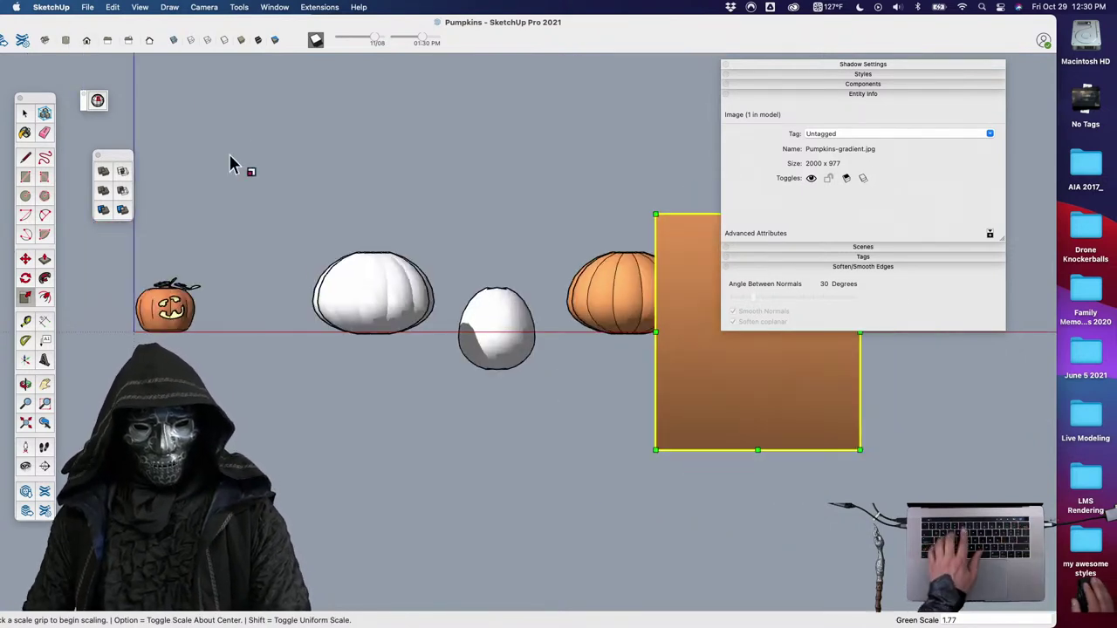
key(space)
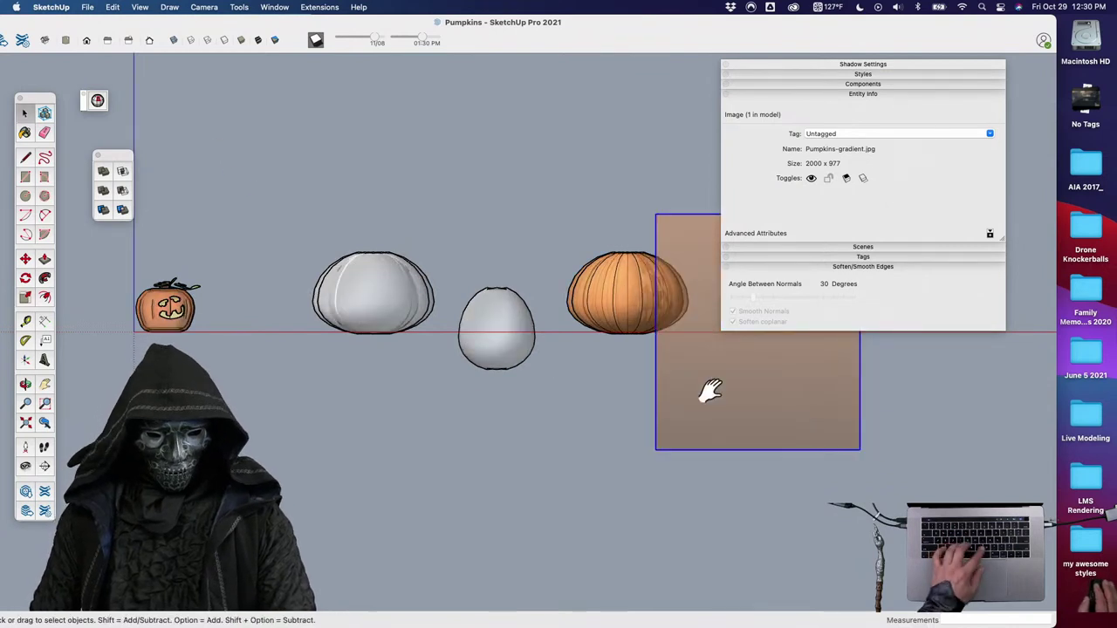
shift+middle_drag(711, 392, 533, 367)
key(s)
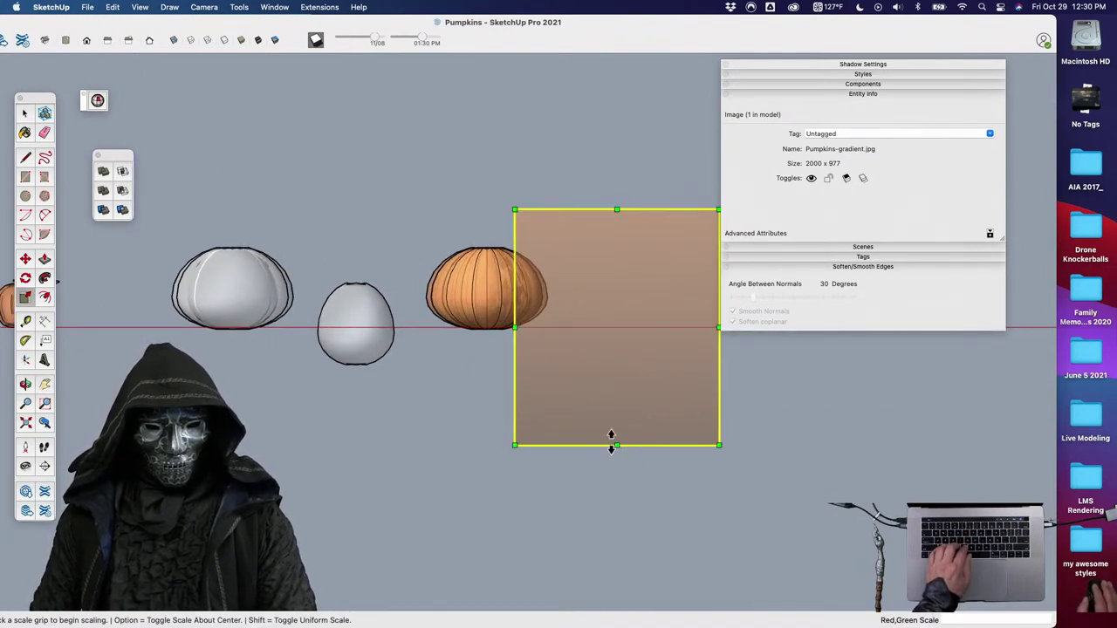
drag(615, 445, 617, 338)
drag(617, 208, 617, 236)
Move the gradient image along the red axis so it covers the front of the orange pumpkin, and restore opaque faces.
key(m)
click(691, 314)
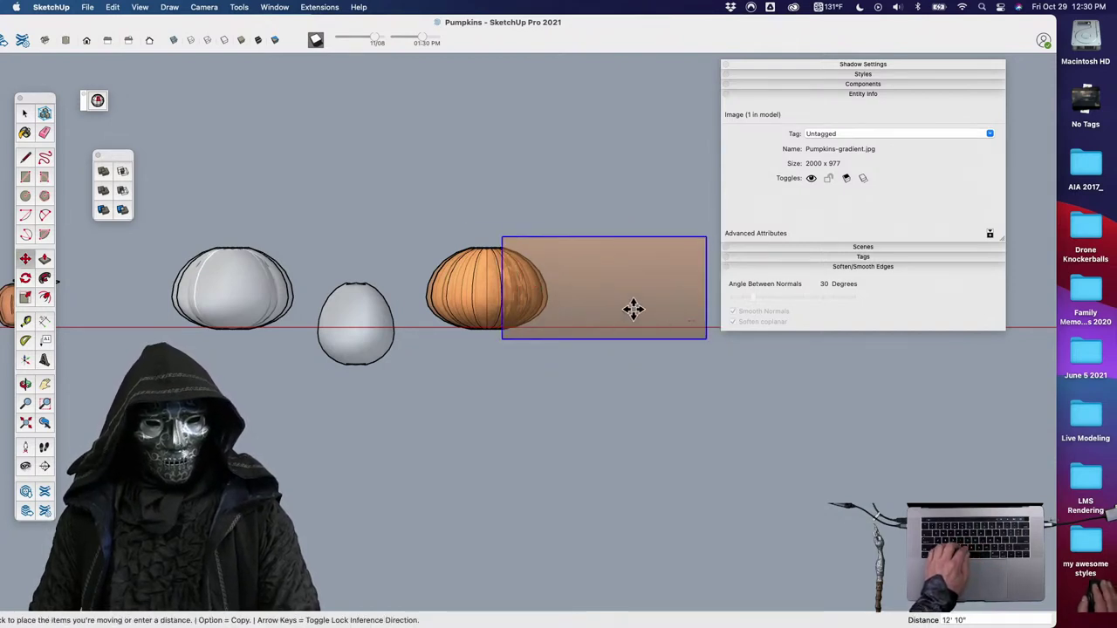
click(600, 320)
middle_drag(553, 294, 430, 465)
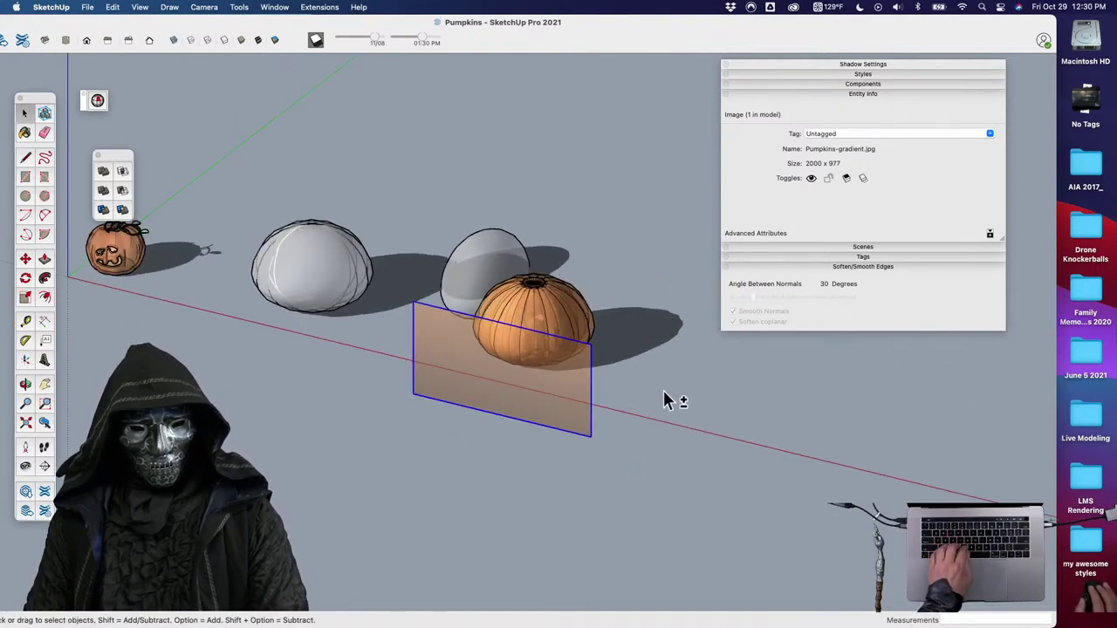
scroll(615, 374, up, 3)
middle_drag(616, 373, 426, 300)
Select all geometry inside the orange pumpkin group and soften its edges with an angle between normals of 36 degrees.
click(423, 300)
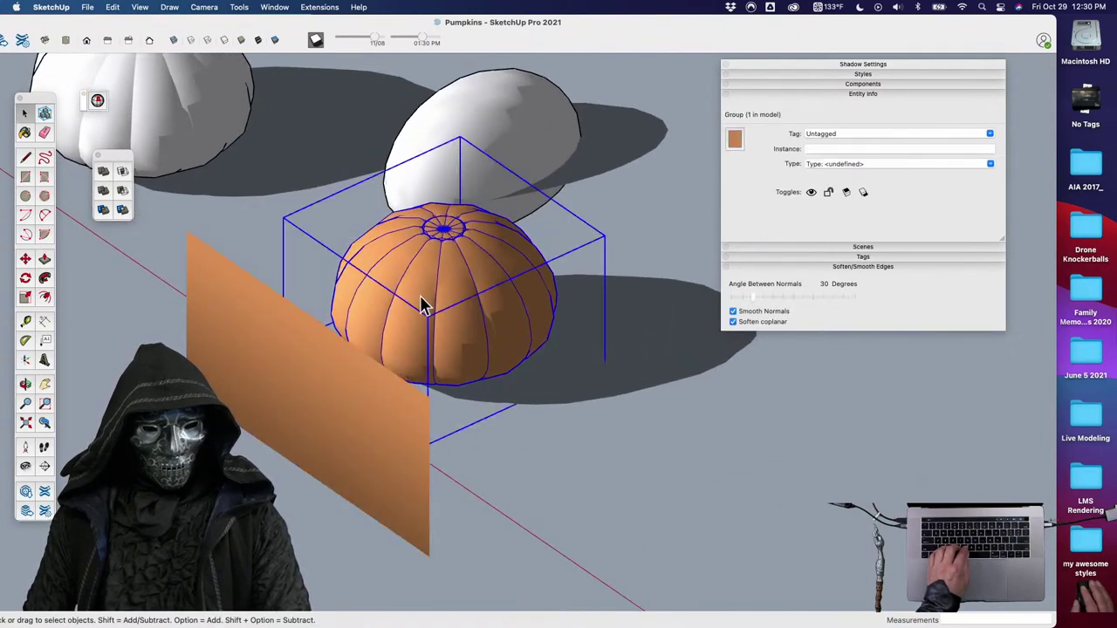
double_click(420, 296)
triple_click(421, 296)
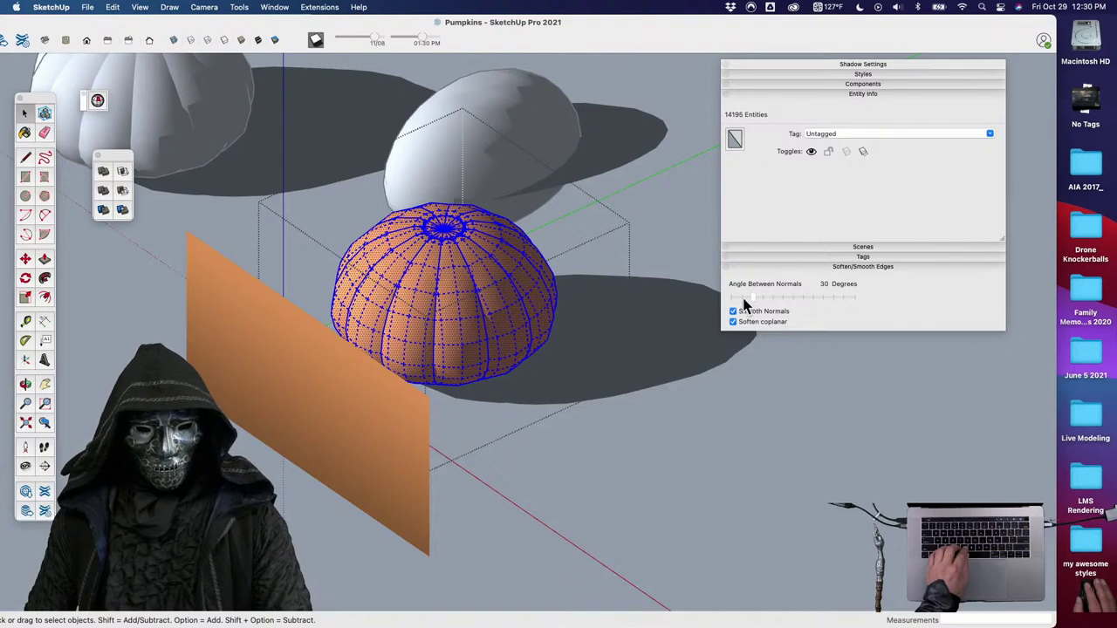
drag(743, 301, 761, 304)
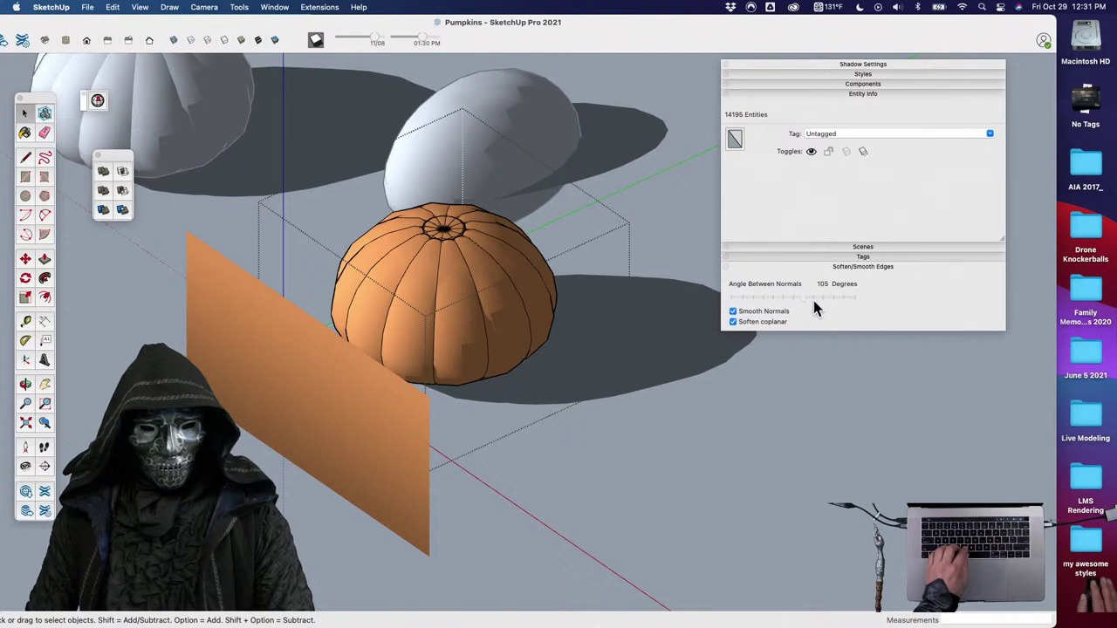
drag(840, 301, 755, 303)
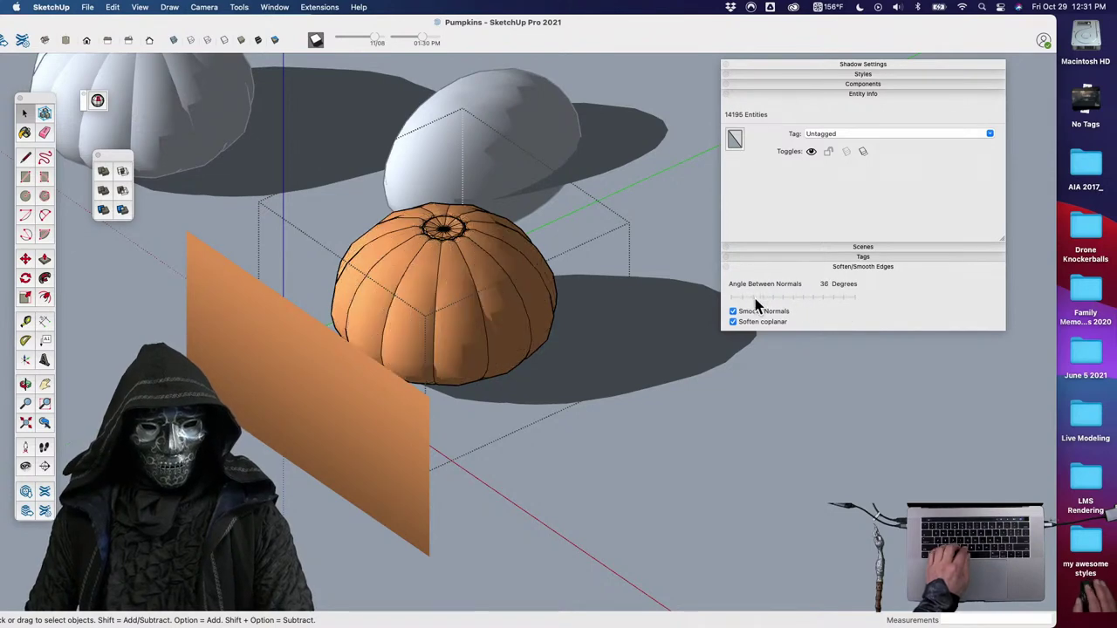
middle_drag(568, 376, 533, 332)
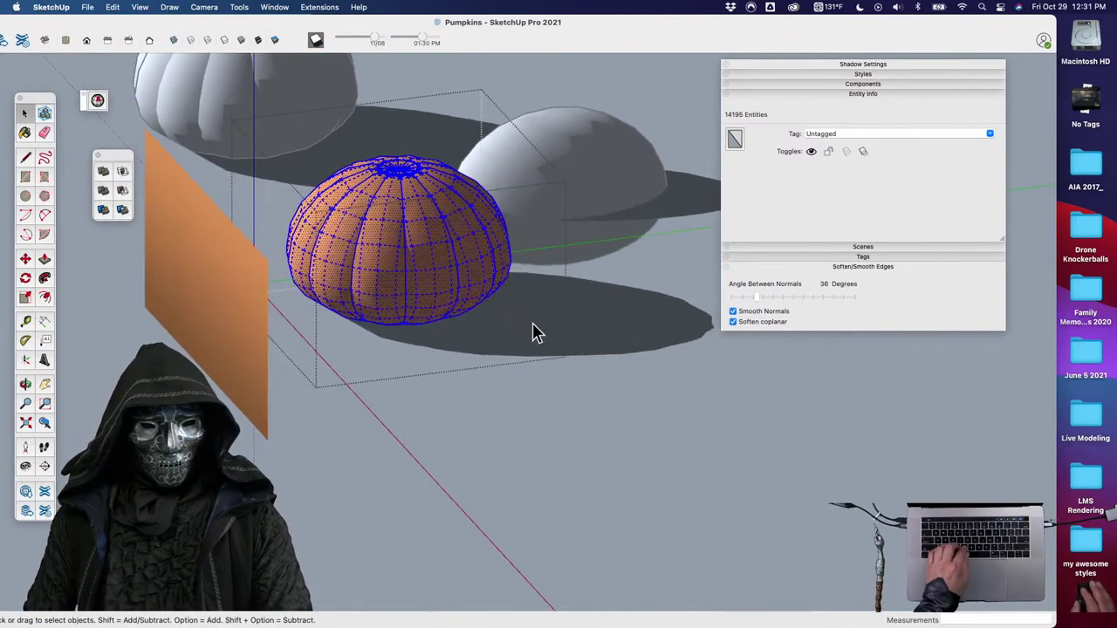
click(517, 450)
Reopen the orange pumpkin group for editing and select all of its geometry.
middle_drag(515, 450, 449, 282)
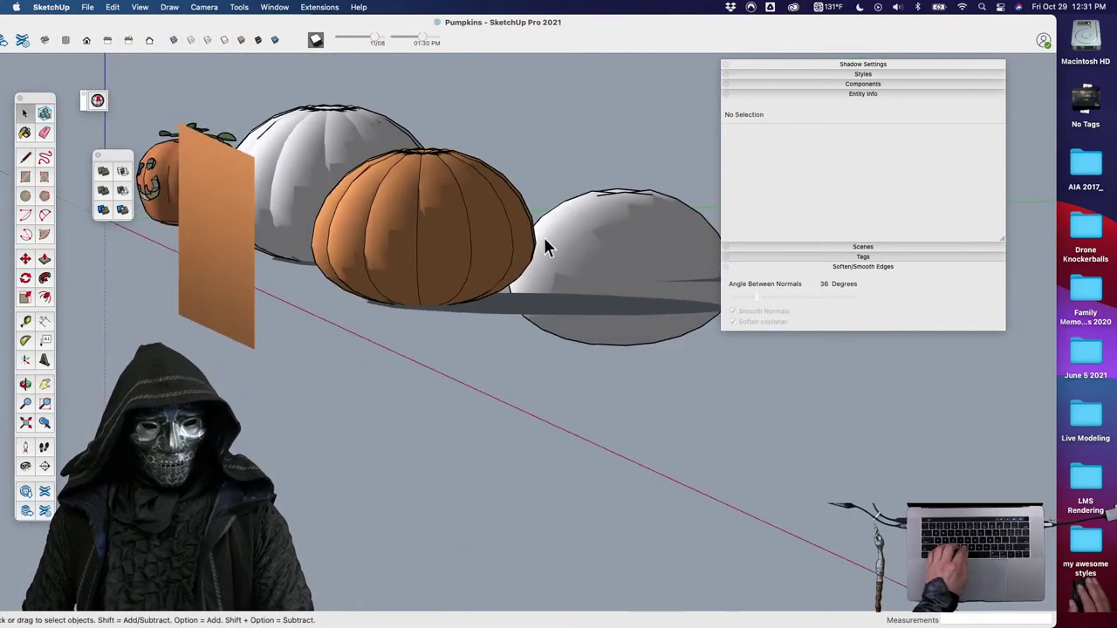
drag(300, 139, 579, 368)
middle_drag(578, 367, 514, 335)
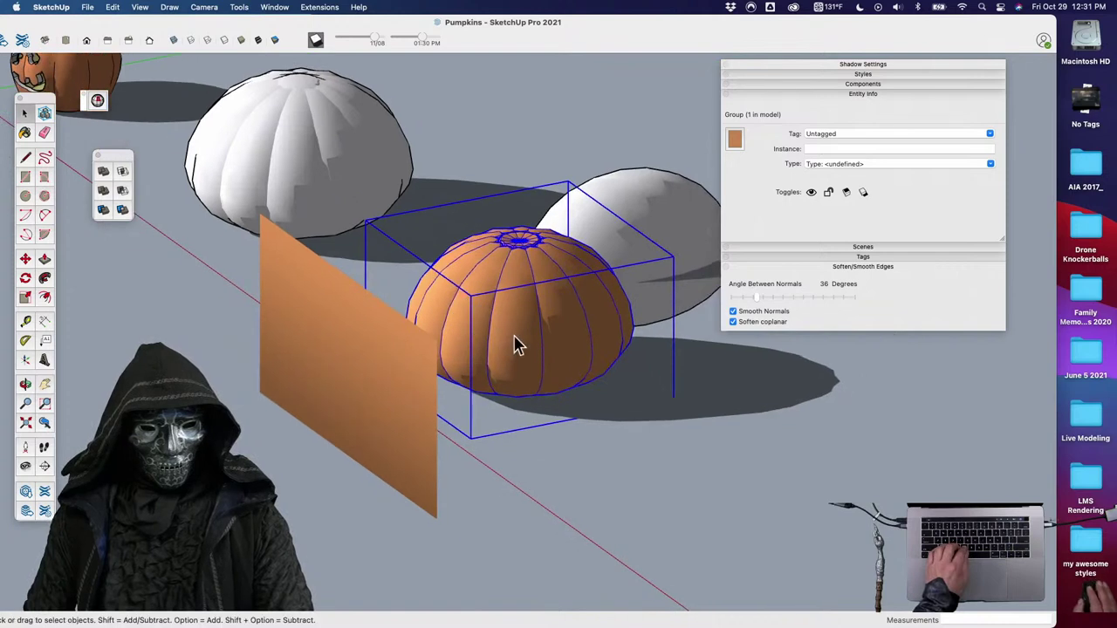
double_click(513, 335)
drag(360, 184, 684, 448)
key(super+a)
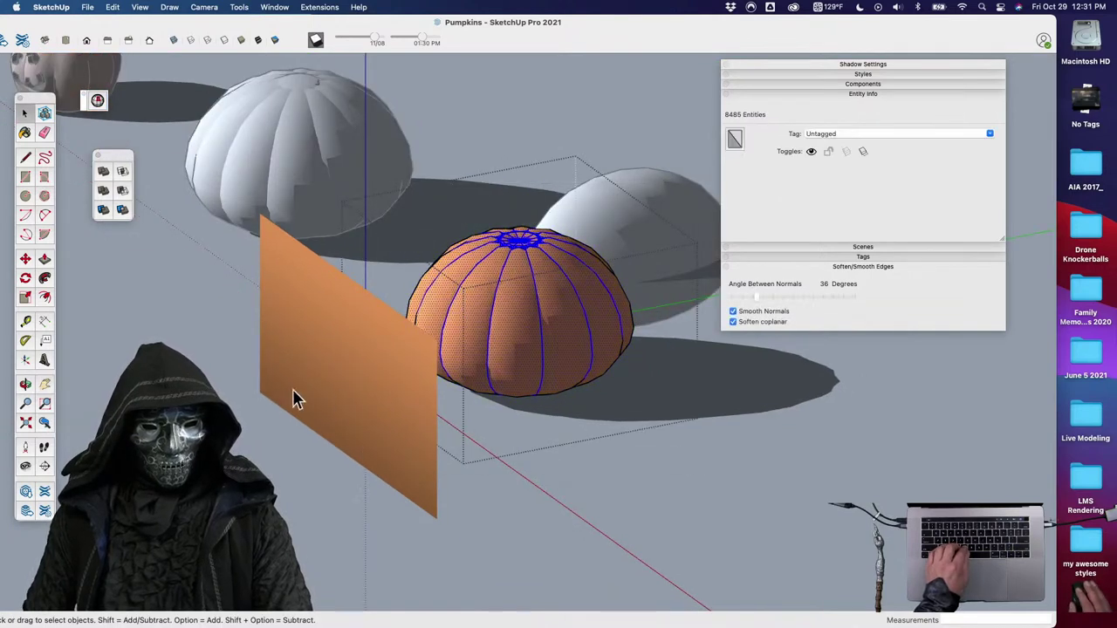
Explode the upright gradient image in front of the orange pumpkin into a textured face.
click(299, 349)
right_click(314, 328)
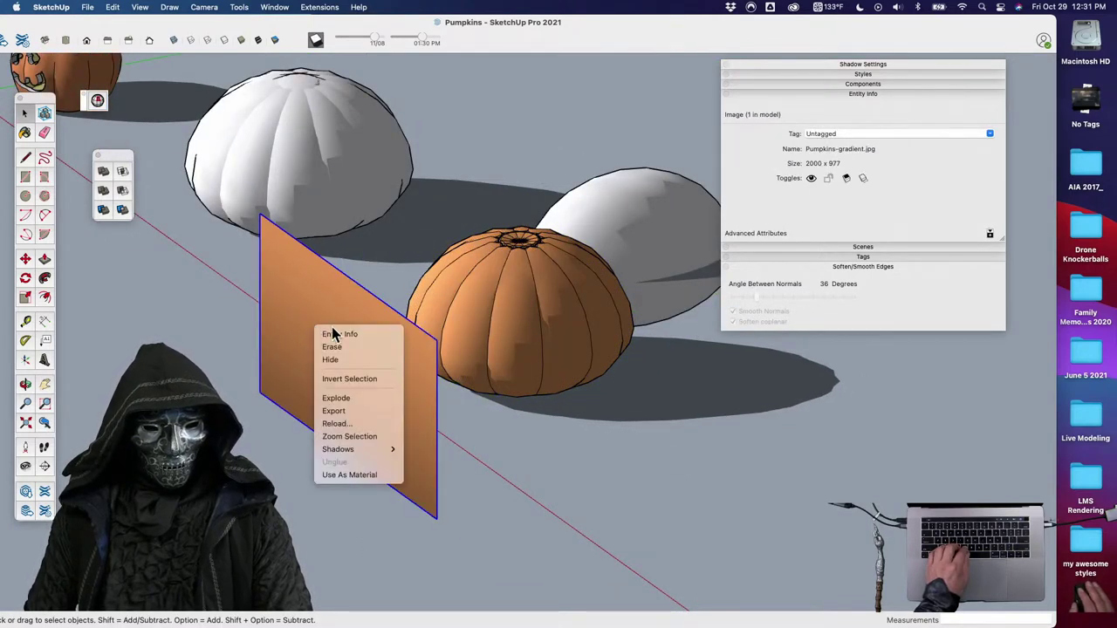
click(363, 397)
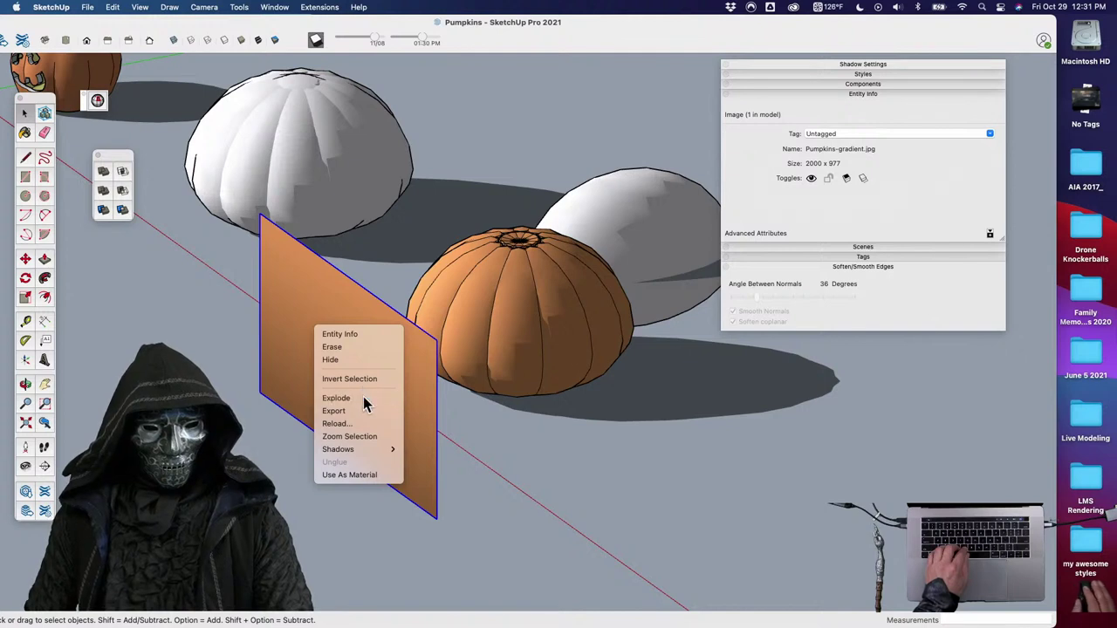
Select all geometry inside the orange pumpkin group and paint it with the gradient material sampled from the exploded image.
click(478, 323)
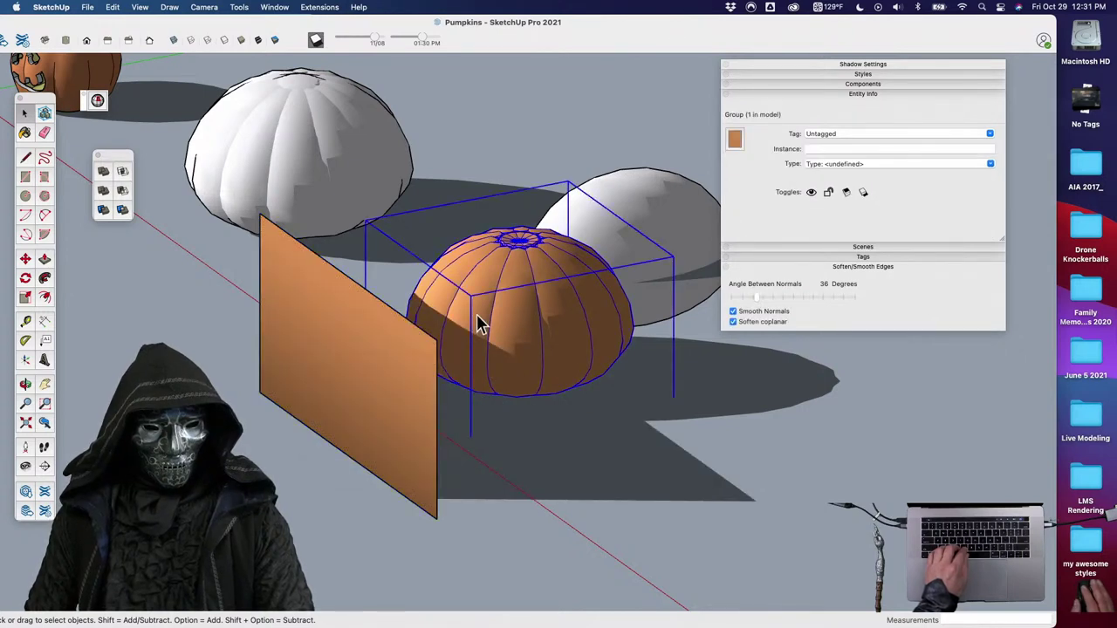
double_click(478, 320)
triple_click(478, 319)
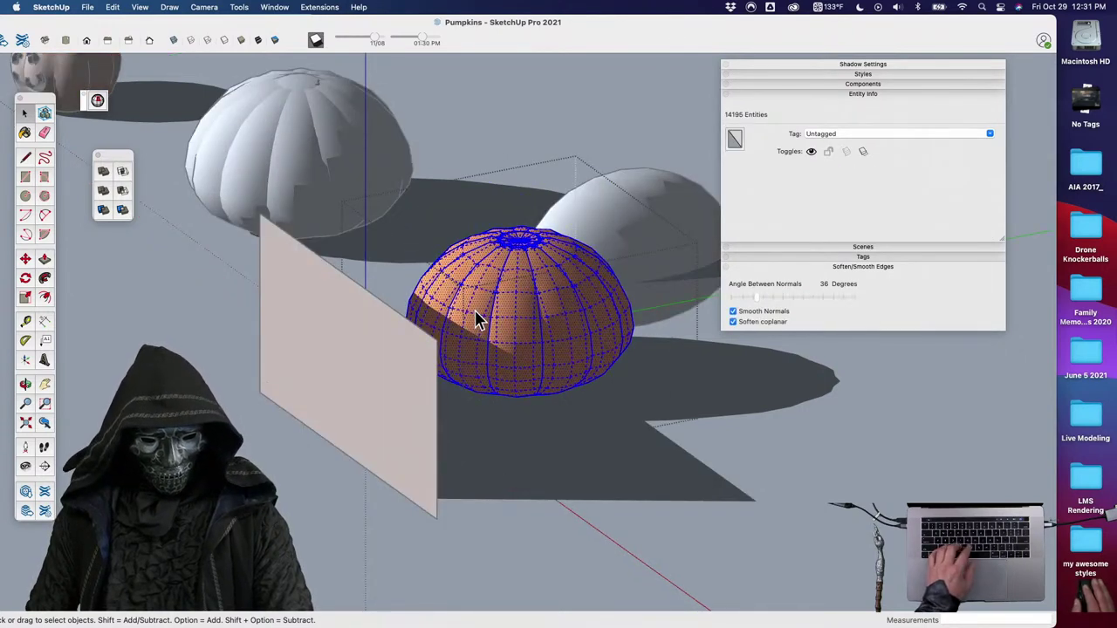
key(b)
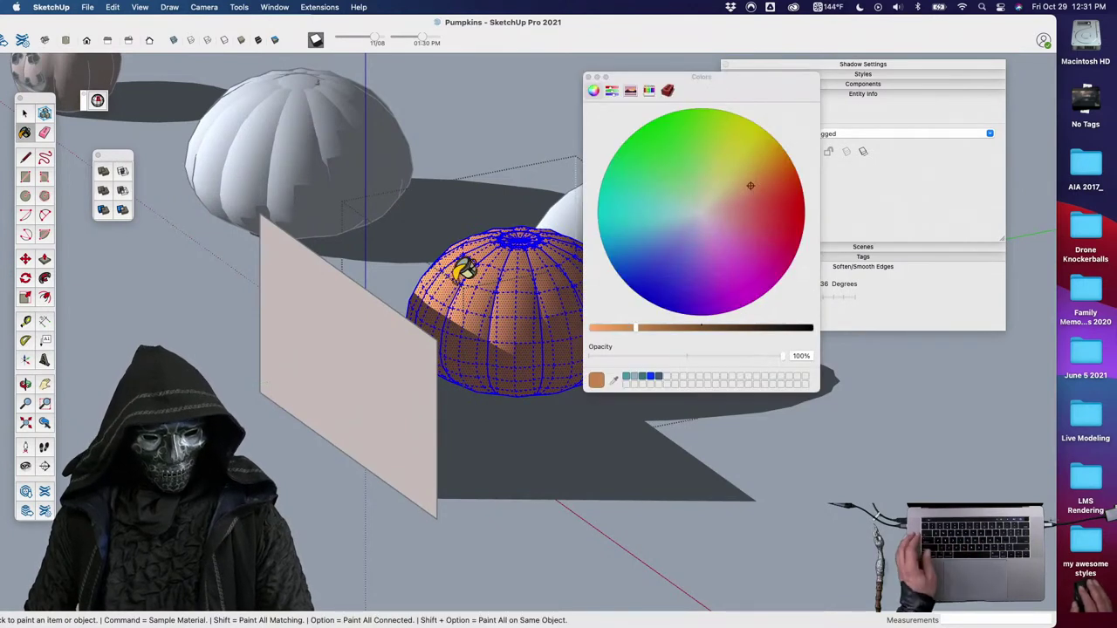
key(super)
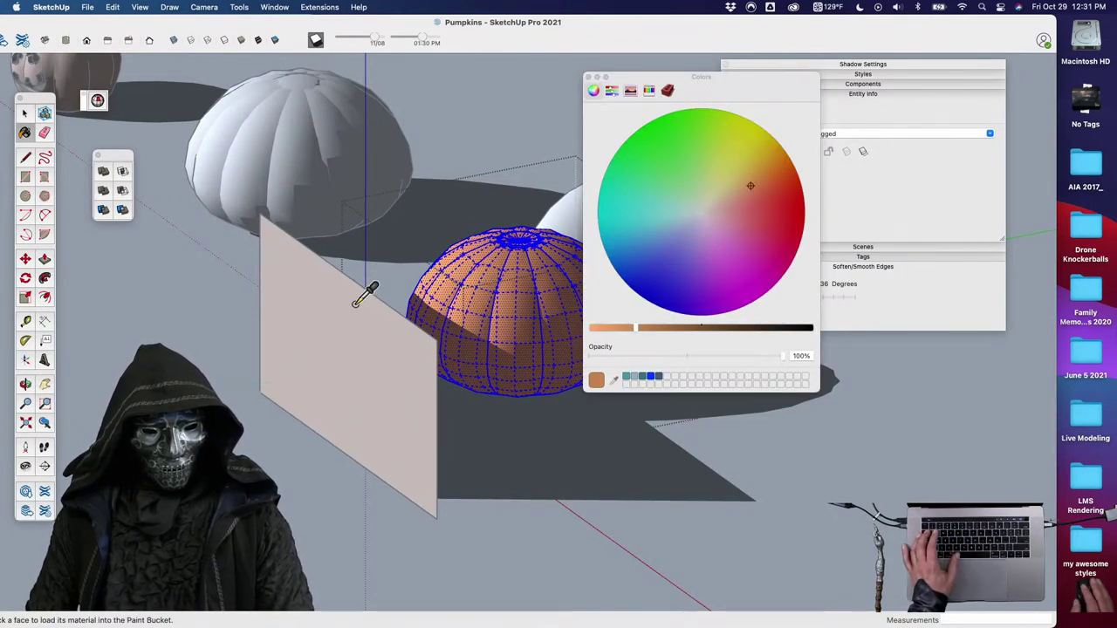
super+click(355, 303)
click(448, 275)
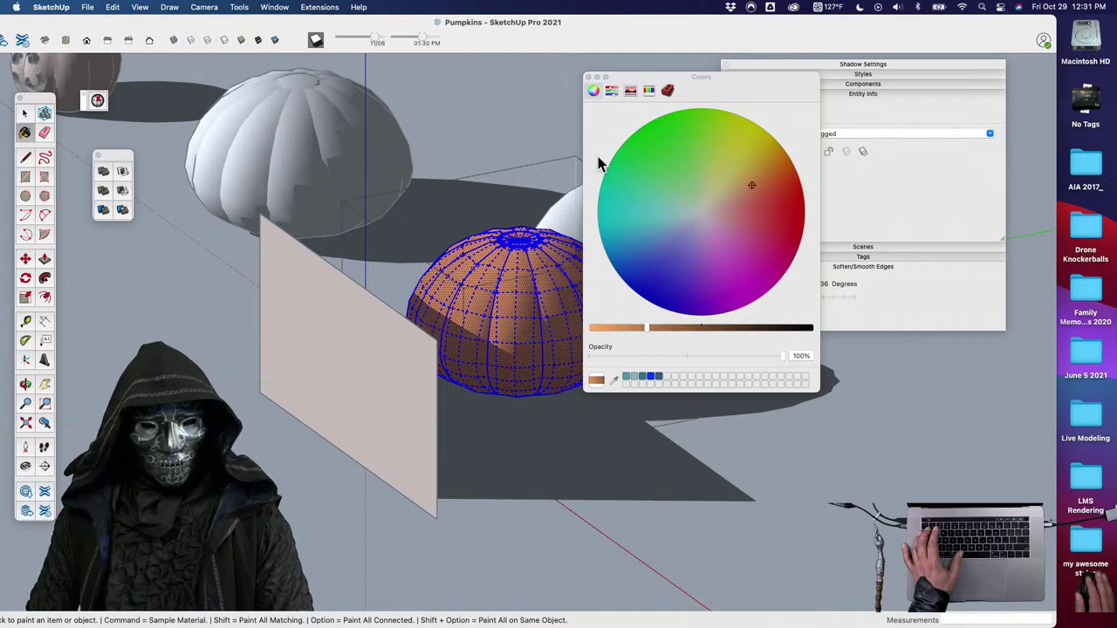
click(589, 79)
key(space)
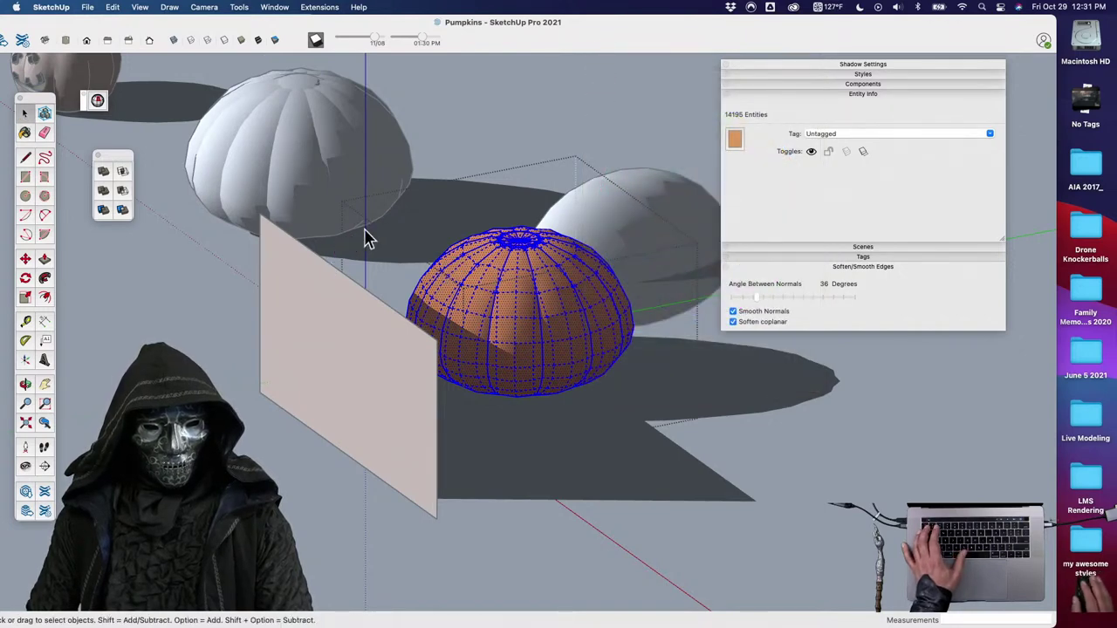
Close the pumpkin group and move the gradient face away from the front of the pumpkin onto open ground beside it.
click(451, 168)
click(366, 383)
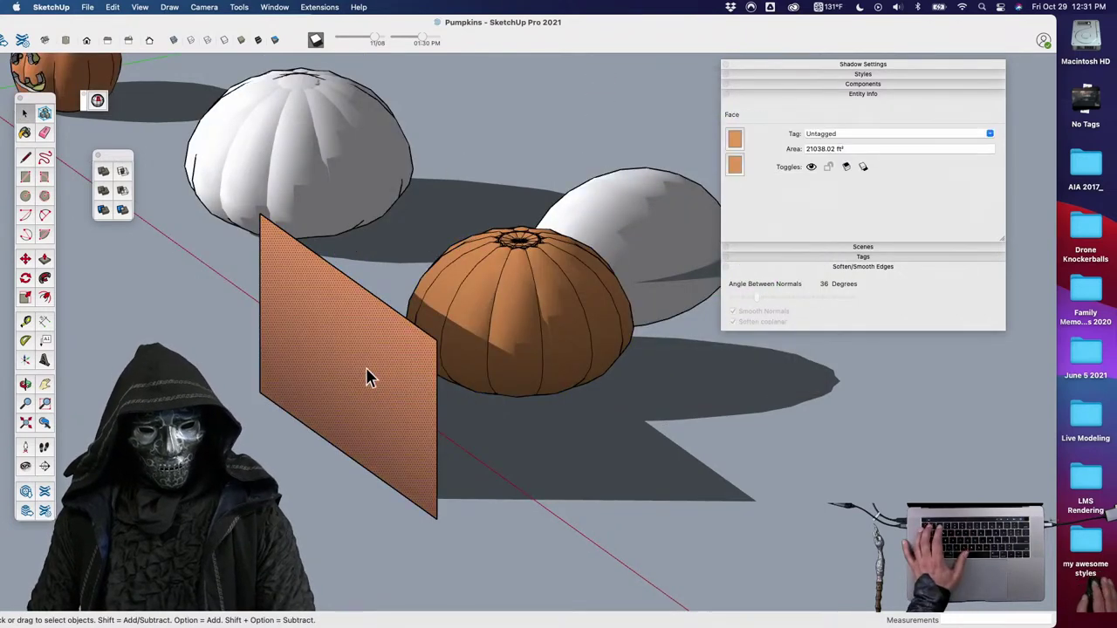
key(m)
drag(433, 407, 835, 444)
key(space)
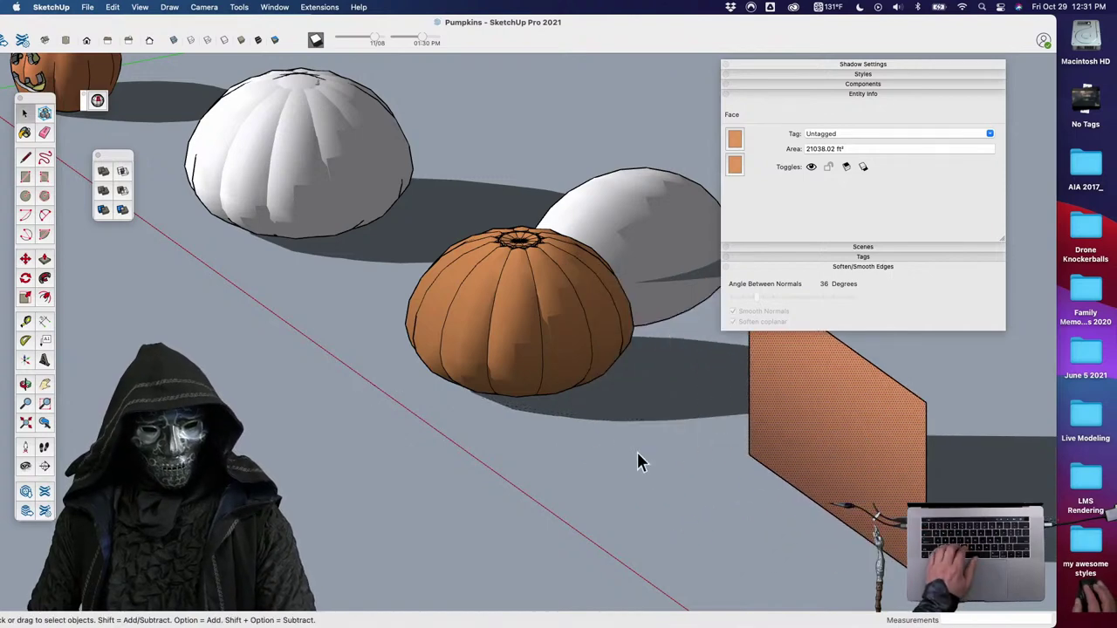
click(616, 443)
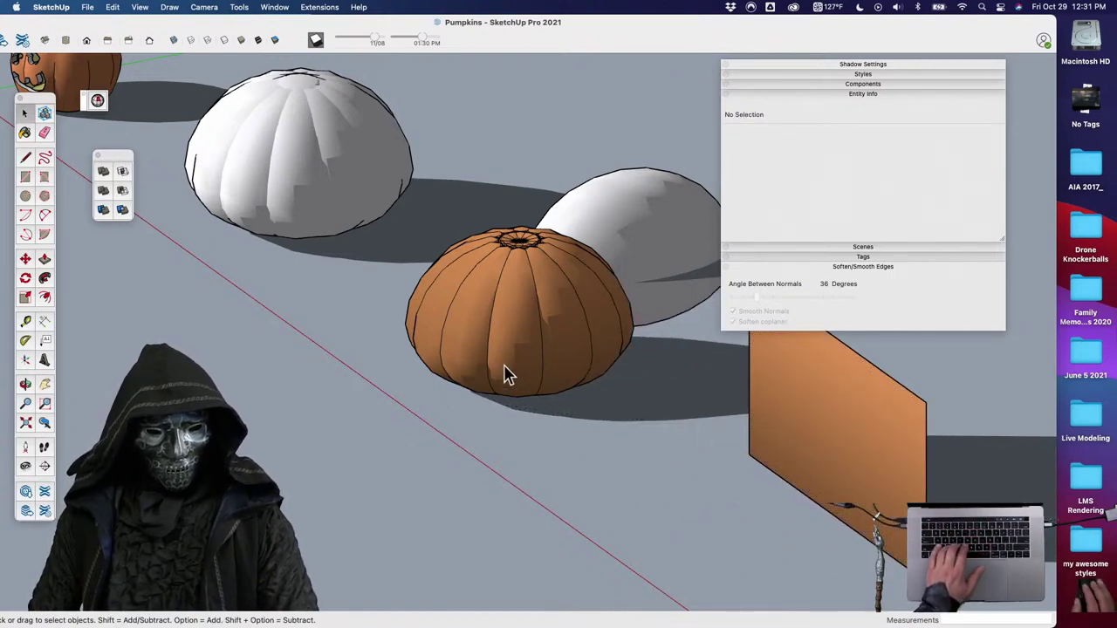
Inspect the gradient-painted pumpkin from several angles, alongside the white pumpkins and the small carved pumpkin.
scroll(488, 367, up, 3)
mouse_move(484, 357)
middle_down()
mouse_move(497, 397)
mouse_move(491, 204)
mouse_move(476, 352)
mouse_move(537, 462)
mouse_move(748, 515)
mouse_move(512, 496)
mouse_move(483, 217)
mouse_move(397, 204)
mouse_move(451, 287)
middle_up()
scroll(453, 294, down, 5)
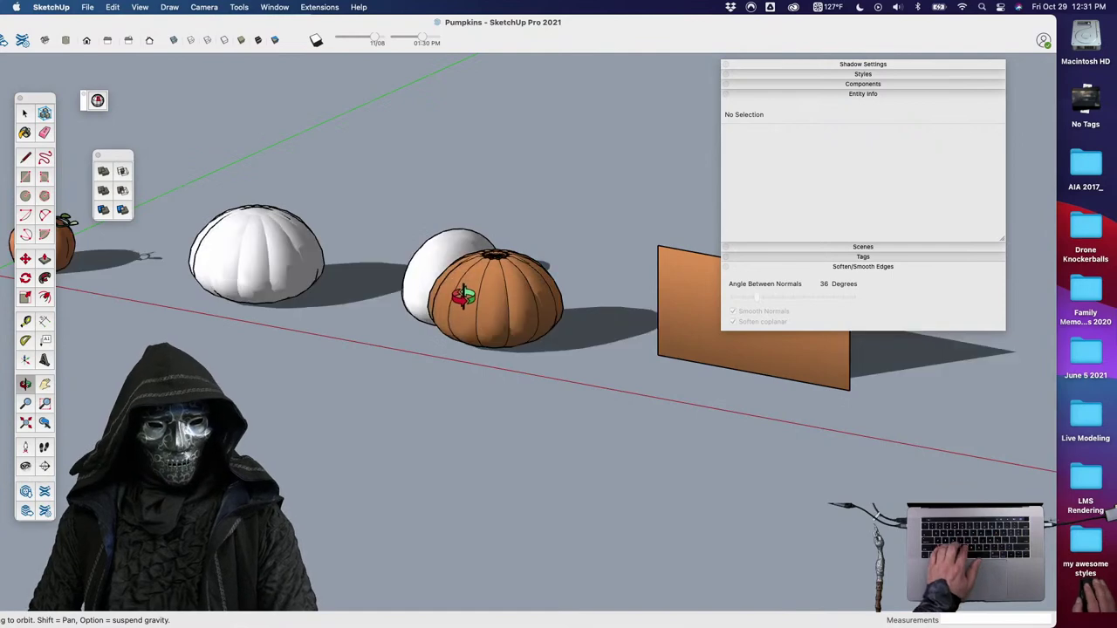
scroll(474, 314, down, 2)
shift+middle_drag(356, 280, 496, 350)
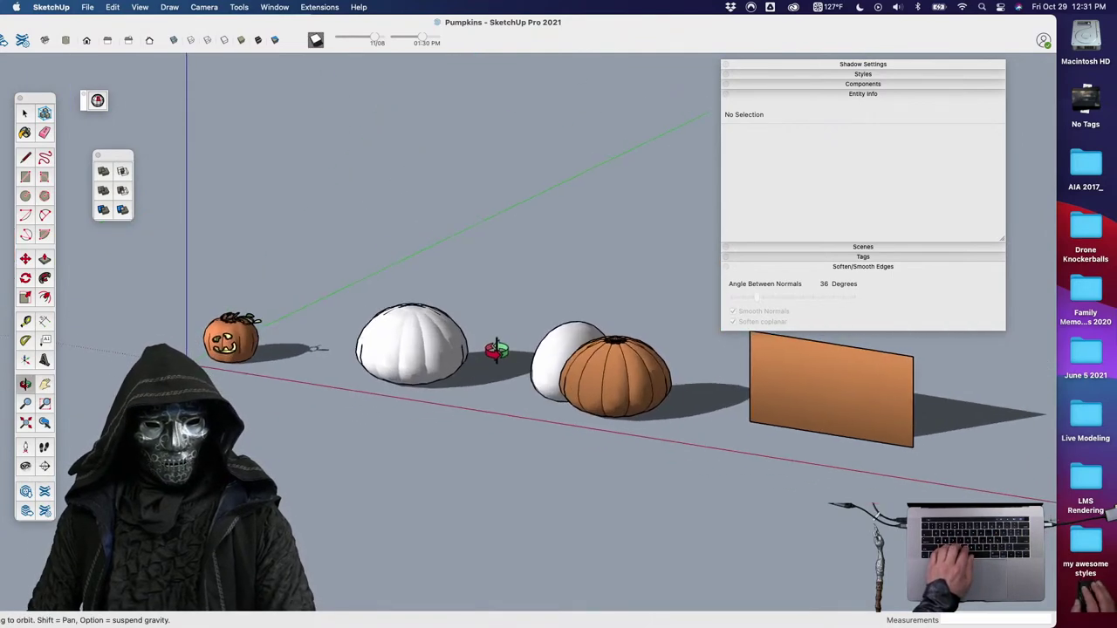
scroll(424, 416, up, 4)
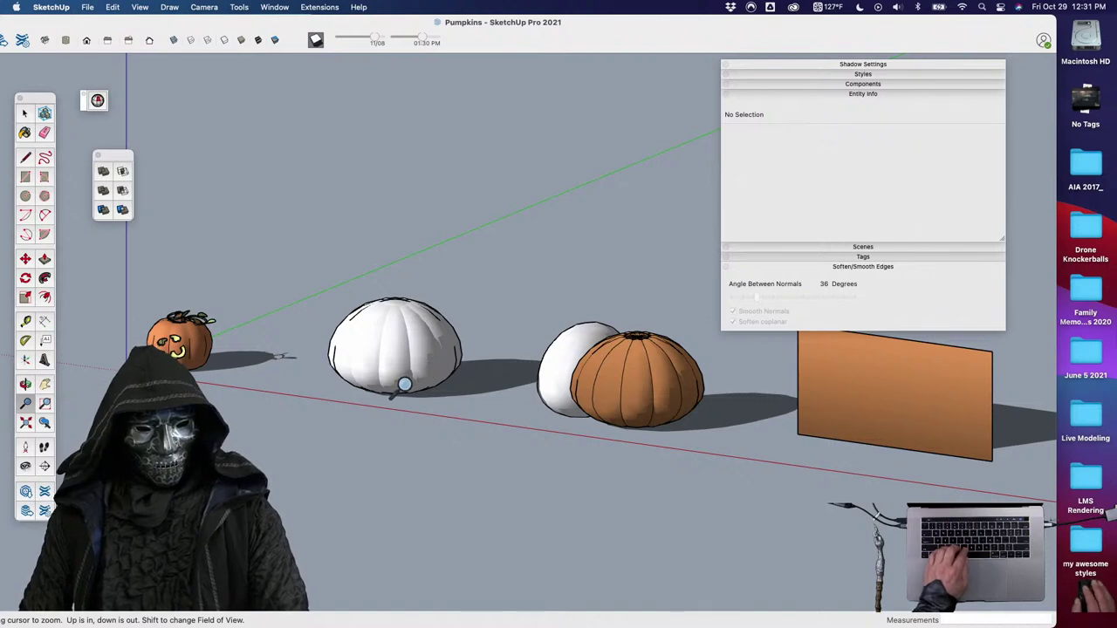
scroll(404, 384, up, 5)
key(space)
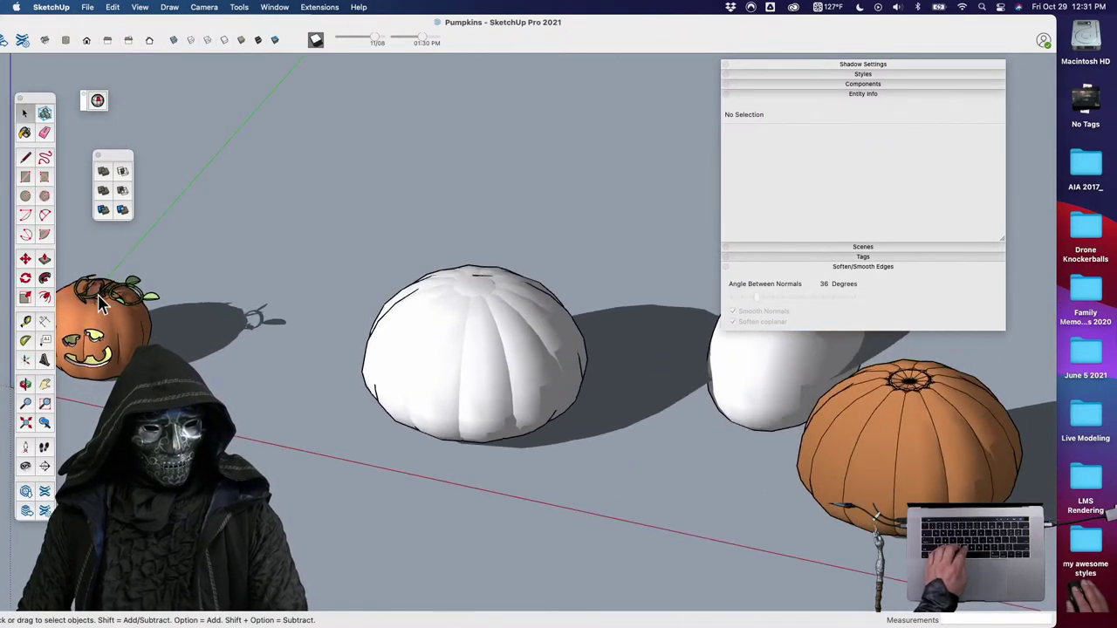
Open the small carved pumpkin's group and select its stem and vine groups together.
click(98, 294)
shift+click(138, 293)
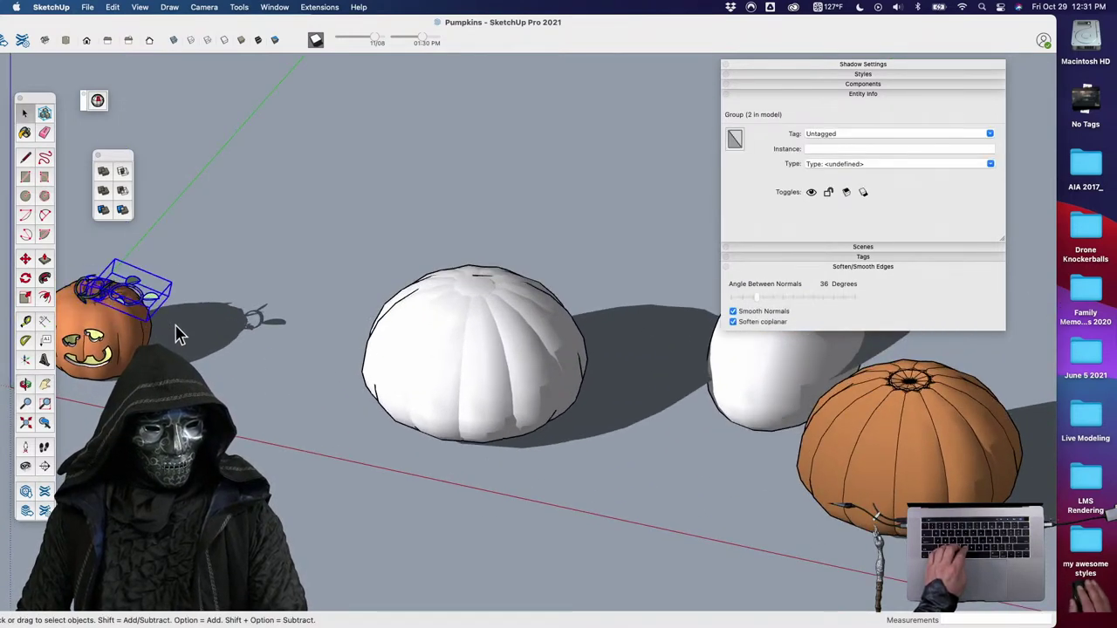
shift+middle_drag(135, 326, 331, 366)
double_click(260, 353)
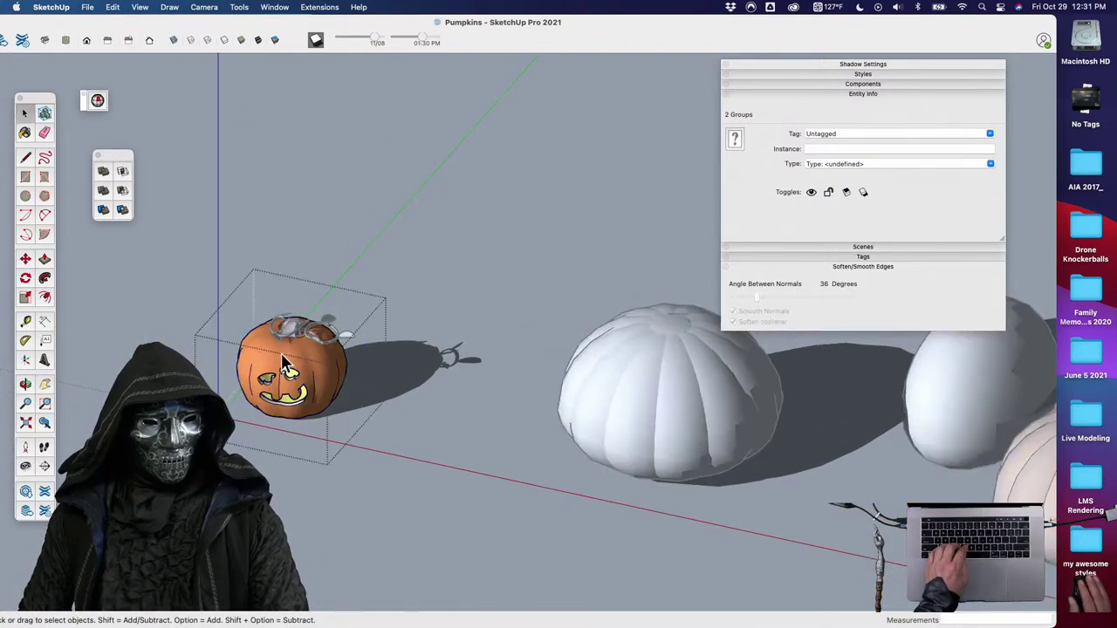
scroll(281, 353, up, 8)
click(437, 98)
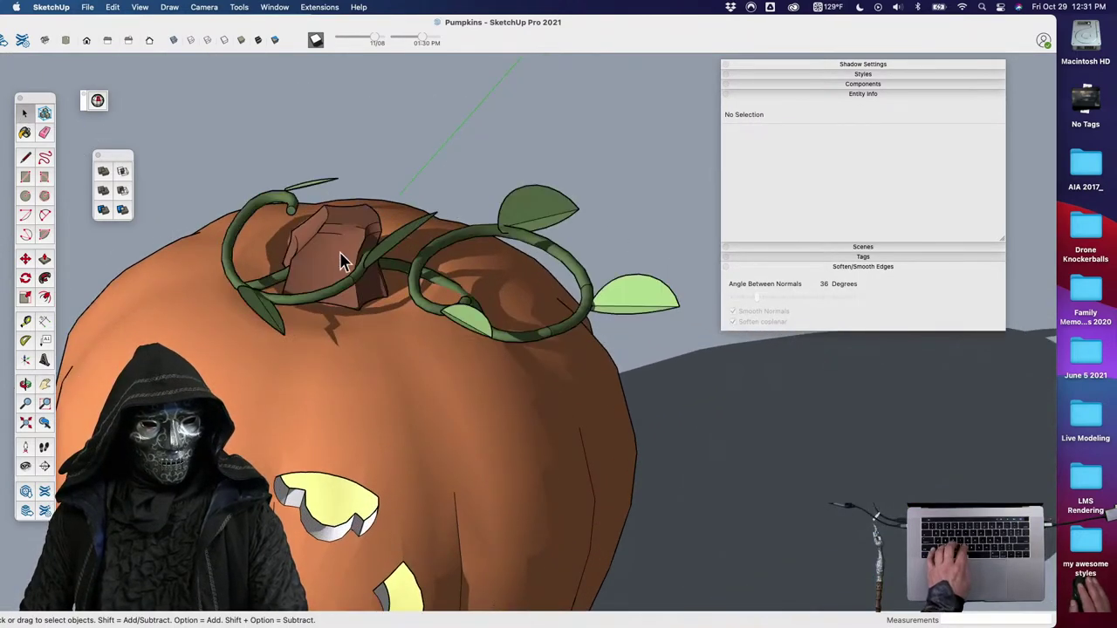
shift+click(343, 252)
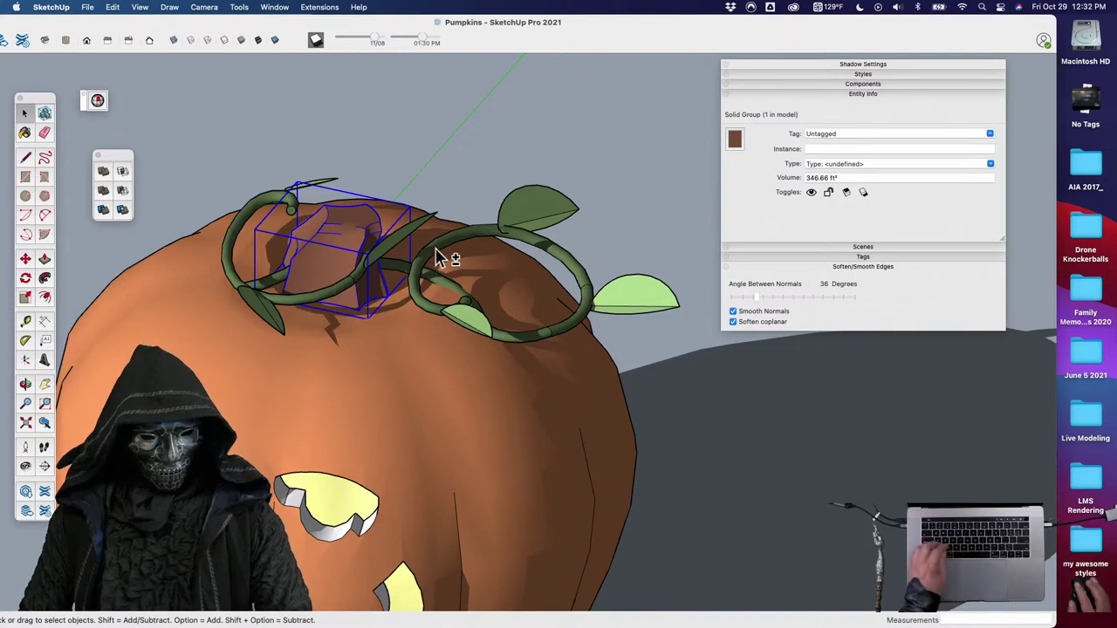
shift+click(442, 251)
Copy the selected stem and vine and paste them on the ground in front of the gradient-painted pumpkin.
scroll(441, 253, down, 10)
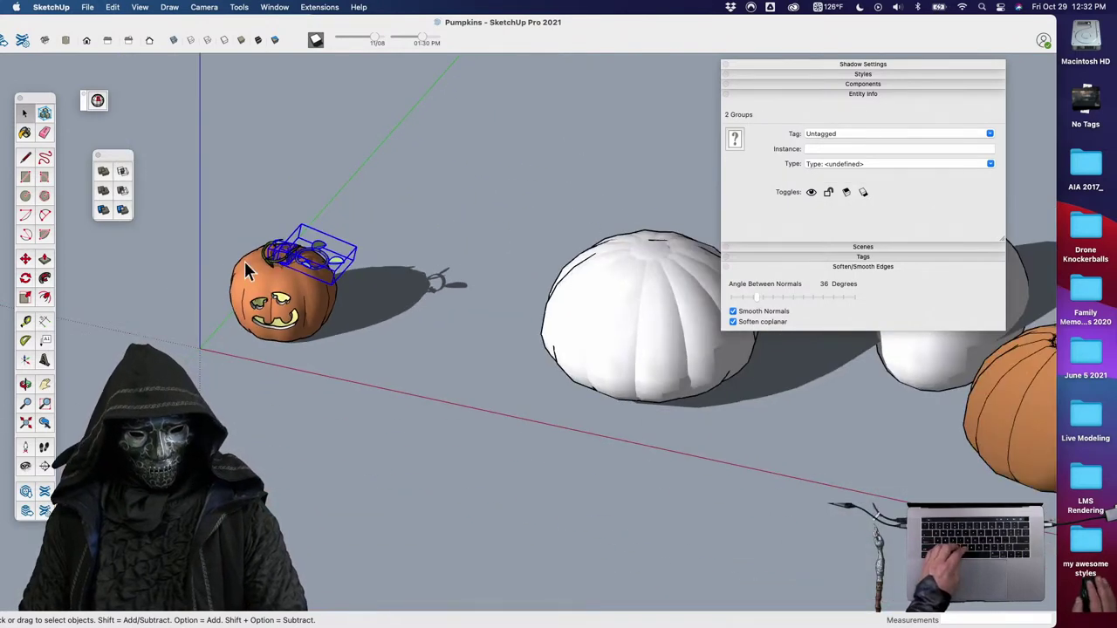
scroll(247, 272, down, 5)
key(super+x)
key(super+v)
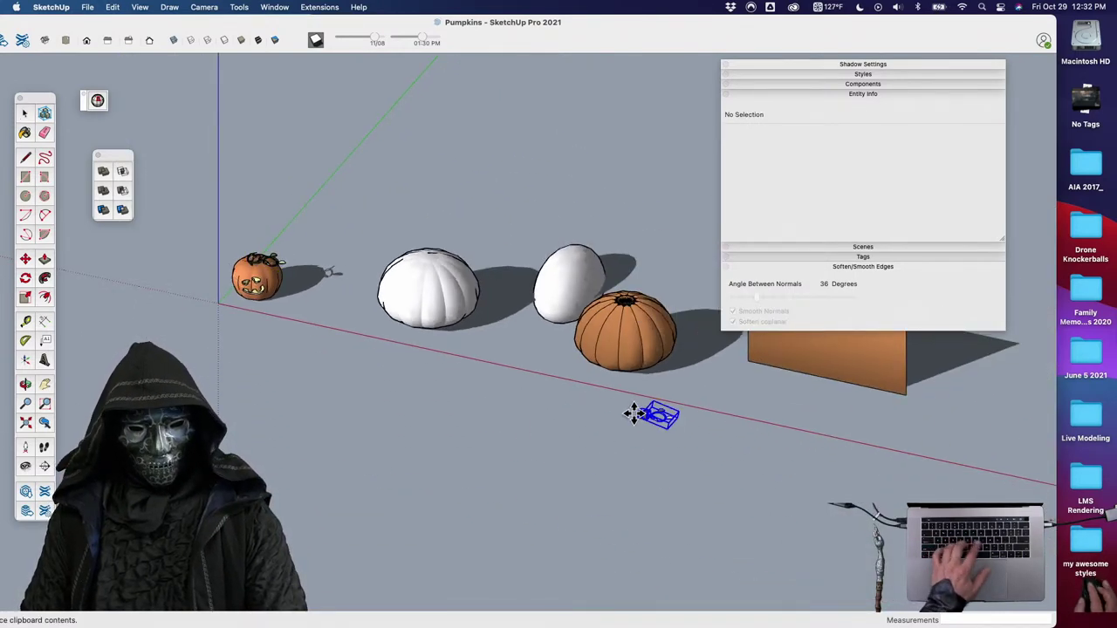
click(698, 406)
Move the pasted stem and vine onto the top of the orange pumpkin, scale them up uniformly and adjust their position.
scroll(657, 437, up, 8)
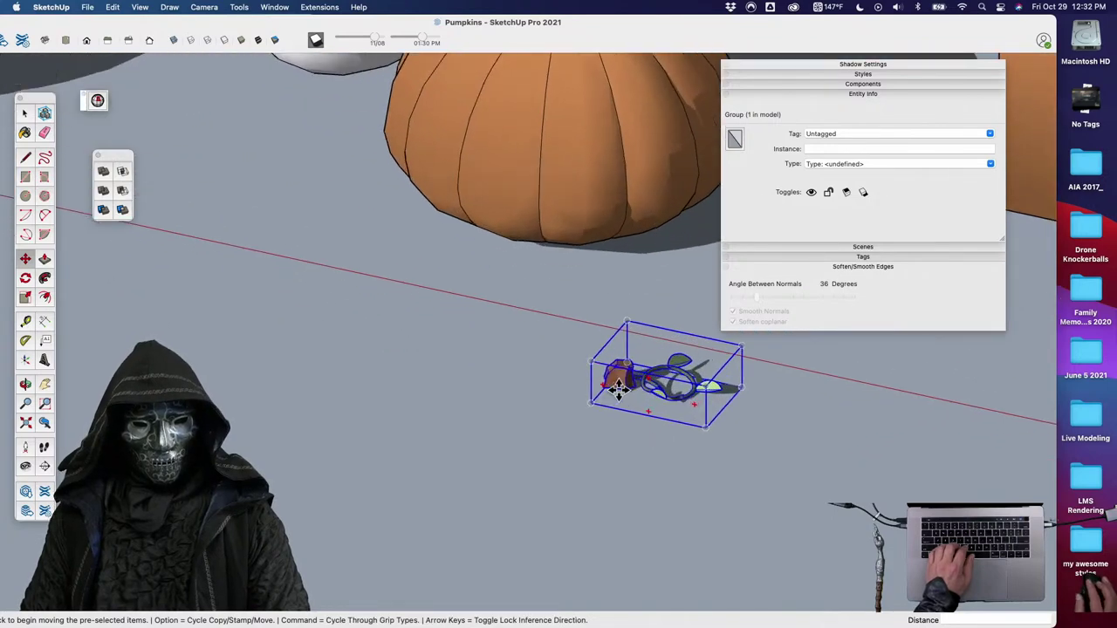
click(617, 388)
scroll(635, 332, down, 4)
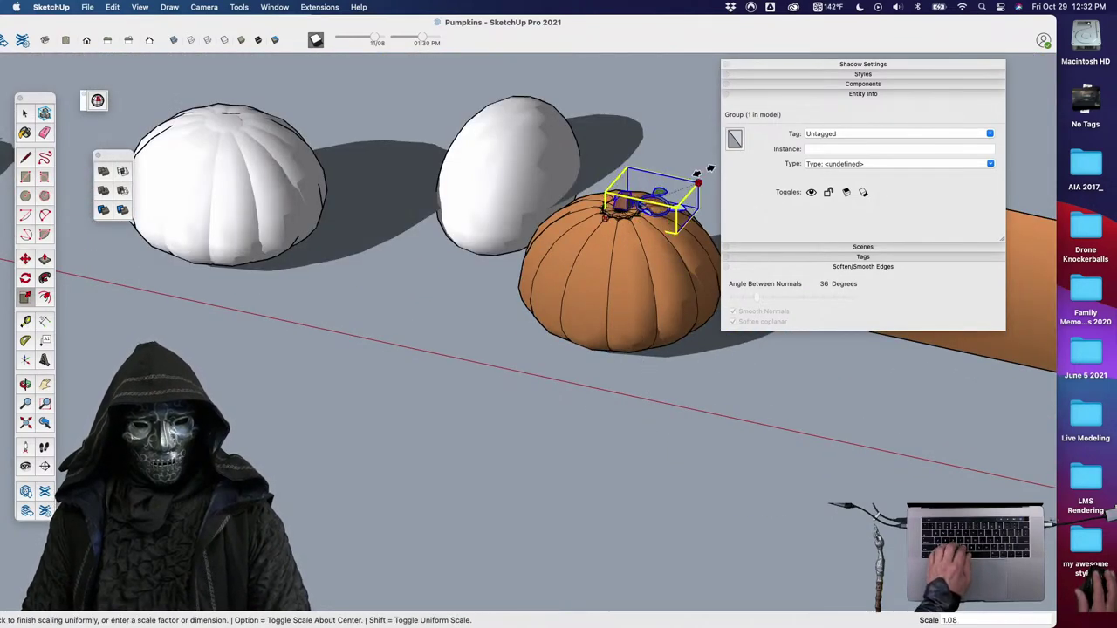
middle_drag(589, 217, 576, 415)
click(703, 410)
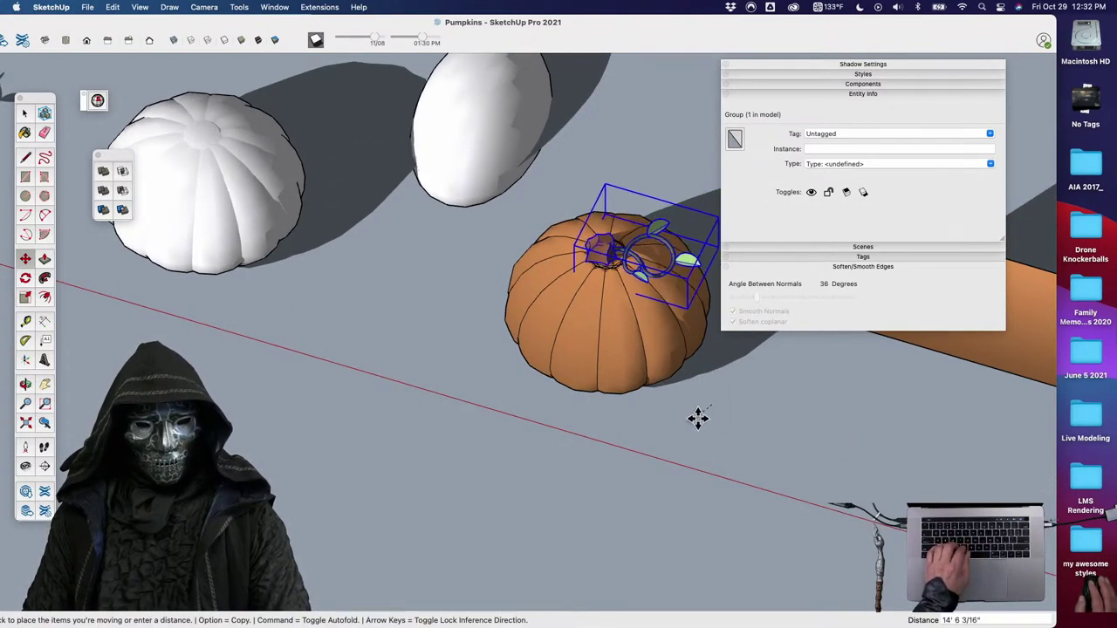
click(731, 445)
middle_drag(731, 445, 526, 316)
scroll(524, 322, down, 4)
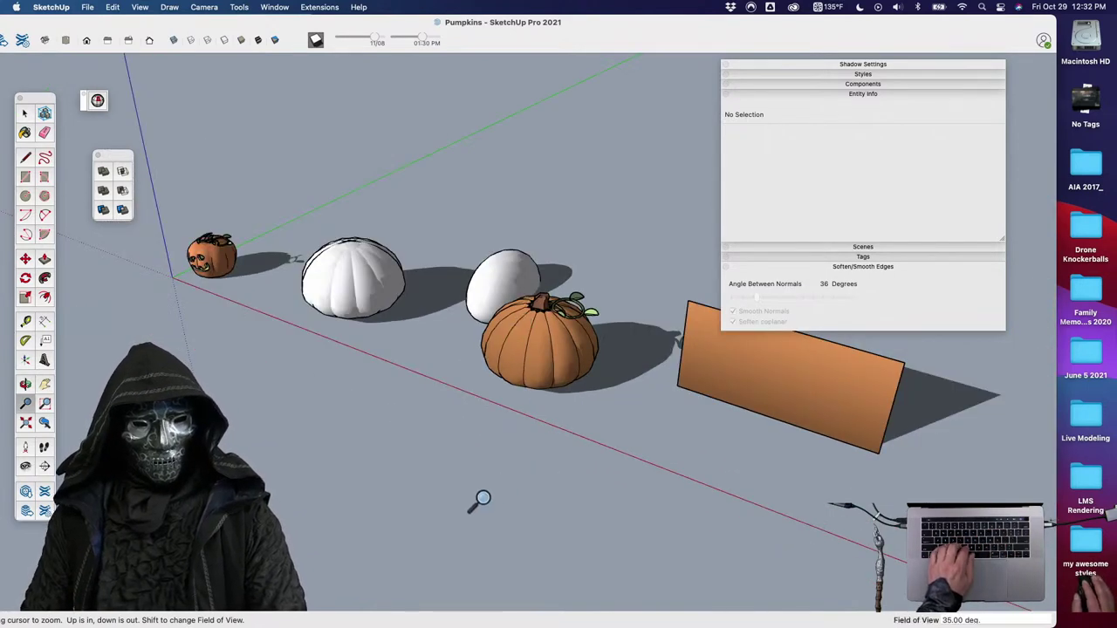
scroll(516, 323, up, 5)
middle_drag(439, 344, 502, 360)
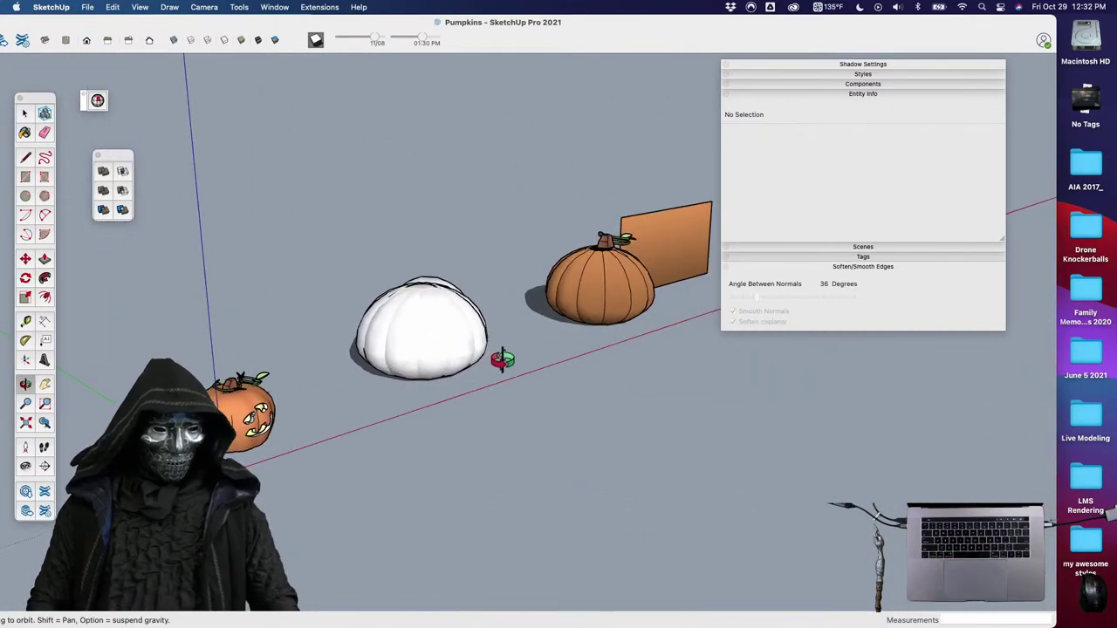
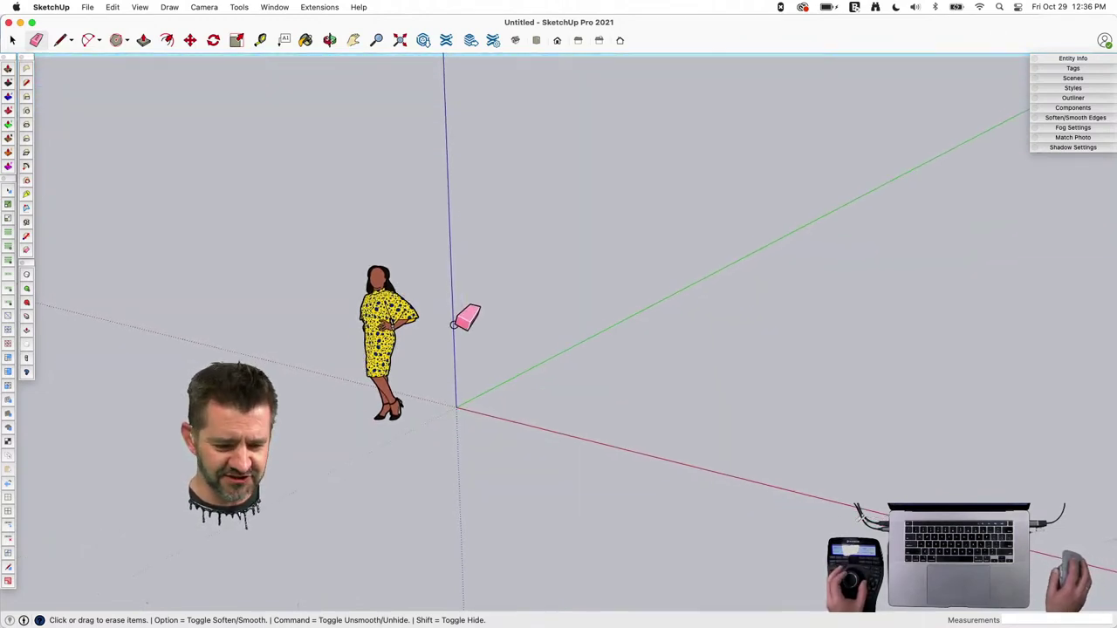
middle_drag(467, 318, 404, 217)
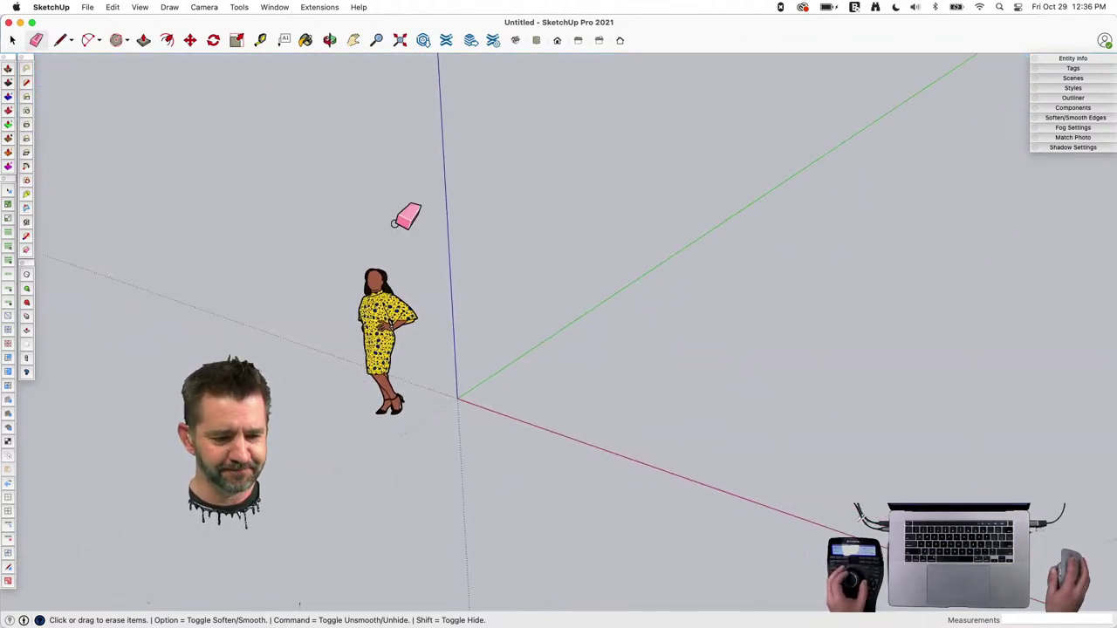
click(128, 42)
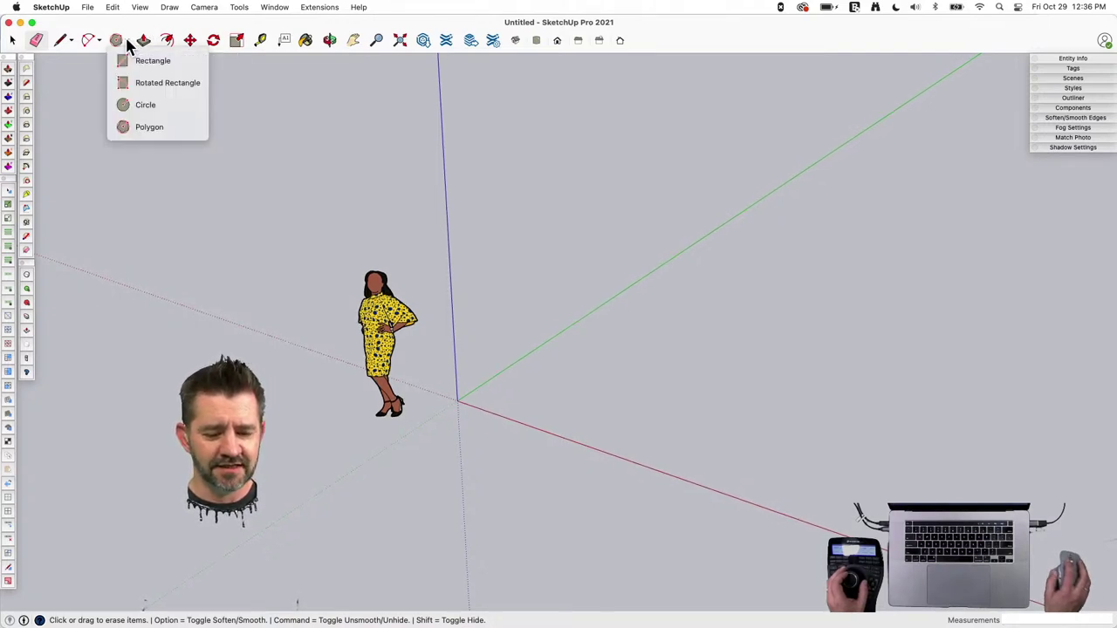
click(131, 126)
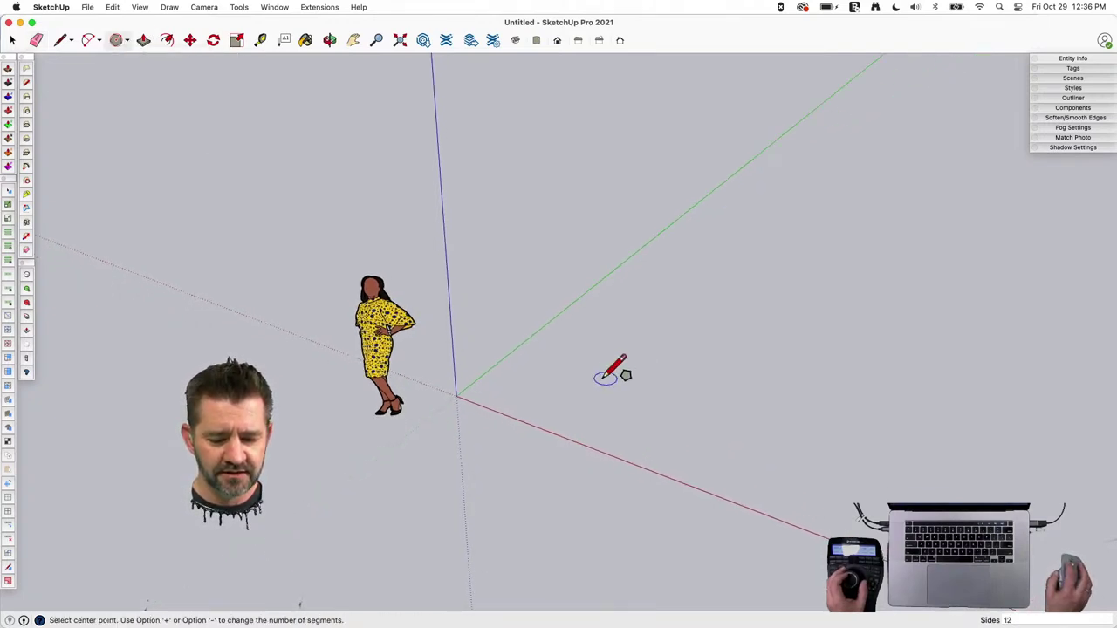
click(455, 397)
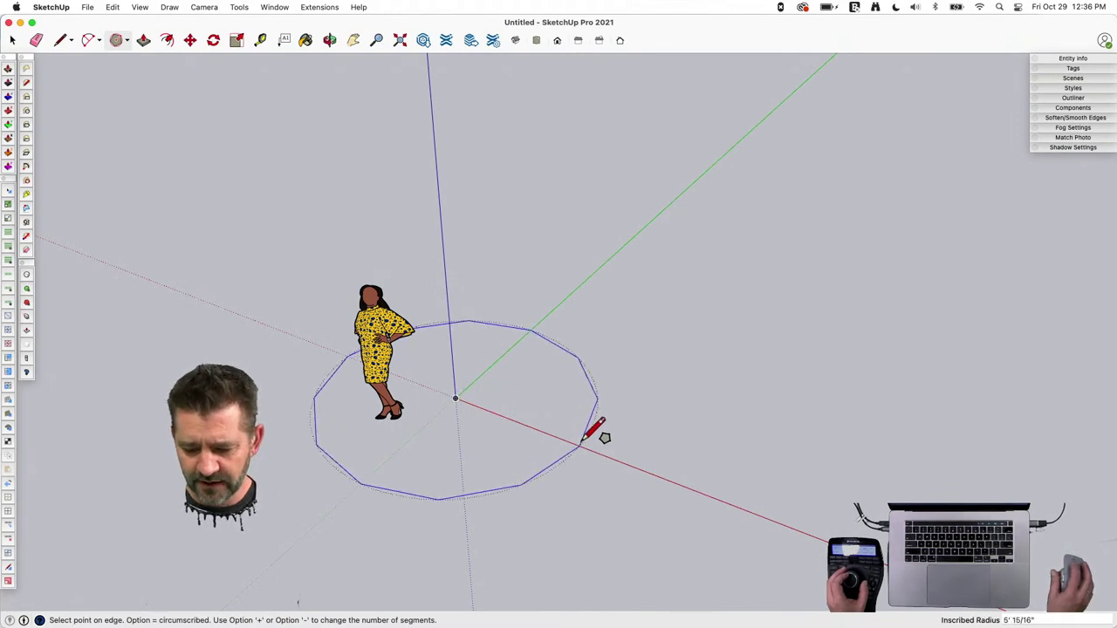
key(space)
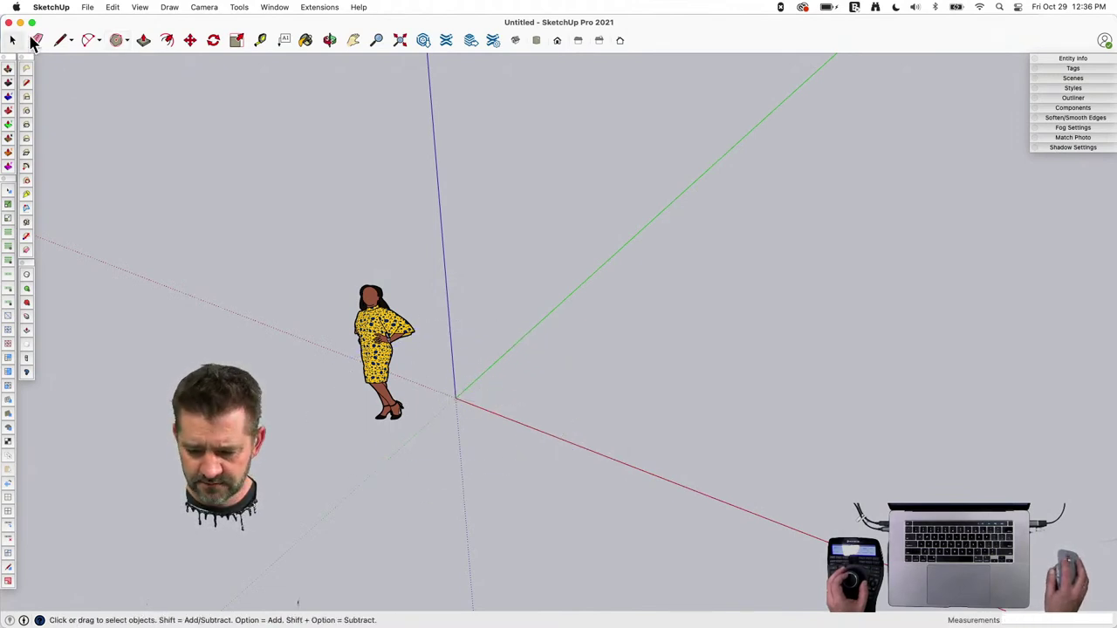
Draw a 12-sided polygon on the ground centred on the origin, with an inscribed radius of about 8 feet.
click(118, 43)
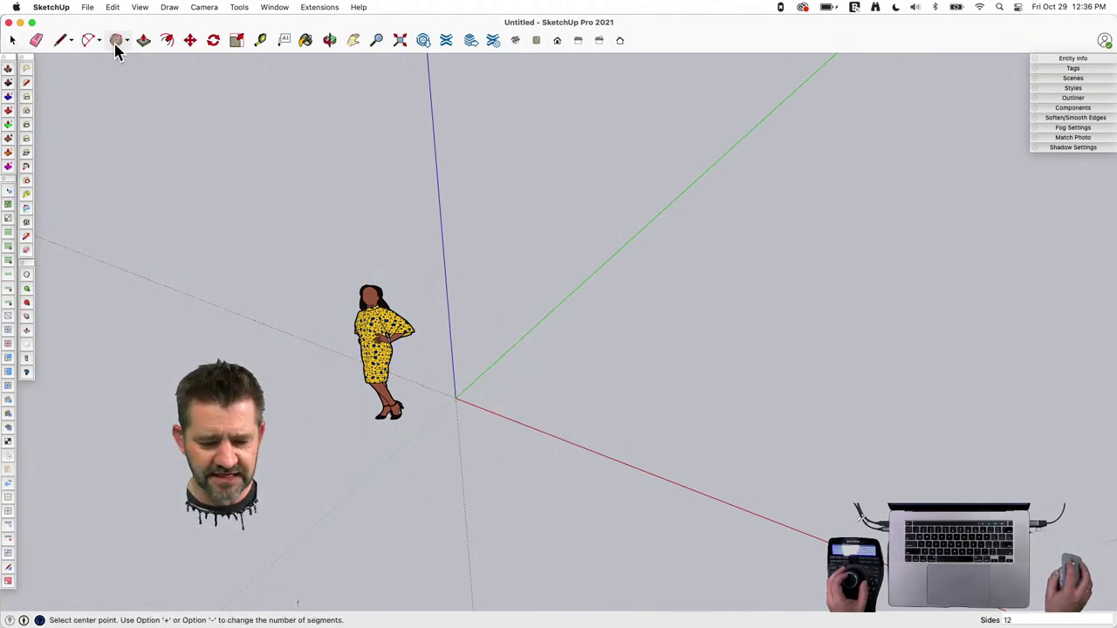
click(455, 398)
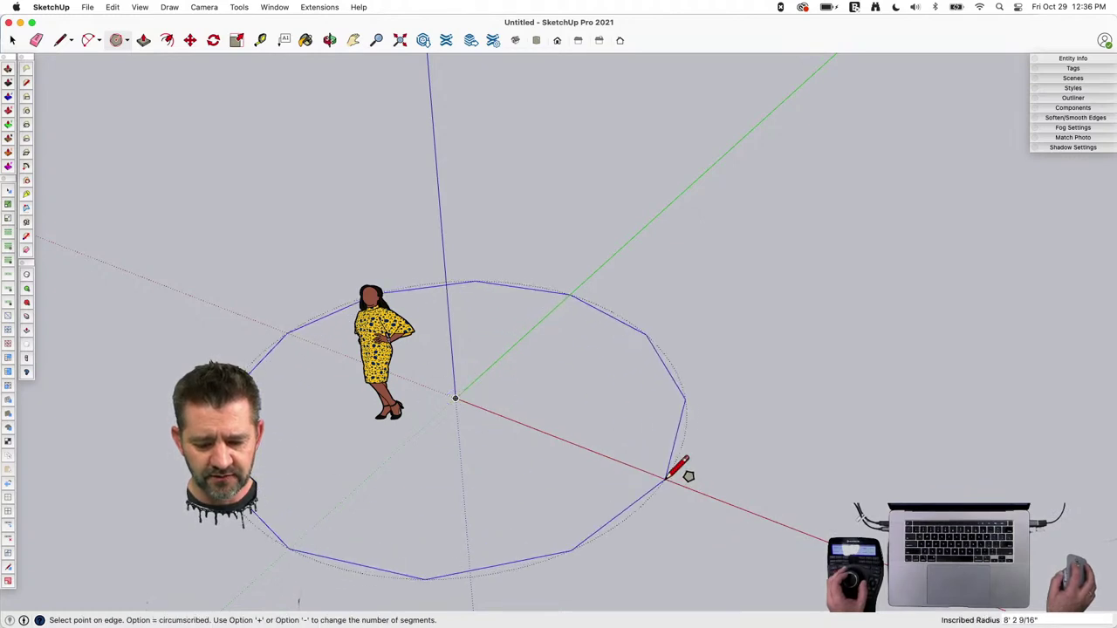
click(679, 475)
key(space)
middle_drag(613, 451, 491, 349)
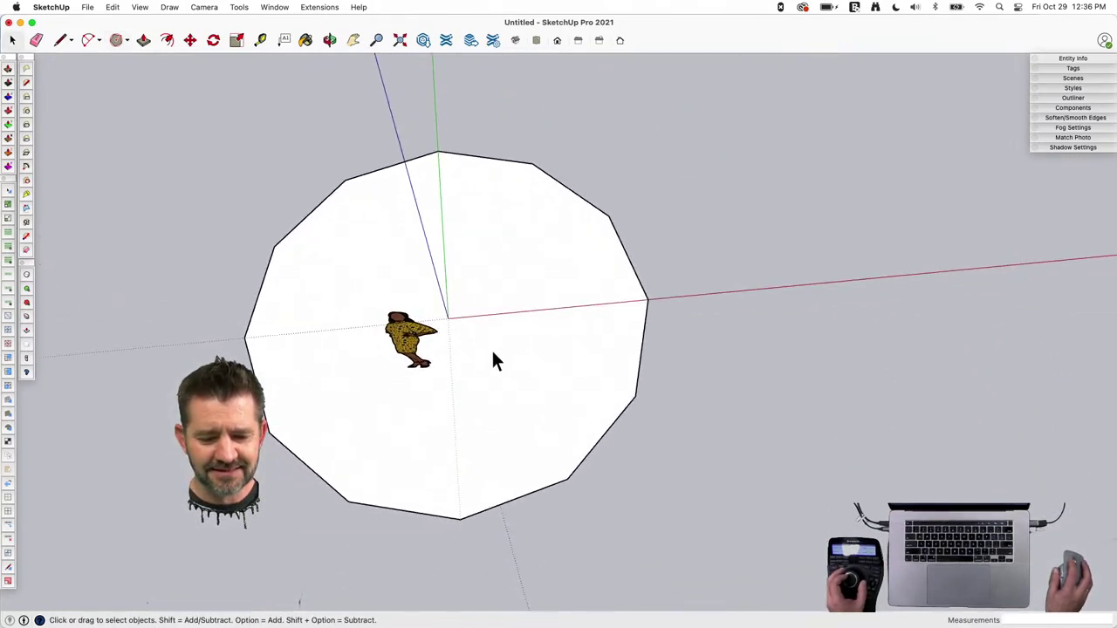
Rotate the polygon face 15 degrees about the origin so the red axis crosses the middle of one side.
click(491, 348)
key(o)
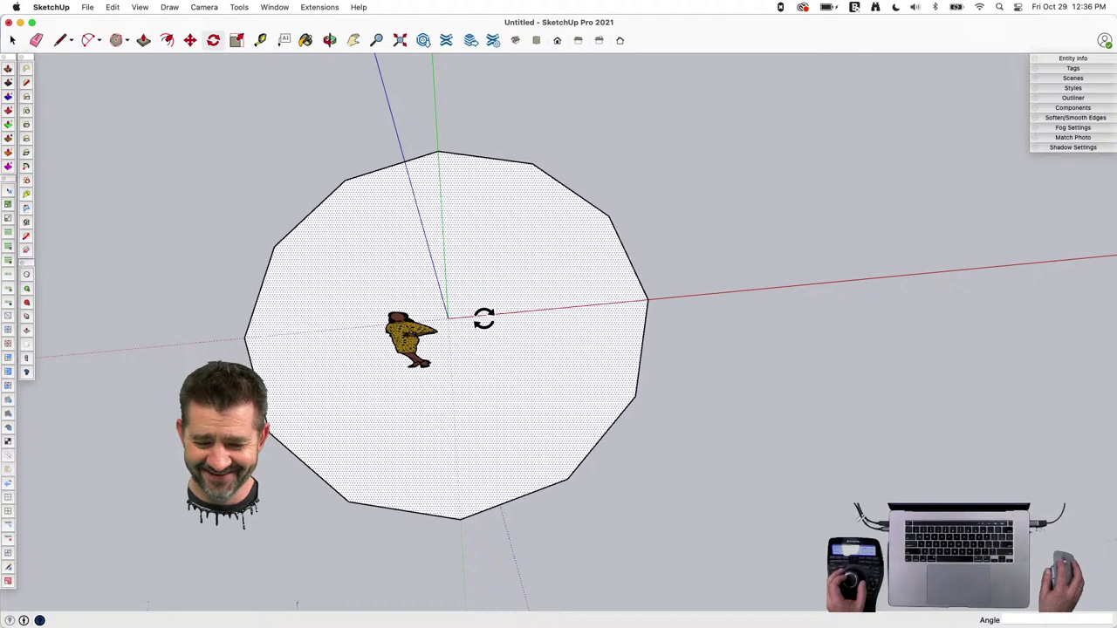
click(448, 318)
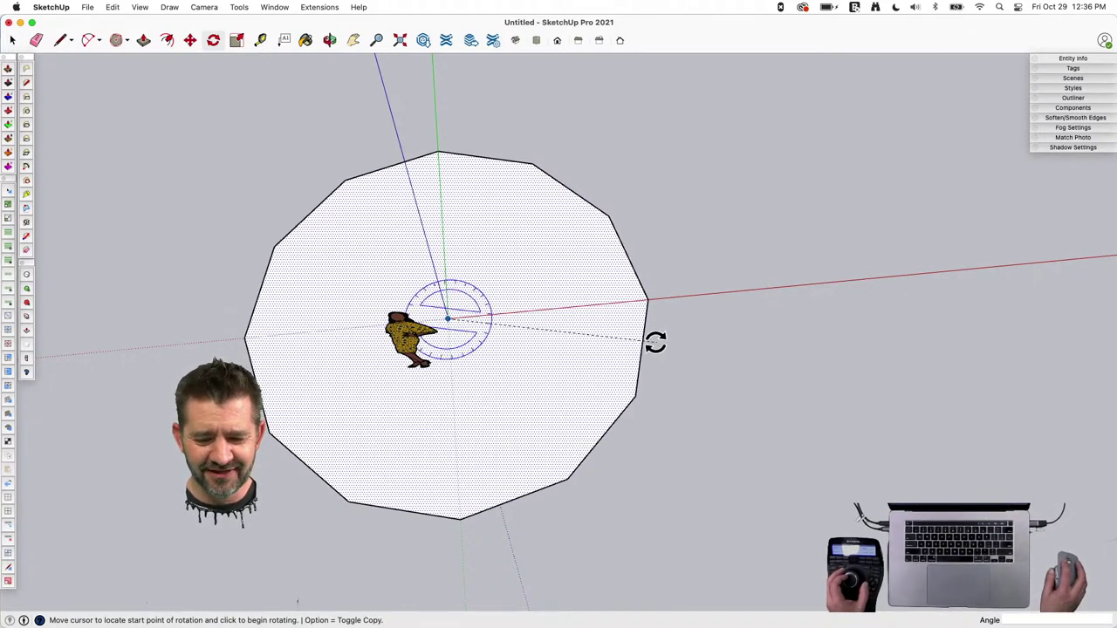
click(641, 347)
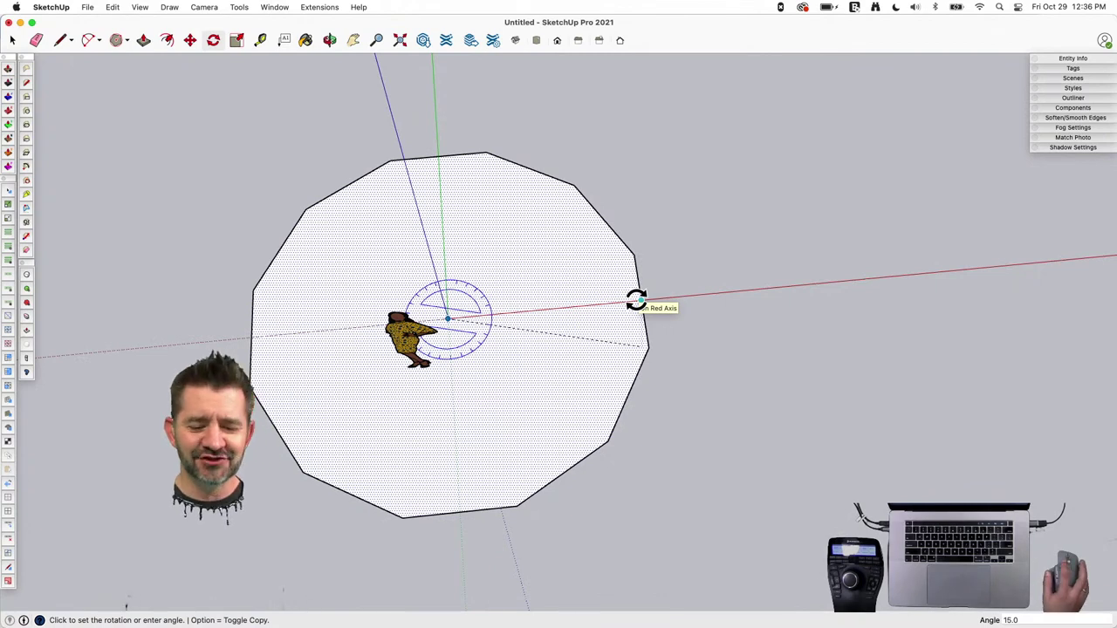
click(636, 301)
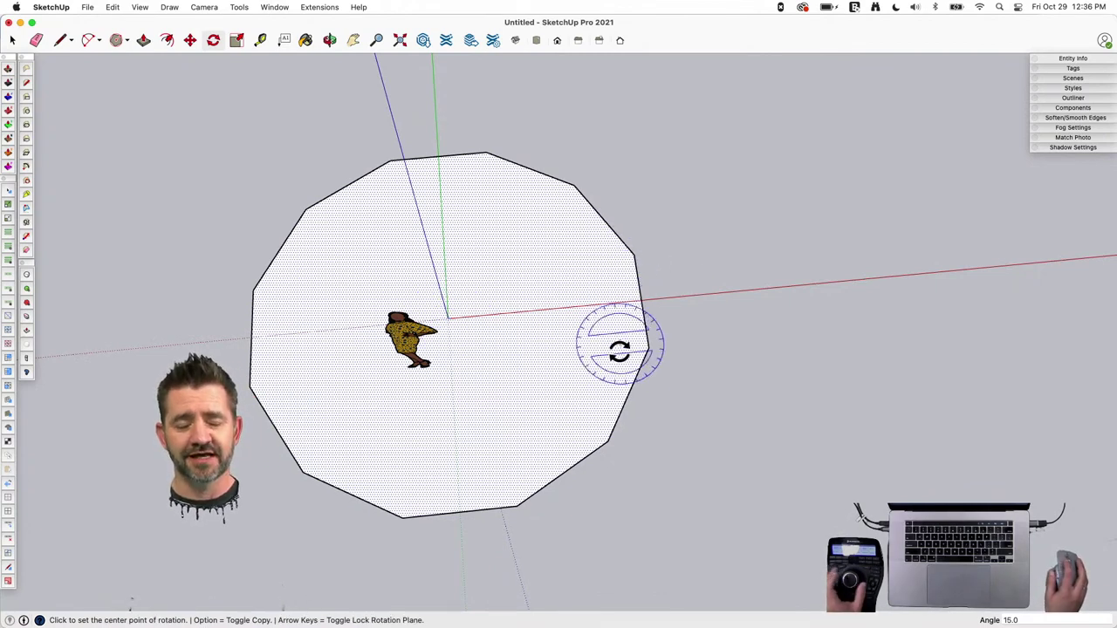
Draw lines from the origin to the two polygon corners on either side of the red axis.
key(l)
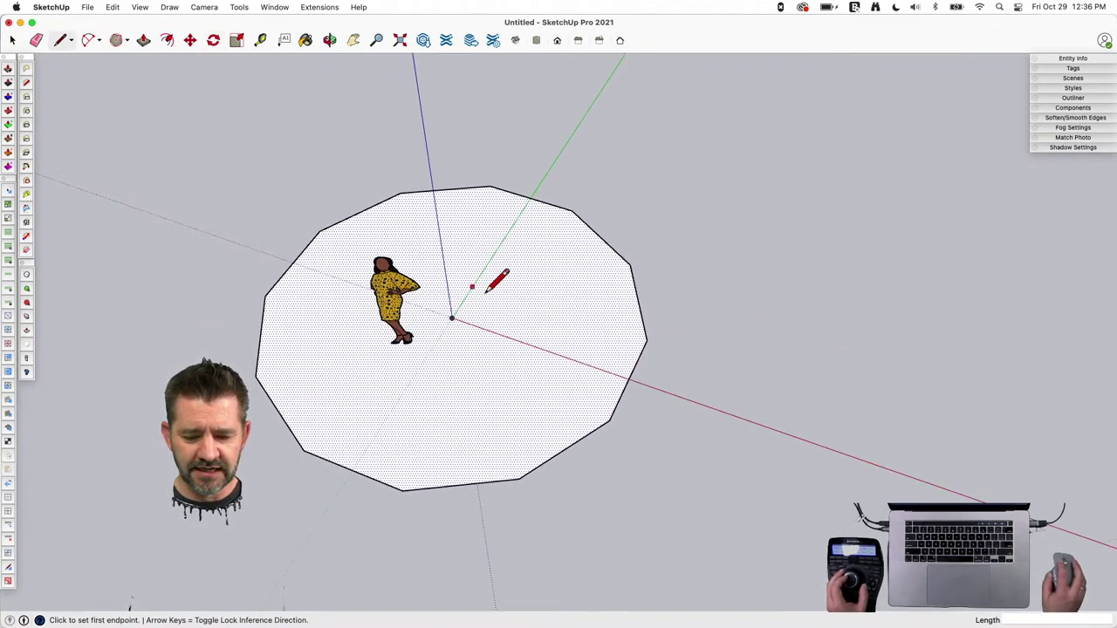
click(452, 317)
click(609, 420)
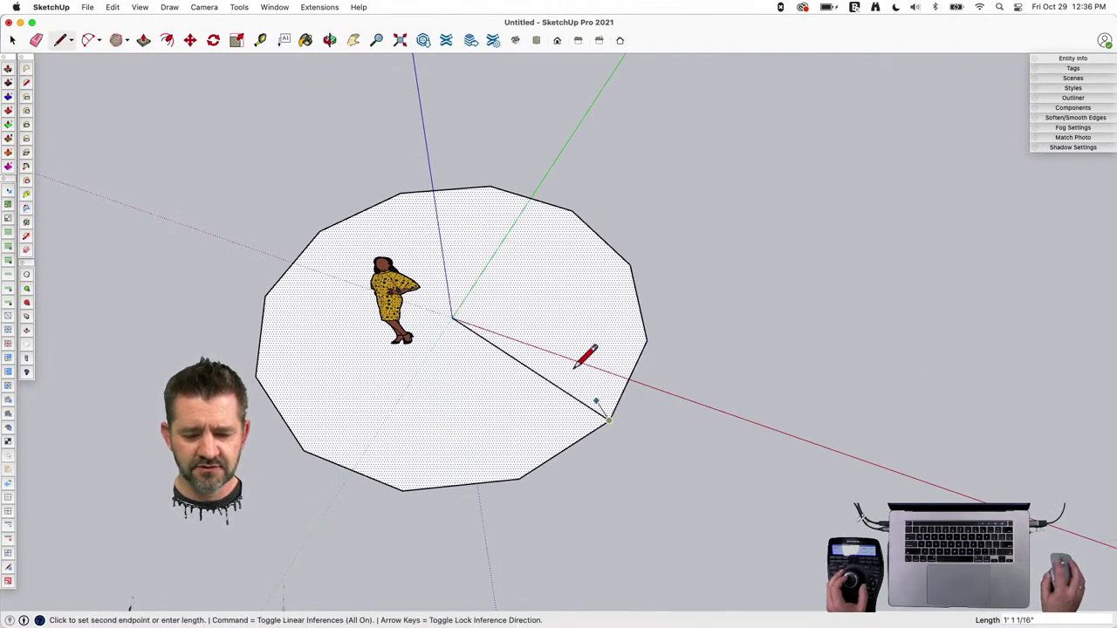
key(Escape)
click(451, 317)
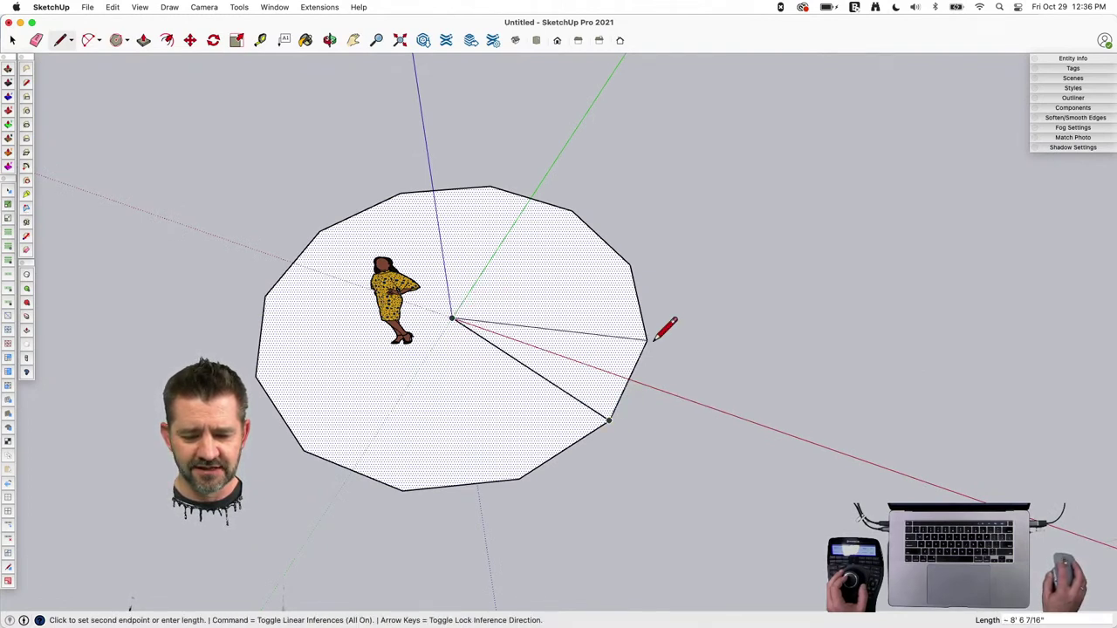
click(646, 340)
Erase the rest of the polygon outline, keeping only the triangular wedge along the red axis.
key(e)
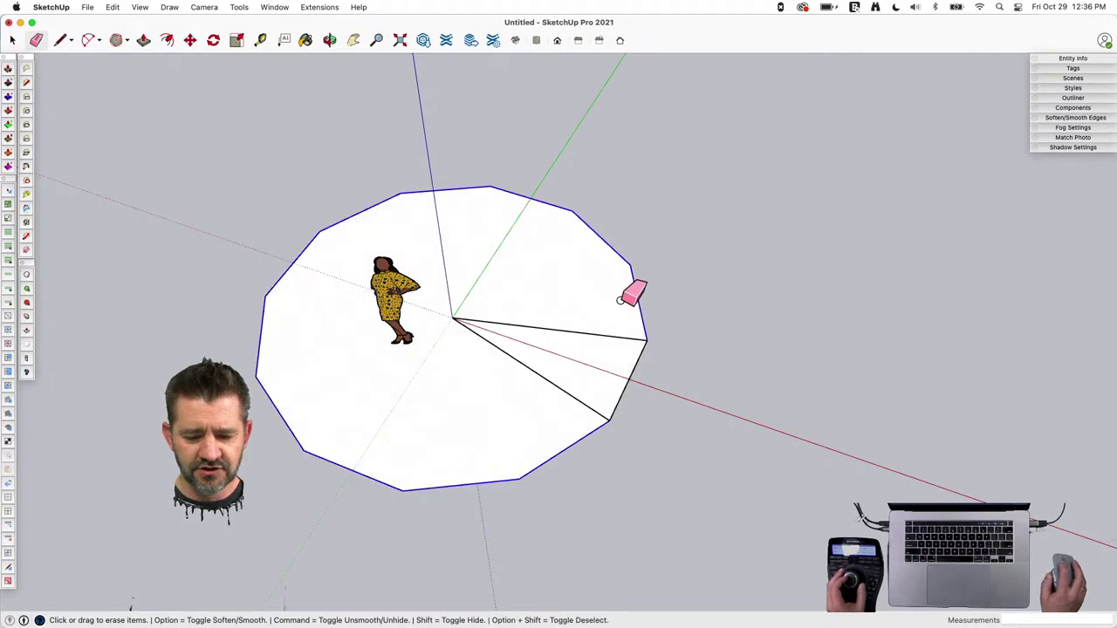
click(632, 297)
key(space)
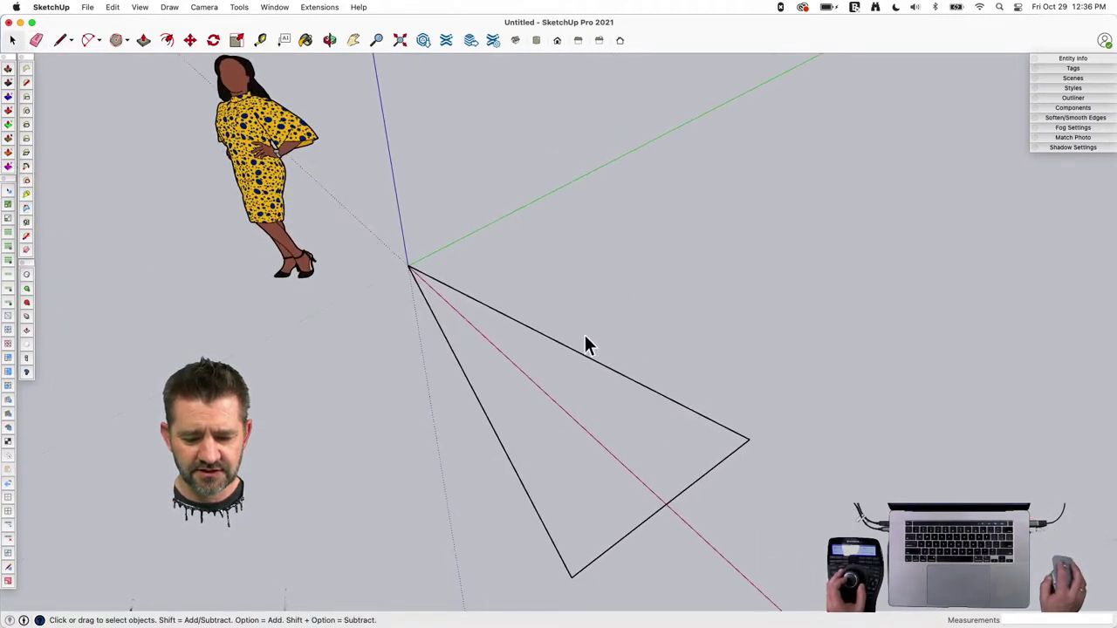
Retrace the wedge's outer edge, then erase and redraw one of its long sides to restore the face.
key(l)
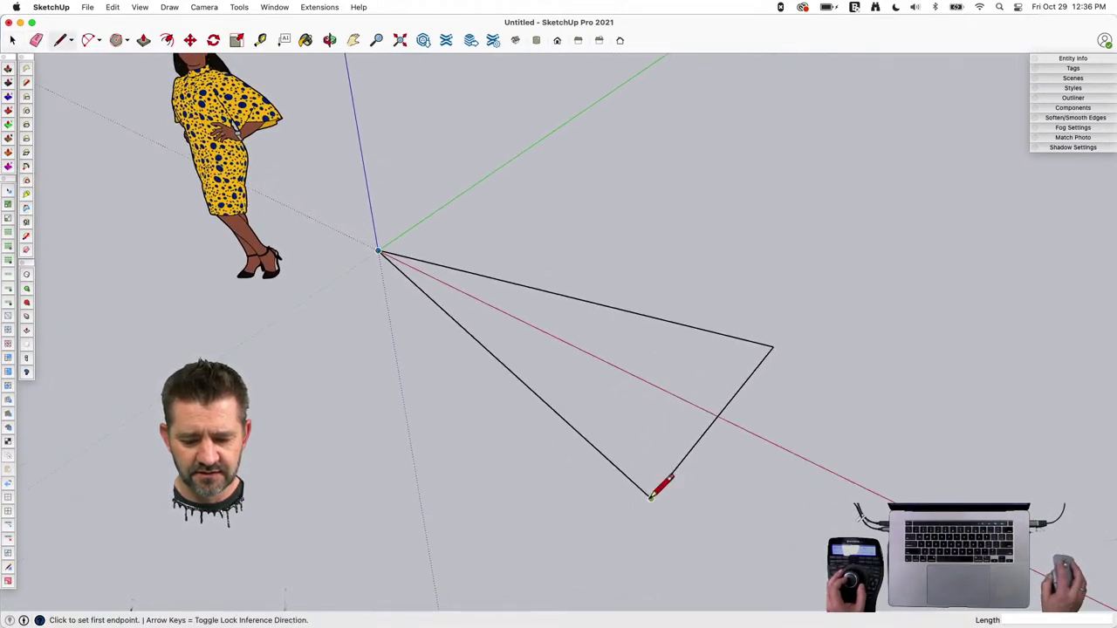
click(651, 496)
click(772, 346)
key(e)
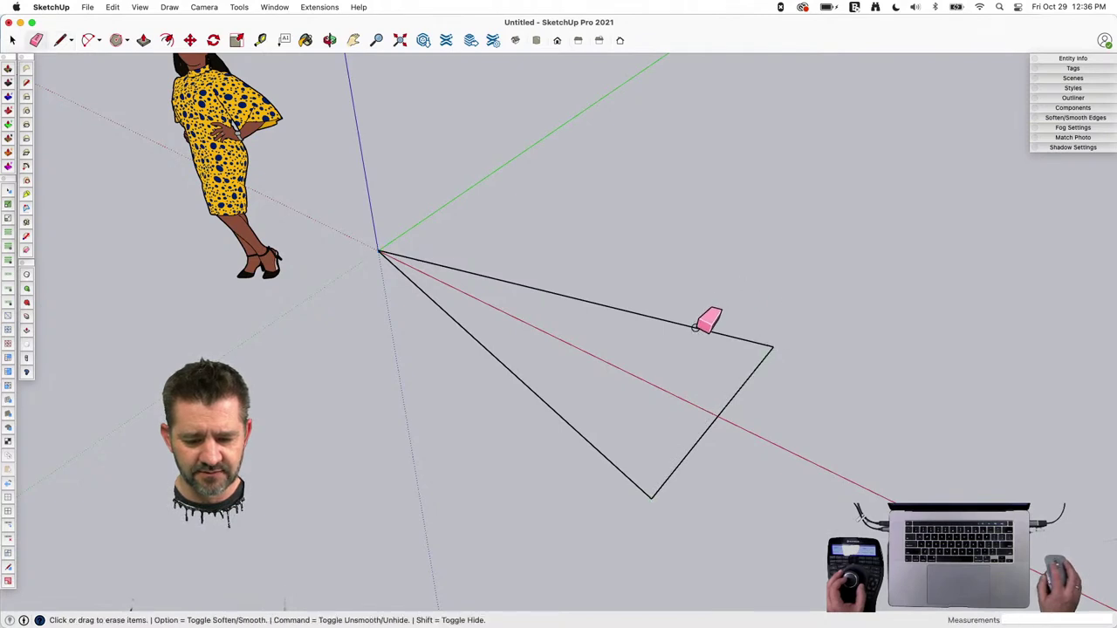
click(695, 326)
key(l)
click(379, 251)
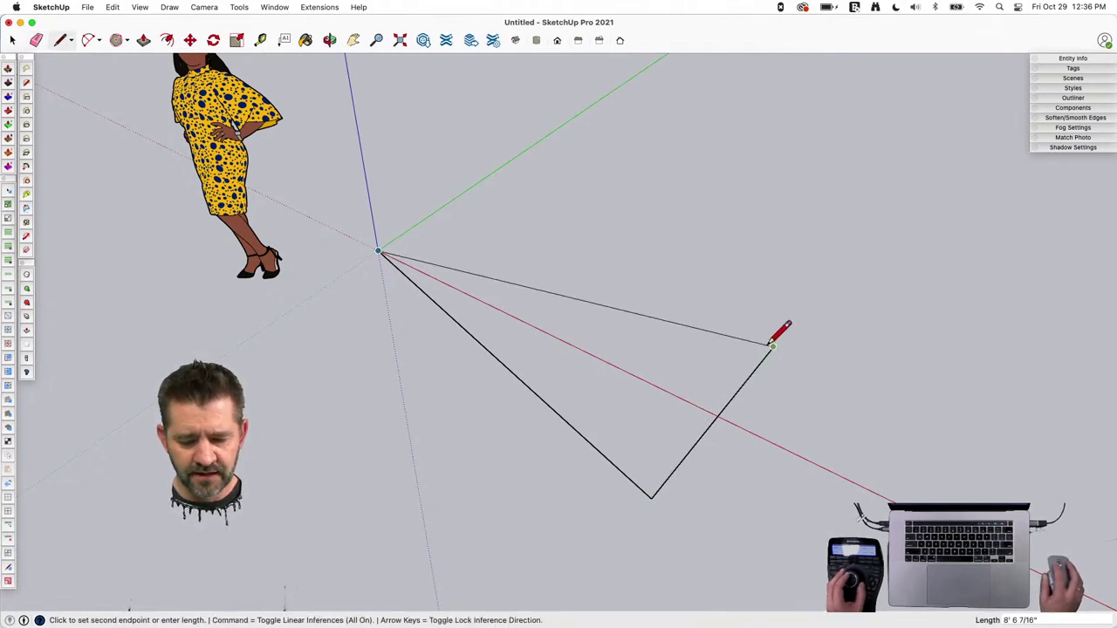
click(772, 346)
key(space)
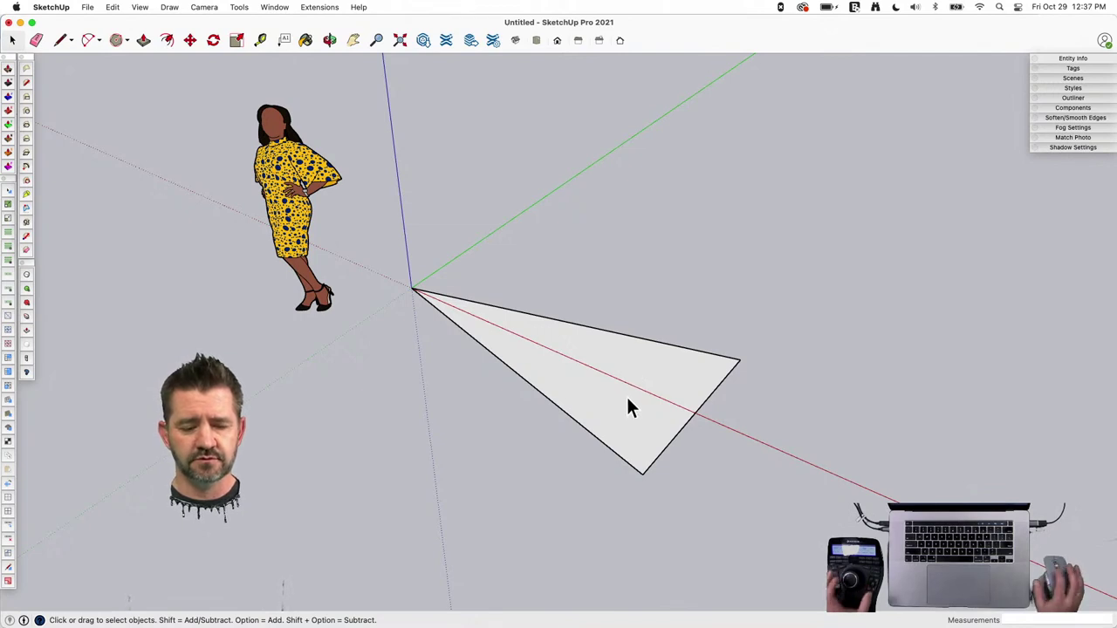
Divide the wedge with two lines to its tip, each starting 8 inches in from an outer corner.
key(l)
click(404, 292)
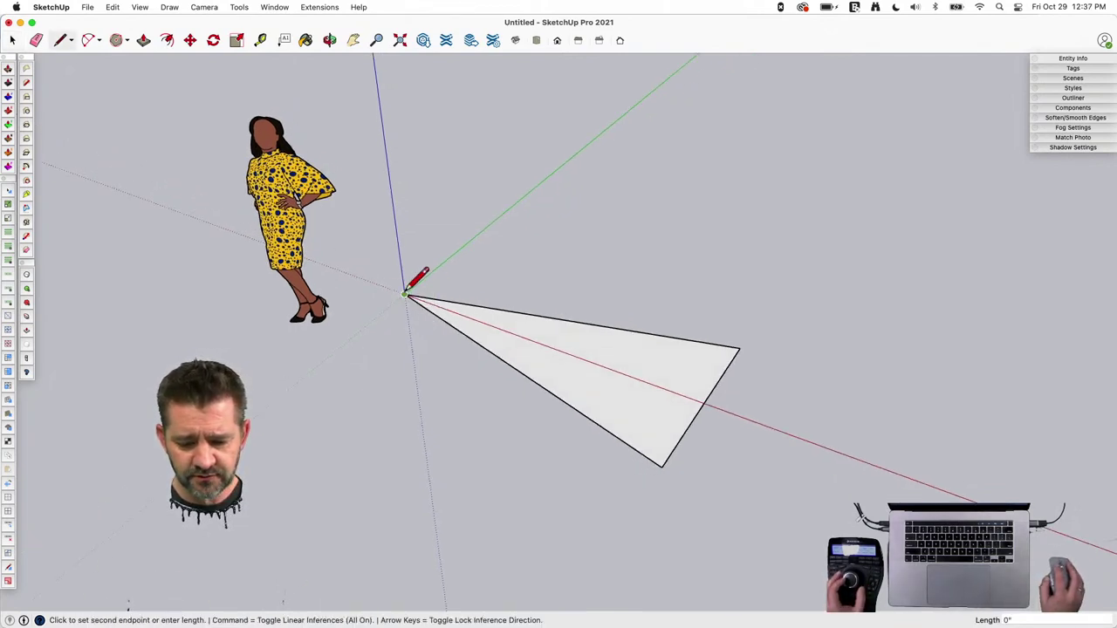
key(Escape)
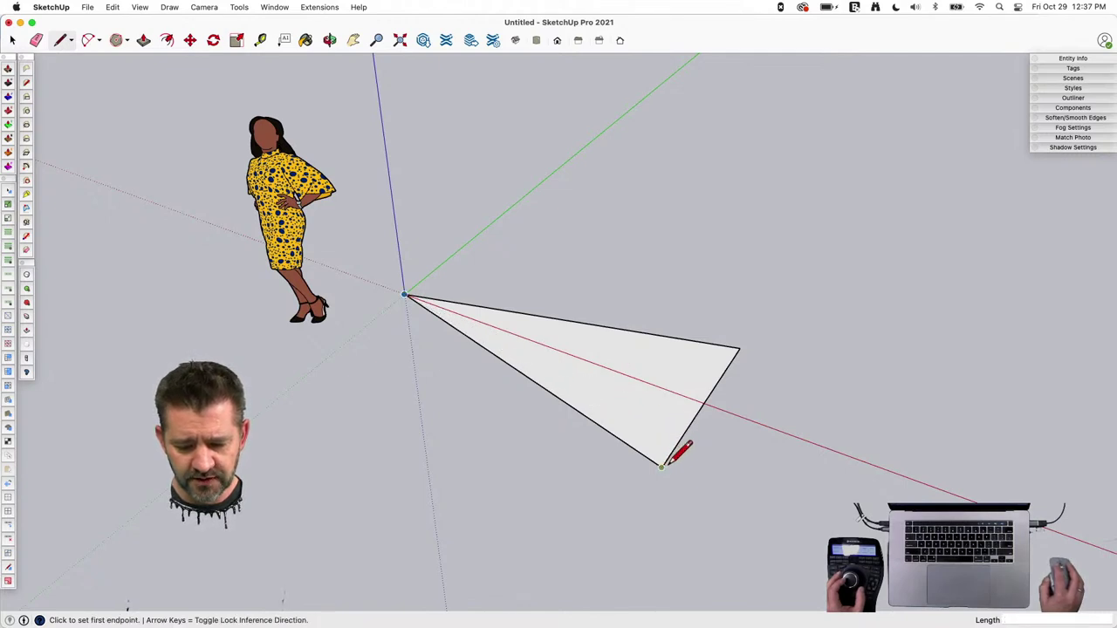
click(662, 466)
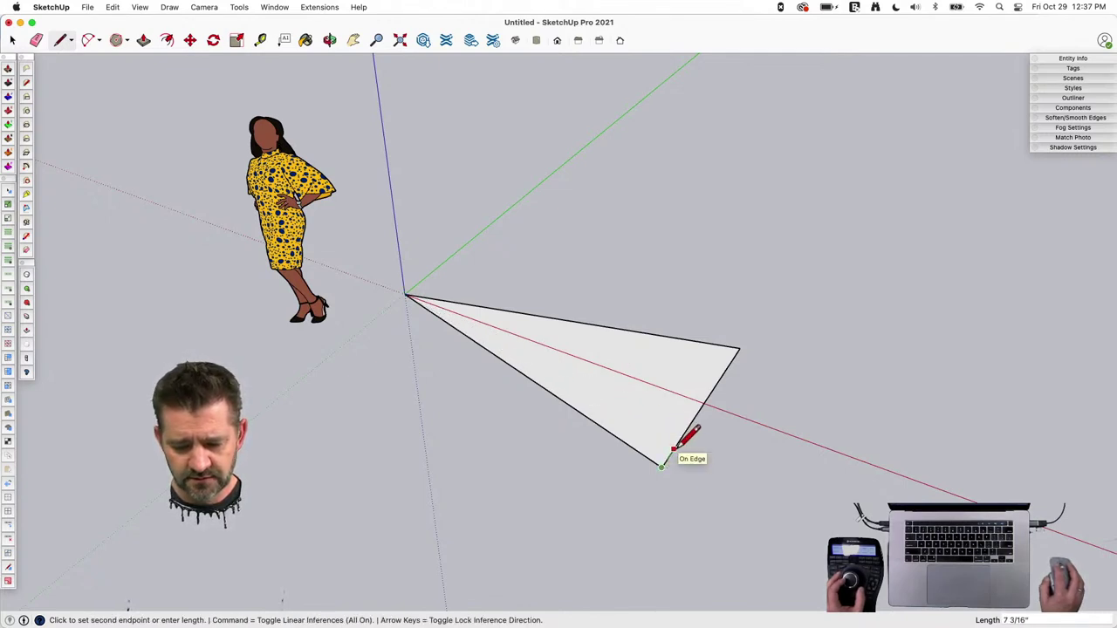
text(8)
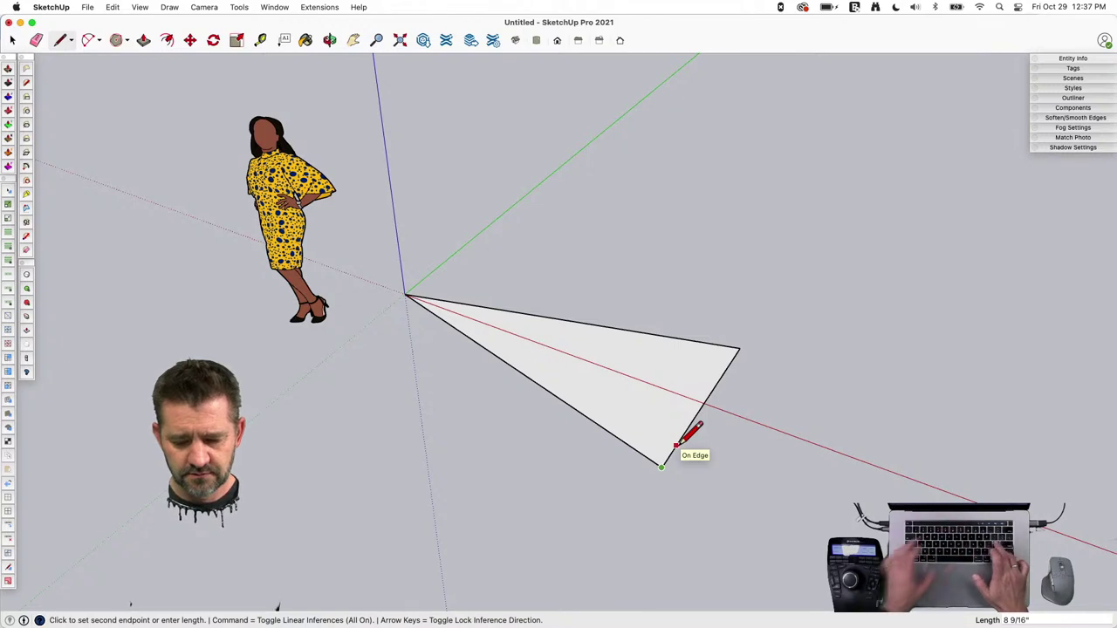
key(Return)
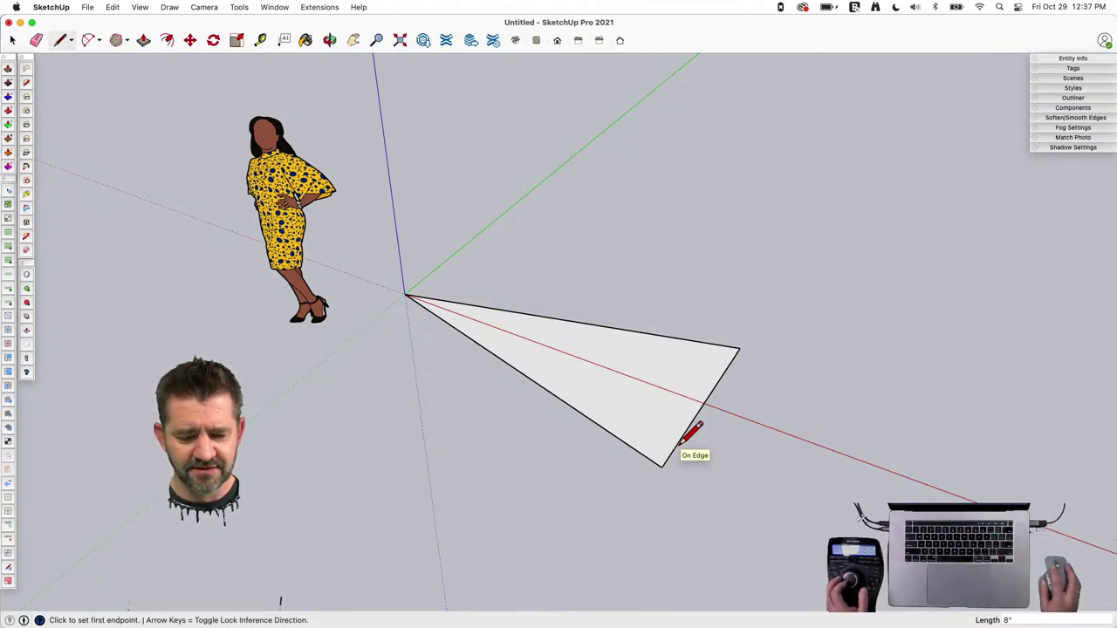
click(681, 443)
click(414, 300)
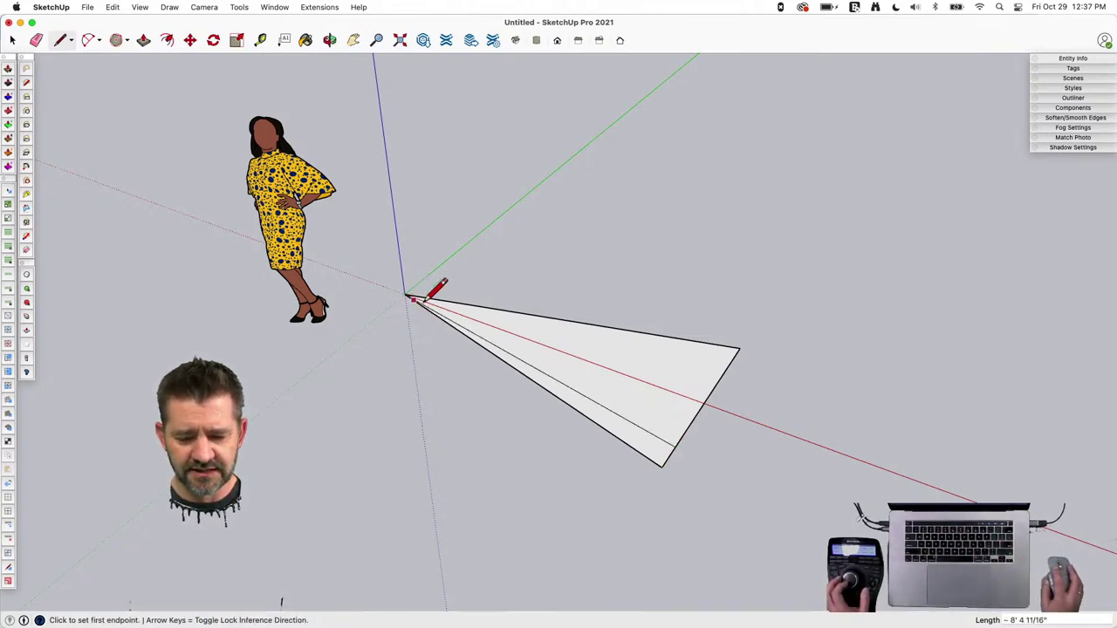
click(740, 348)
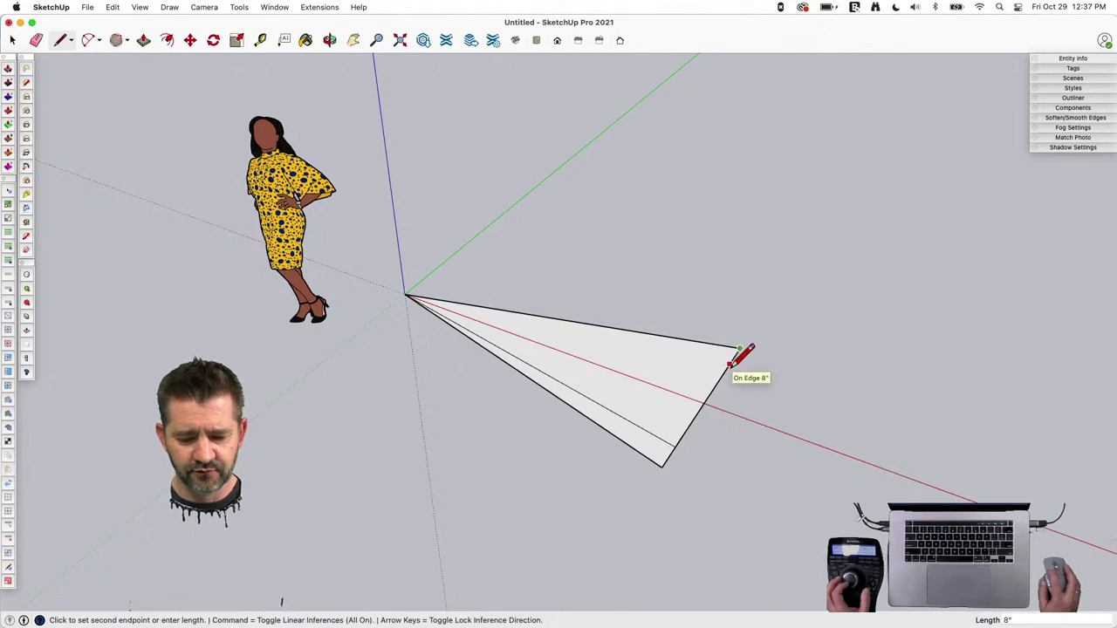
click(729, 365)
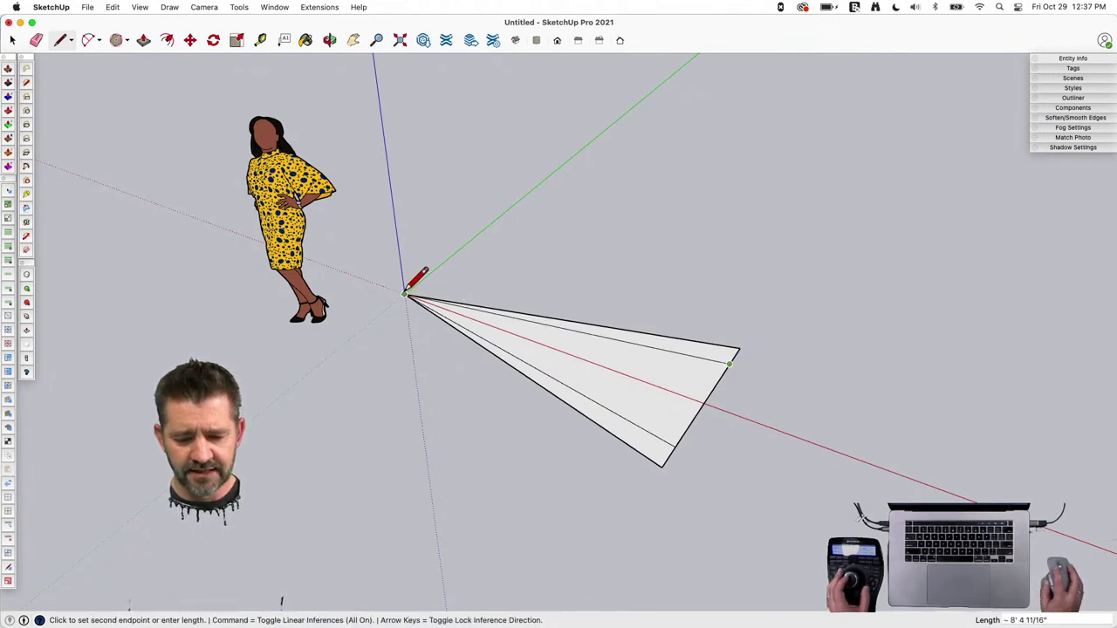
key(space)
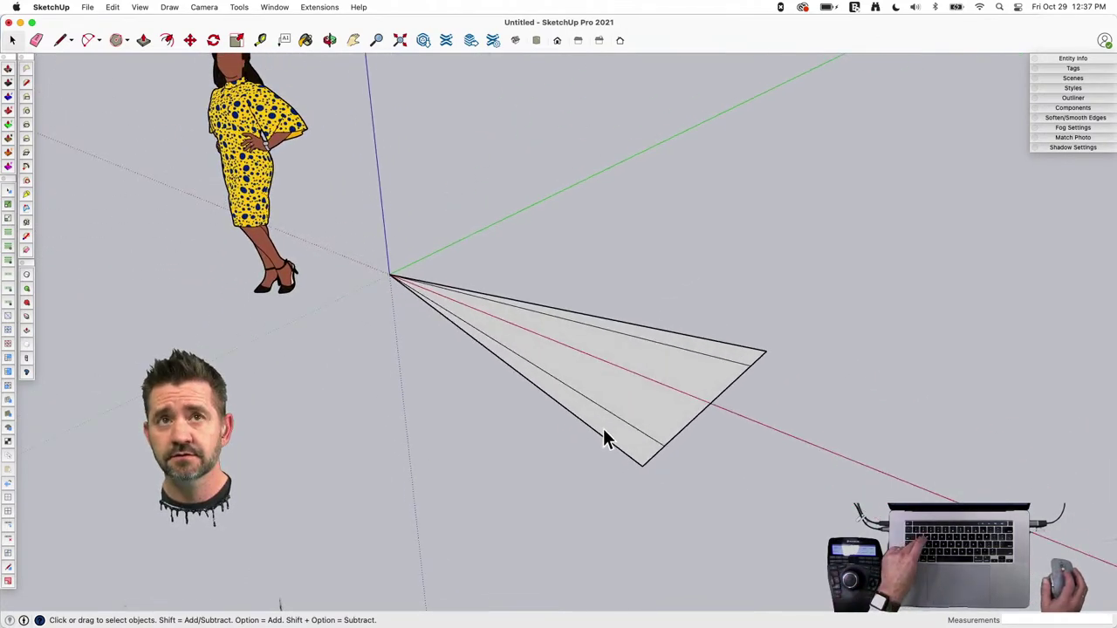
Push/Pull the wedge's middle face and both side strips upward by about 6 7/8 inches.
key(ctrl+shift+q)
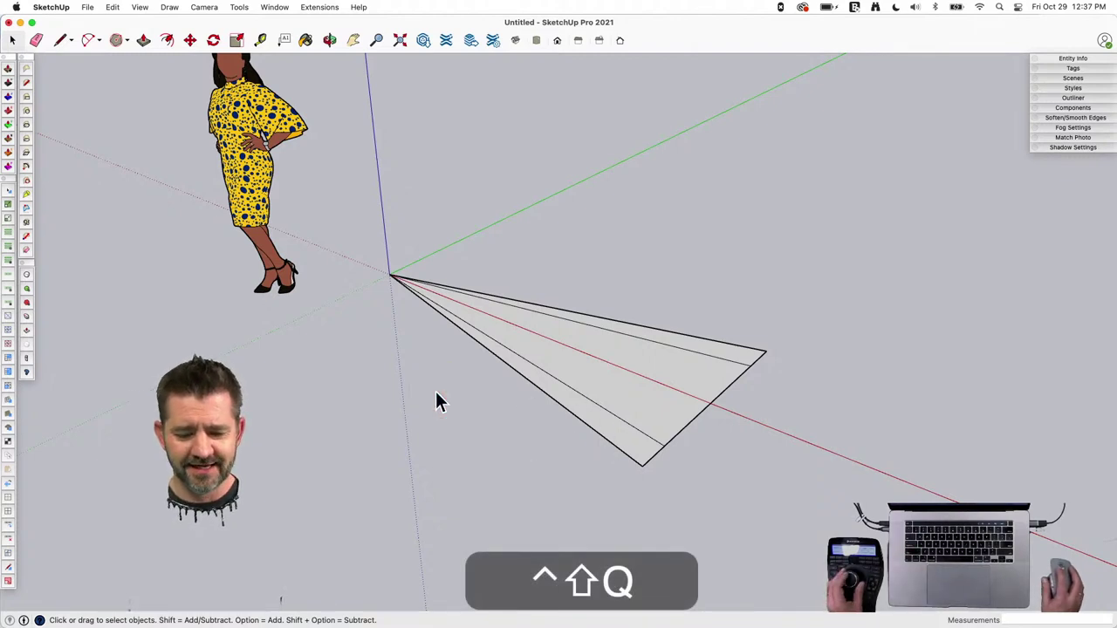
key(p)
mouse_move(573, 410)
mouse_down()
mouse_move(544, 301)
mouse_move(540, 371)
mouse_move(569, 405)
mouse_up()
click(541, 399)
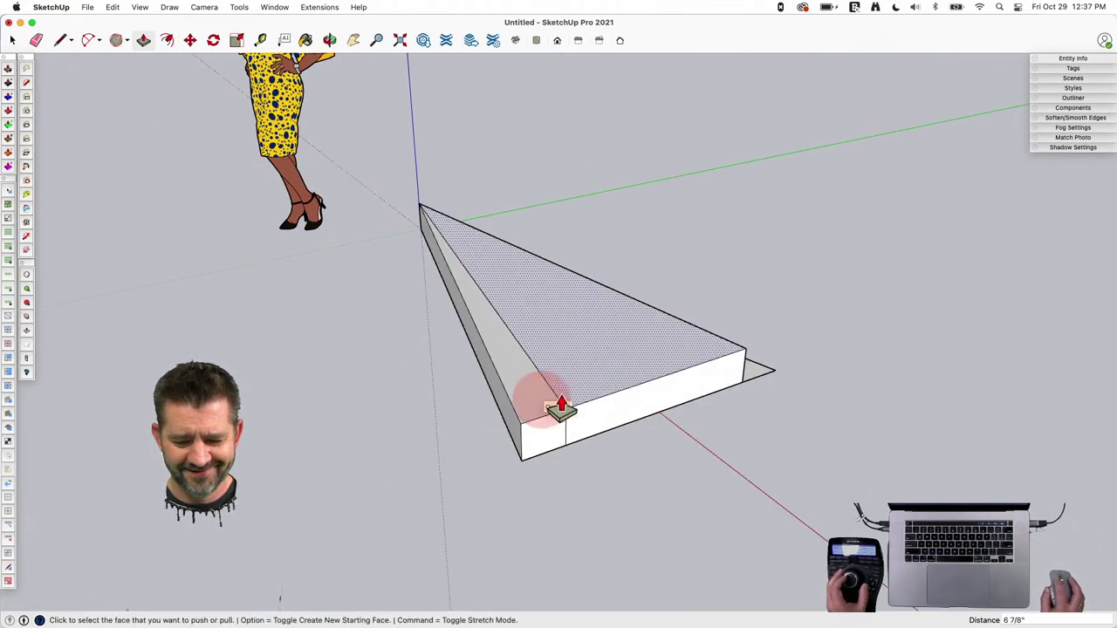
click(688, 435)
click(619, 402)
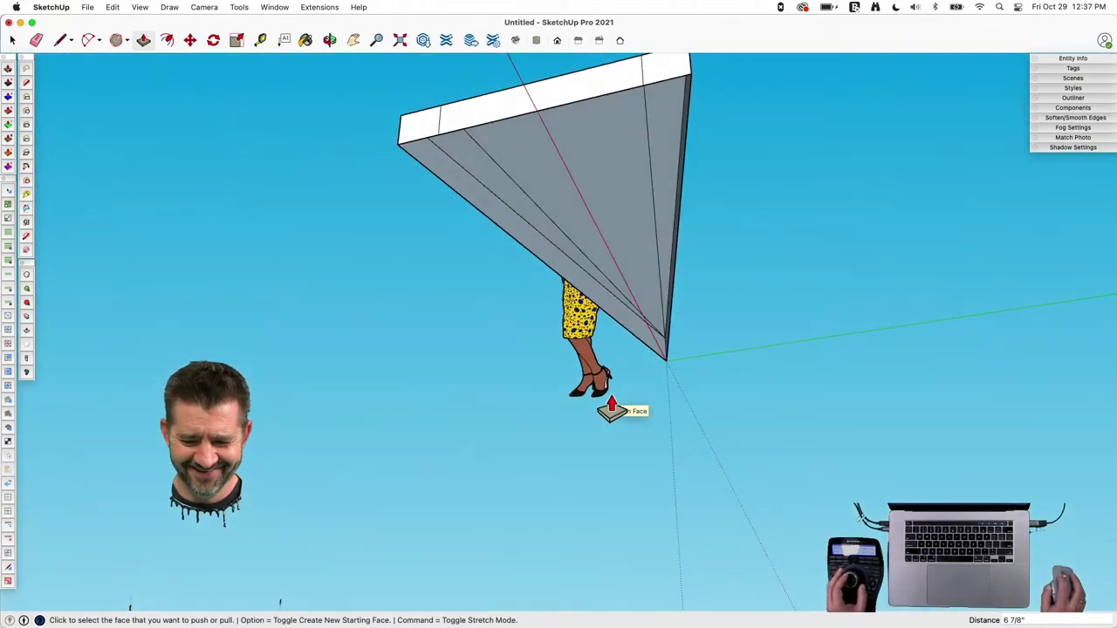
Start a line at the outer corner of the extruded wedge.
key(l)
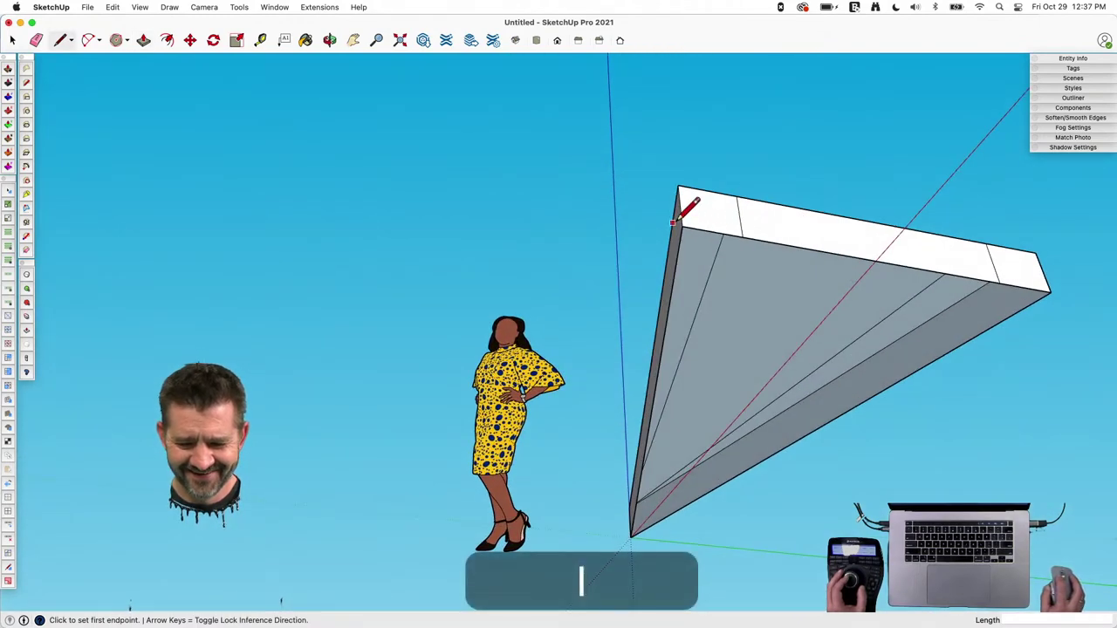
Draw two lines across the triangular slab's underside, from the end face's two division lines to the slab's tip.
click(750, 236)
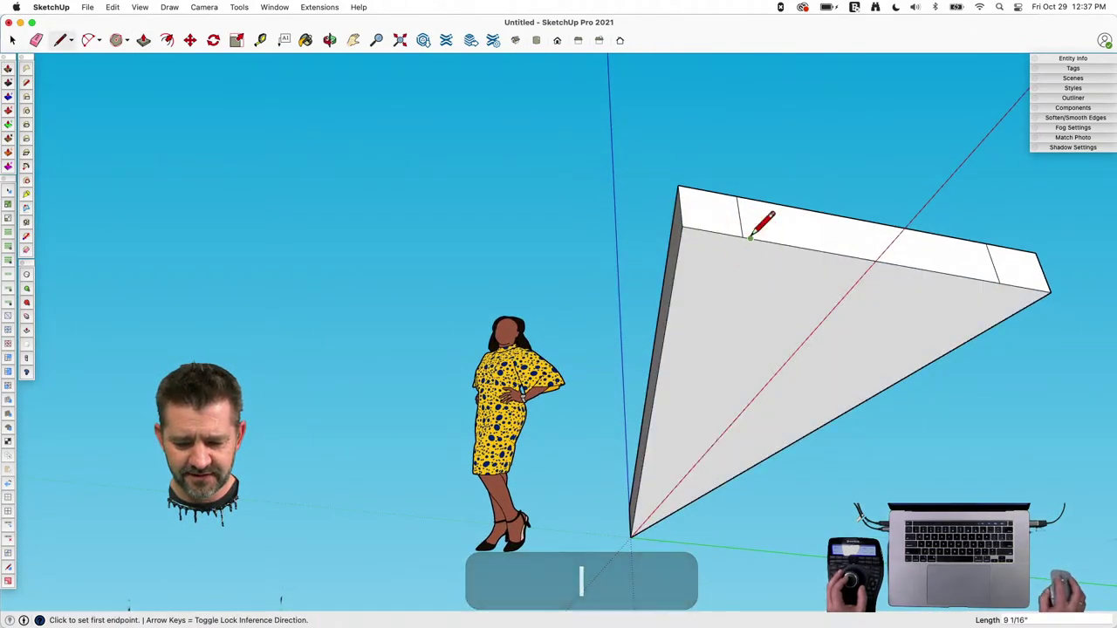
click(643, 526)
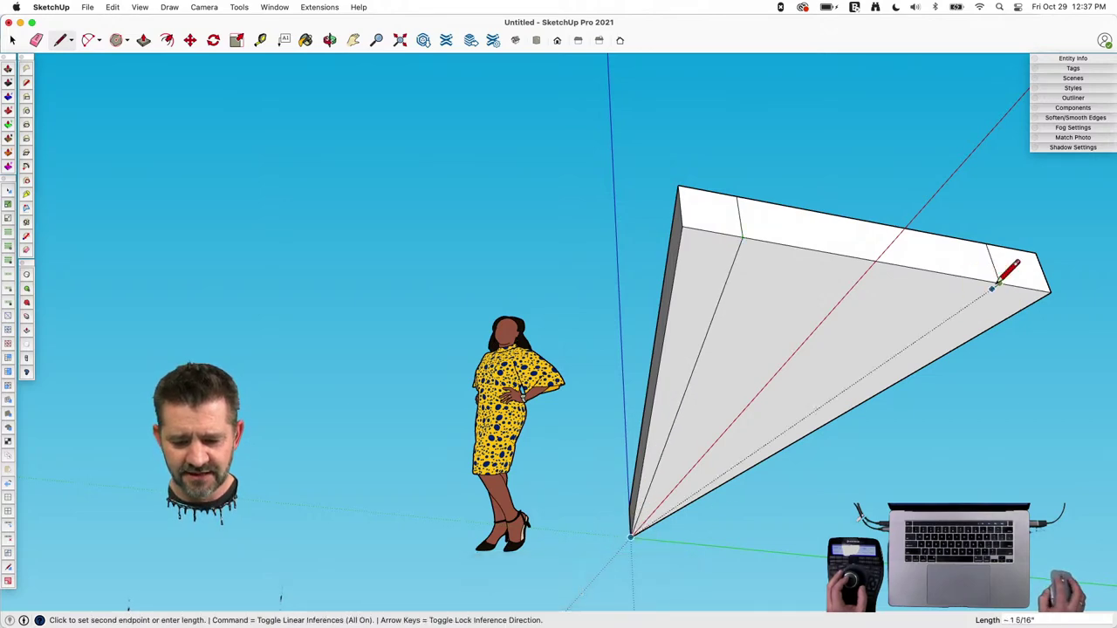
click(999, 281)
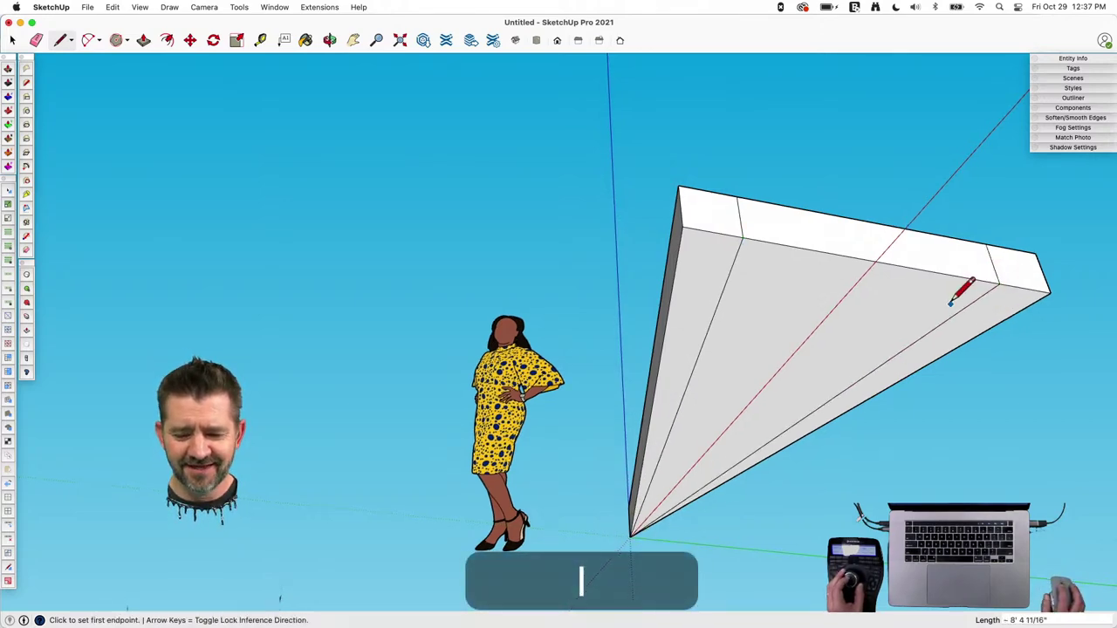
key(space)
Push/Pull the slab's three top faces up about 11 9/16" with new starting faces, forming a level separated by edges.
key(p)
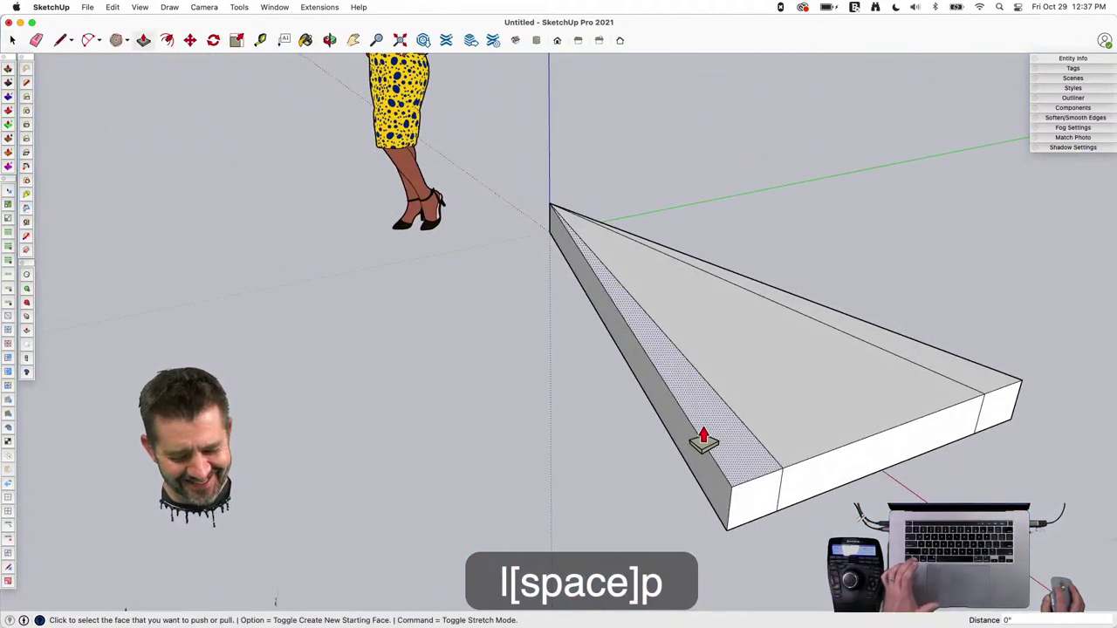
click(703, 436)
key(alt)
drag(690, 406, 691, 349)
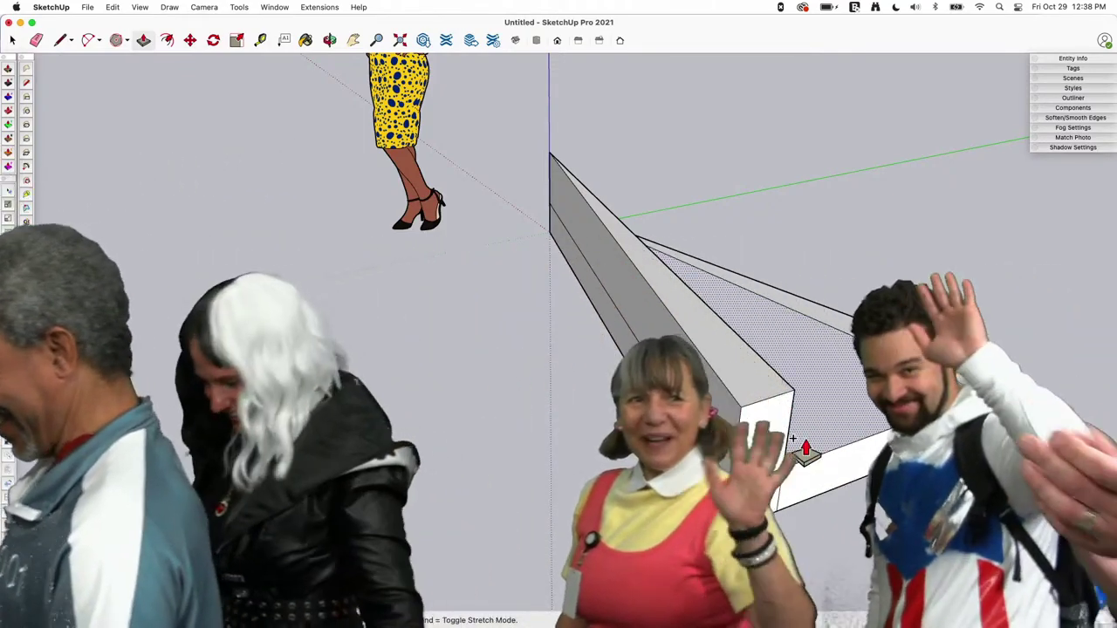
double_click(804, 448)
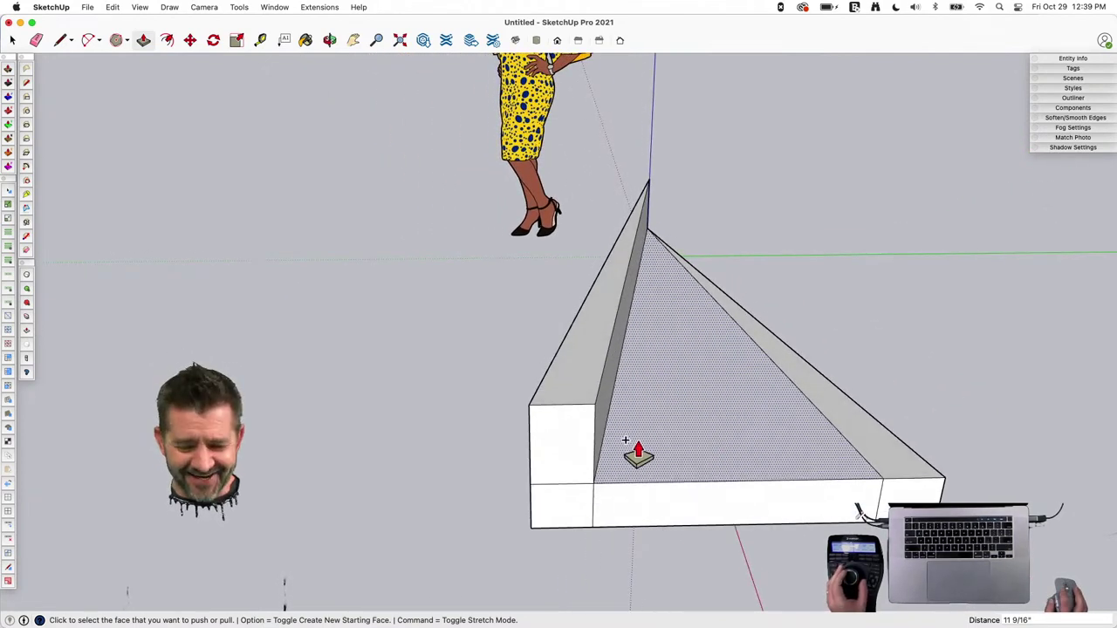
drag(625, 442, 577, 404)
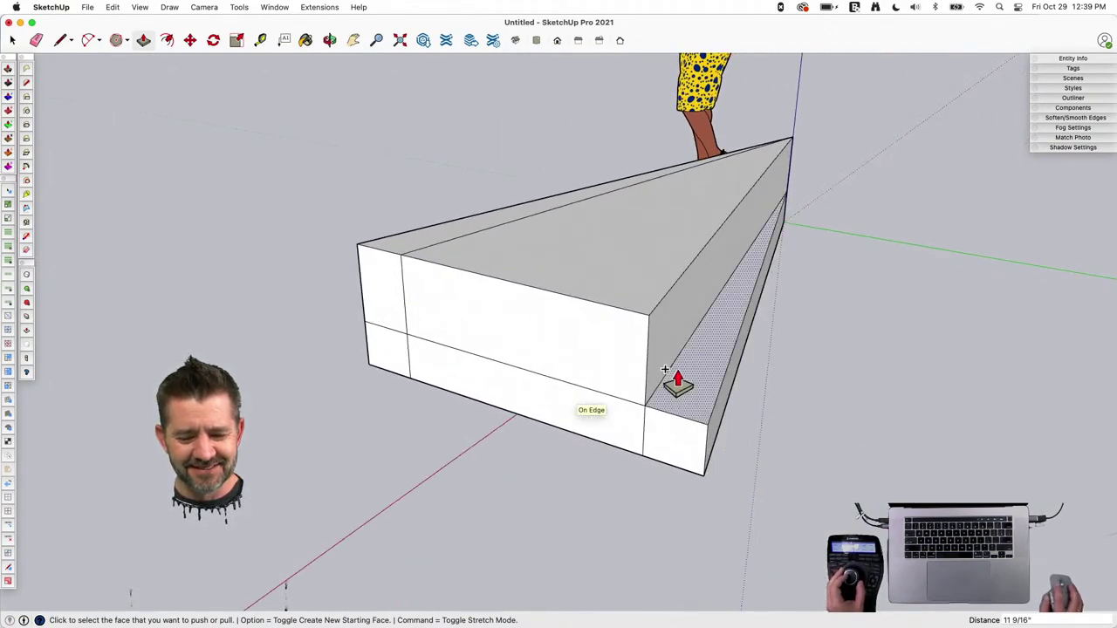
drag(663, 369, 626, 304)
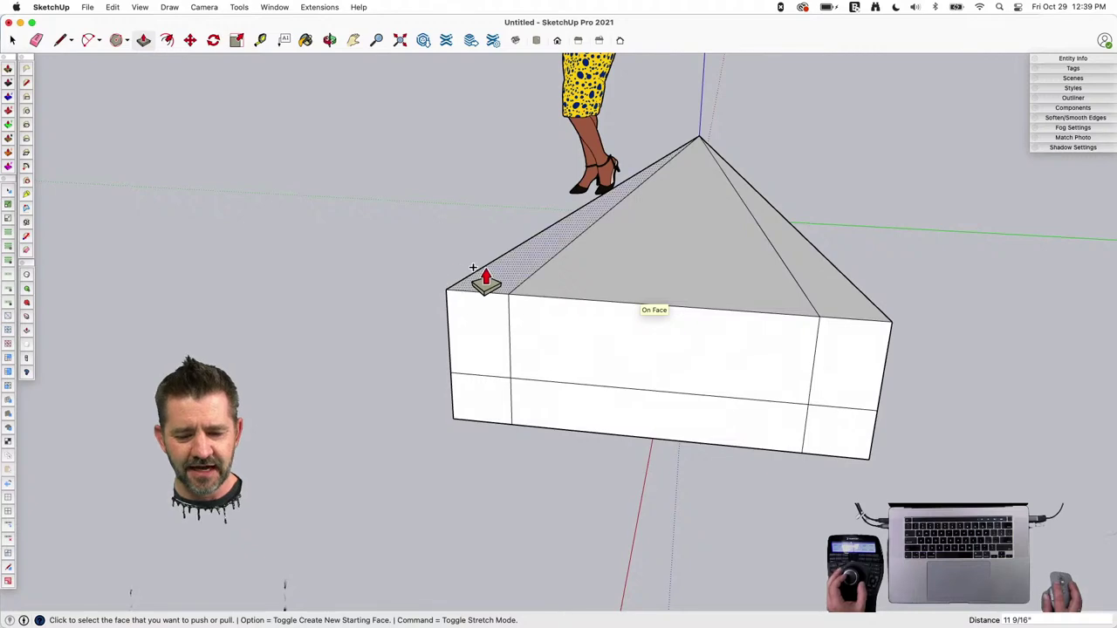
Pull the three top faces up about 1' 8 1/4" to stack another matching level on the wedge.
drag(476, 273, 449, 119)
drag(643, 232, 489, 129)
drag(748, 391, 698, 222)
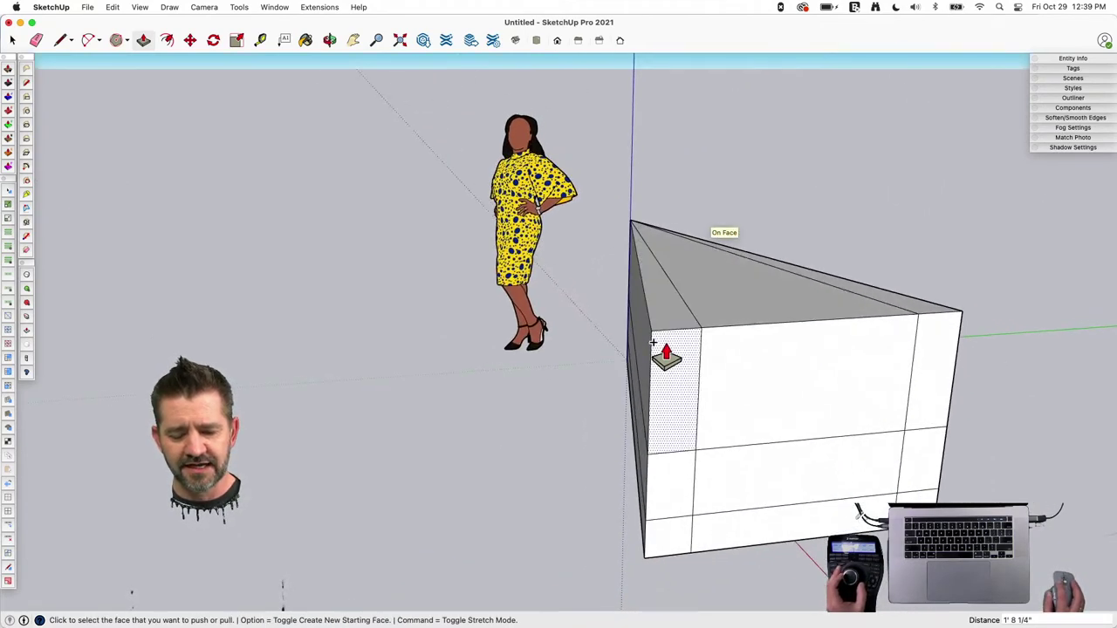
Add a further level about 8 13/16" high by pulling up all three top faces of the wedge.
drag(652, 343, 676, 255)
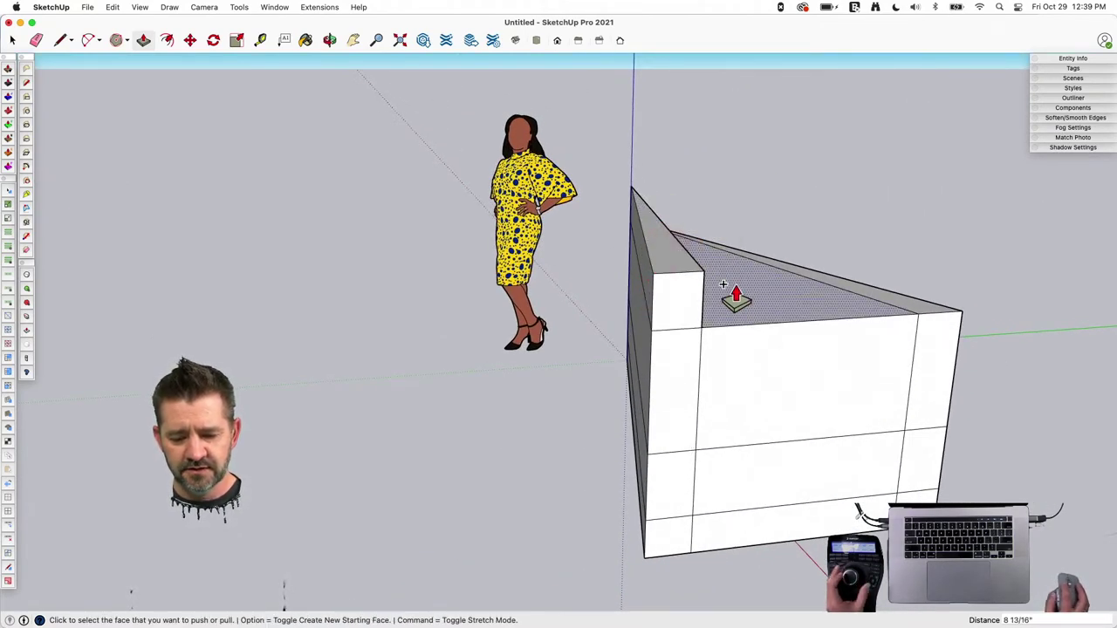
drag(723, 285, 655, 249)
drag(948, 328, 868, 235)
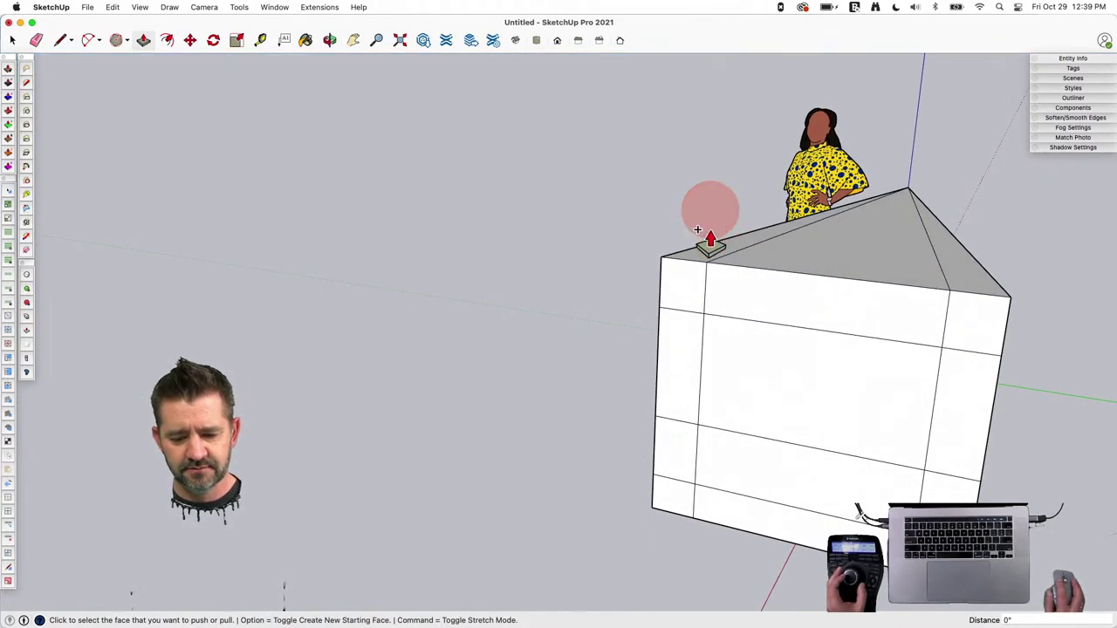
Raise the three top faces about 4" to form the wedge's thin uppermost level.
drag(689, 251, 684, 211)
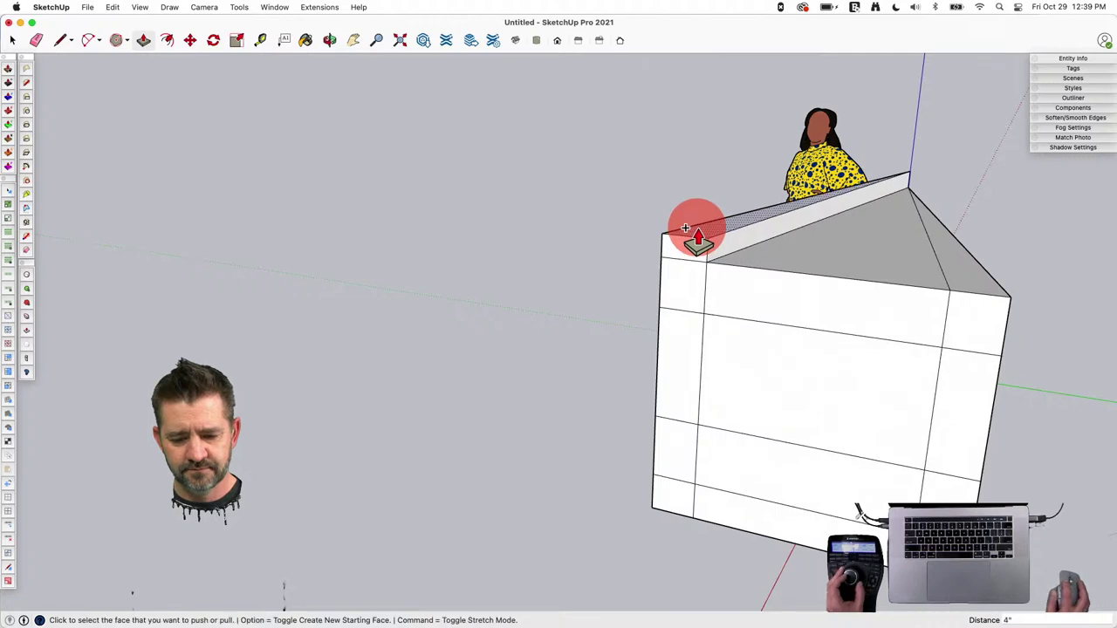
middle_drag(823, 250, 954, 302)
click(846, 260)
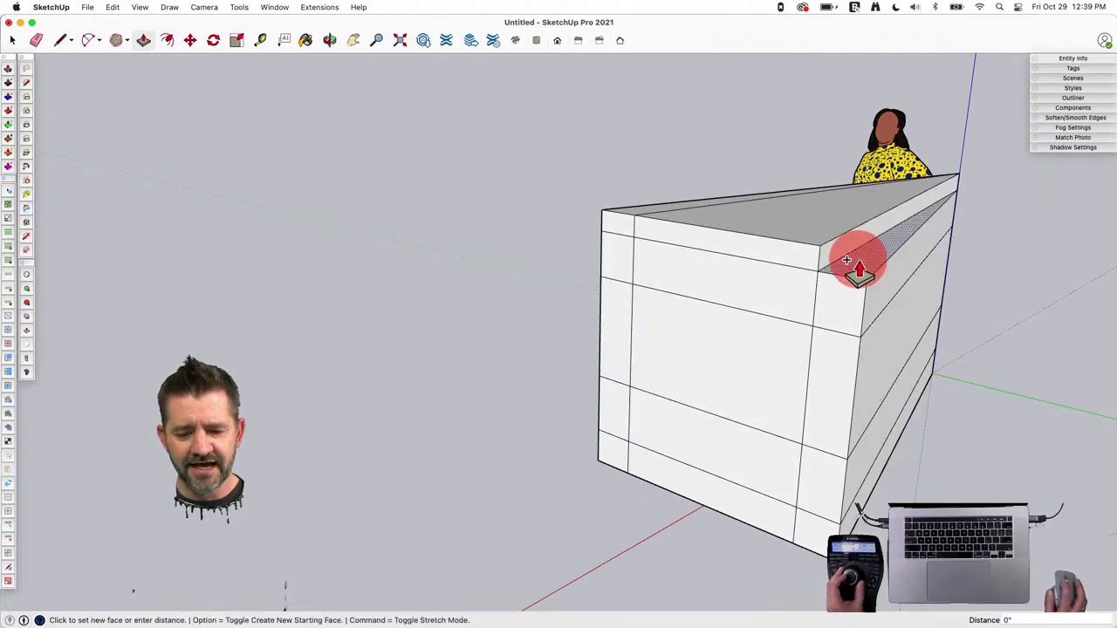
click(846, 260)
Select both long side walls of the wedge and delete them, keeping the top, bottom and front faces.
key(space)
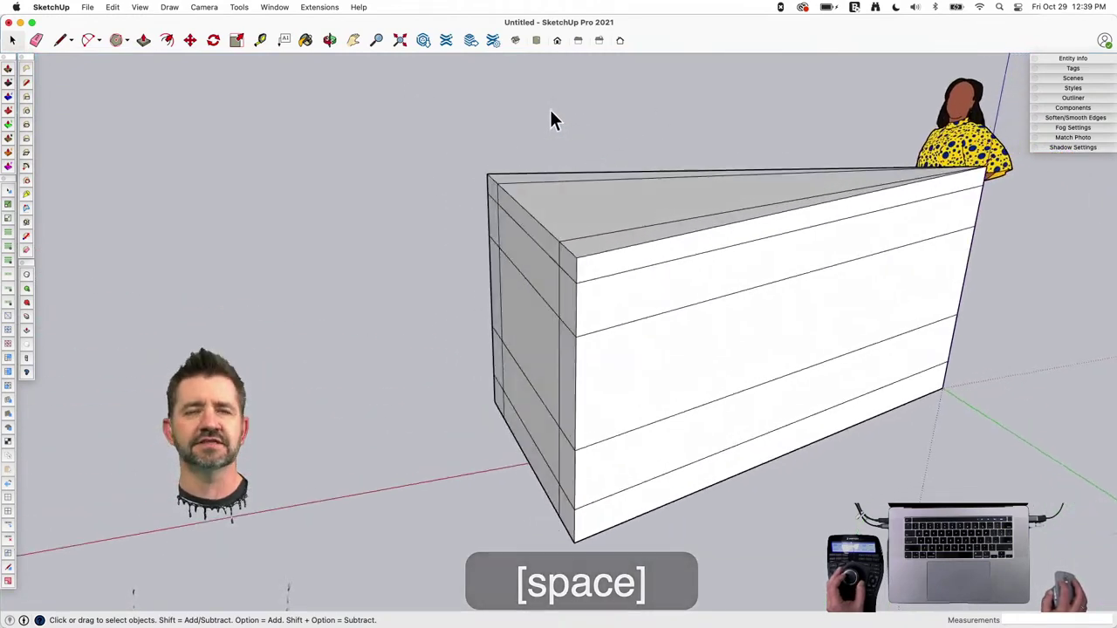
middle_drag(551, 118, 628, 242)
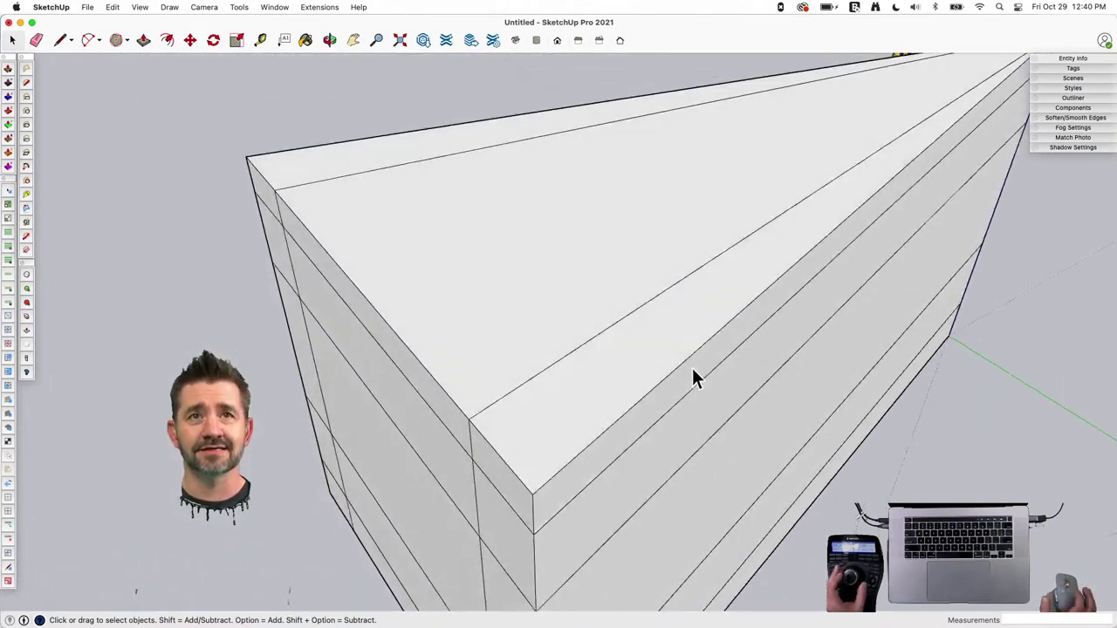
middle_drag(691, 377, 659, 272)
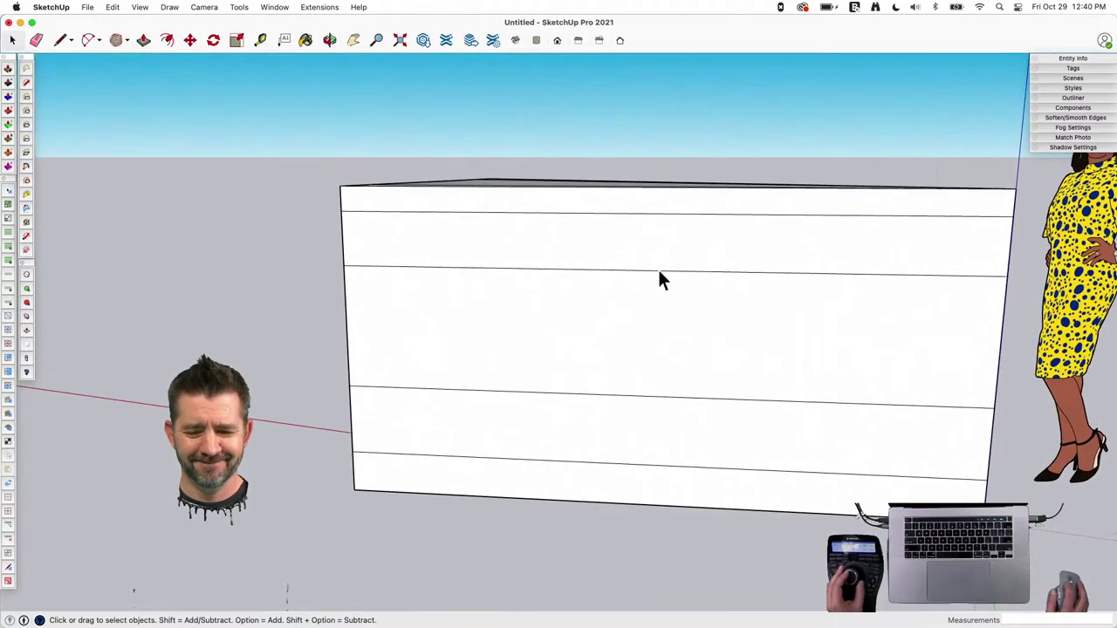
click(851, 190)
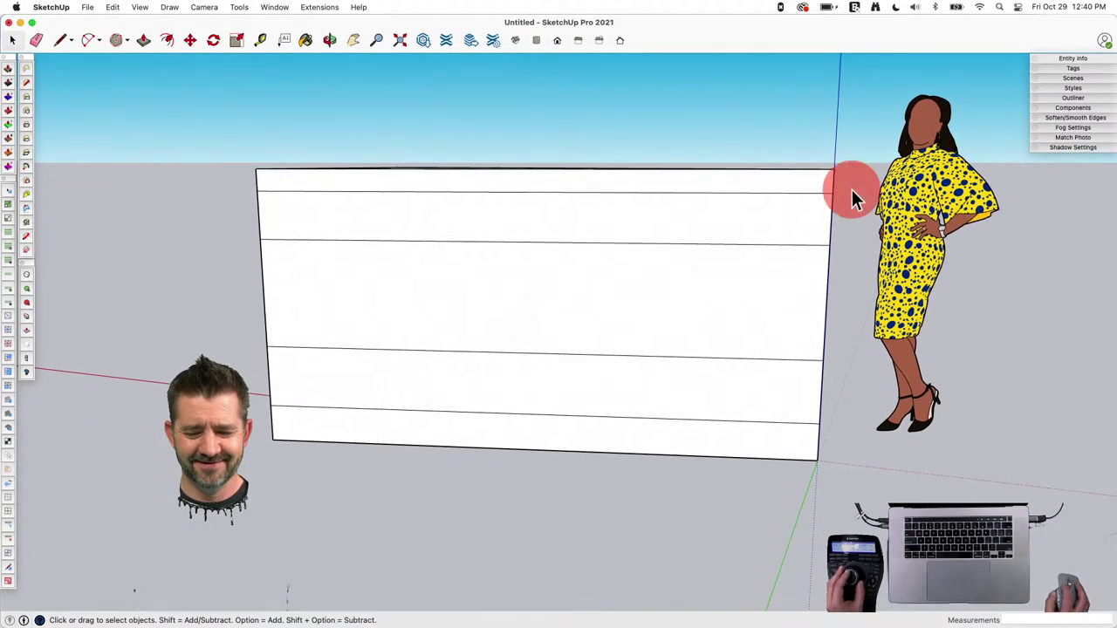
drag(852, 189, 717, 414)
key(BackSpace)
middle_drag(717, 415, 732, 345)
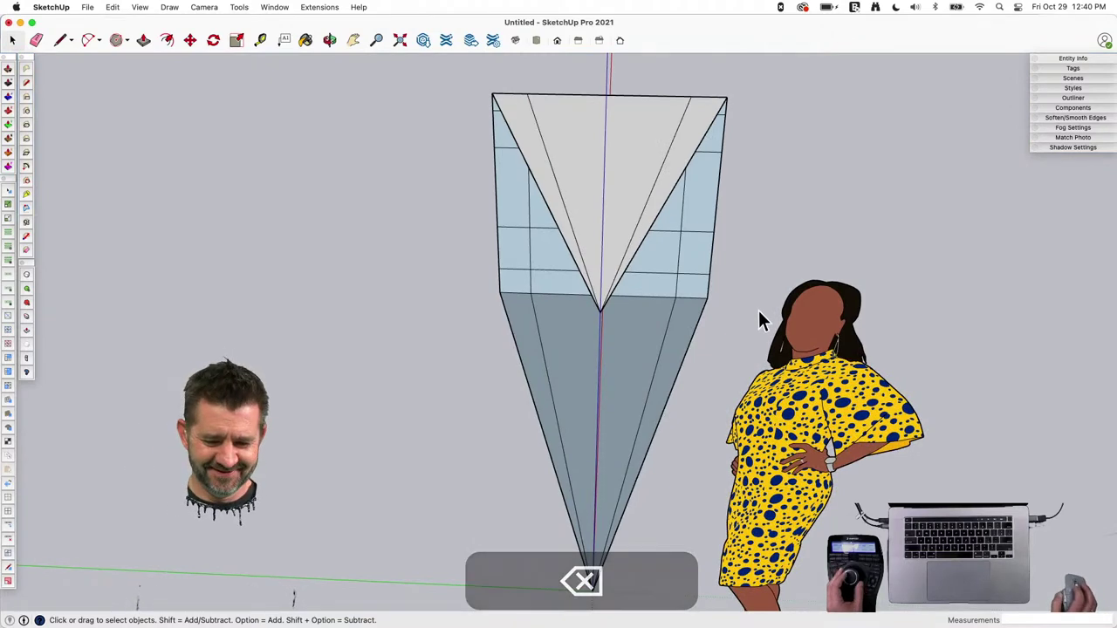
middle_drag(842, 403, 417, 242)
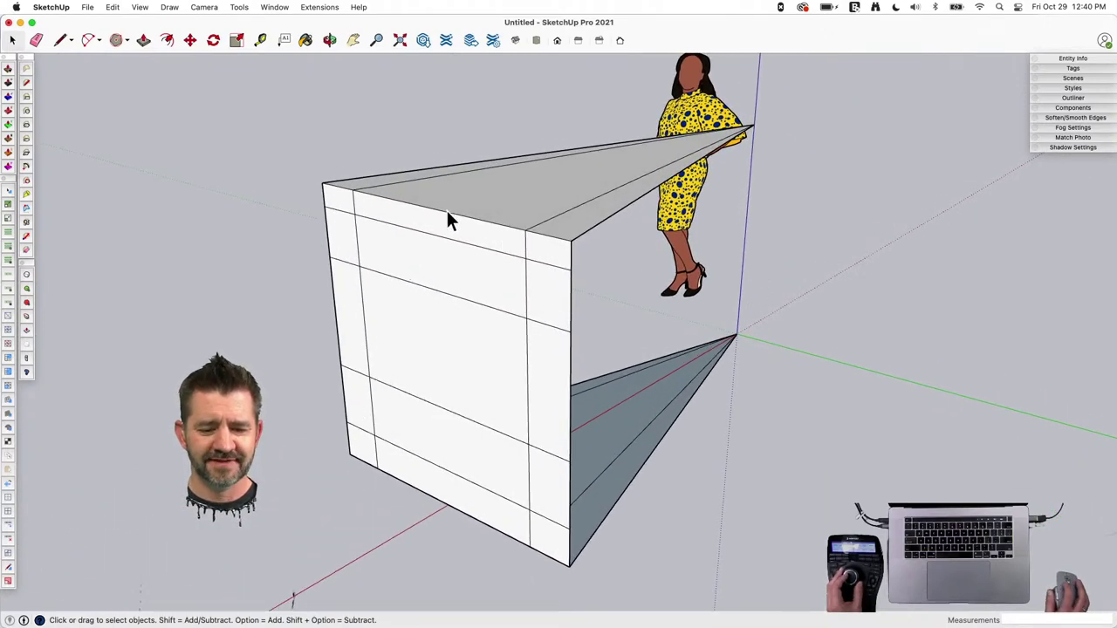
click(445, 217)
scroll(445, 212, up, 5)
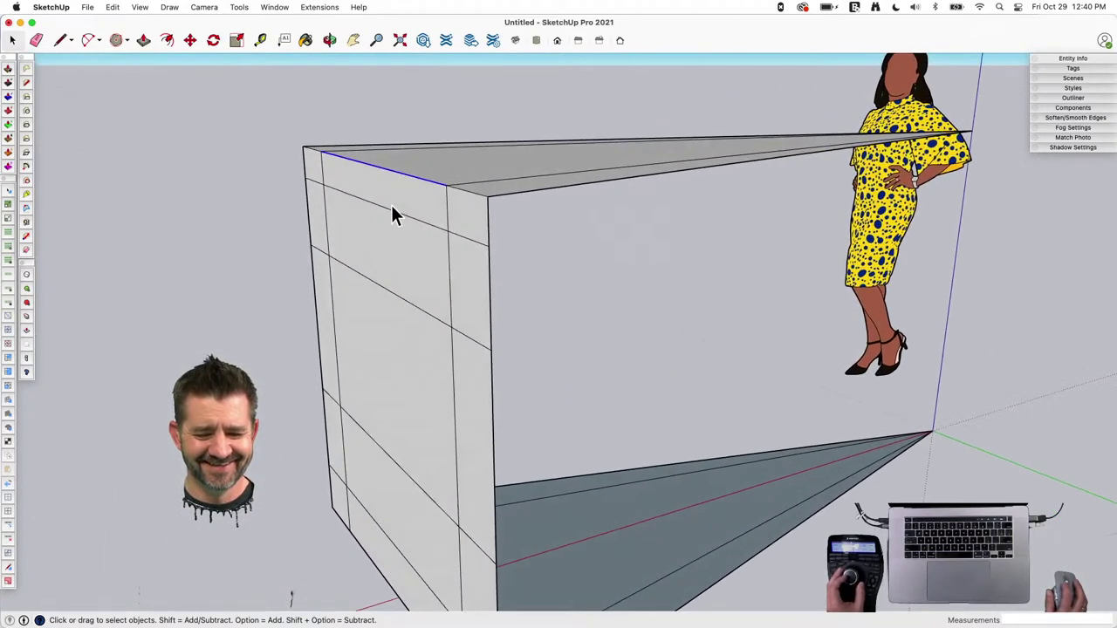
middle_drag(391, 205, 394, 184)
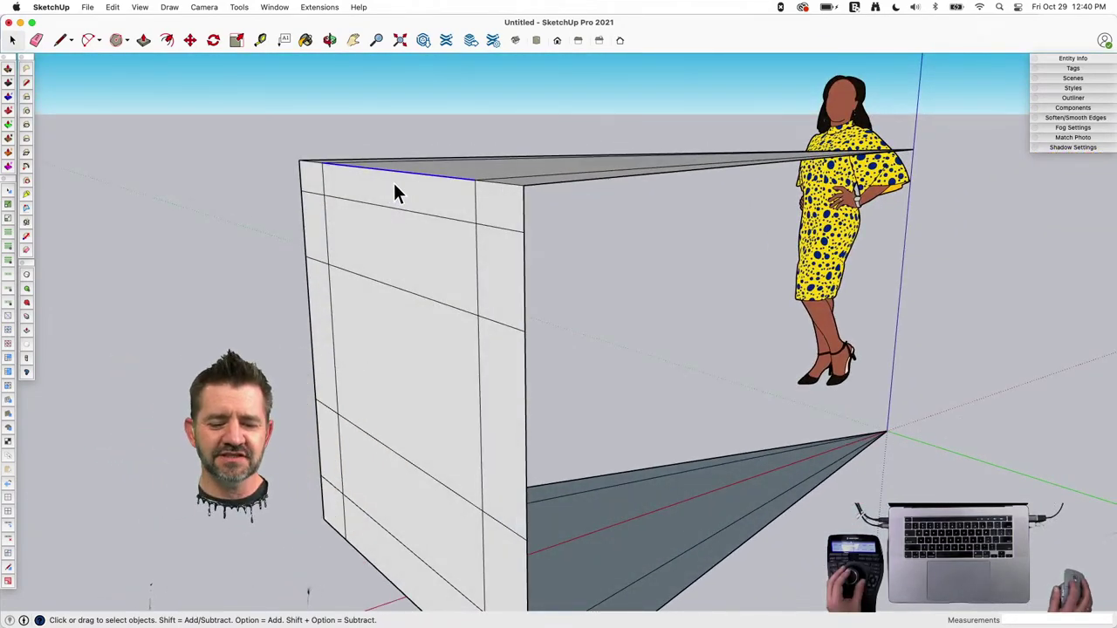
middle_drag(421, 141, 380, 260)
Select the whole open wedge and scale it vertically so that it is much taller.
drag(358, 141, 713, 494)
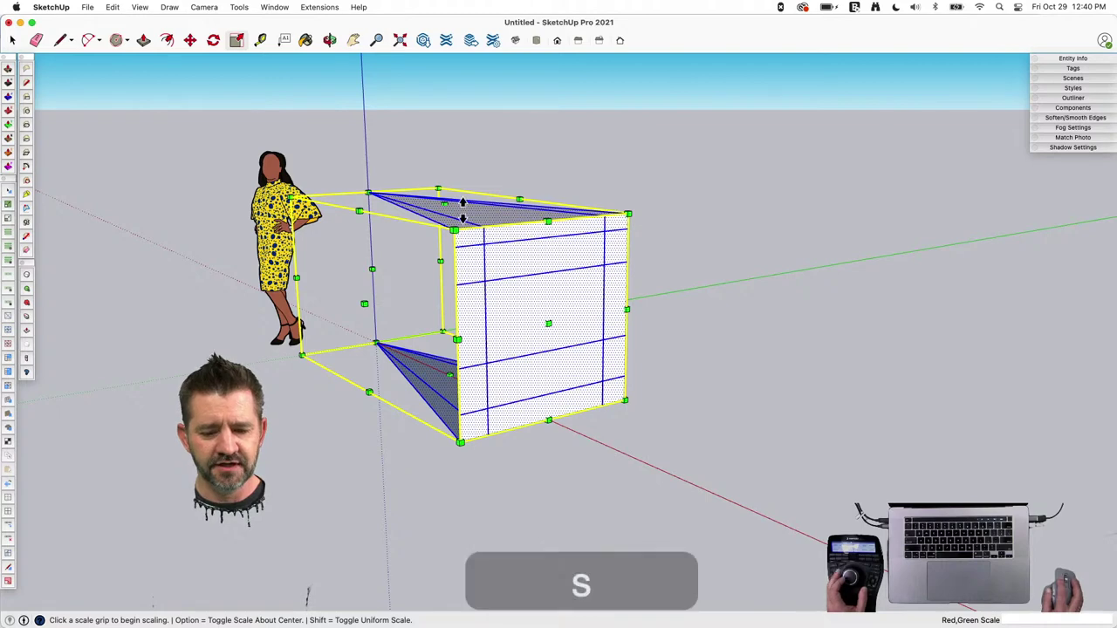
drag(462, 203, 524, 244)
key(space)
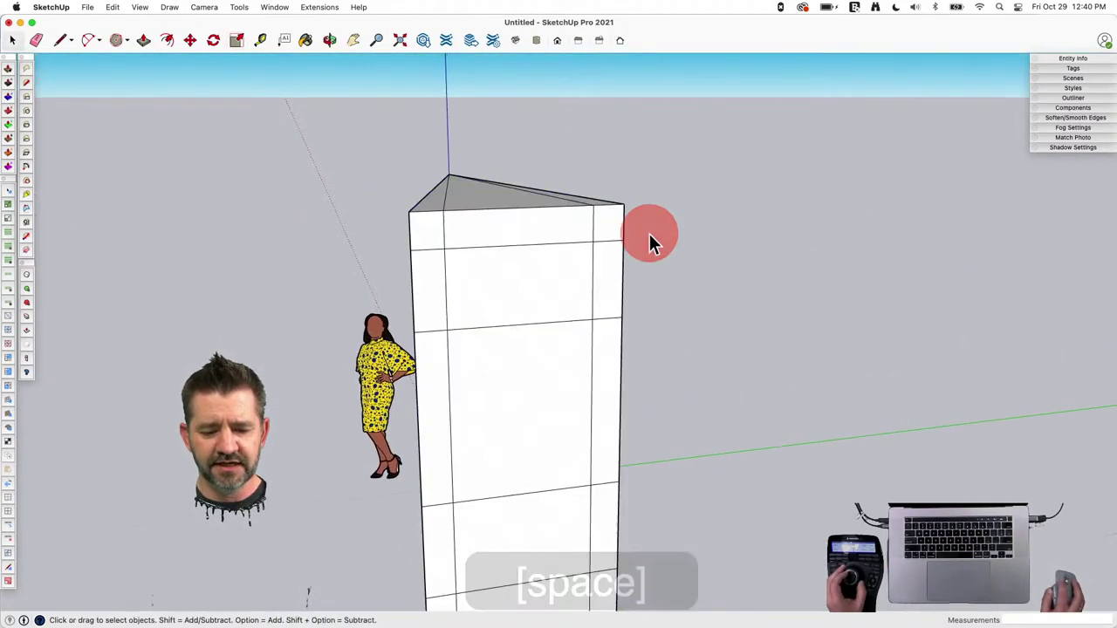
Move the middle segment of the front face's top edge up 8" to form sloped corners.
click(497, 194)
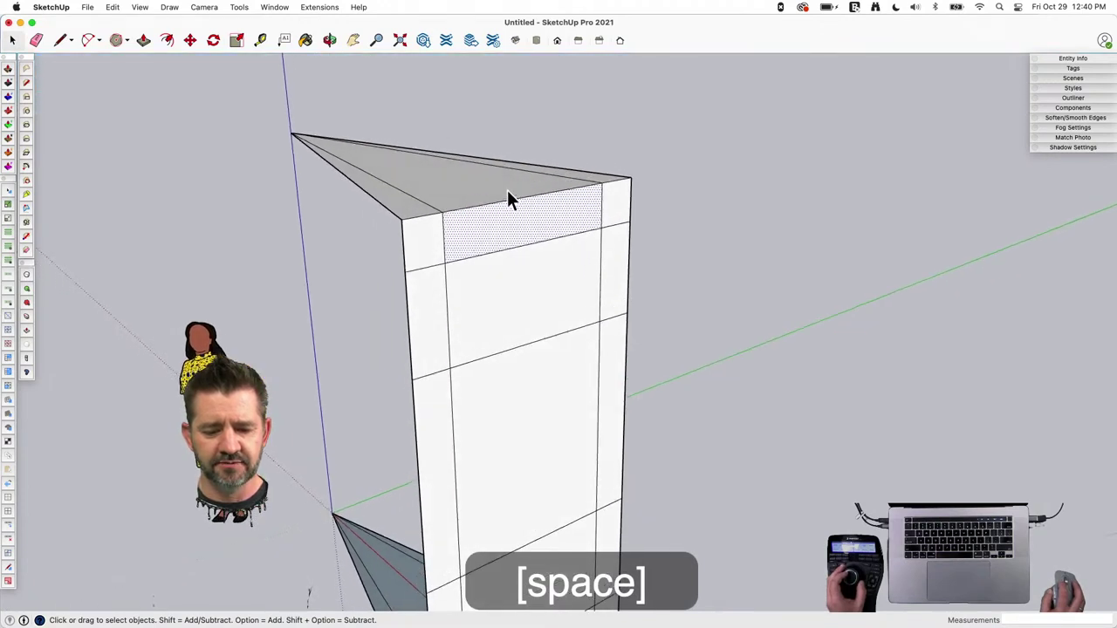
click(501, 201)
key(m)
click(501, 206)
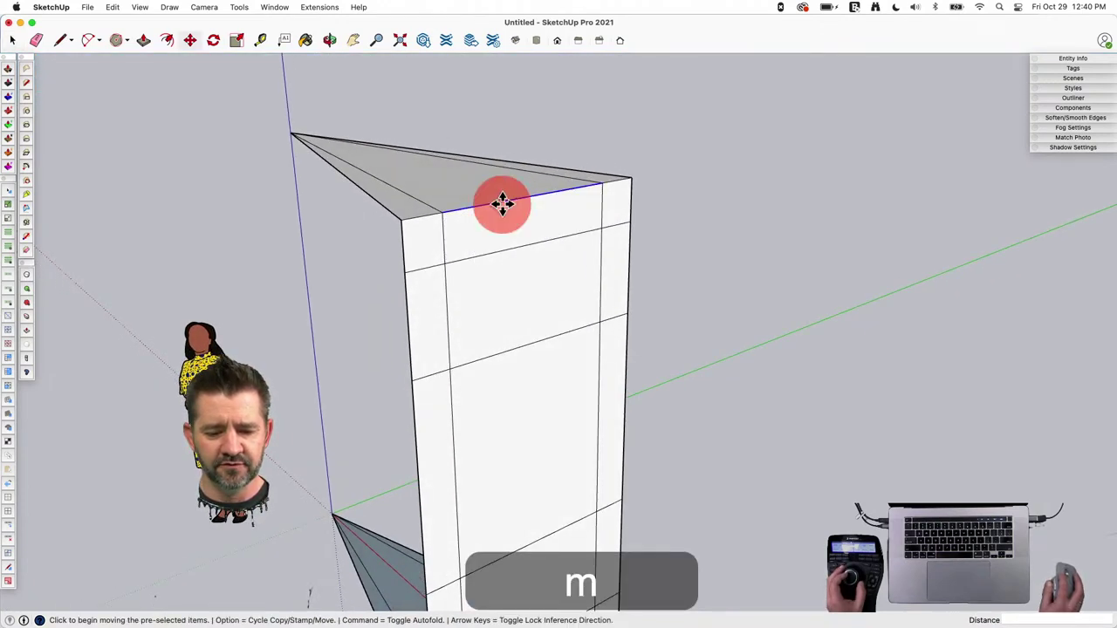
click(502, 168)
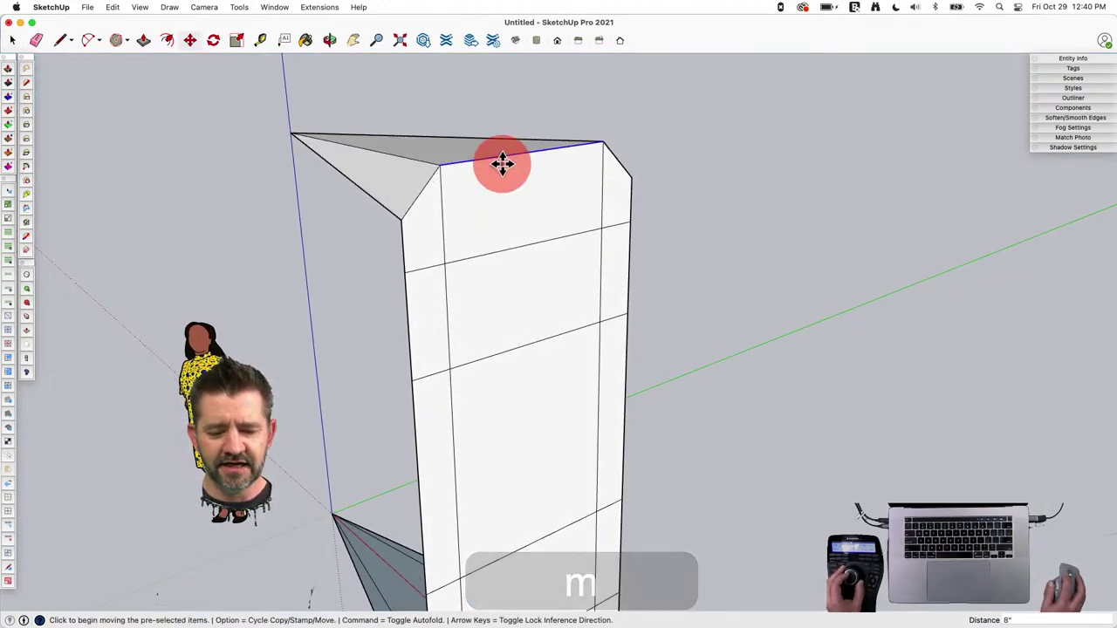
Select the three inner panels in the front face's middle column, excluding the top and bottom rows.
key(space)
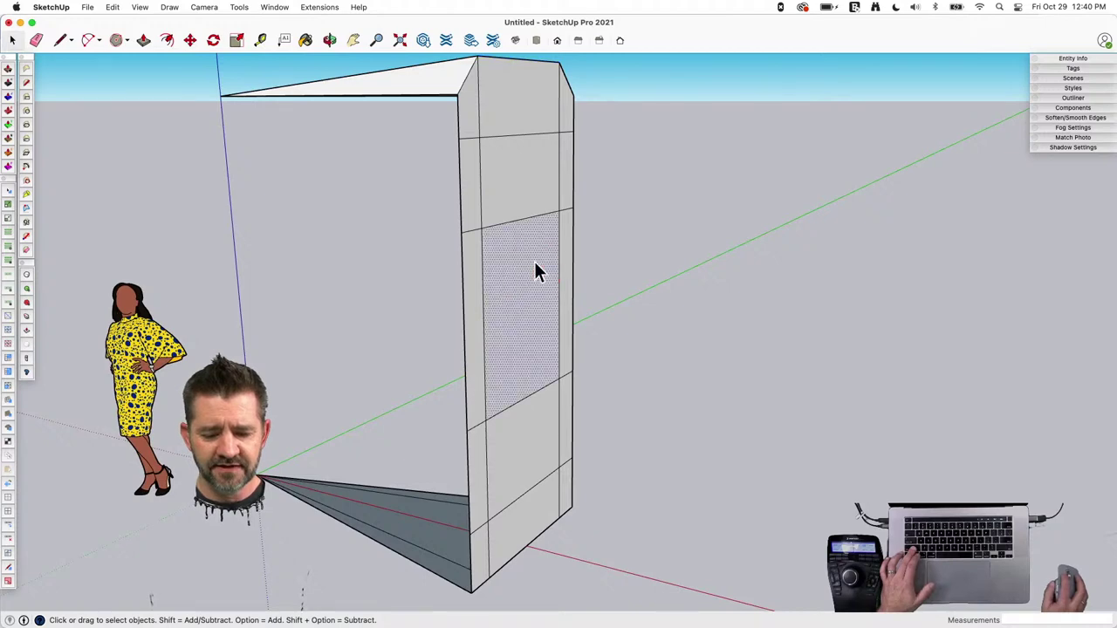
shift+click(529, 200)
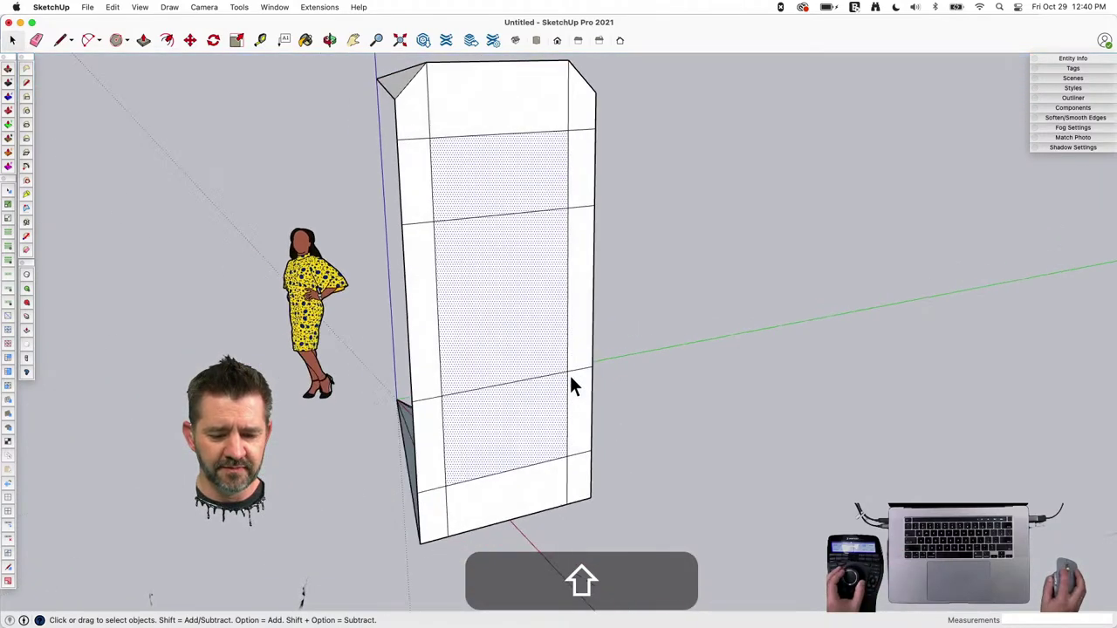
key(shift+m)
click(441, 418)
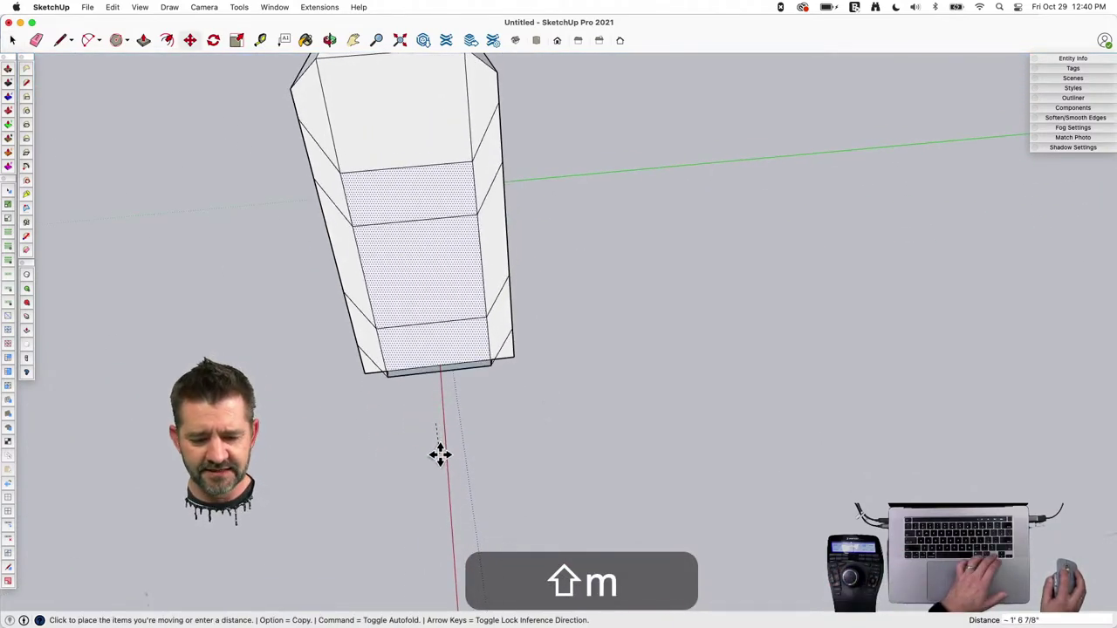
key(Left)
key(Right)
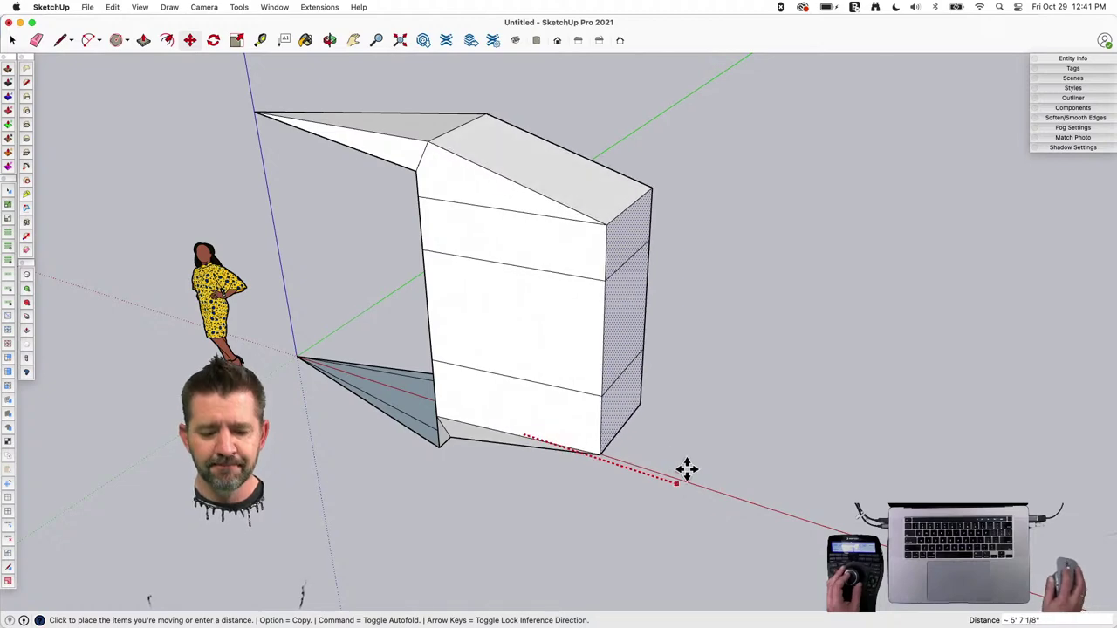
key(space)
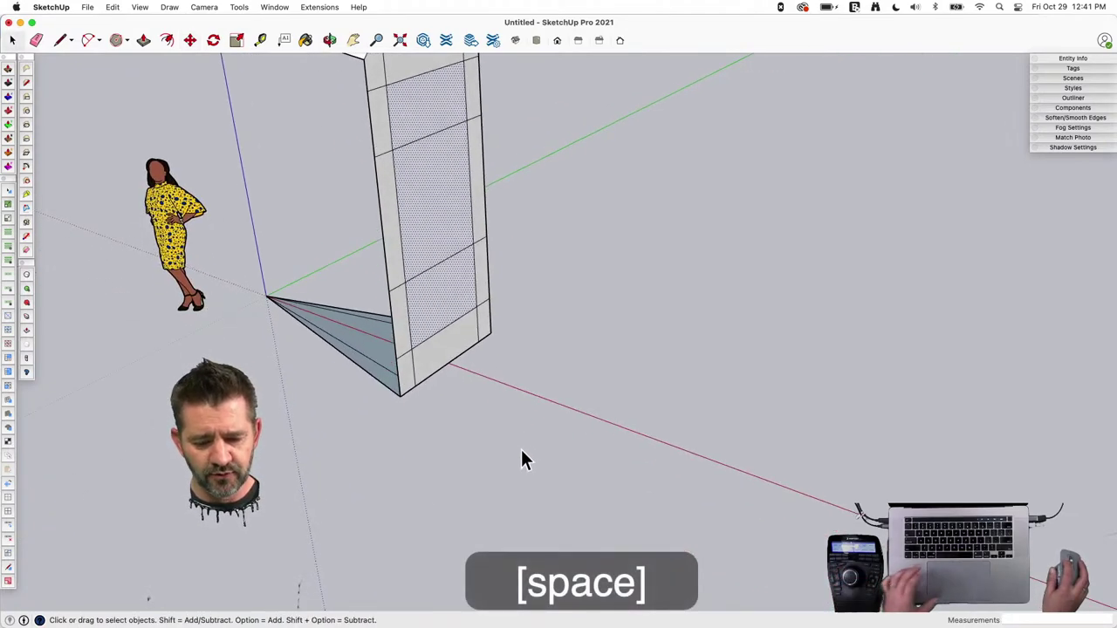
Move the three selected front panels outward along the red axis, and undo the move.
key(m)
click(520, 399)
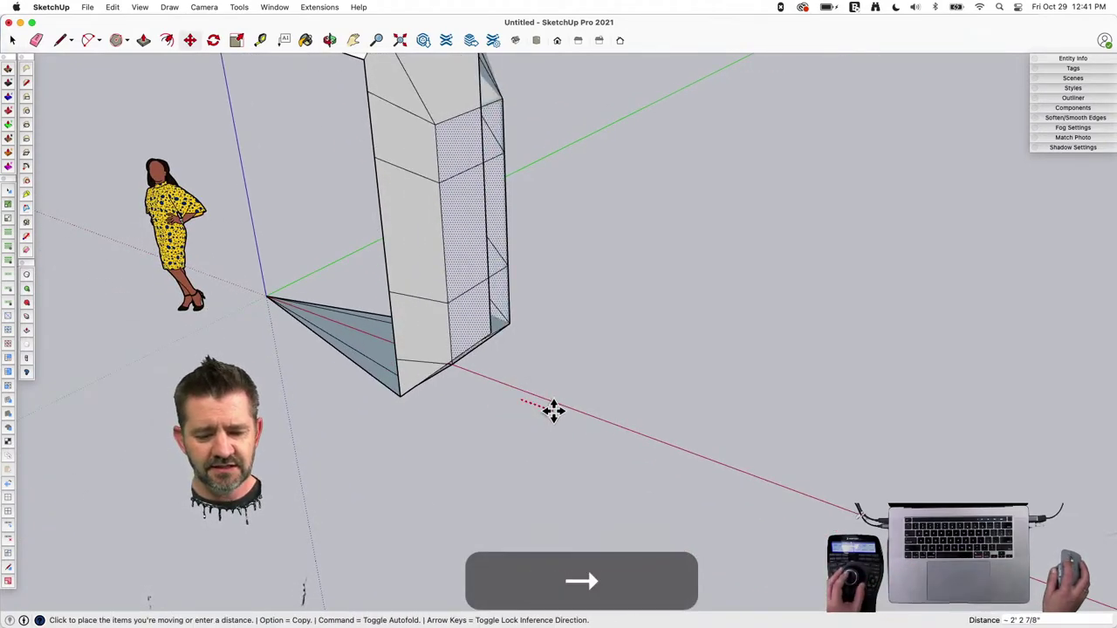
click(573, 413)
key(space)
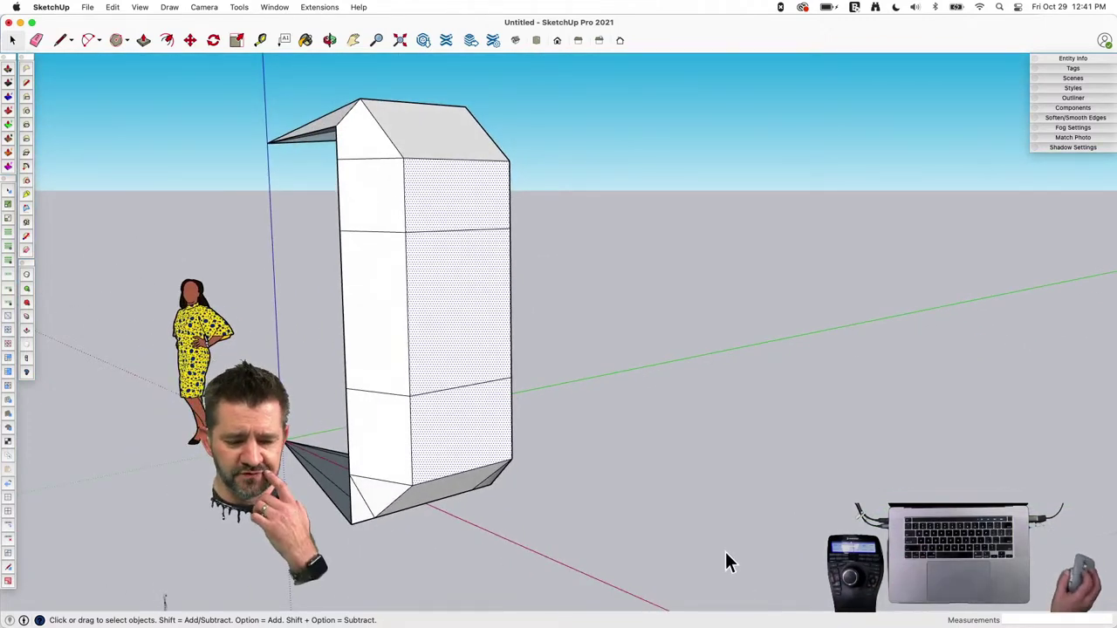
key(super+z)
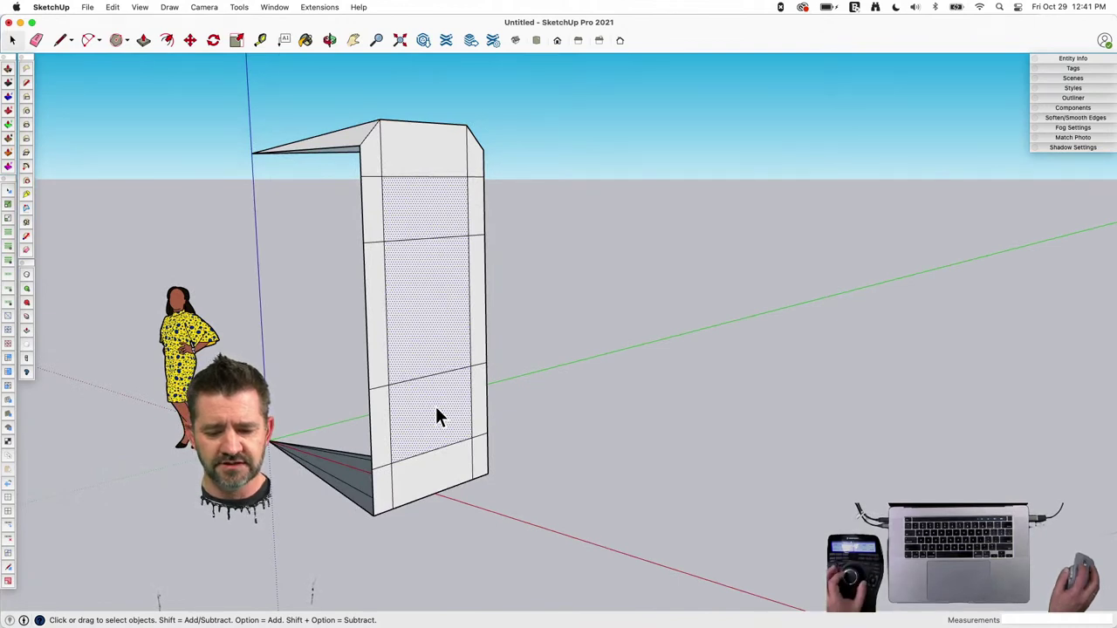
Set the Vertex Tools soft selection radius to 0" and move the three selected front panels outward 10 9/16" along the red axis.
key(v)
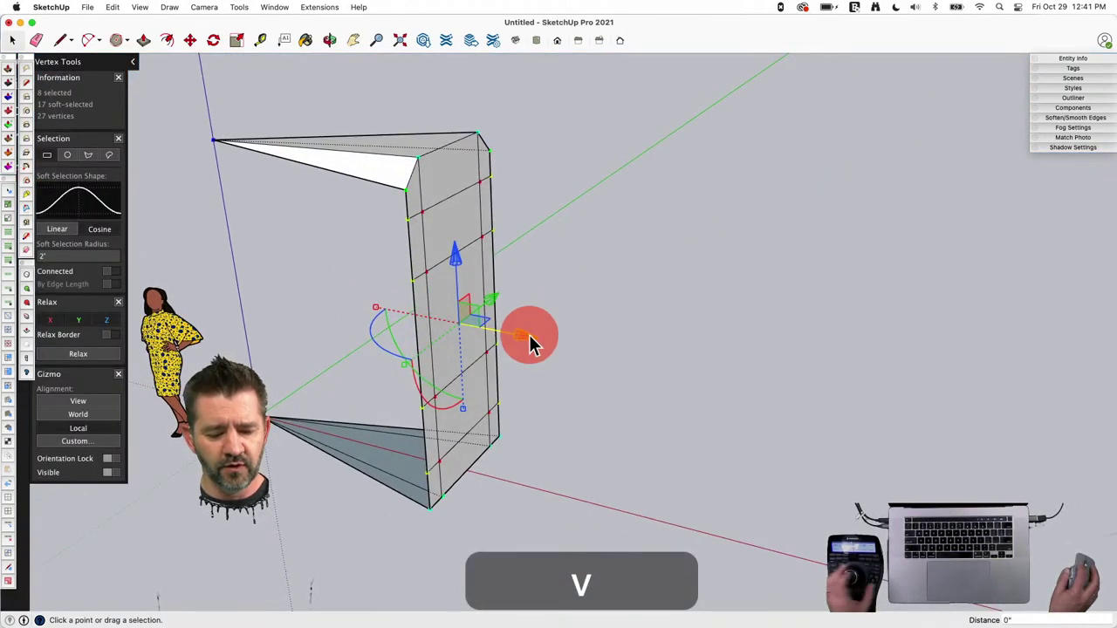
drag(529, 335, 536, 335)
key(Escape)
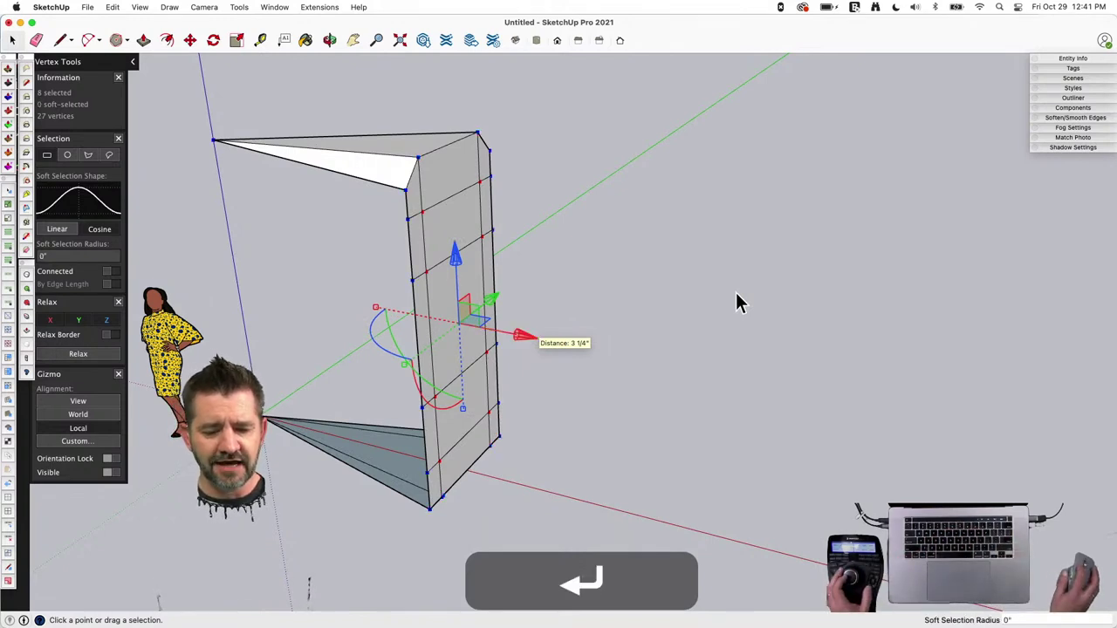
drag(525, 335, 555, 341)
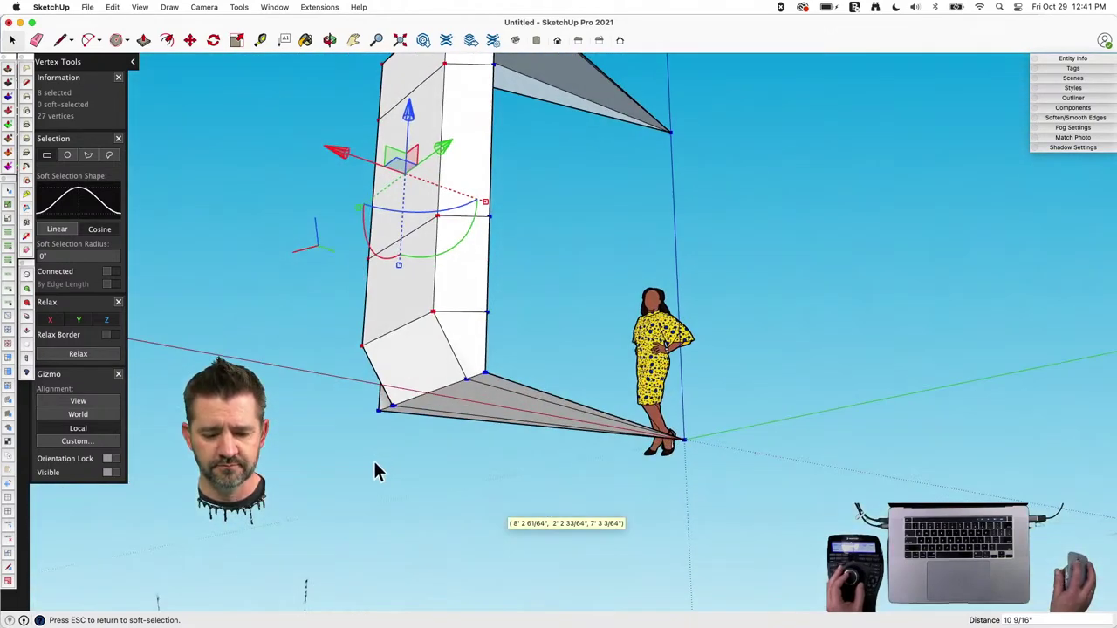
Select the middle segment of the front's bottom edge and move its vertices down 3 1/2" with Vertex Tools.
key(space)
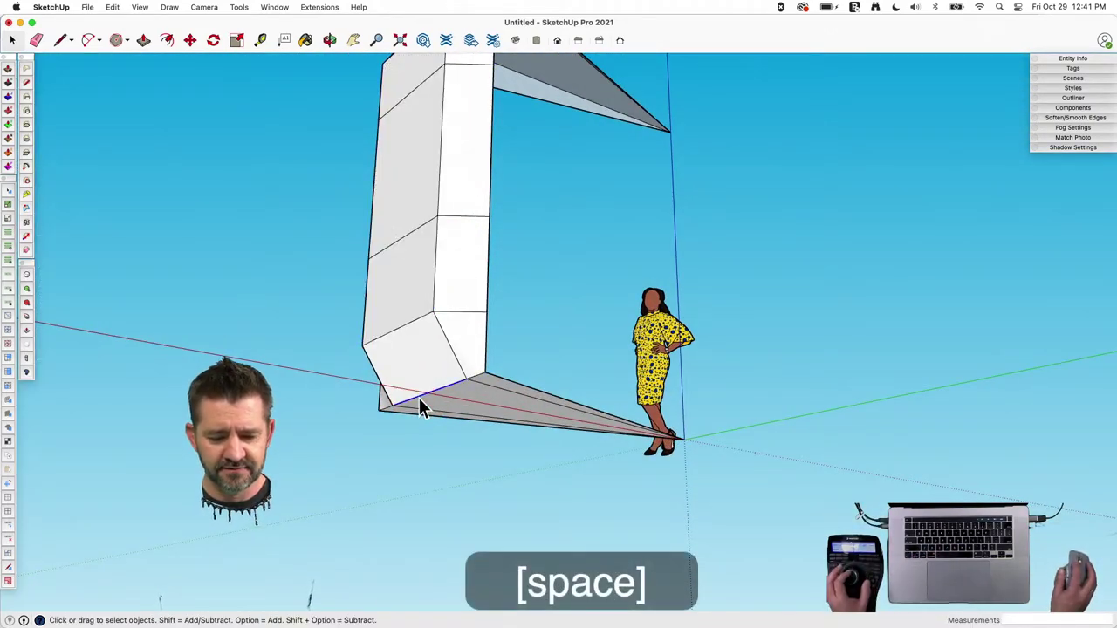
key(v)
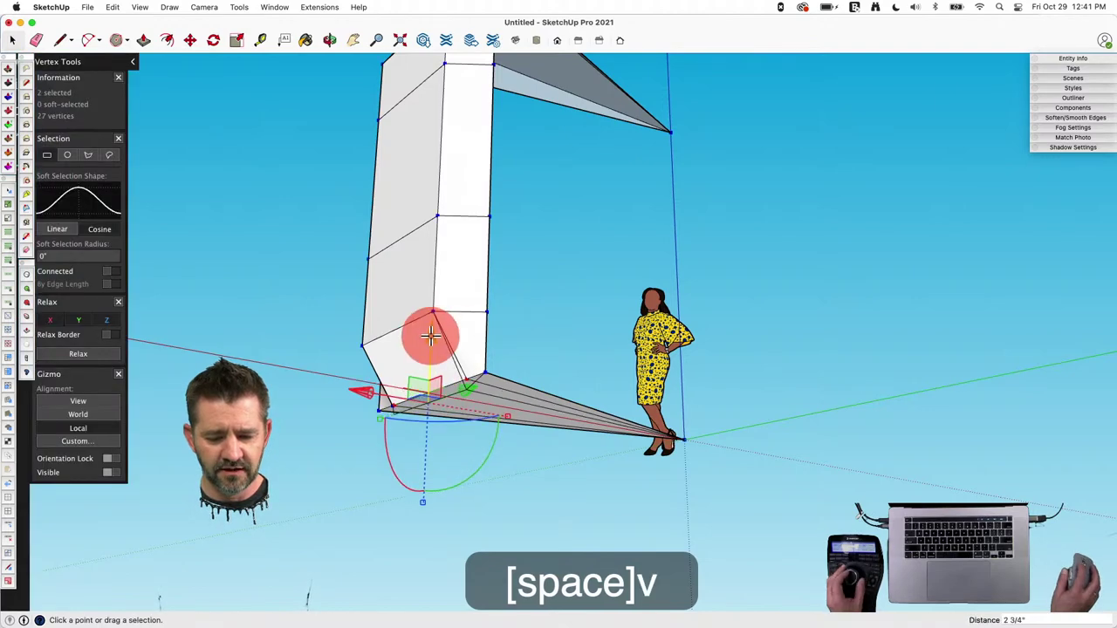
drag(431, 335, 430, 338)
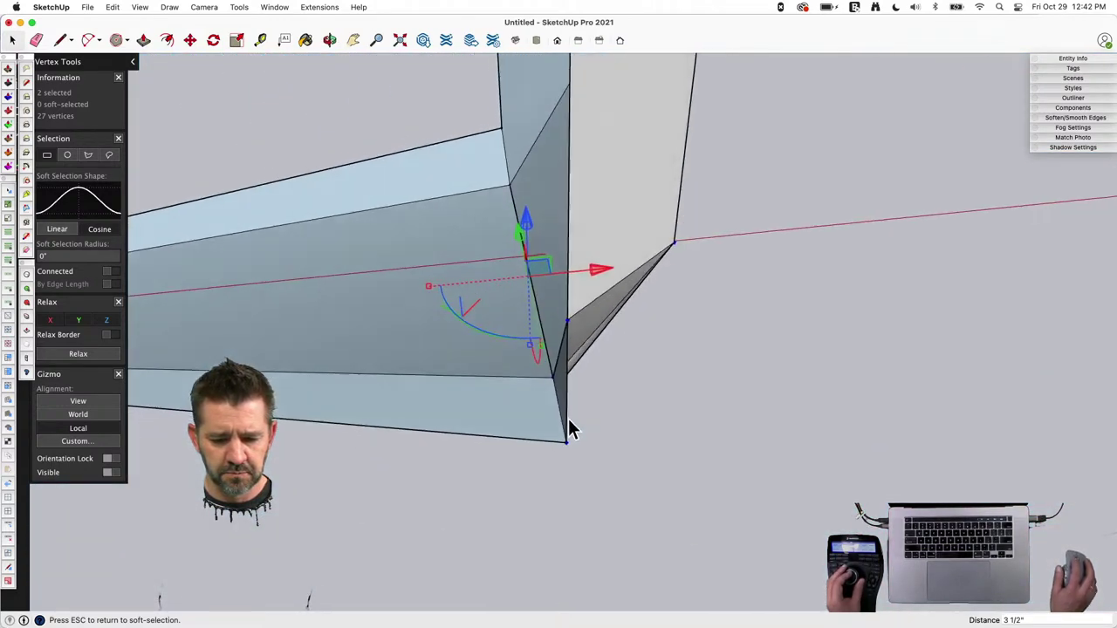
Draw lines from one end of the lowered edge to the adjacent outer bottom corner and to the wedge's tip.
key(e)
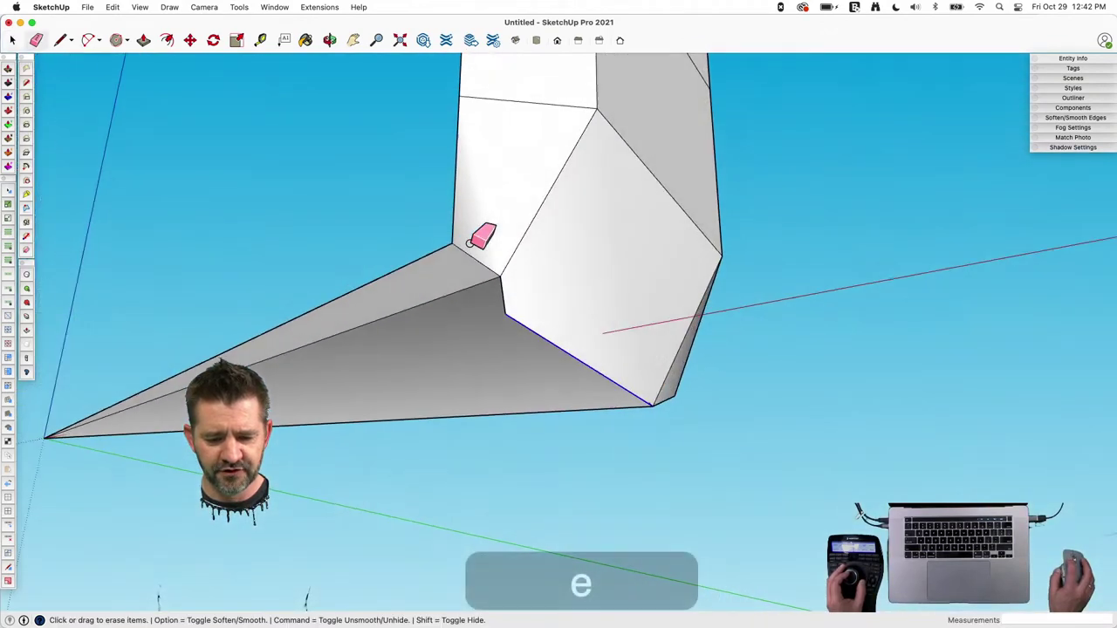
key(l)
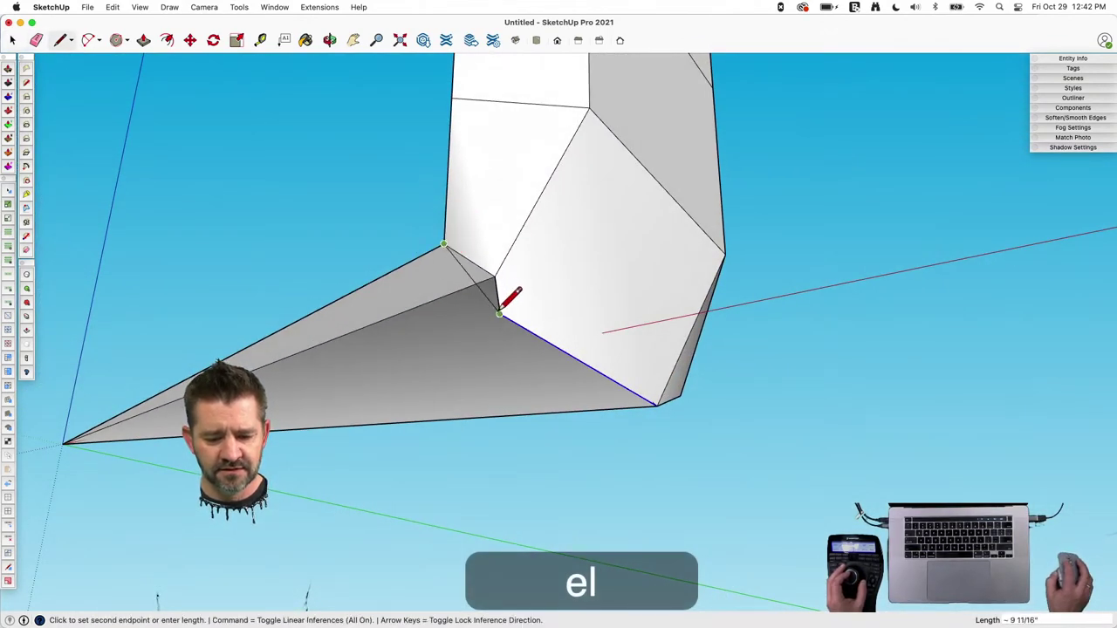
click(499, 312)
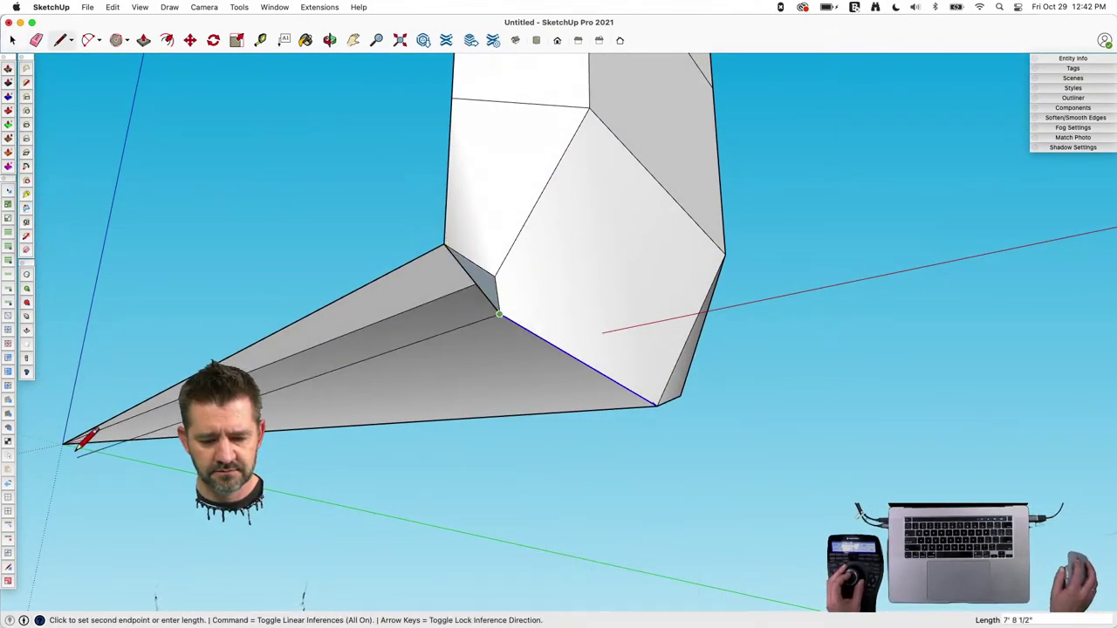
key(space)
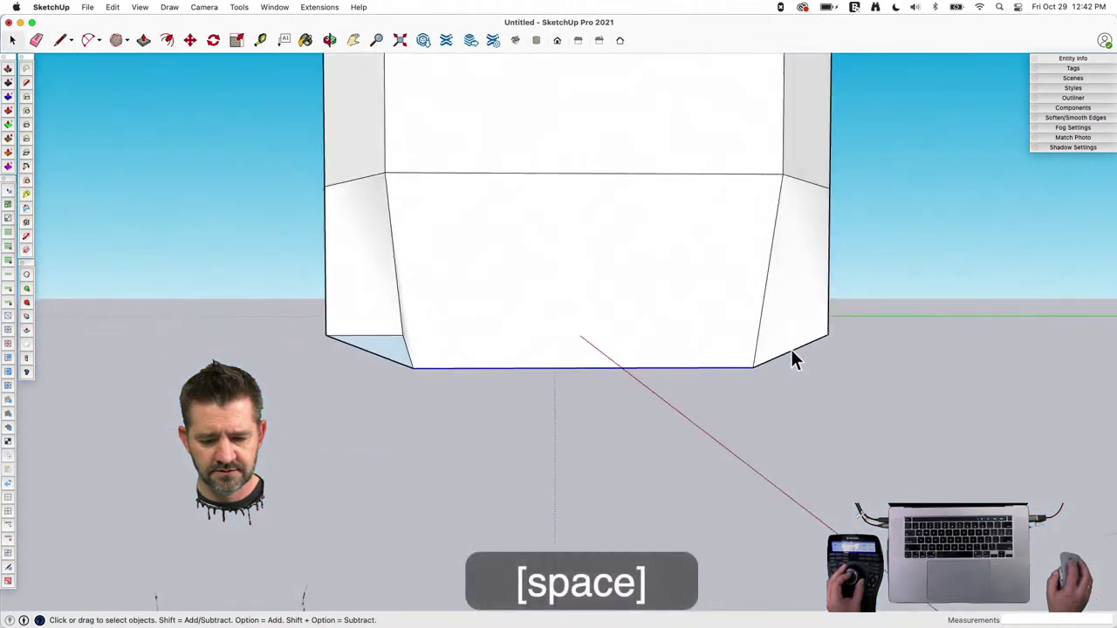
Erase the leftover edges at that bottom corner and redraw its faces with lines up to the front panel's inner vertex.
key(e)
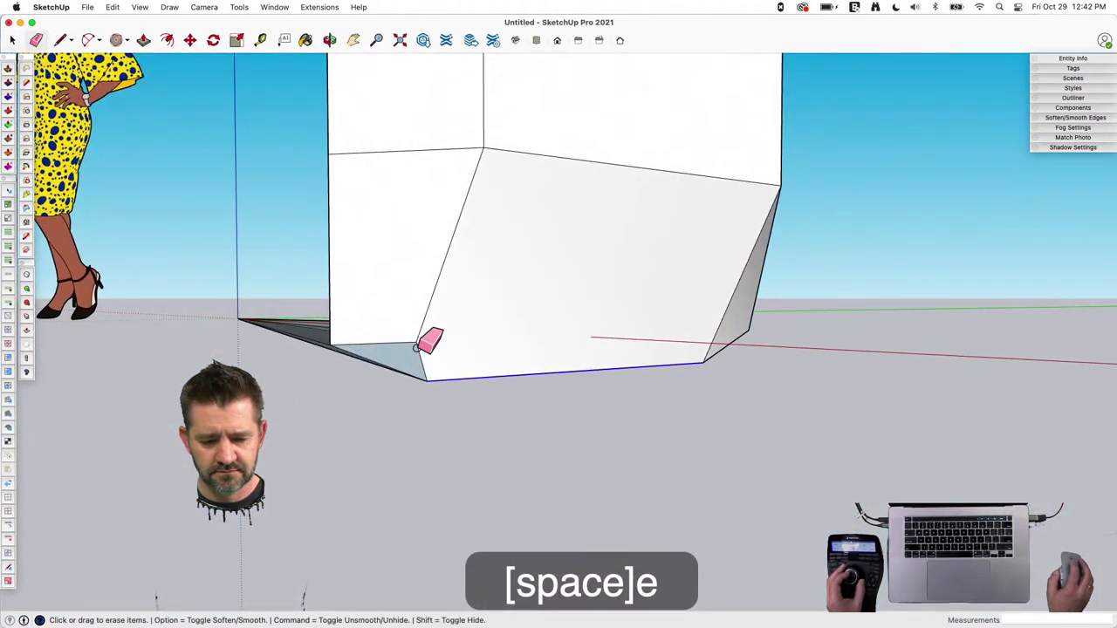
click(415, 342)
click(449, 366)
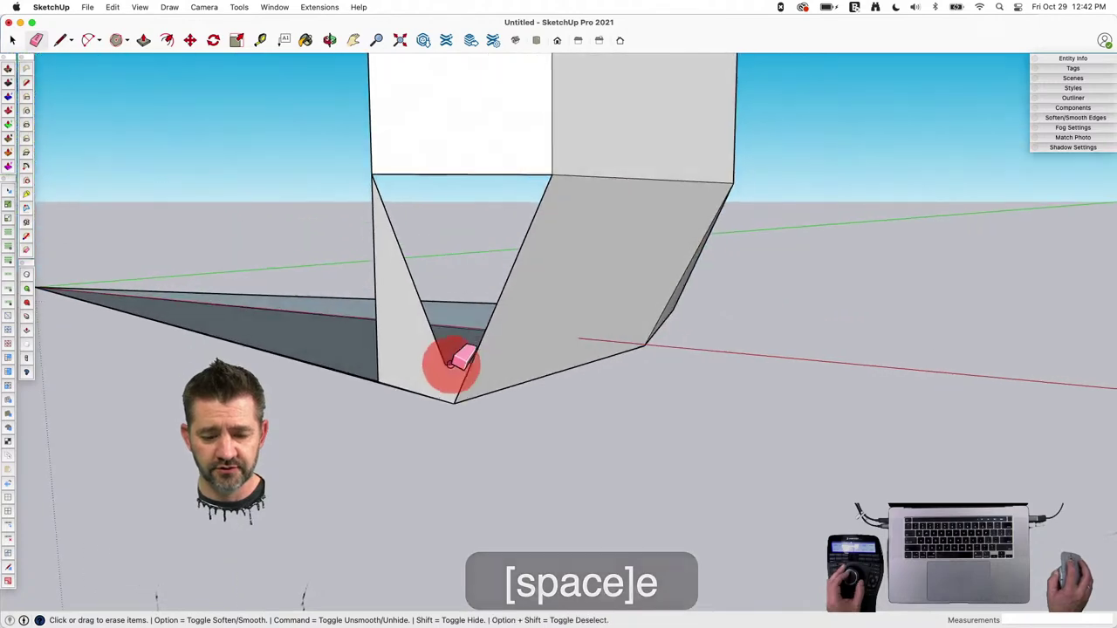
key(l)
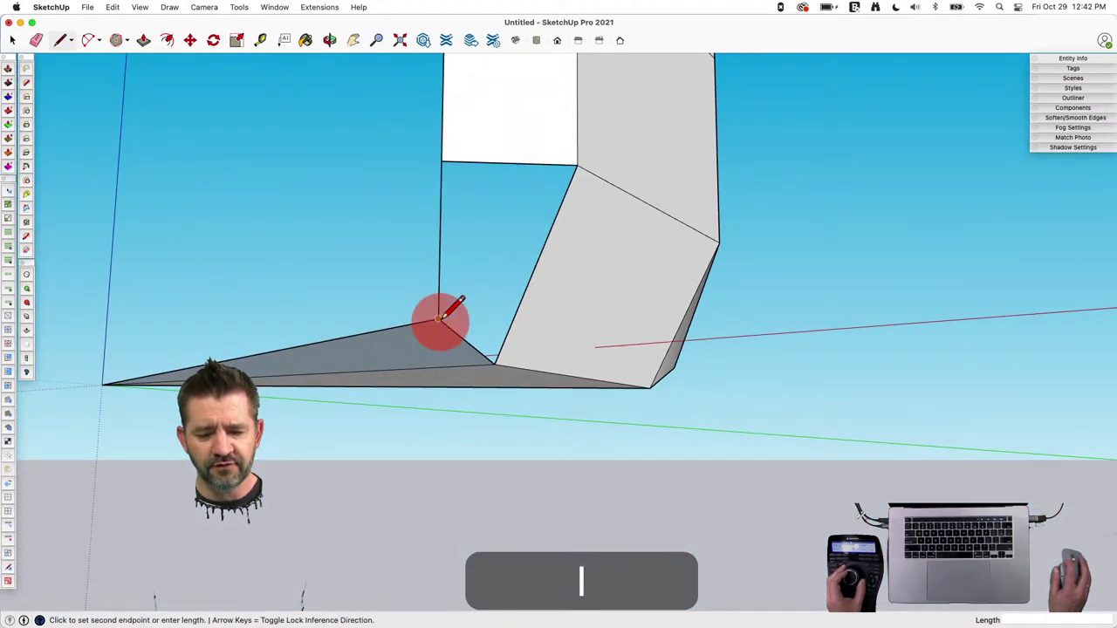
click(578, 166)
key(space)
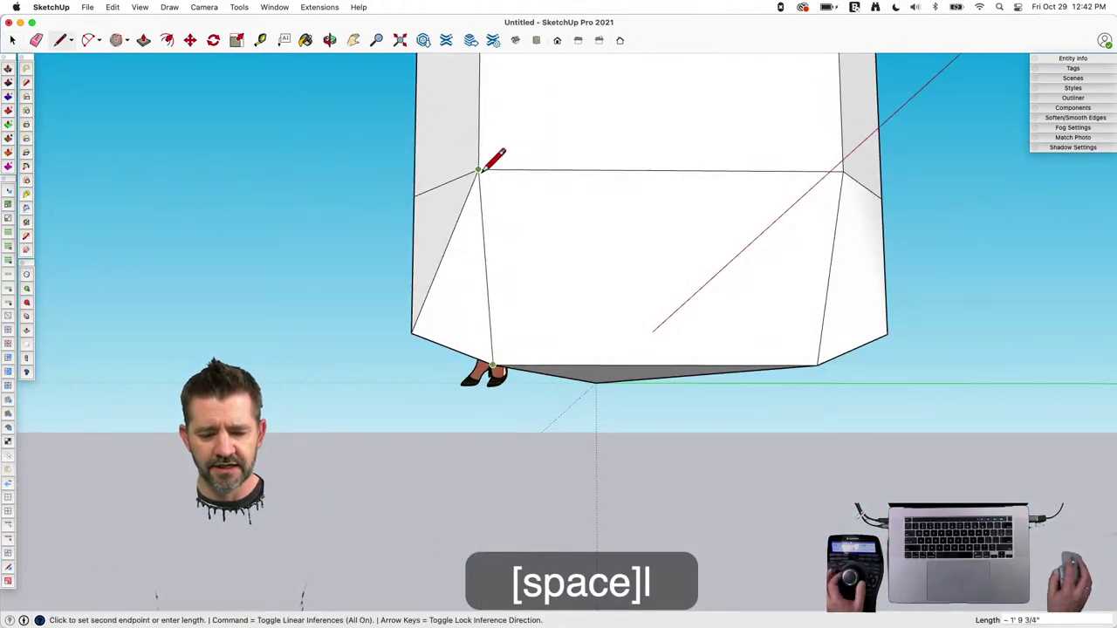
key(space)
Soften the diagonal edge across the rebuilt corner and flip the back-facing narrow triangle on the underside.
click(490, 199)
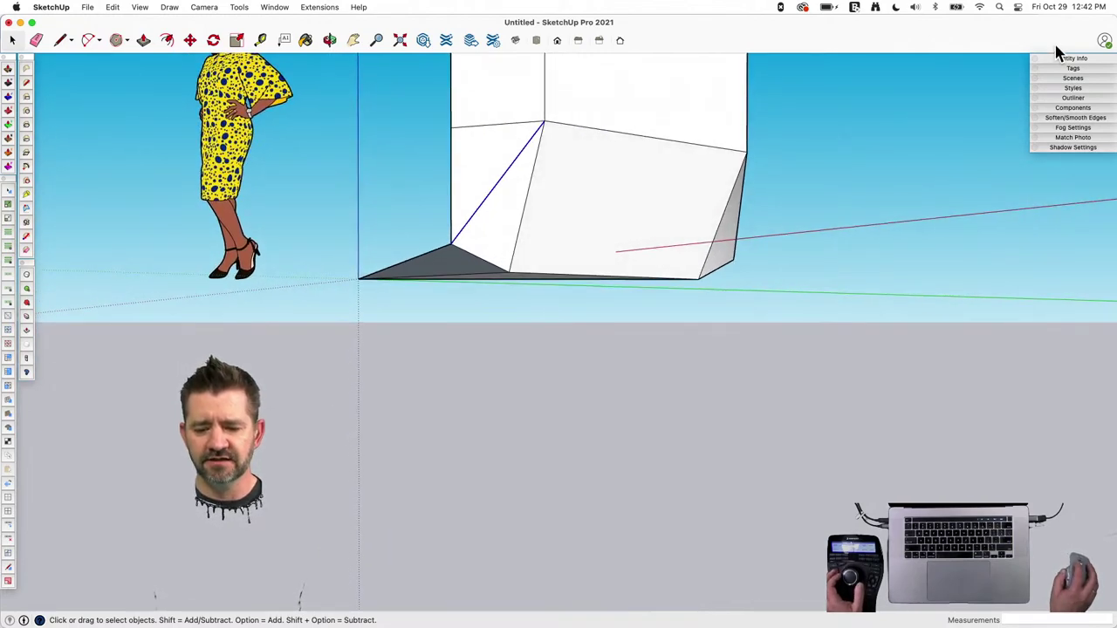
click(1069, 59)
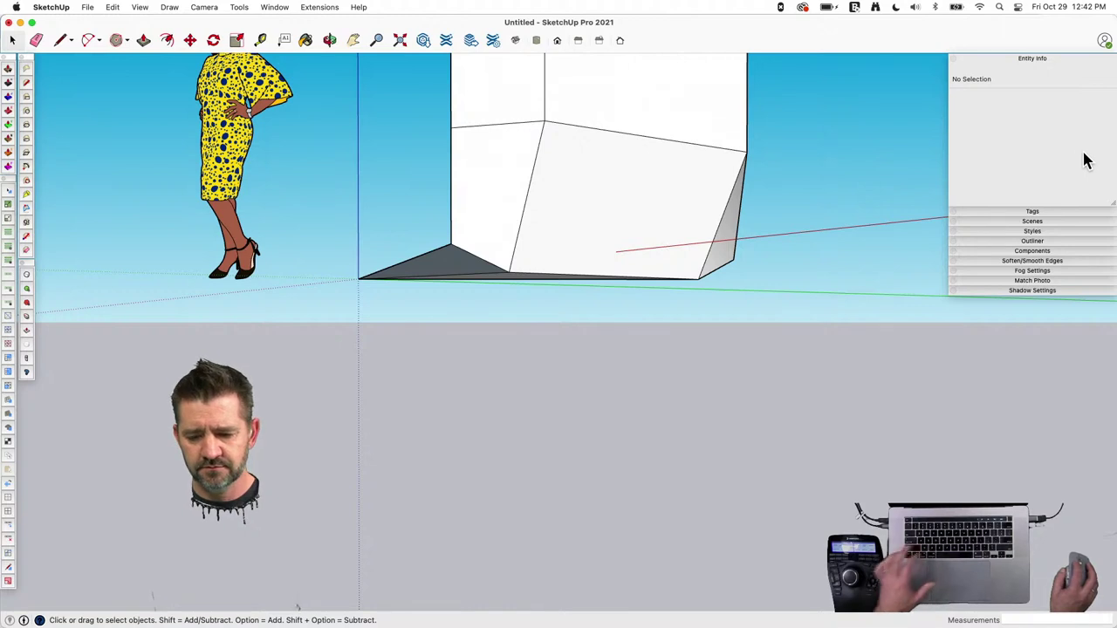
key(super+z)
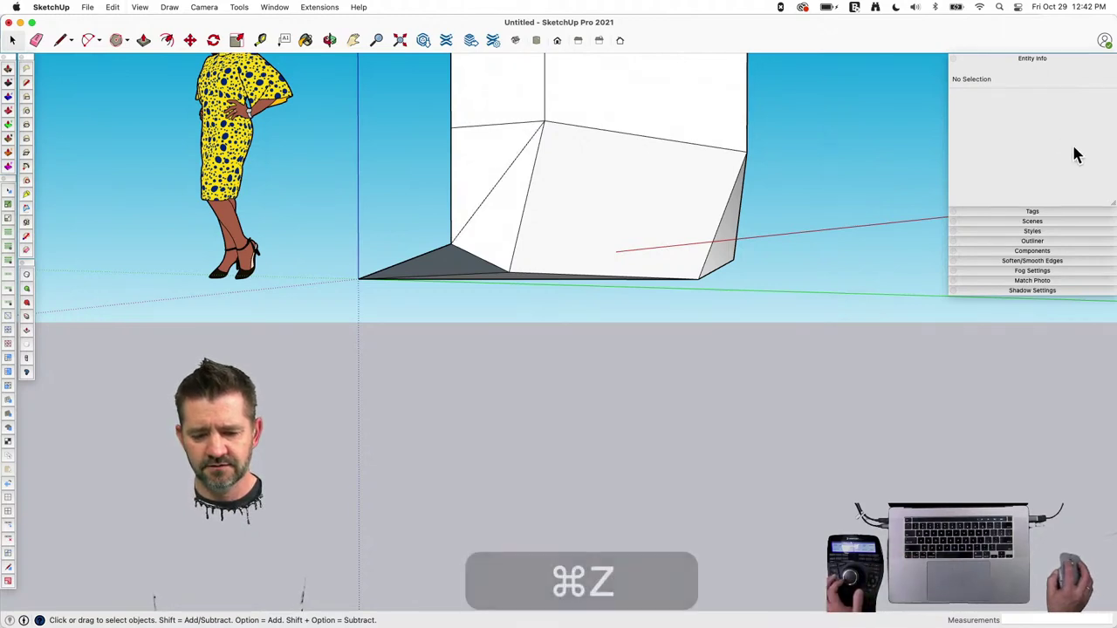
click(497, 186)
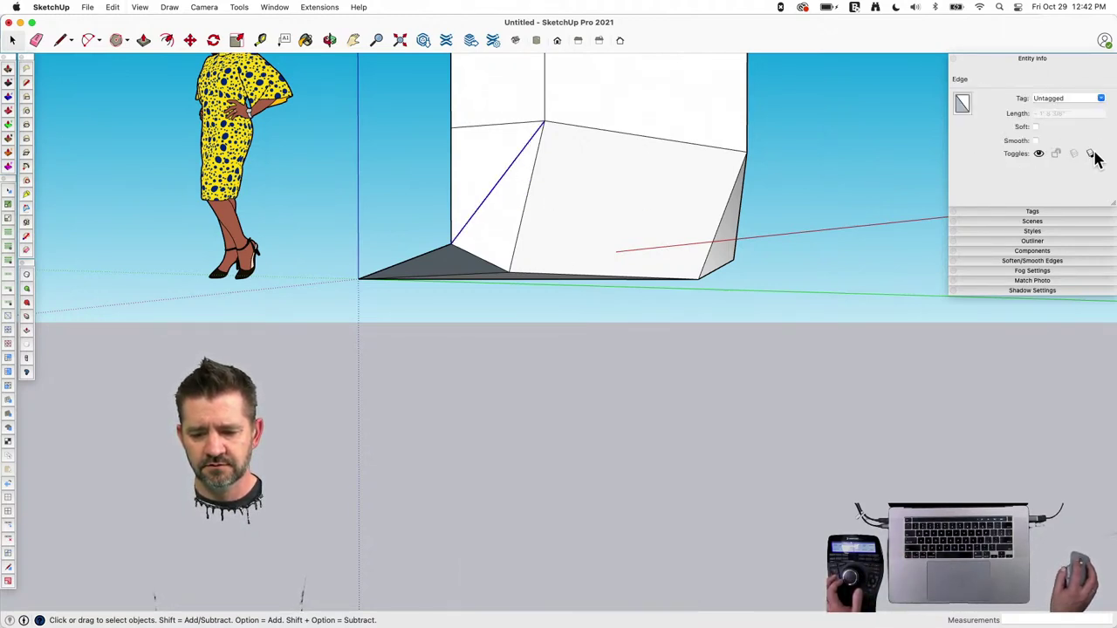
click(1034, 126)
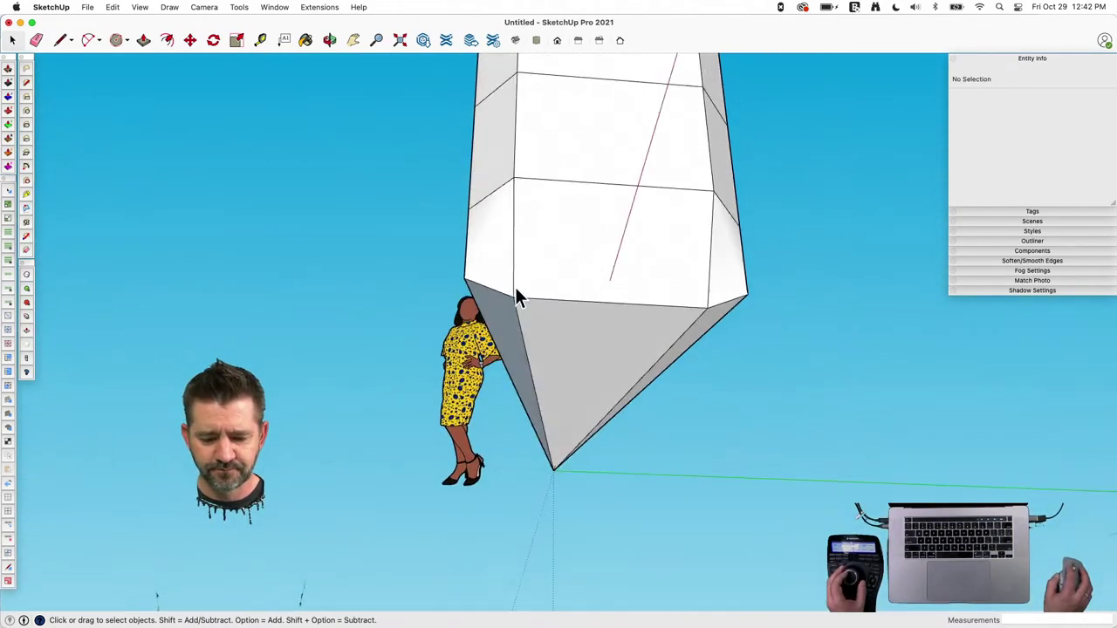
right_click(500, 332)
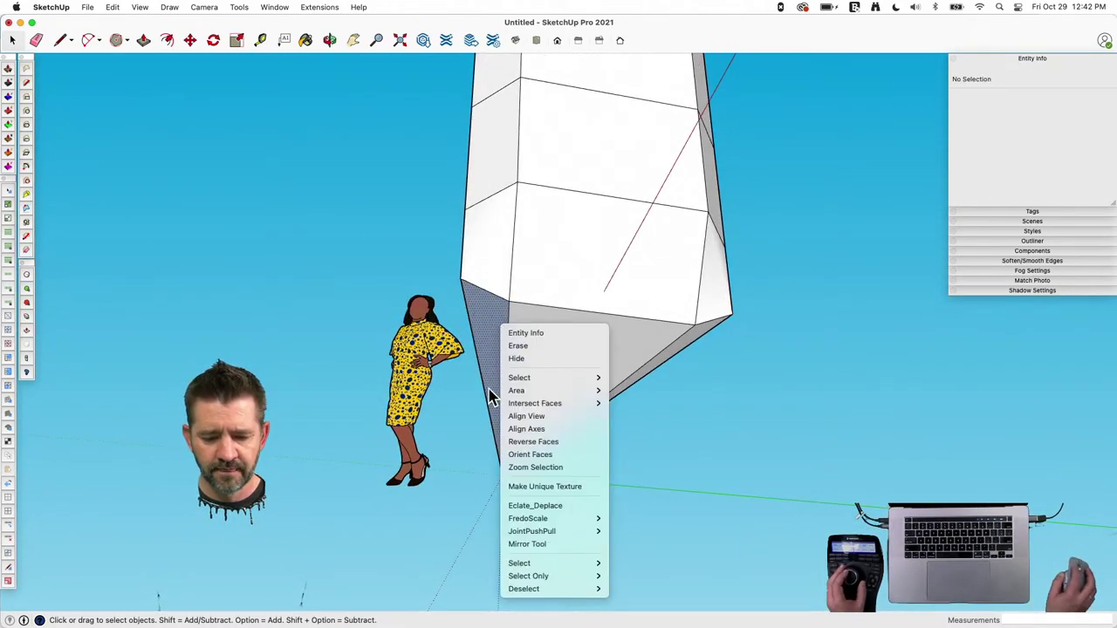
click(528, 448)
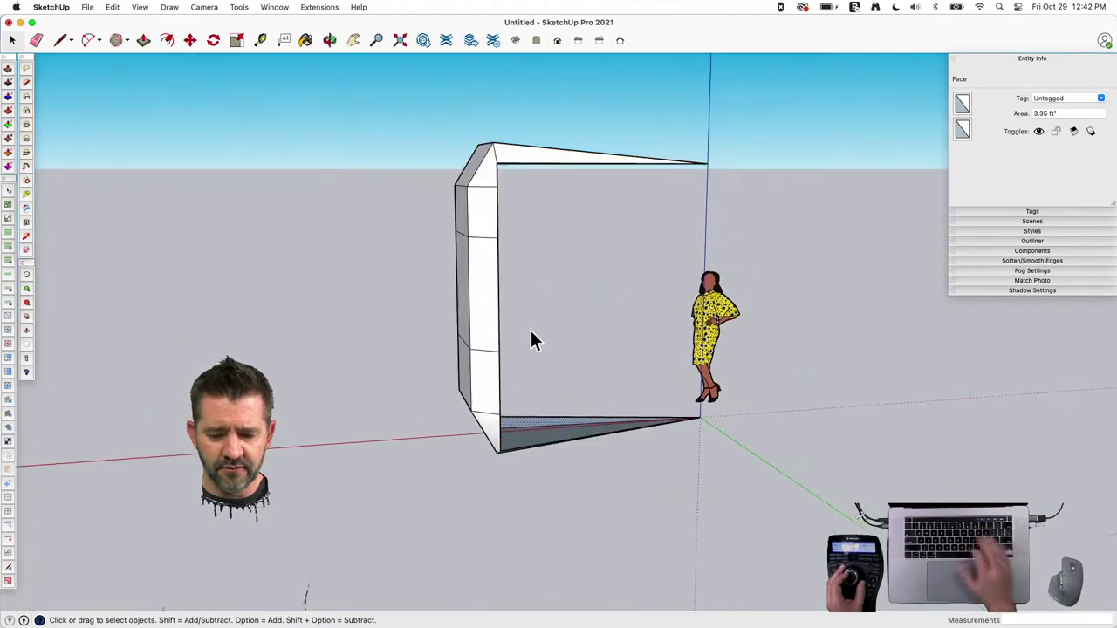
Select all the connected wedge geometry and make it a component with the definition name "SLice".
middle_drag(531, 331, 558, 392)
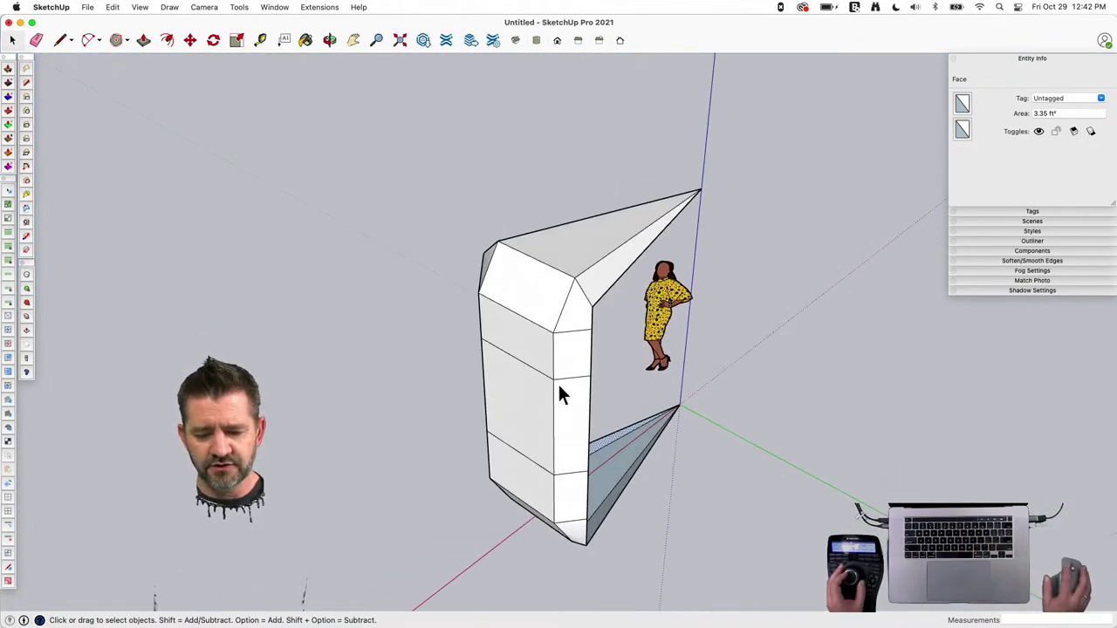
click(543, 398)
triple_click(543, 399)
right_click(544, 399)
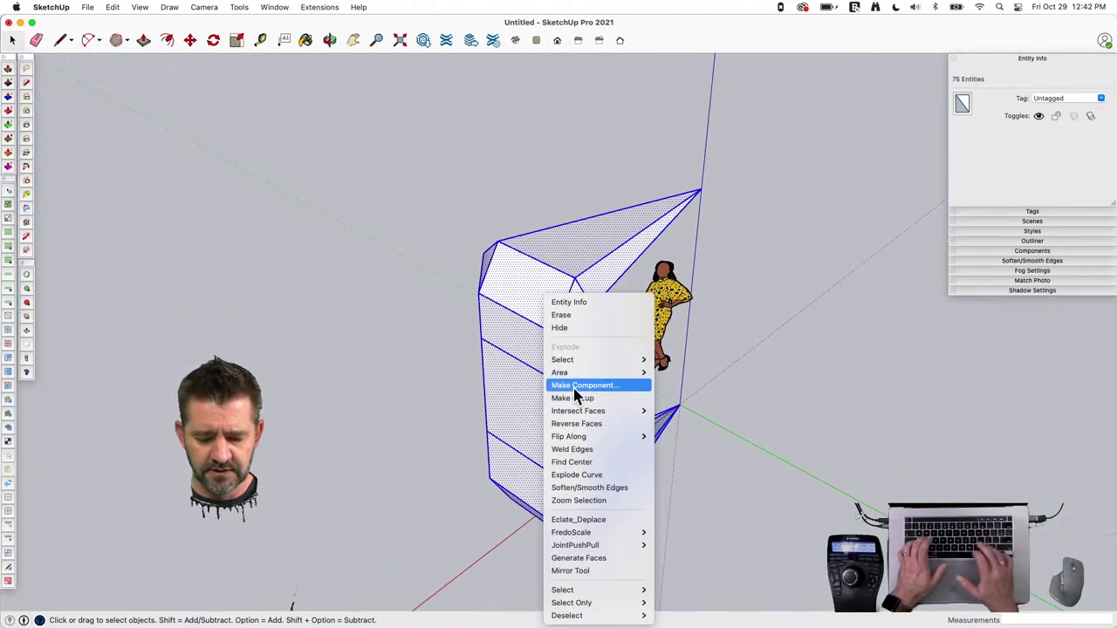
click(580, 385)
text(SLice)
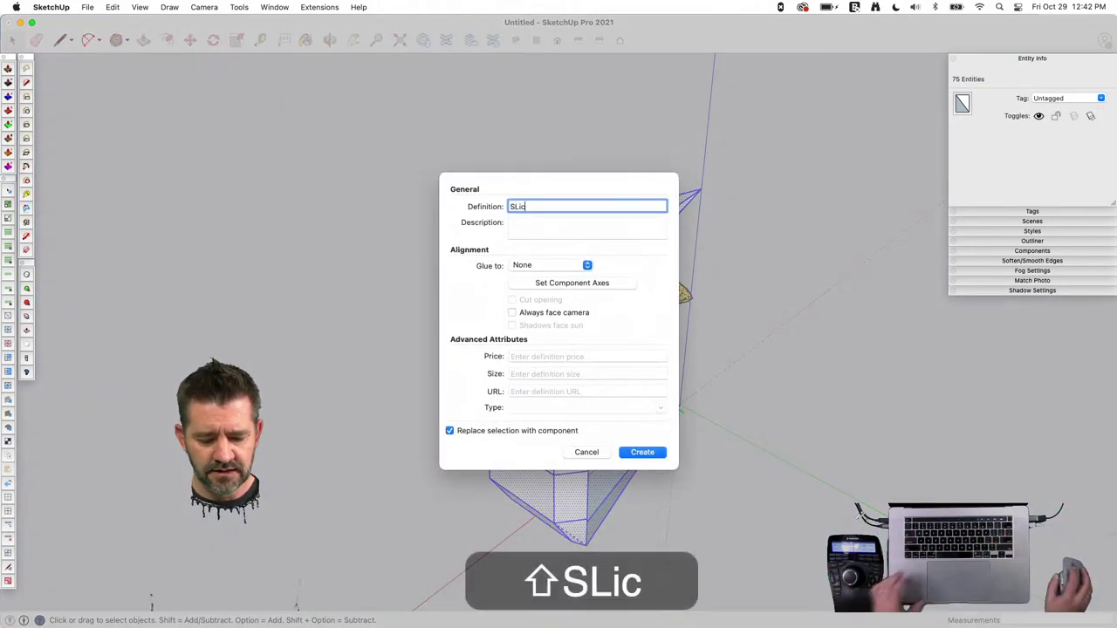
key(Return)
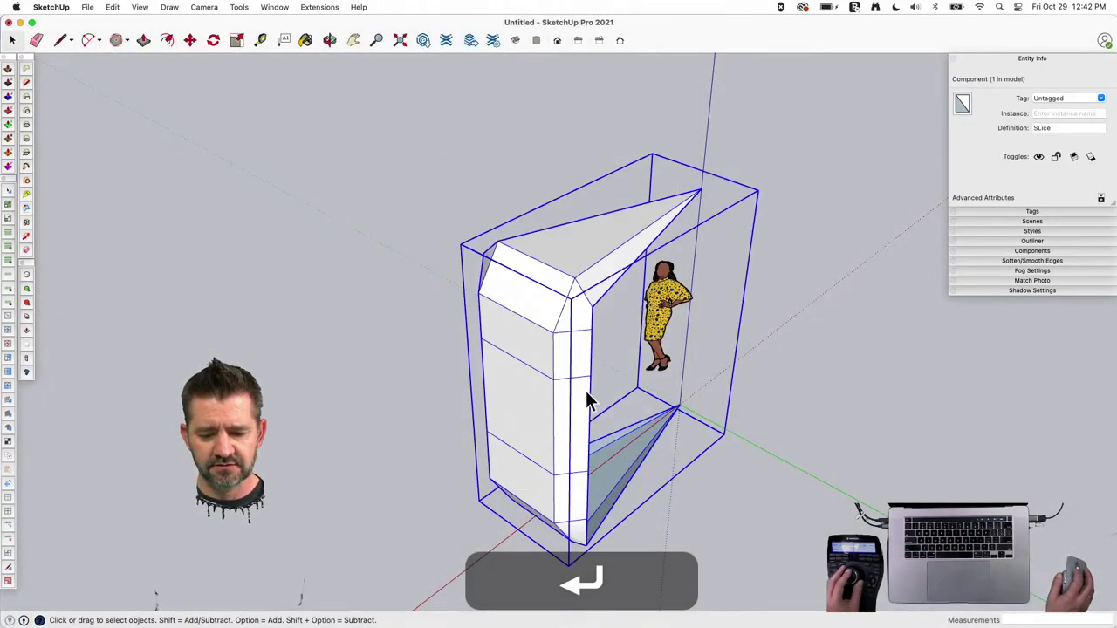
Undo the last operation on the wedge and open the SLice component for editing.
key(u)
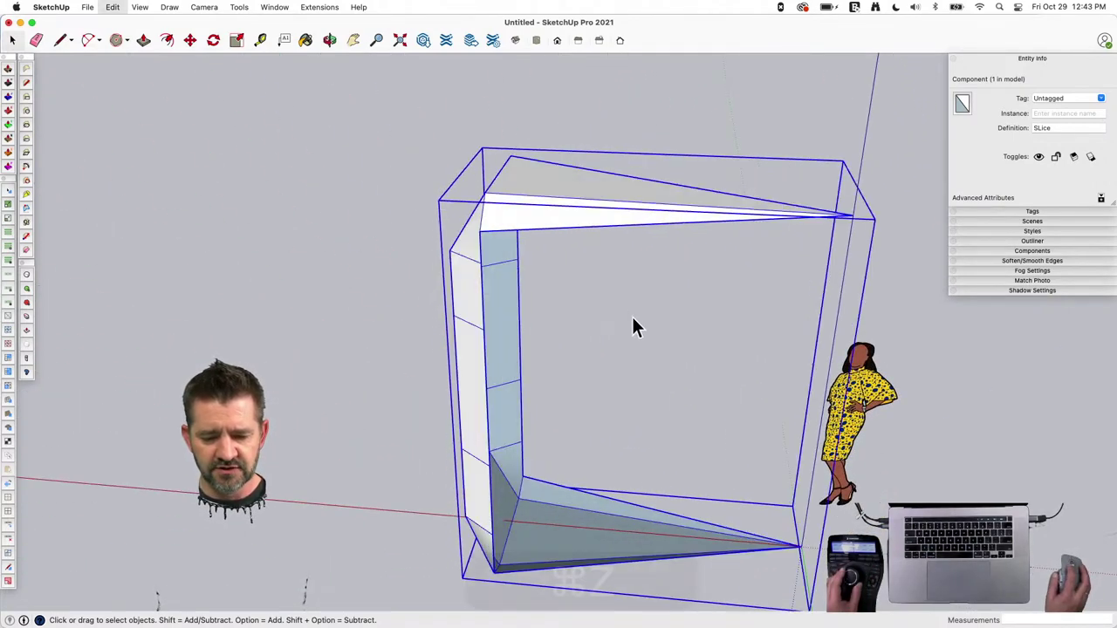
key(super+z)
click(562, 298)
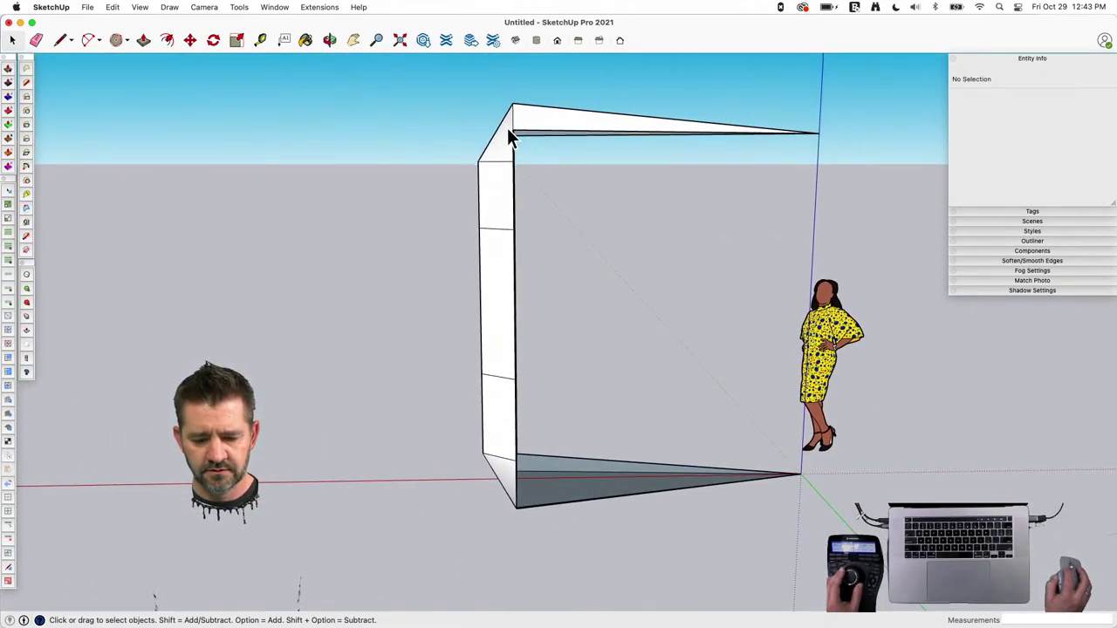
drag(511, 127, 530, 534)
double_click(563, 473)
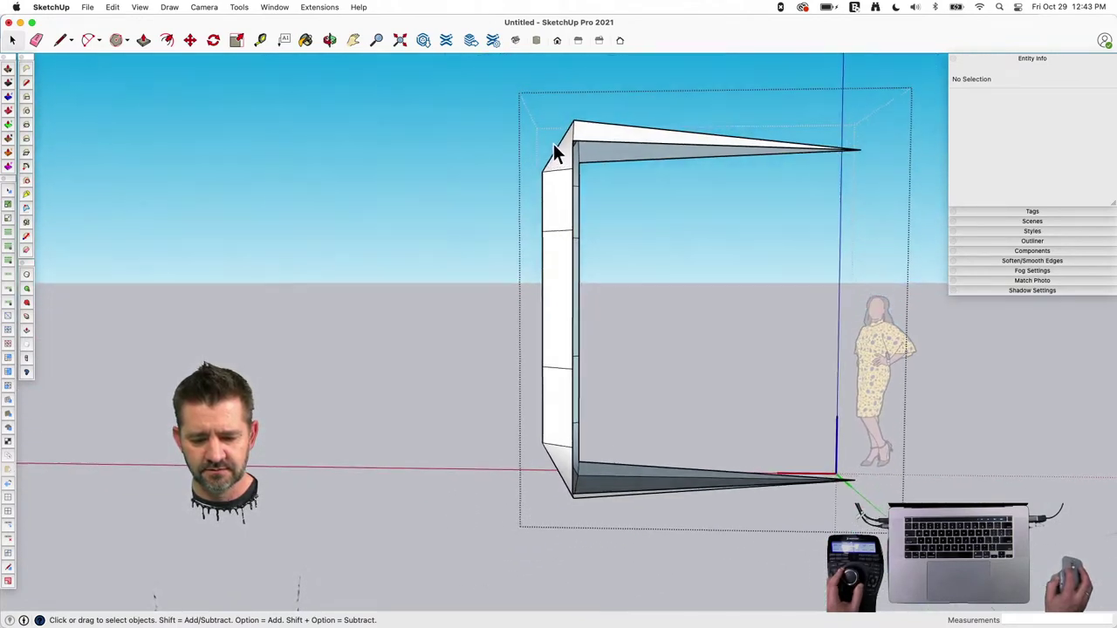
Select the front's vertical side edges and its four sloped corner edges, leaving out the middle segments at top and bottom.
click(569, 154)
drag(621, 522, 617, 556)
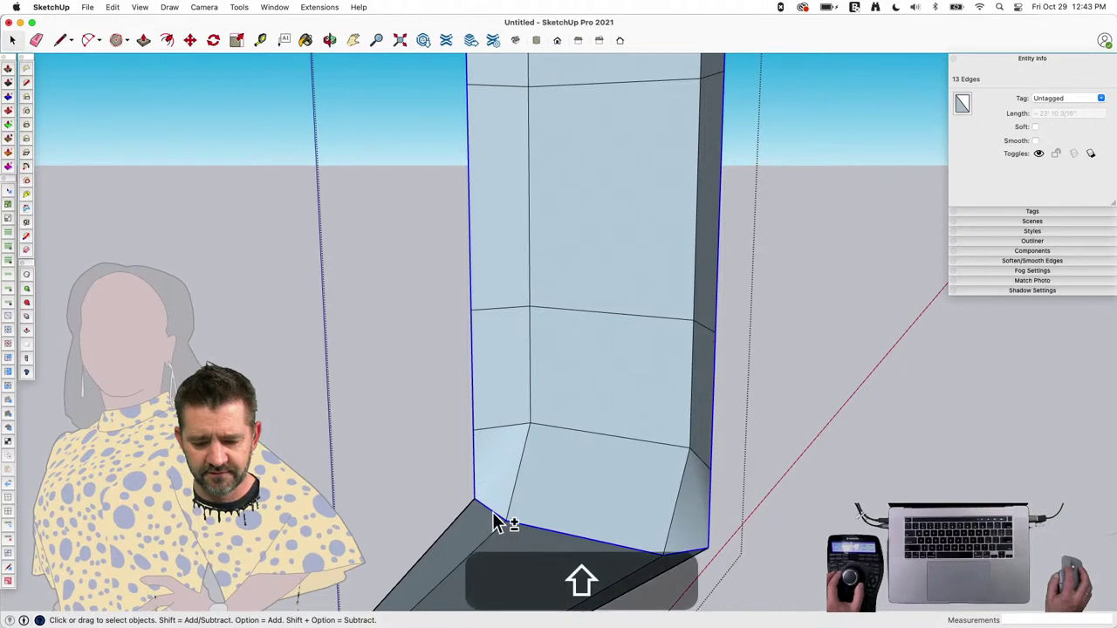
shift+click(589, 534)
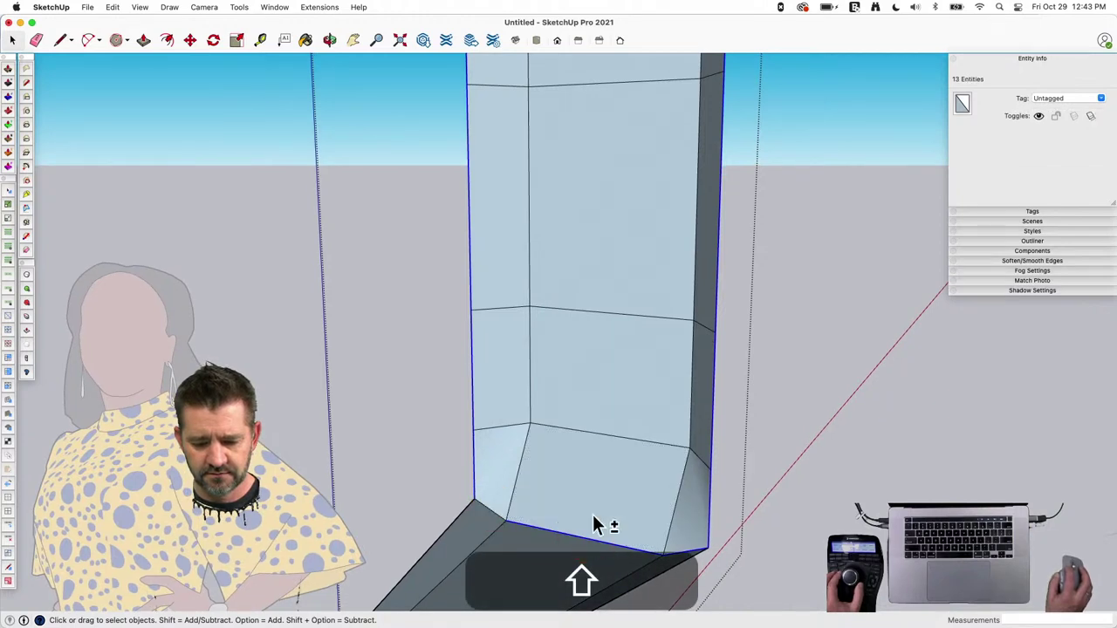
shift+click(594, 511)
shift+click(593, 537)
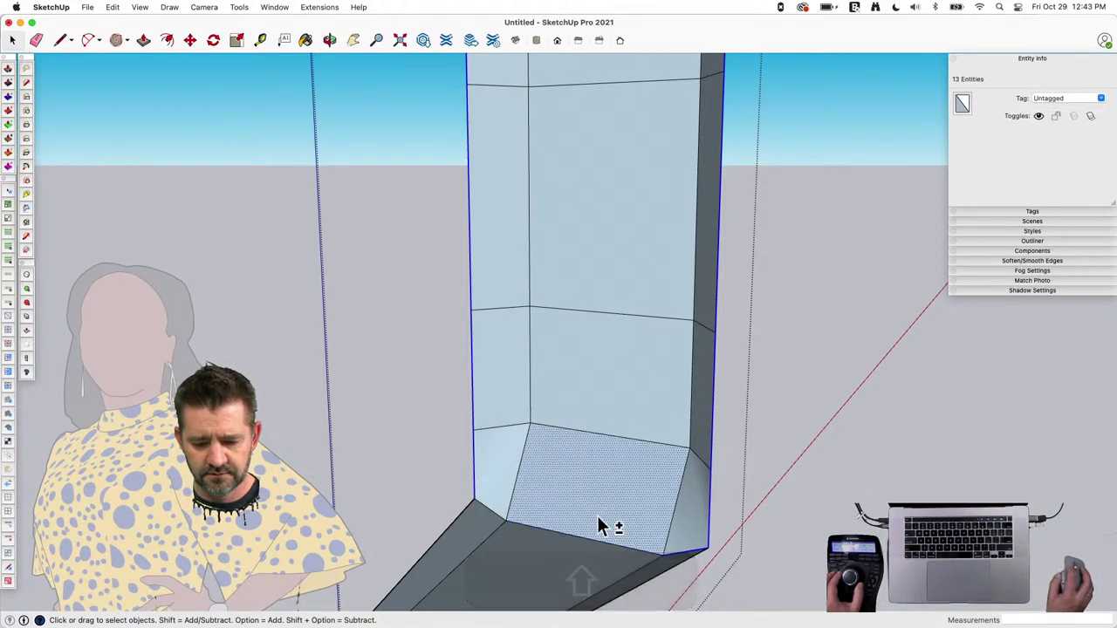
shift+click(680, 554)
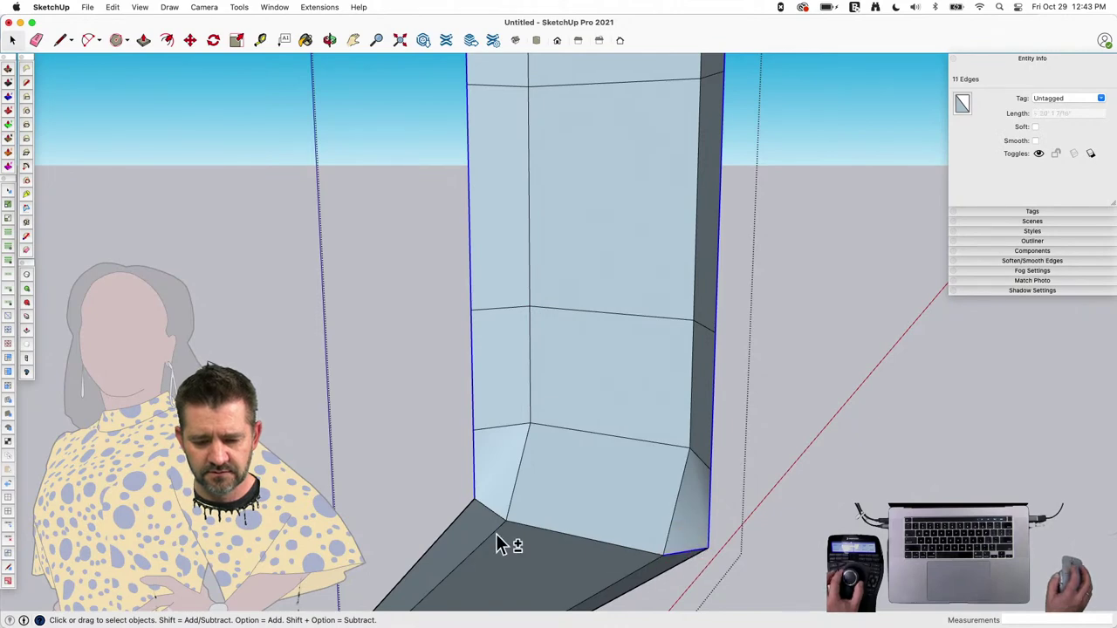
shift+click(492, 516)
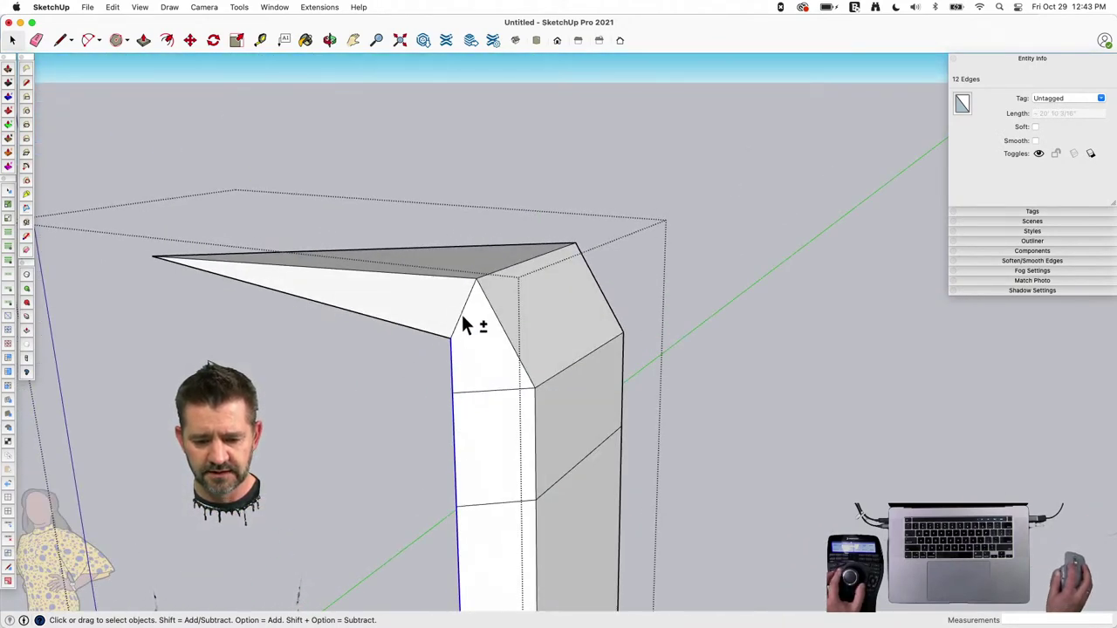
shift+click(462, 317)
shift+click(623, 318)
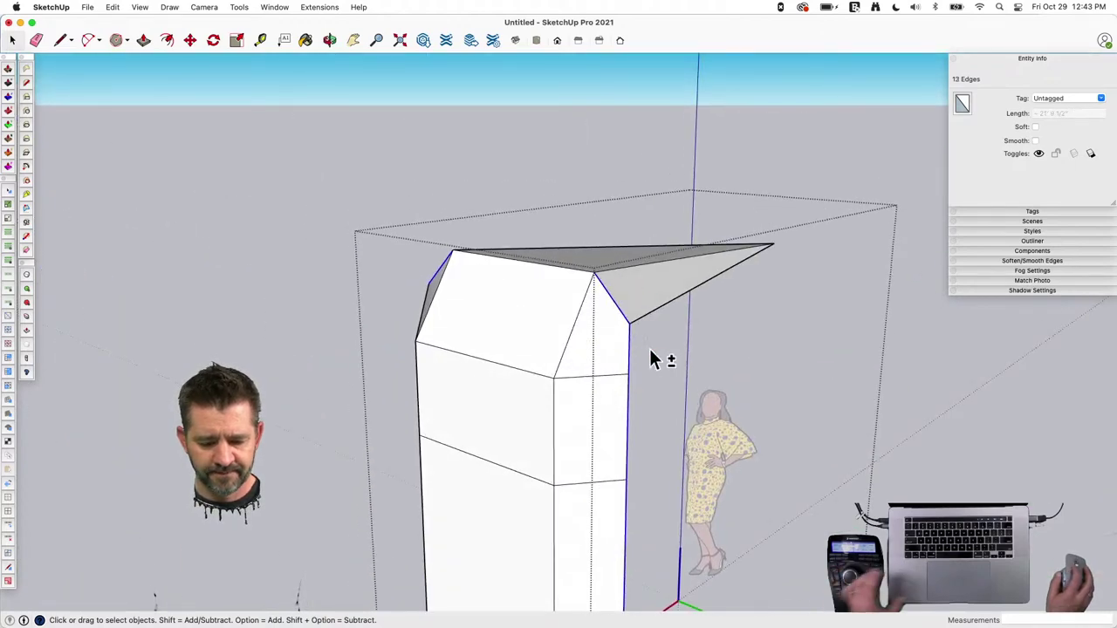
Scale the selected side edges about their center across the wedge's width and close the component for editing.
key(s)
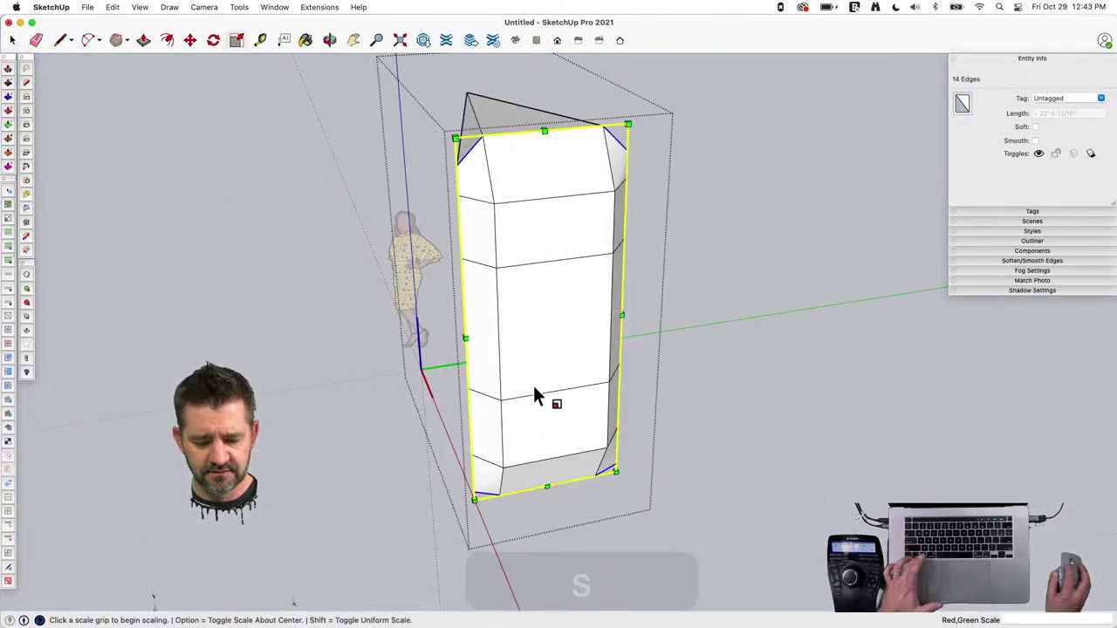
alt+click(463, 339)
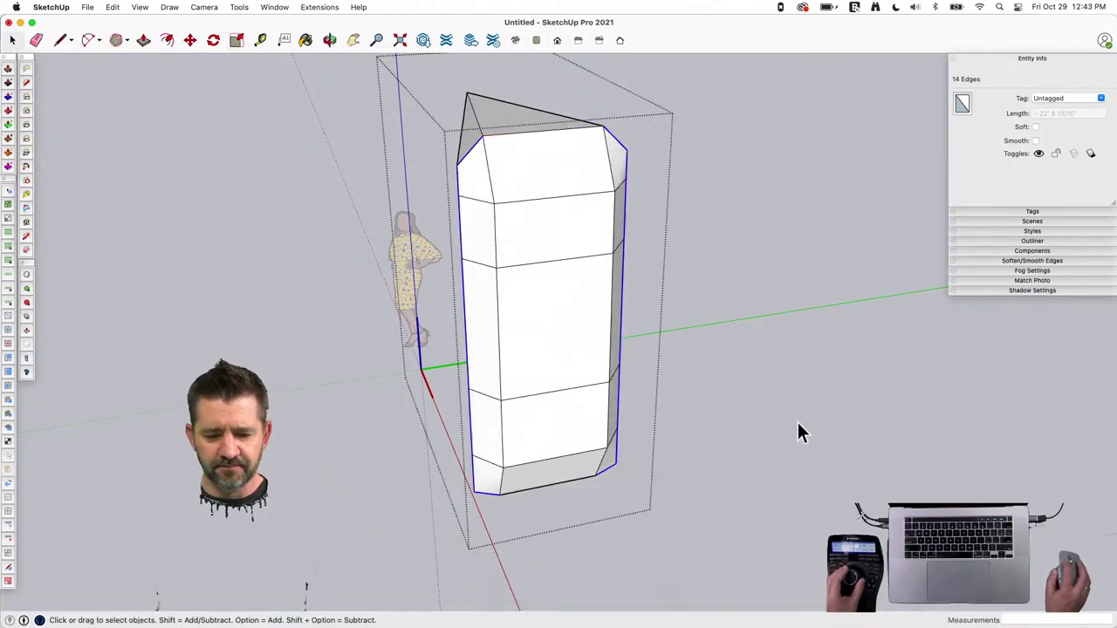
key(space)
click(593, 227)
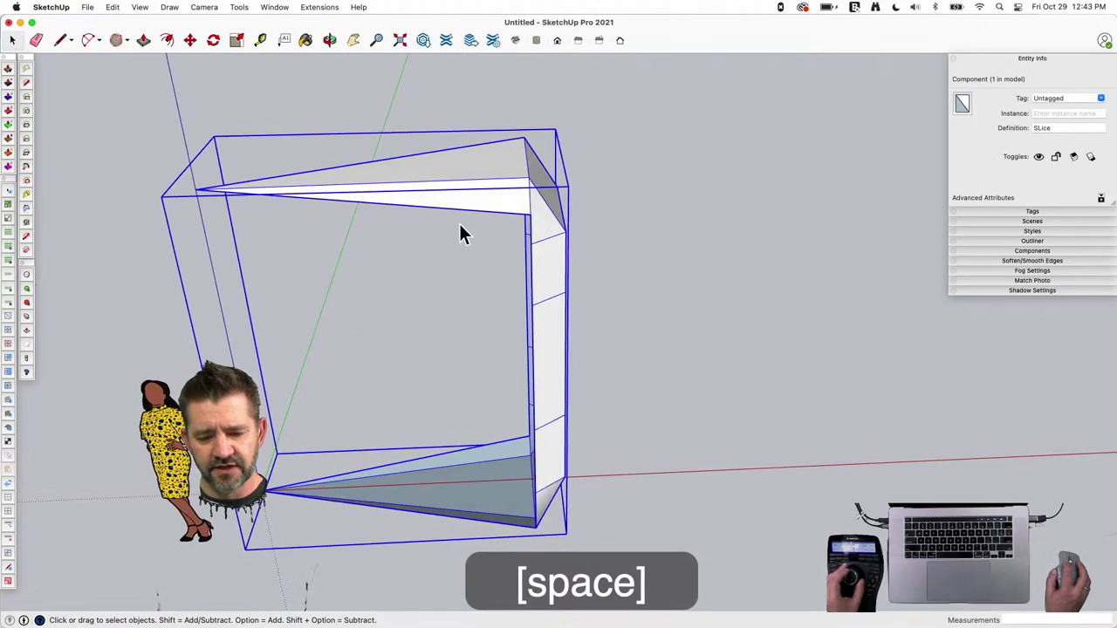
Rotate-copy the slice by 30 degrees about its pointed tip and repeat the copy into a full ring of 12 slices.
mouse_move(396, 209)
middle_down()
mouse_move(486, 219)
mouse_move(491, 237)
mouse_move(471, 233)
mouse_move(515, 266)
middle_up()
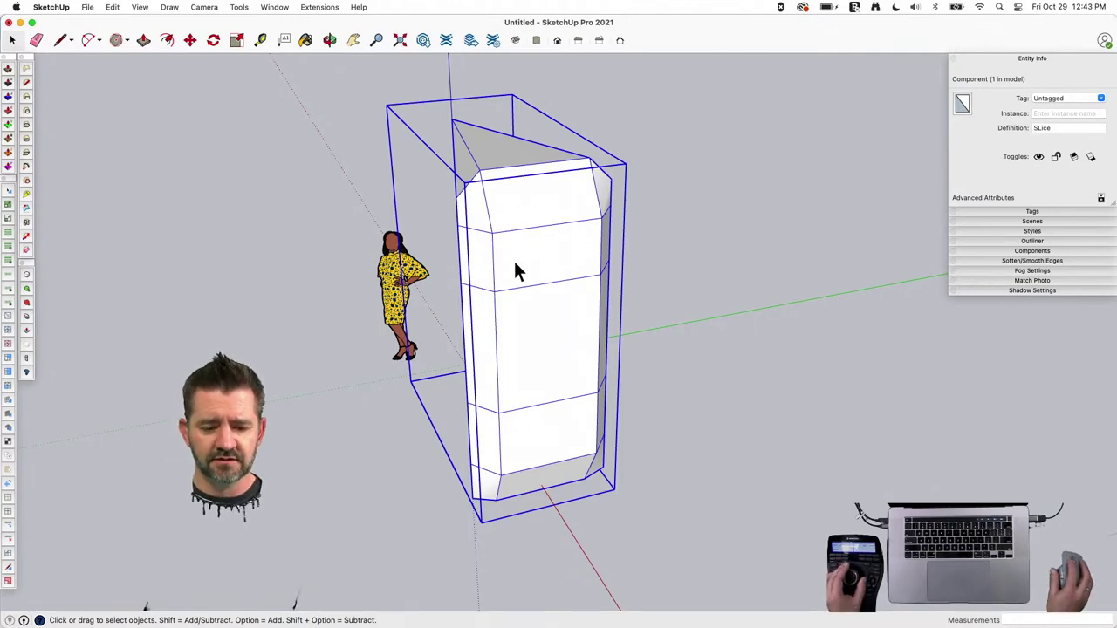
key(q)
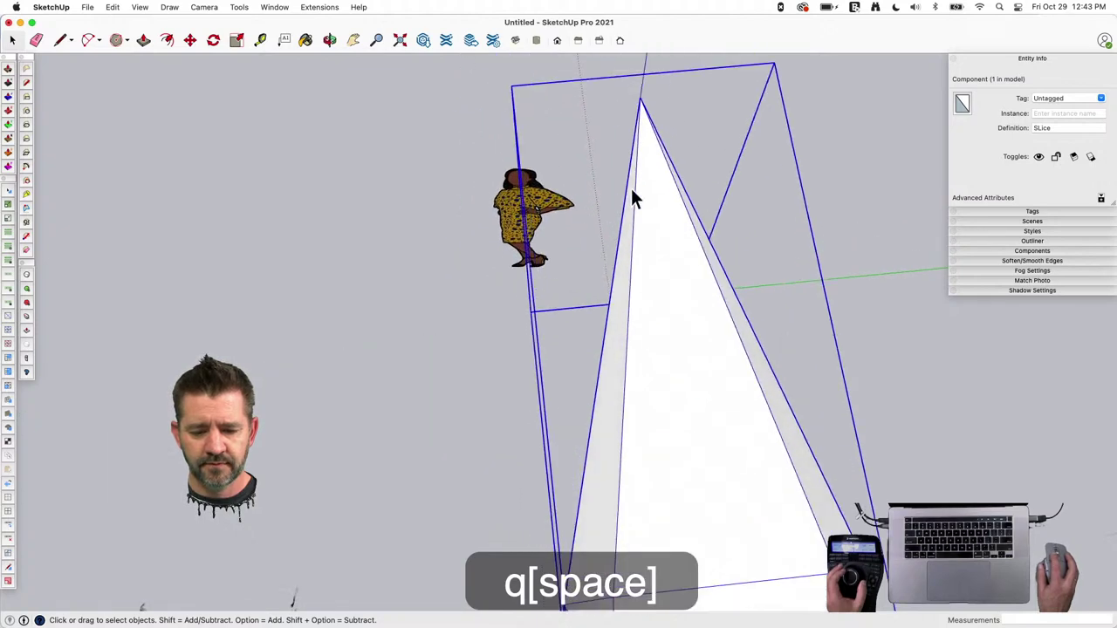
key(m)
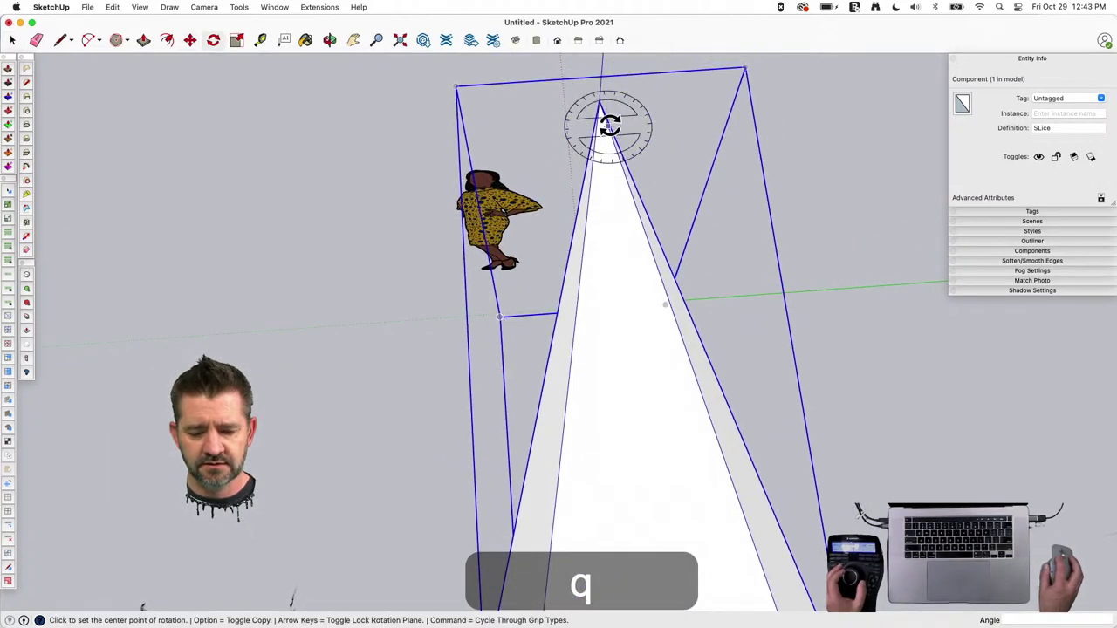
click(596, 101)
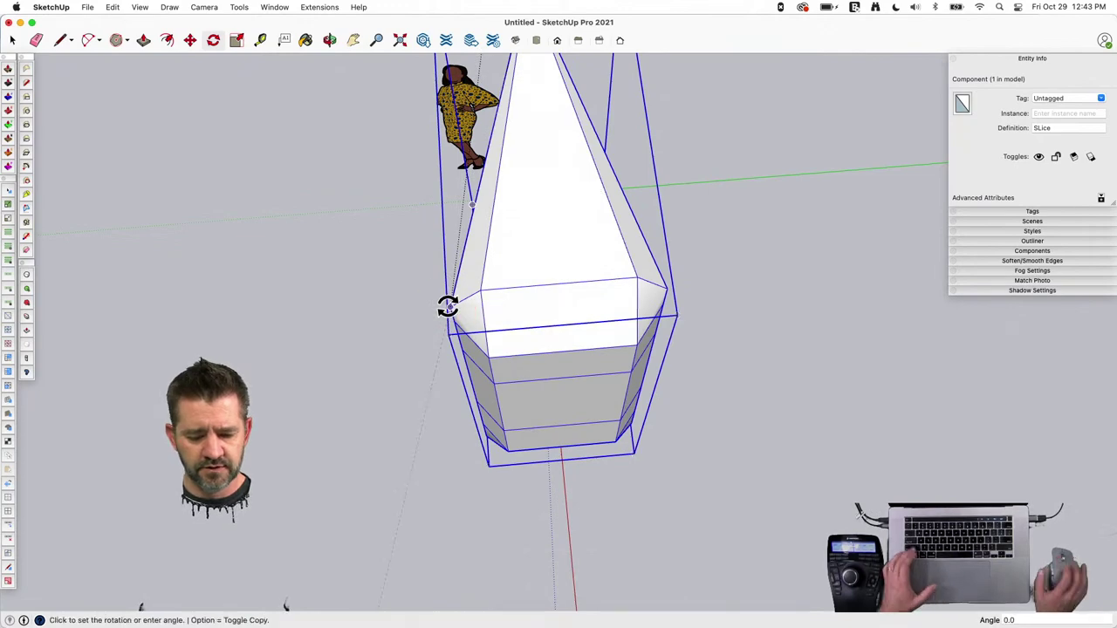
key(alt)
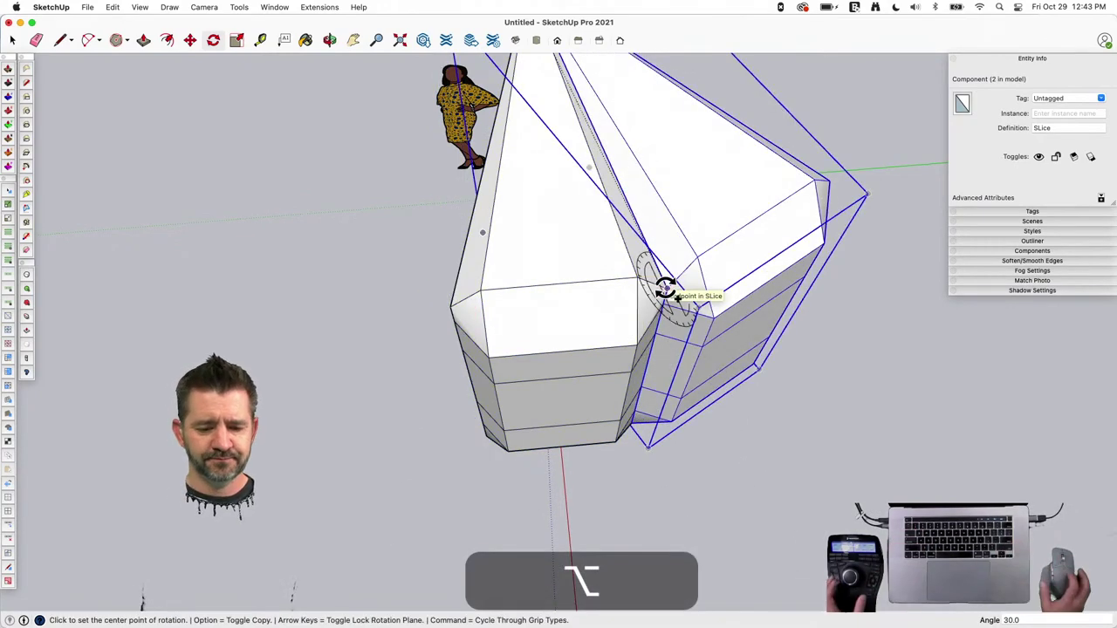
key(Return)
key(space)
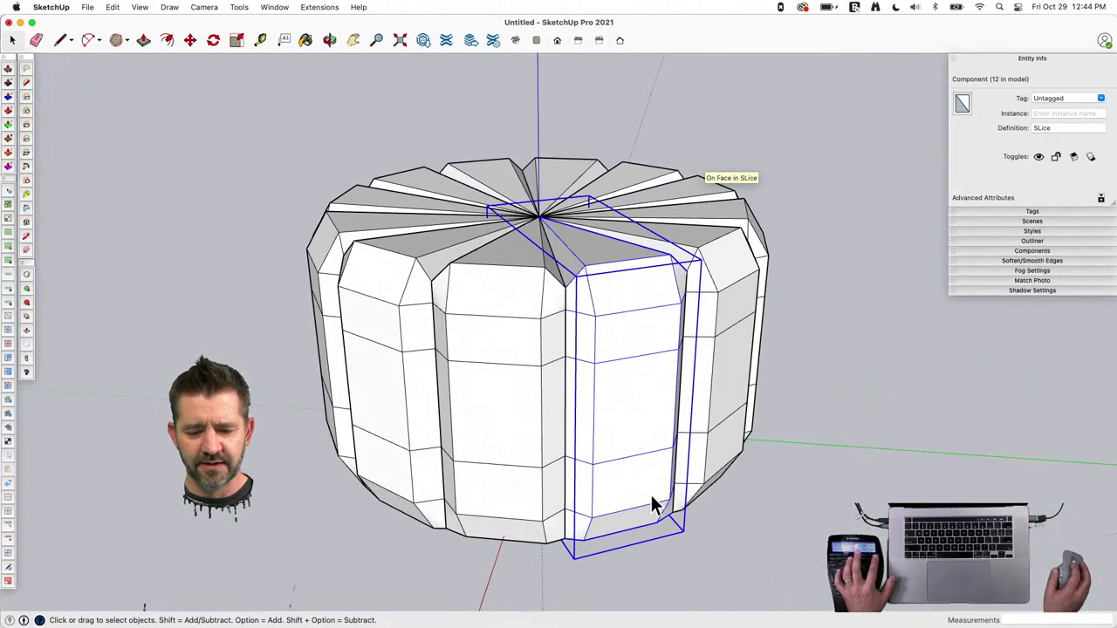
Toggle subdivision on the slices to compare the smooth and faceted forms, and undo the subdivision.
key(u)
key(u)
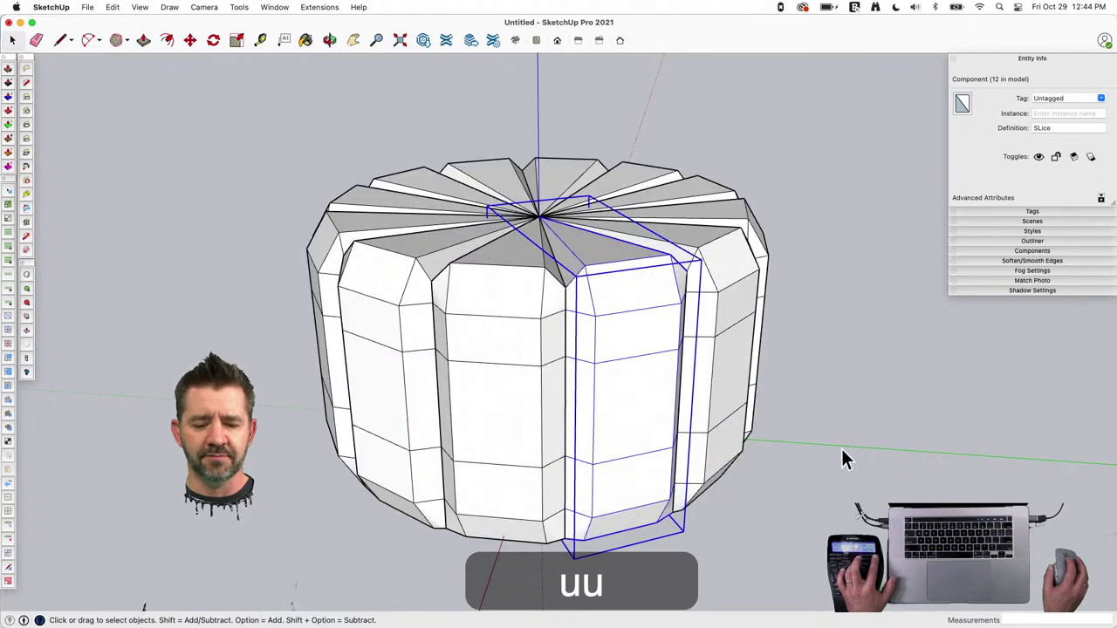
key(u)
key(u)
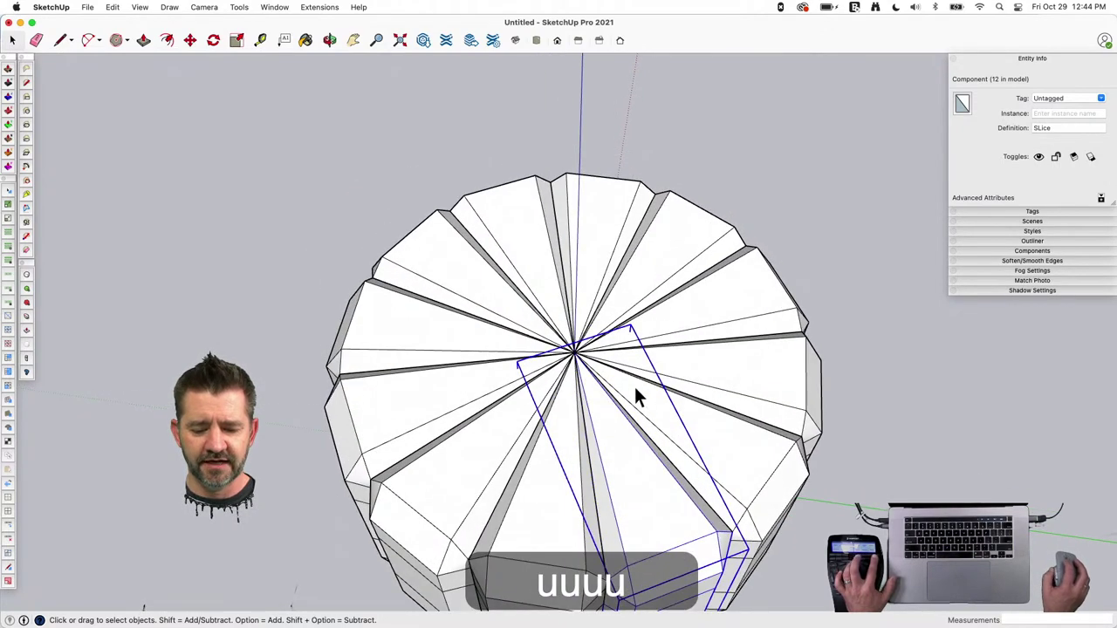
key(u)
key(u)
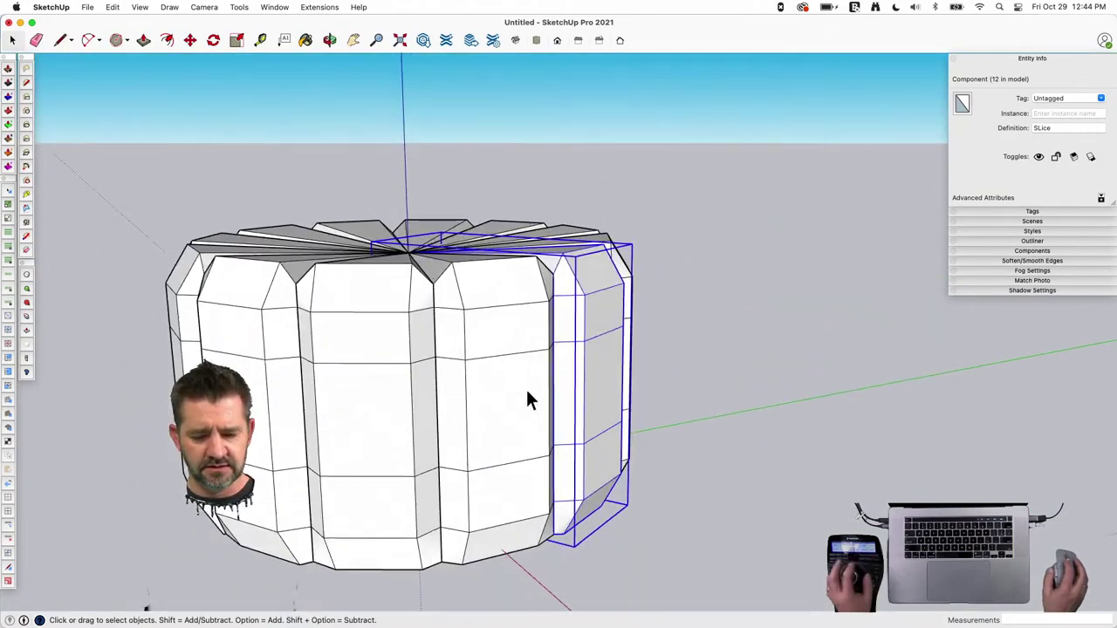
key(u)
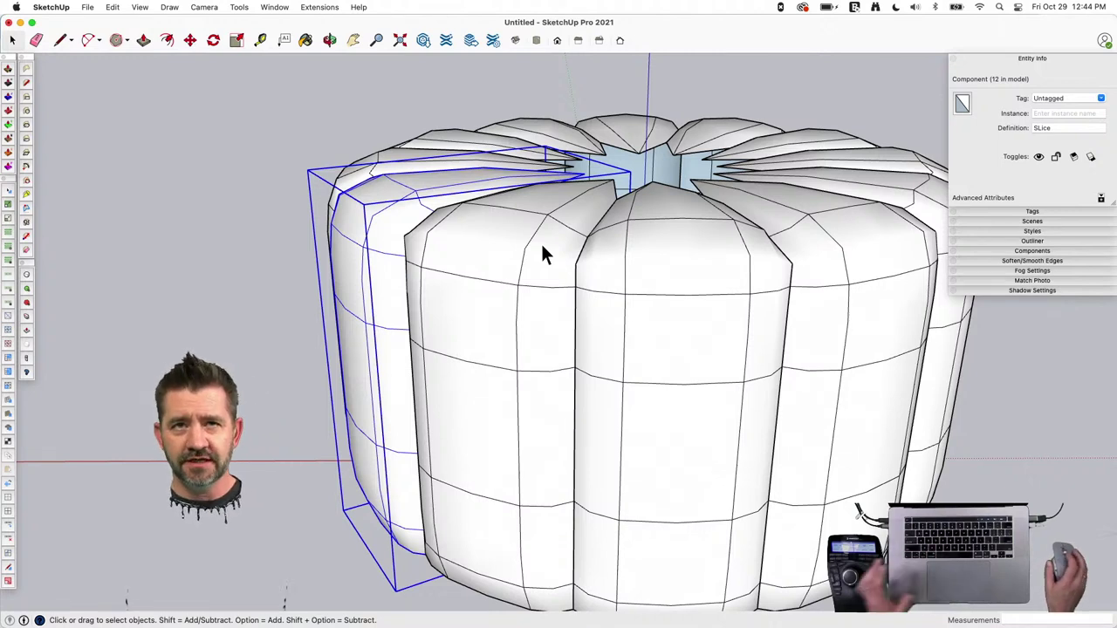
key(super+z)
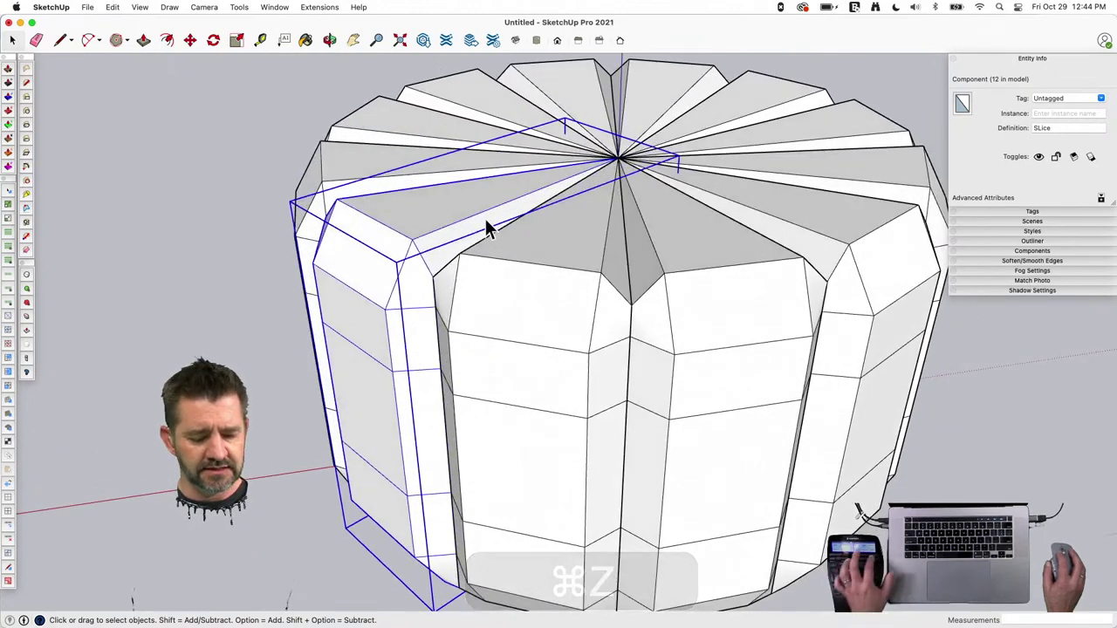
key(u)
key(u)
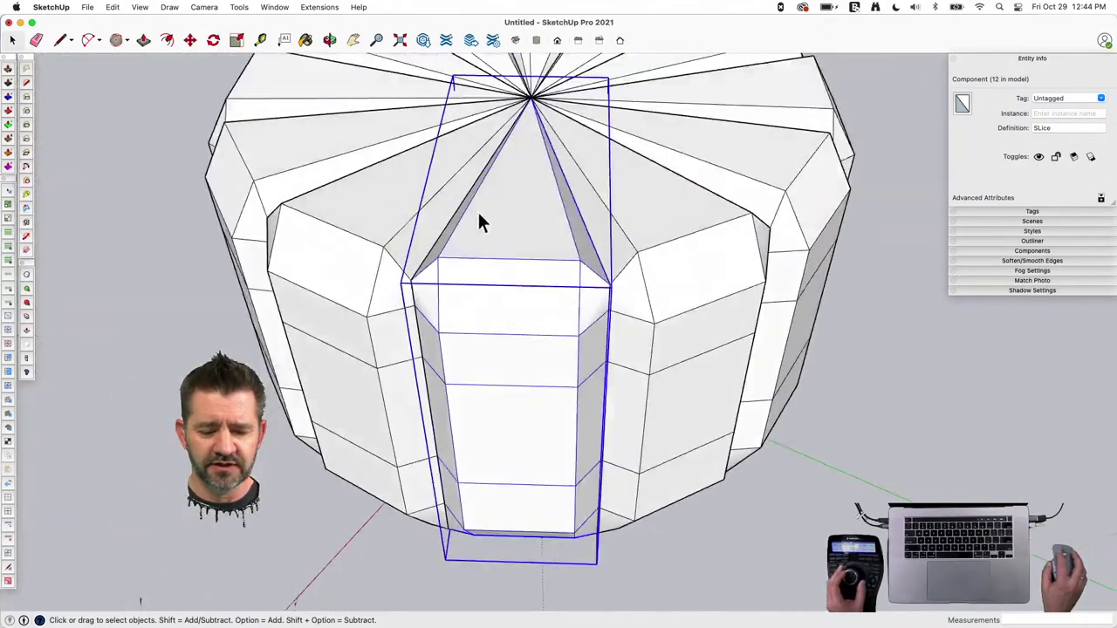
In the slice component, move the top front edge's two vertices about 11 3/4" inward with Vertex Tools and briefly preview the subdivision.
click(491, 321)
double_click(491, 321)
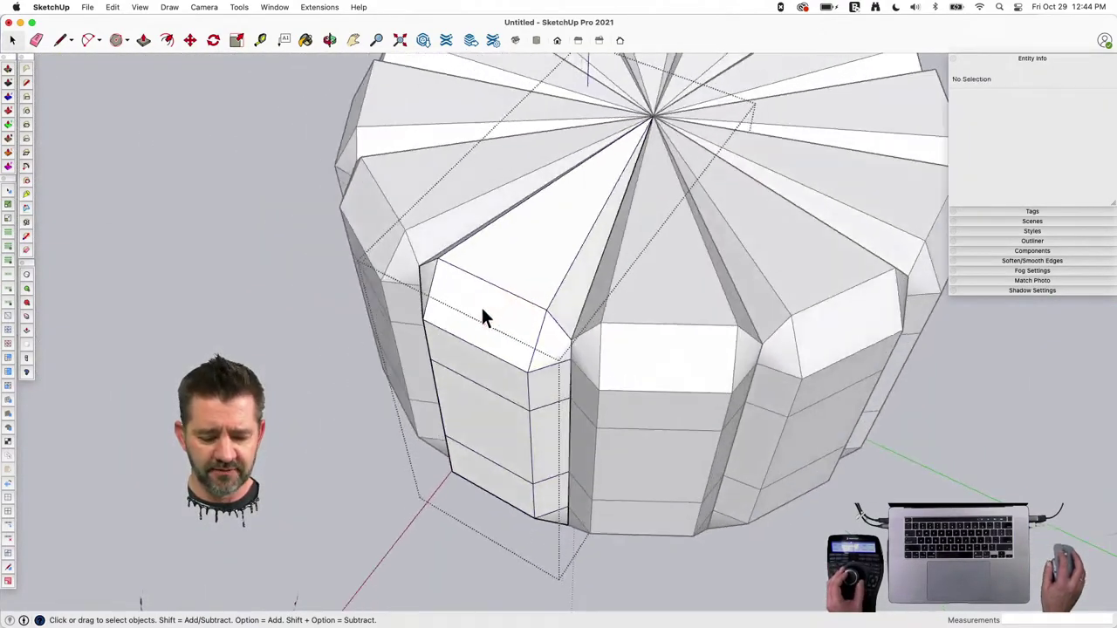
click(512, 292)
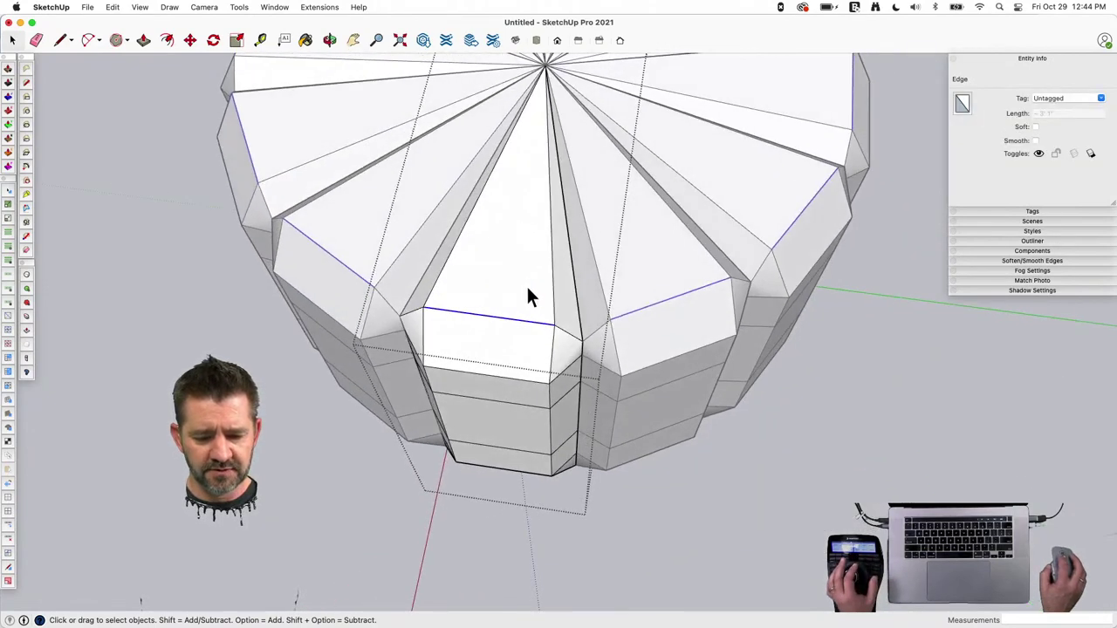
key(v)
drag(469, 389, 487, 352)
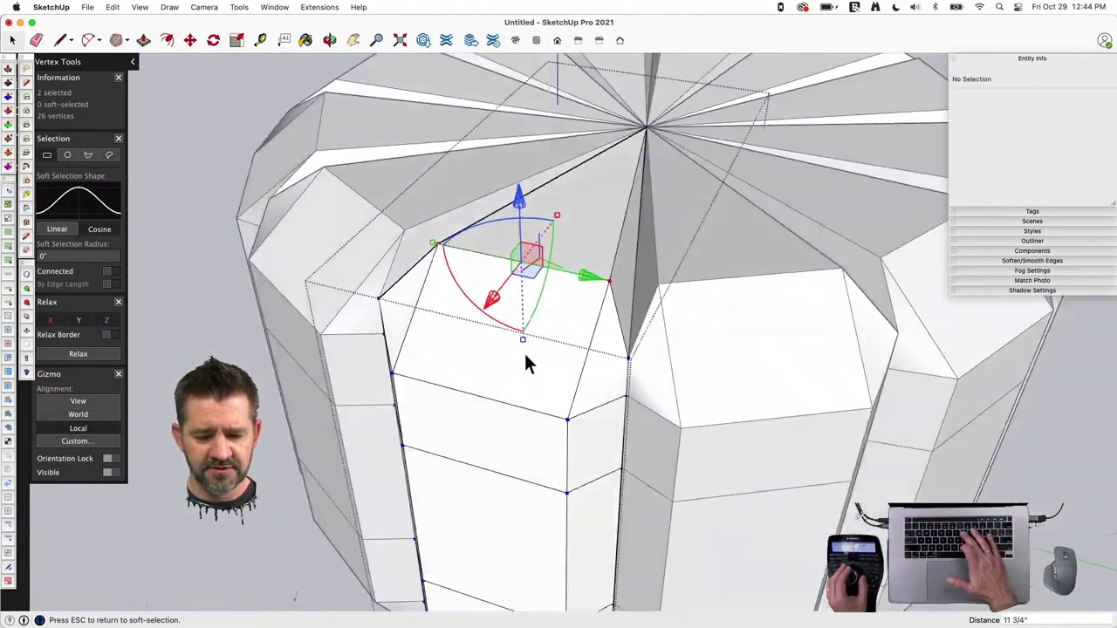
key(u)
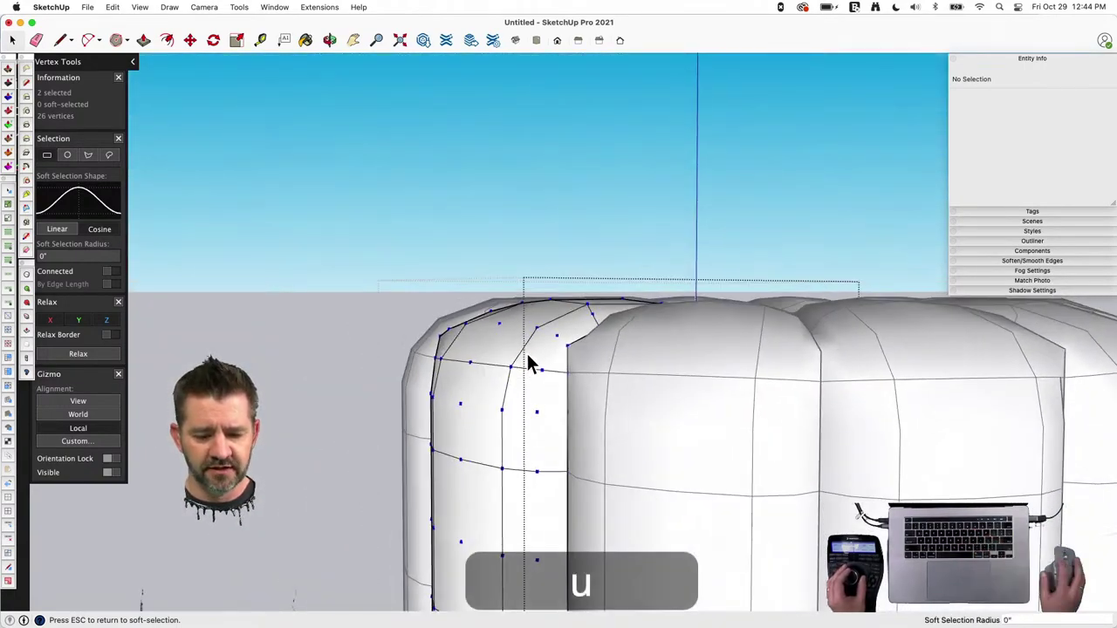
key(u)
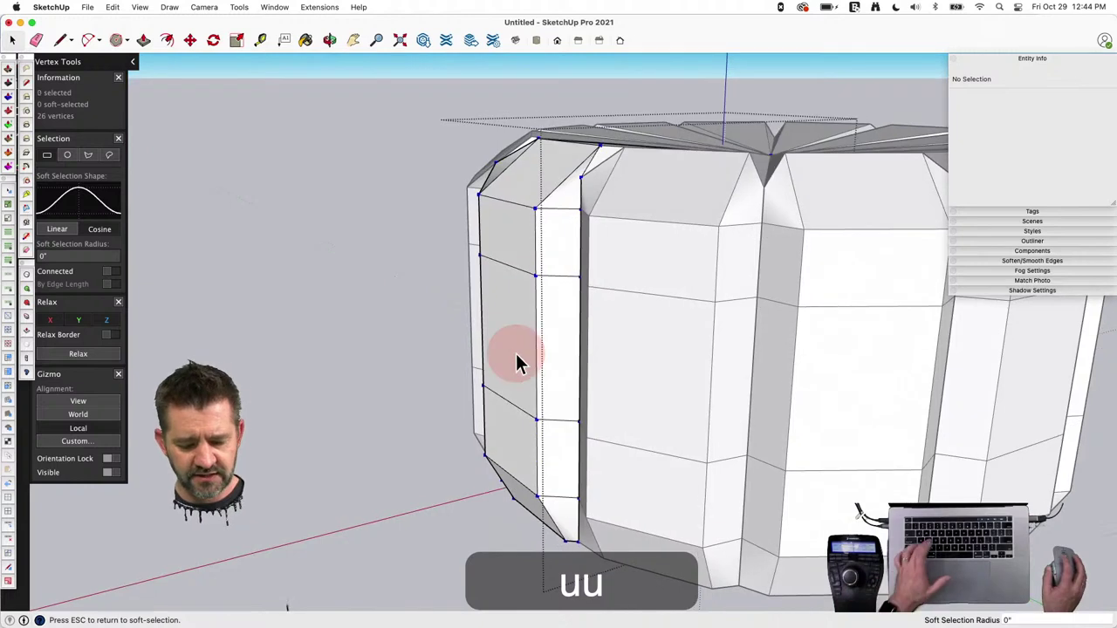
Pull the four vertices of the slice's middle front face outward with Vertex Tools to bulge the sides.
key(space)
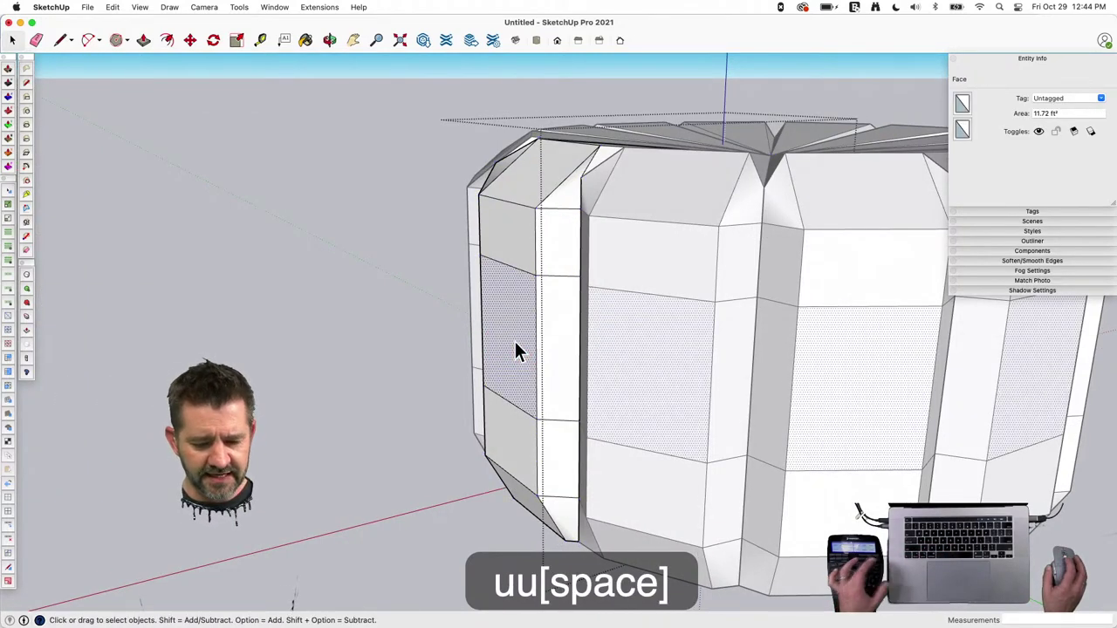
key(v)
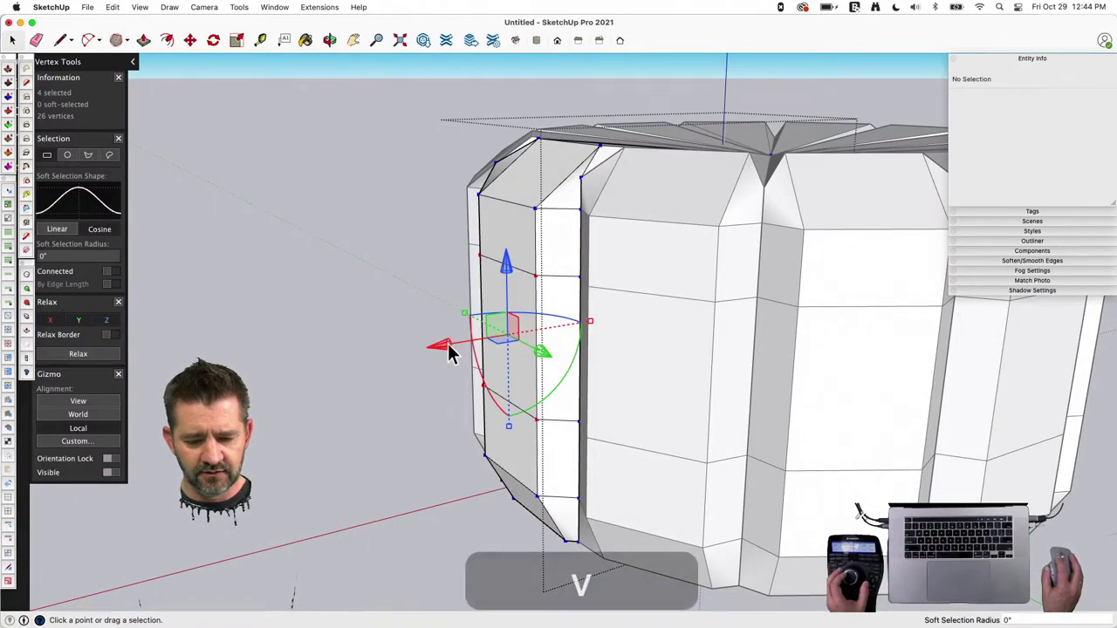
drag(437, 347, 413, 356)
Subdivide the bulged slice, inspect the smoothed pumpkin from several angles, and undo the subdivision.
key(u)
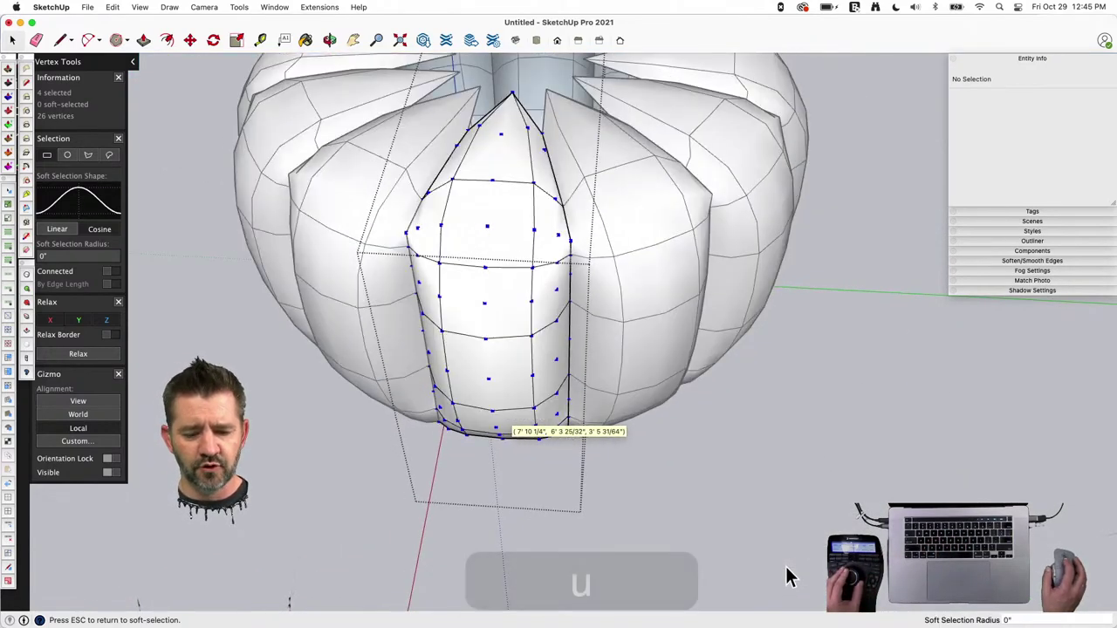
middle_drag(788, 578, 714, 584)
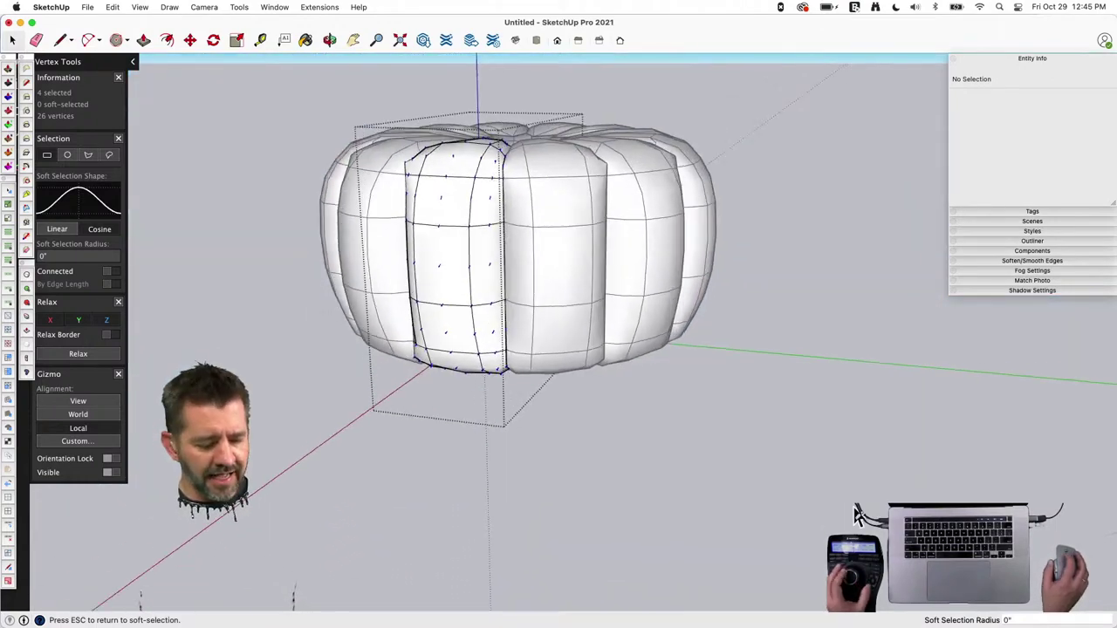
key(space)
middle_drag(811, 476, 797, 397)
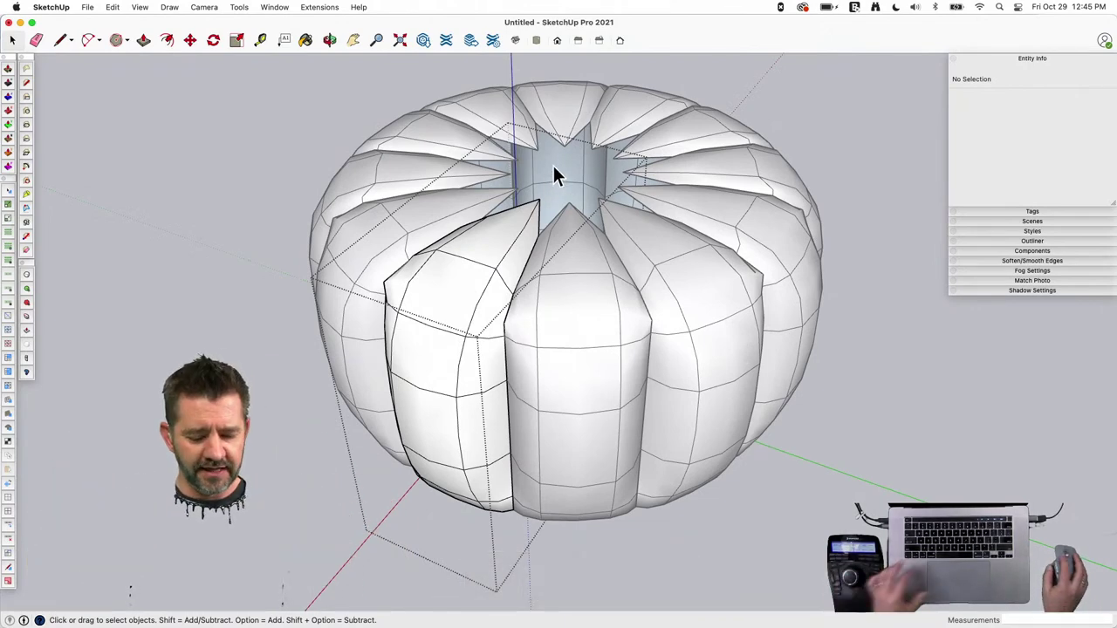
key(super+z)
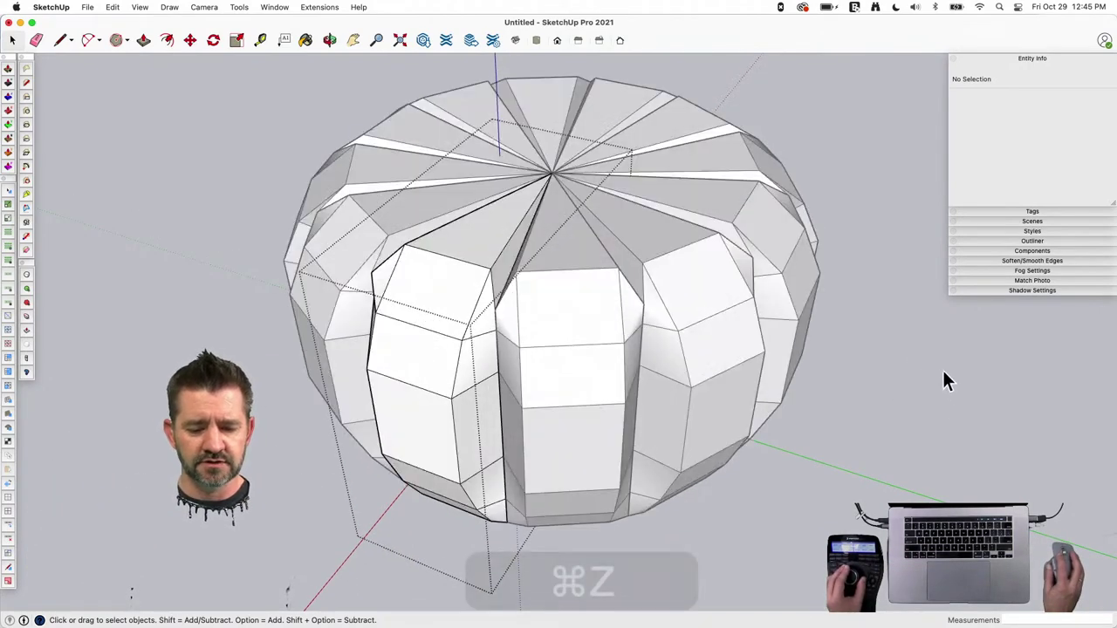
Delete the standing woman scale figure inside the hollow pumpkin.
middle_drag(760, 258, 564, 533)
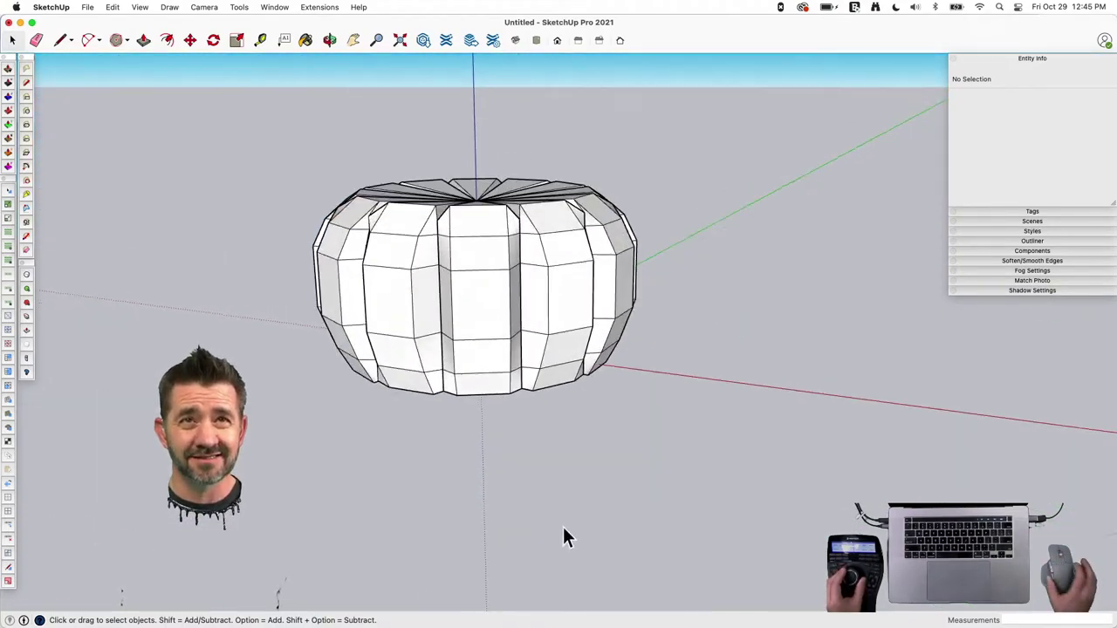
scroll(564, 533, up, 2)
scroll(562, 524, up, 10)
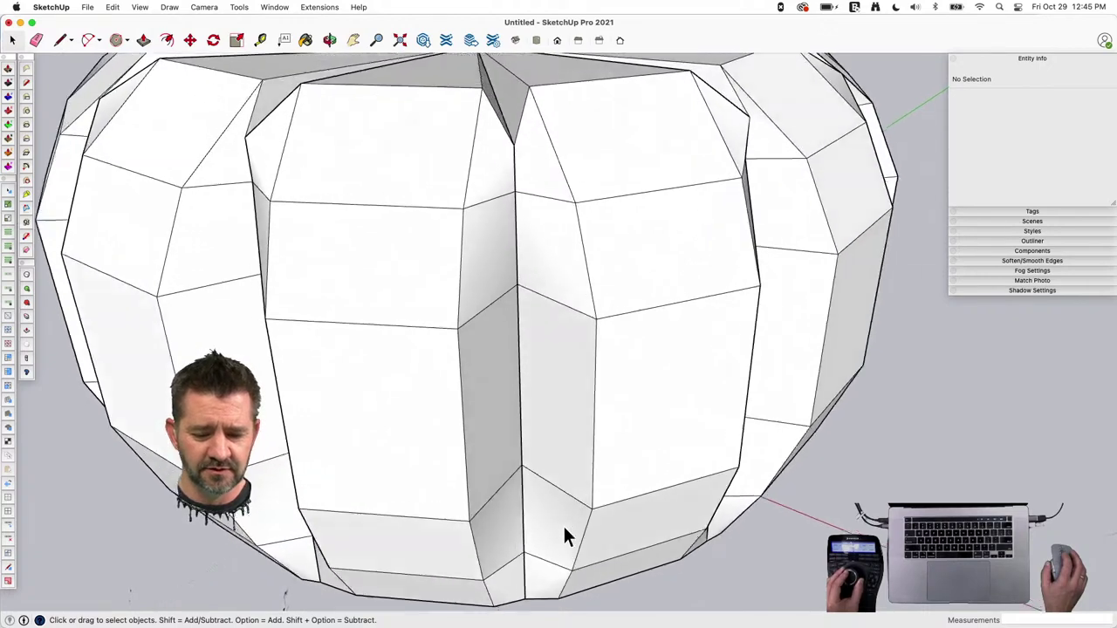
scroll(668, 550, up, 10)
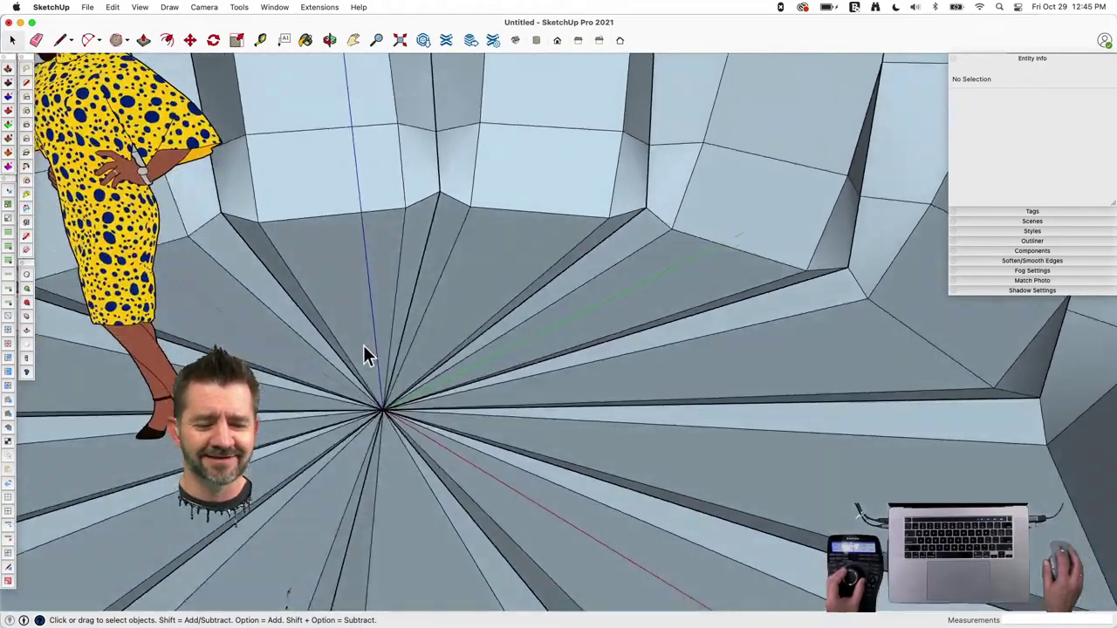
middle_drag(364, 345, 311, 284)
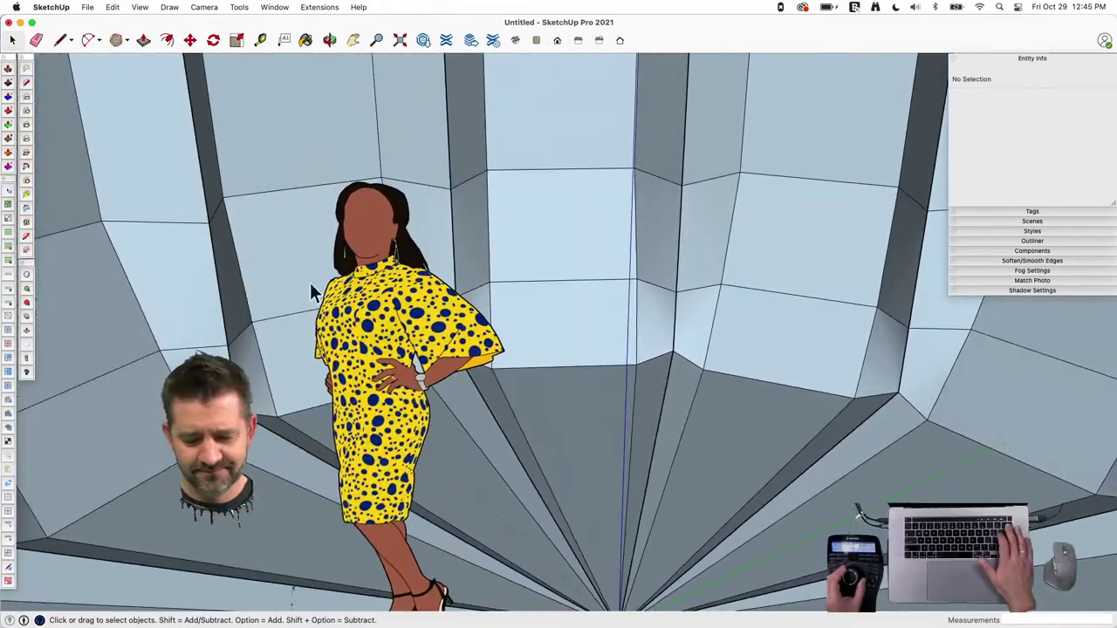
click(366, 323)
key(BackSpace)
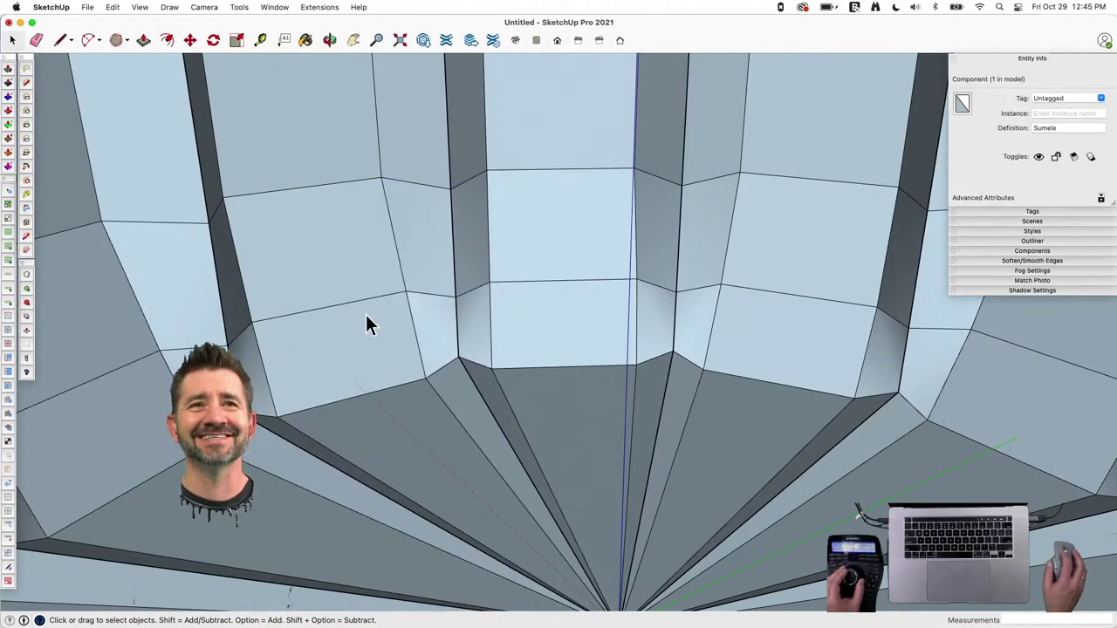
Explode all 12 pumpkin slice components and combine their loose geometry into one group.
middle_drag(373, 247, 381, 211)
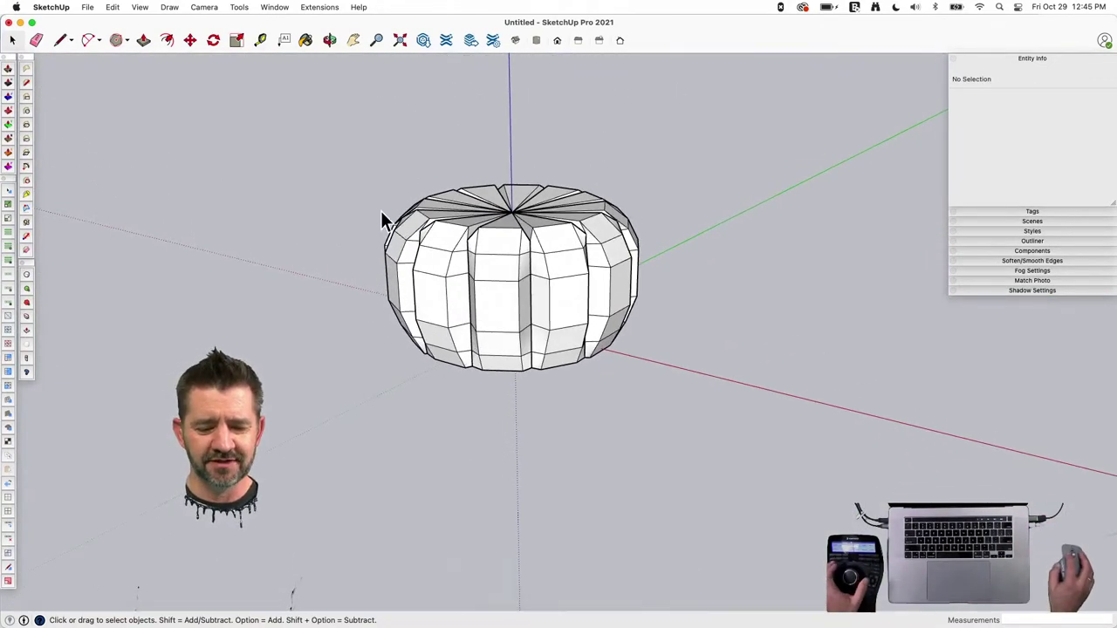
drag(334, 132, 722, 440)
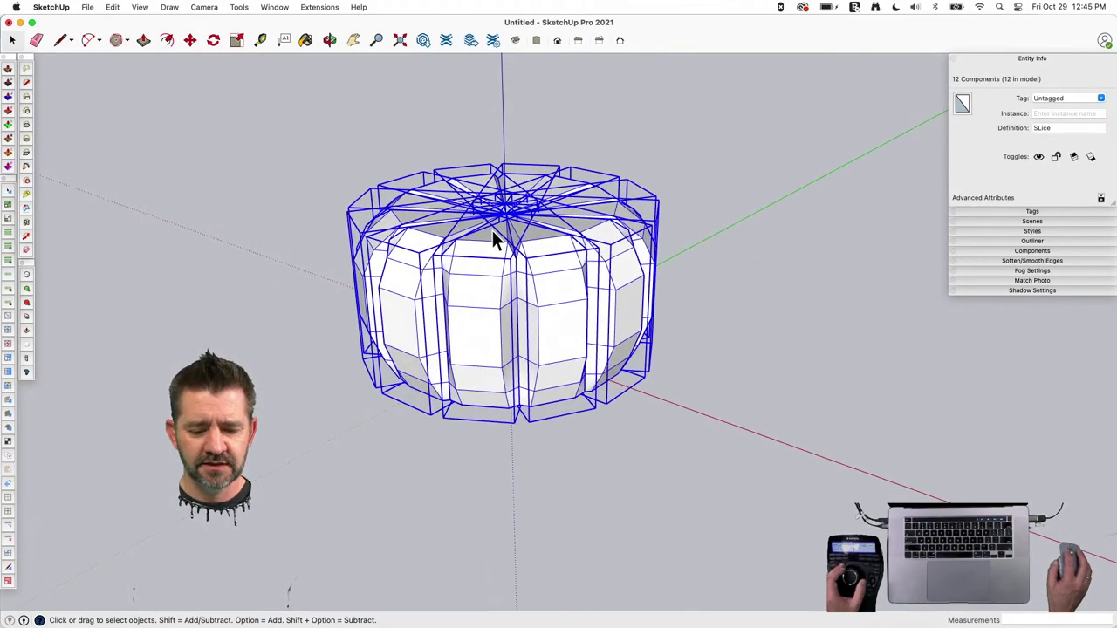
right_click(492, 230)
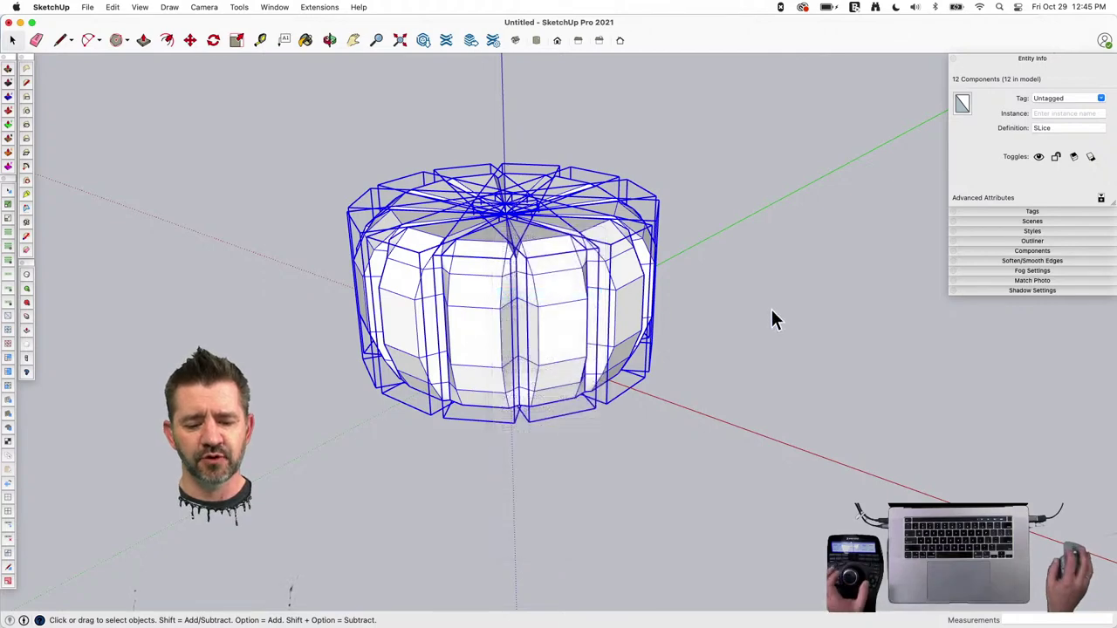
click(537, 296)
right_click(438, 272)
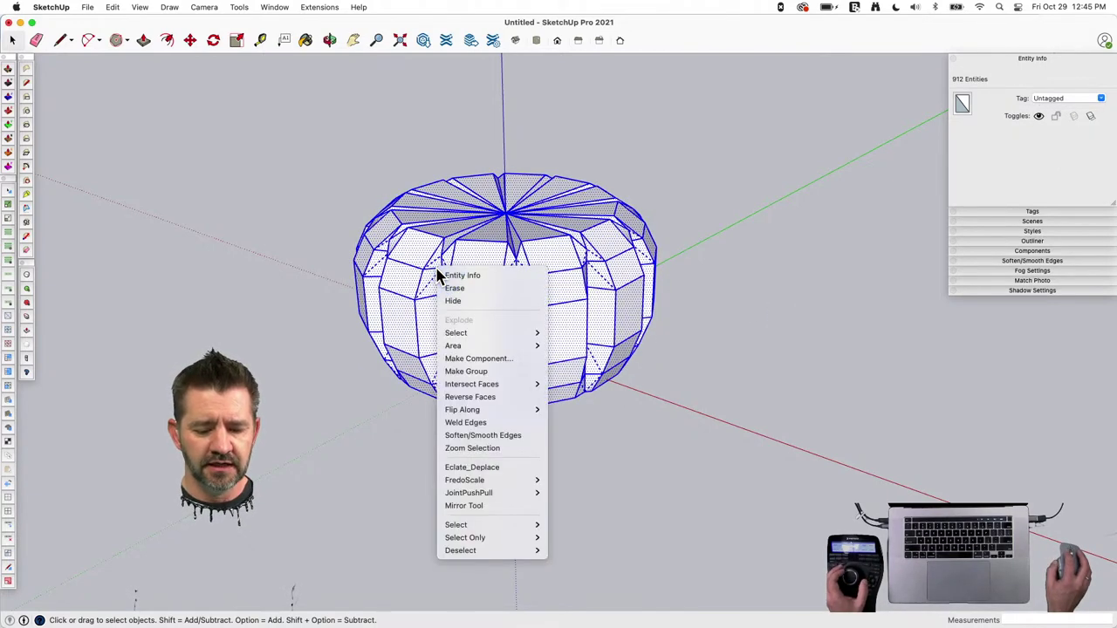
click(477, 371)
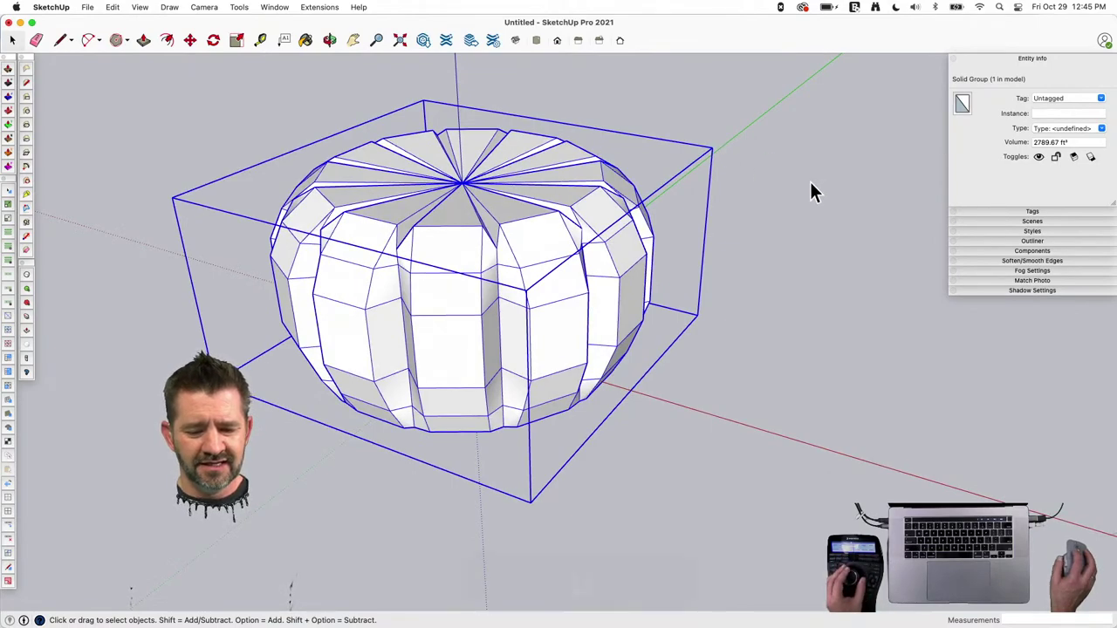
Preview the subdivision on the grouped pumpkin, examine the grooves, and turn the subdivision off again.
key(u)
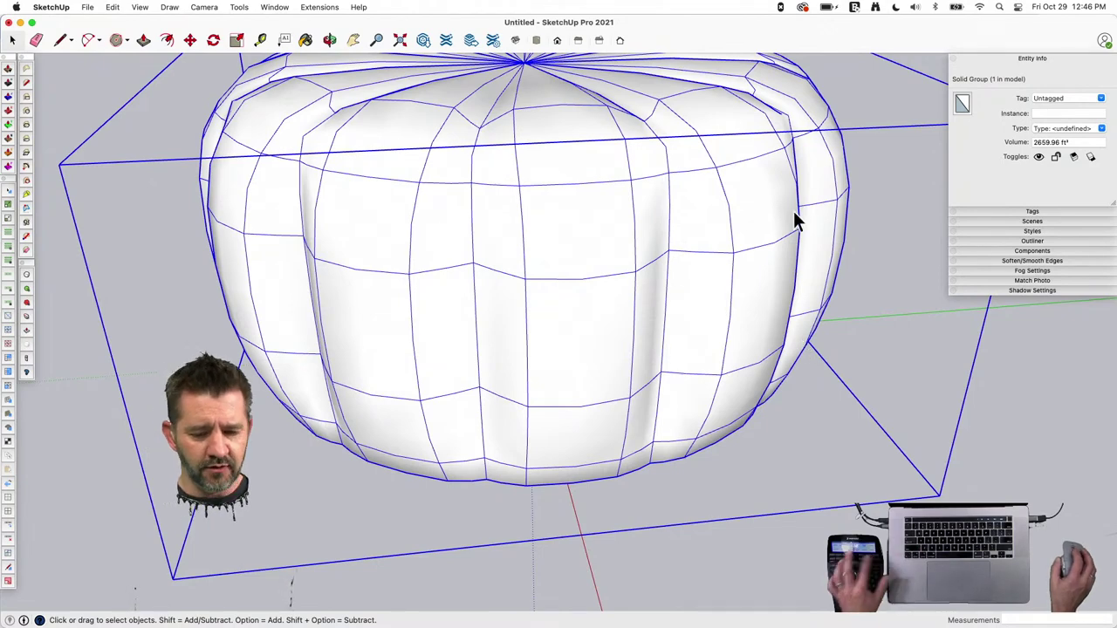
key(u)
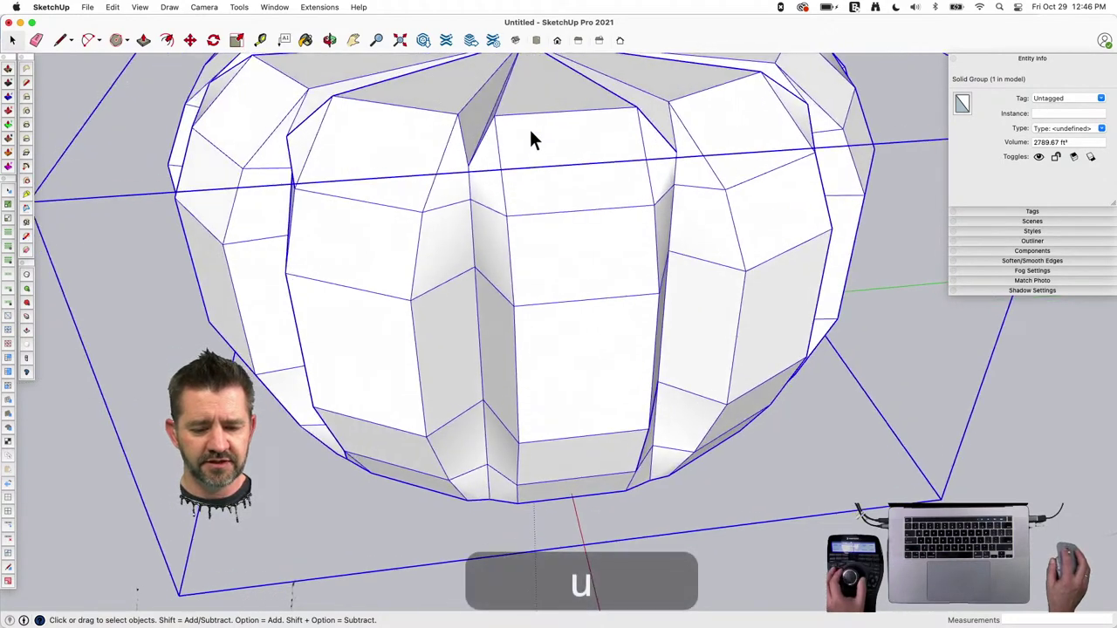
Inside the pumpkin group, select the full run of edges along one groove between two slices.
click(481, 222)
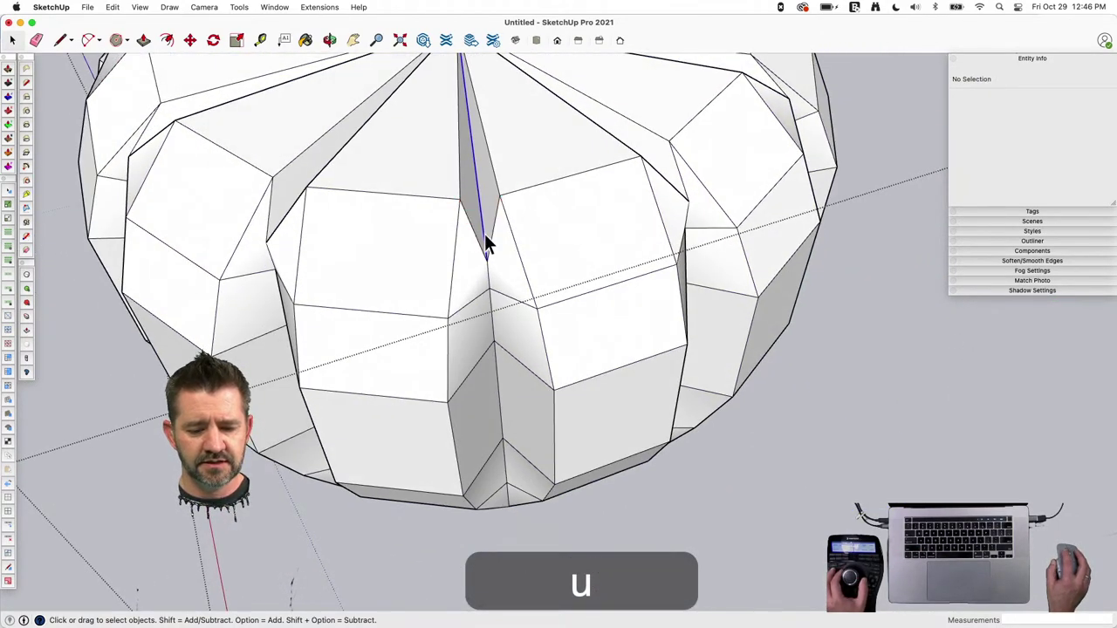
shift+click(493, 243)
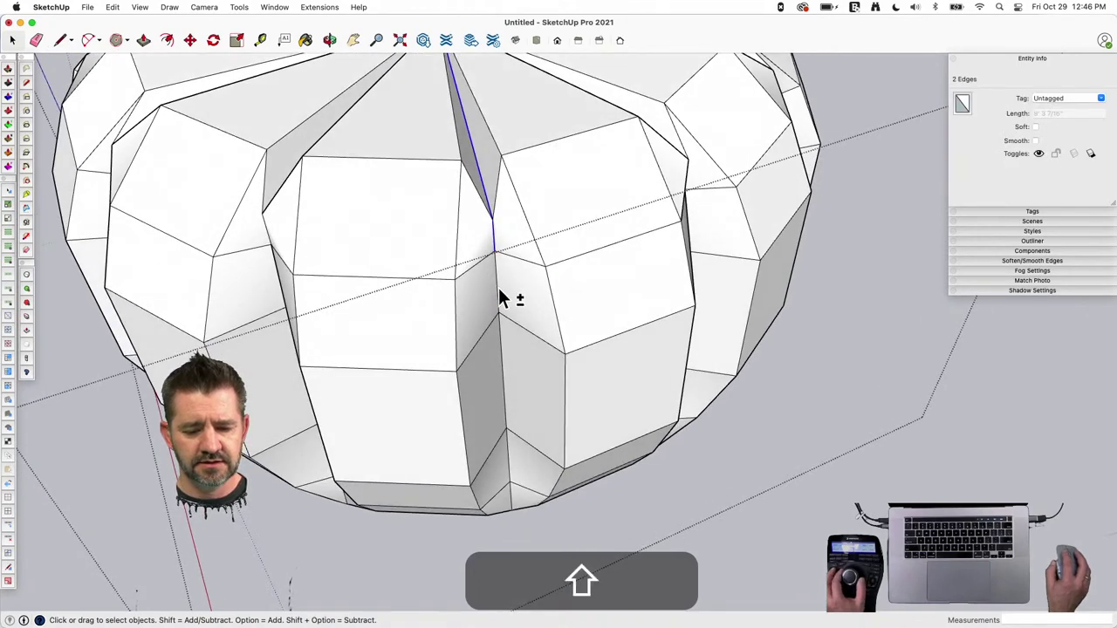
shift+click(498, 290)
shift+click(482, 303)
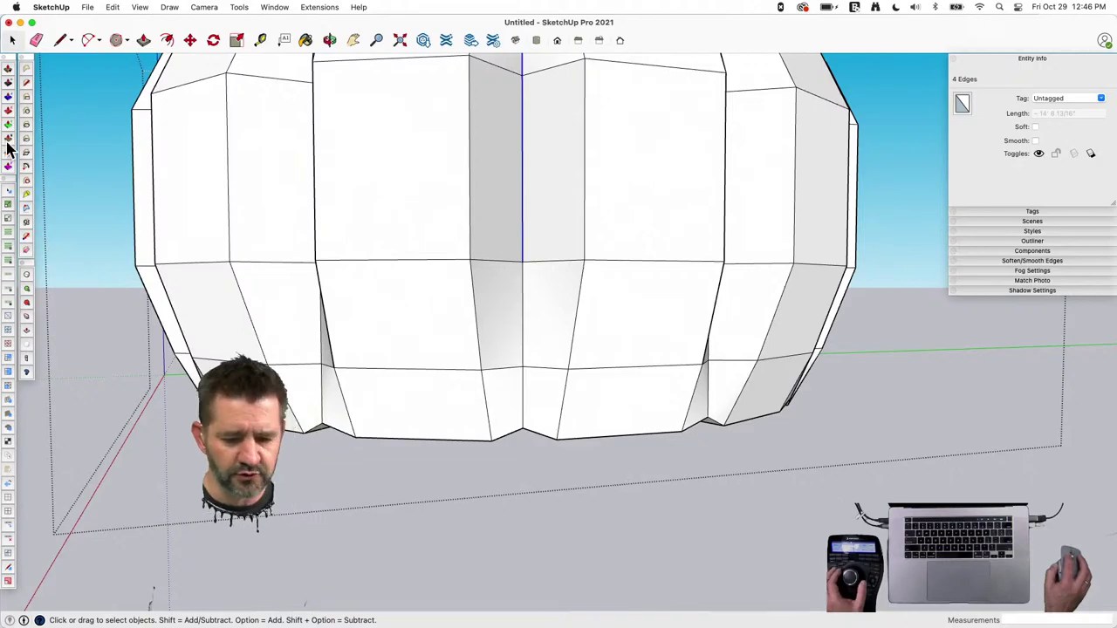
click(9, 274)
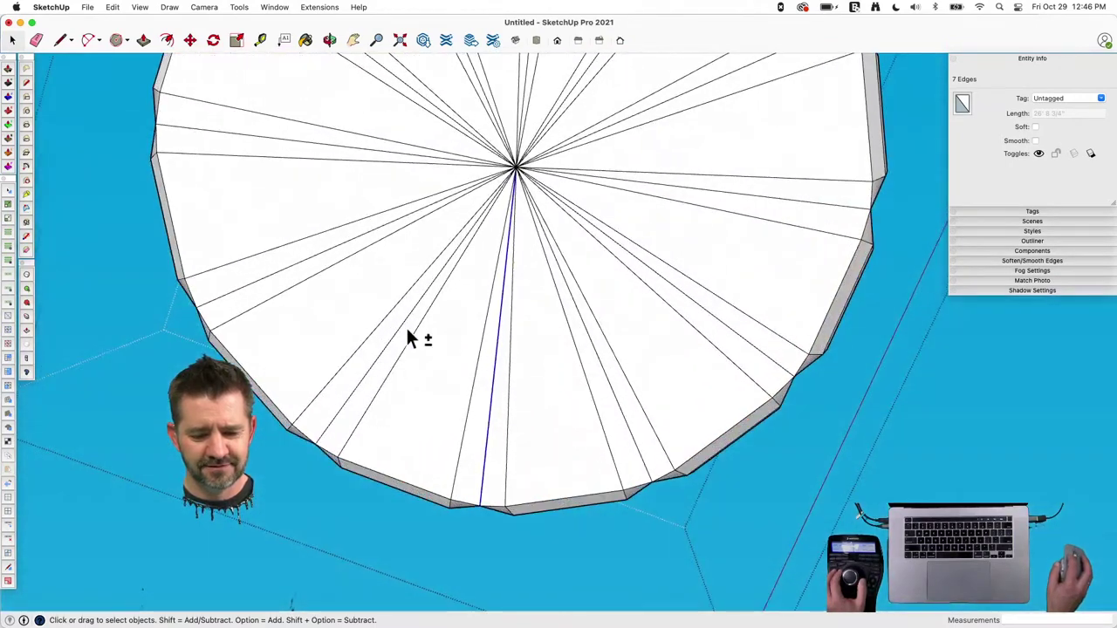
Add the center groove edges between all the other slices on the pumpkin's underside, extending the selection along every full groove.
shift+click(400, 329)
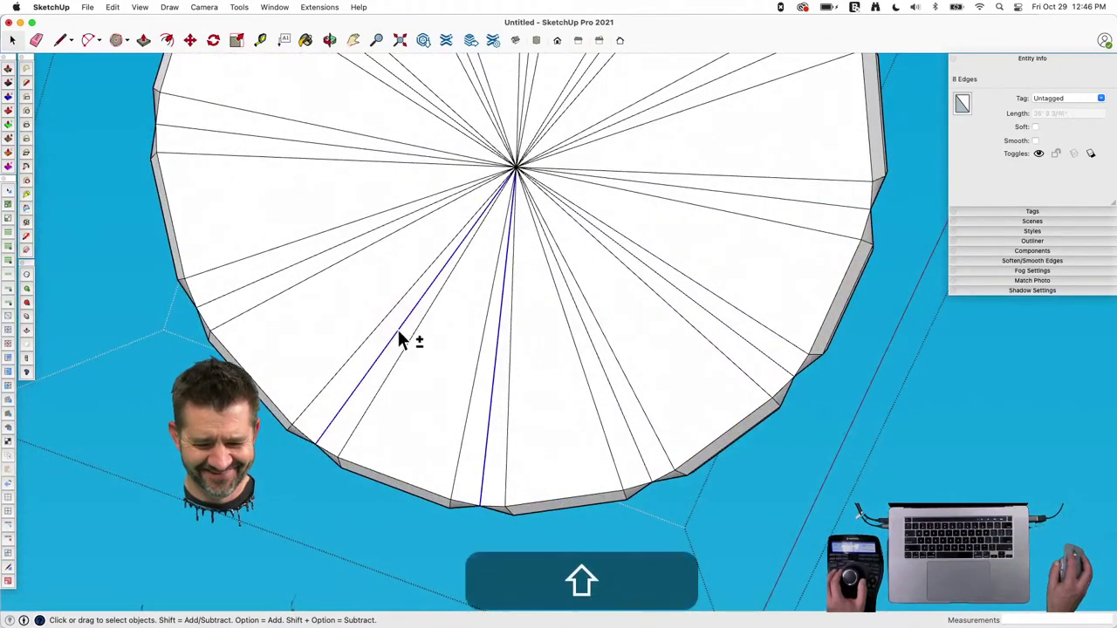
shift+click(316, 255)
shift+click(274, 142)
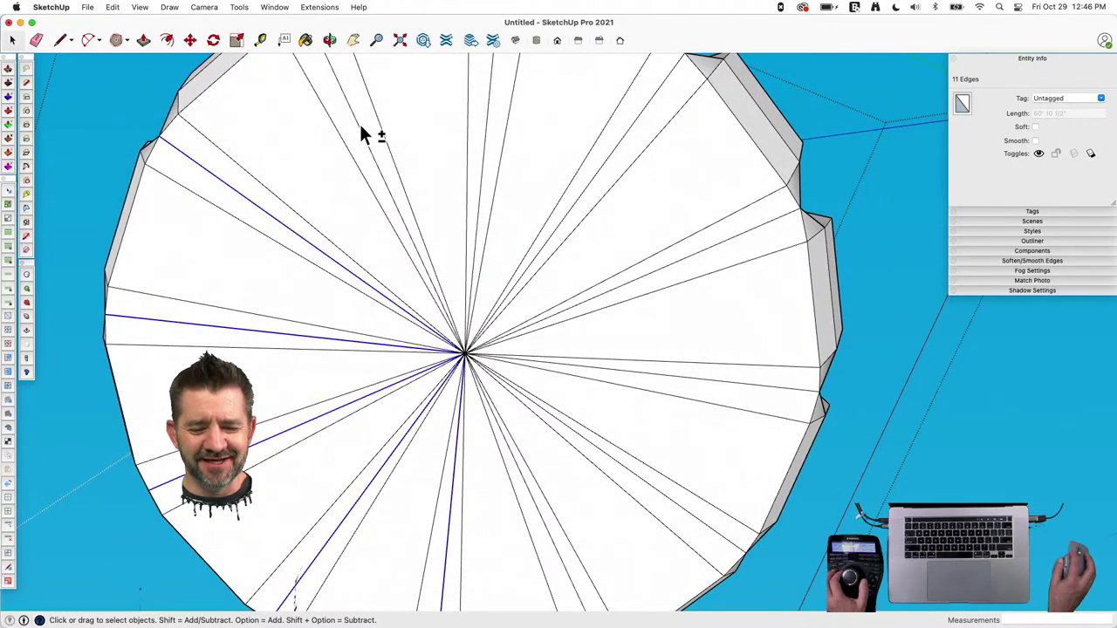
shift+click(359, 125)
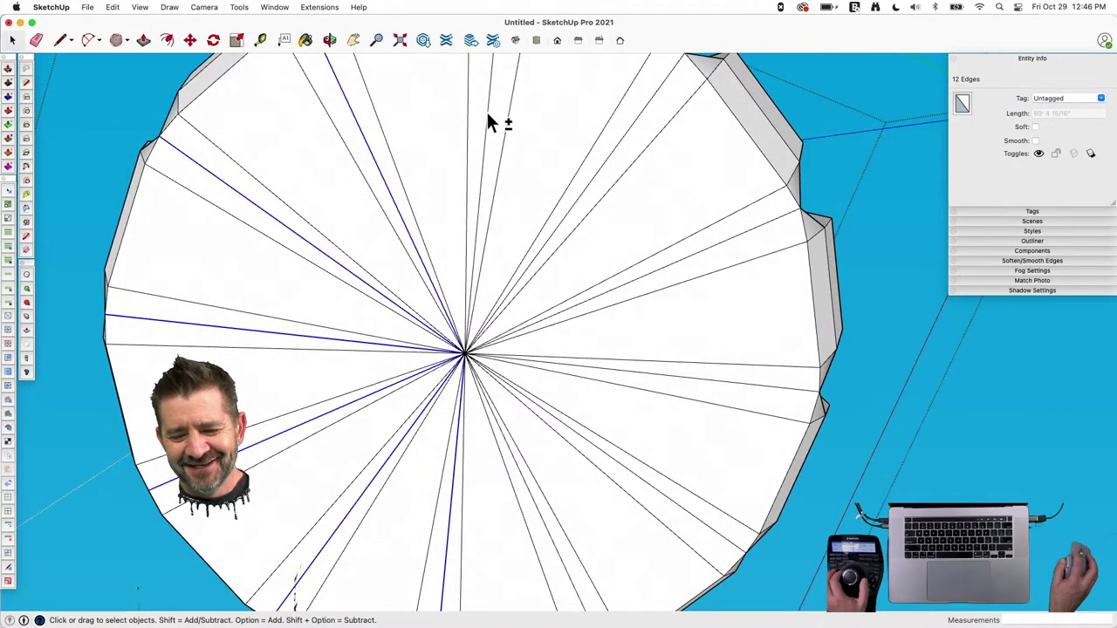
shift+click(487, 110)
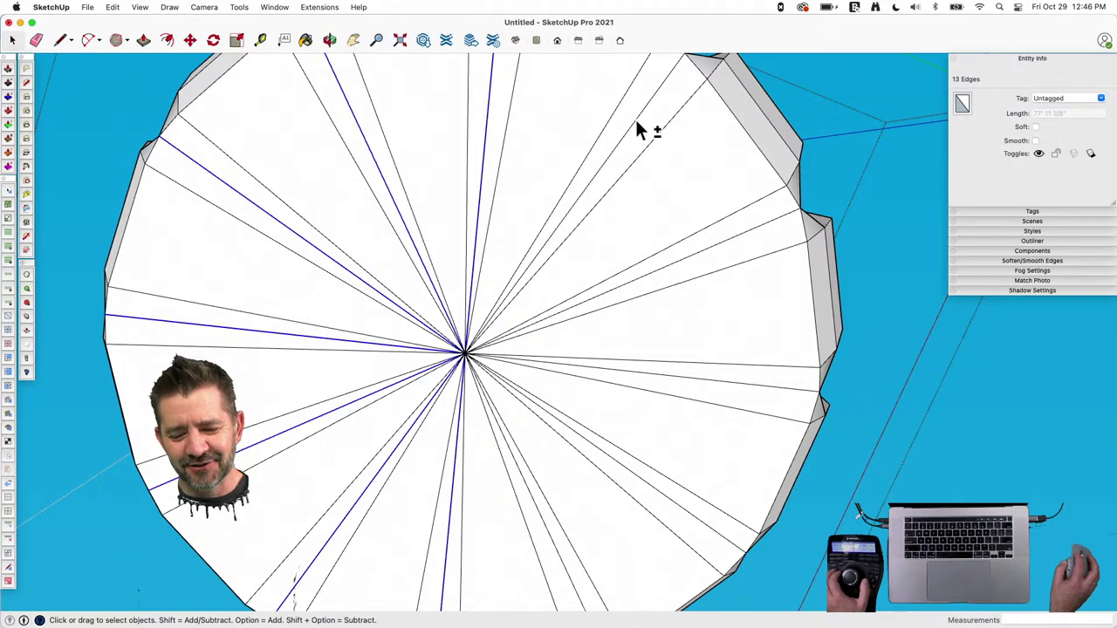
shift+click(637, 127)
shift+click(735, 247)
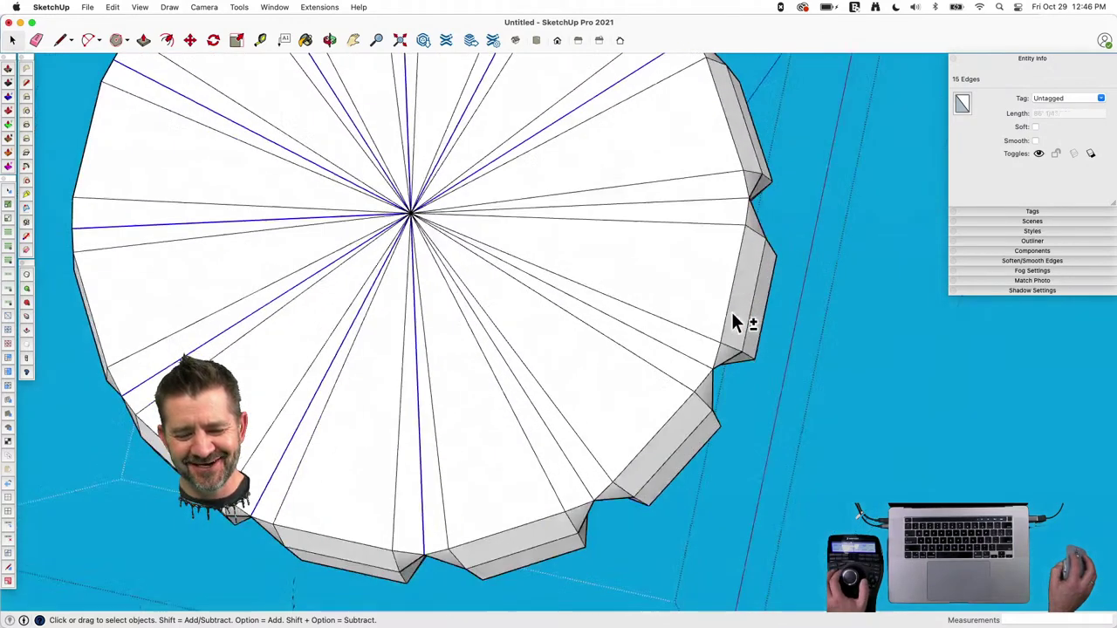
shift+click(528, 295)
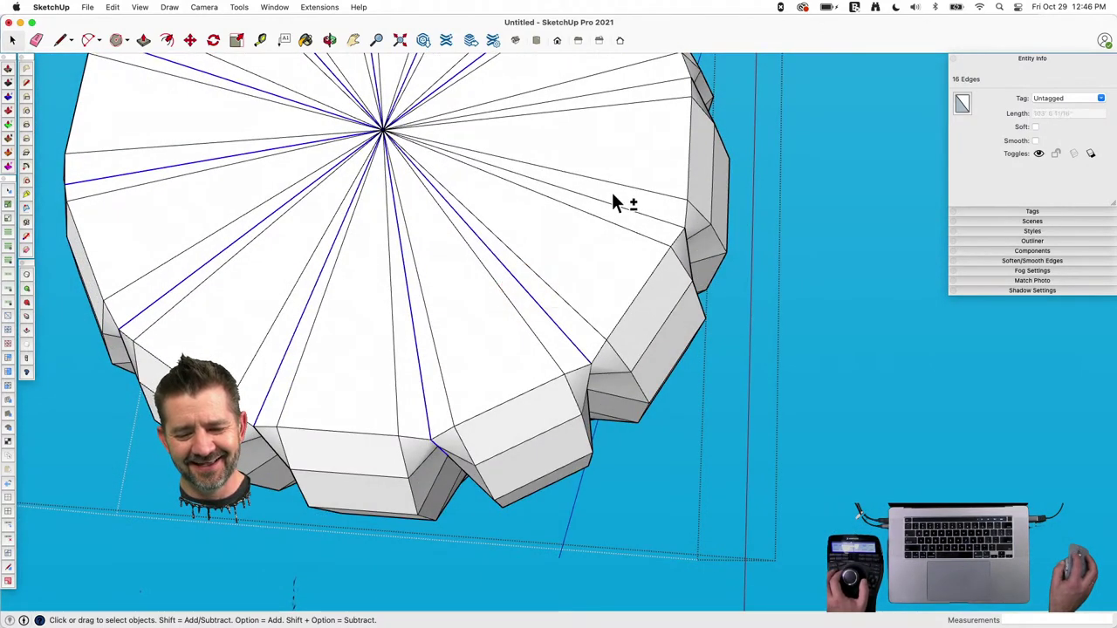
shift+click(614, 207)
shift+click(664, 84)
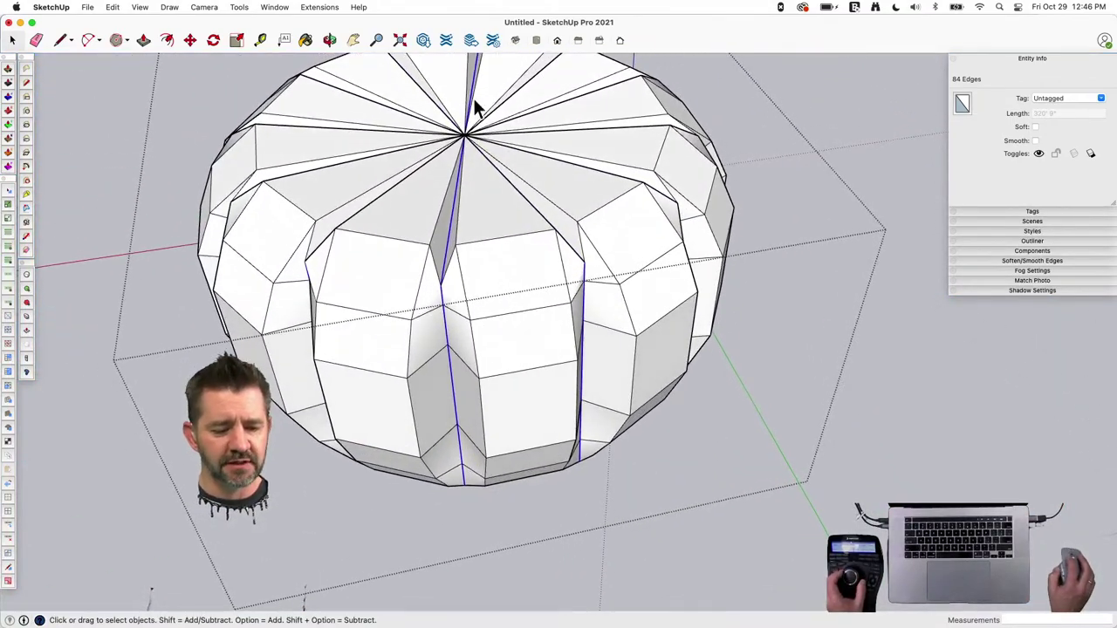
Crease the selected groove edges with the Crease tool and clear the selection.
click(27, 316)
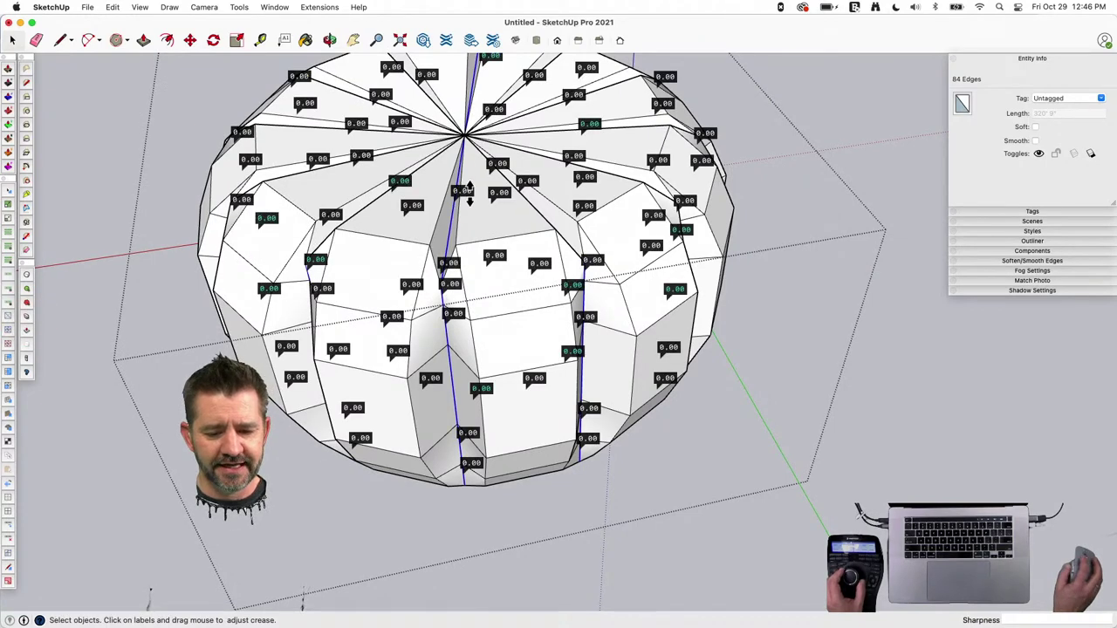
key(space)
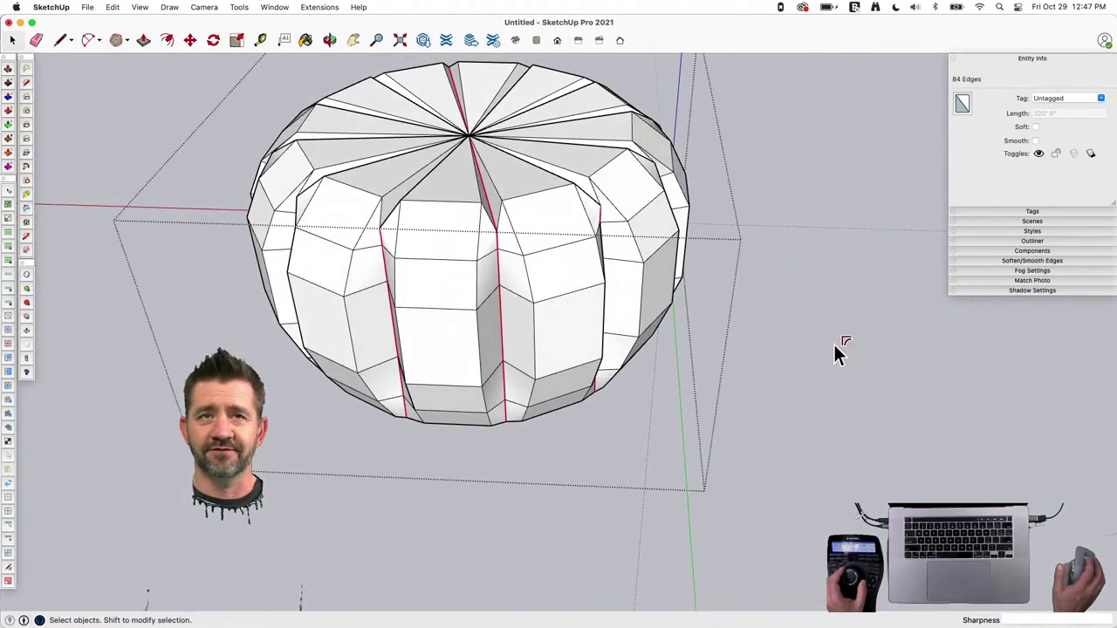
click(833, 349)
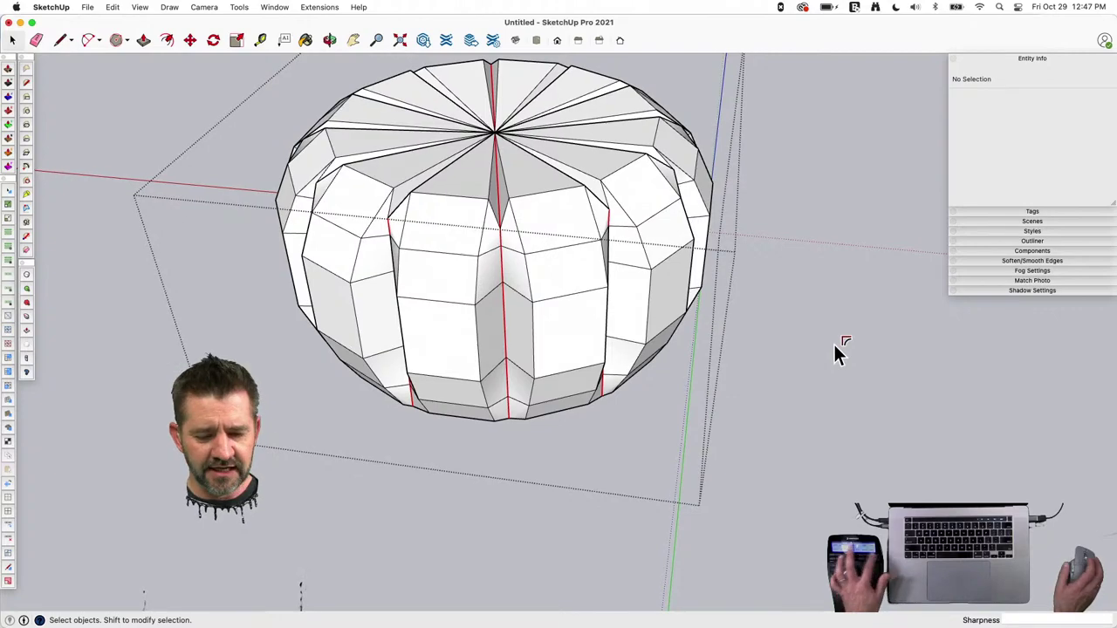
Subdivide the creased pumpkin, inspect its sides and the grooves on top, and turn the subdivision off again.
key(u)
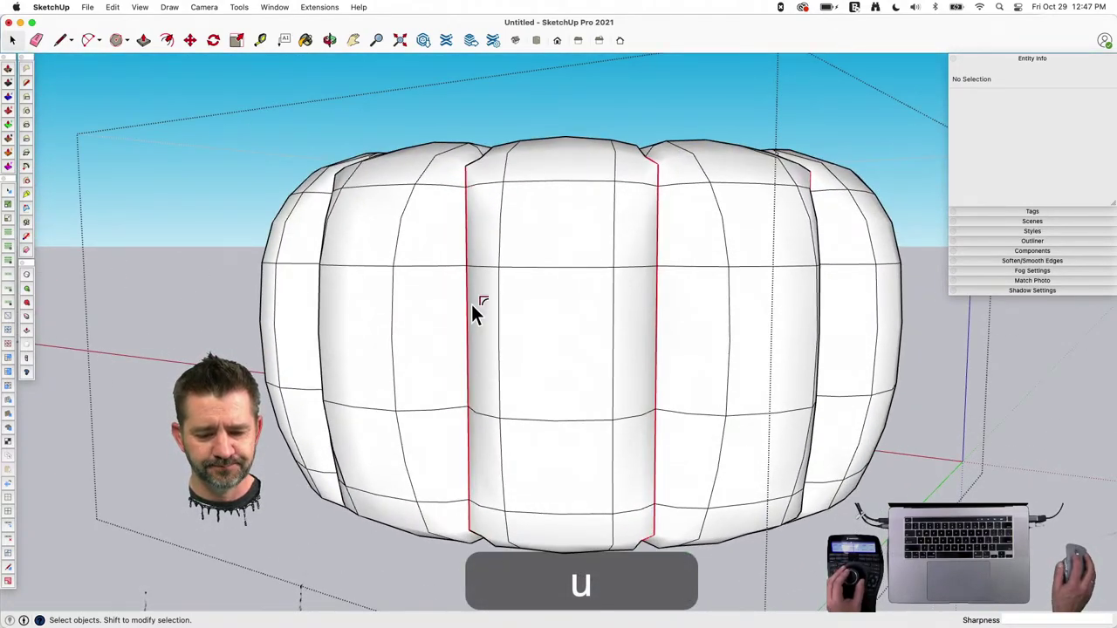
key(space)
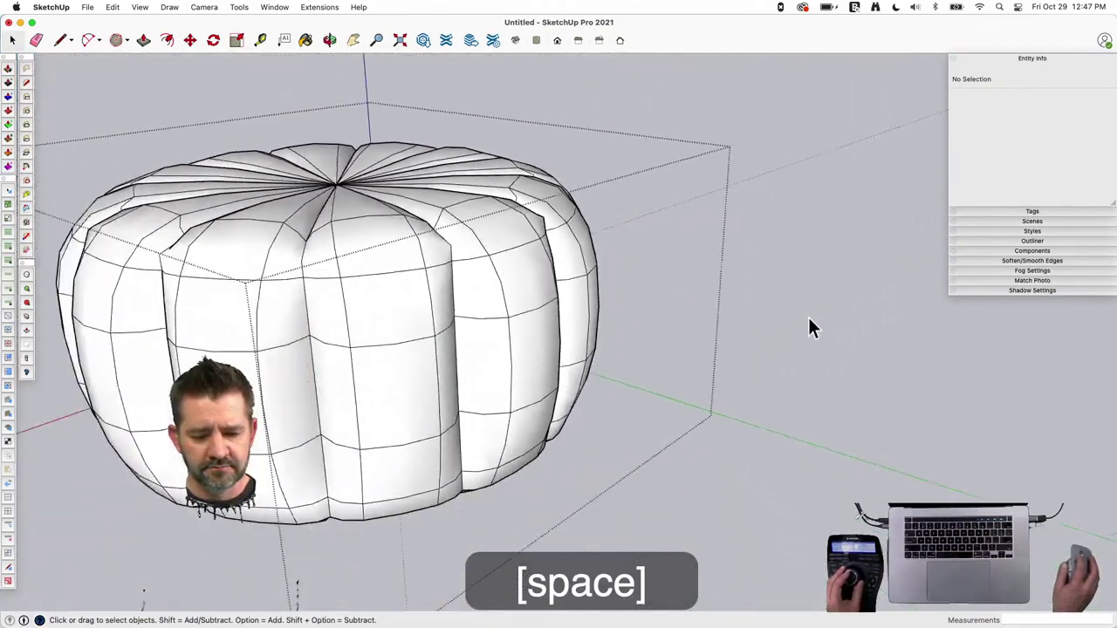
click(808, 320)
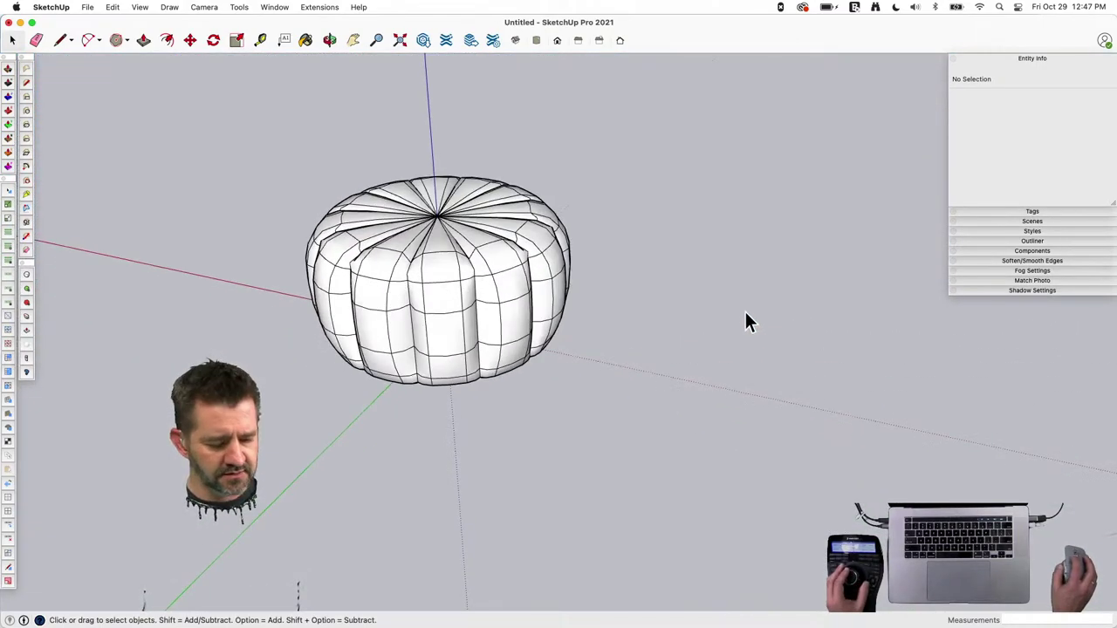
scroll(492, 324, up, 5)
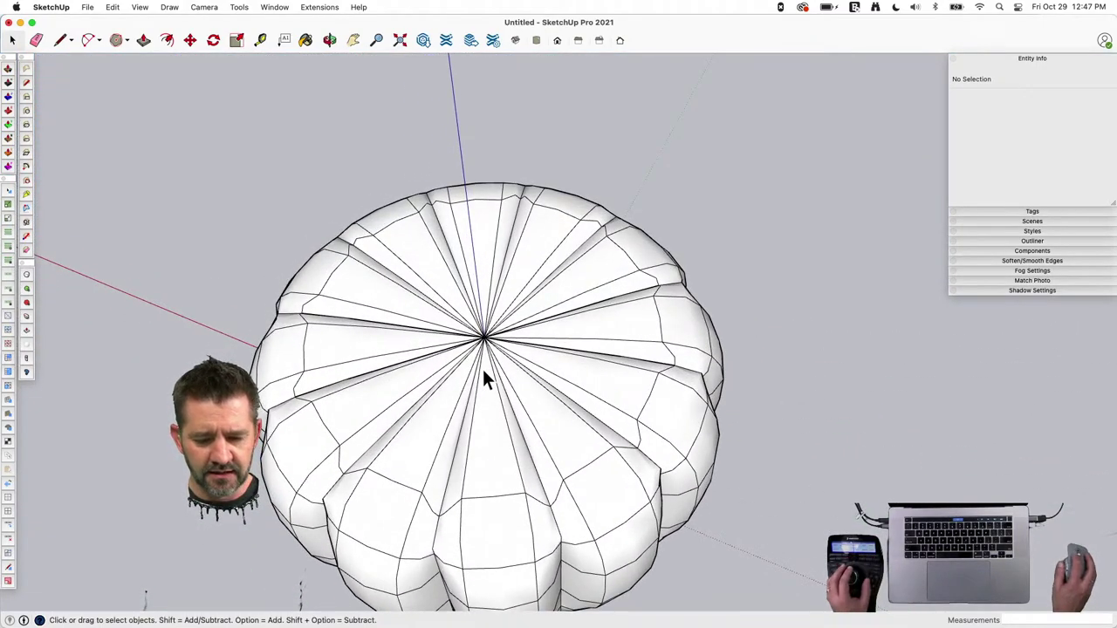
key(u)
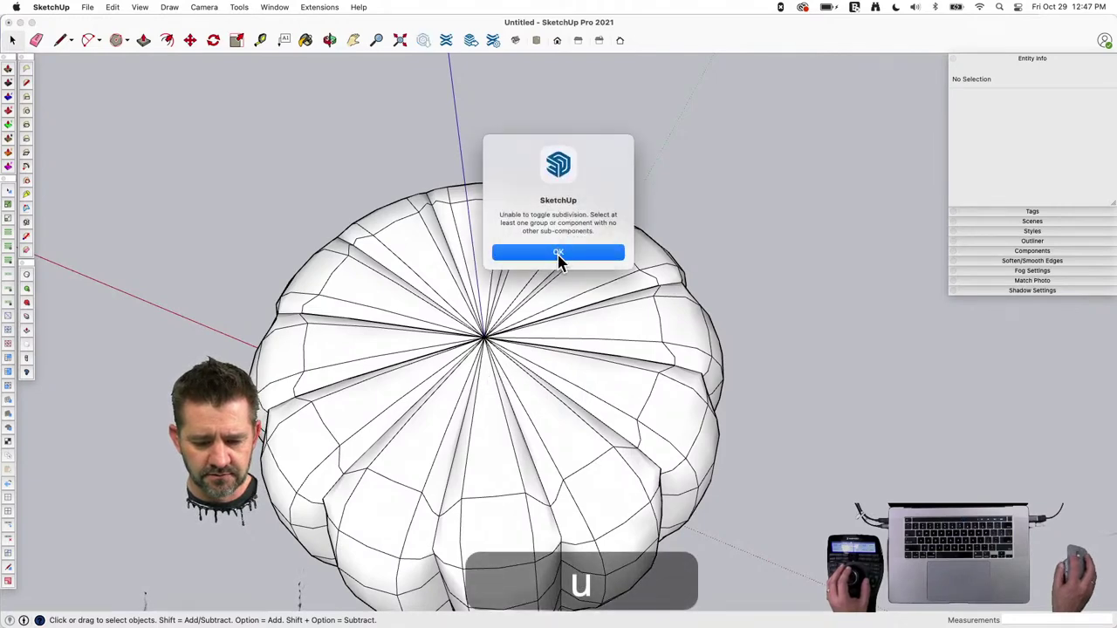
click(558, 253)
click(521, 367)
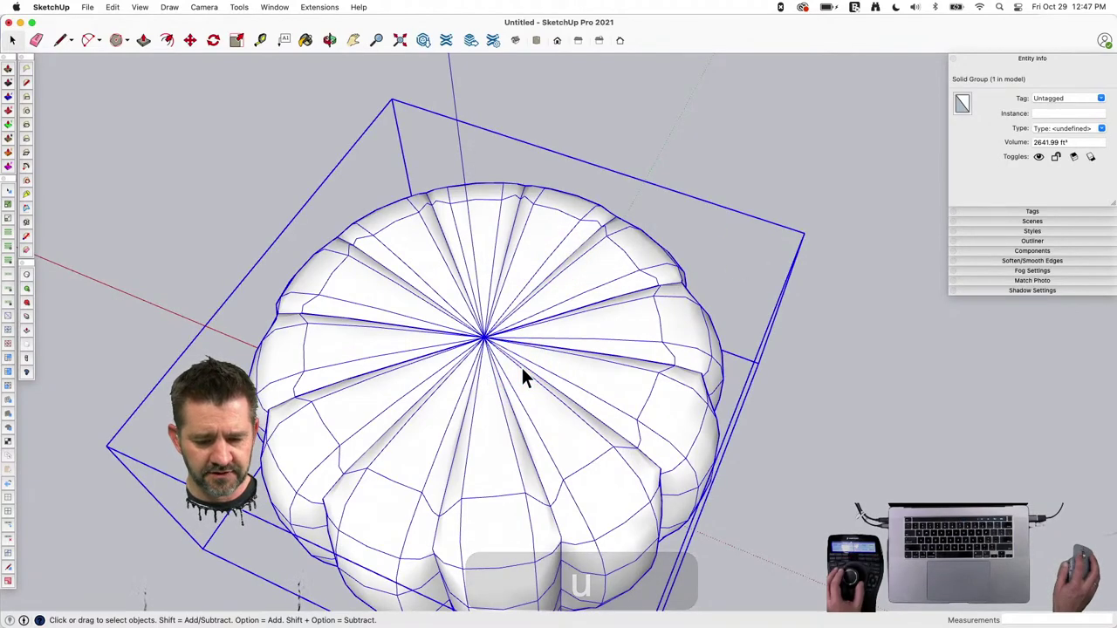
key(u)
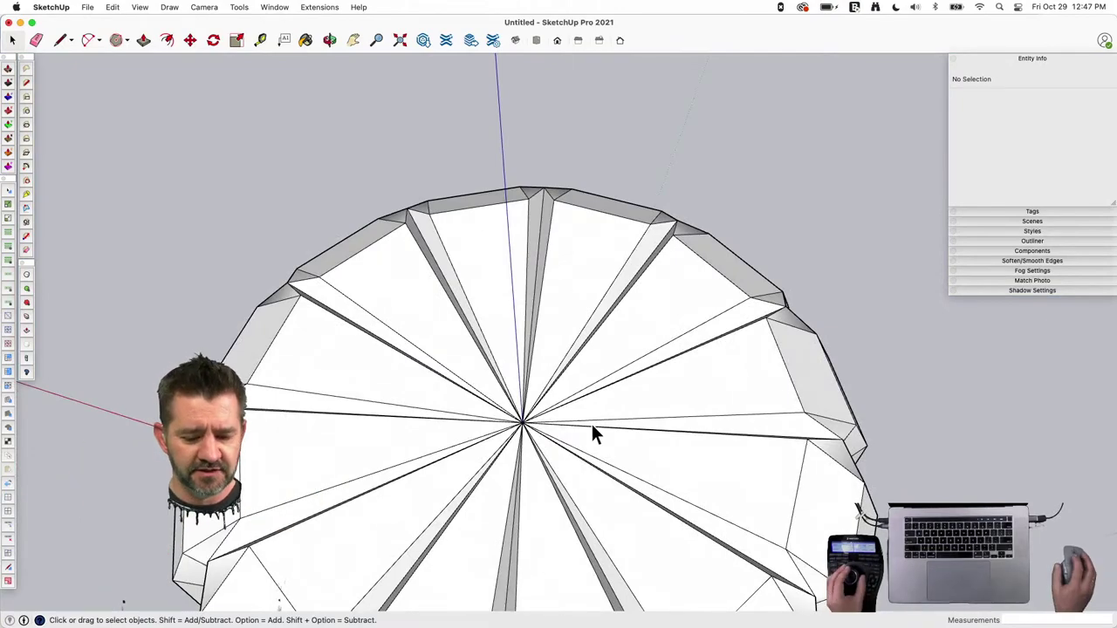
Open the pumpkin group and try to cut across the top slices with 2 segments from one radial edge.
click(349, 375)
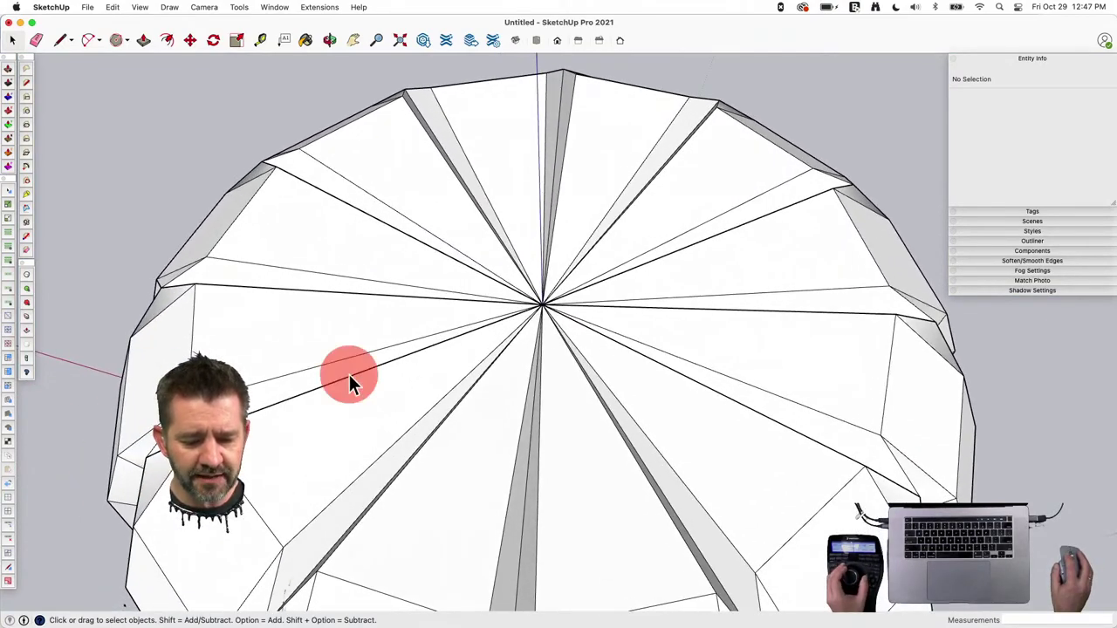
double_click(349, 374)
click(349, 362)
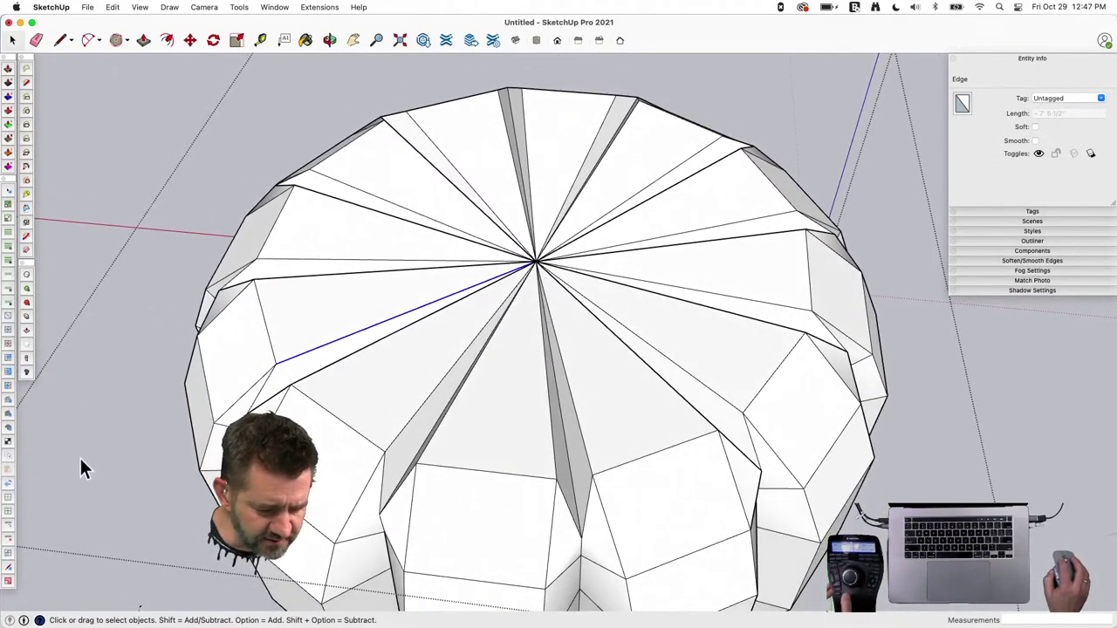
click(7, 554)
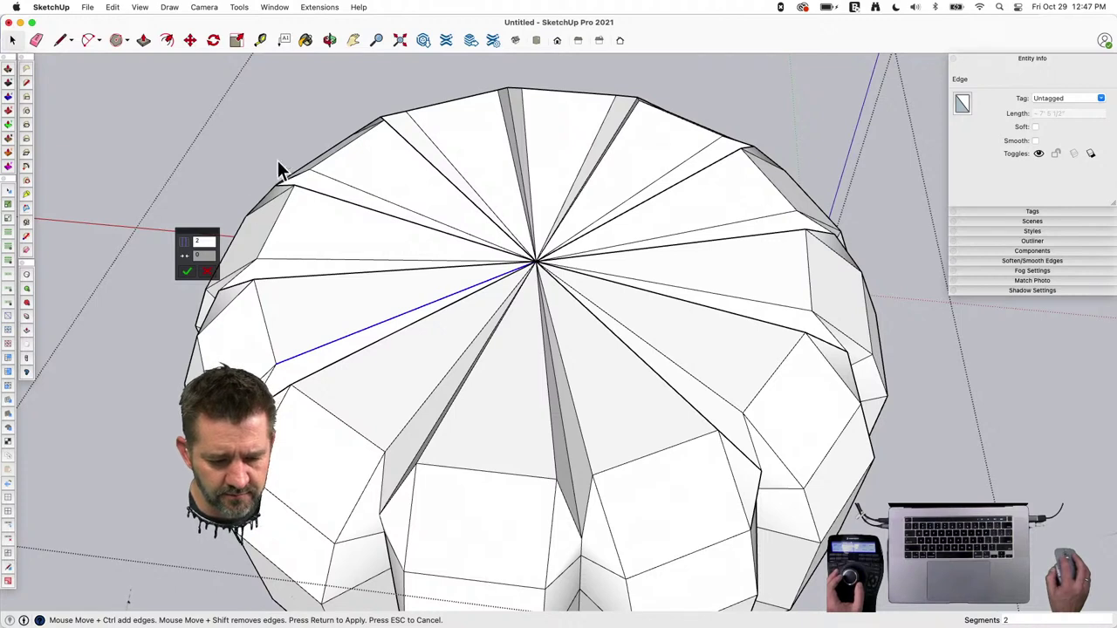
click(209, 272)
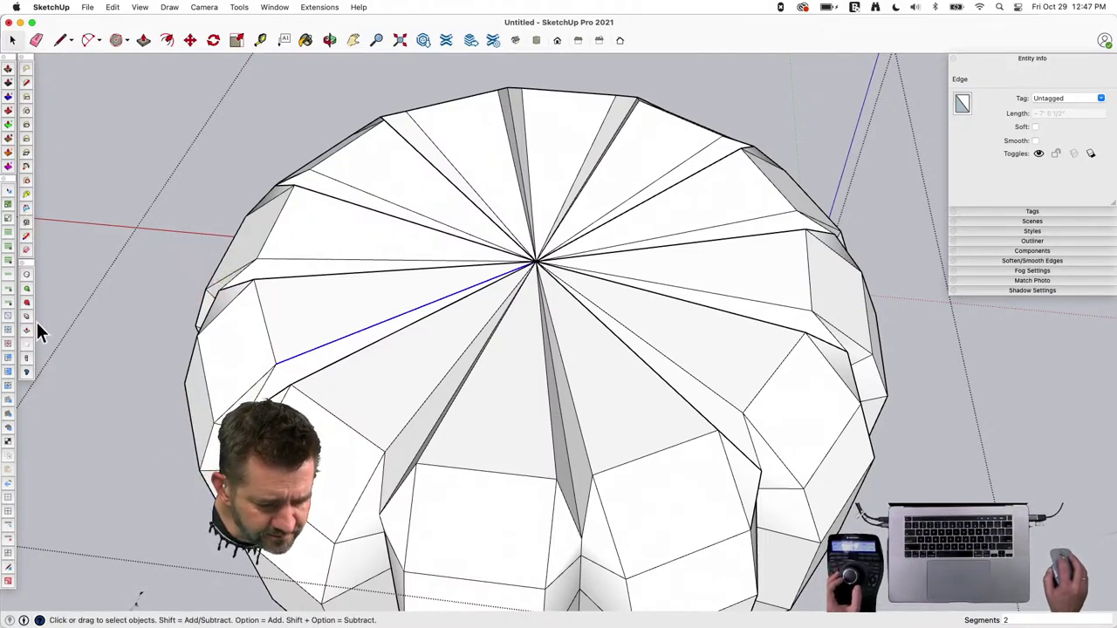
click(9, 232)
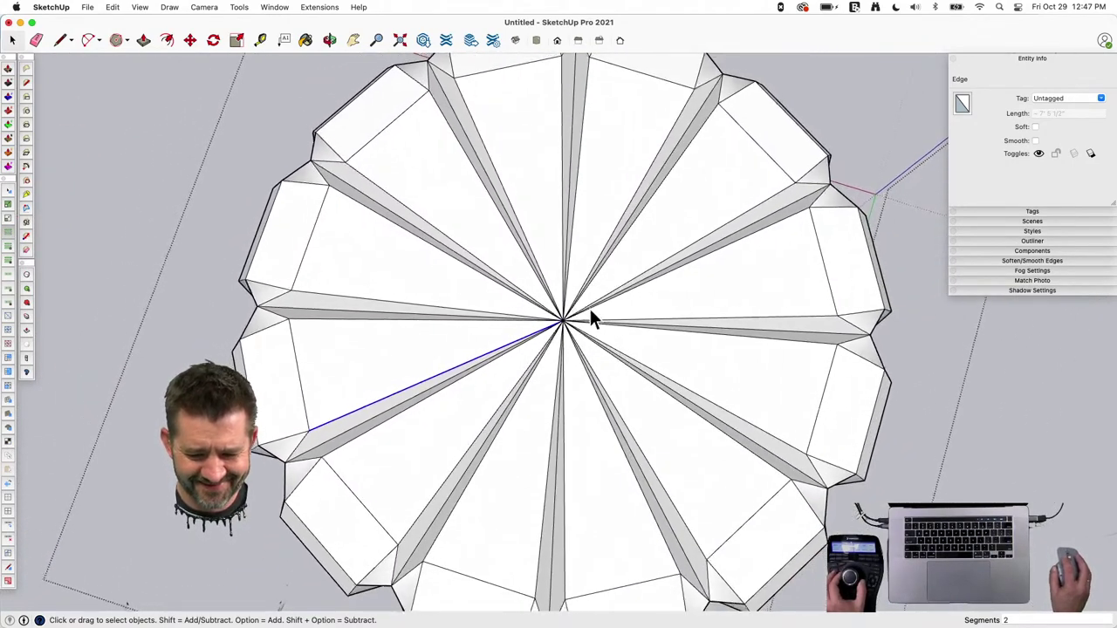
Select all faces and edges around the center of the pumpkin's top, excluding those on the underside.
triple_click(529, 346)
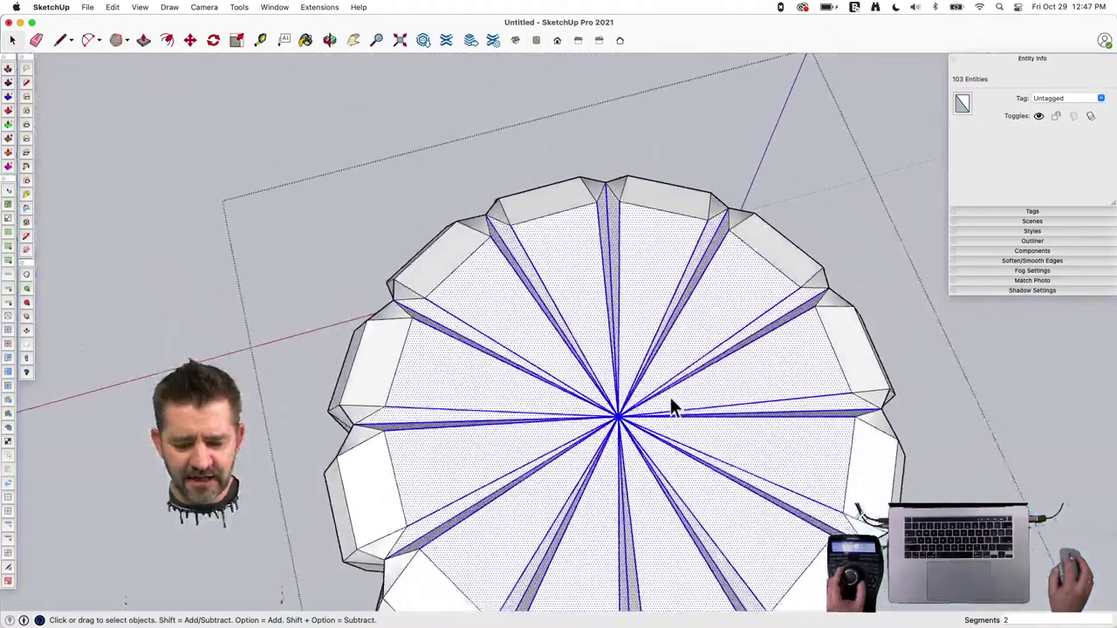
drag(688, 389, 581, 463)
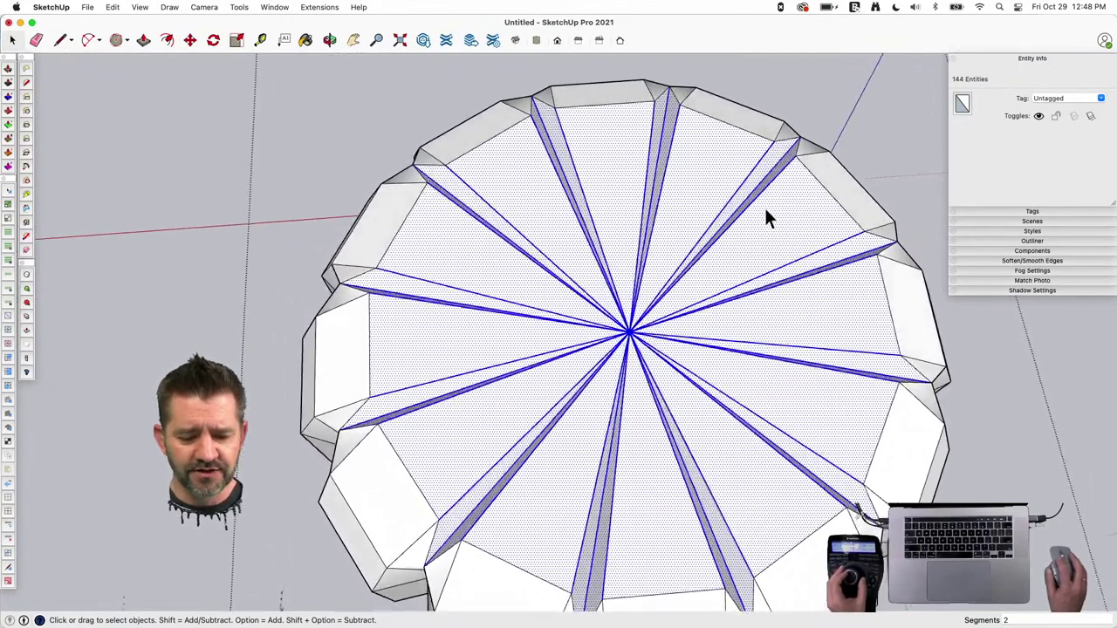
middle_drag(661, 423, 526, 396)
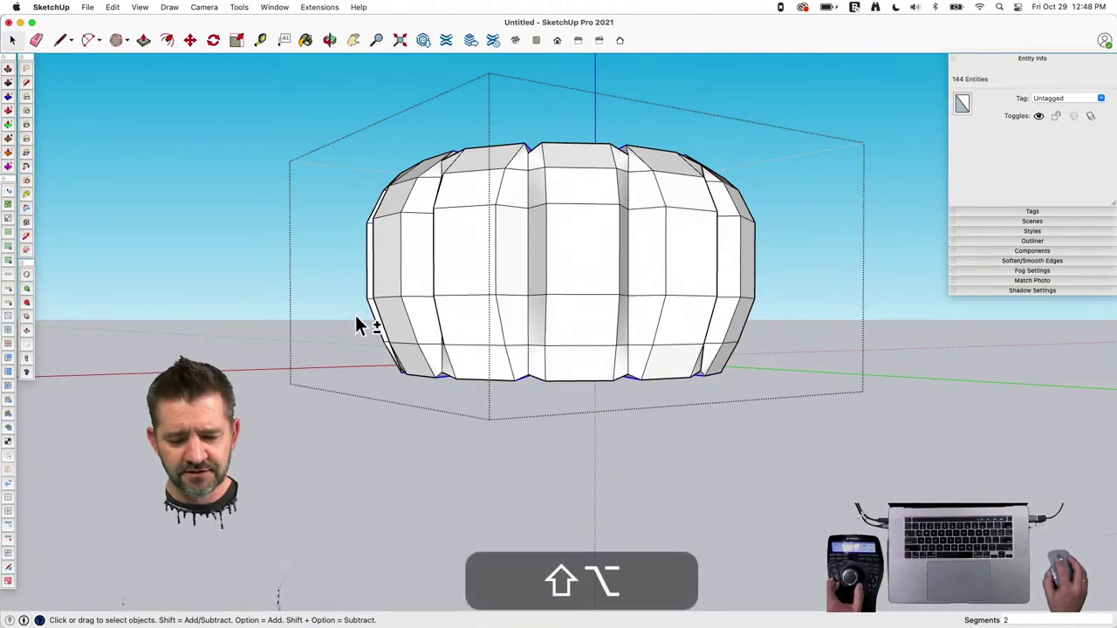
alt+shift+drag(356, 311, 897, 506)
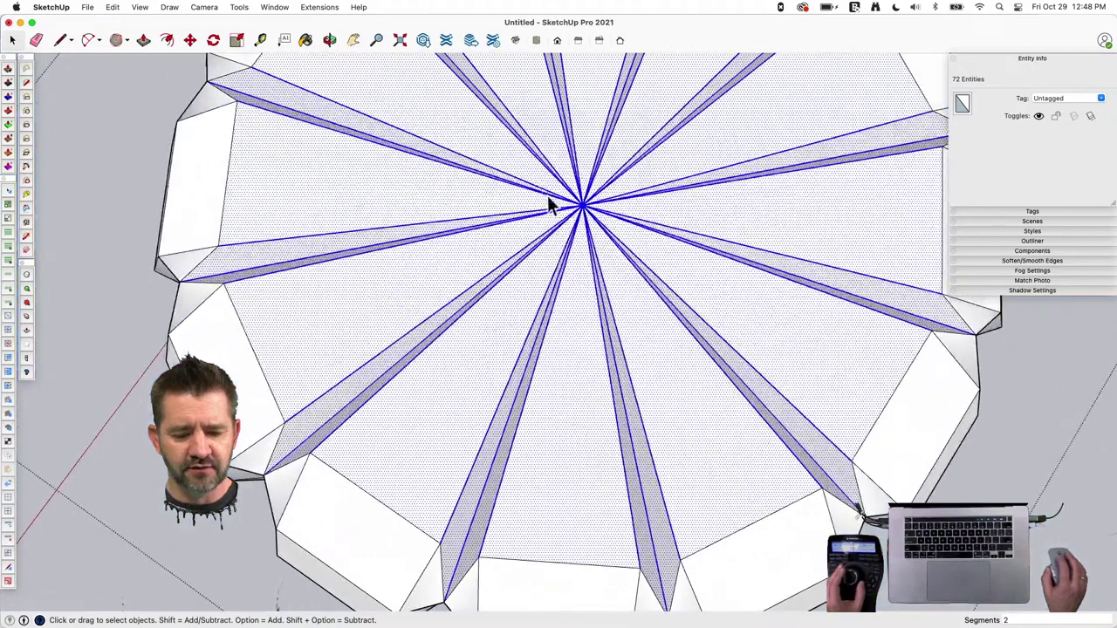
Reduce the selection to only the radial edges and try to cut across the top slices from them.
right_click(422, 259)
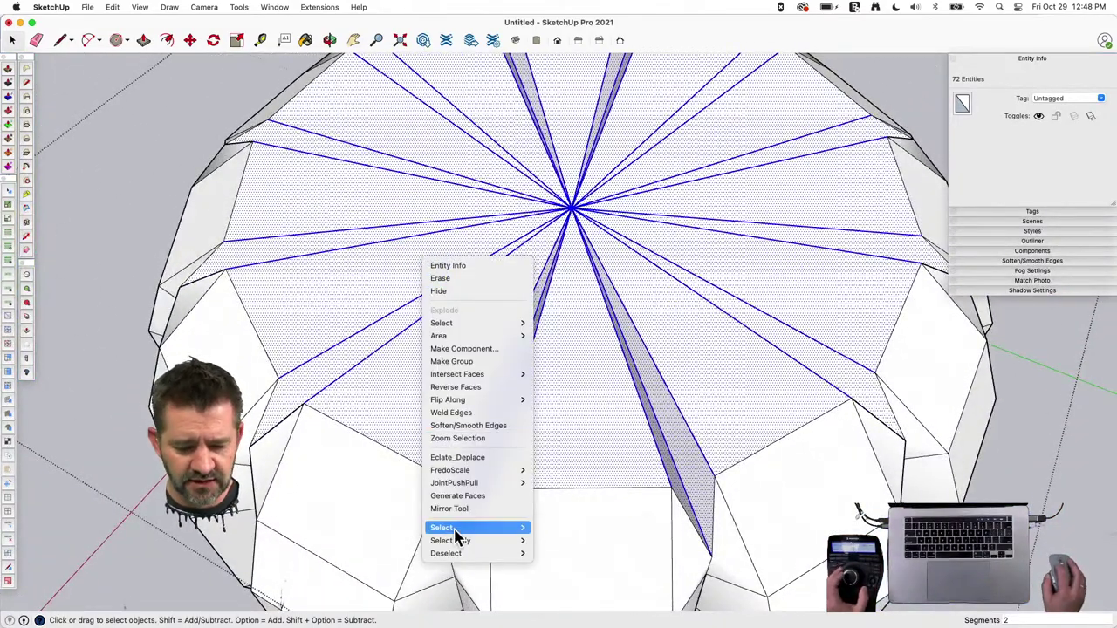
mouse_move(457, 547)
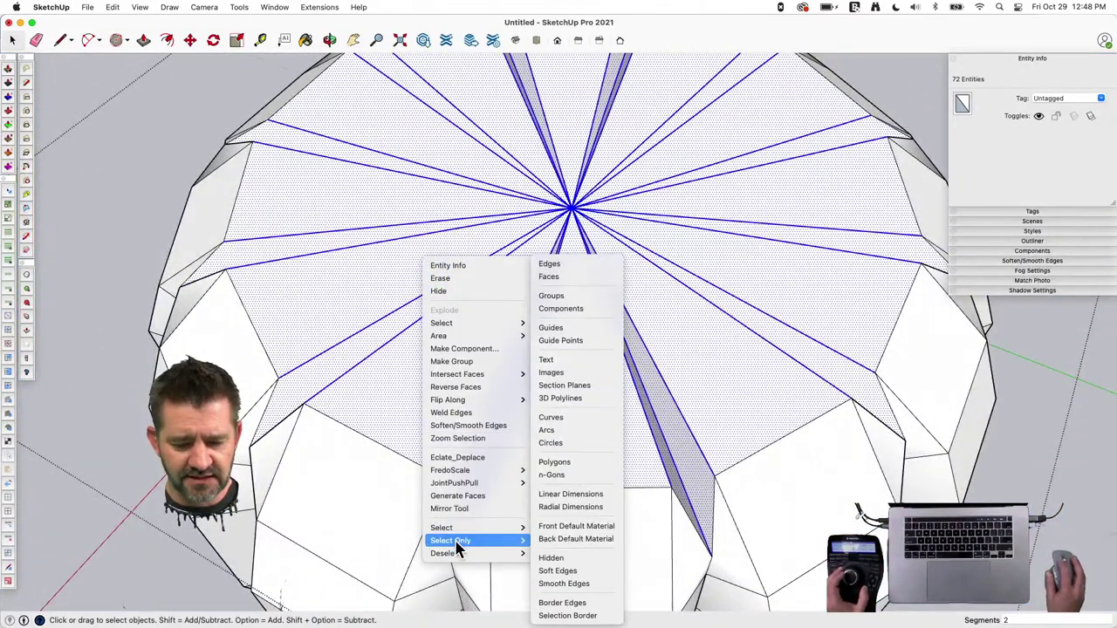
click(596, 264)
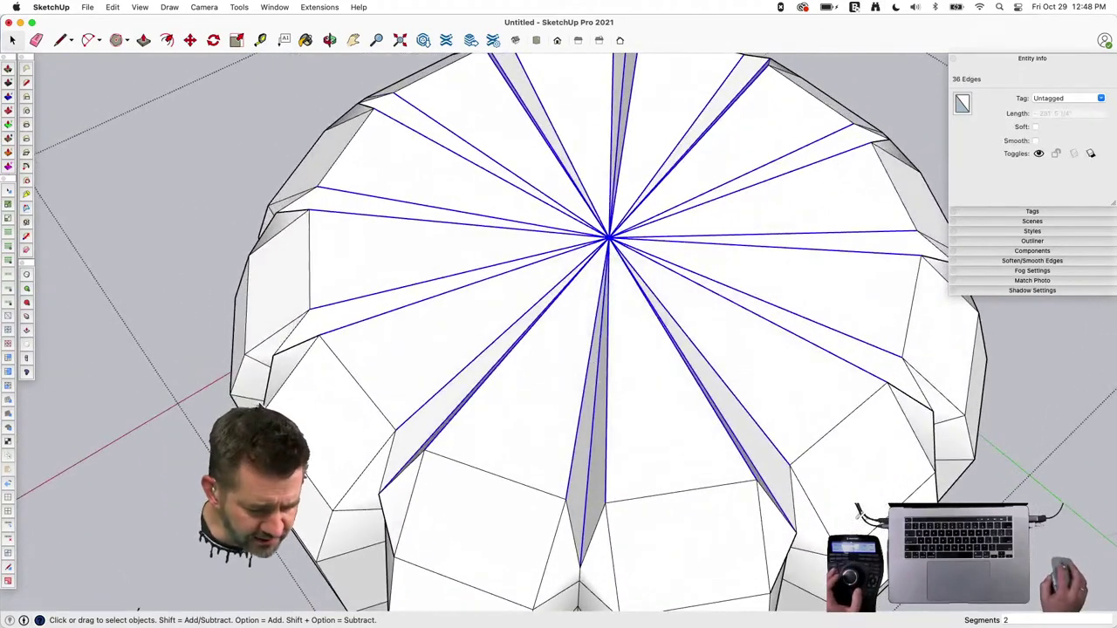
click(10, 555)
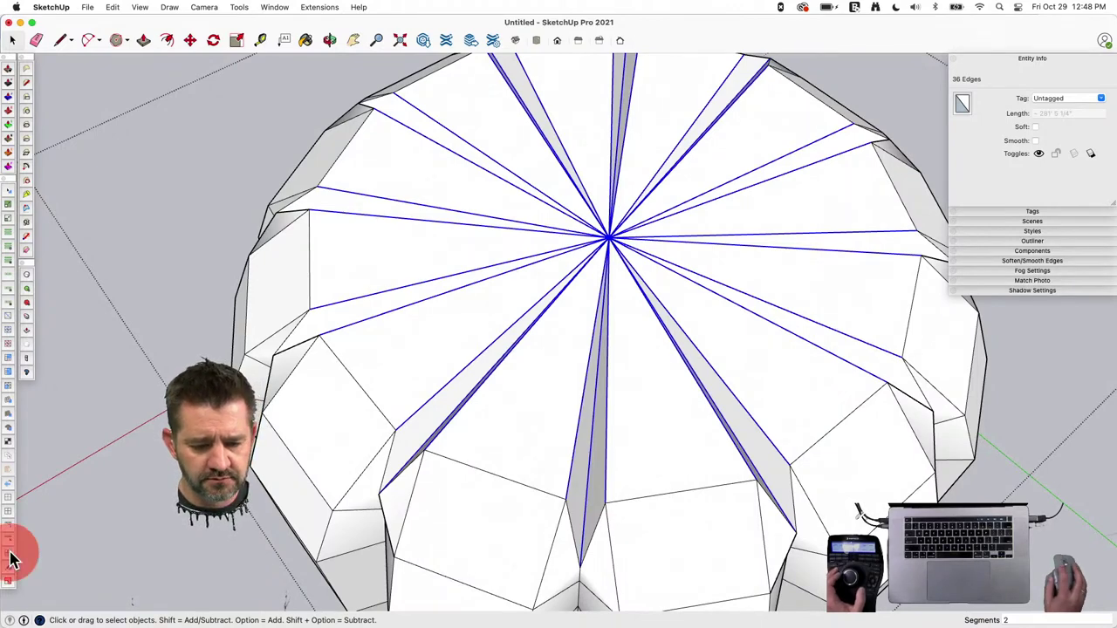
click(188, 271)
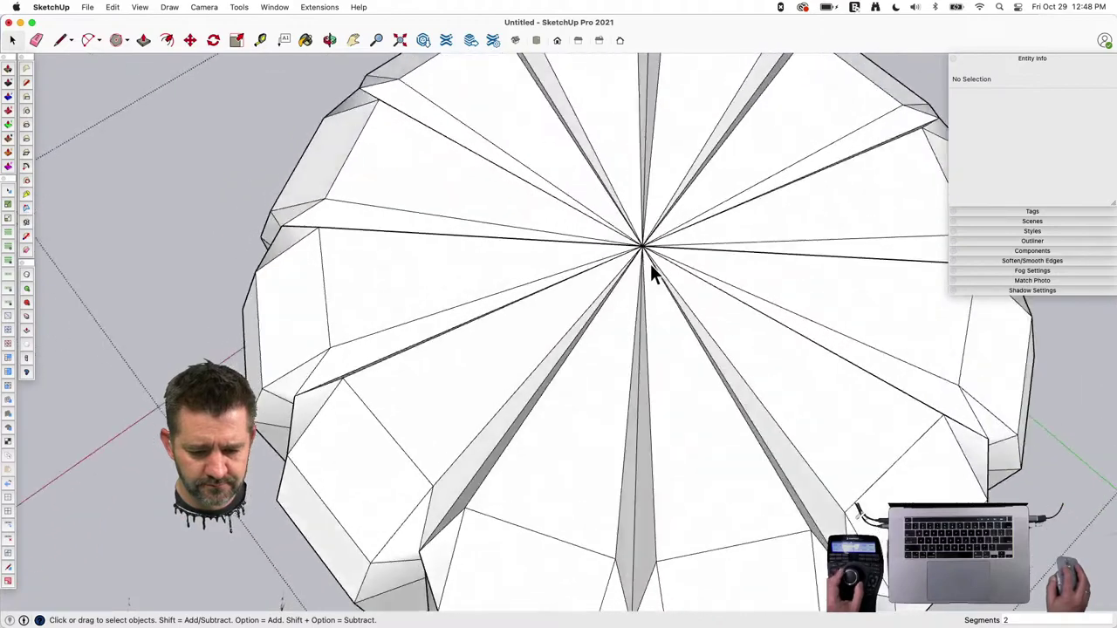
Reselect the geometry around the top's center, remove the underside from the selection, and keep only the edges.
drag(650, 265, 543, 360)
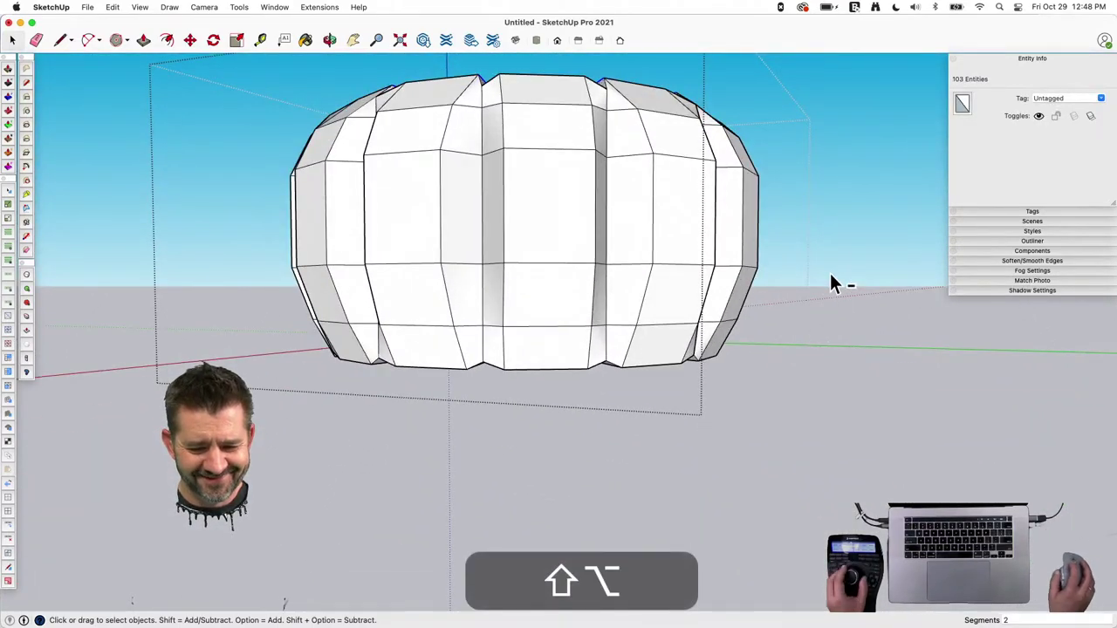
alt+shift+drag(829, 274, 72, 567)
middle_drag(707, 138, 579, 235)
right_click(579, 236)
mouse_move(652, 521)
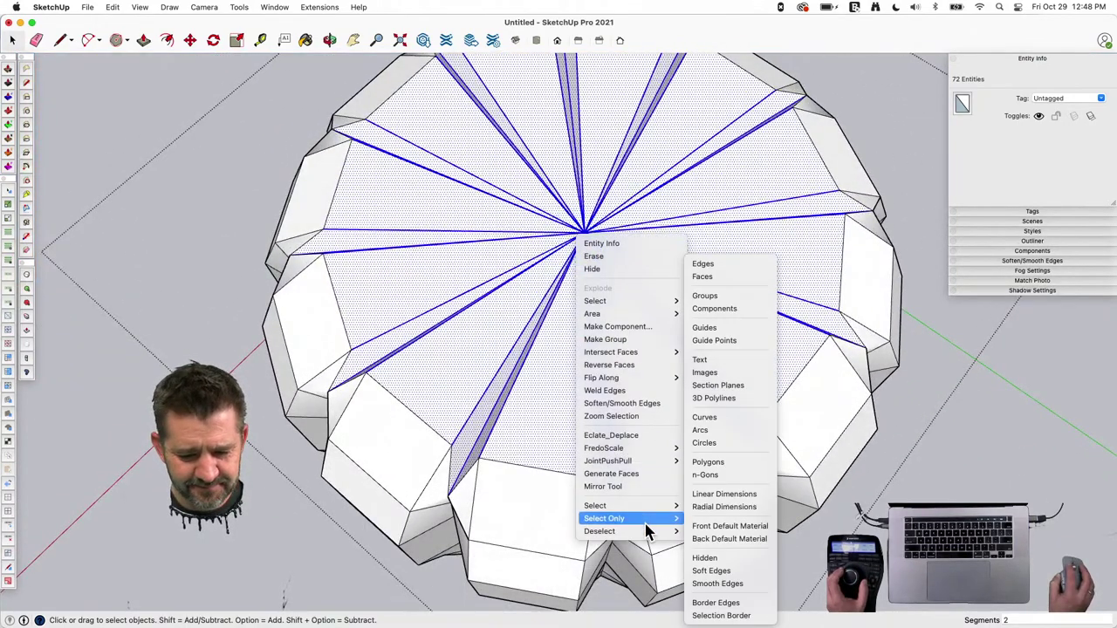
click(737, 271)
Try adding loops across the reselected radial top edges with the quad tools, and leave the pumpkin group.
scroll(186, 310, up, 4)
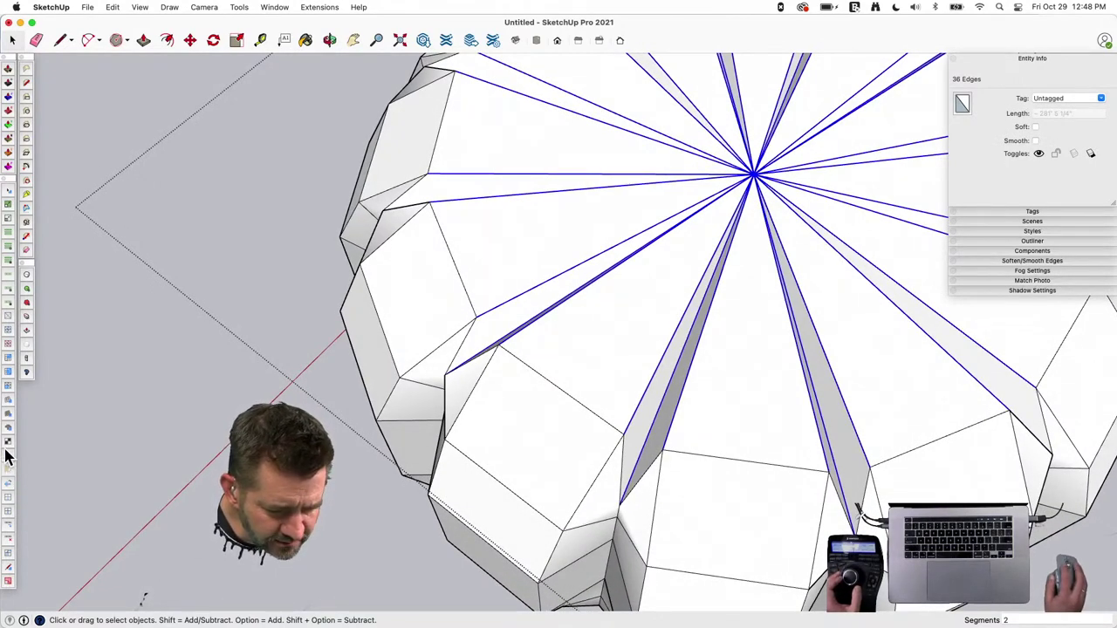
click(8, 295)
click(8, 311)
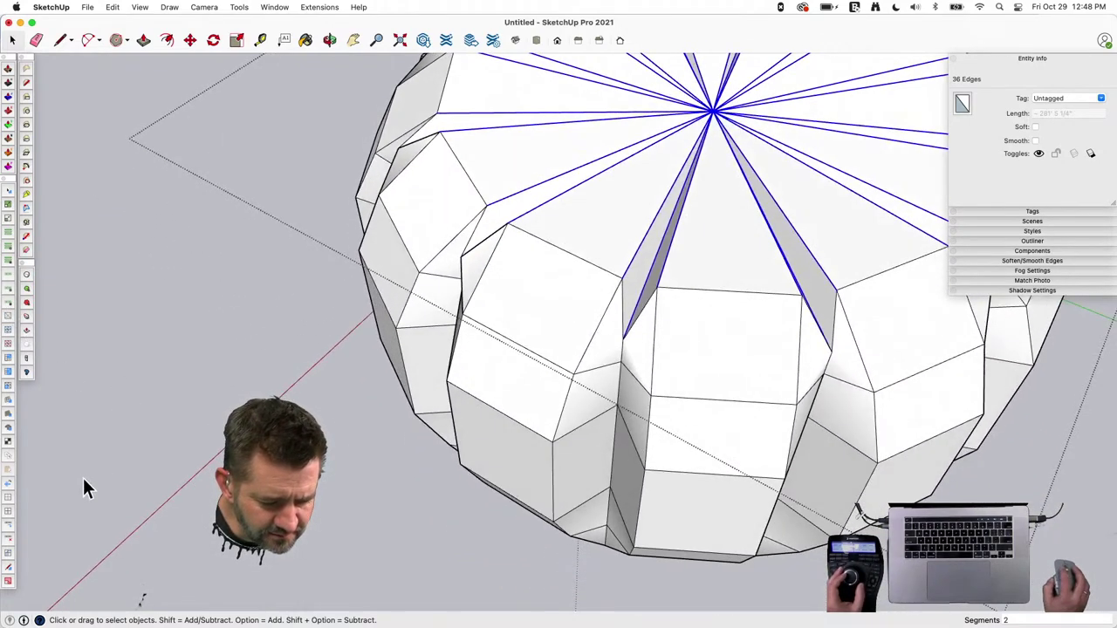
click(11, 527)
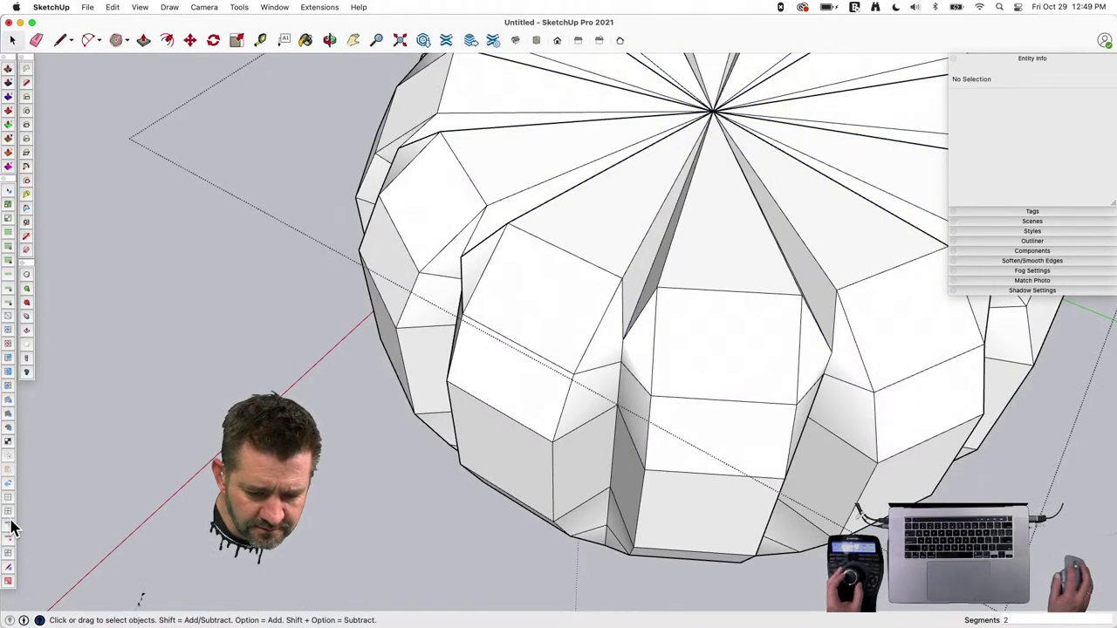
key(space)
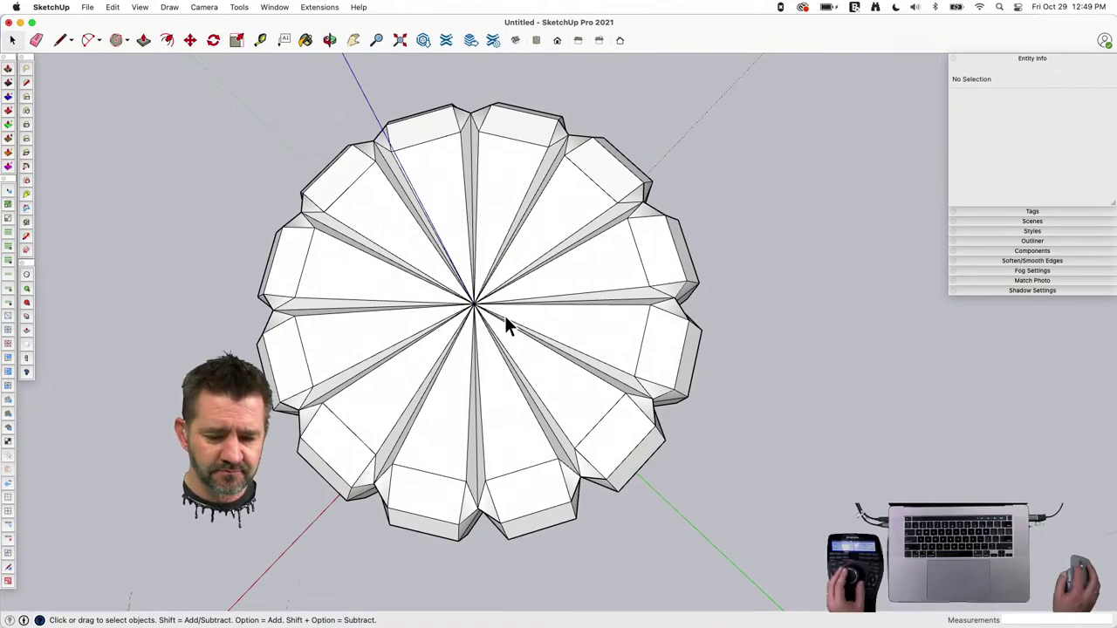
click(915, 354)
Open the pumpkin group, examine one triangular top face and the faces around it, and close the group.
click(446, 326)
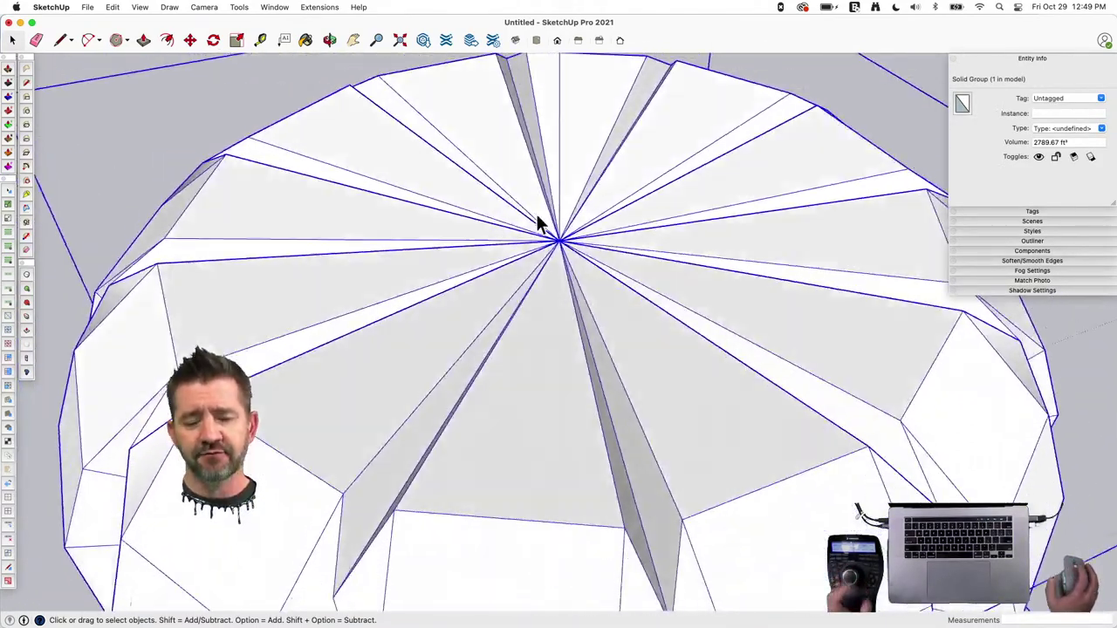
click(448, 328)
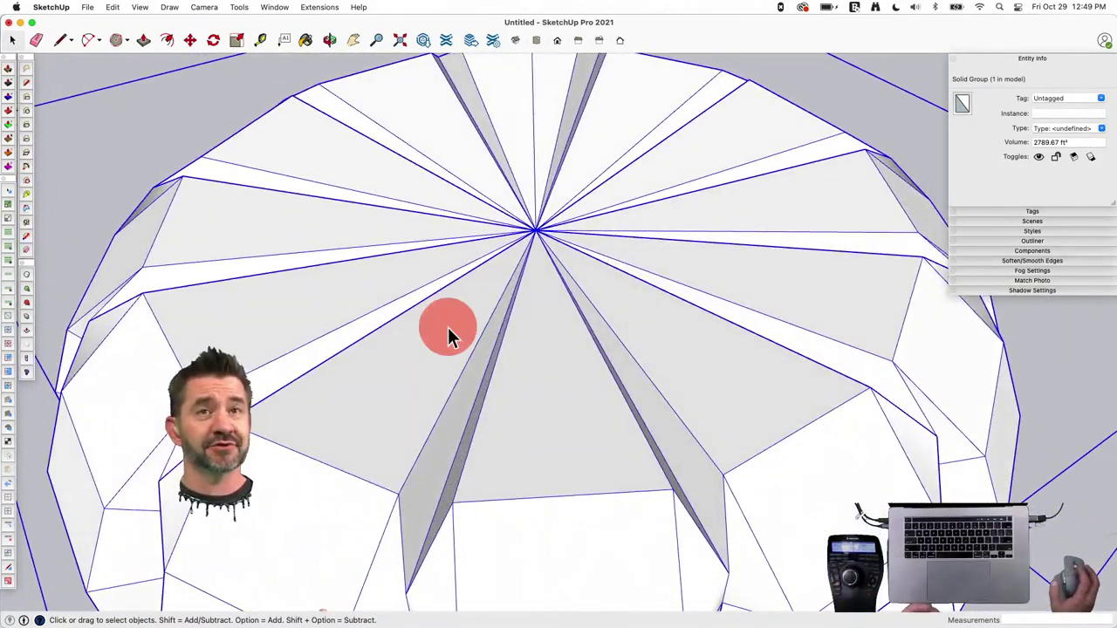
double_click(447, 327)
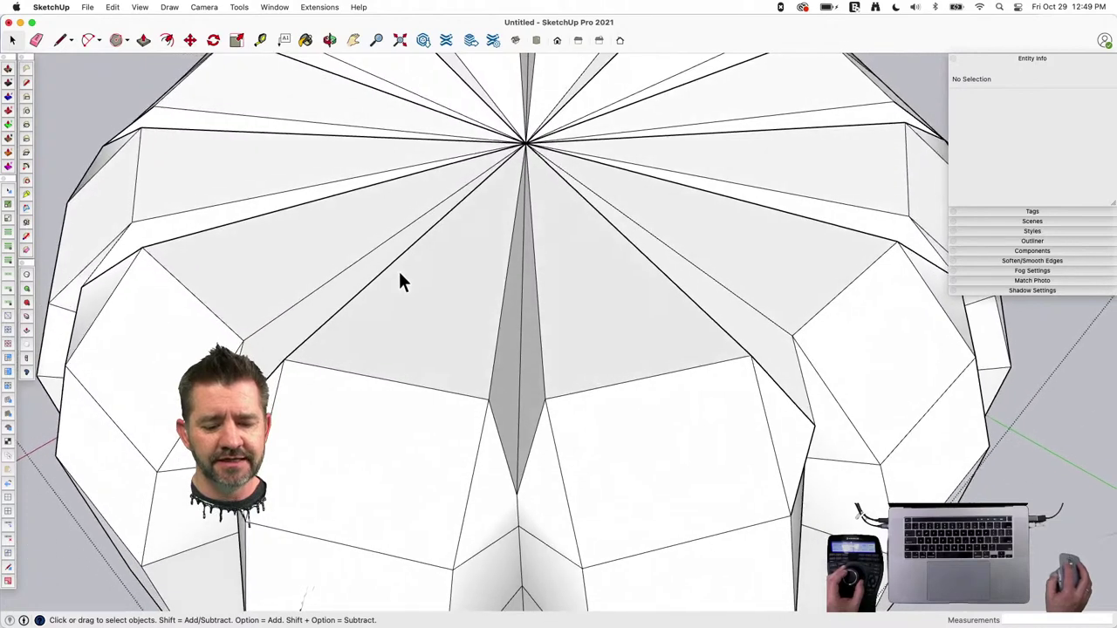
click(401, 276)
click(597, 389)
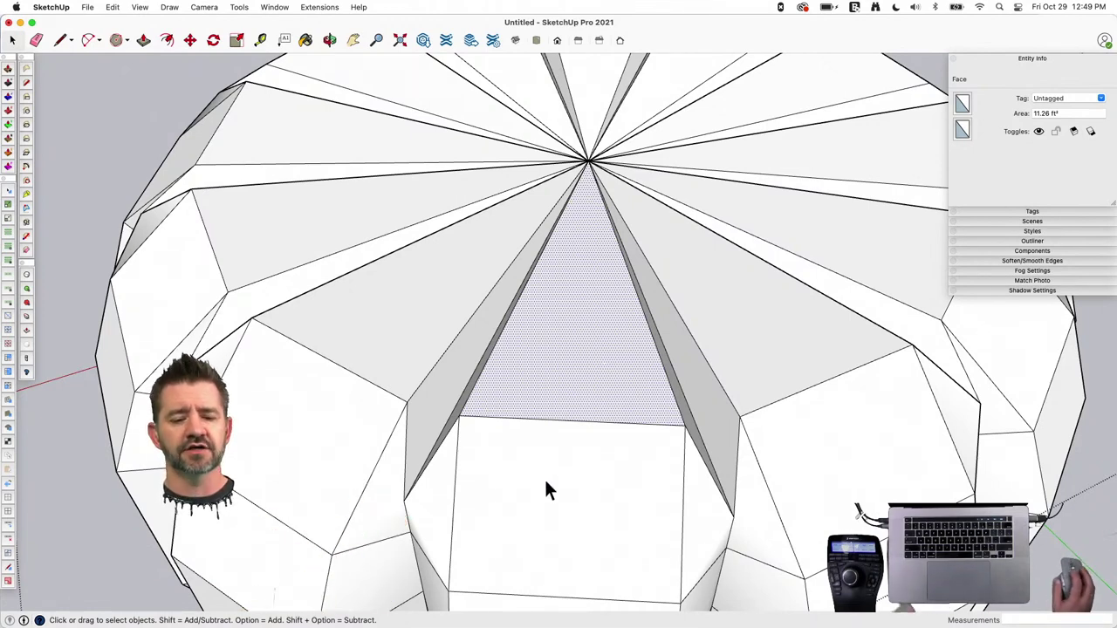
middle_drag(565, 370, 572, 262)
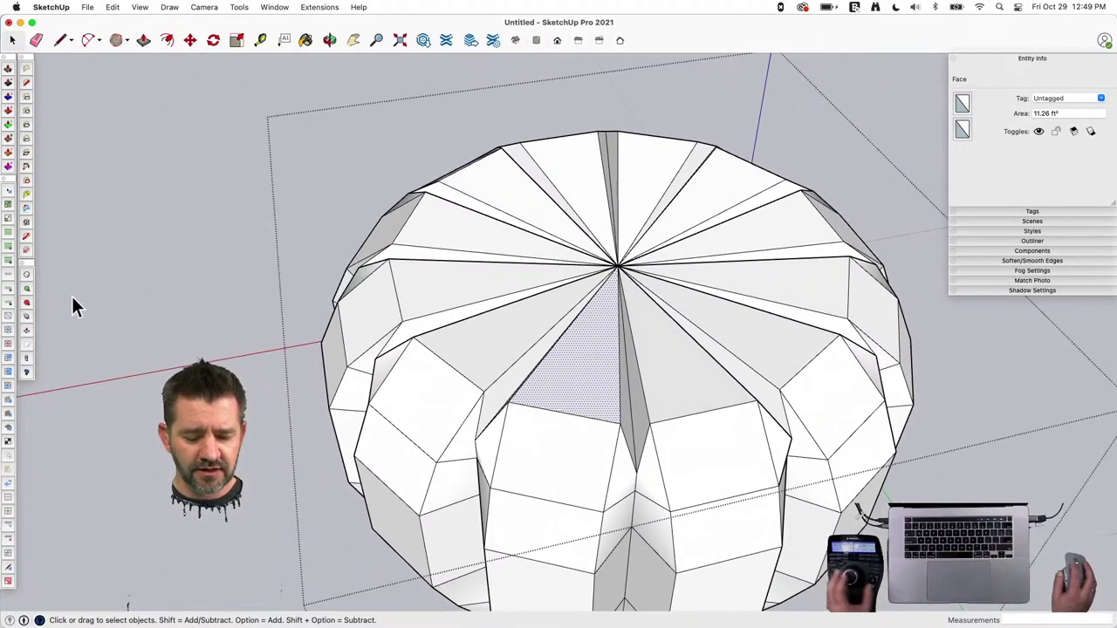
click(207, 319)
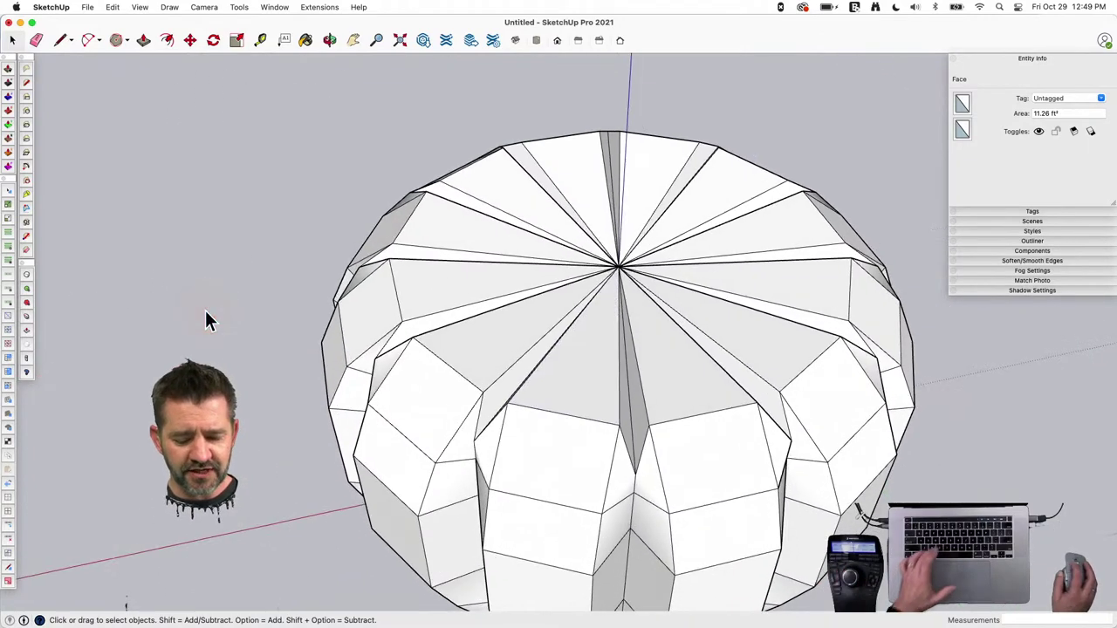
Draw a horizontal 12-sided polygon centered on the blue axis above the pumpkin's top and select its face.
middle_drag(698, 262, 653, 304)
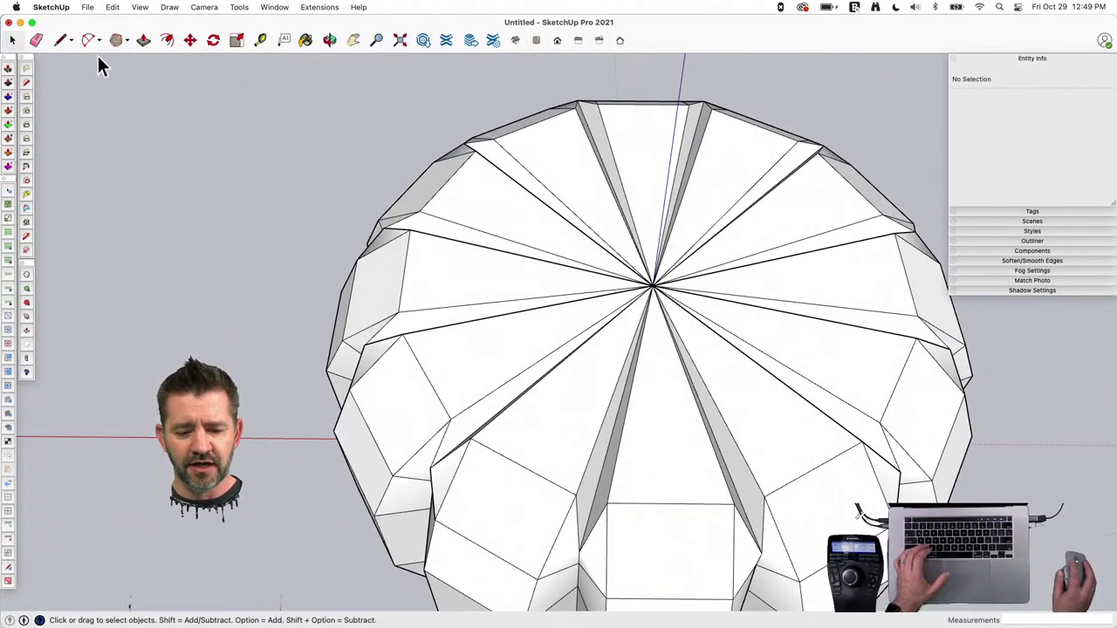
click(118, 43)
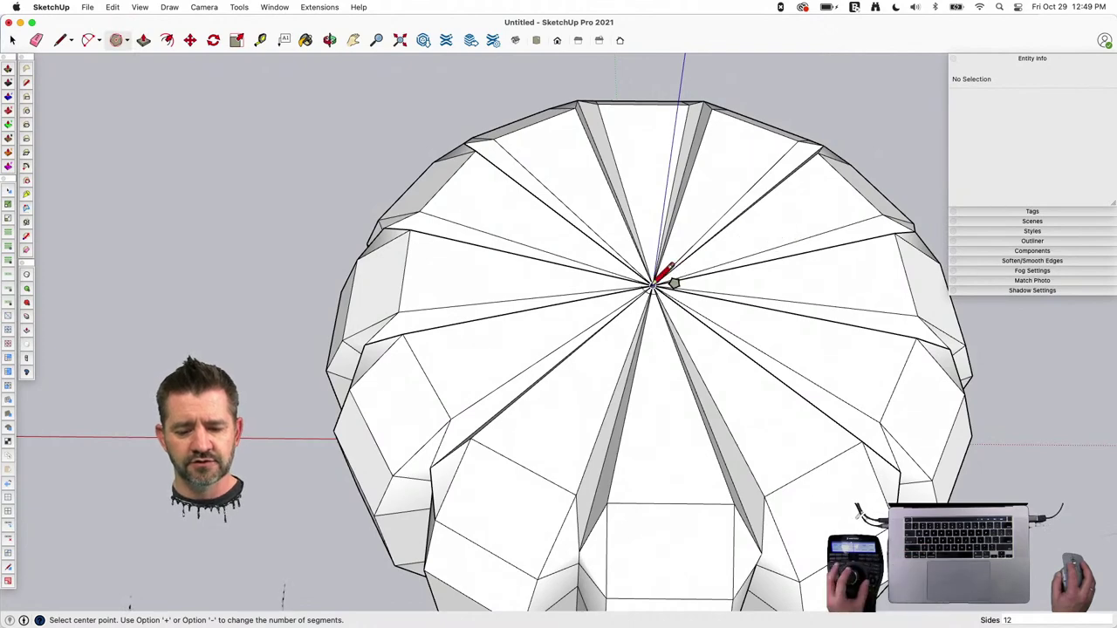
middle_drag(652, 286, 625, 258)
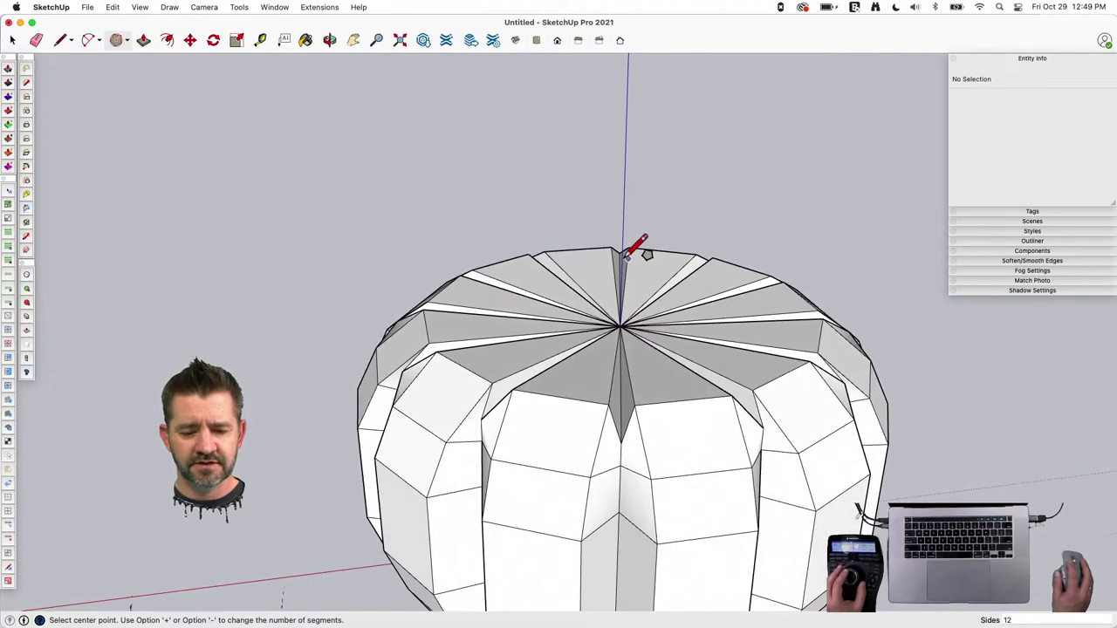
click(633, 192)
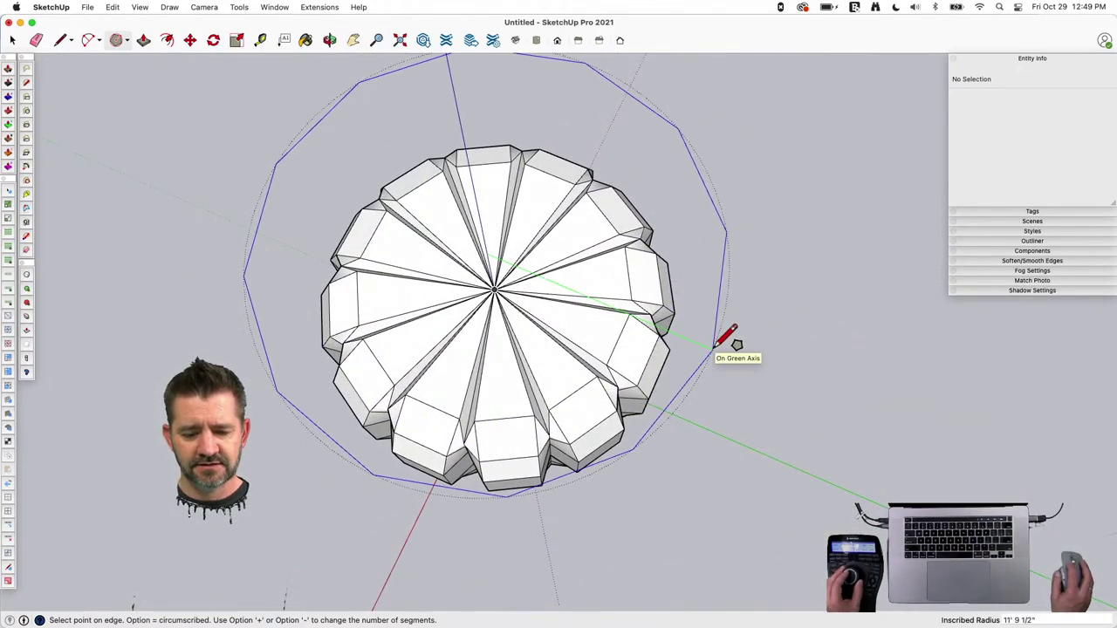
middle_drag(663, 319, 496, 272)
key(space)
click(472, 288)
key(q)
click(471, 290)
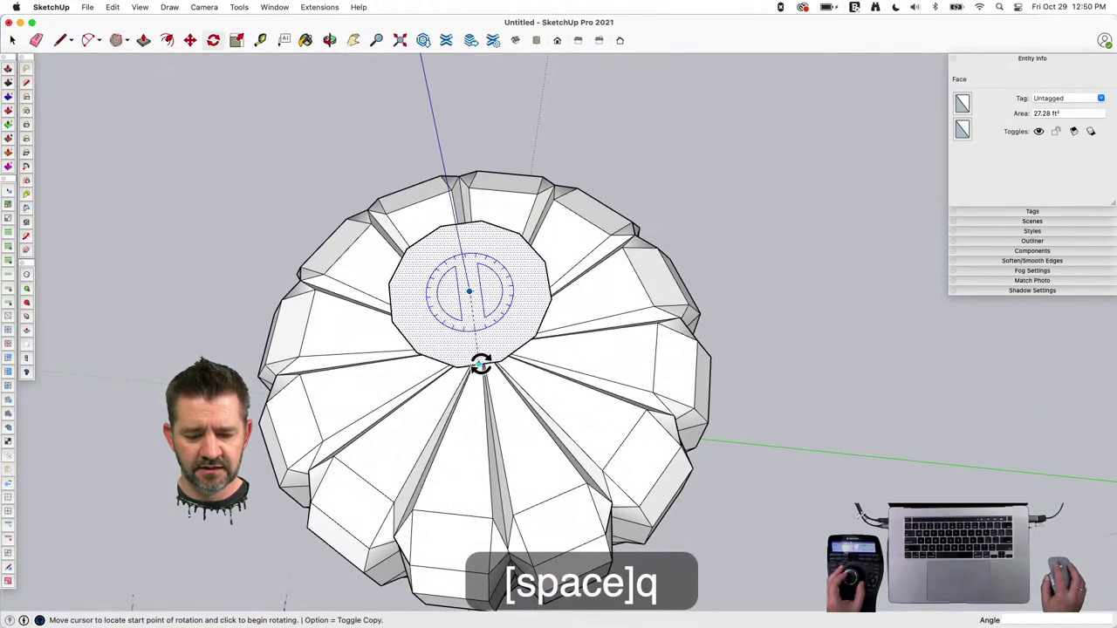
click(482, 362)
middle_drag(480, 363, 487, 545)
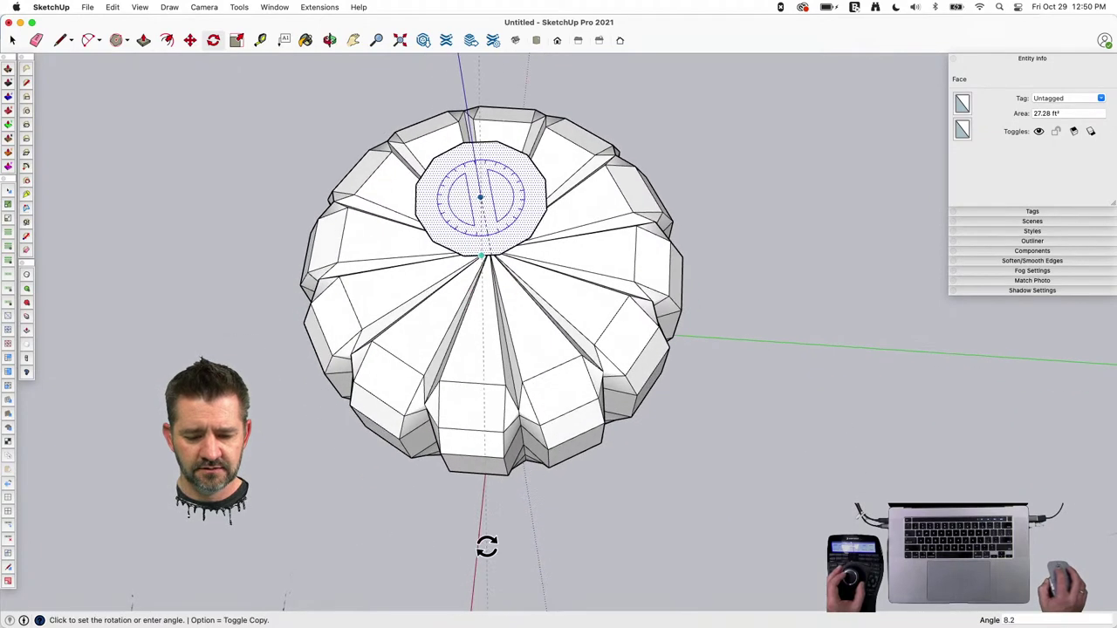
key(space)
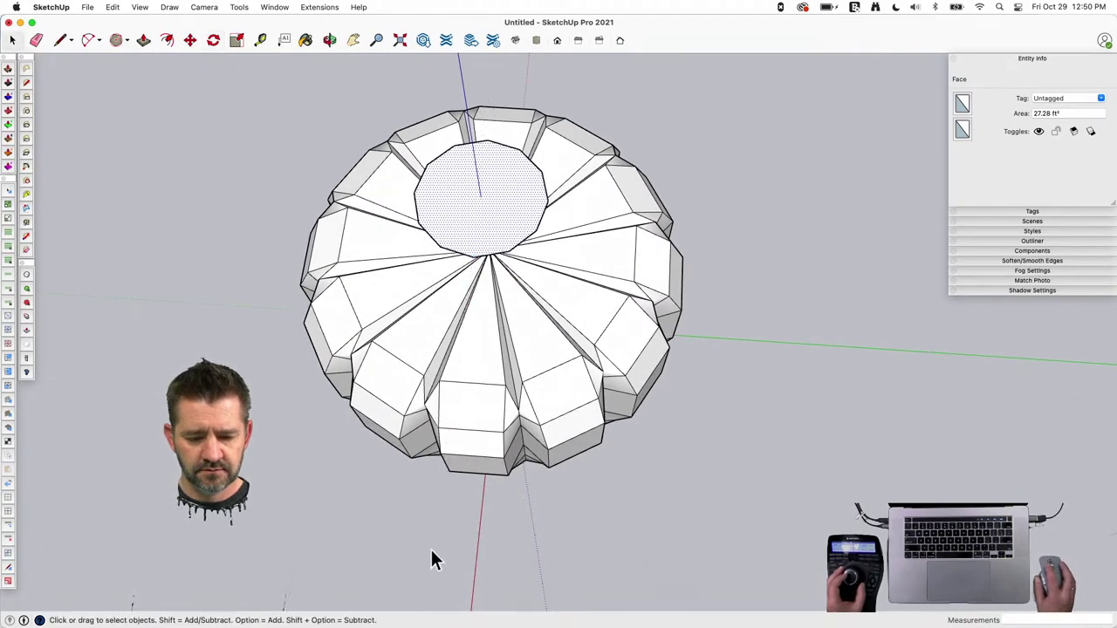
Rotate the polygon about its center to line it up with the middle of the front top slice.
key(q)
click(485, 193)
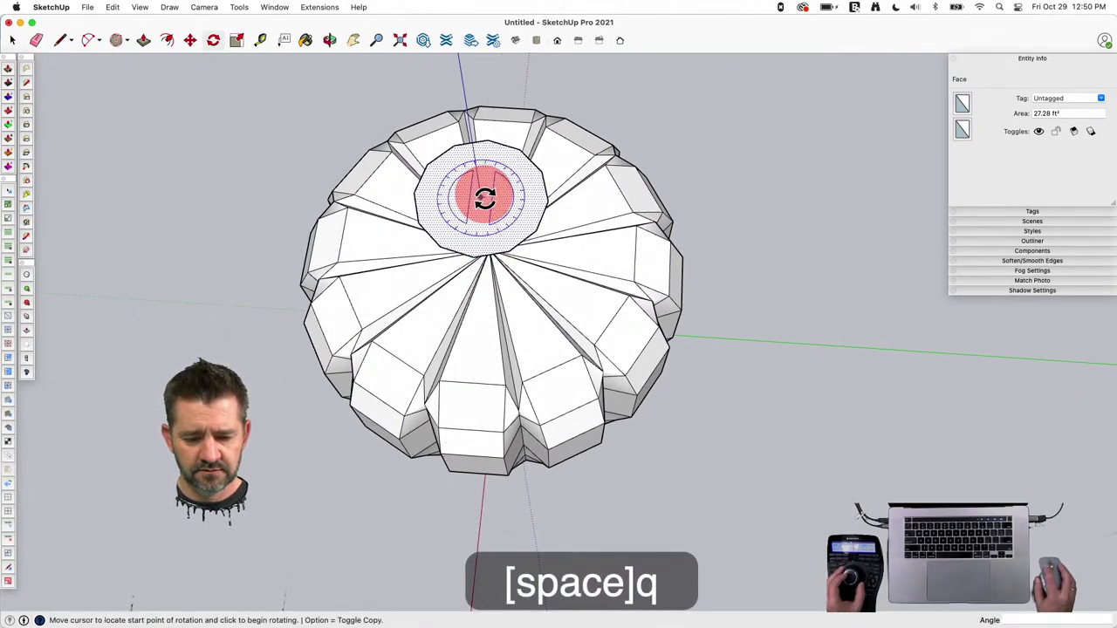
click(496, 255)
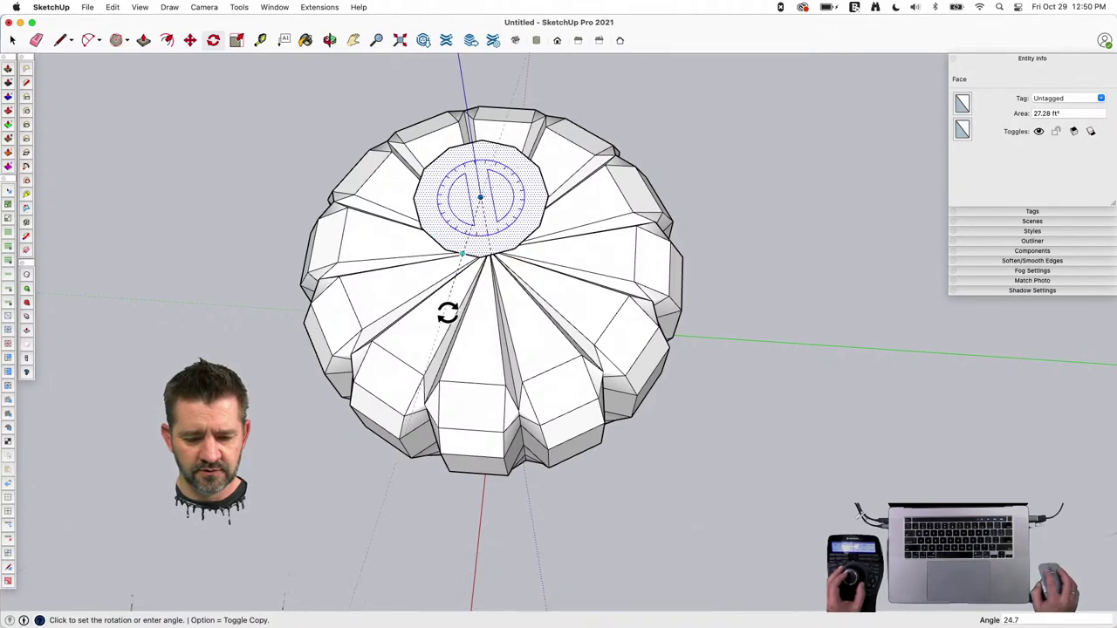
click(470, 384)
key(space)
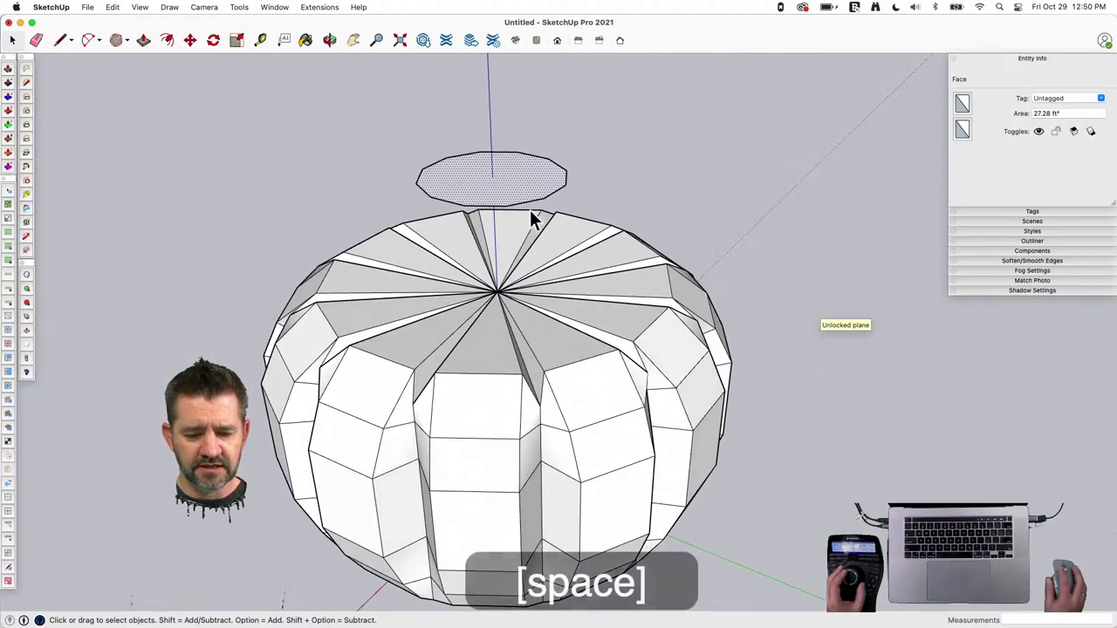
Push/Pull the polygon about 11' 4 3/8" down into the pumpkin and make the whole prism a group.
key(p)
drag(513, 190, 486, 167)
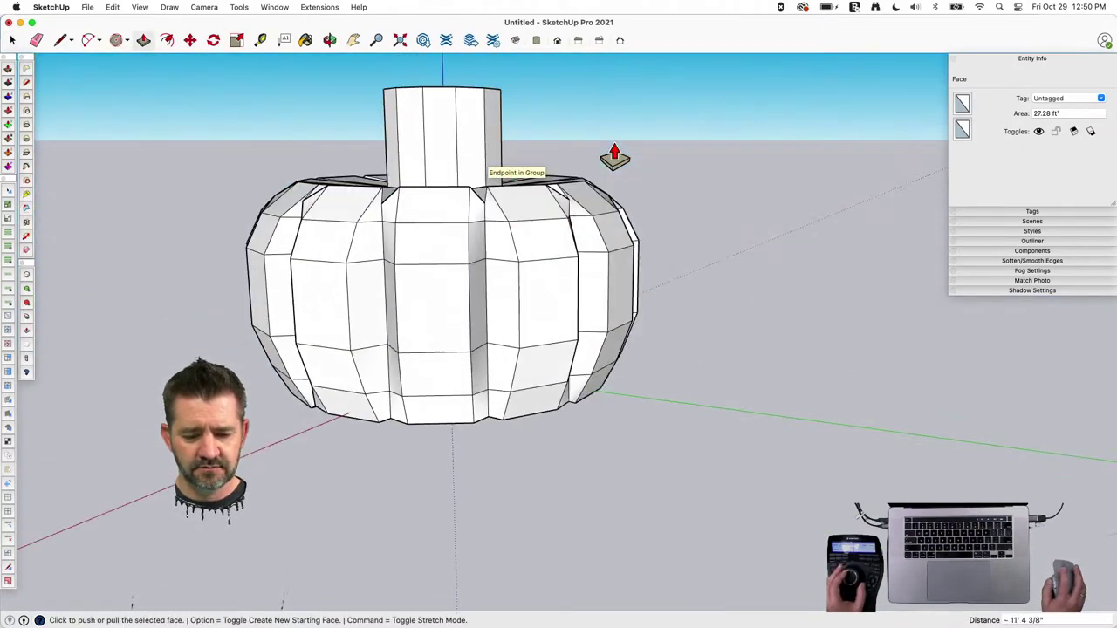
key(space)
click(484, 249)
triple_click(483, 247)
right_click(483, 249)
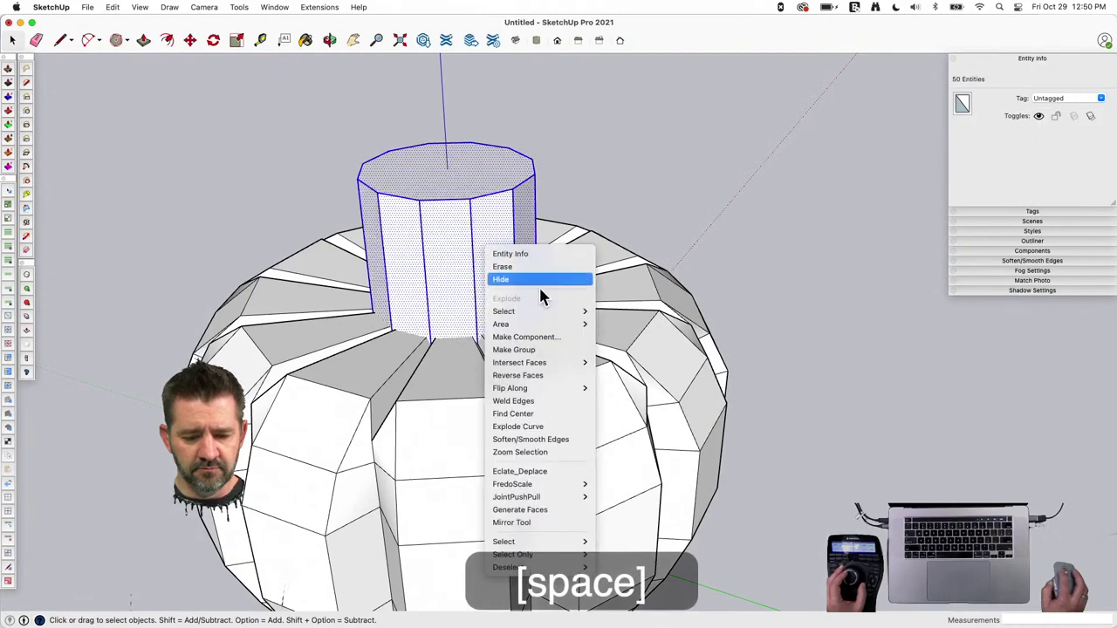
click(529, 353)
Intersect all of the pumpkin group's faces with the model so the prism cuts a ring into its top.
scroll(529, 297, up, 5)
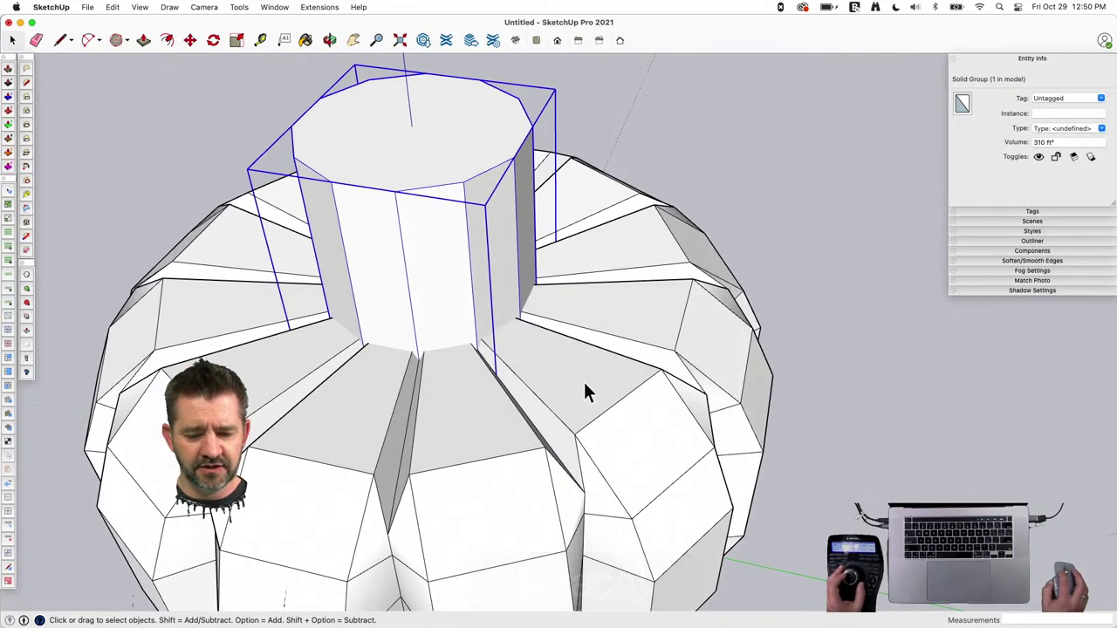
triple_click(572, 378)
right_click(573, 378)
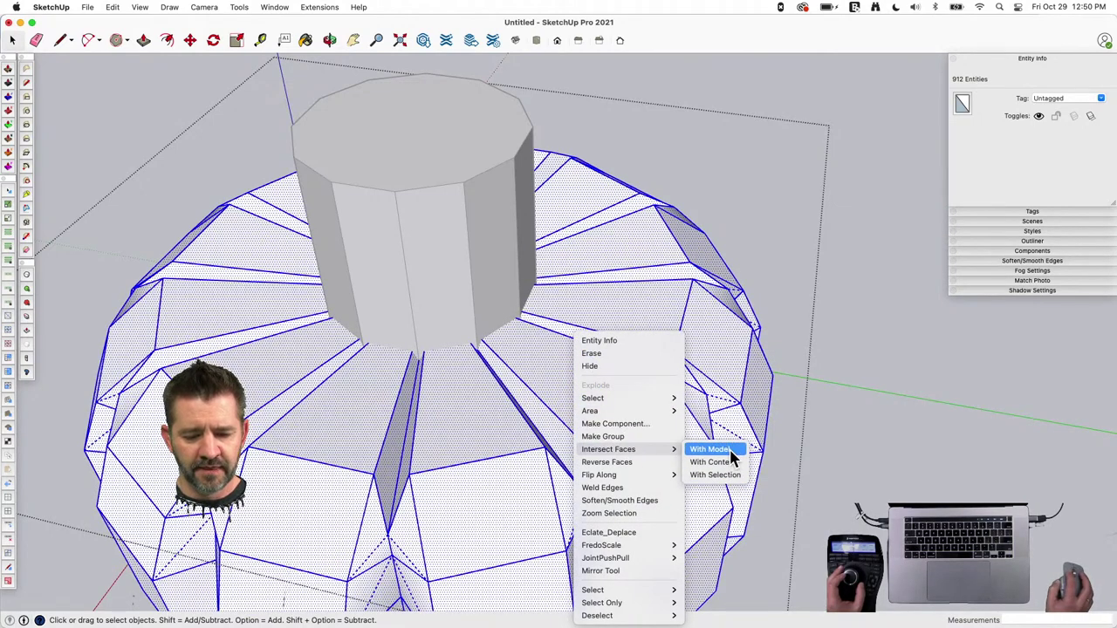
click(729, 449)
click(971, 394)
Delete the prism group, examine the cut ring around the pumpkin's top center, and undo the deletion.
click(432, 206)
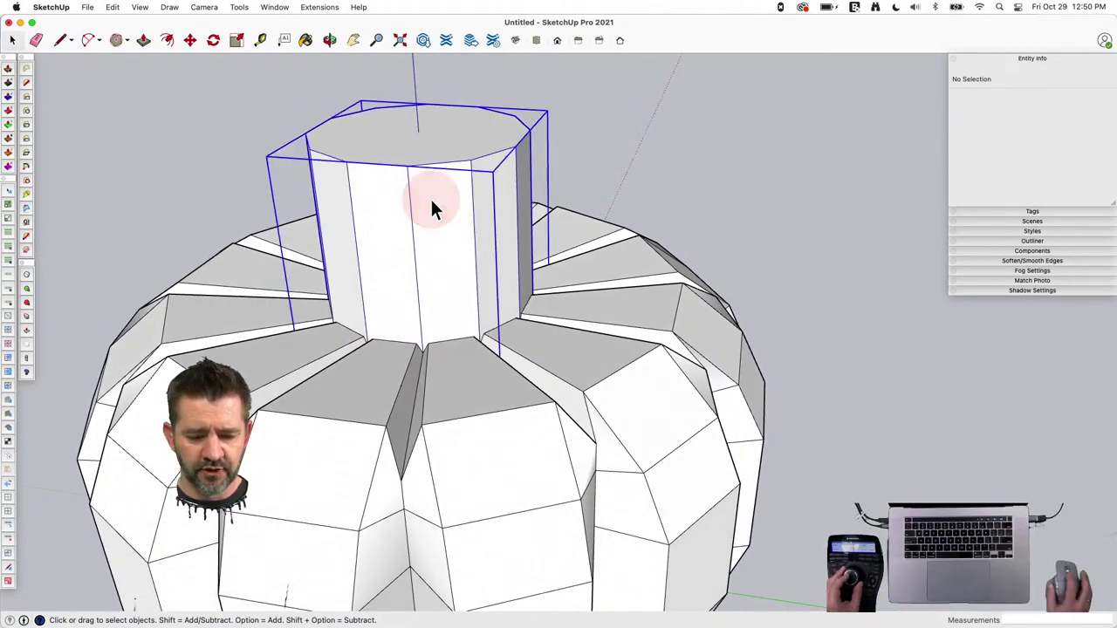
key(BackSpace)
scroll(436, 200, up, 6)
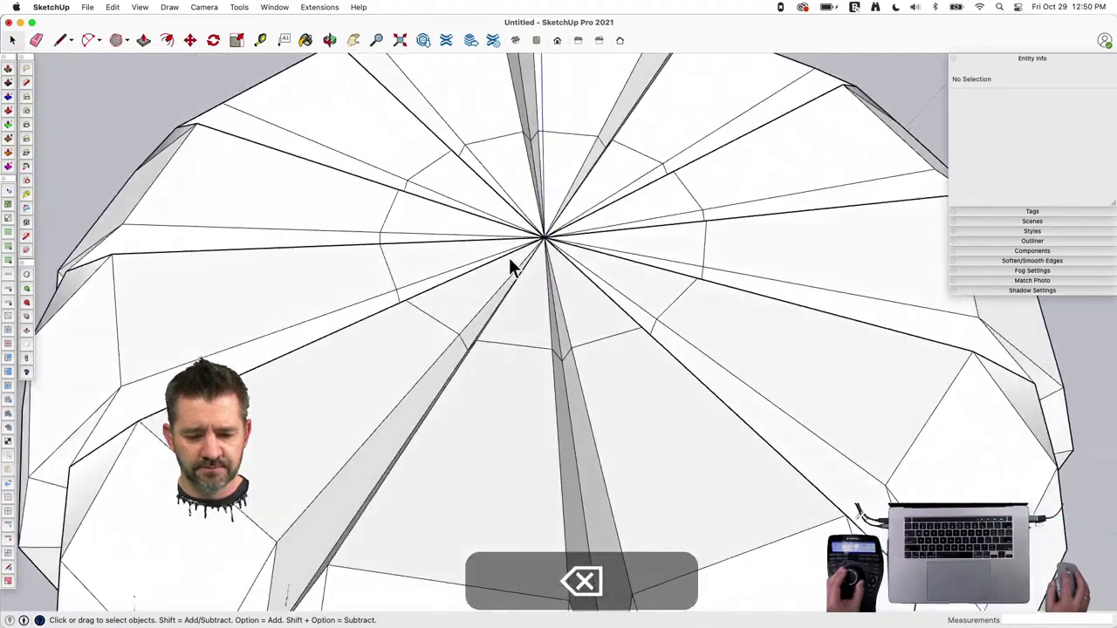
middle_drag(509, 257, 565, 289)
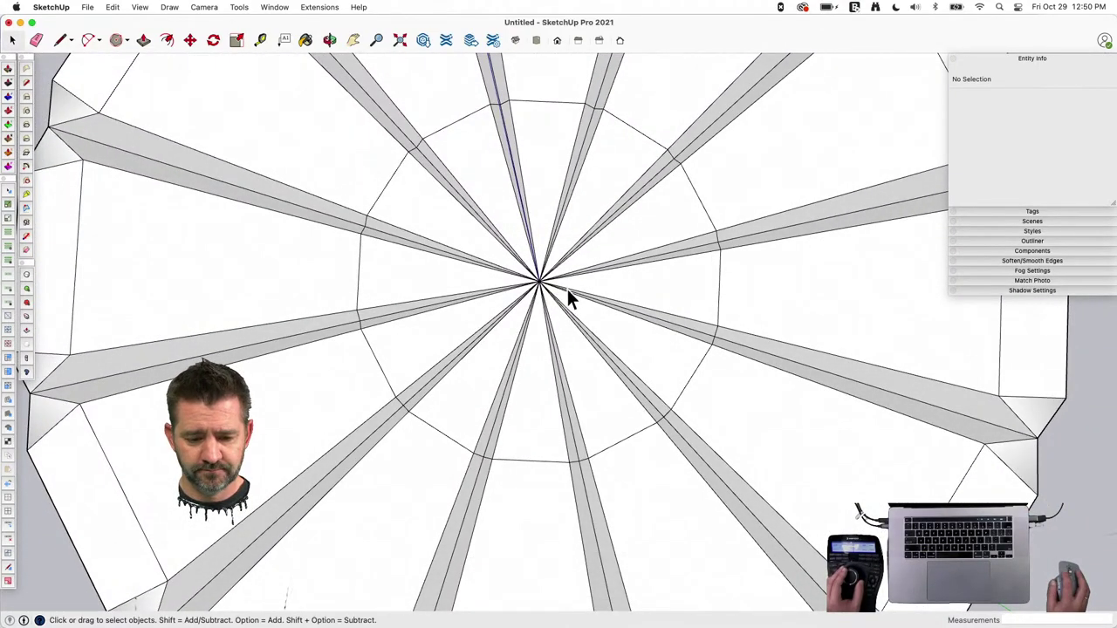
mouse_move(568, 289)
middle_down()
mouse_move(573, 262)
mouse_move(518, 324)
middle_up()
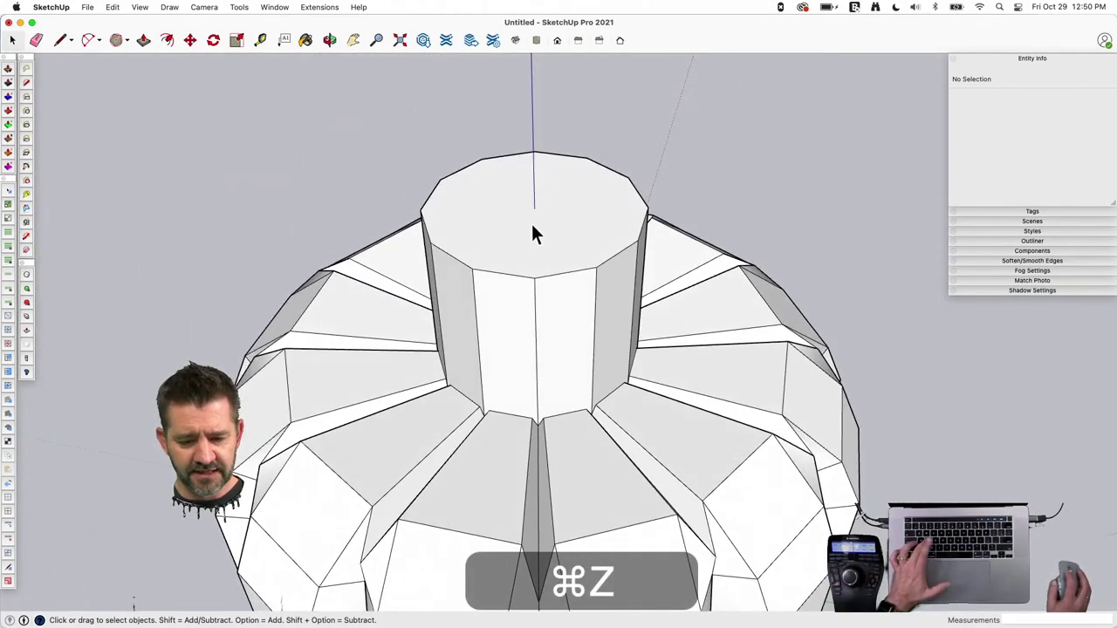
Scale the prism group up slightly and uniformly about its center.
click(530, 223)
key(s)
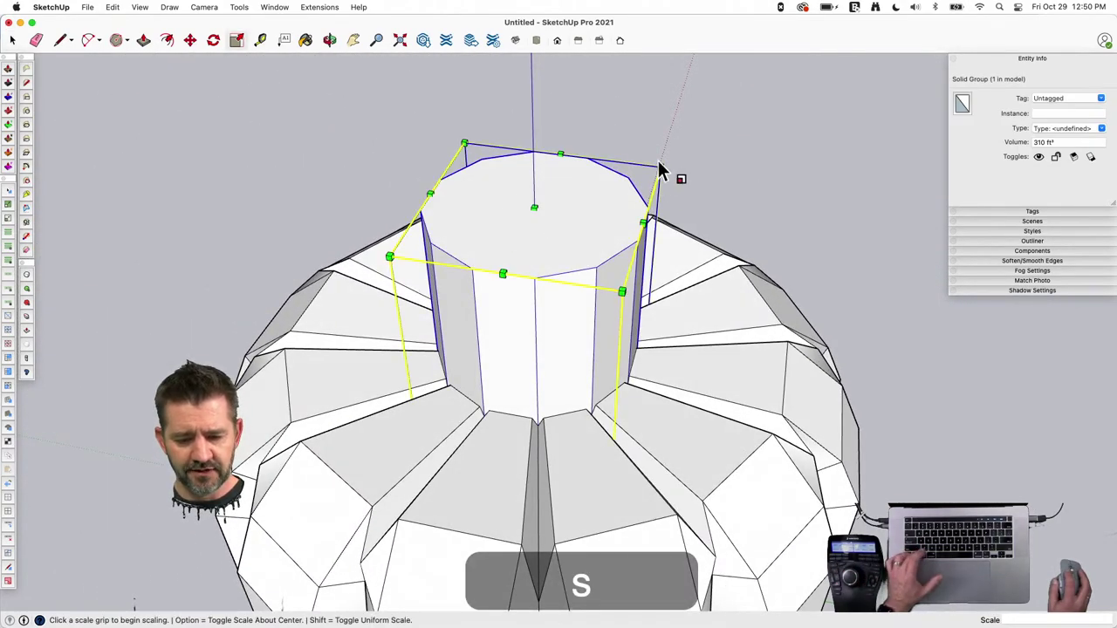
drag(660, 166, 690, 148)
key(space)
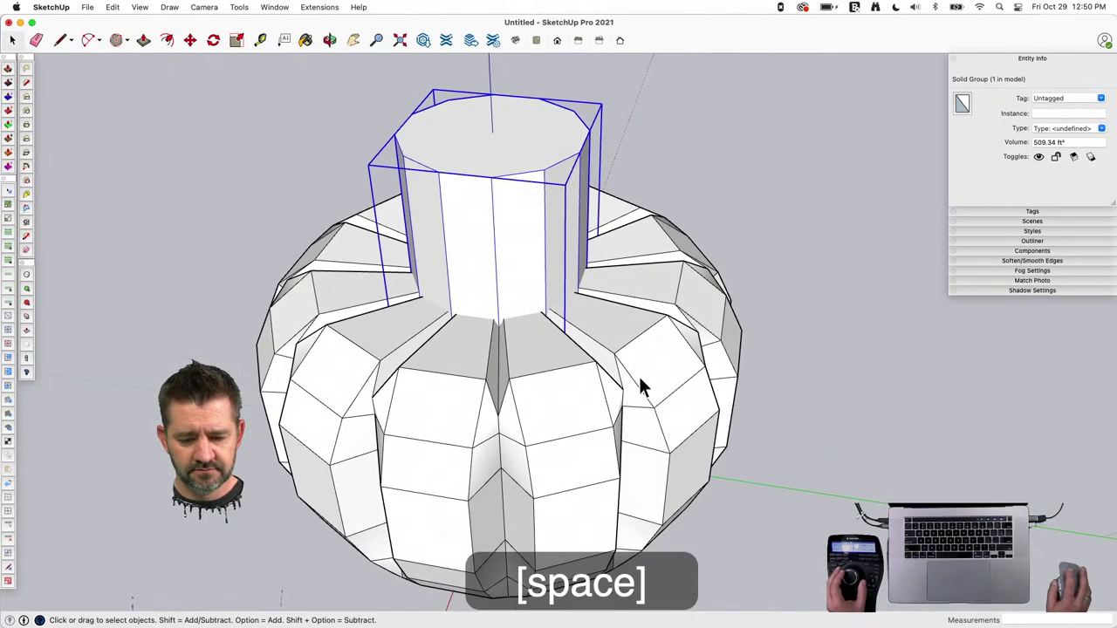
Intersect all of the pumpkin's faces with the enlarged prism and delete the prism group.
triple_click(639, 376)
right_click(639, 375)
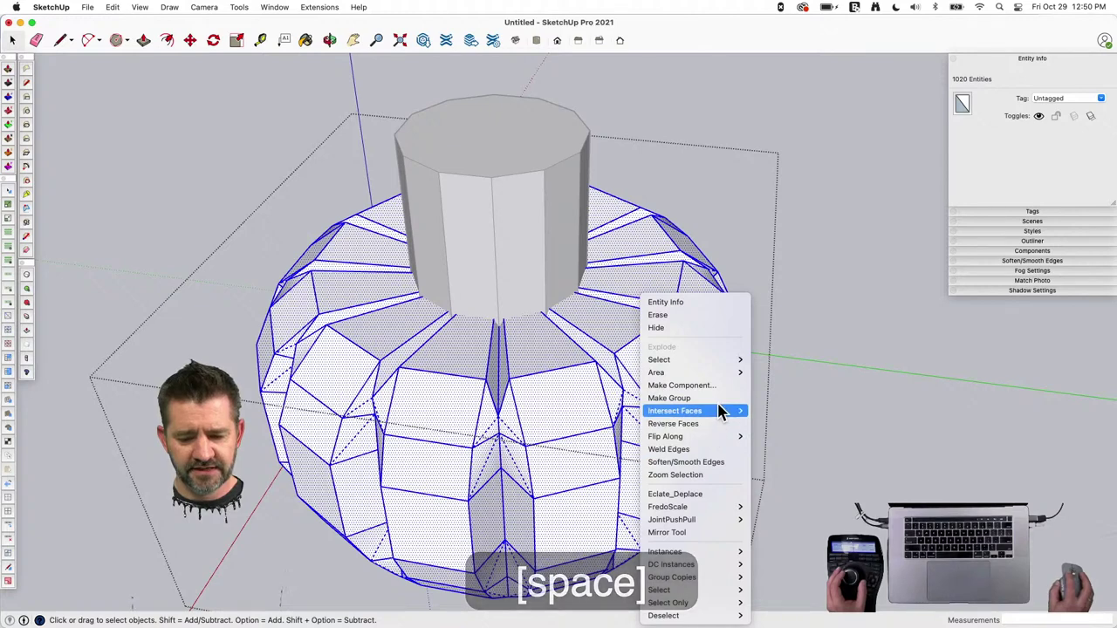
mouse_move(689, 411)
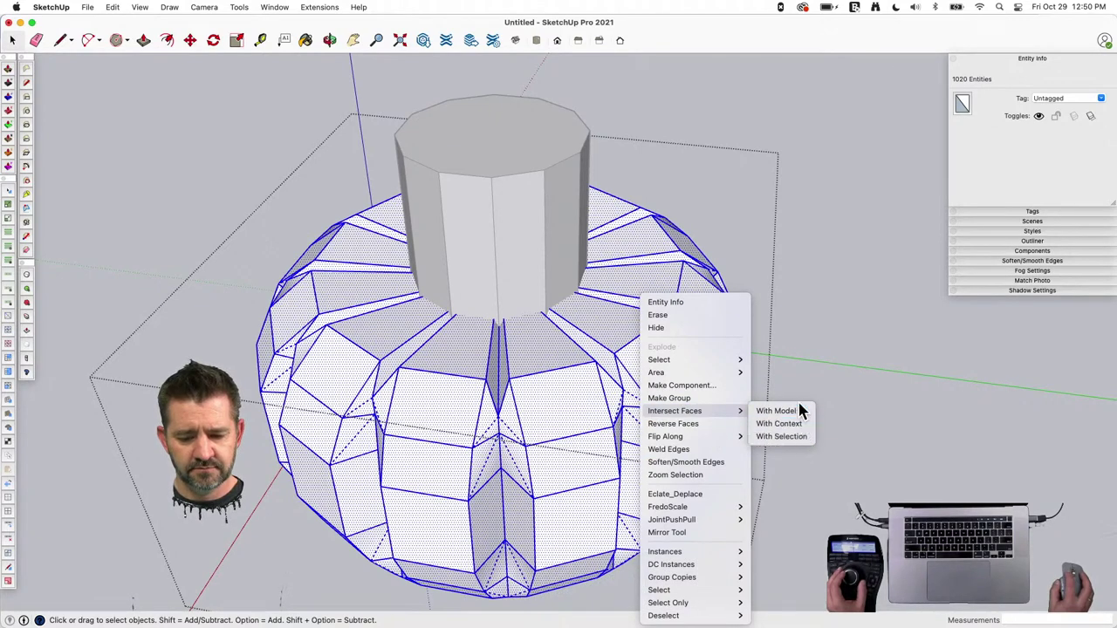
click(799, 417)
click(821, 228)
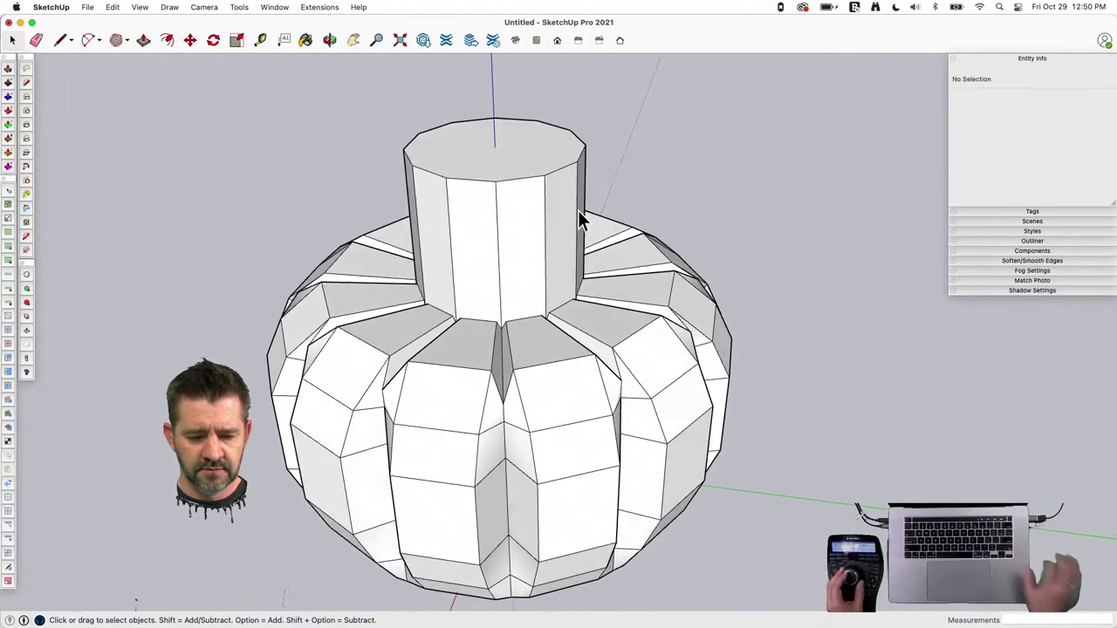
click(535, 203)
key(Delete)
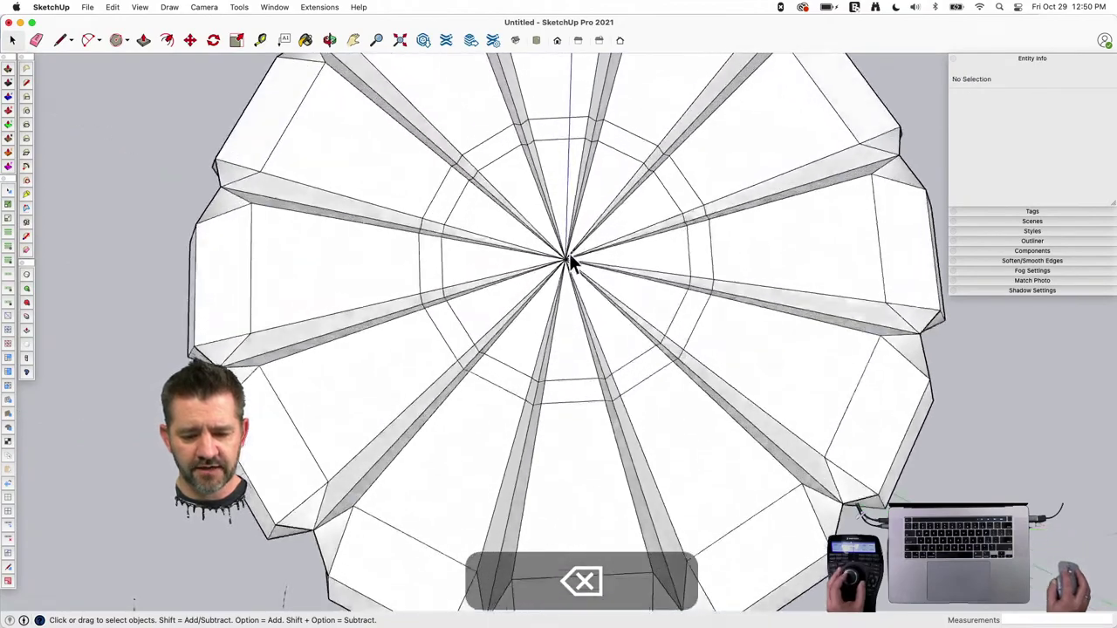
Inside the pumpkin group, select the geometry within the inner ring on top and deselect everything caught on the underside.
drag(598, 260, 554, 280)
double_click(575, 266)
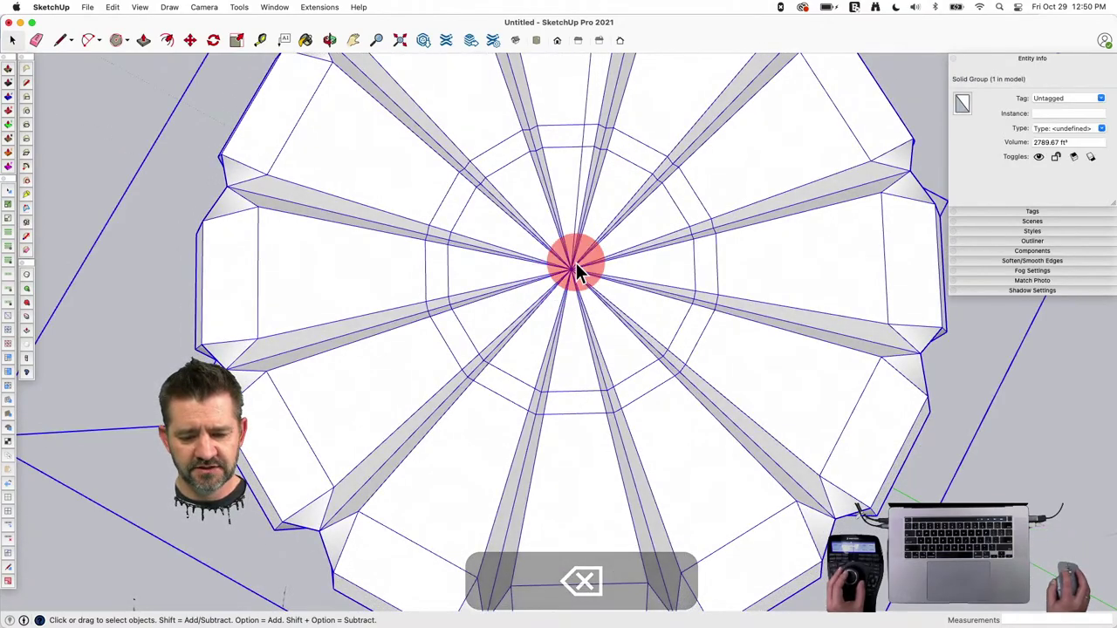
drag(610, 253, 538, 301)
middle_drag(537, 301, 558, 259)
middle_drag(566, 309, 753, 336)
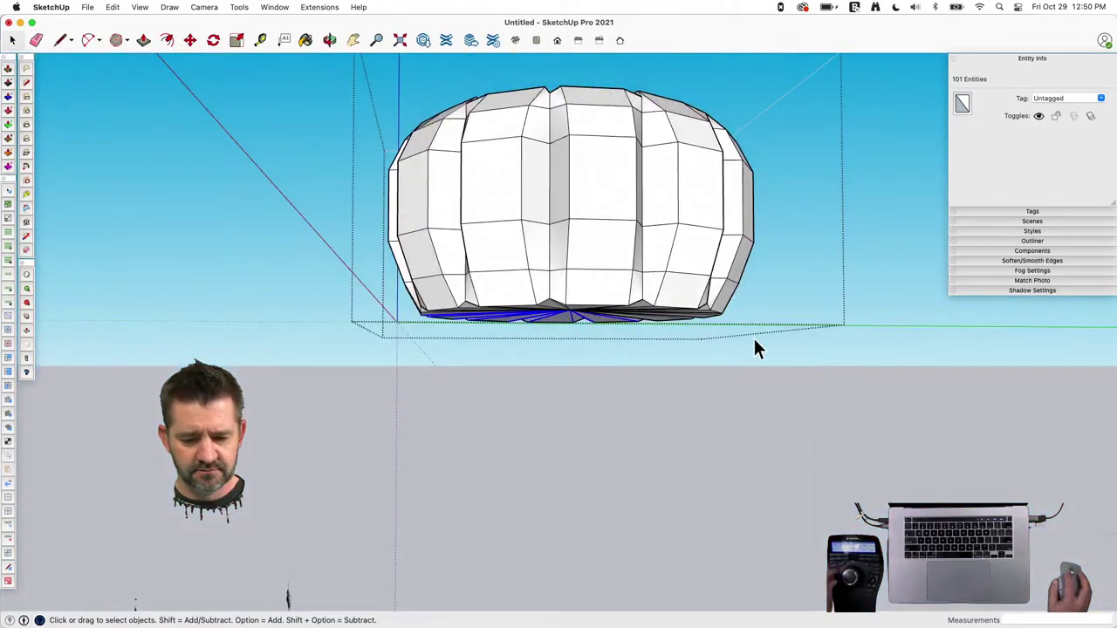
alt+shift+drag(811, 264, 316, 411)
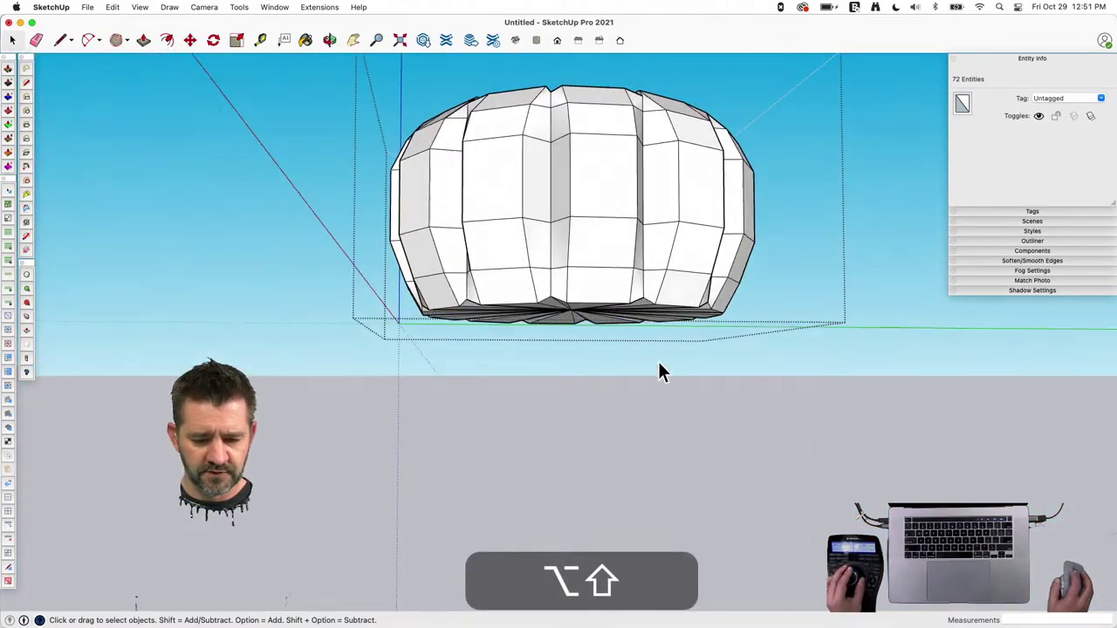
middle_drag(657, 363, 638, 316)
scroll(515, 253, up, 5)
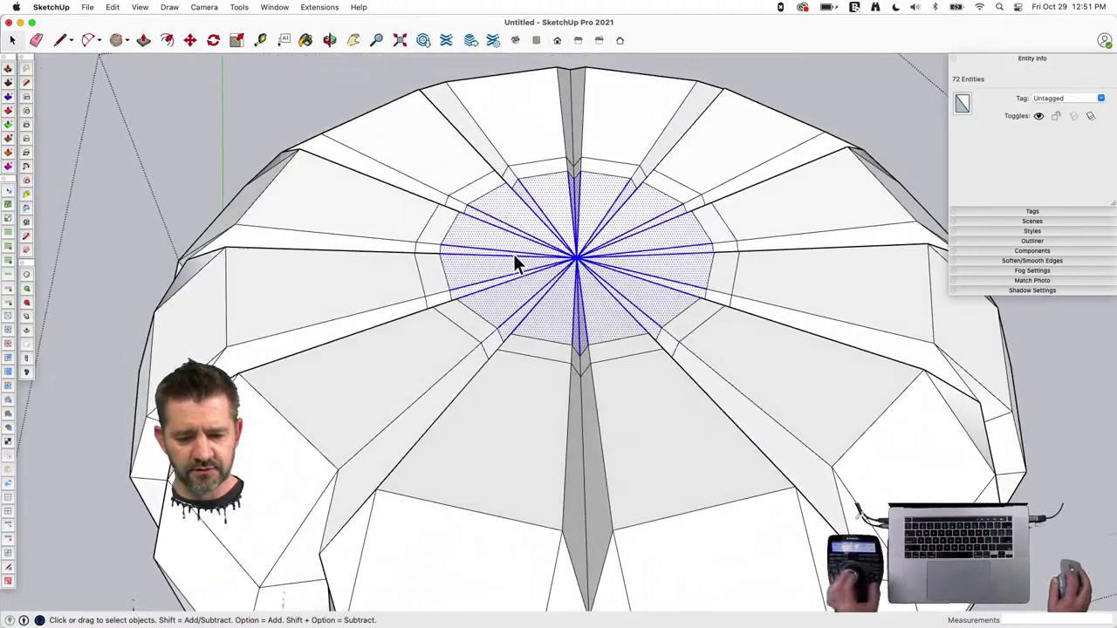
Move the vertices of the selected inner top area down about 5 13/16" with Vertex Tools.
key(v)
middle_drag(549, 202, 579, 198)
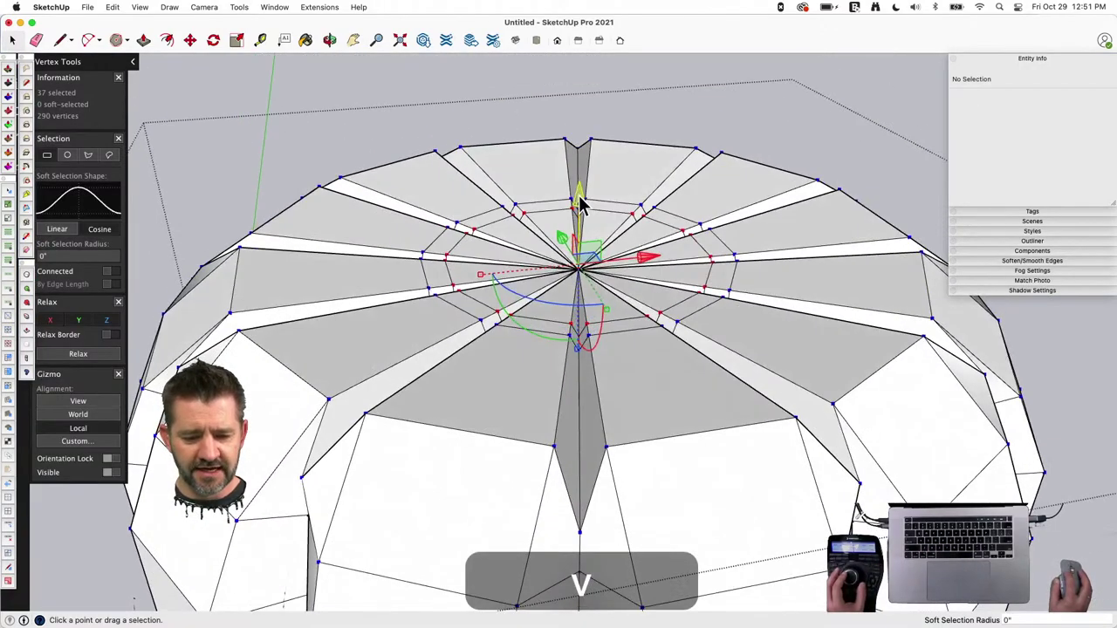
drag(578, 198, 576, 219)
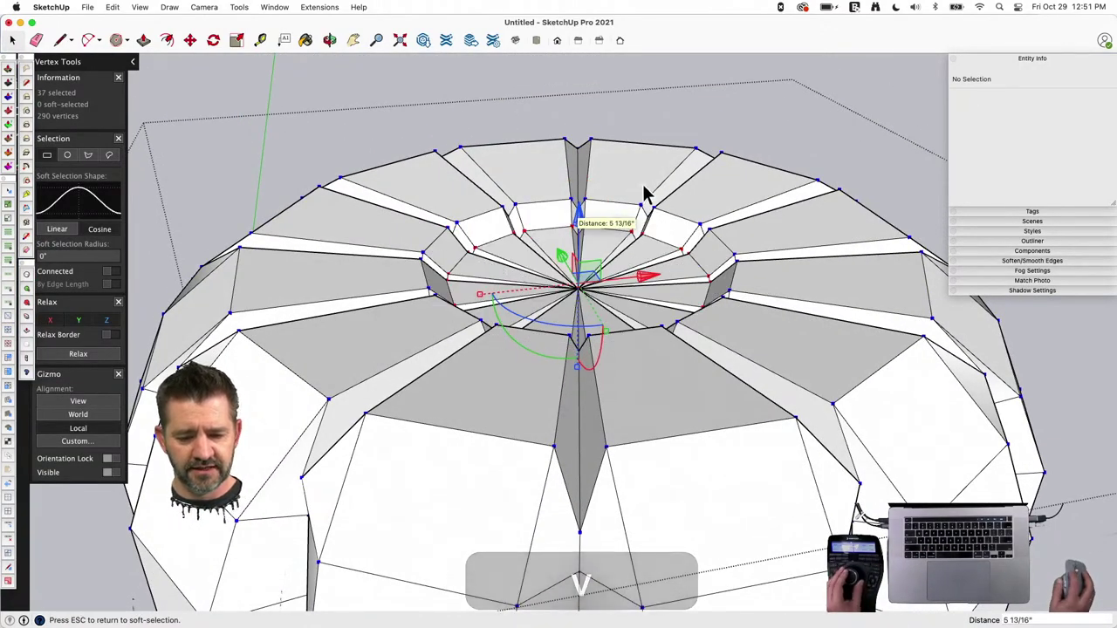
middle_drag(643, 189, 766, 218)
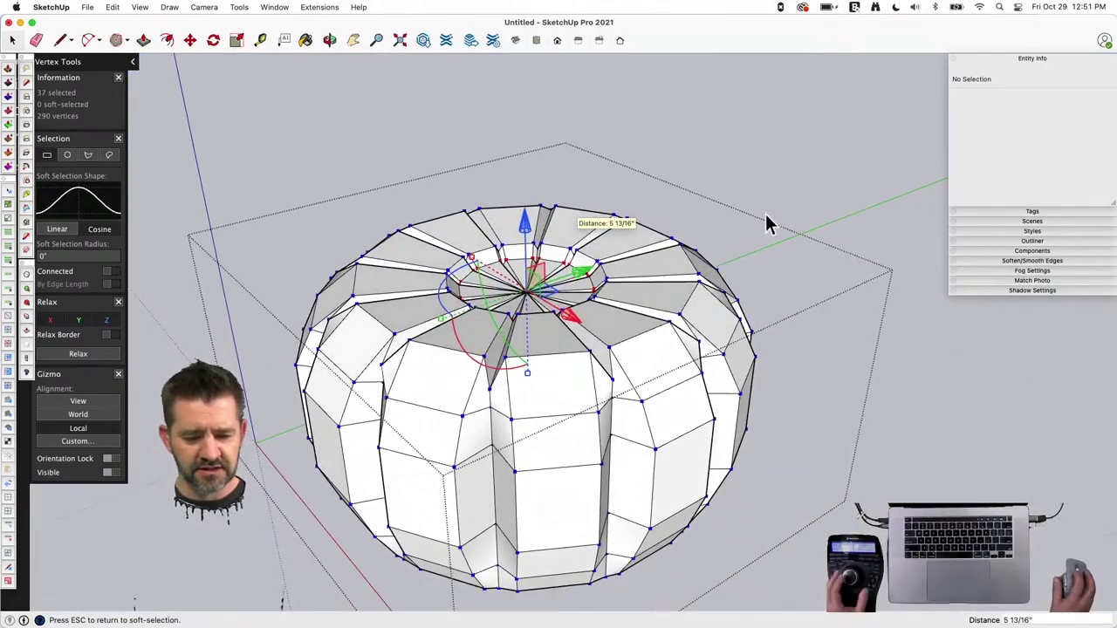
Subdivide the pumpkin into a smooth shape and close its group.
key(u)
key(space)
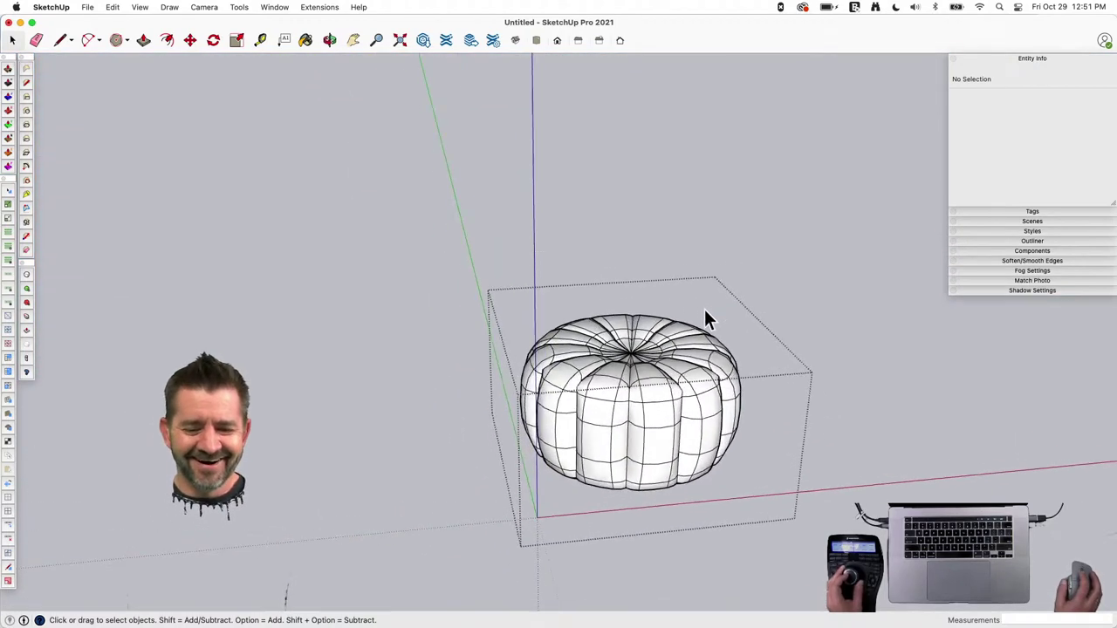
click(754, 165)
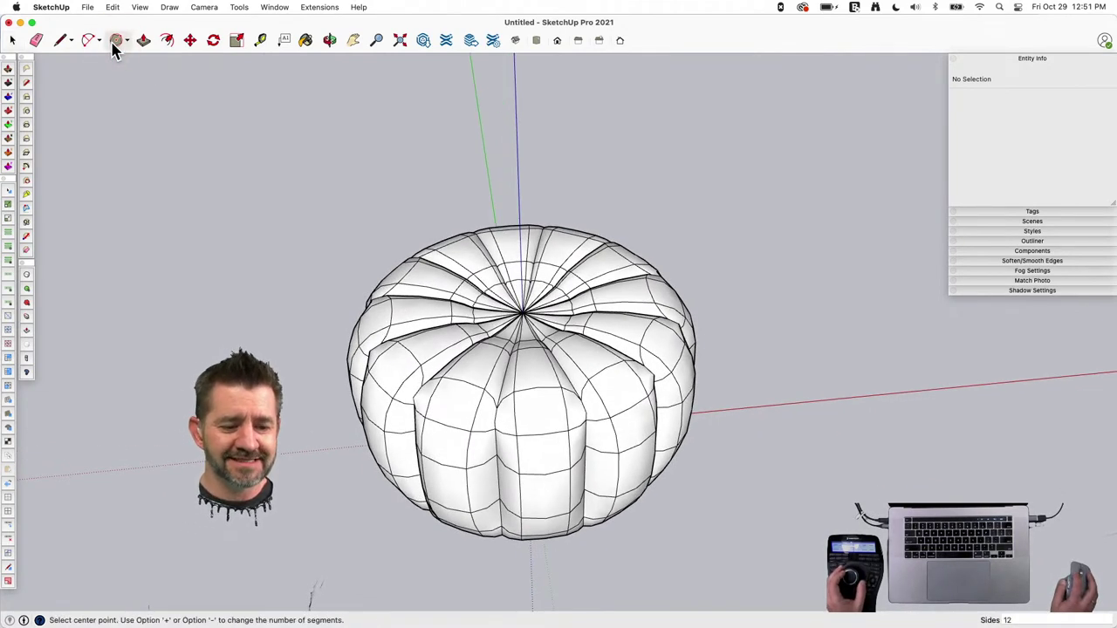
Draw a horizontal 7-sided polygon on the open ground beside the pumpkin.
drag(119, 48, 154, 145)
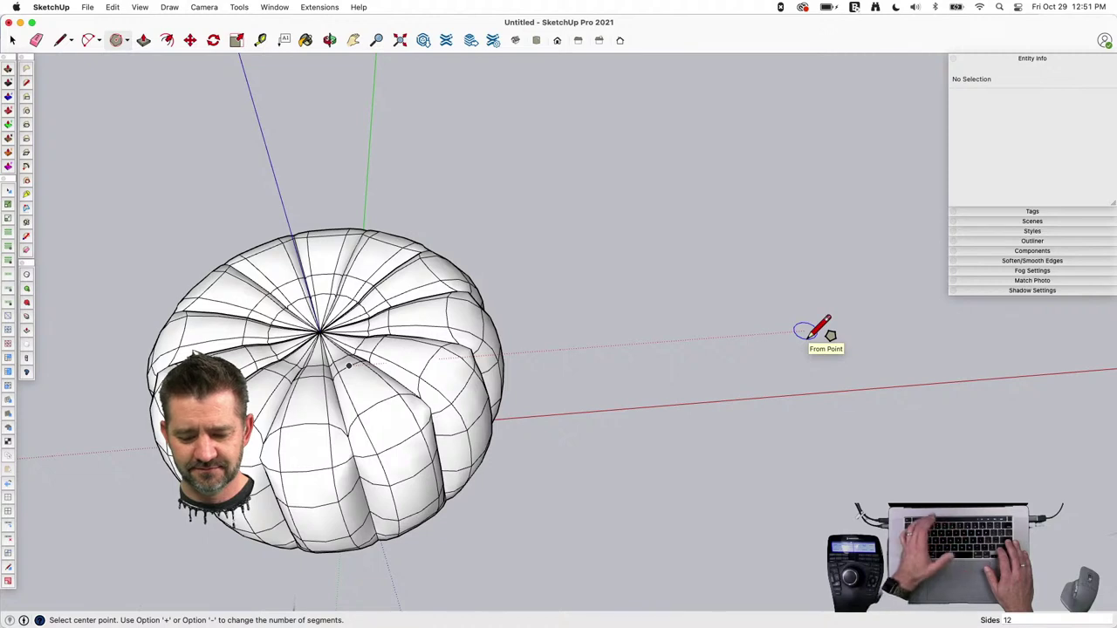
key(Return)
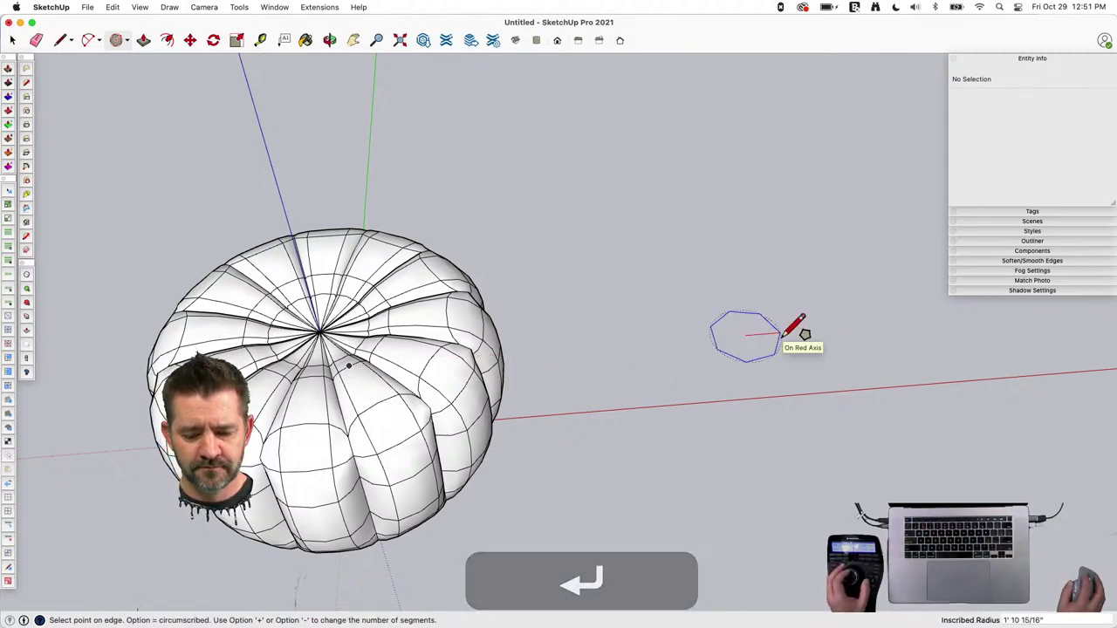
click(773, 332)
Push/Pull the 7-sided polygon up about 1' 4 3/8" into a short prism.
key(p)
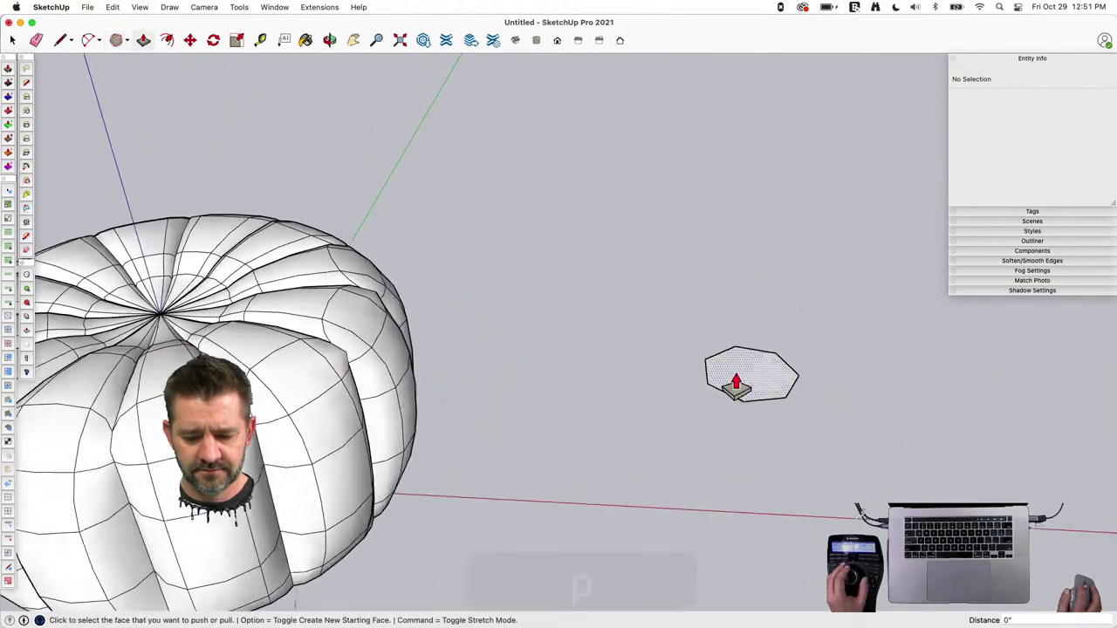
click(741, 400)
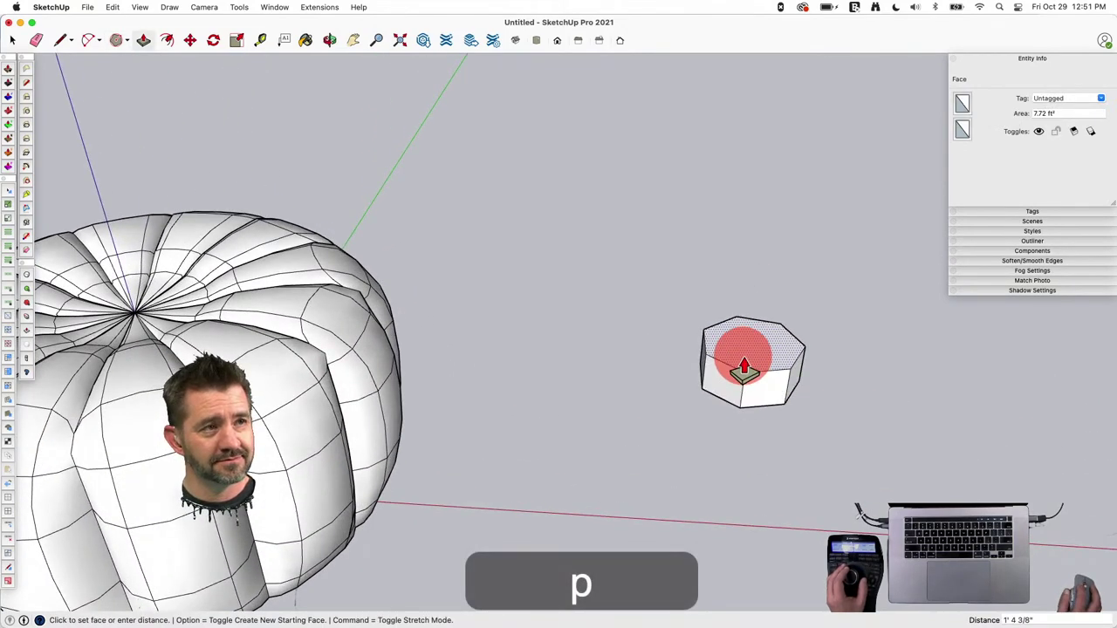
click(744, 370)
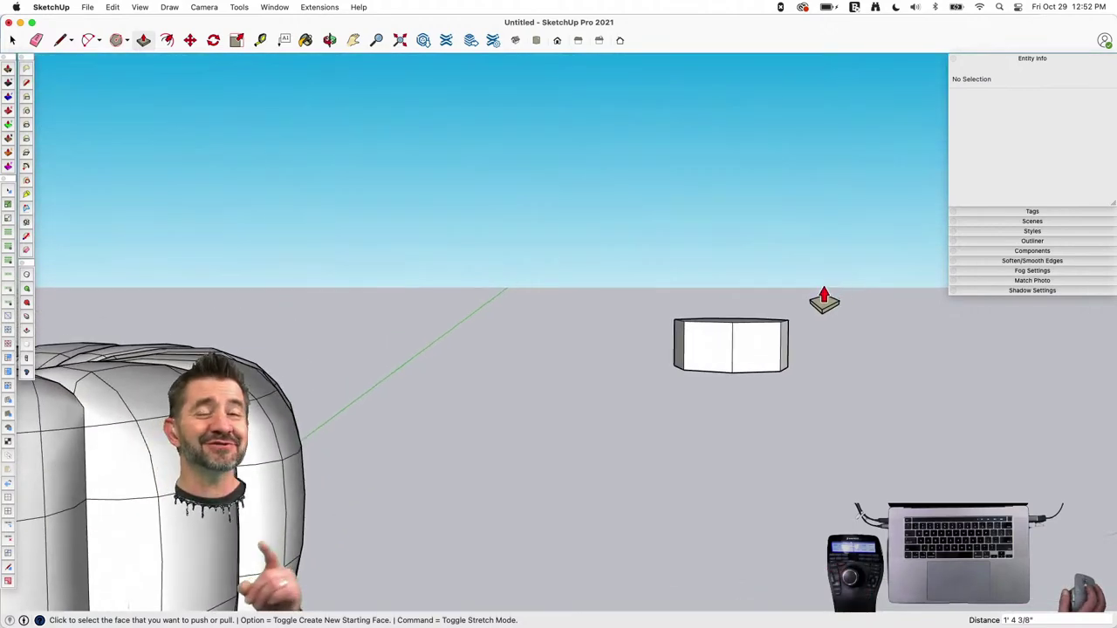
middle_drag(823, 297, 802, 314)
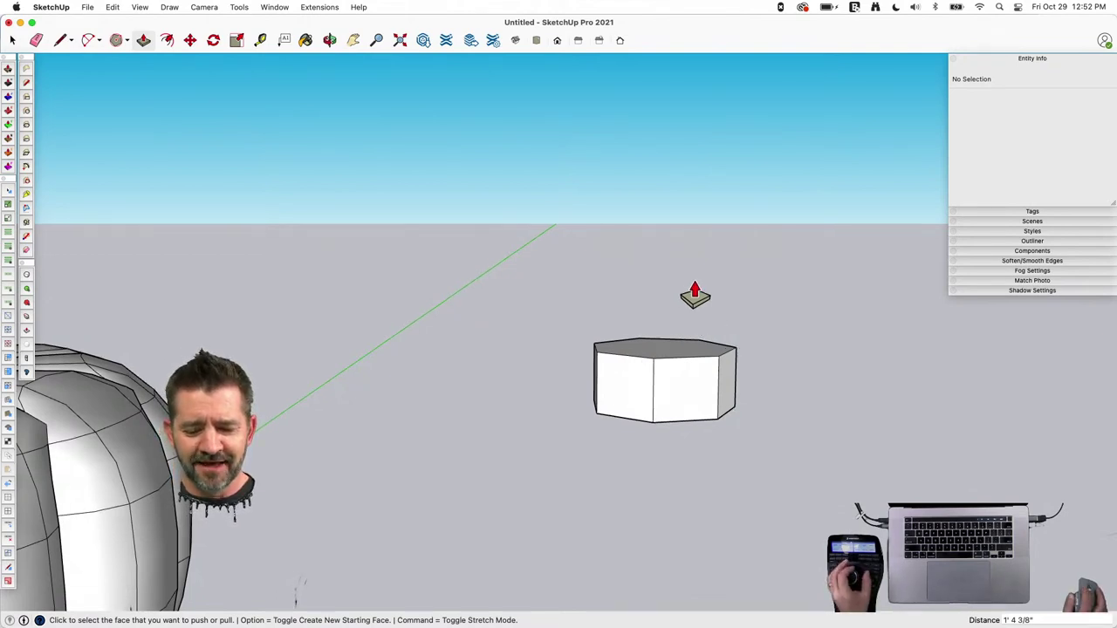
Scale the top face's vertices inward on the 7-sided prism to about 0.83 with Vertex Tools.
key(space)
click(669, 356)
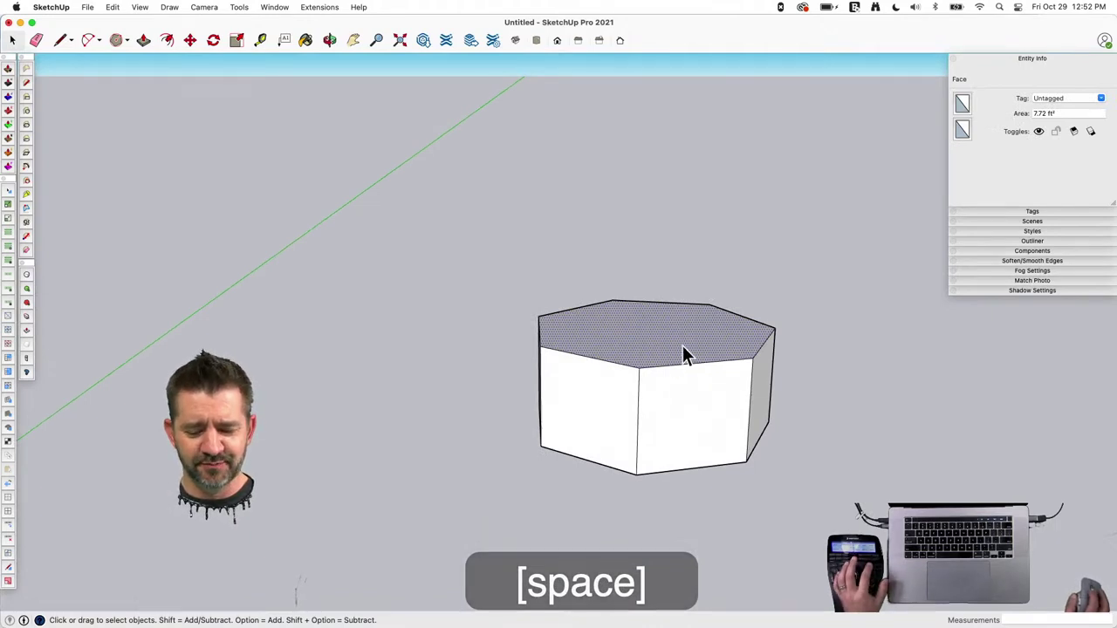
key(v)
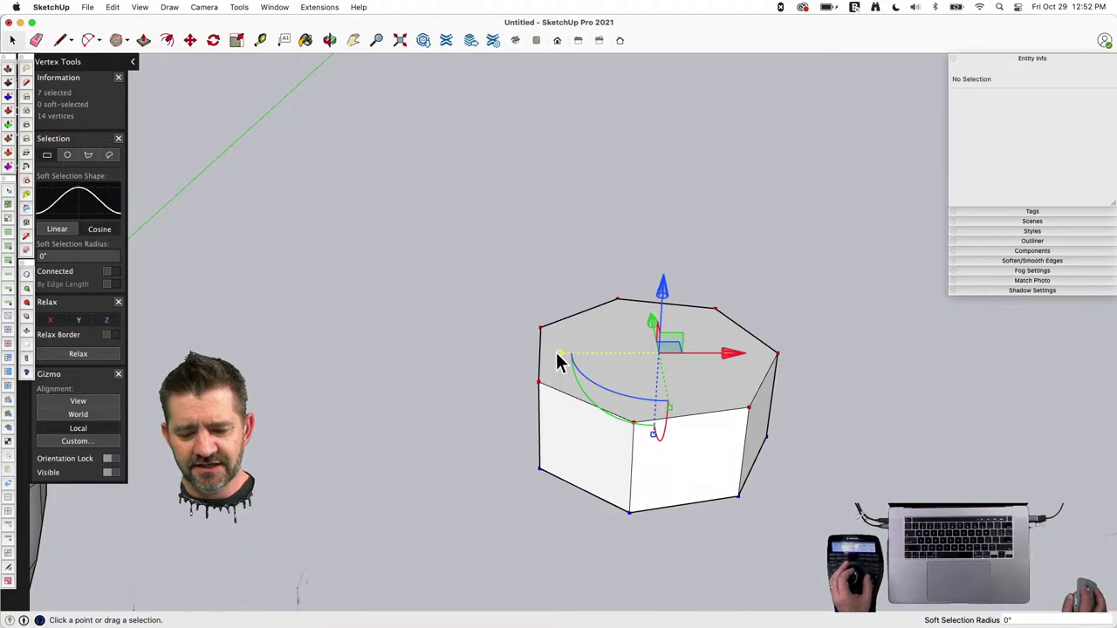
drag(569, 360, 591, 373)
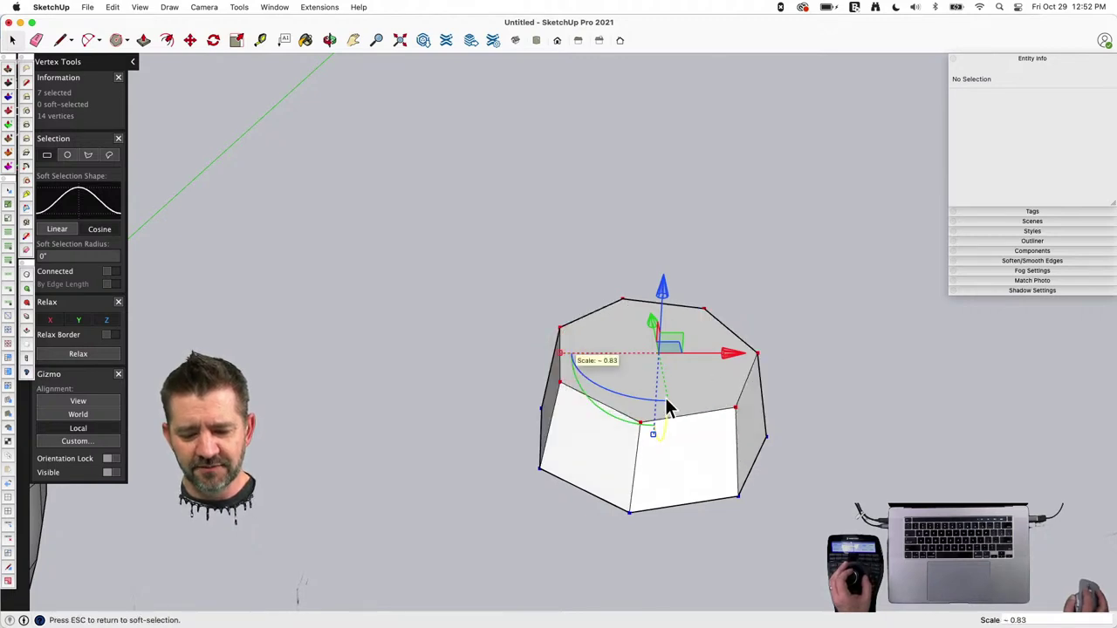
Rotate the top vertices of the 7-sided prism about the green axis to tilt its top face.
drag(669, 408, 713, 371)
key(Escape)
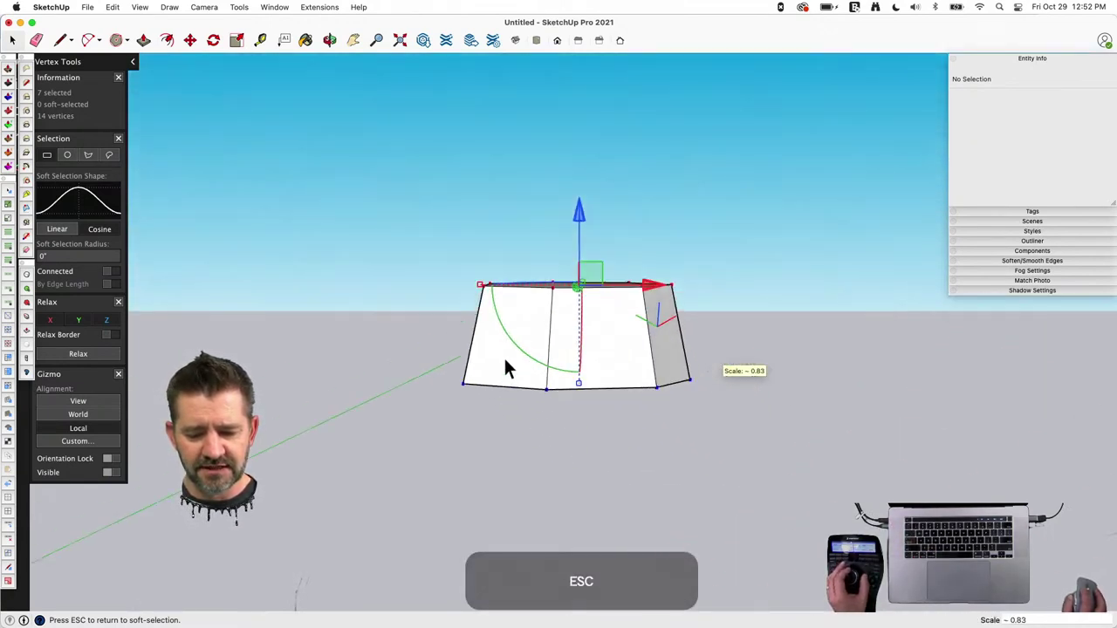
mouse_move(519, 353)
mouse_down()
mouse_move(509, 339)
mouse_move(513, 349)
mouse_up()
Push/Pull the tilted top face outward to add a second segment to the stem, and select the new top face.
key(p)
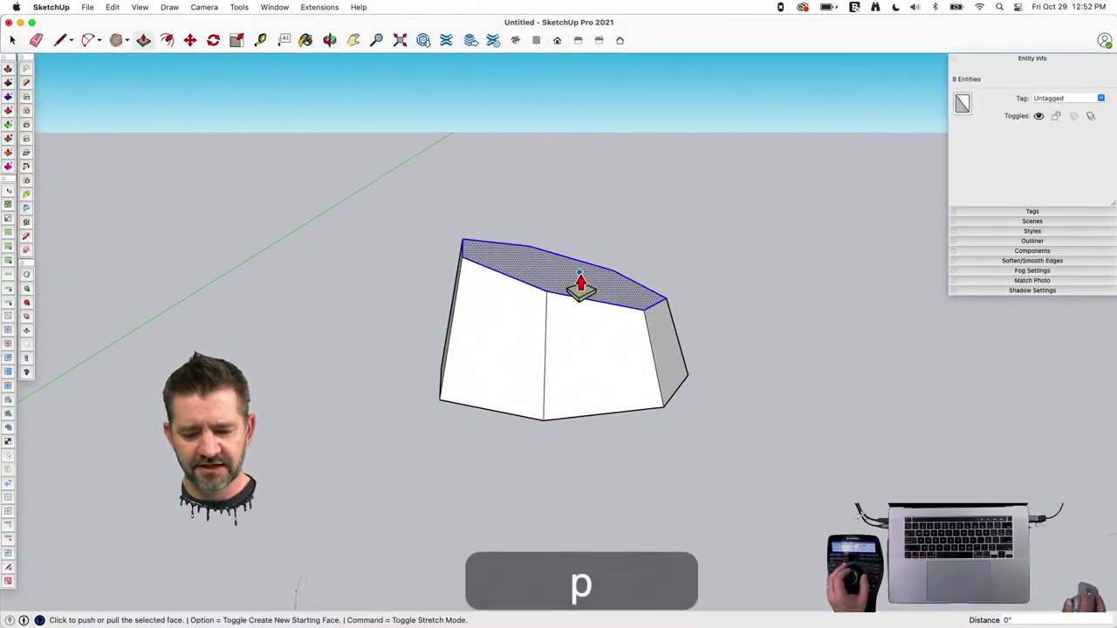
drag(581, 289, 619, 206)
key(space)
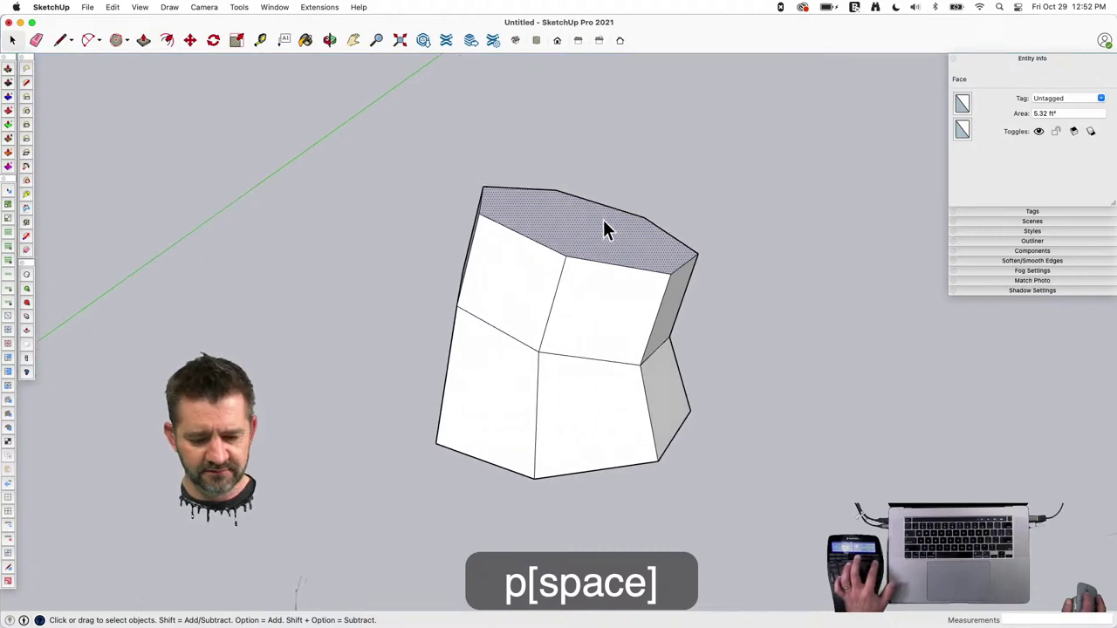
Scale the stem's top vertices inward to about 0.80 with Vertex Tools, and rotate them 15 degrees to tilt the face further.
key(v)
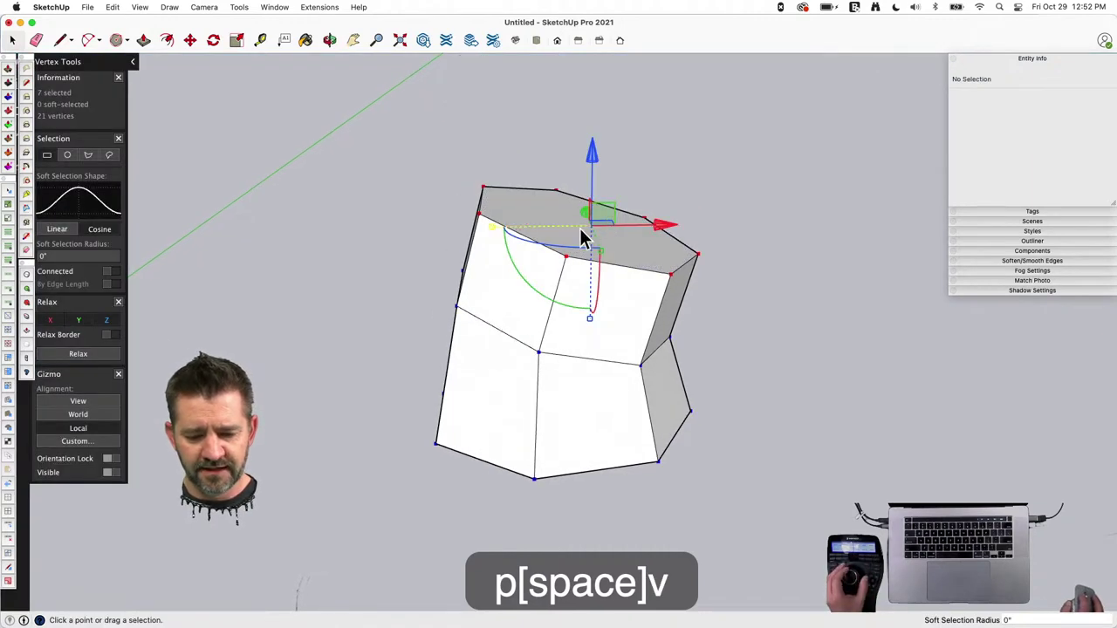
middle_drag(582, 236, 561, 340)
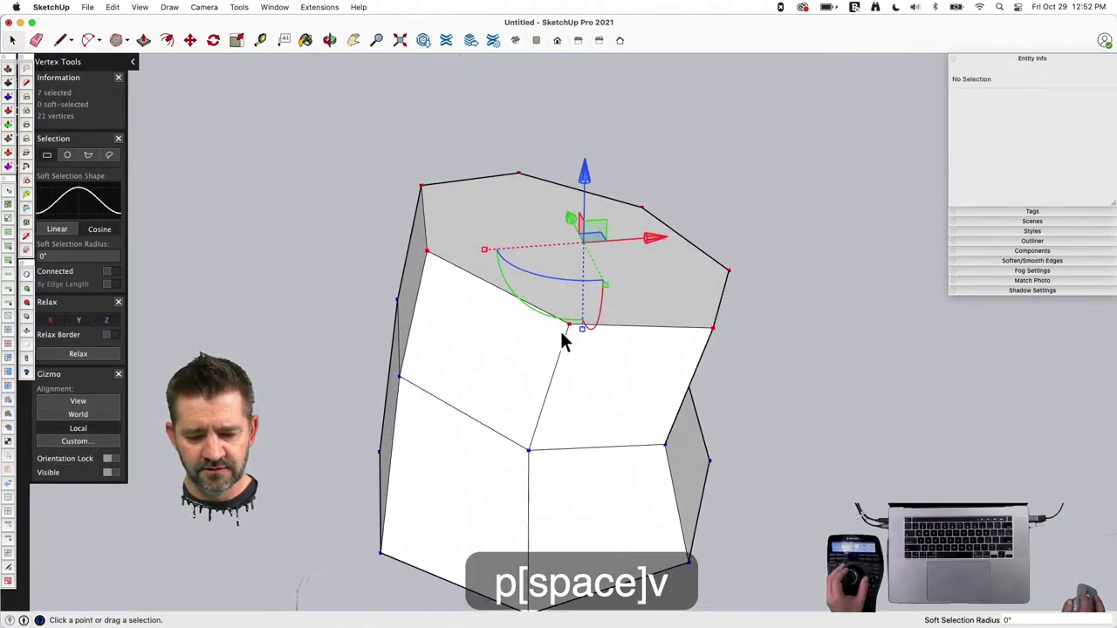
click(610, 288)
middle_drag(596, 282, 620, 274)
drag(612, 262, 612, 247)
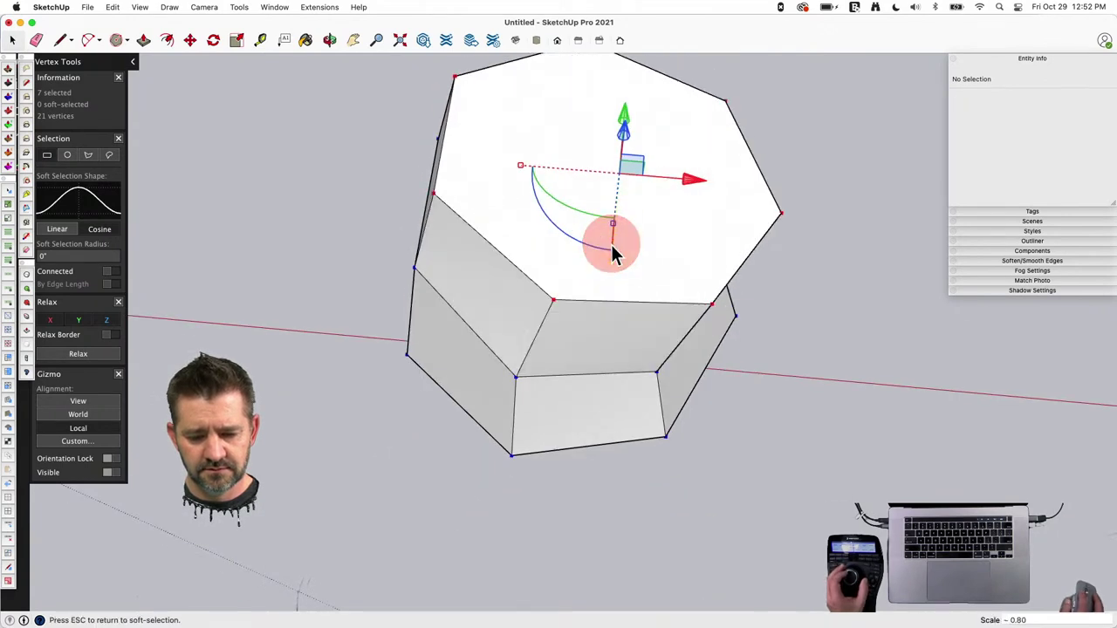
drag(519, 165, 537, 167)
drag(481, 348, 468, 333)
Push/Pull the tilted top face outward to add a third segment to the stem, and select the new top face.
key(p)
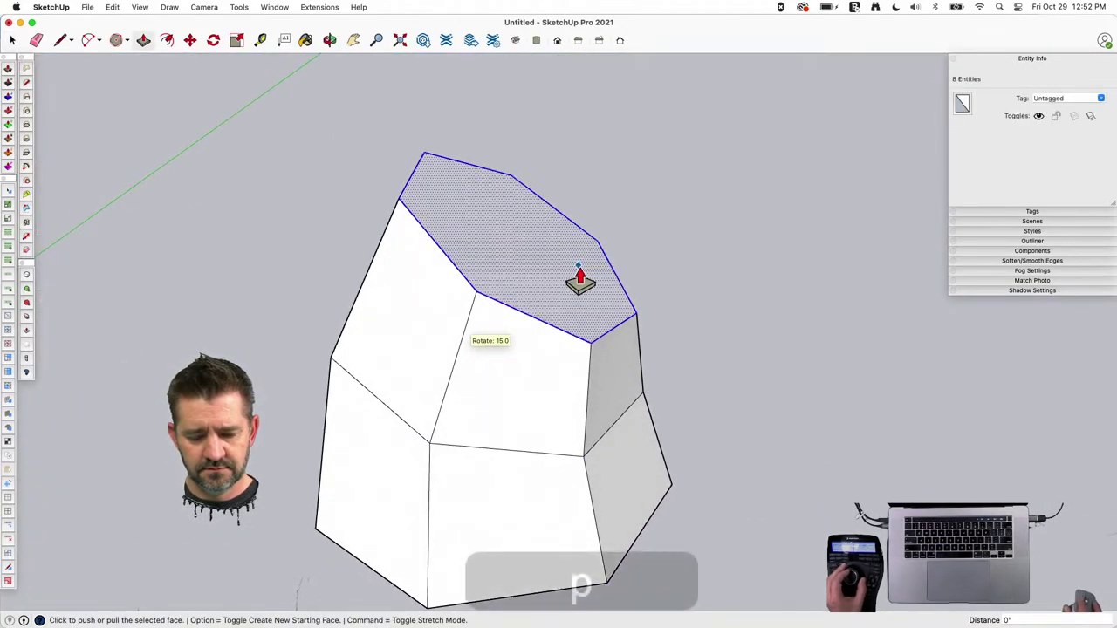
drag(579, 272, 660, 185)
key(space)
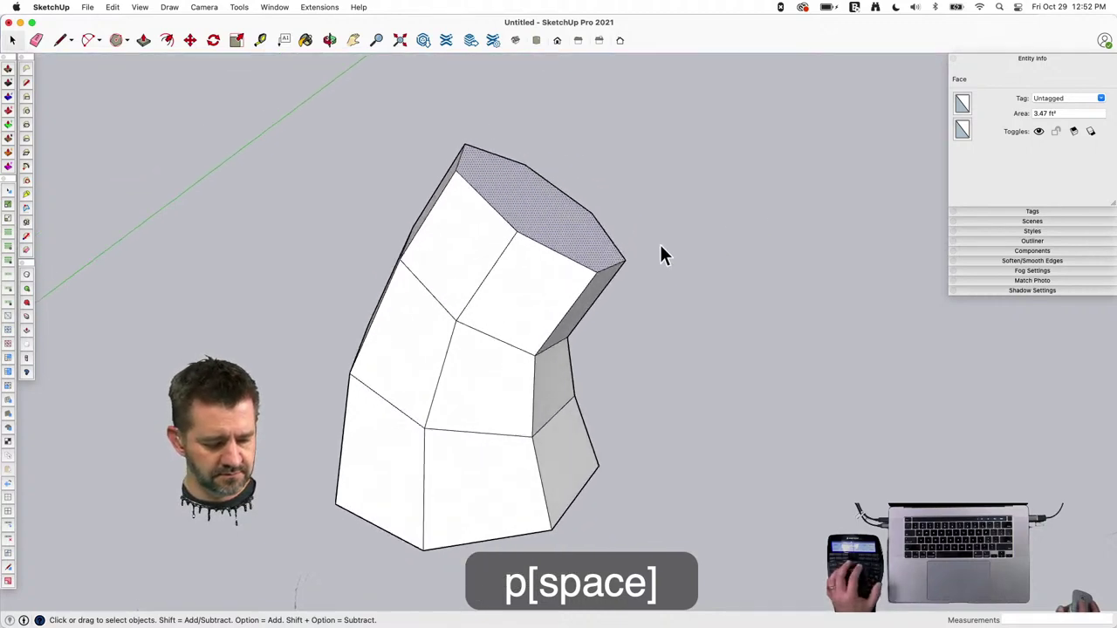
click(542, 242)
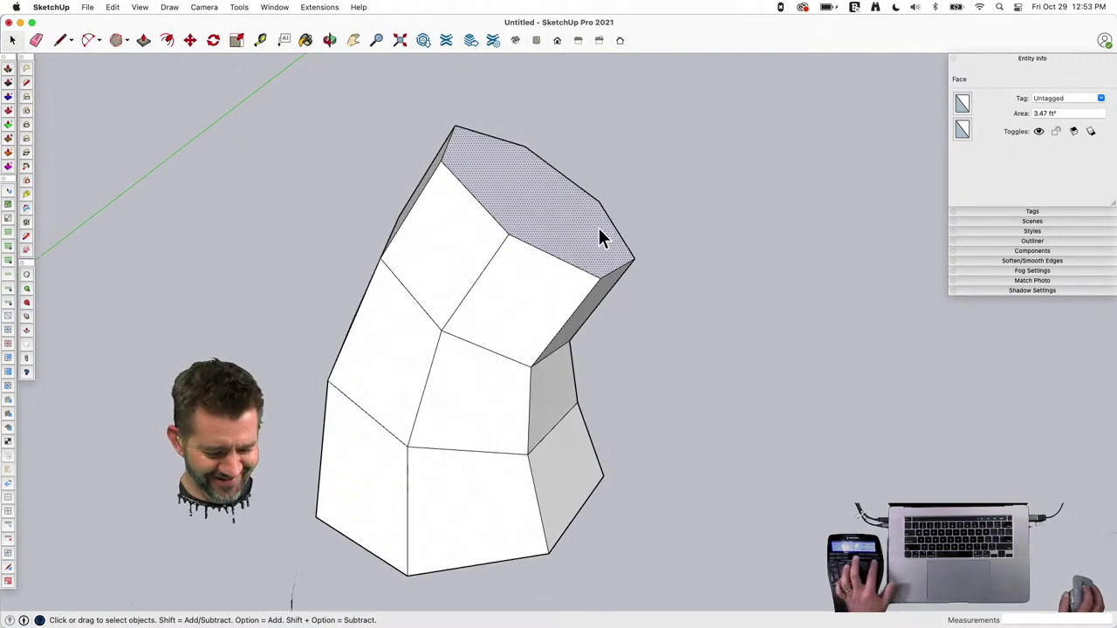
Rotate the top vertices another 15 degrees with Vertex Tools, and Push/Pull the top face outward into a fourth stem segment.
key(v)
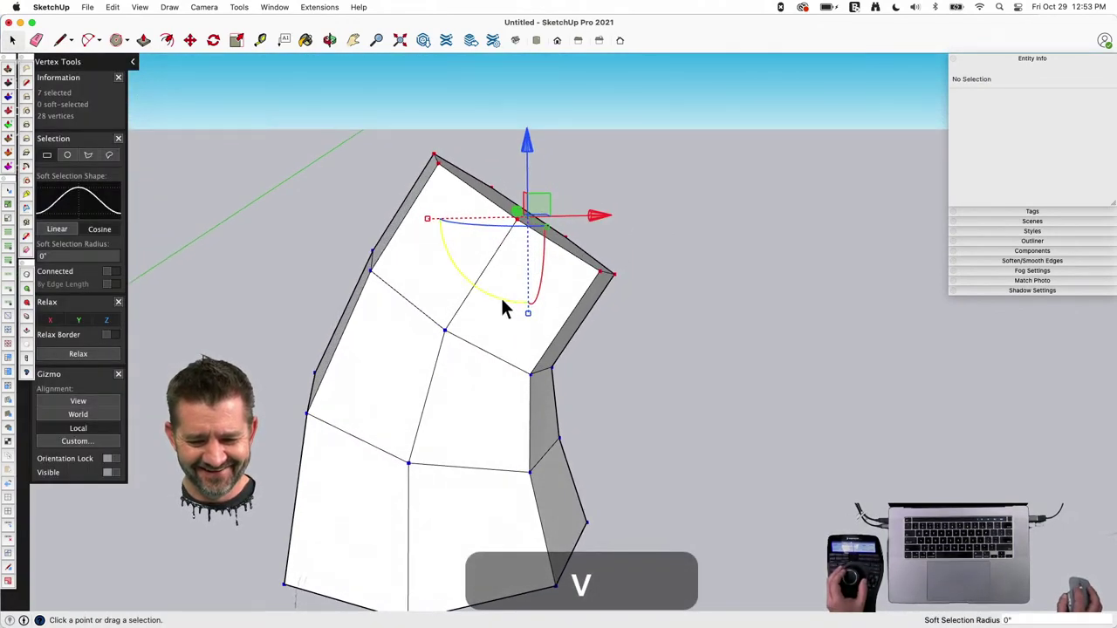
drag(502, 301, 480, 293)
key(p)
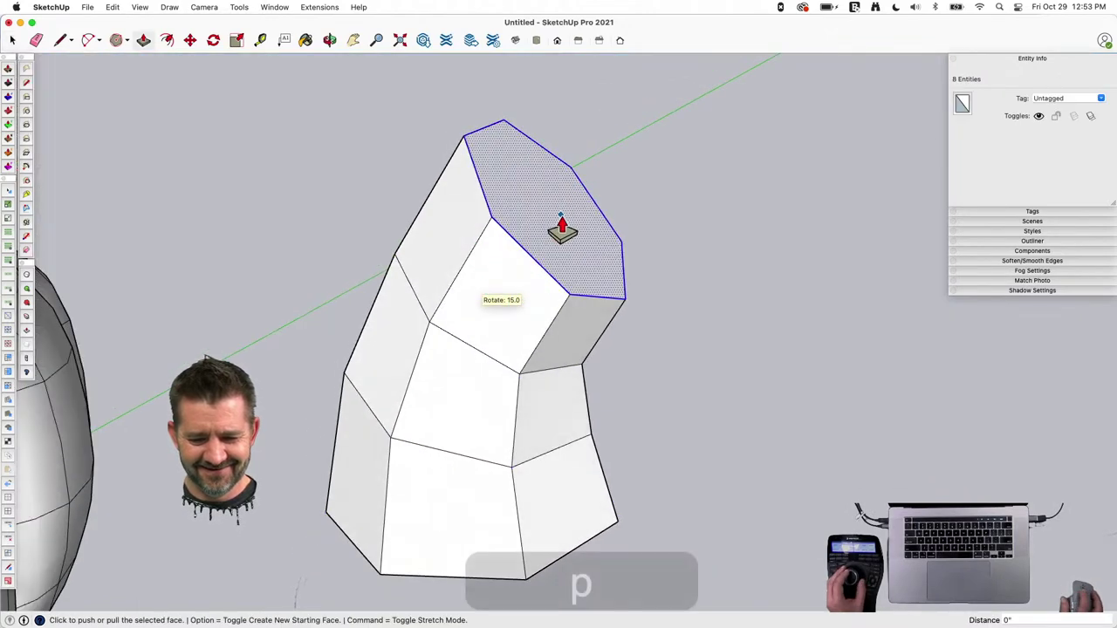
drag(561, 229, 677, 199)
key(space)
click(599, 231)
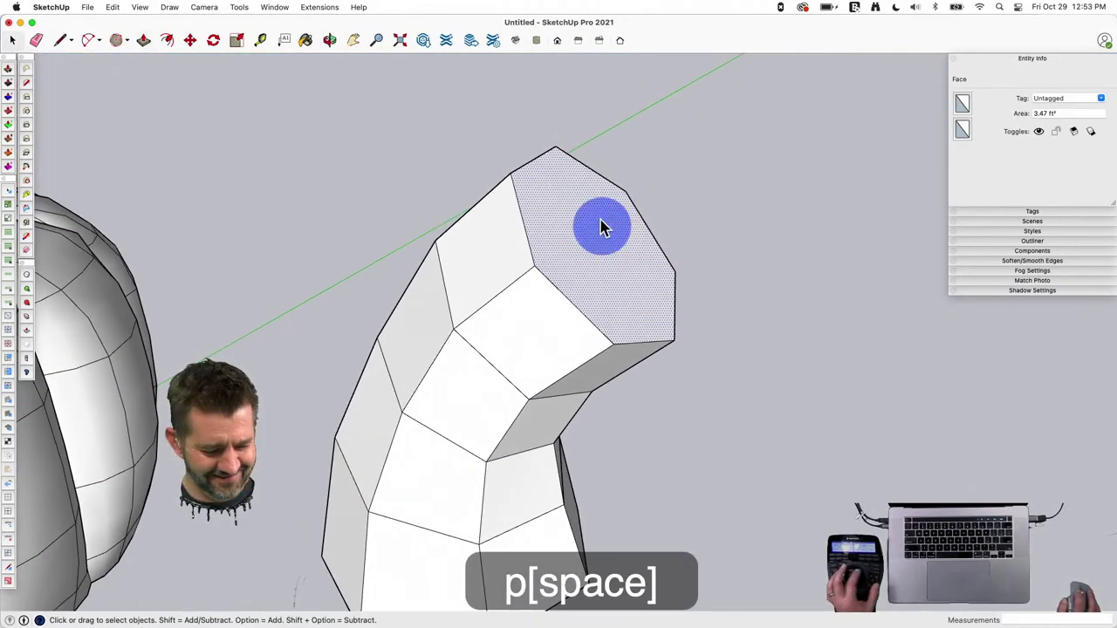
Scale the vertices of the stem's end face inward along two axes to about 0.73 with Vertex Tools.
right_click(601, 226)
click(567, 241)
key(v)
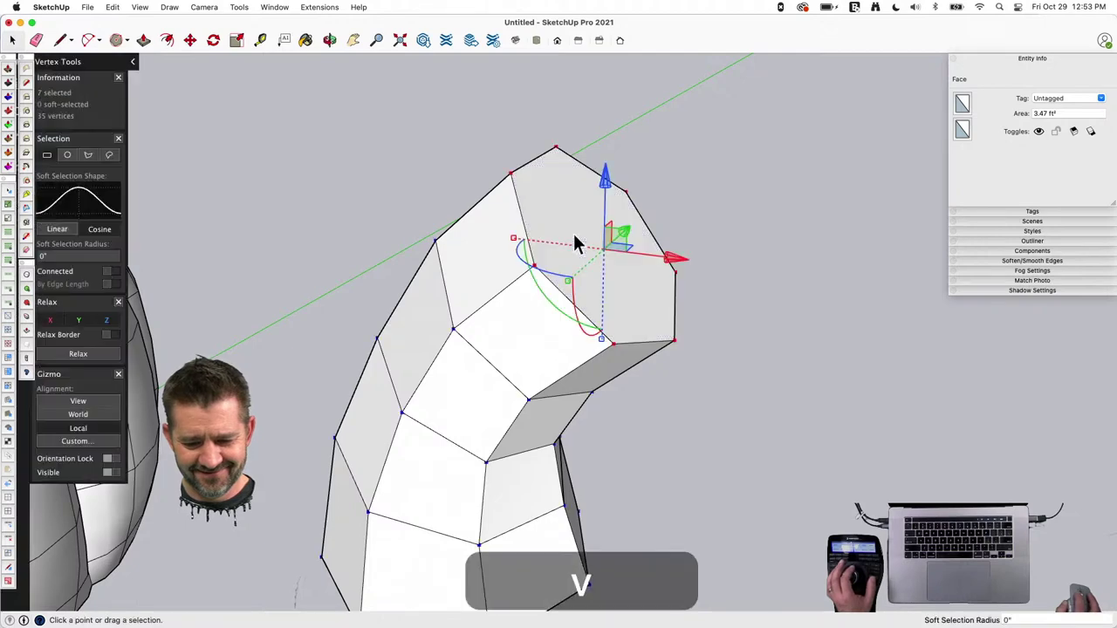
middle_drag(602, 349, 651, 361)
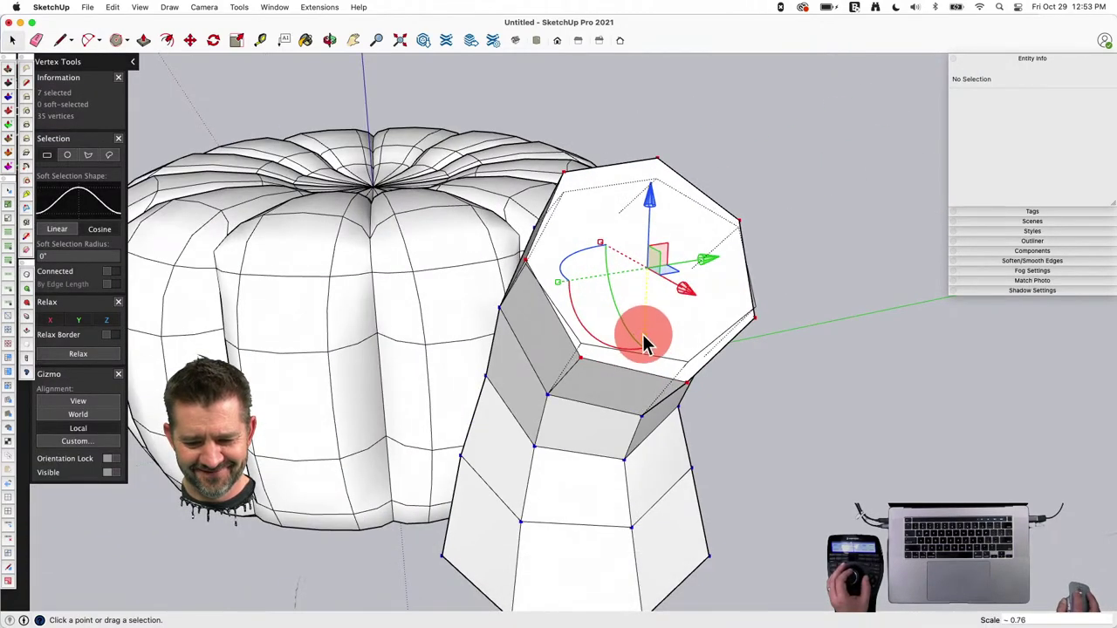
drag(644, 343, 565, 292)
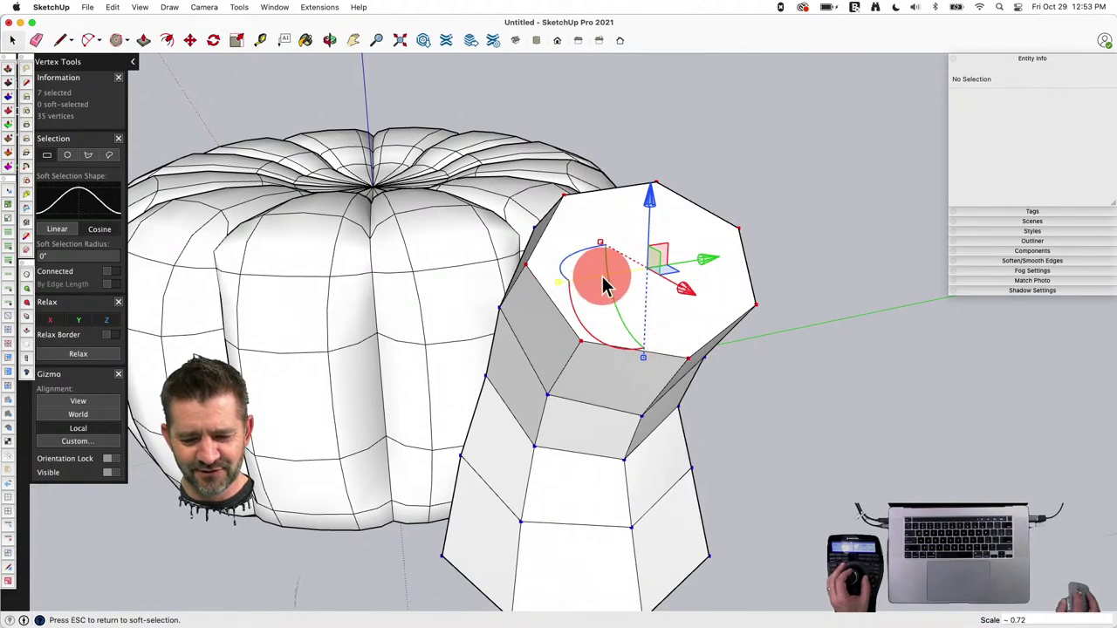
mouse_move(569, 274)
mouse_down()
mouse_move(558, 281)
mouse_move(585, 274)
mouse_move(569, 276)
mouse_move(578, 279)
mouse_up()
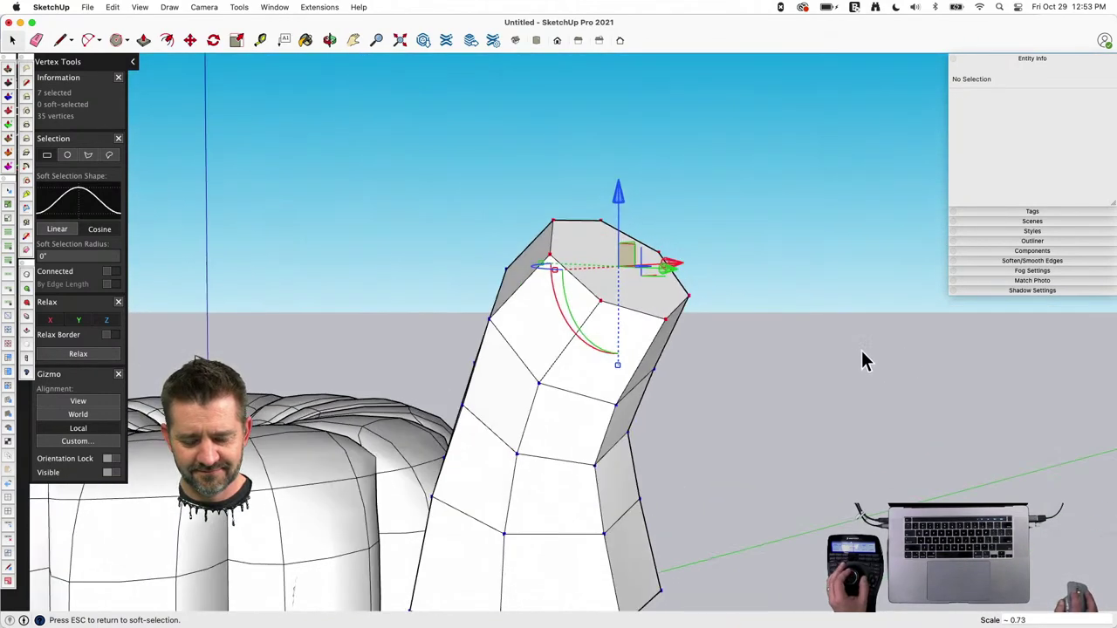
key(space)
Soften the edges of the whole stem at a 54-degree angle between normals, with Smooth Normals on and Soften coplanar off.
triple_click(556, 316)
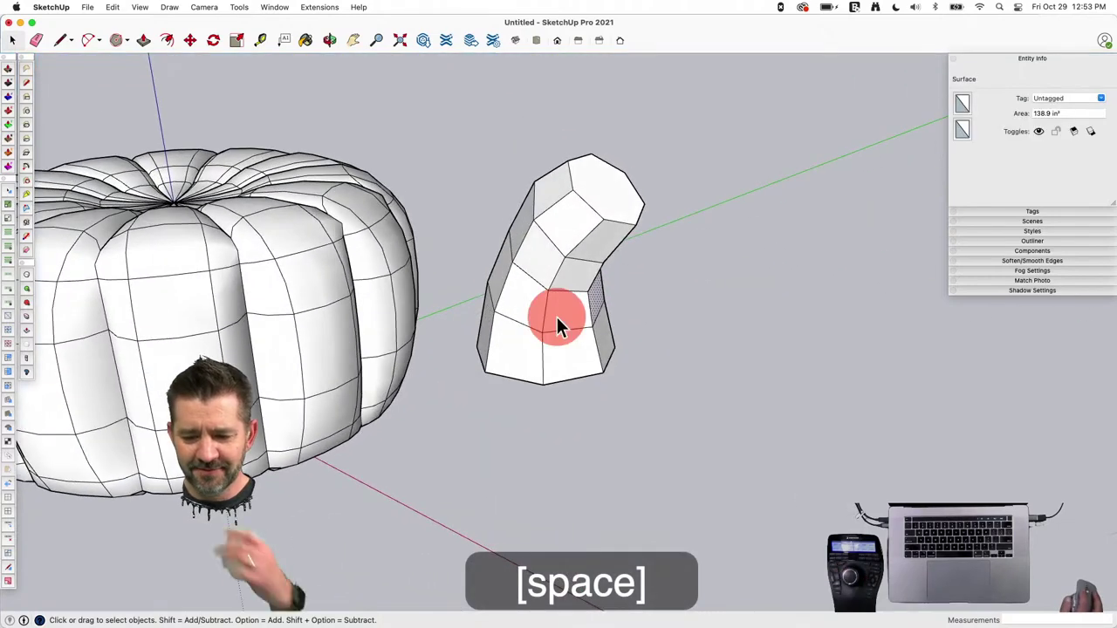
click(1032, 260)
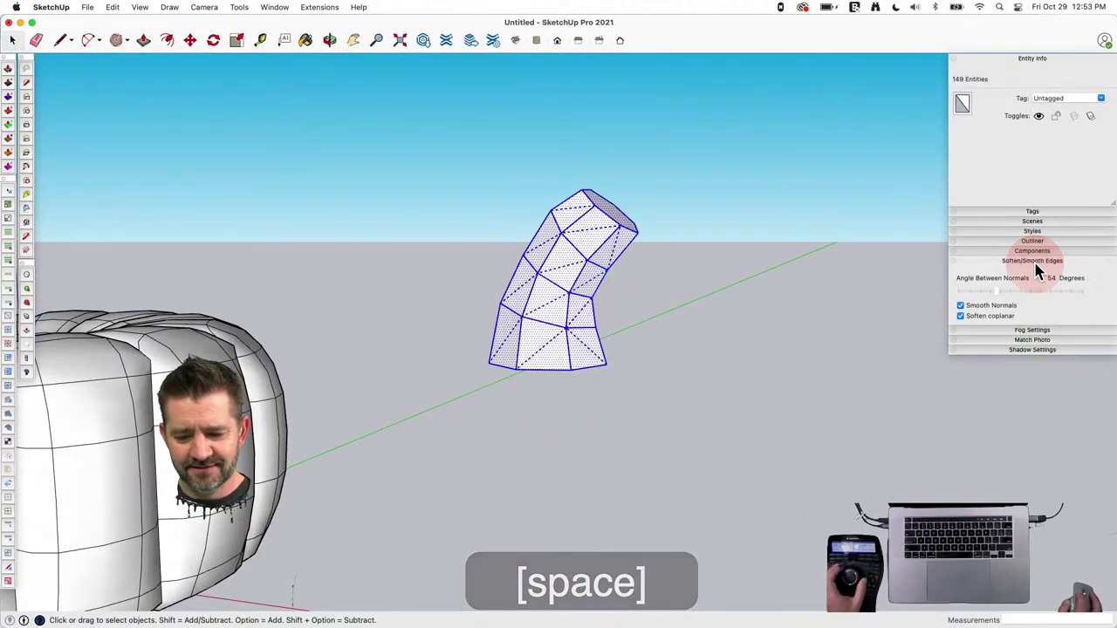
click(960, 305)
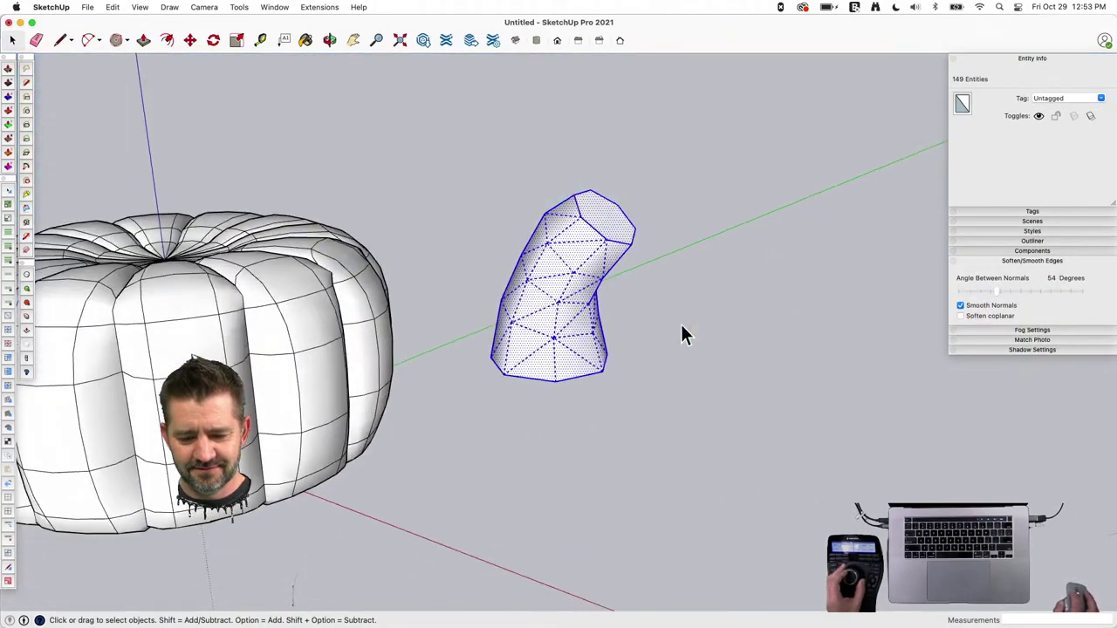
Move the whole stem by its base corner about 23' 3 5/16" onto the centre of the pumpkin's top.
click(614, 326)
key(m)
click(698, 367)
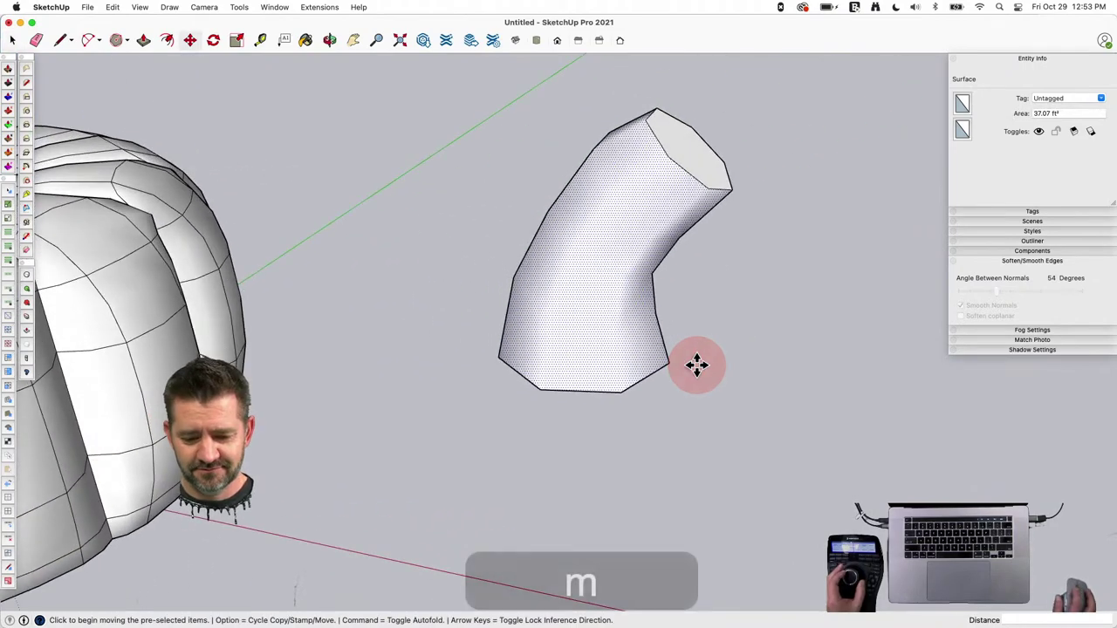
key(space)
click(566, 344)
key(m)
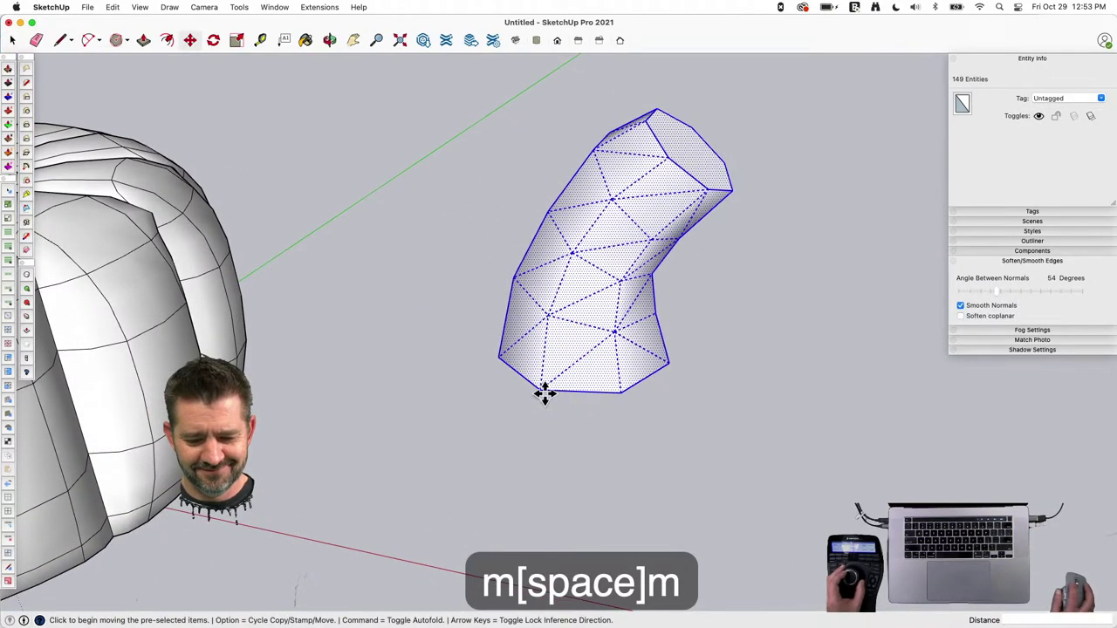
click(541, 390)
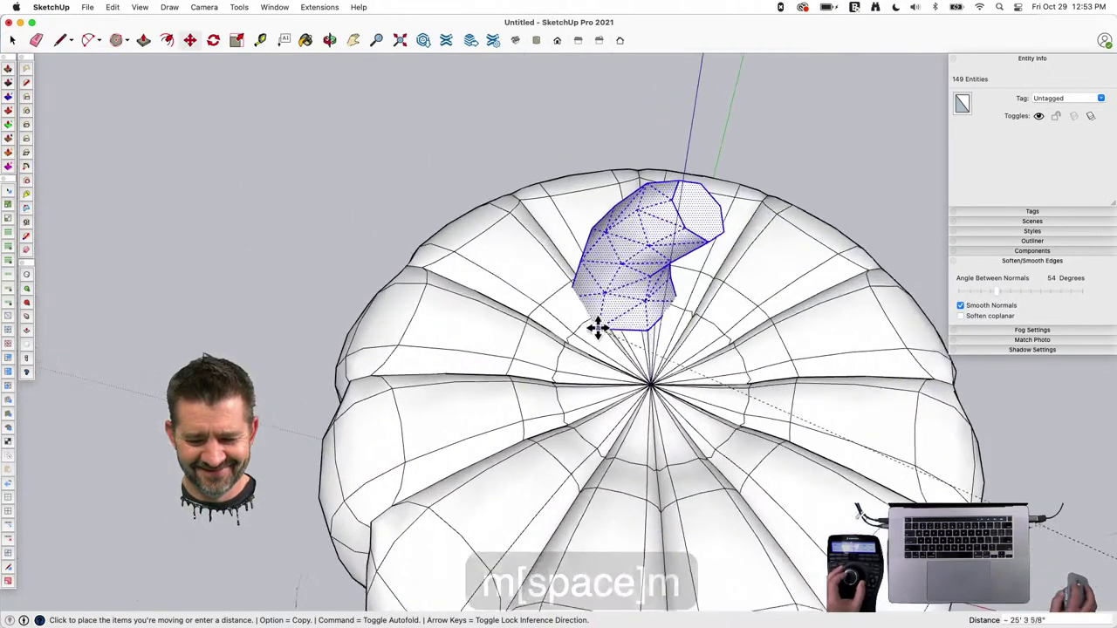
click(633, 419)
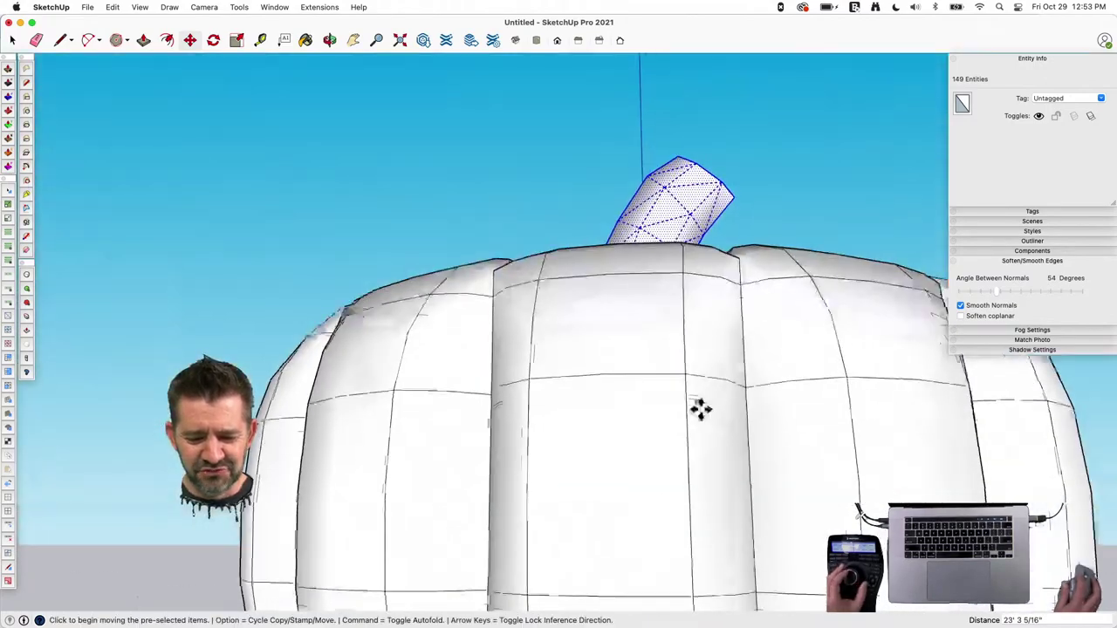
Lower the stem vertically so its base sits in the pumpkin's sunken top.
key(m)
click(871, 252)
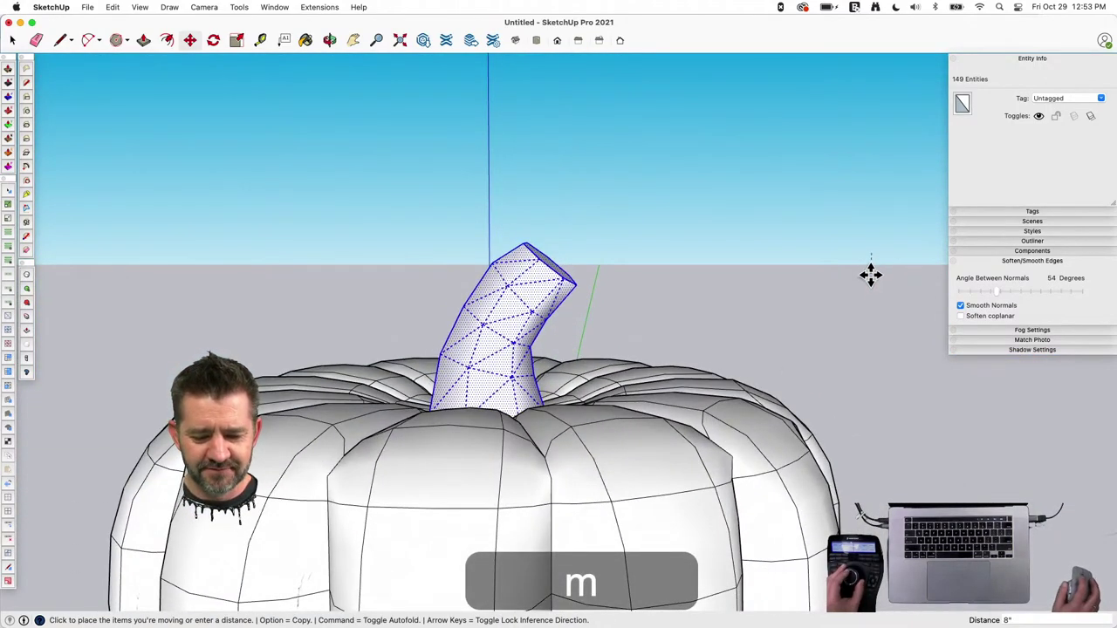
click(864, 284)
key(space)
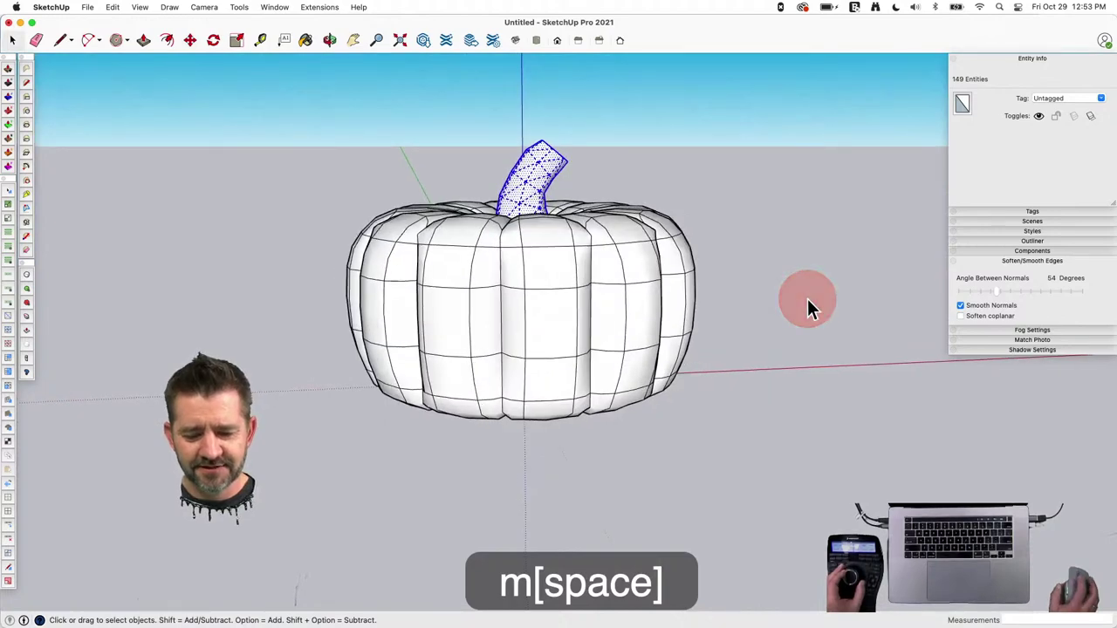
Soften all edges inside the pumpkin group at a 54-degree angle between normals, with Smooth Normals and Soften coplanar on.
triple_click(608, 387)
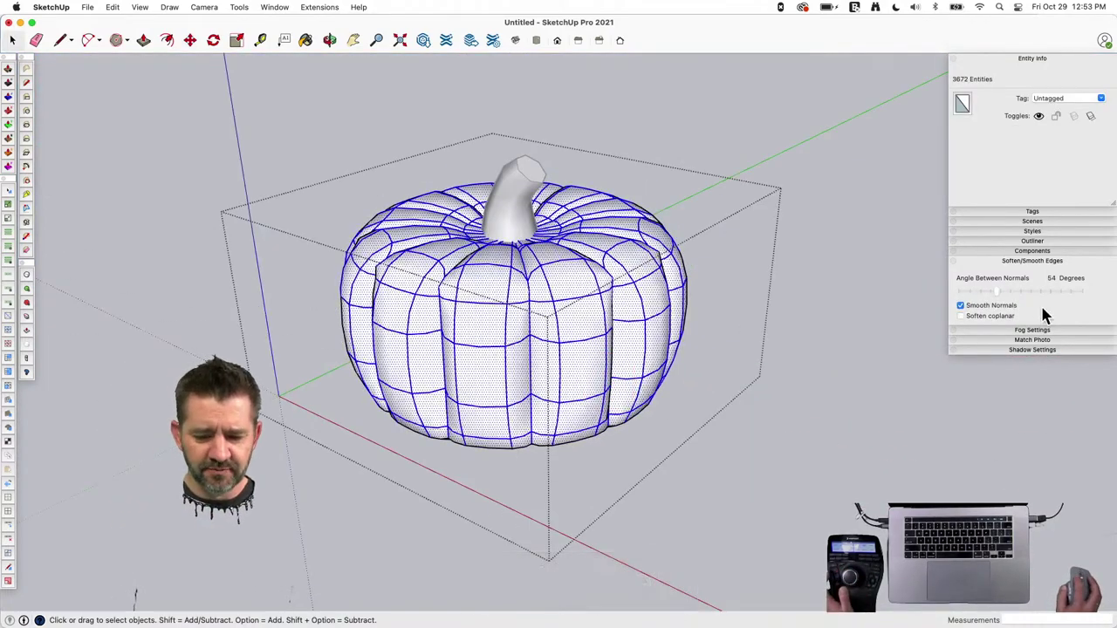
click(960, 316)
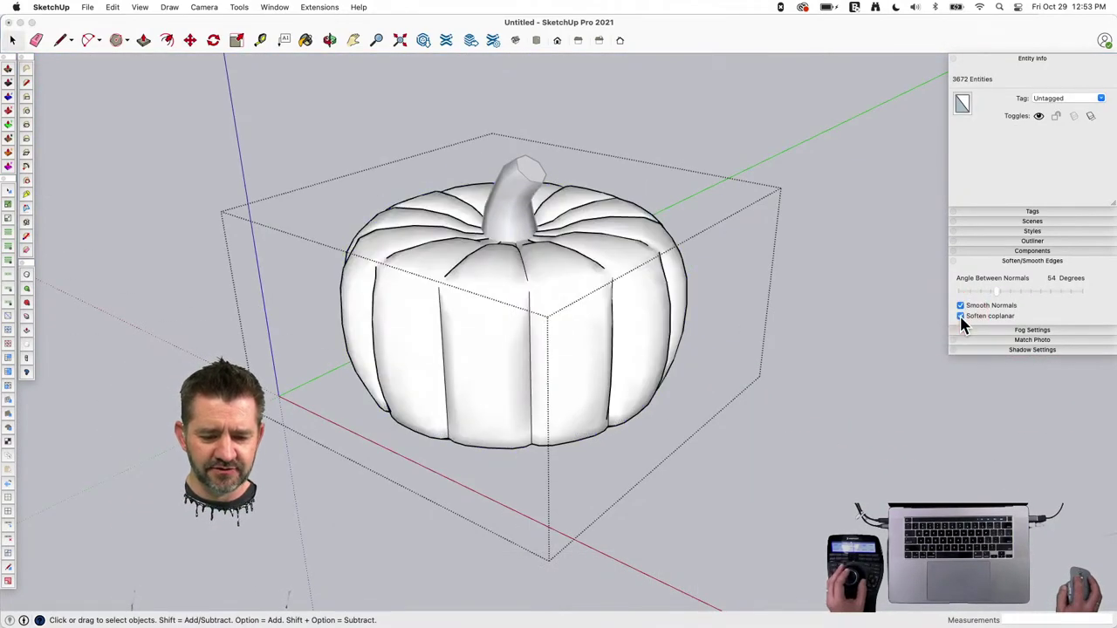
click(960, 316)
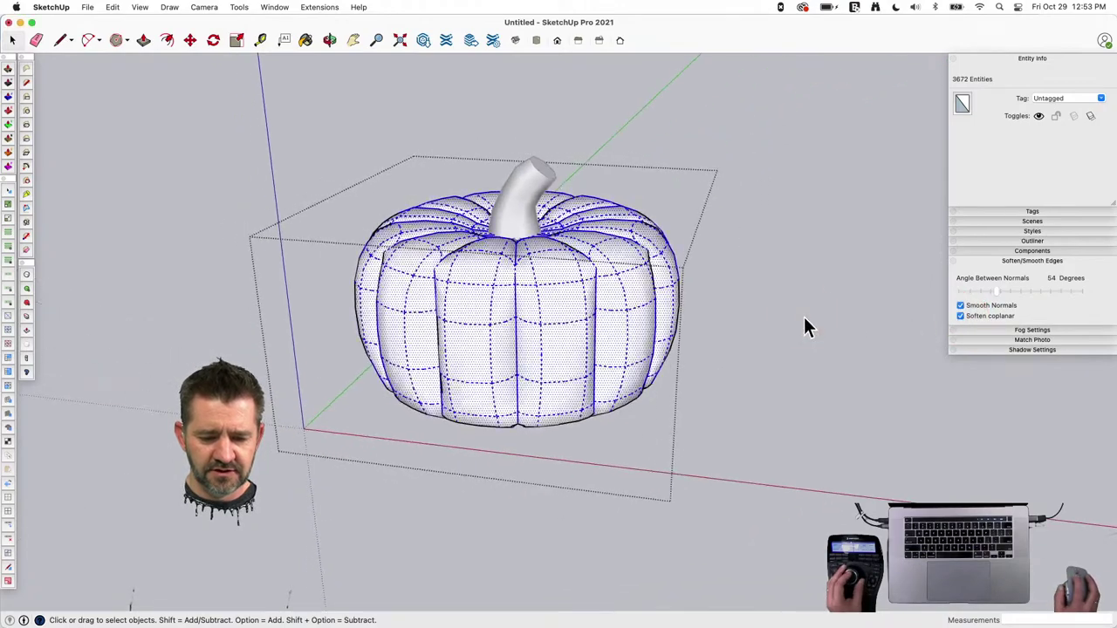
click(803, 315)
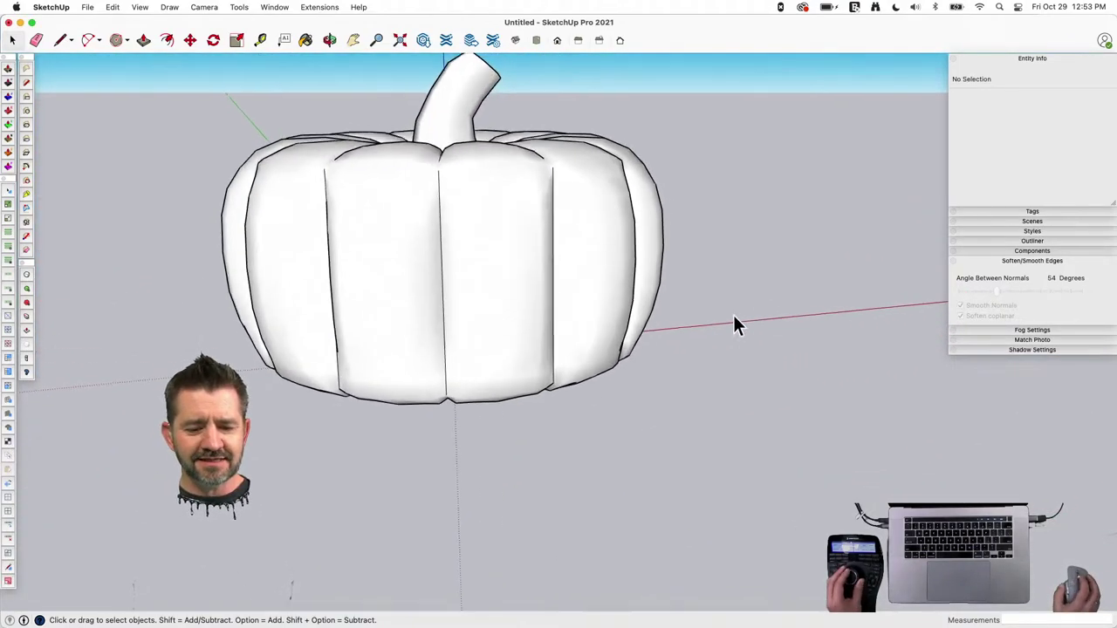
scroll(610, 218, up, 2)
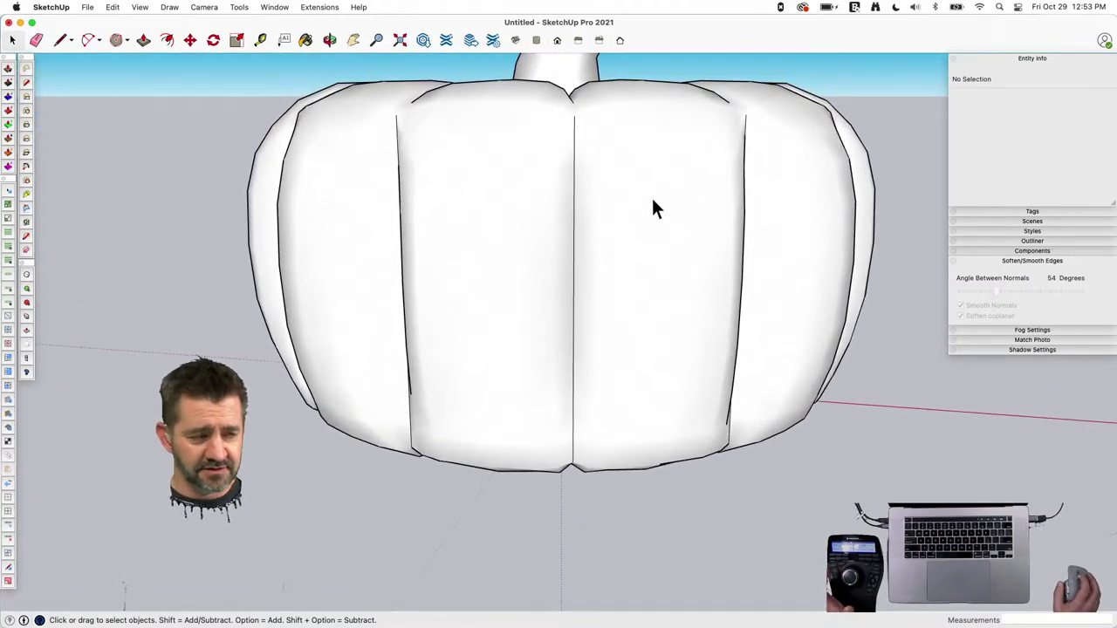
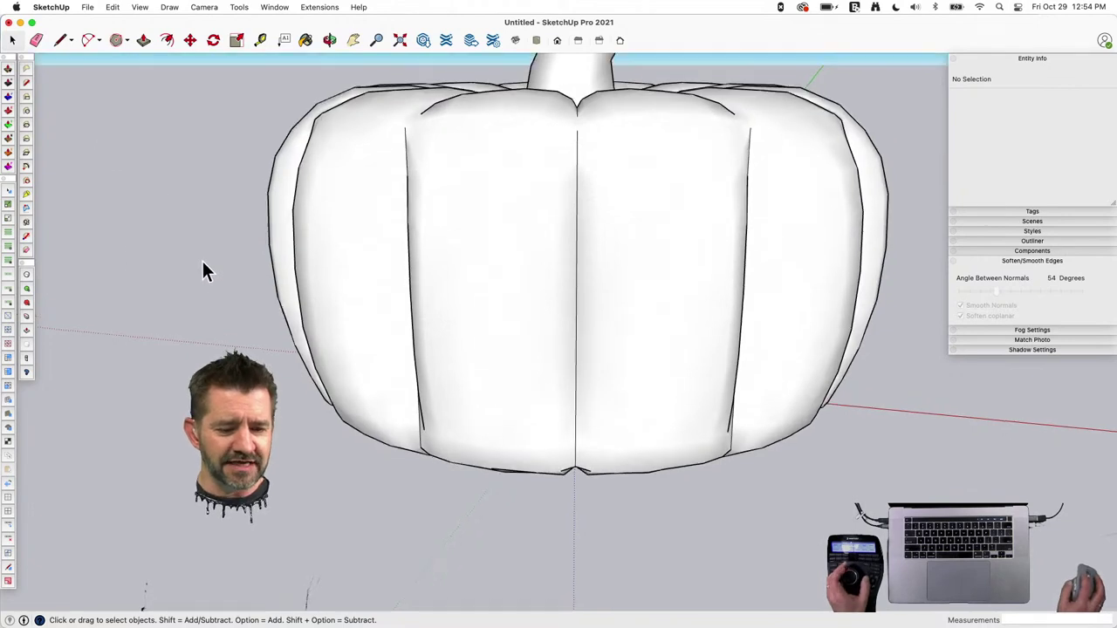
Inside the pumpkin group, draw a closed crescent outline opening downward on a front lobe with the FreeHand tool, and validate the drawing.
click(26, 70)
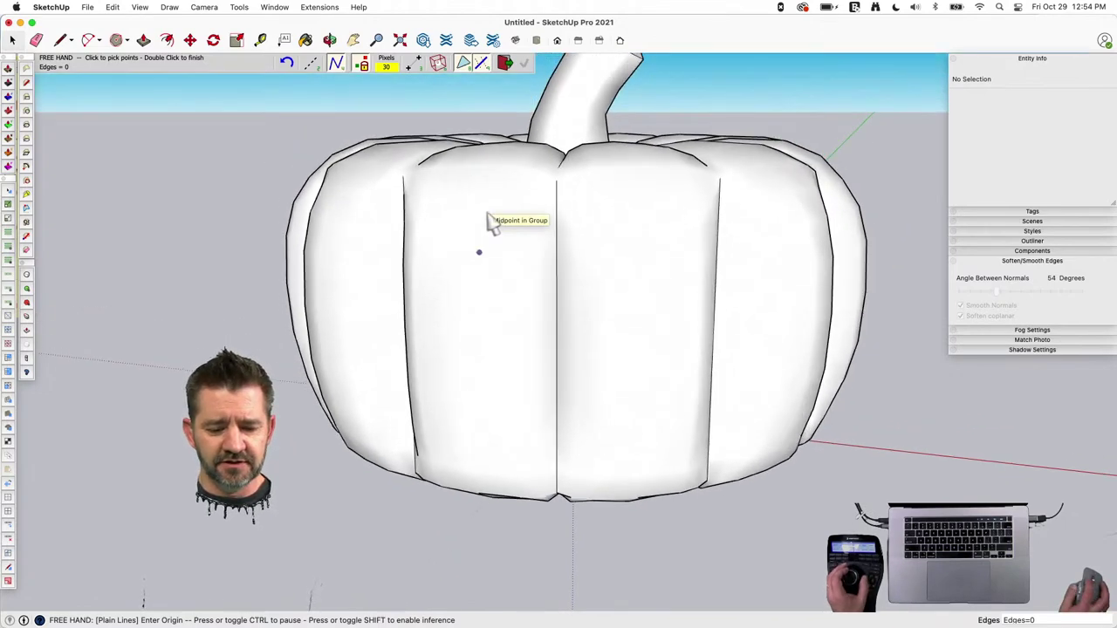
key(space)
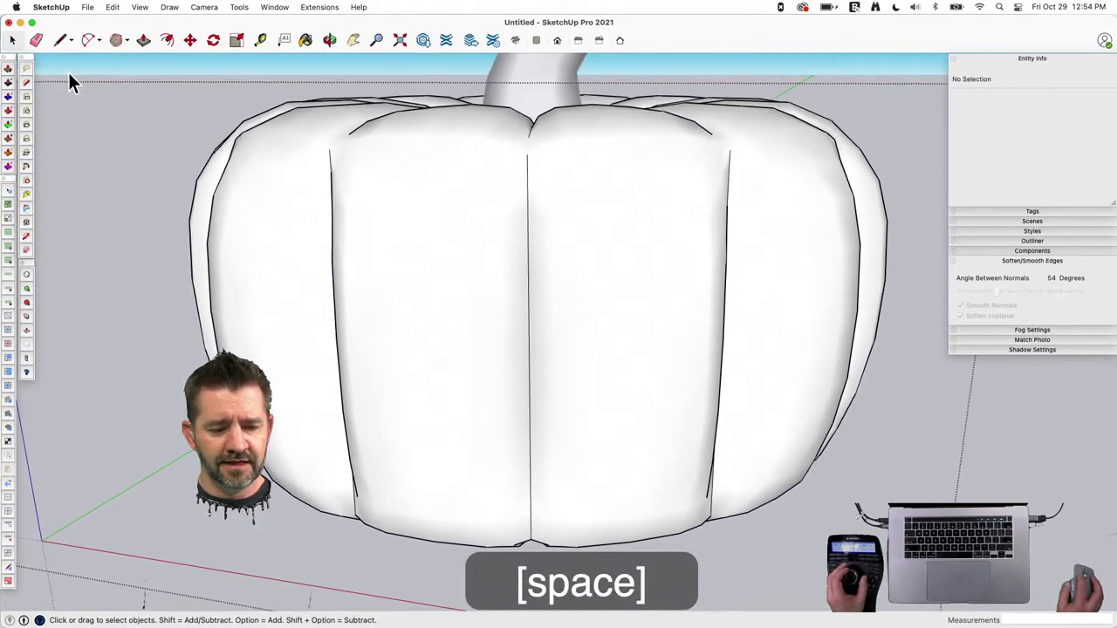
click(27, 70)
scroll(407, 231, up, 5)
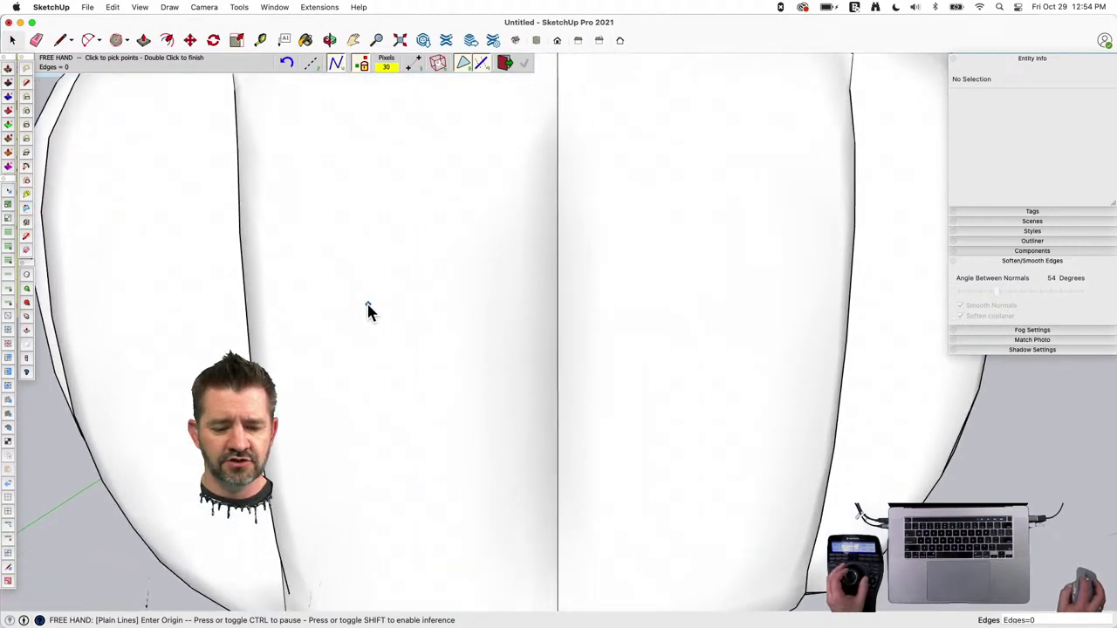
drag(341, 297, 301, 282)
mouse_move(267, 244)
mouse_down()
mouse_move(254, 215)
mouse_move(256, 149)
mouse_move(326, 97)
mouse_move(468, 103)
mouse_move(536, 179)
mouse_move(528, 265)
mouse_move(535, 233)
mouse_move(468, 294)
mouse_move(409, 304)
mouse_move(454, 277)
mouse_move(471, 199)
mouse_move(454, 172)
mouse_move(407, 145)
mouse_move(361, 137)
mouse_move(305, 165)
mouse_move(286, 208)
mouse_move(294, 214)
mouse_up()
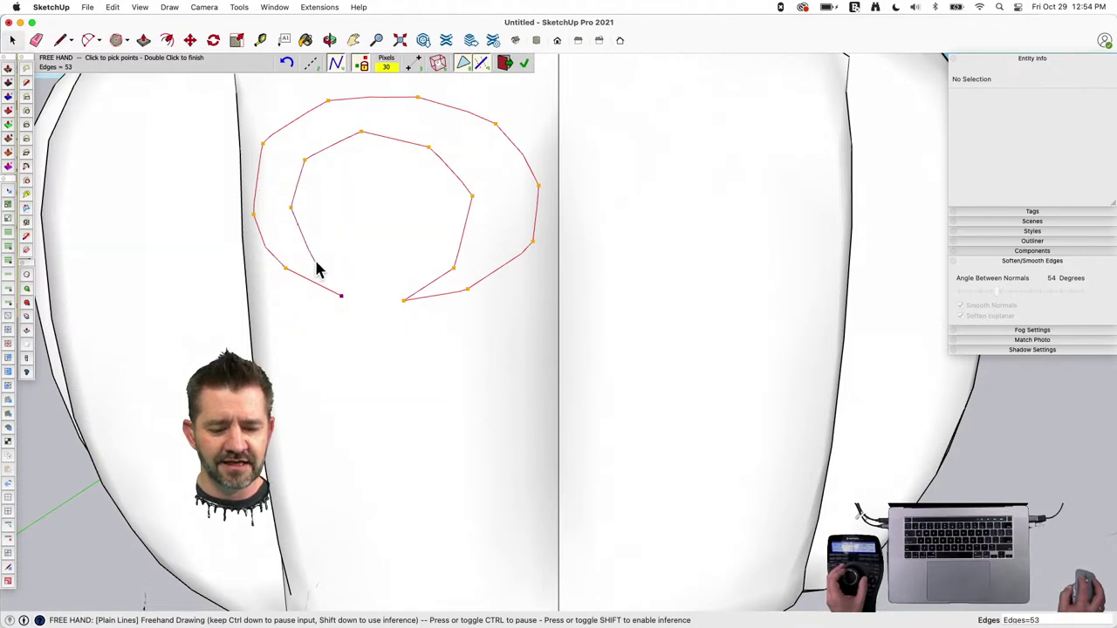
click(317, 259)
click(341, 300)
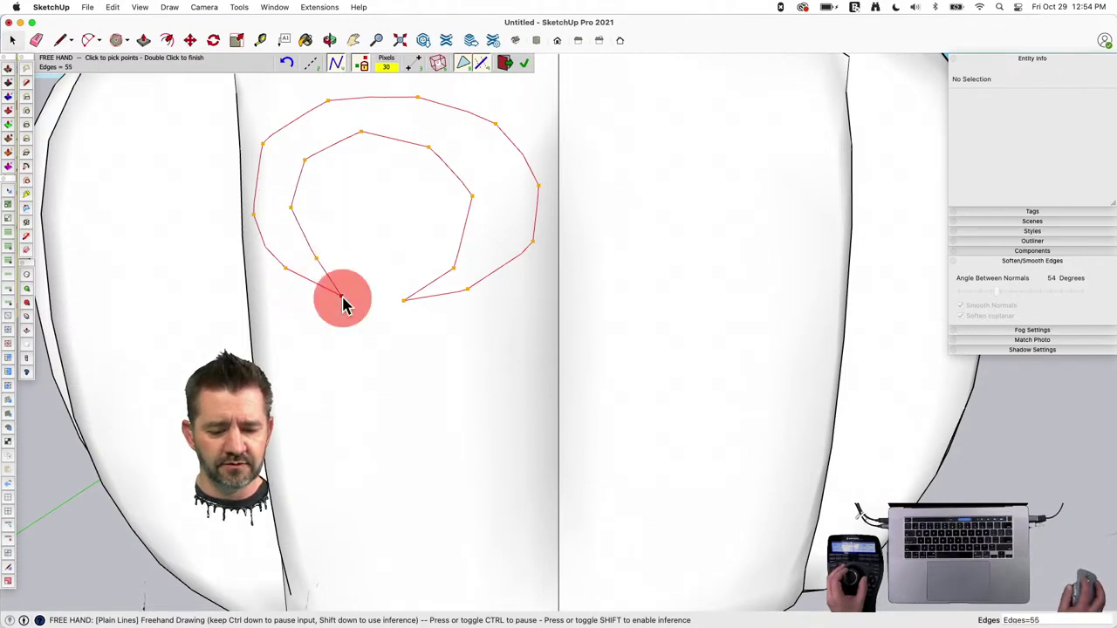
key(space)
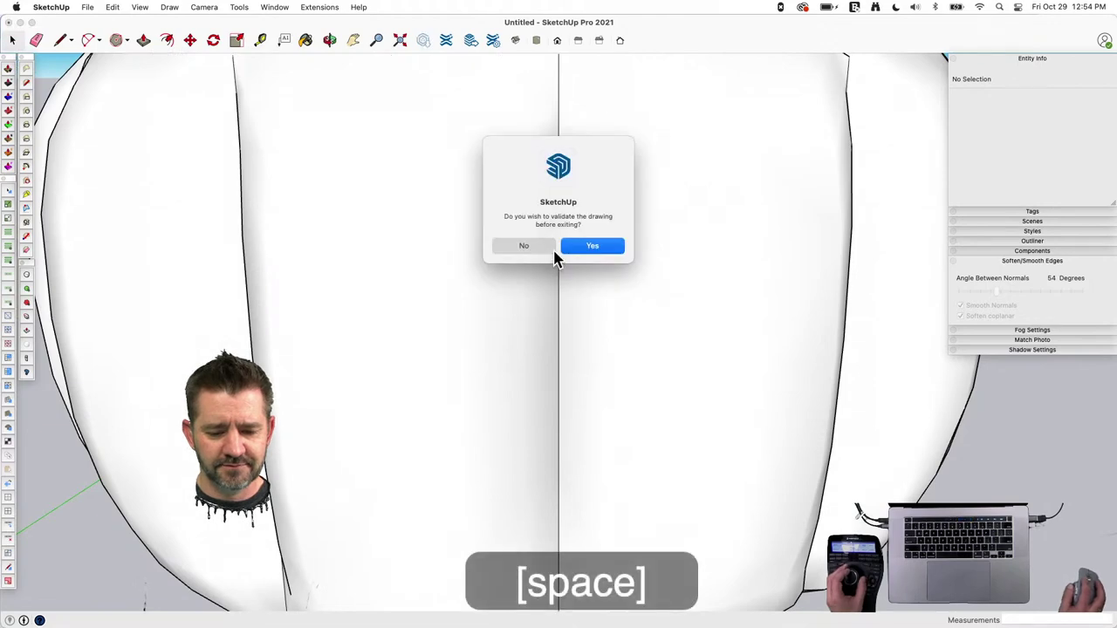
click(567, 246)
middle_drag(369, 194, 447, 193)
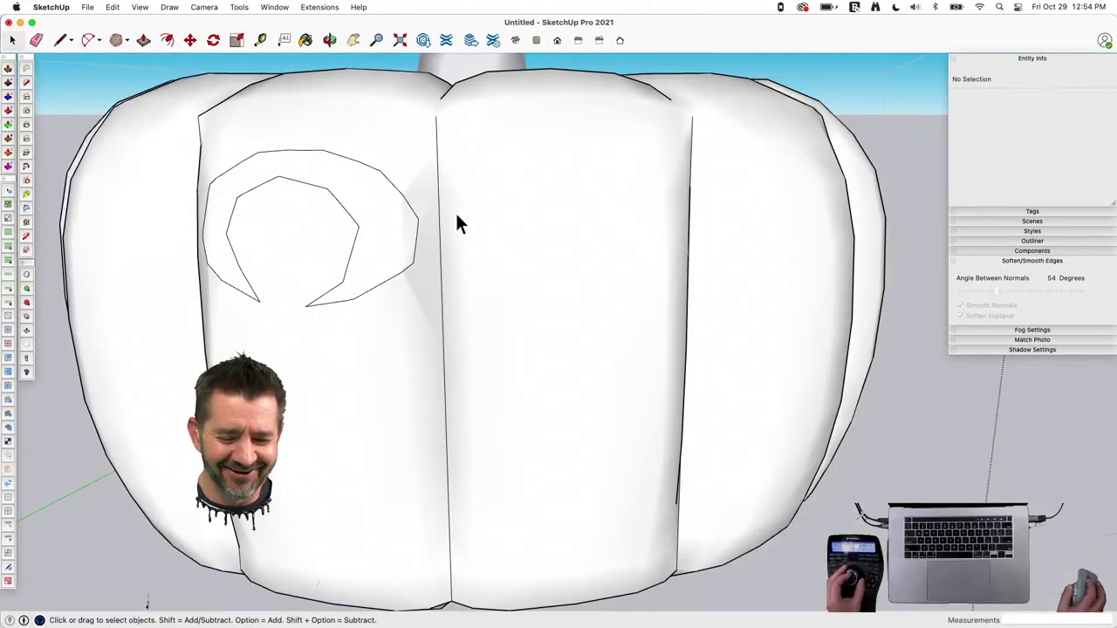
With the FreeHand tool, draw a second closed crescent eye outline opening downward on the neighbouring front lobe, and validate the drawing.
mouse_move(405, 253)
middle_down()
mouse_move(376, 267)
mouse_move(355, 250)
mouse_move(421, 269)
middle_up()
click(376, 267)
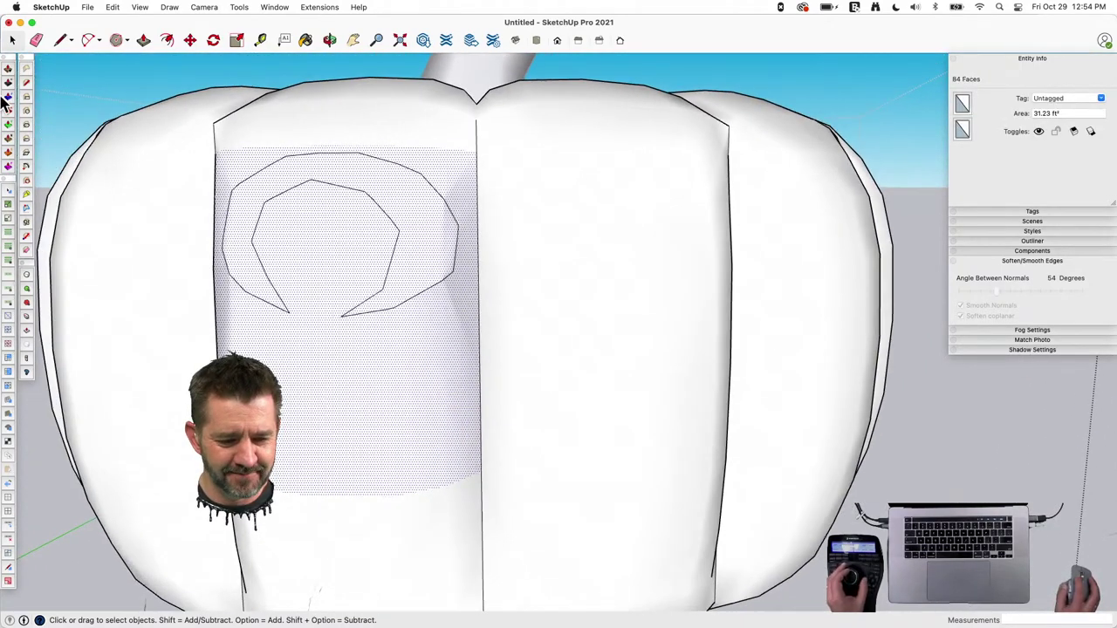
click(26, 69)
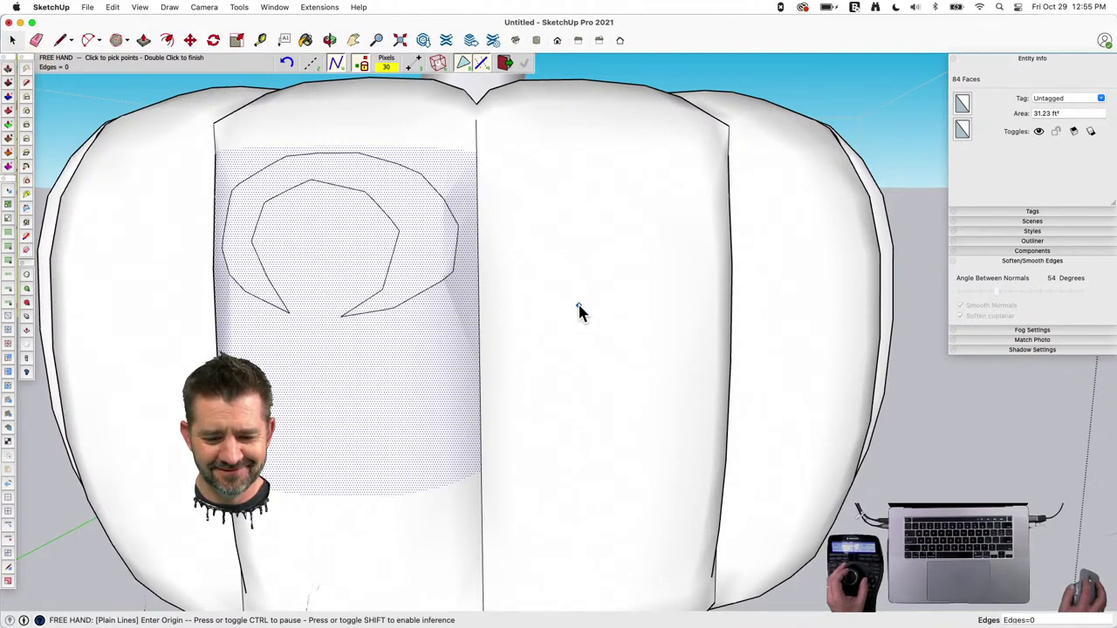
mouse_move(576, 304)
mouse_down()
mouse_move(508, 260)
mouse_move(487, 202)
mouse_move(512, 147)
mouse_move(599, 120)
mouse_move(625, 131)
mouse_move(599, 131)
mouse_move(689, 155)
mouse_move(743, 240)
mouse_up()
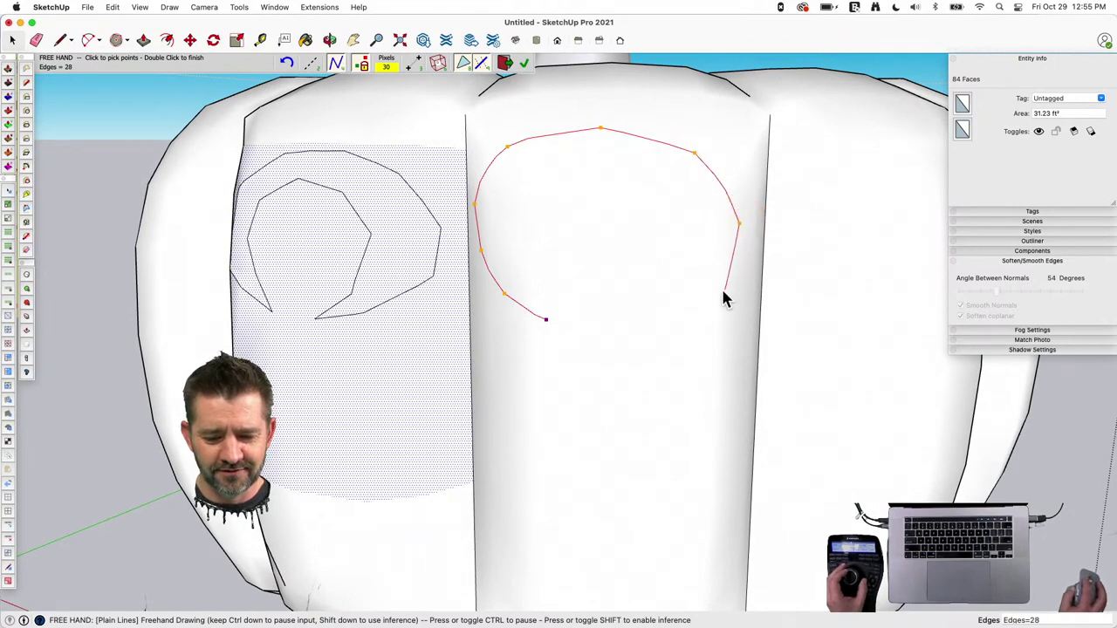
mouse_move(723, 298)
mouse_down()
mouse_move(680, 321)
mouse_move(634, 325)
mouse_up()
mouse_move(674, 246)
mouse_down()
mouse_move(677, 233)
mouse_move(637, 174)
mouse_move(563, 171)
mouse_move(526, 215)
mouse_move(548, 332)
mouse_move(544, 316)
mouse_move(711, 275)
mouse_up()
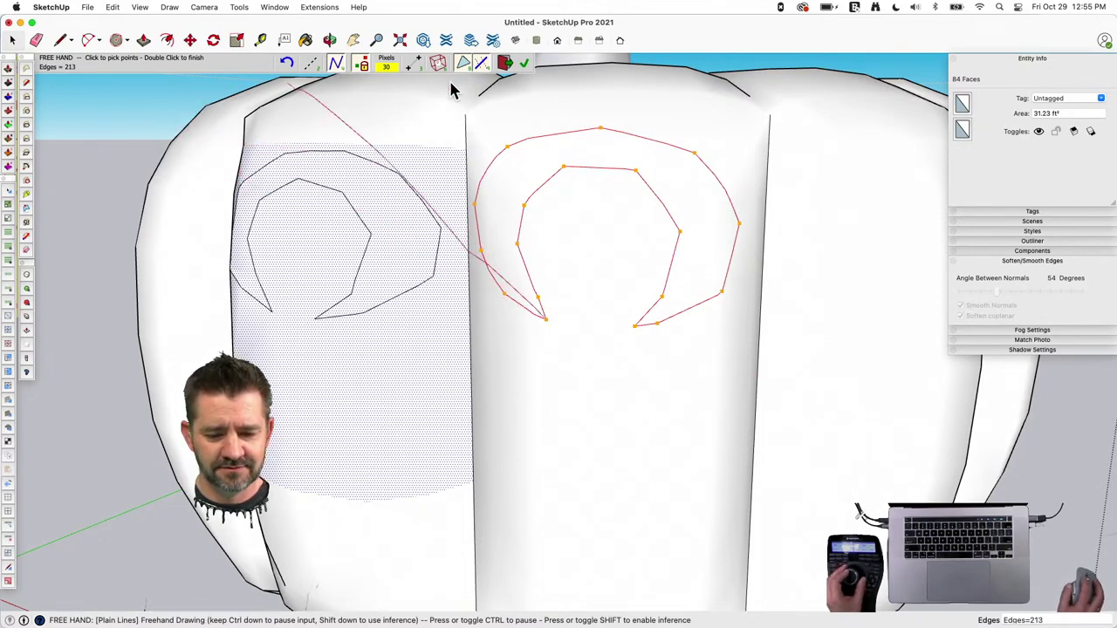
click(523, 63)
Draw a closed grinning mouth outline with two square upper teeth below the eyes across both front lobes with FreeHand, and validate it.
scroll(568, 426, down, 4)
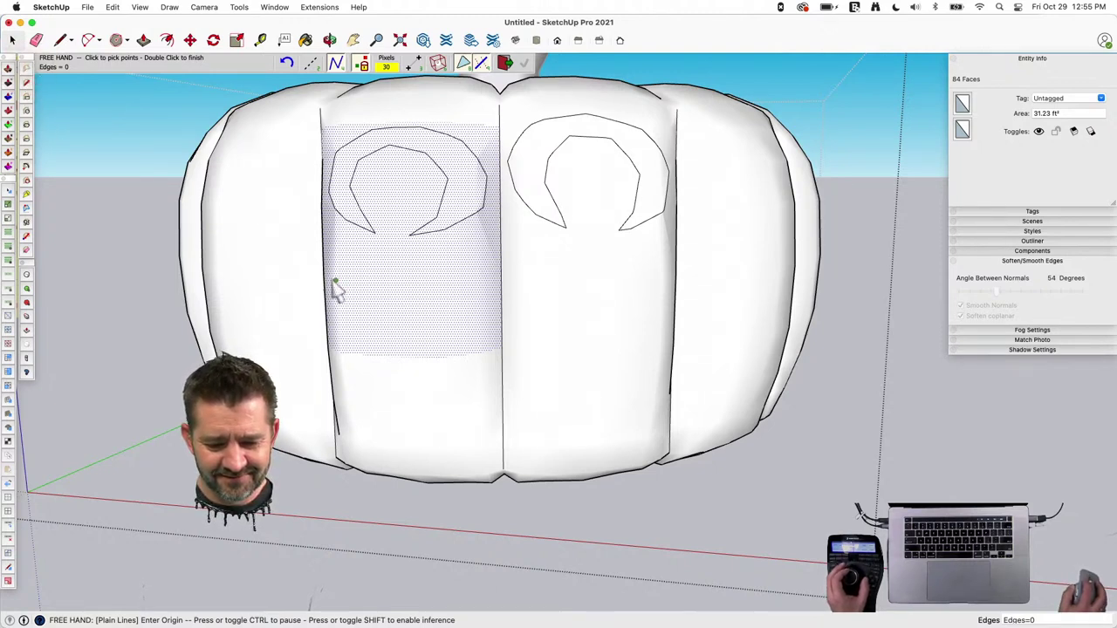
mouse_move(334, 281)
mouse_down()
mouse_move(393, 330)
mouse_move(410, 374)
mouse_move(445, 381)
mouse_move(464, 342)
mouse_move(523, 347)
mouse_move(532, 333)
mouse_move(576, 334)
mouse_move(593, 357)
mouse_move(653, 366)
mouse_move(668, 294)
mouse_move(644, 397)
mouse_up()
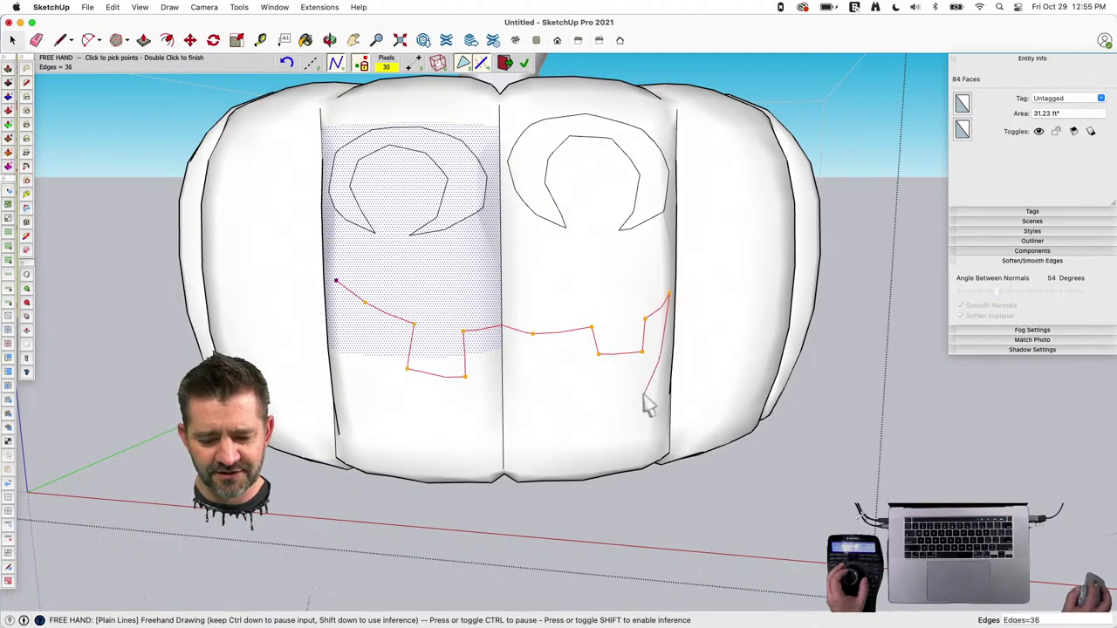
click(558, 443)
click(453, 436)
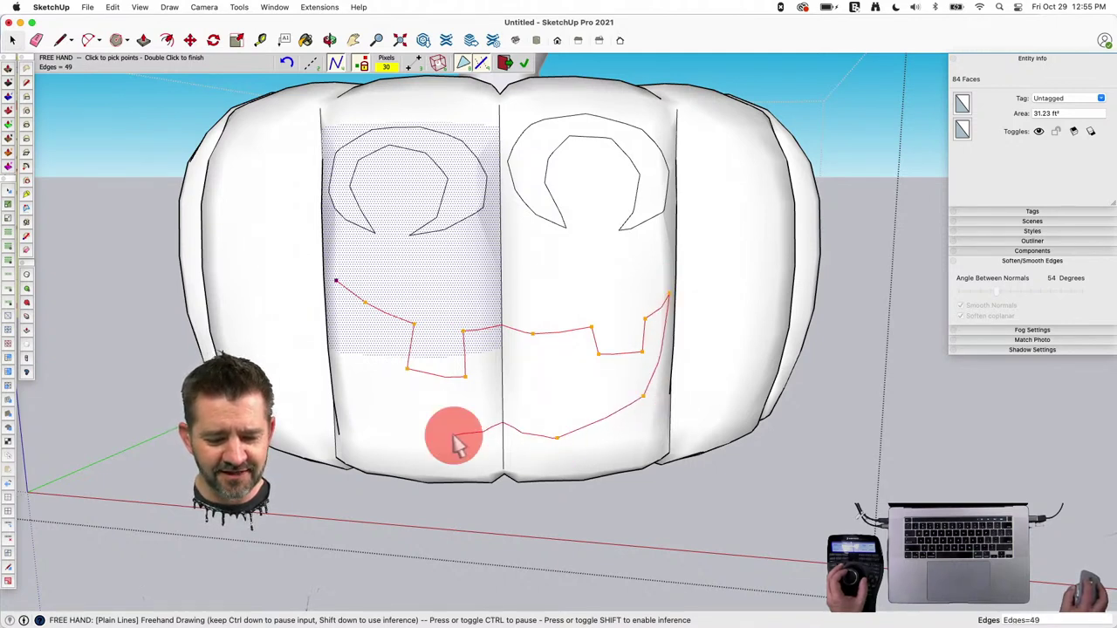
click(356, 381)
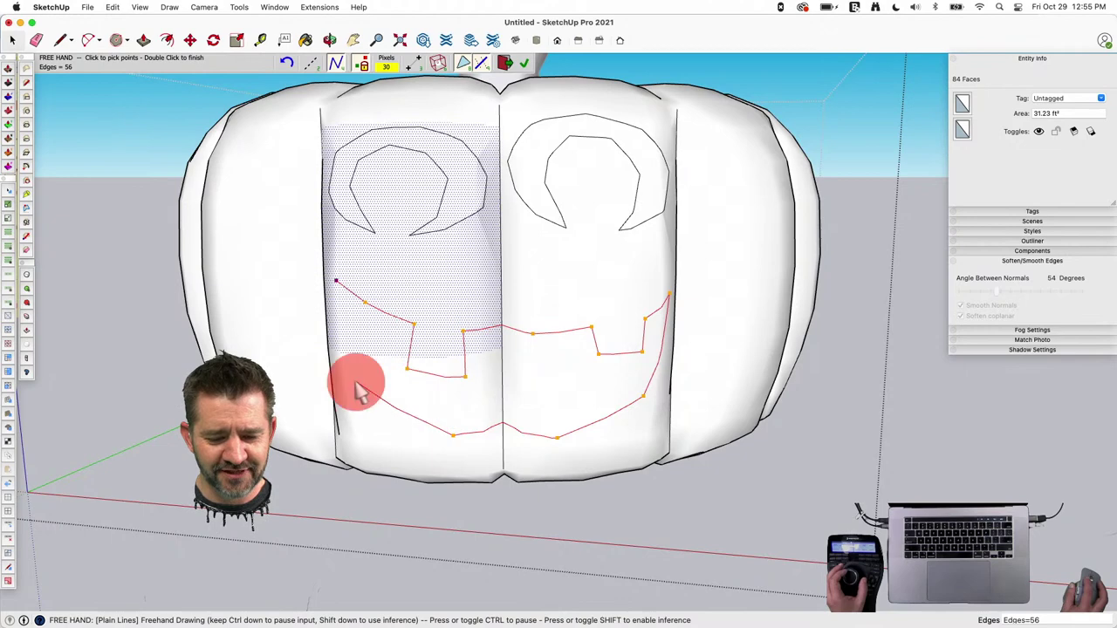
click(336, 282)
click(521, 62)
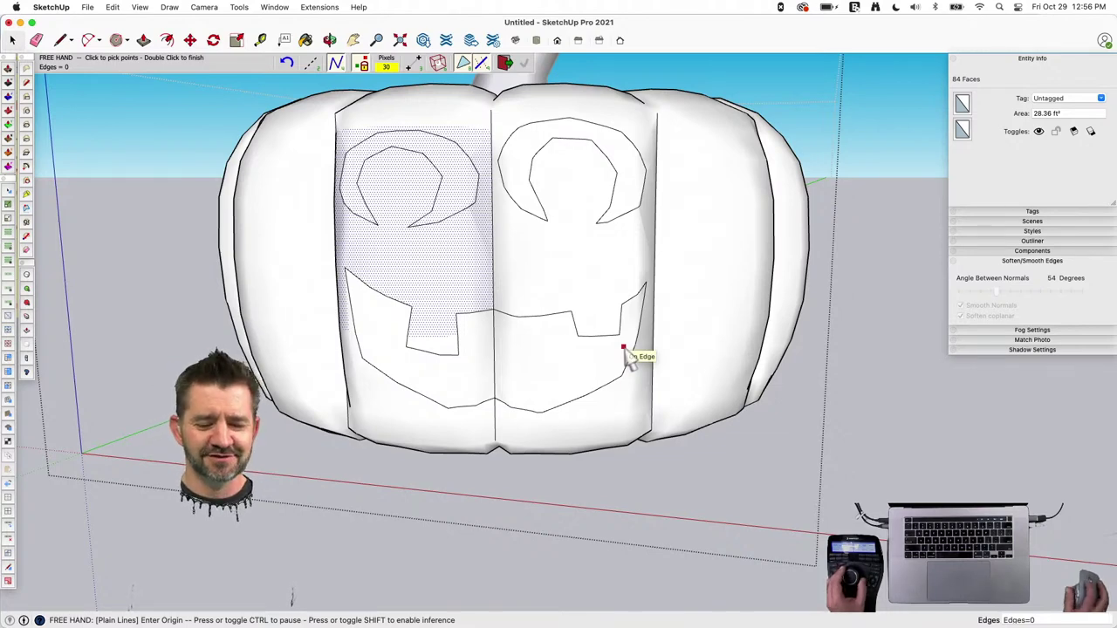
key(space)
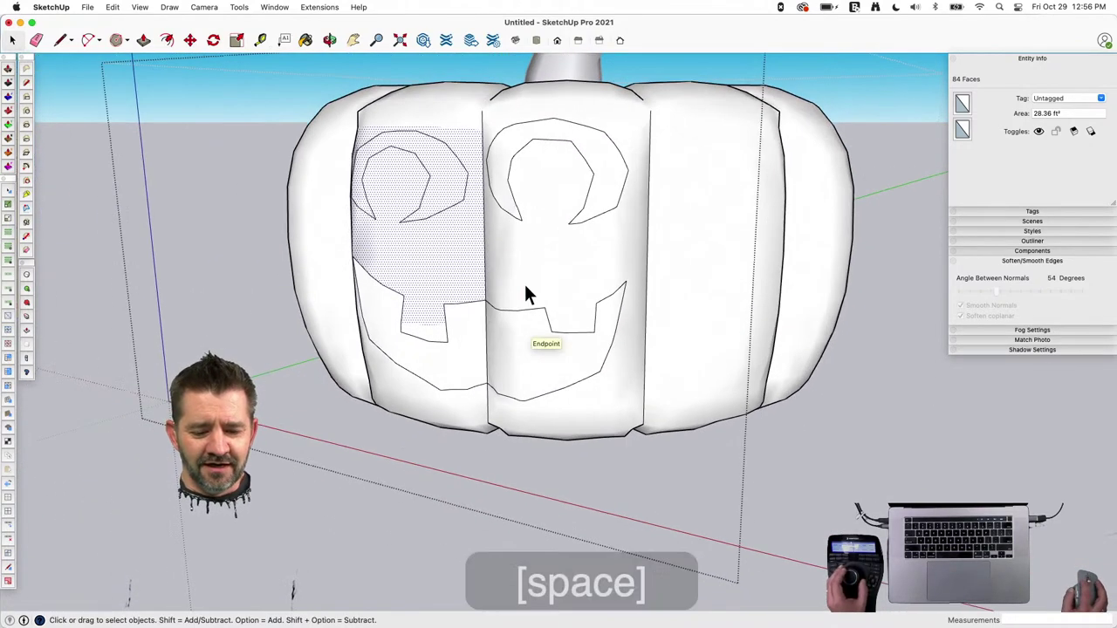
Select the surfaces around the mouth and eye outlines to check whether the outlines split them into separate faces.
click(502, 356)
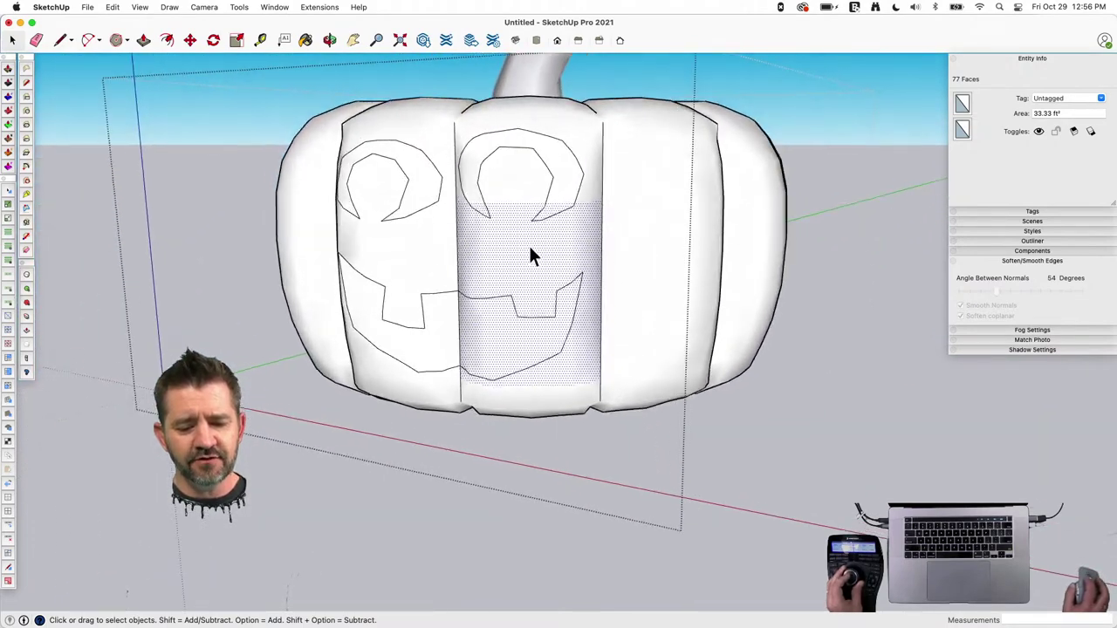
scroll(528, 243, up, 10)
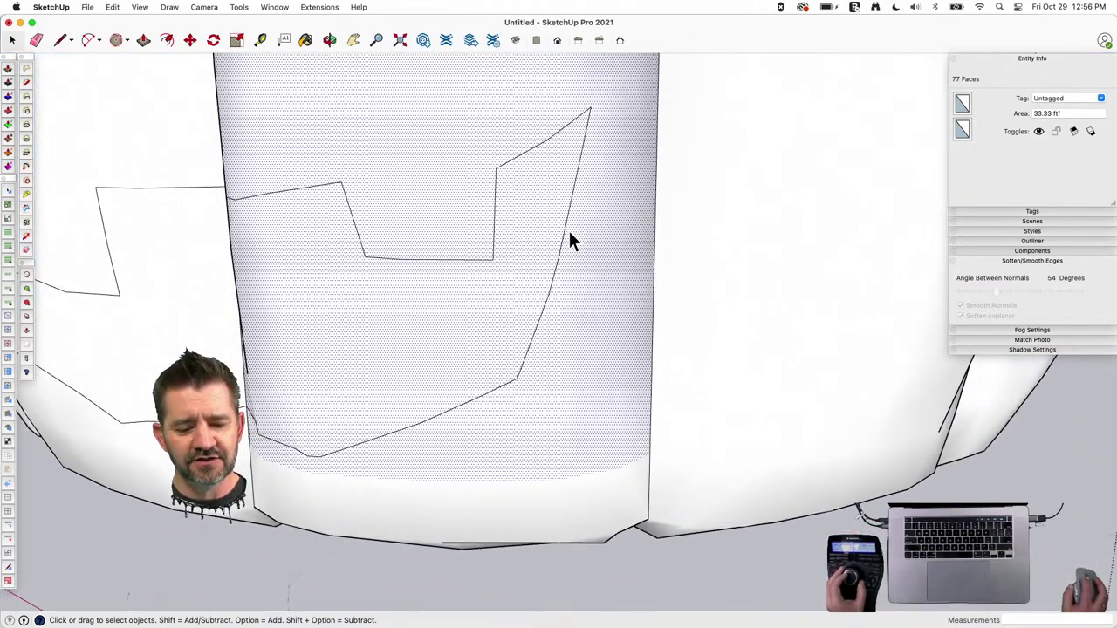
click(568, 232)
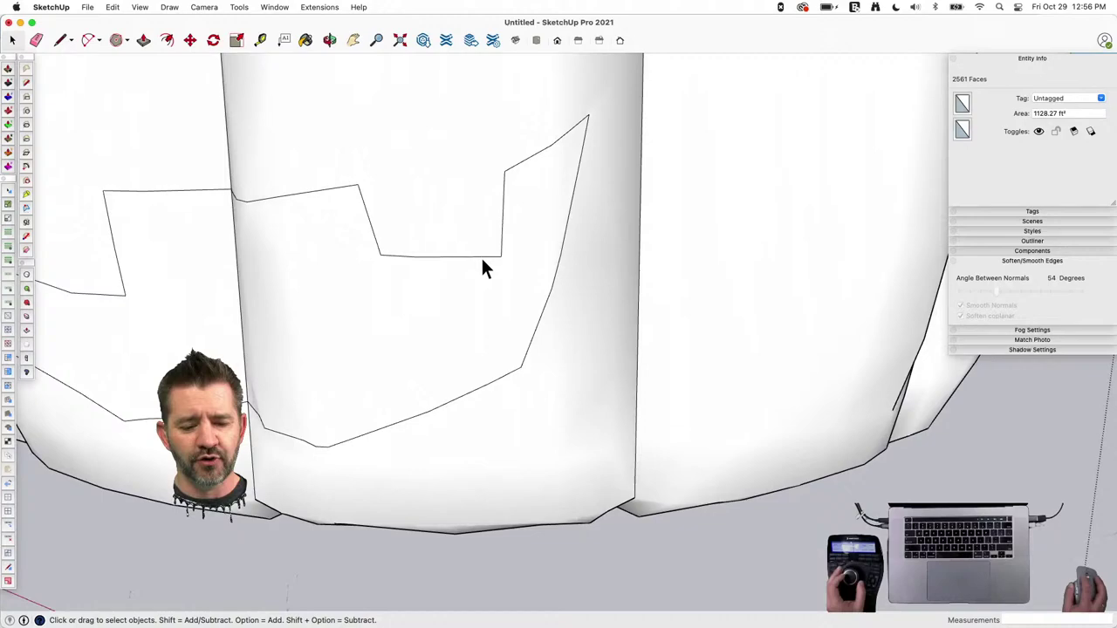
click(512, 268)
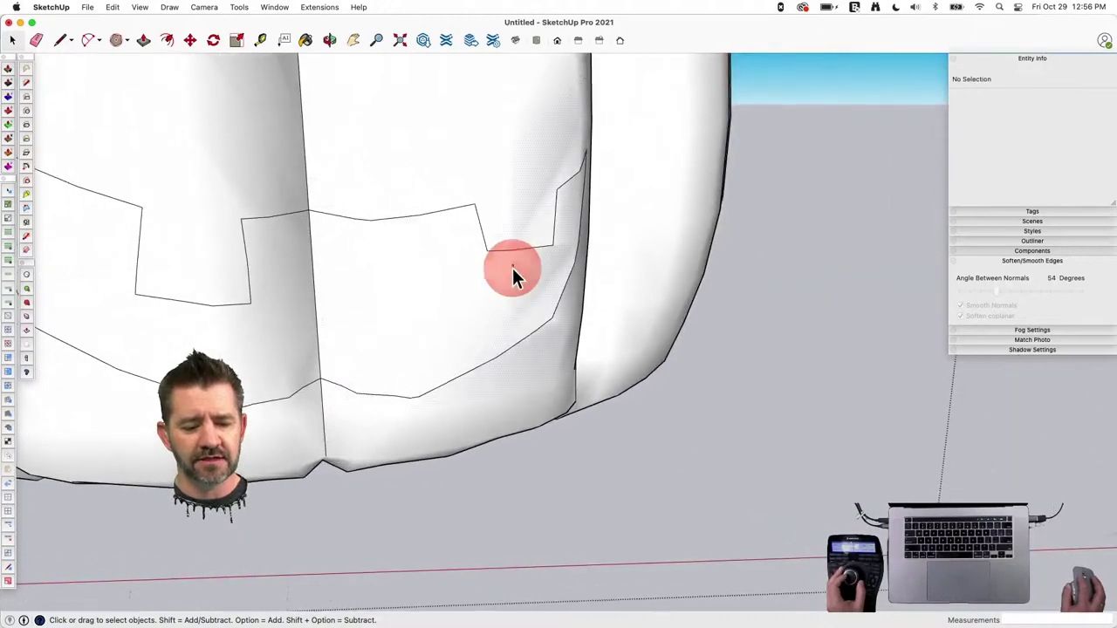
click(495, 162)
click(328, 174)
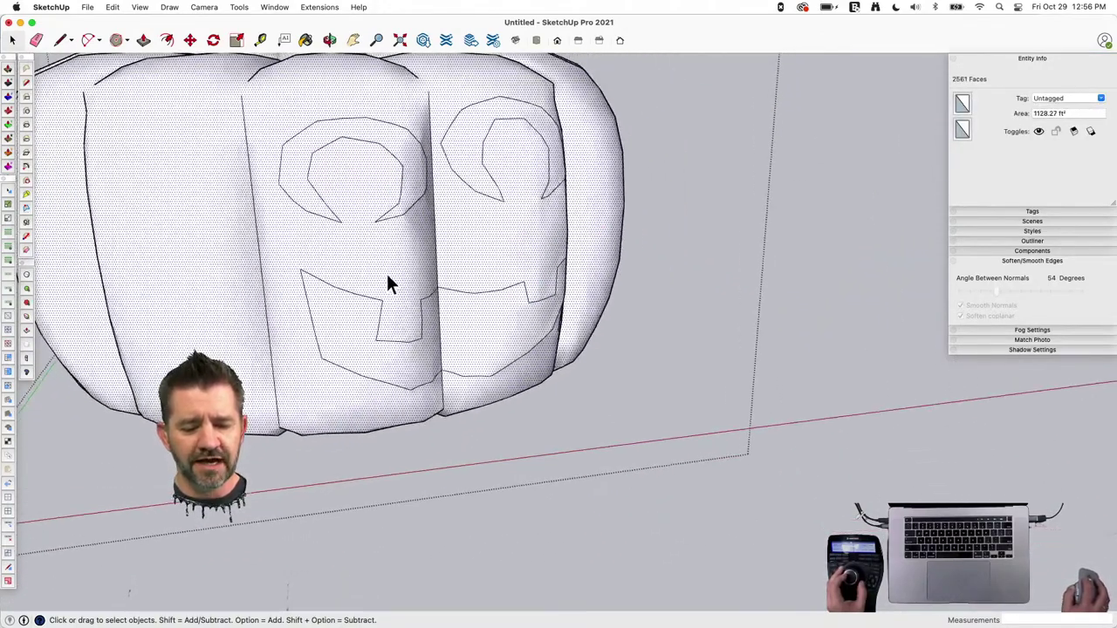
double_click(585, 307)
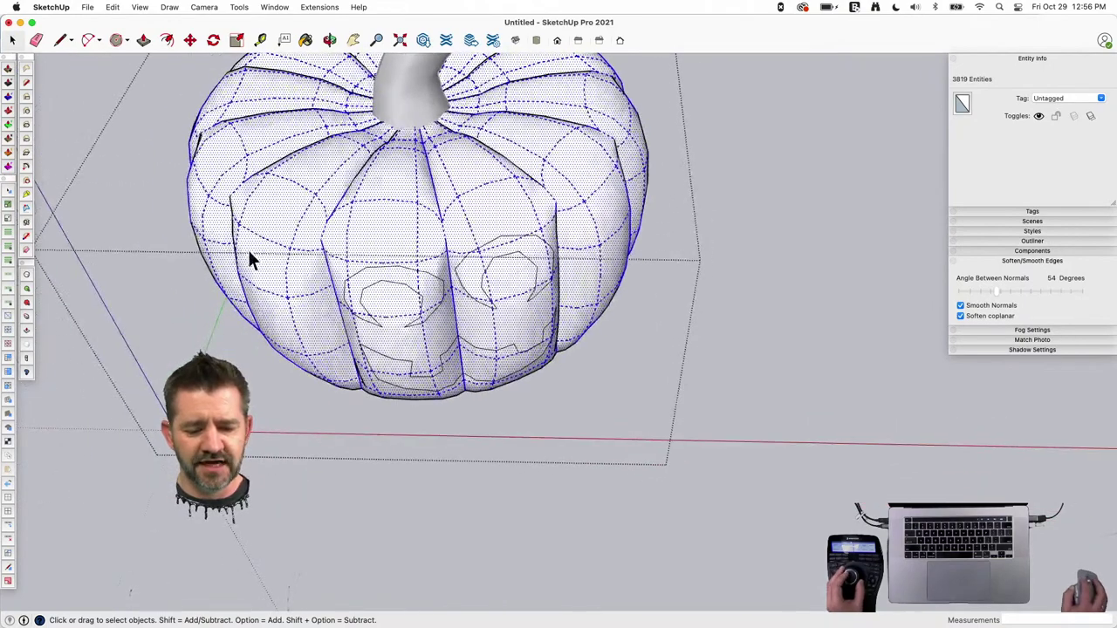
Leave the pumpkin group's editing mode and explode the group so the face outlines divide the pumpkin's surface.
drag(681, 448, 766, 370)
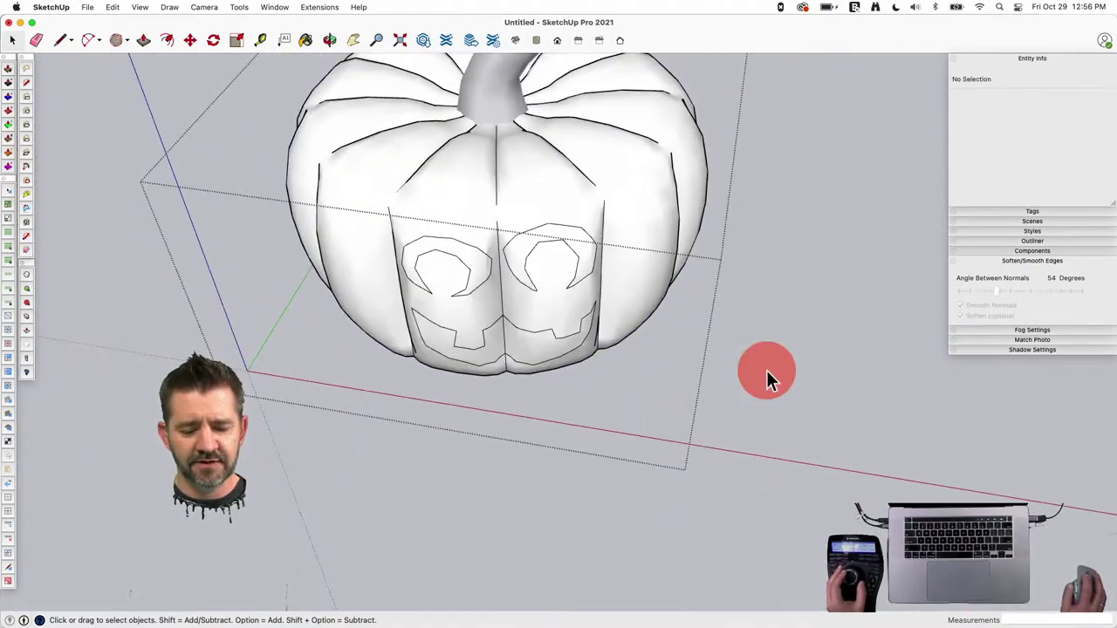
click(546, 272)
right_click(545, 272)
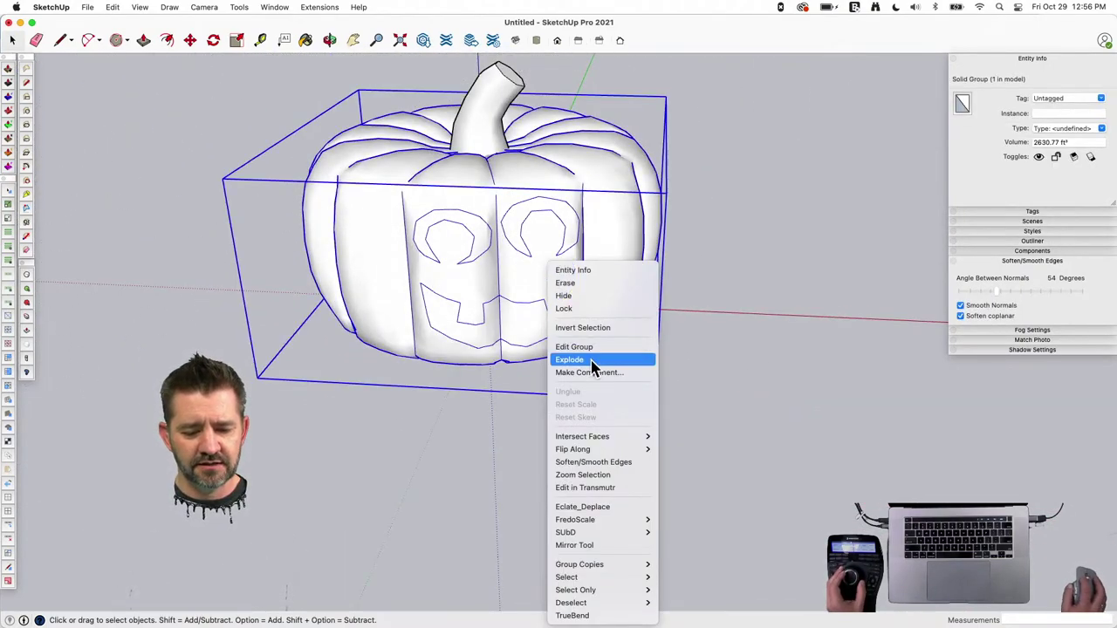
click(592, 367)
click(643, 295)
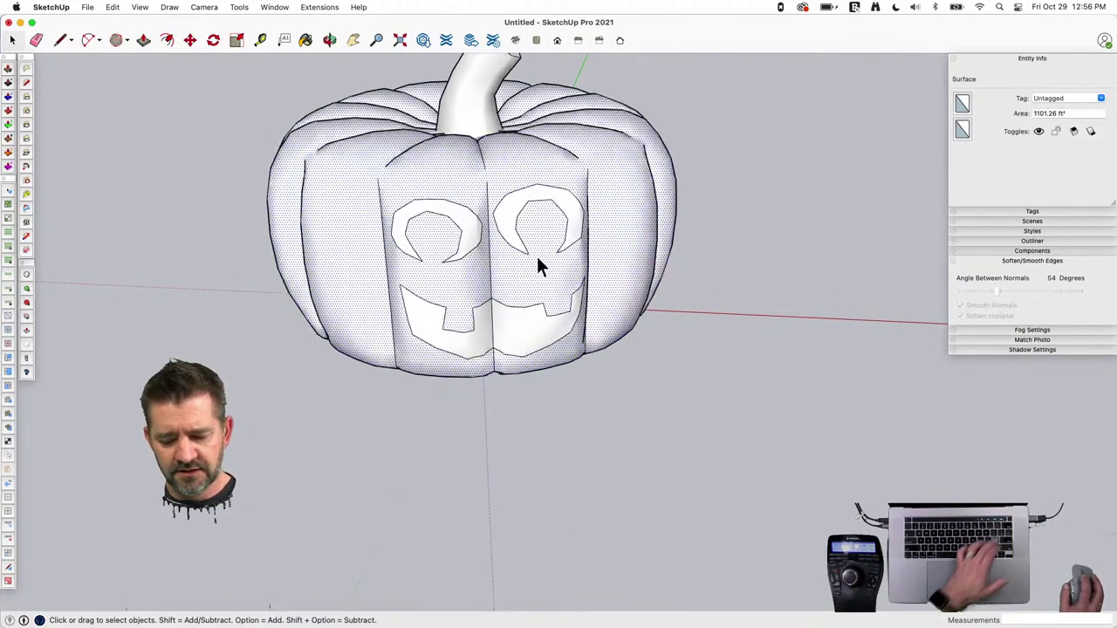
Delete the two crescent eye faces from the pumpkin's front surface to open the eye holes.
click(498, 205)
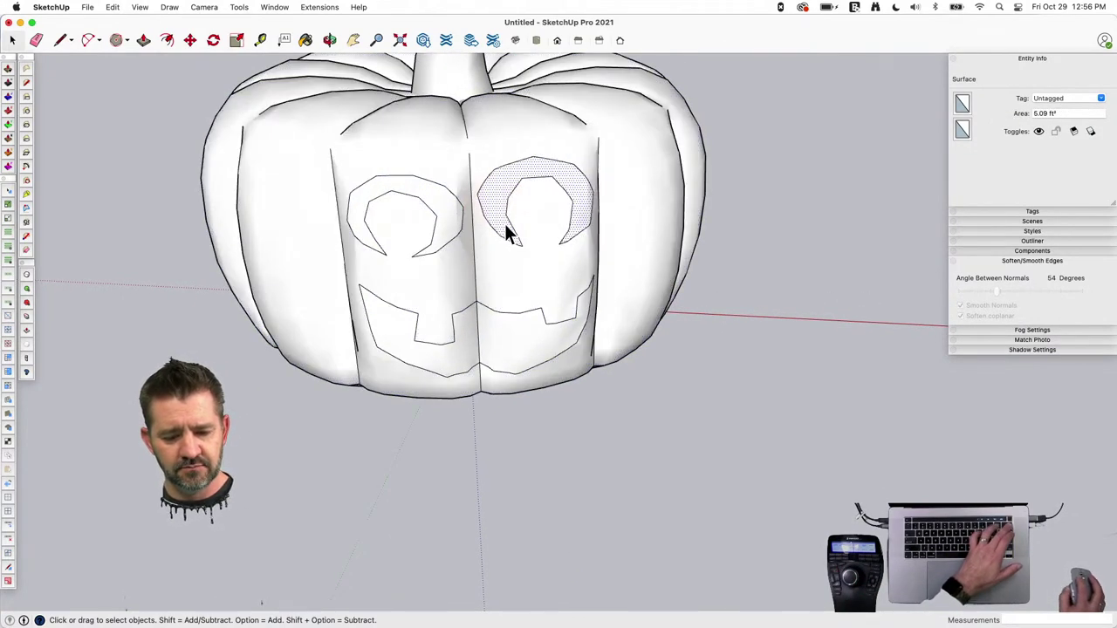
key(BackSpace)
click(443, 219)
key(BackSpace)
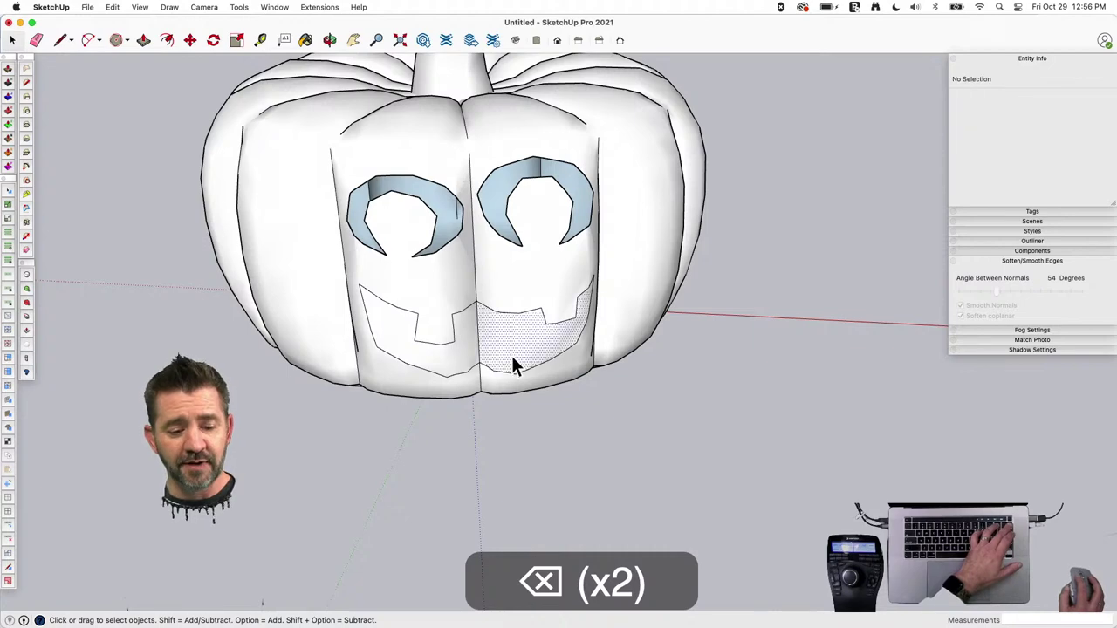
Delete both halves of the mouth surface on the two front lobes to open the mouth.
click(512, 355)
key(BackSpace)
click(466, 351)
key(BackSpace)
key(e)
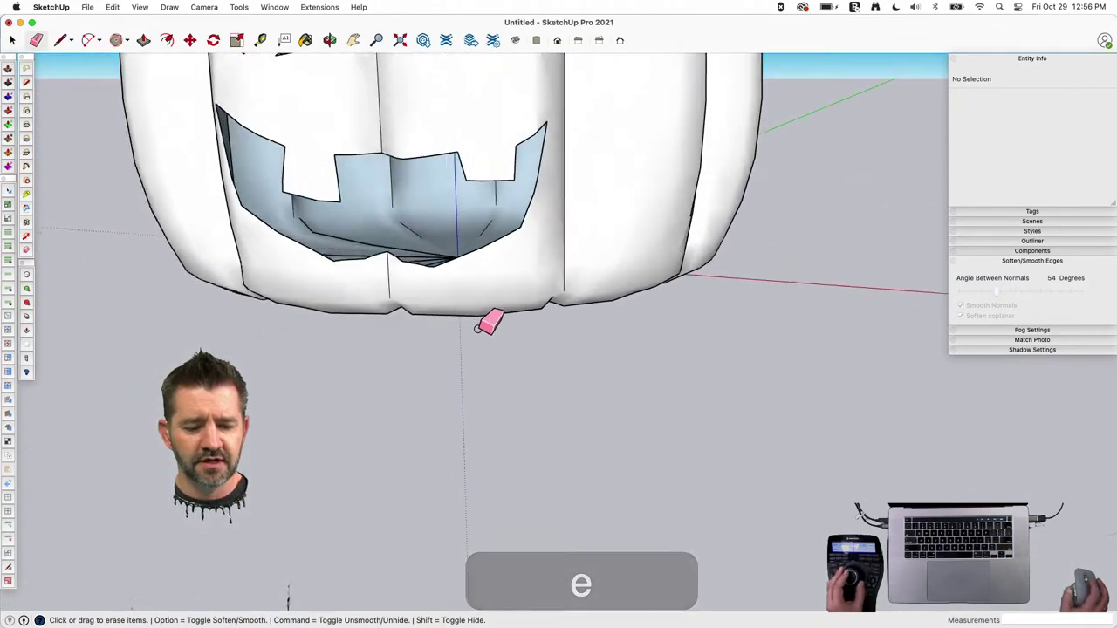
key(space)
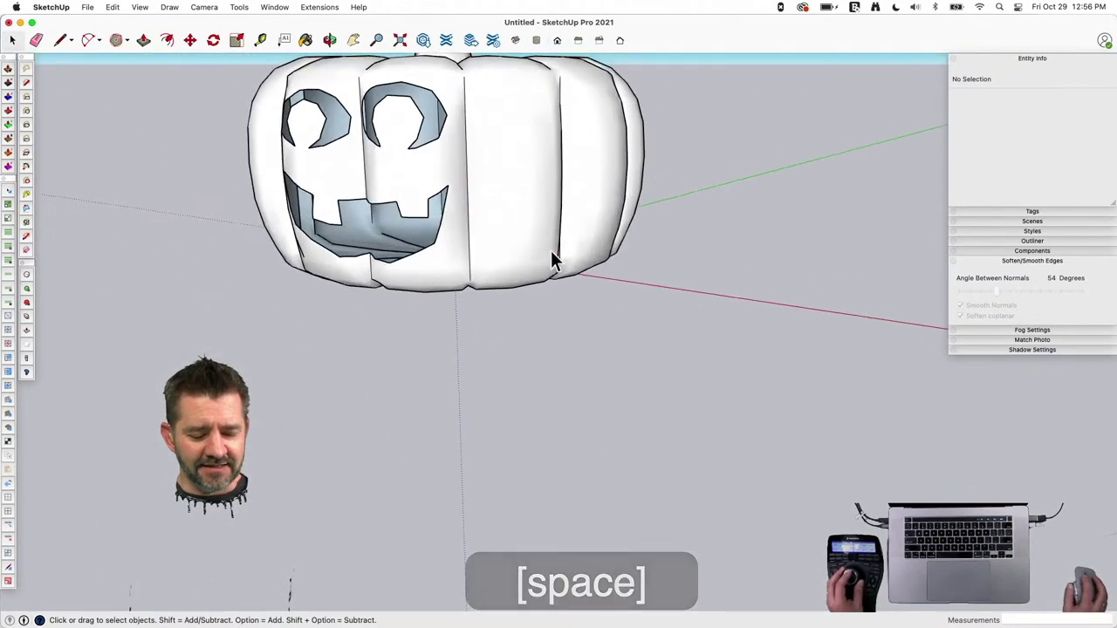
middle_drag(503, 225, 478, 301)
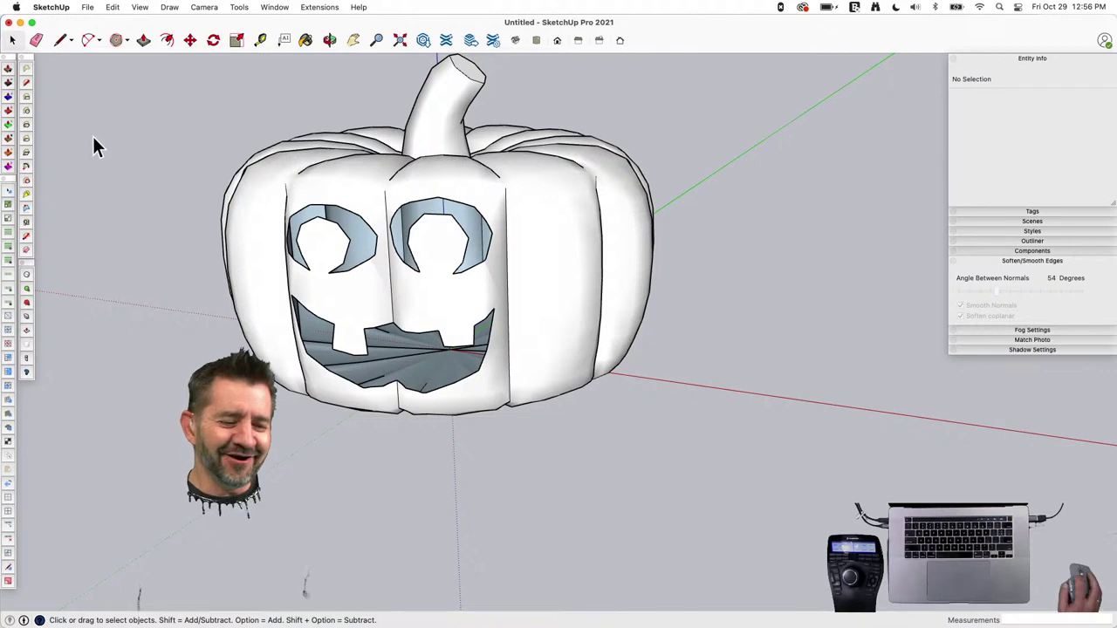
Save the model on the Desktop as punkin.skp.
click(88, 7)
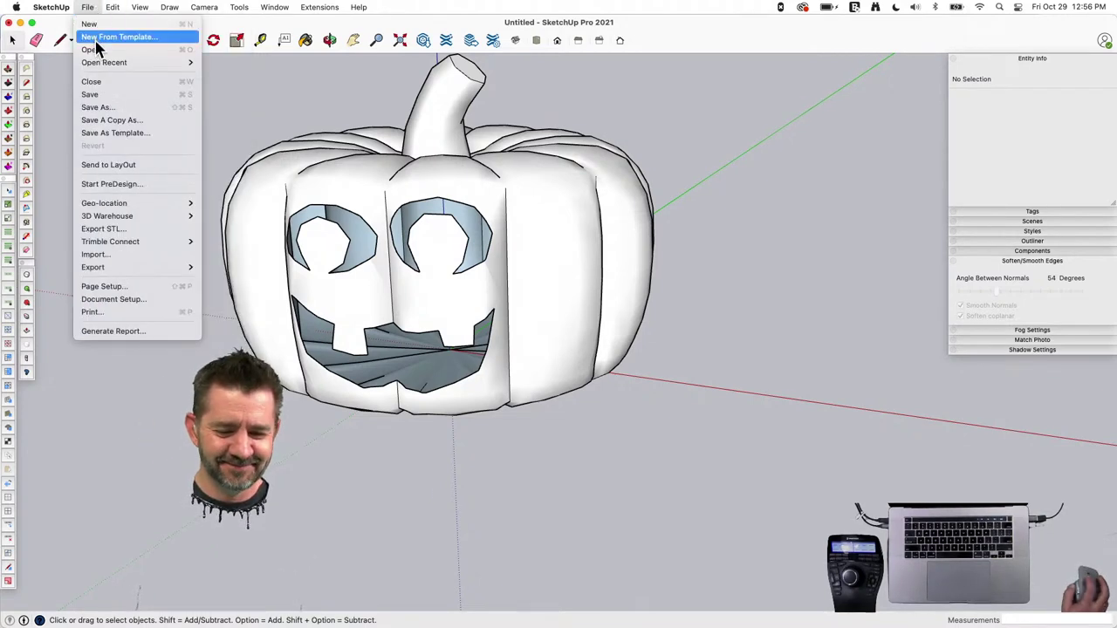
click(94, 98)
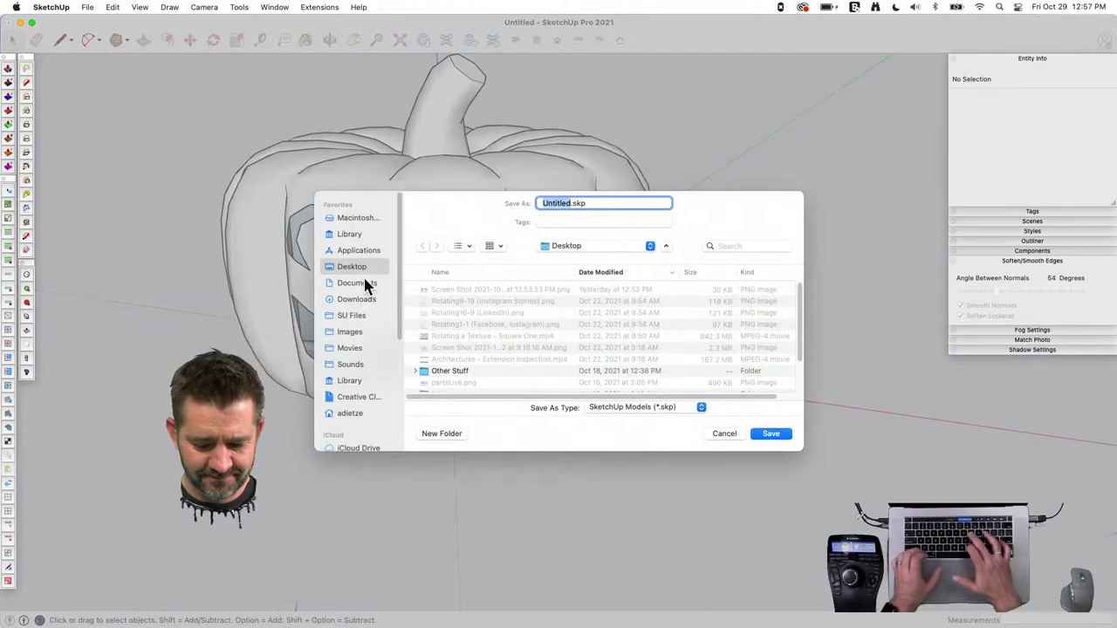
click(353, 265)
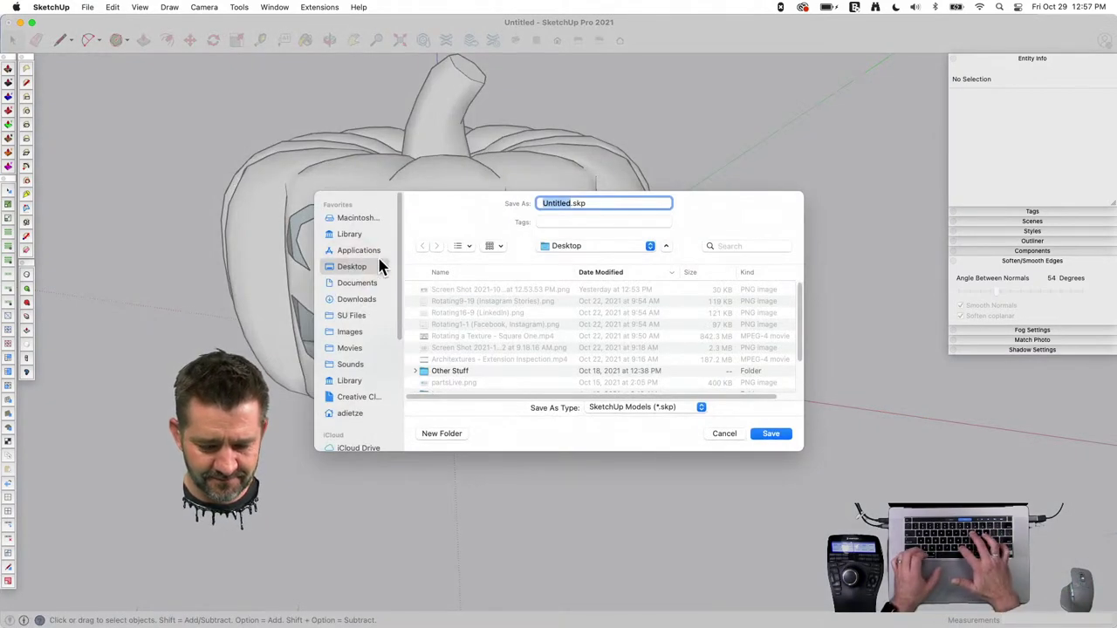
text(punkin)
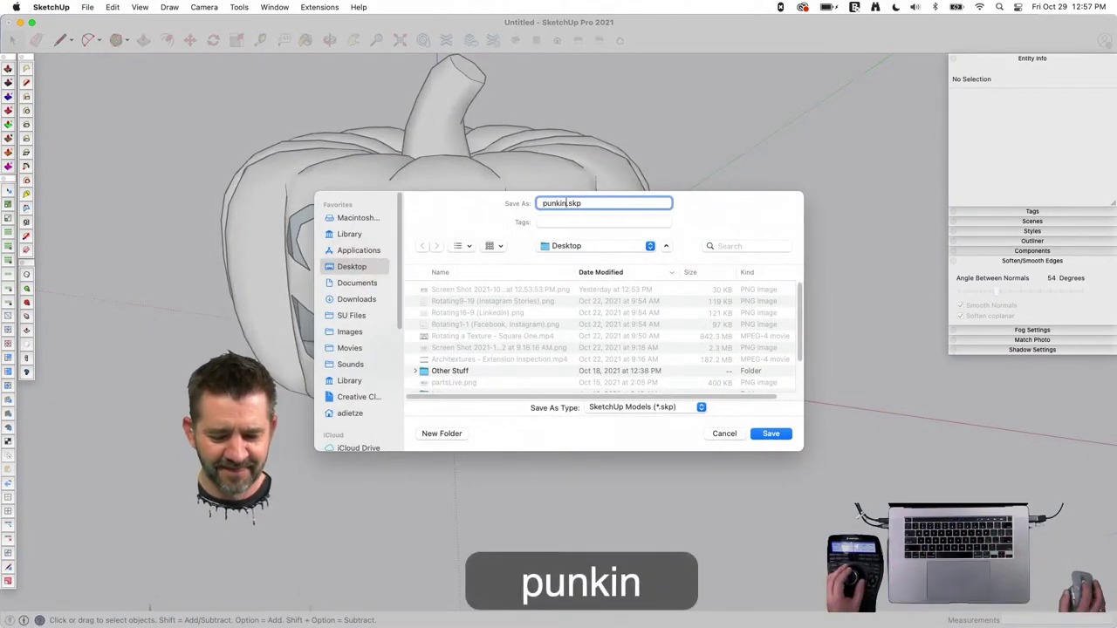
key(Return)
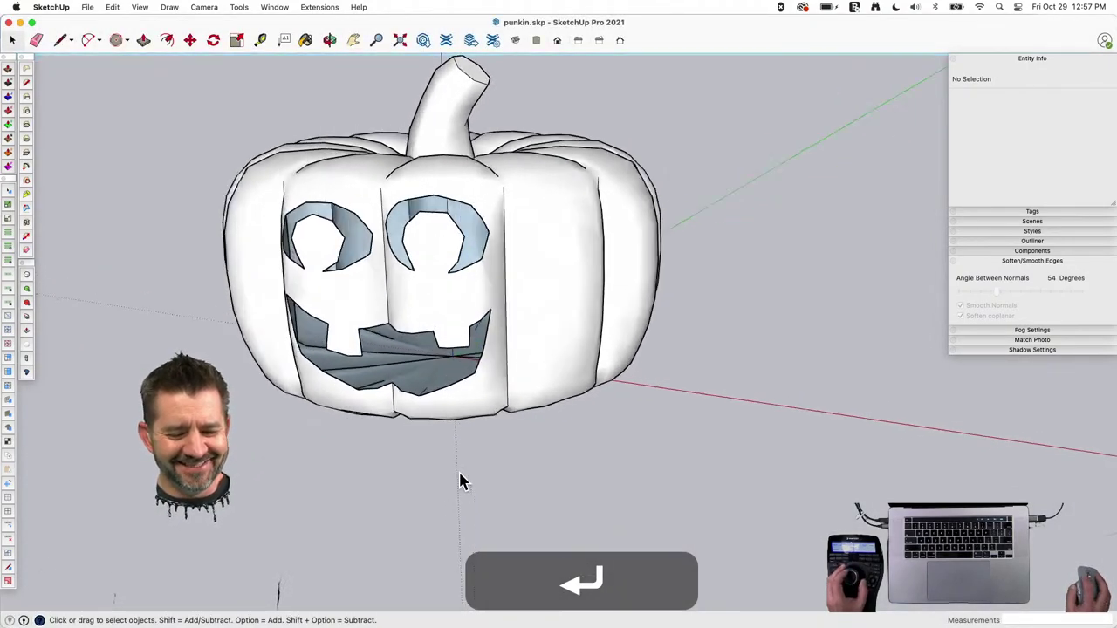
Thicken the pumpkin's carved outer surface inward by about 7 3/16" and generate the geometry.
click(427, 296)
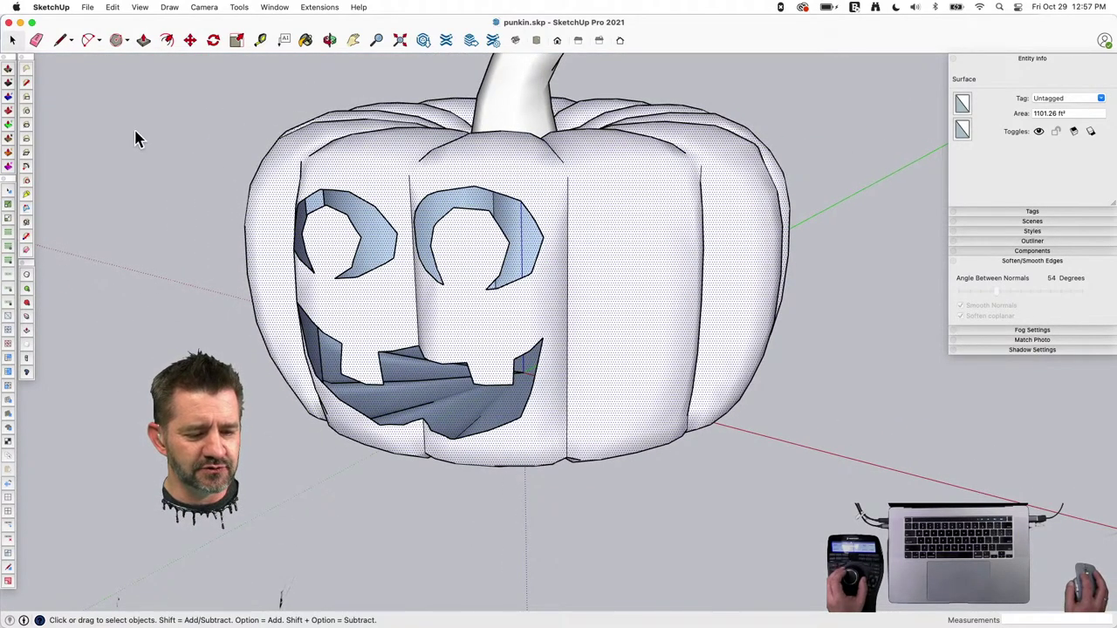
click(9, 83)
drag(349, 316, 372, 325)
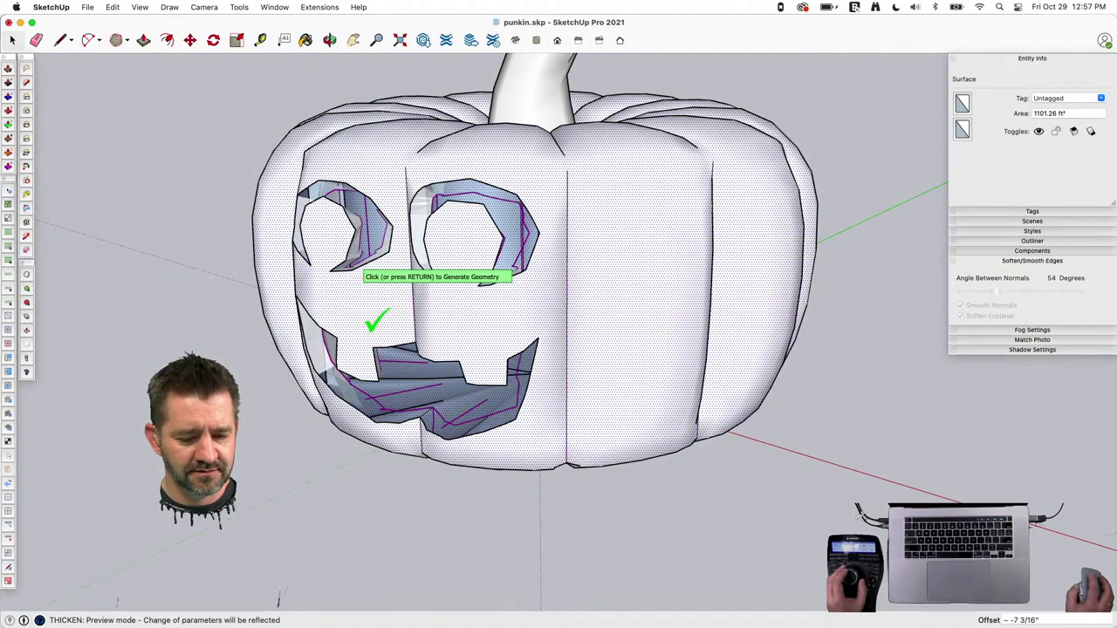
click(271, 487)
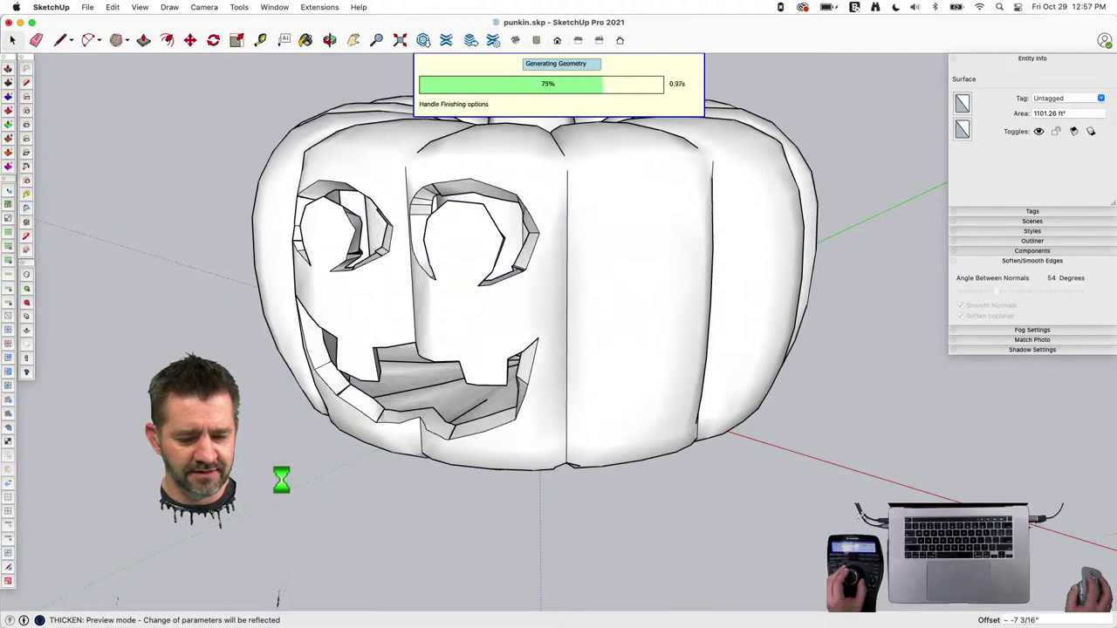
key(space)
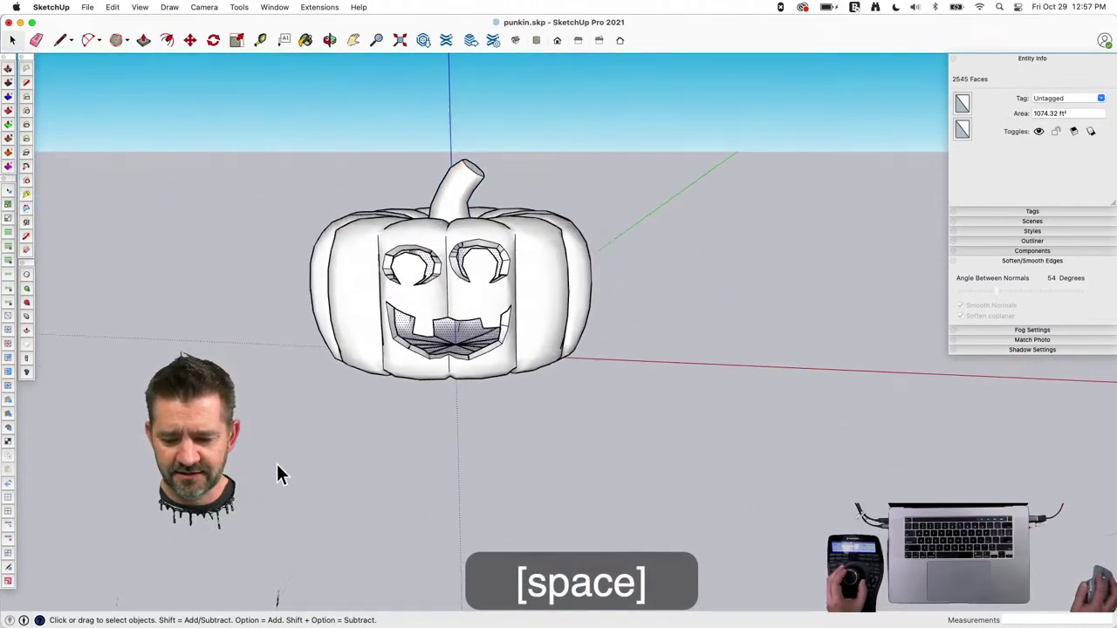
Soften the coplanar edges across the whole pumpkin shell, leaving the stem out.
triple_click(520, 334)
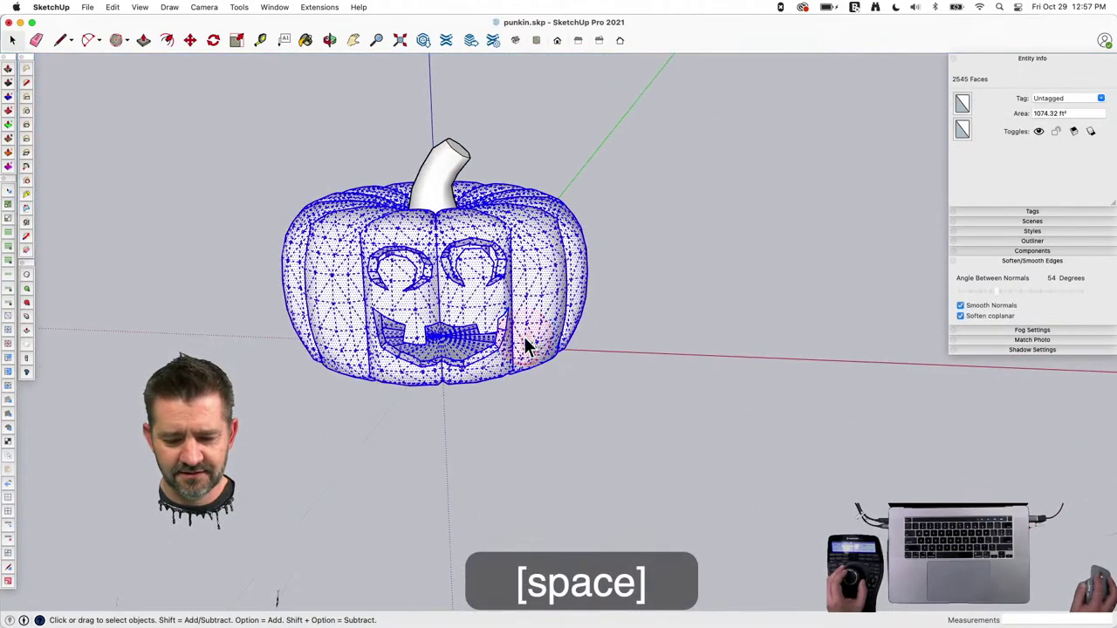
click(959, 315)
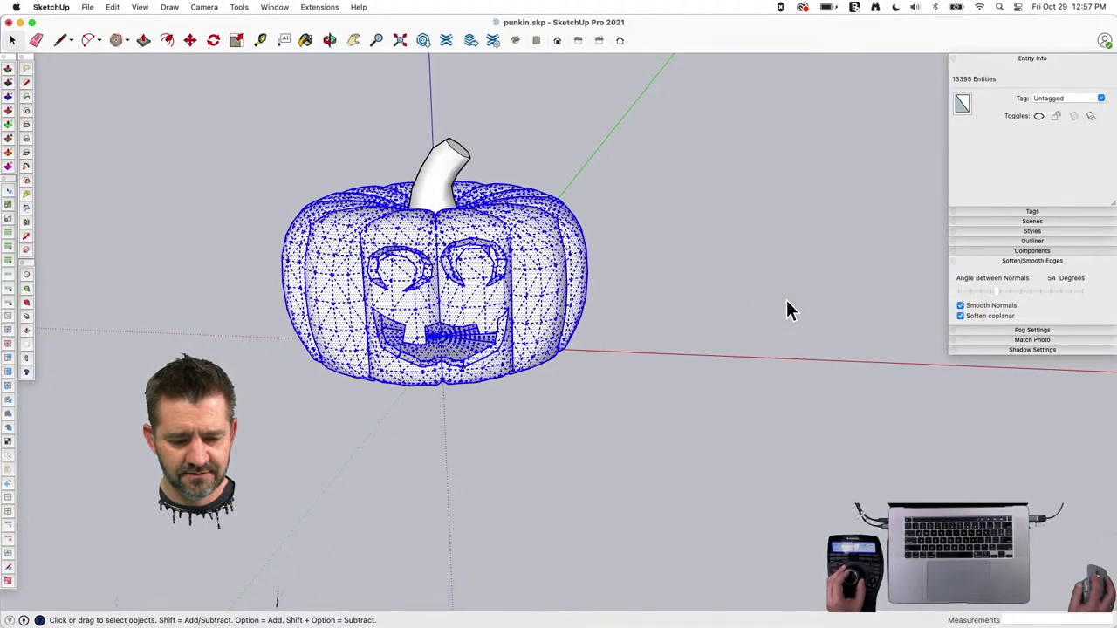
key(space)
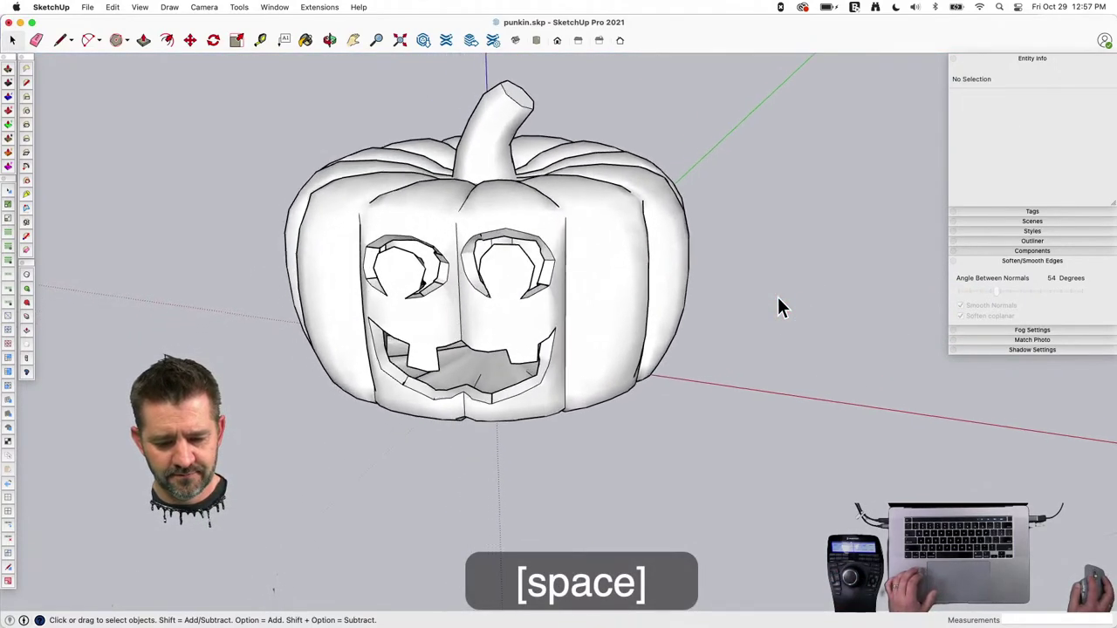
Paint the entire pumpkin shell, inside and out, with a custom light yellow.
triple_click(612, 332)
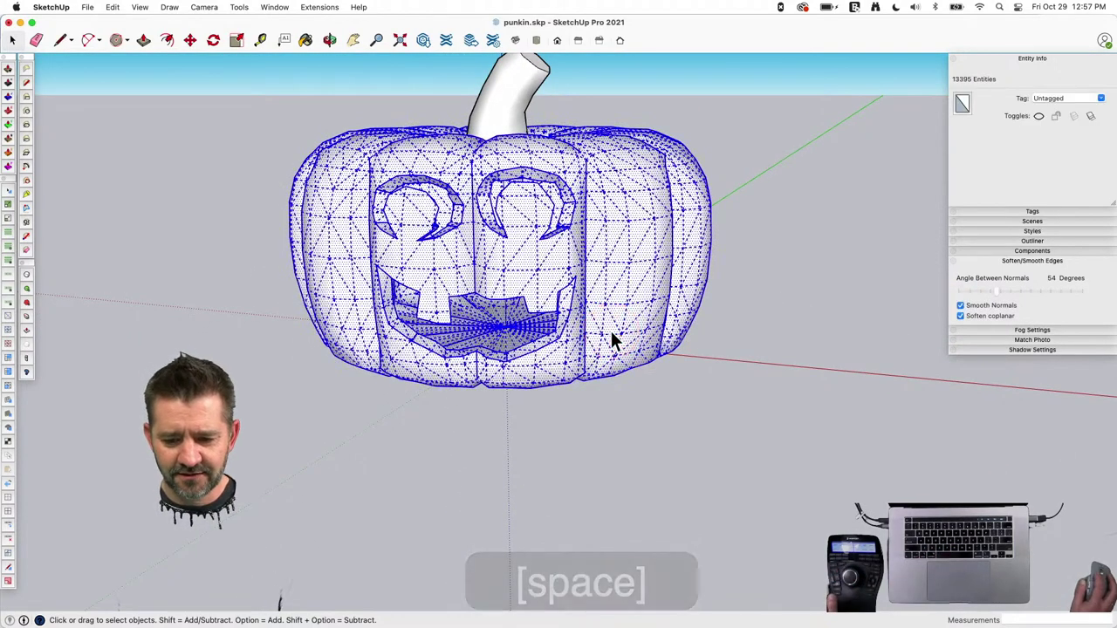
key(b)
click(916, 94)
click(641, 231)
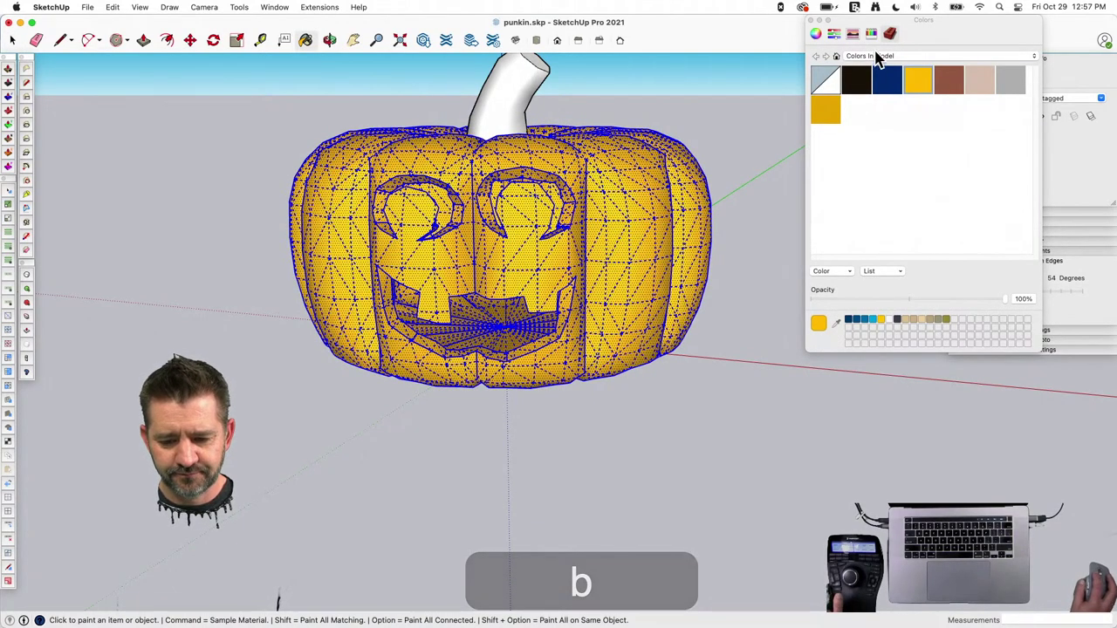
click(815, 34)
click(954, 102)
click(602, 247)
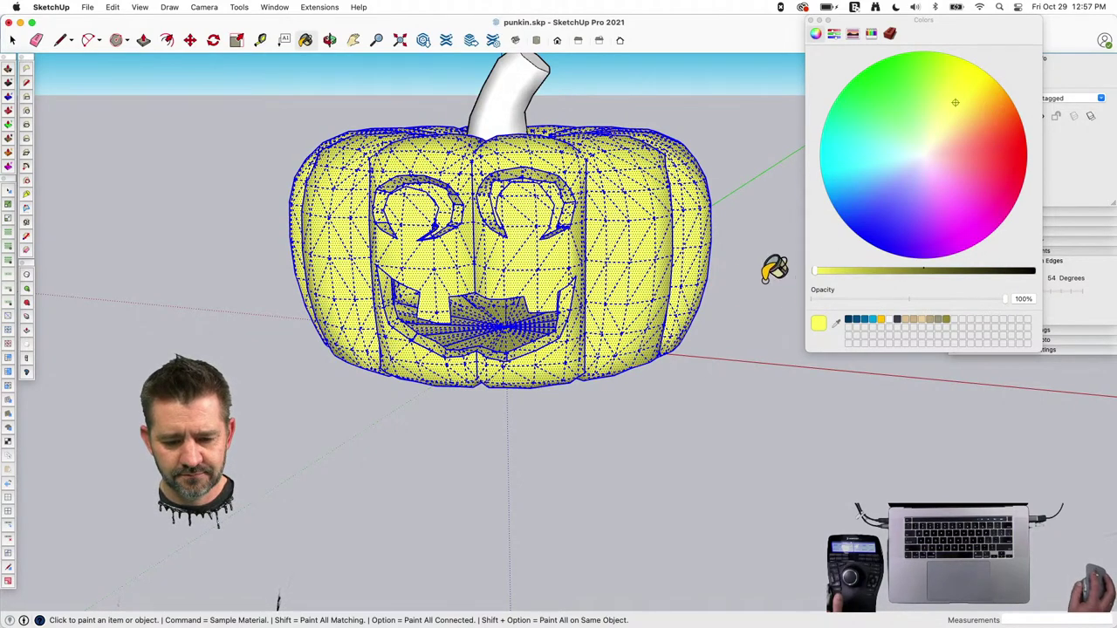
key(space)
click(743, 305)
Paint only the pumpkin's outer skin a custom dark reddish orange, leaving the interior and cut edges yellow.
triple_click(681, 279)
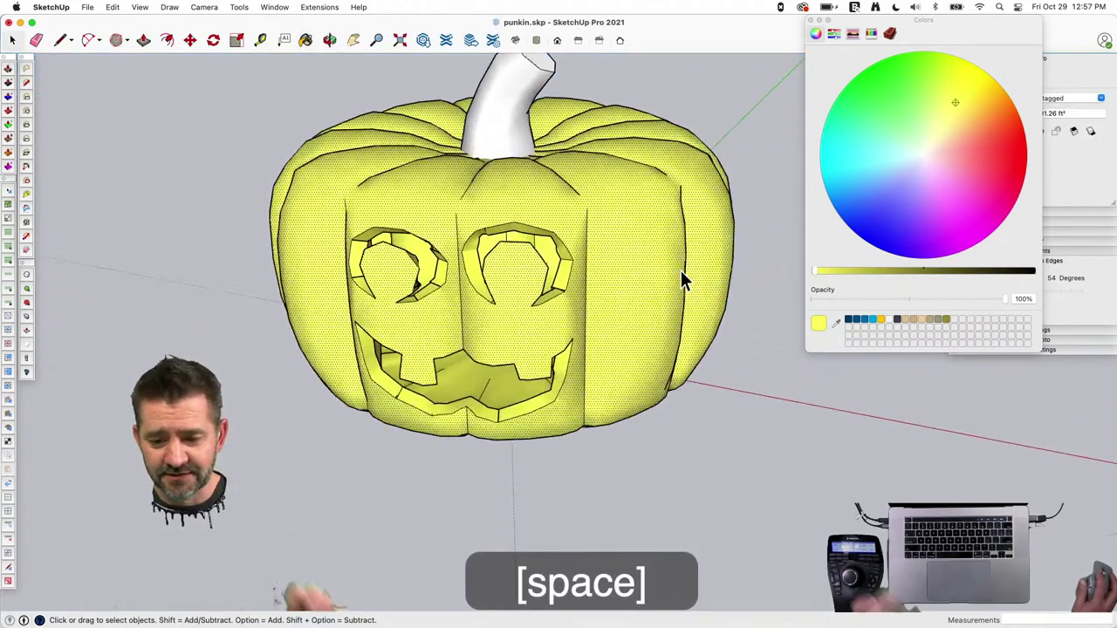
mouse_move(1003, 122)
mouse_down()
mouse_move(992, 125)
mouse_move(1010, 112)
mouse_up()
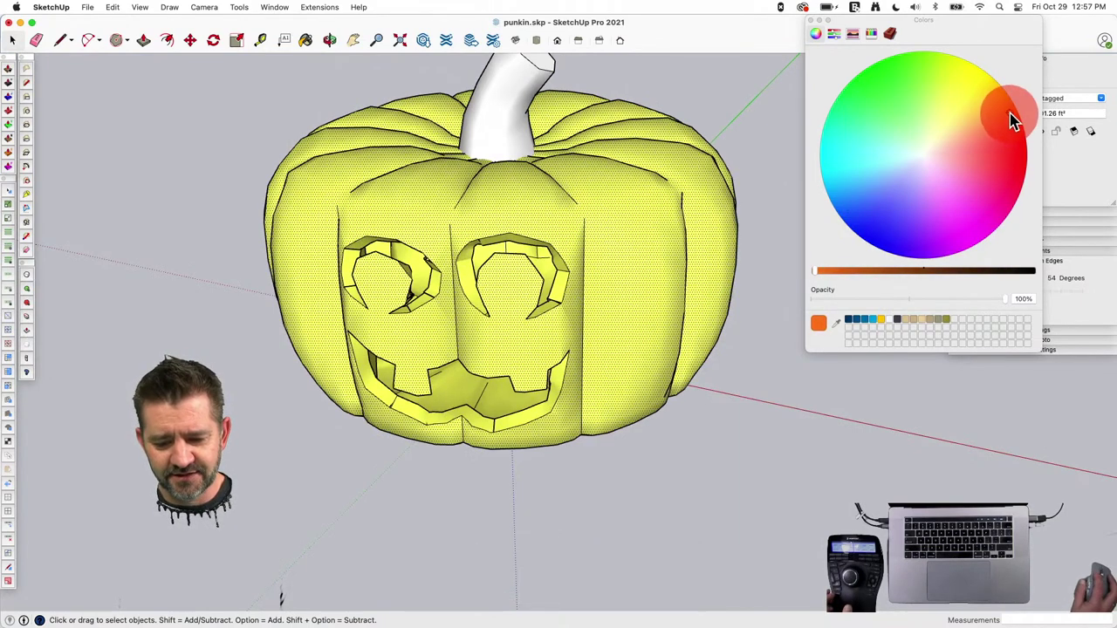
click(868, 272)
click(610, 220)
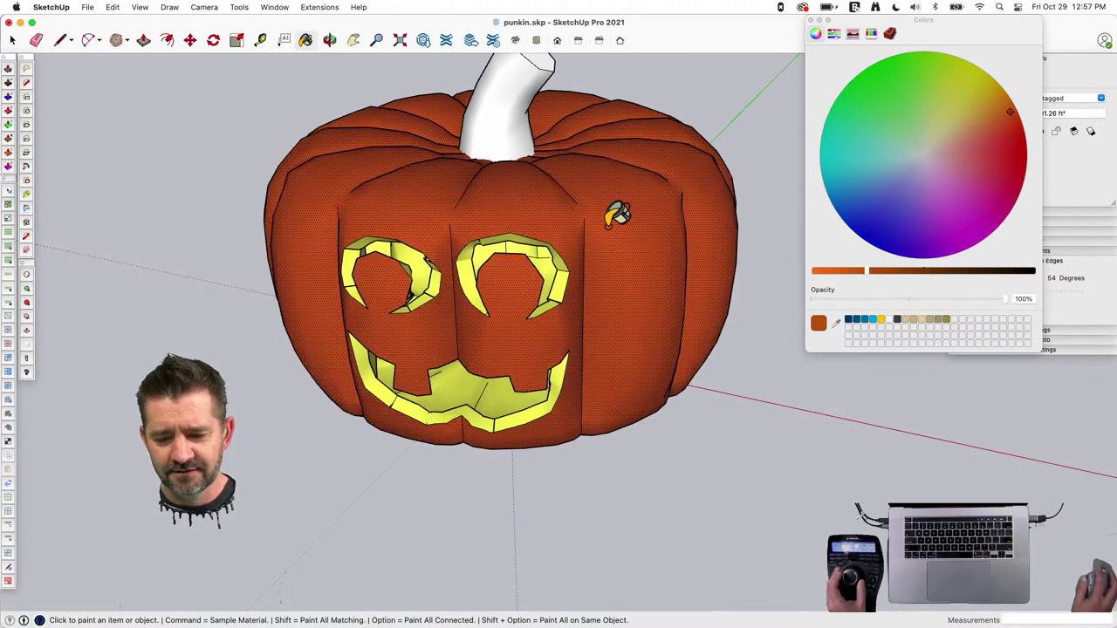
key(space)
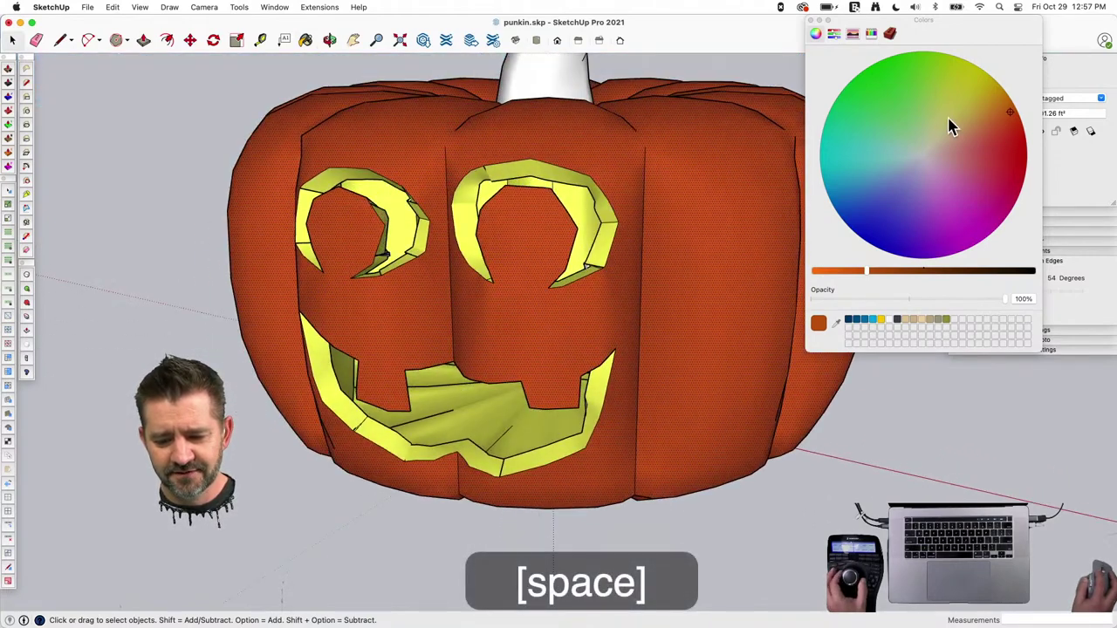
Mix a bright yellowish orange and paint the cut edge faces of the eye hole nearer the red axis.
click(967, 128)
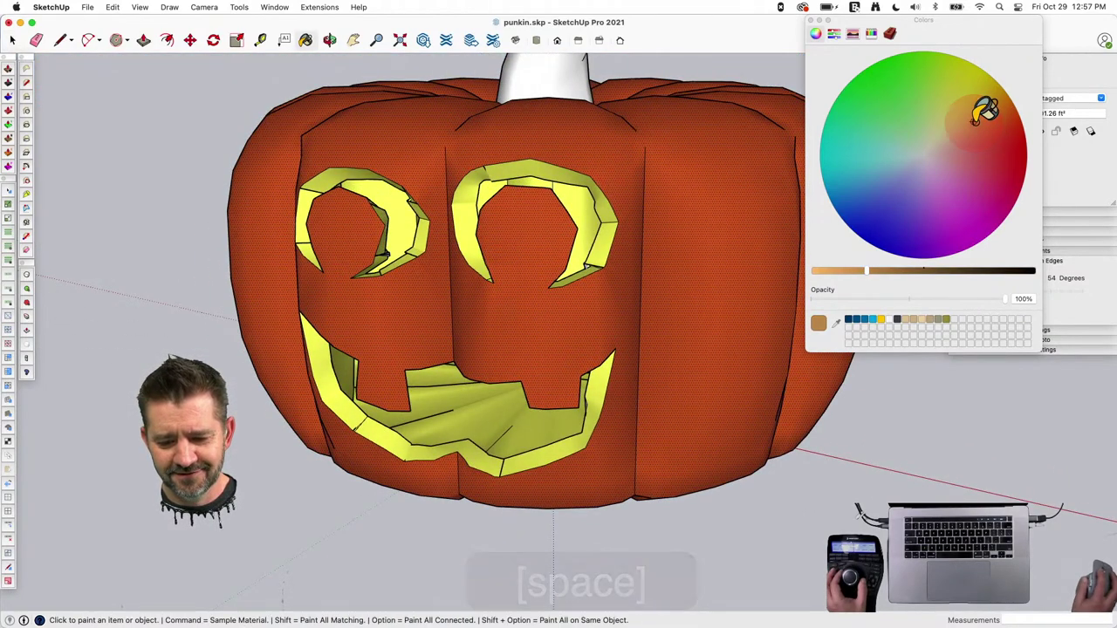
click(979, 92)
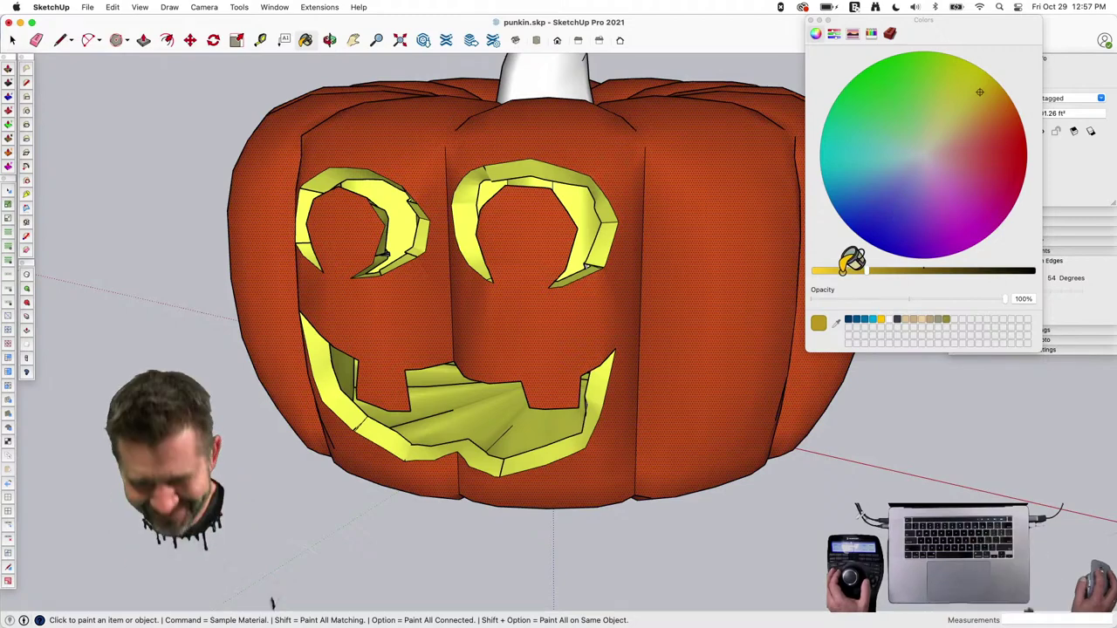
drag(866, 270, 811, 270)
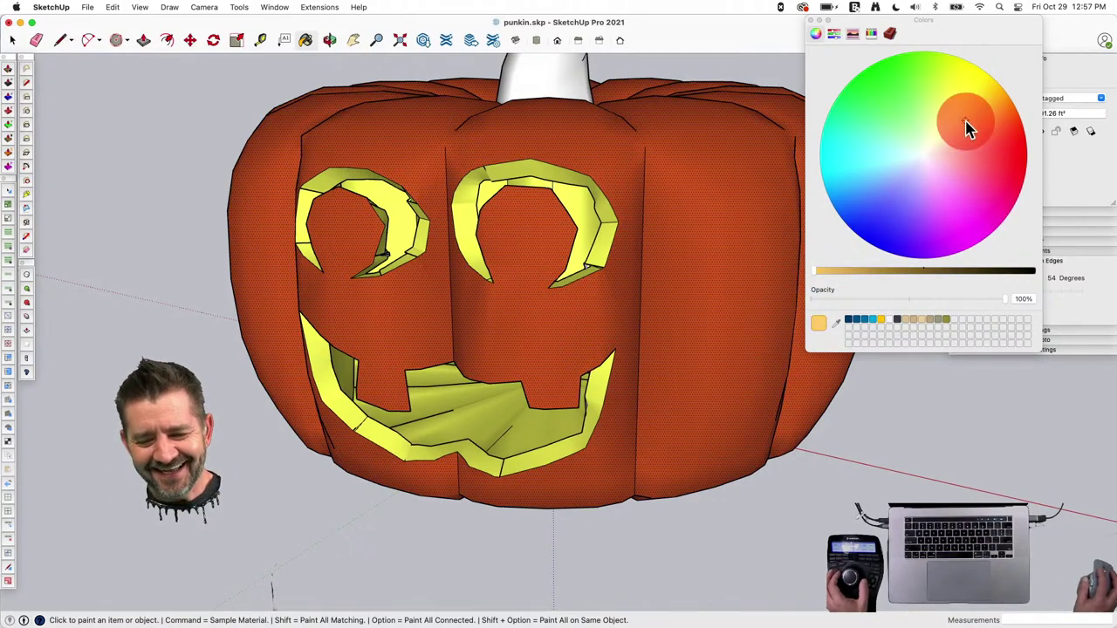
click(991, 112)
click(992, 99)
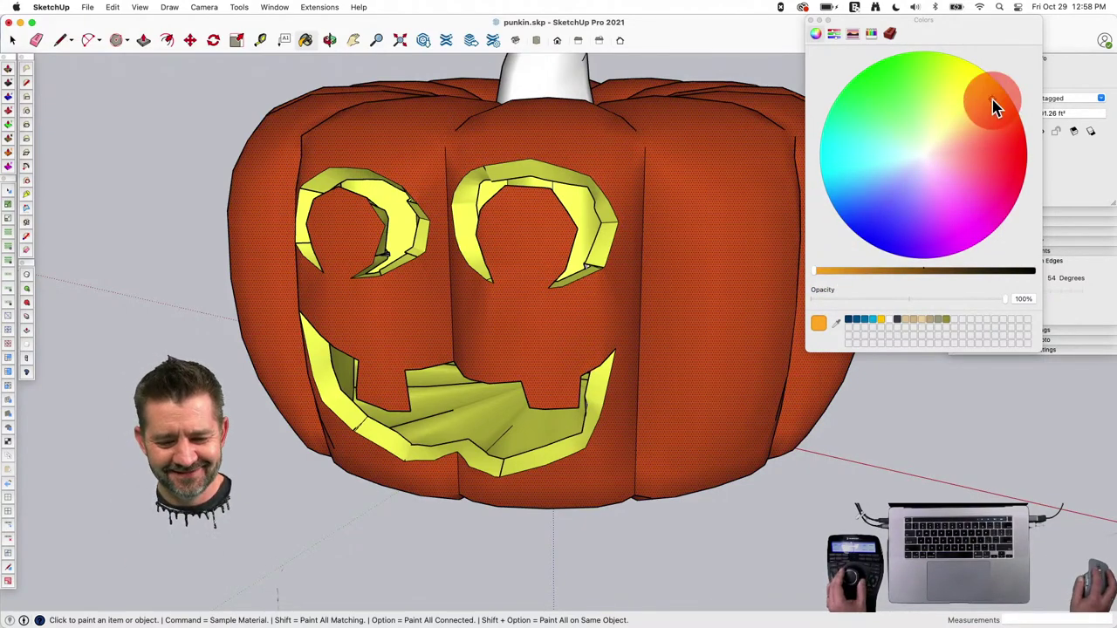
scroll(623, 182, up, 5)
click(618, 179)
scroll(637, 140, down, 5)
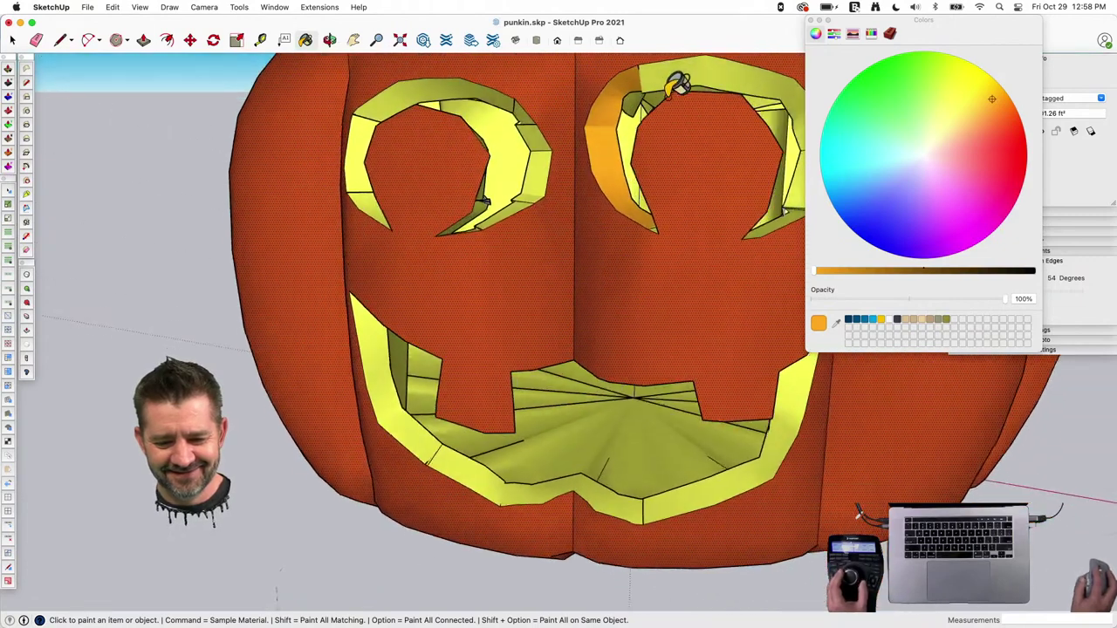
click(668, 77)
scroll(698, 131, up, 2)
click(707, 183)
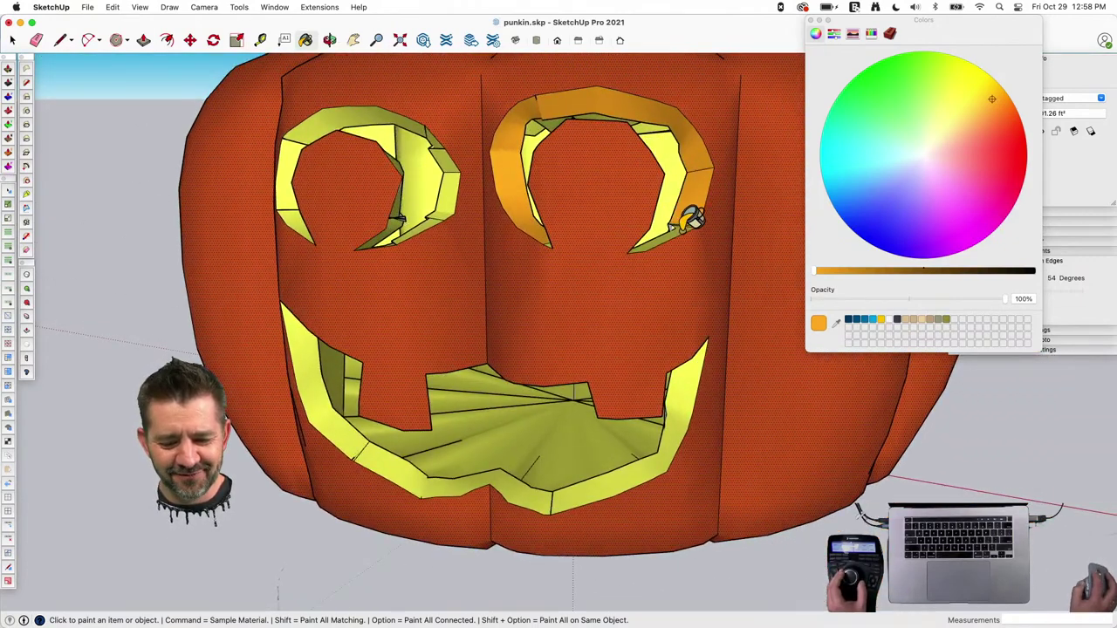
Paint the cut faces along the mouth's lower rim and both corners with the same yellowish orange.
click(676, 401)
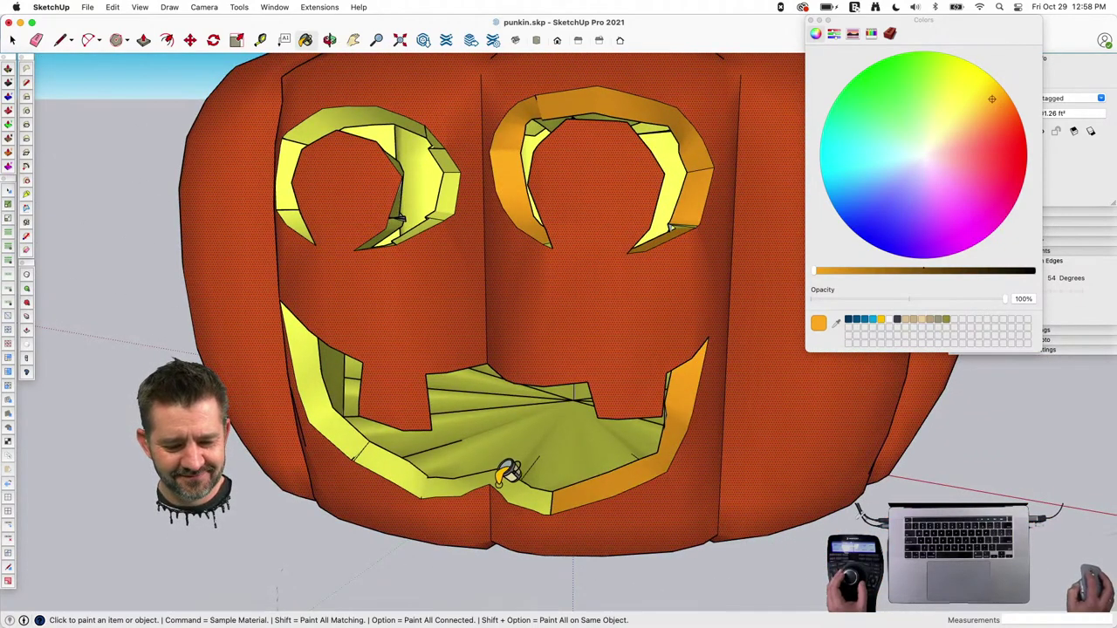
click(524, 478)
click(411, 471)
click(349, 417)
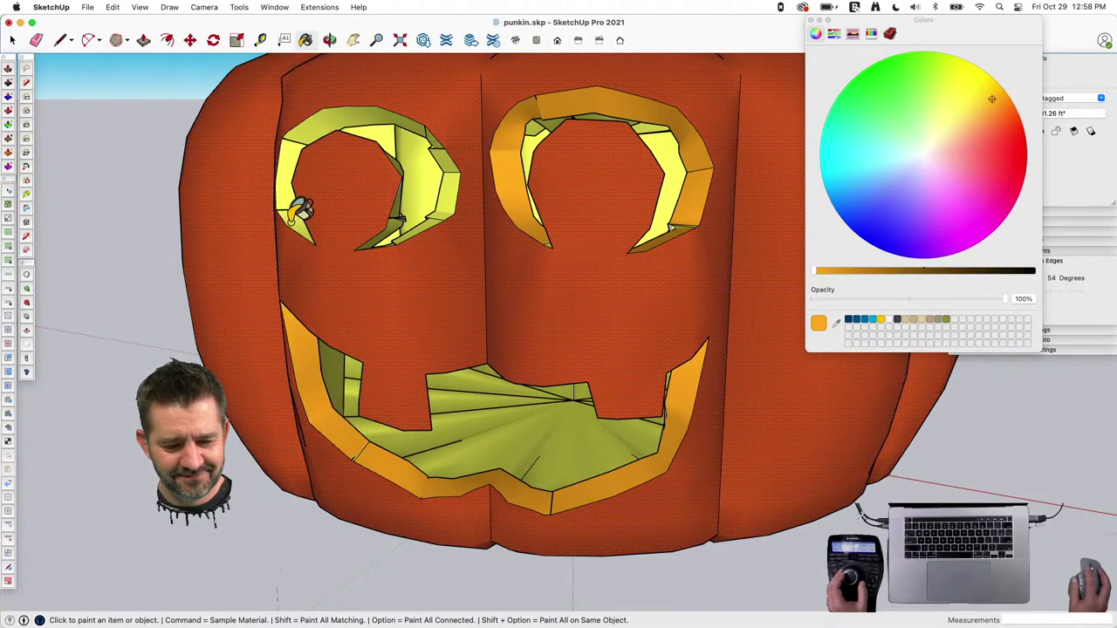
Paint the cut edge faces around the other crescent eye with the same yellowish orange.
click(326, 124)
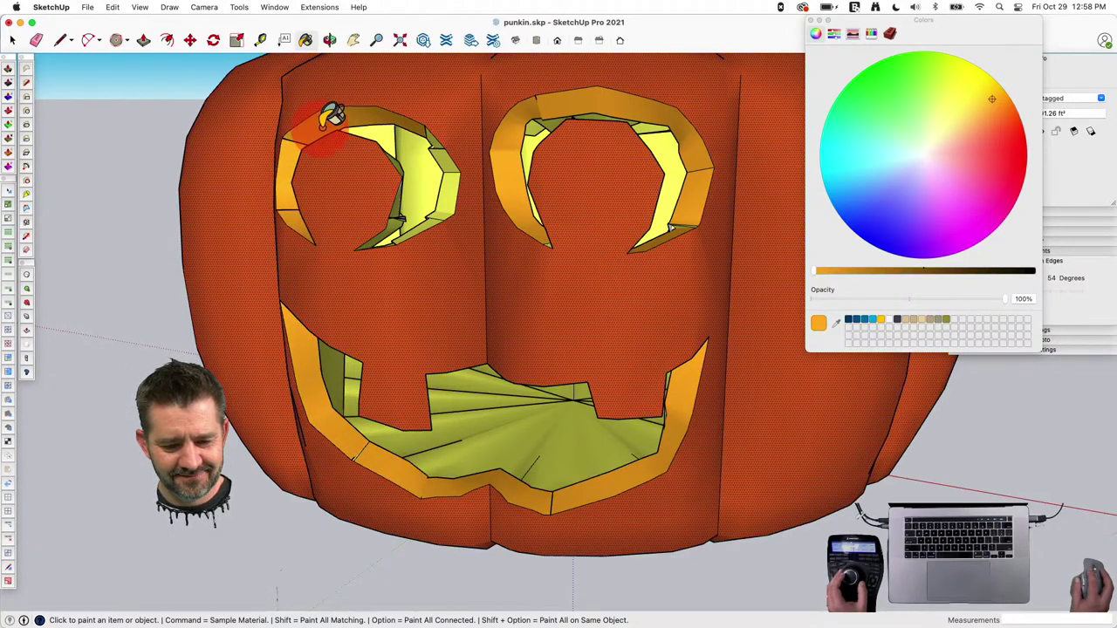
click(439, 145)
click(449, 198)
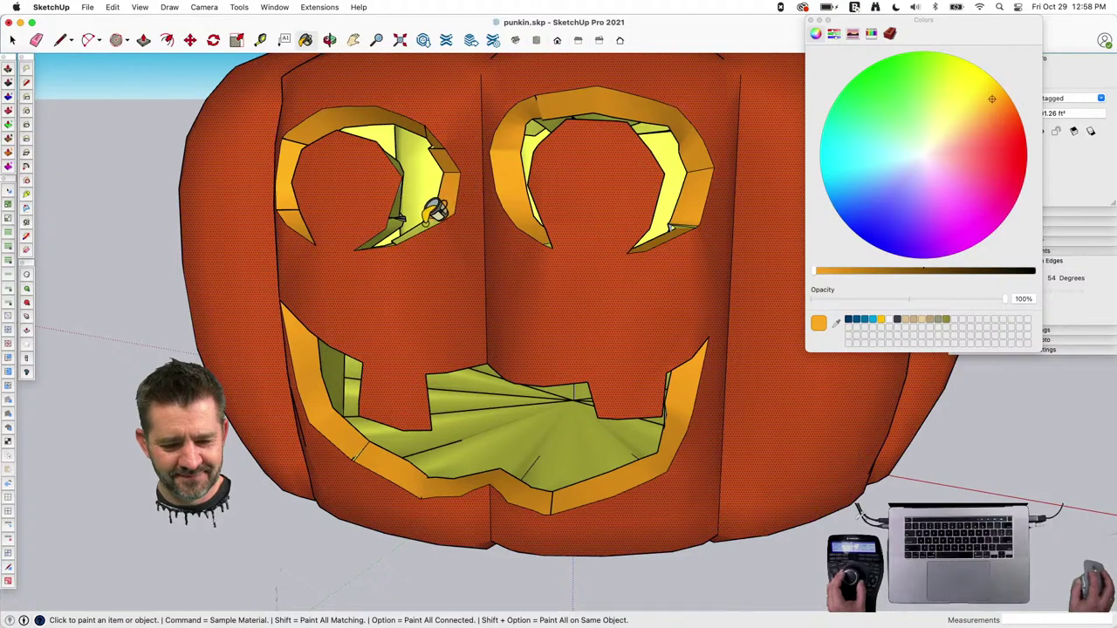
click(423, 225)
Paint the bent stem, including its cut end, a custom medium green.
scroll(637, 276, down, 3)
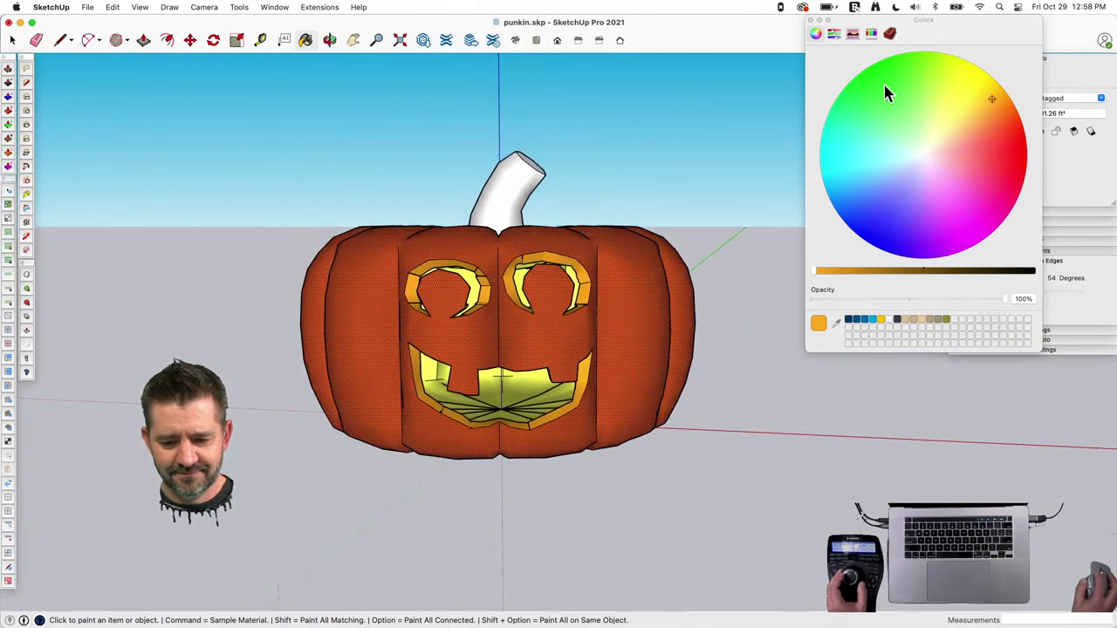
click(883, 99)
click(865, 271)
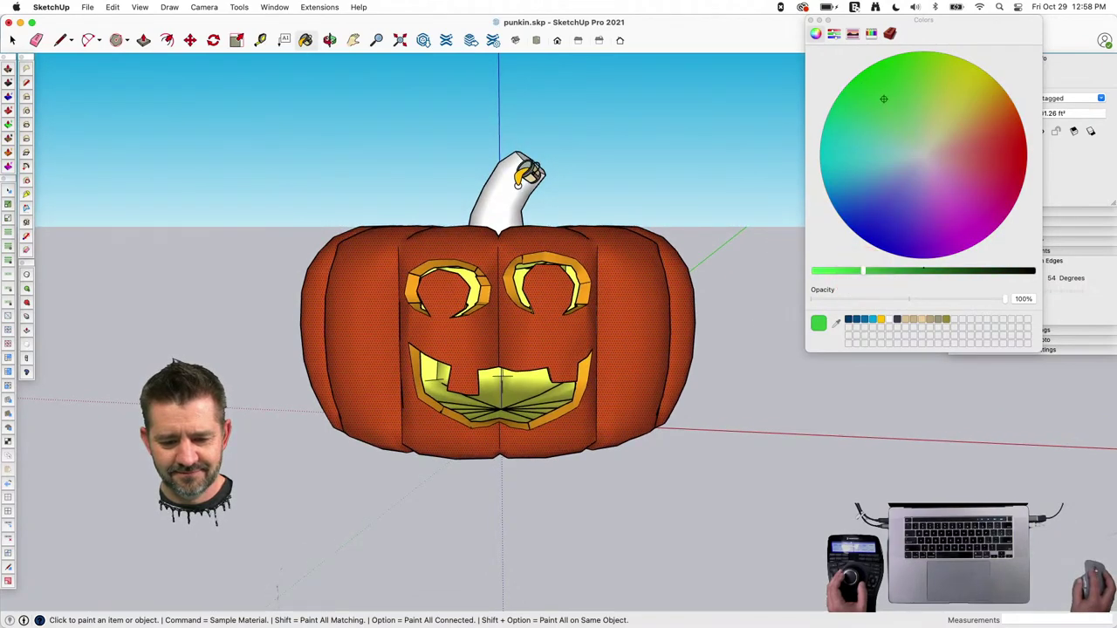
click(520, 183)
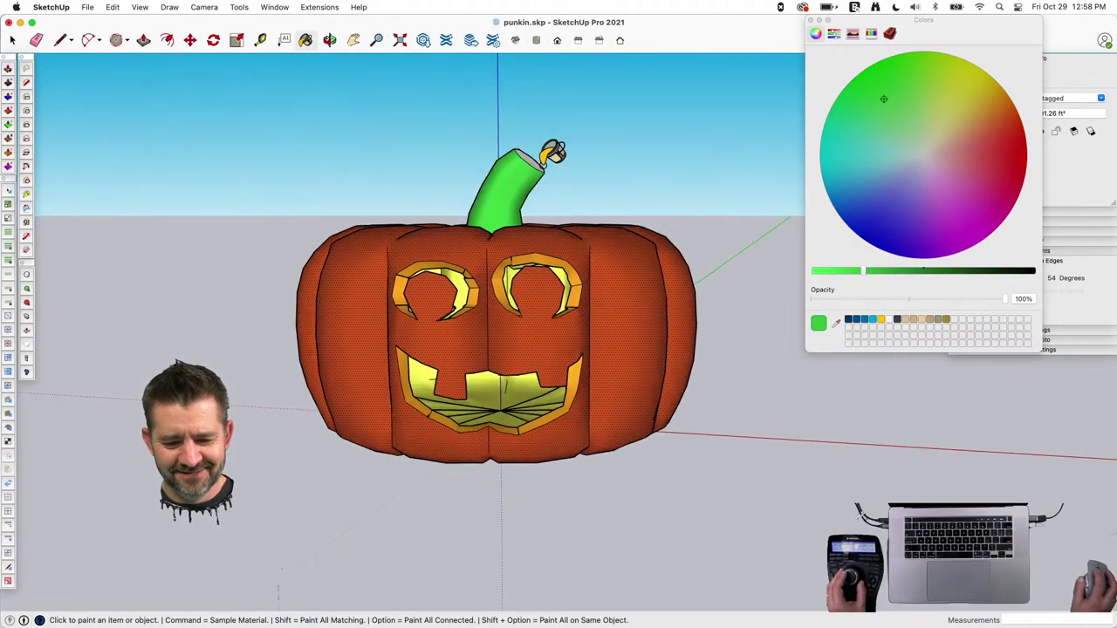
scroll(665, 244, down, 3)
key(space)
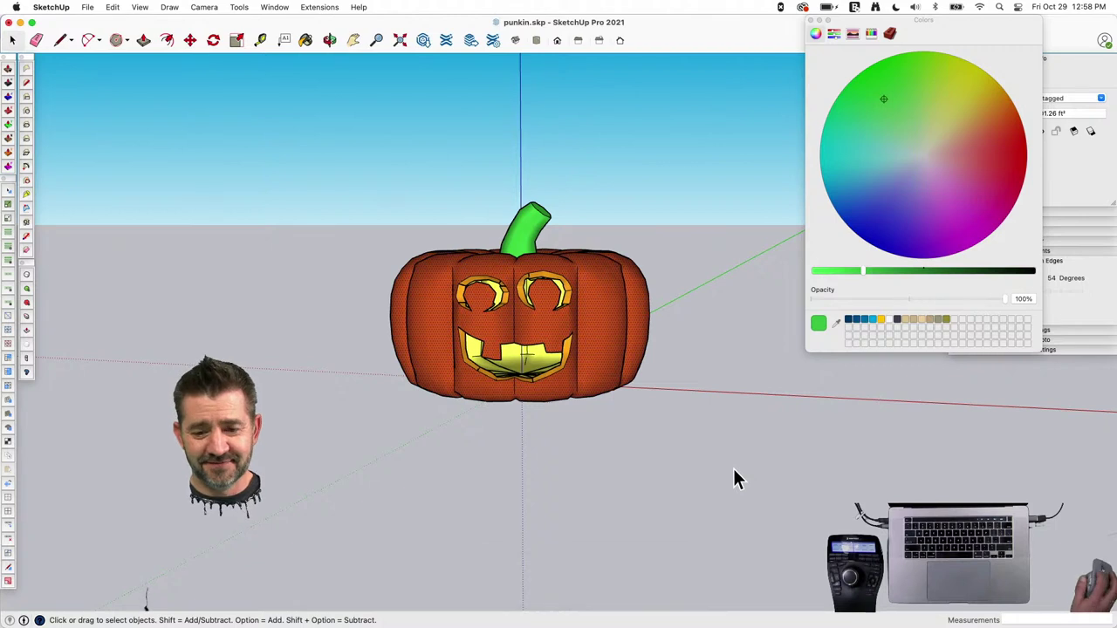
Close the color picker and Entity Info, and collapse the Soften/Smooth Edges settings.
click(812, 27)
click(811, 20)
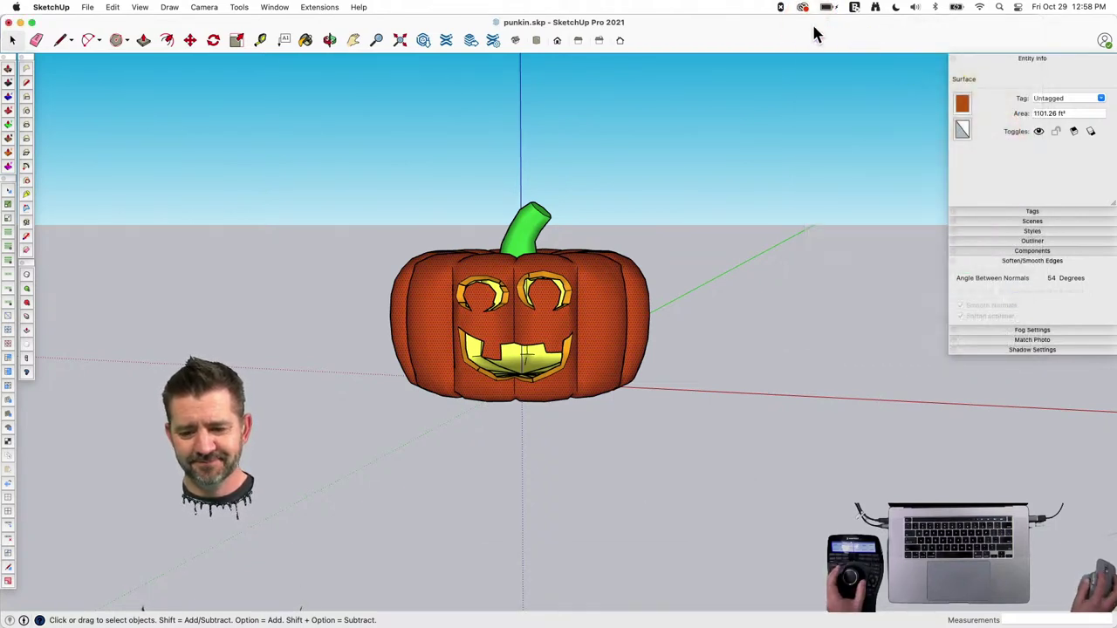
click(955, 67)
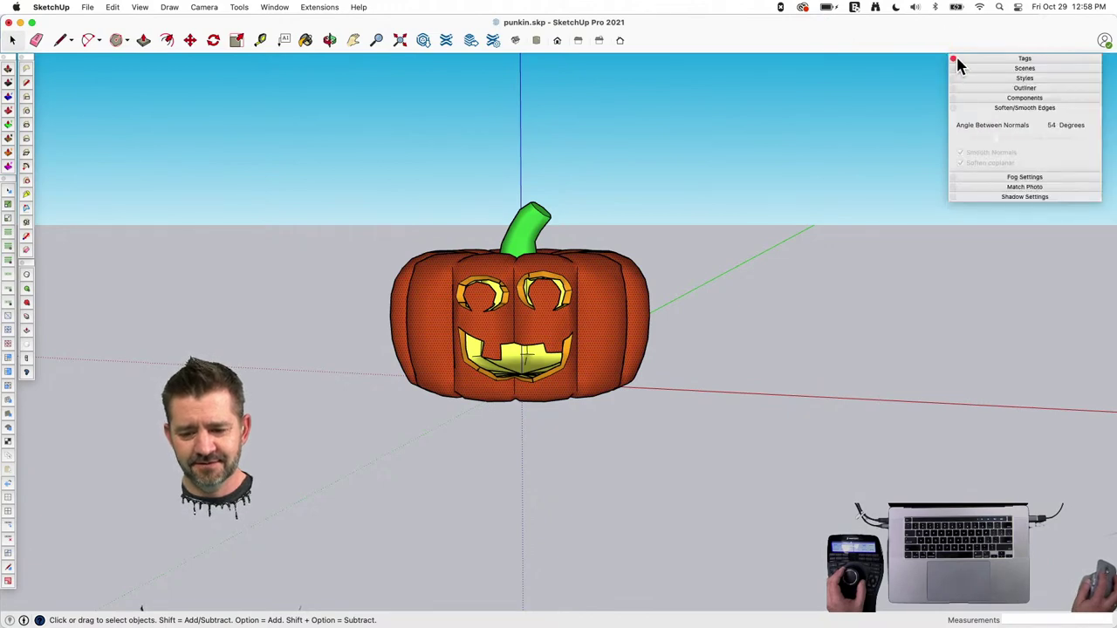
click(955, 107)
scroll(497, 262, up, 5)
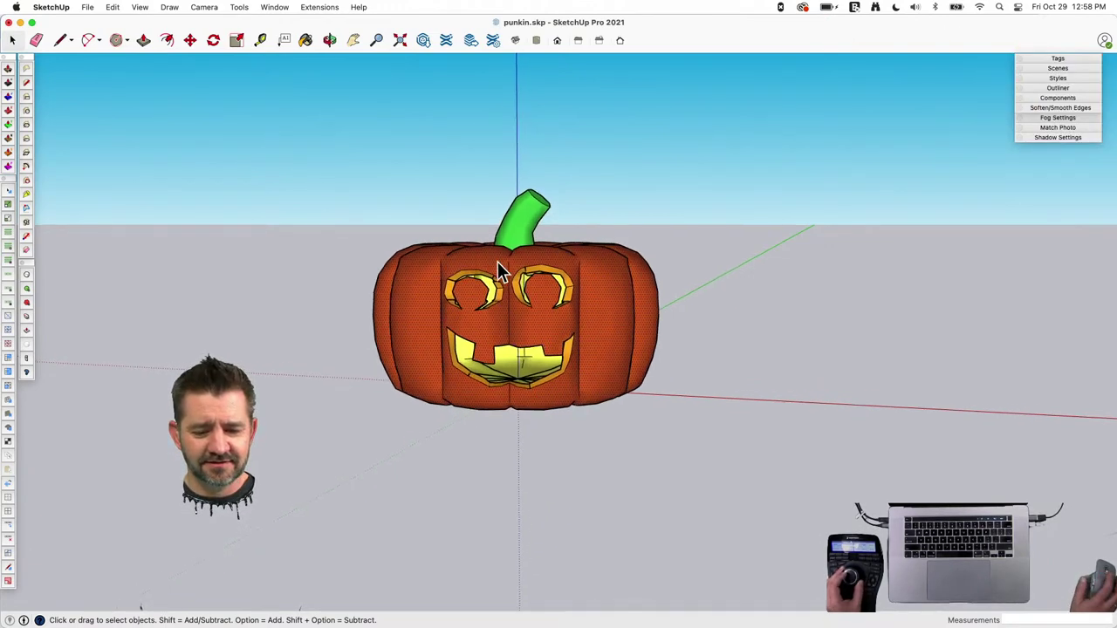